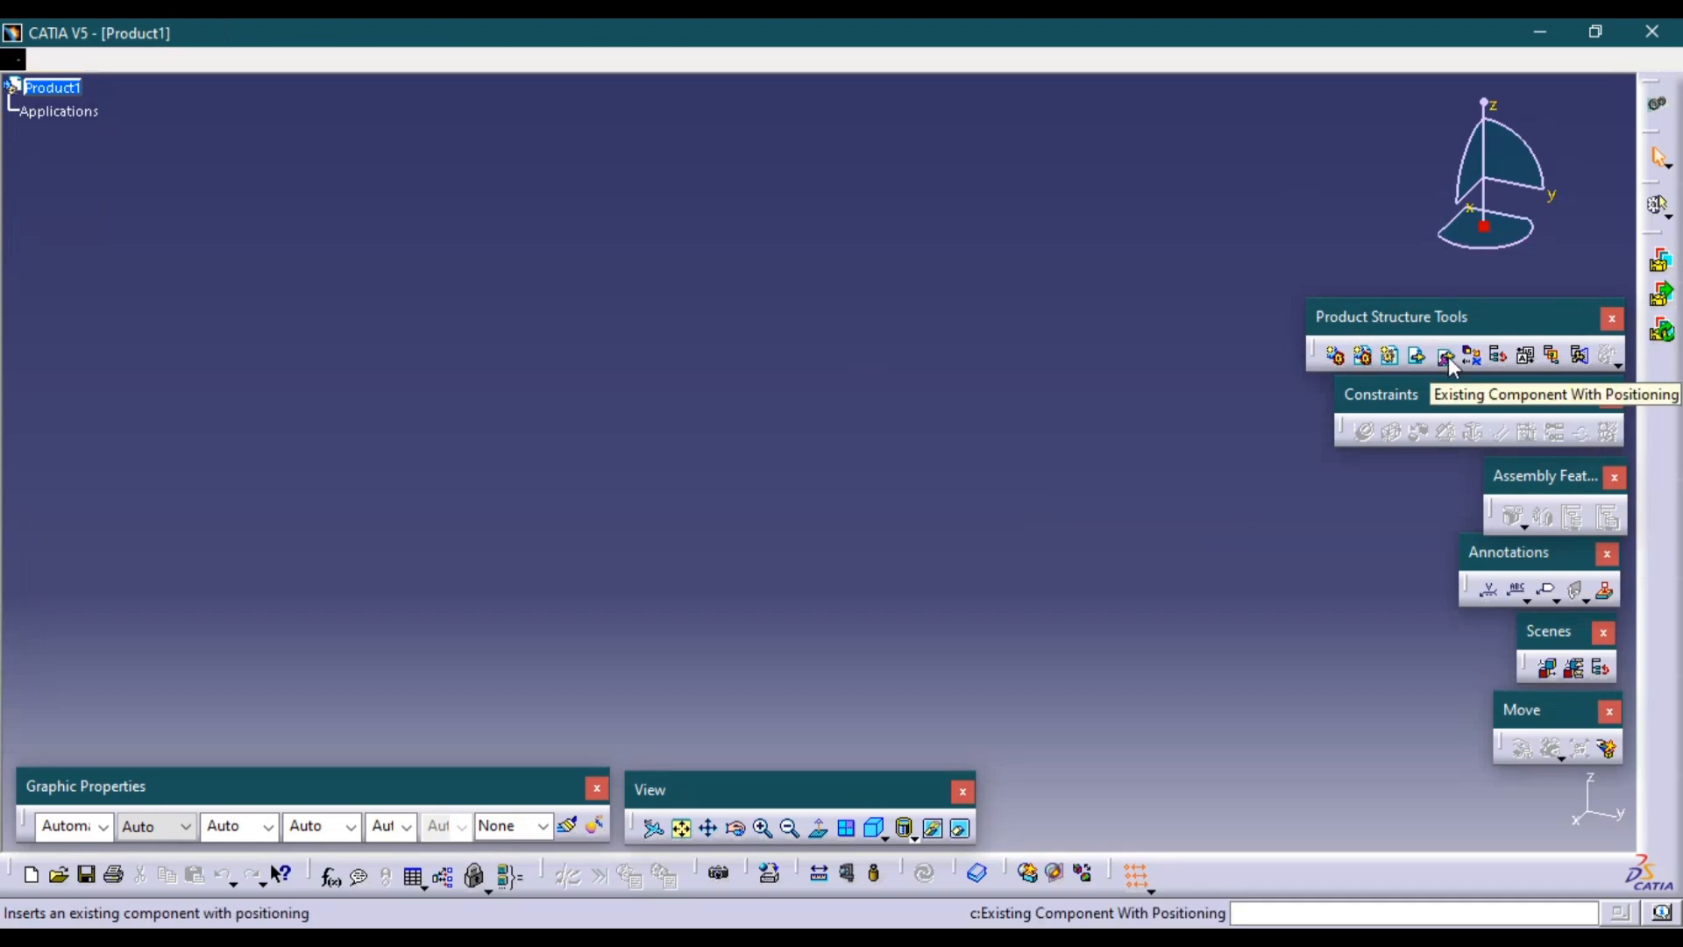
# Insert the existing housing part into Product1 and fix it in place.
pyautogui.hotkey('alt', 'Tab')
pyautogui.hotkey('alt', 'Tab')
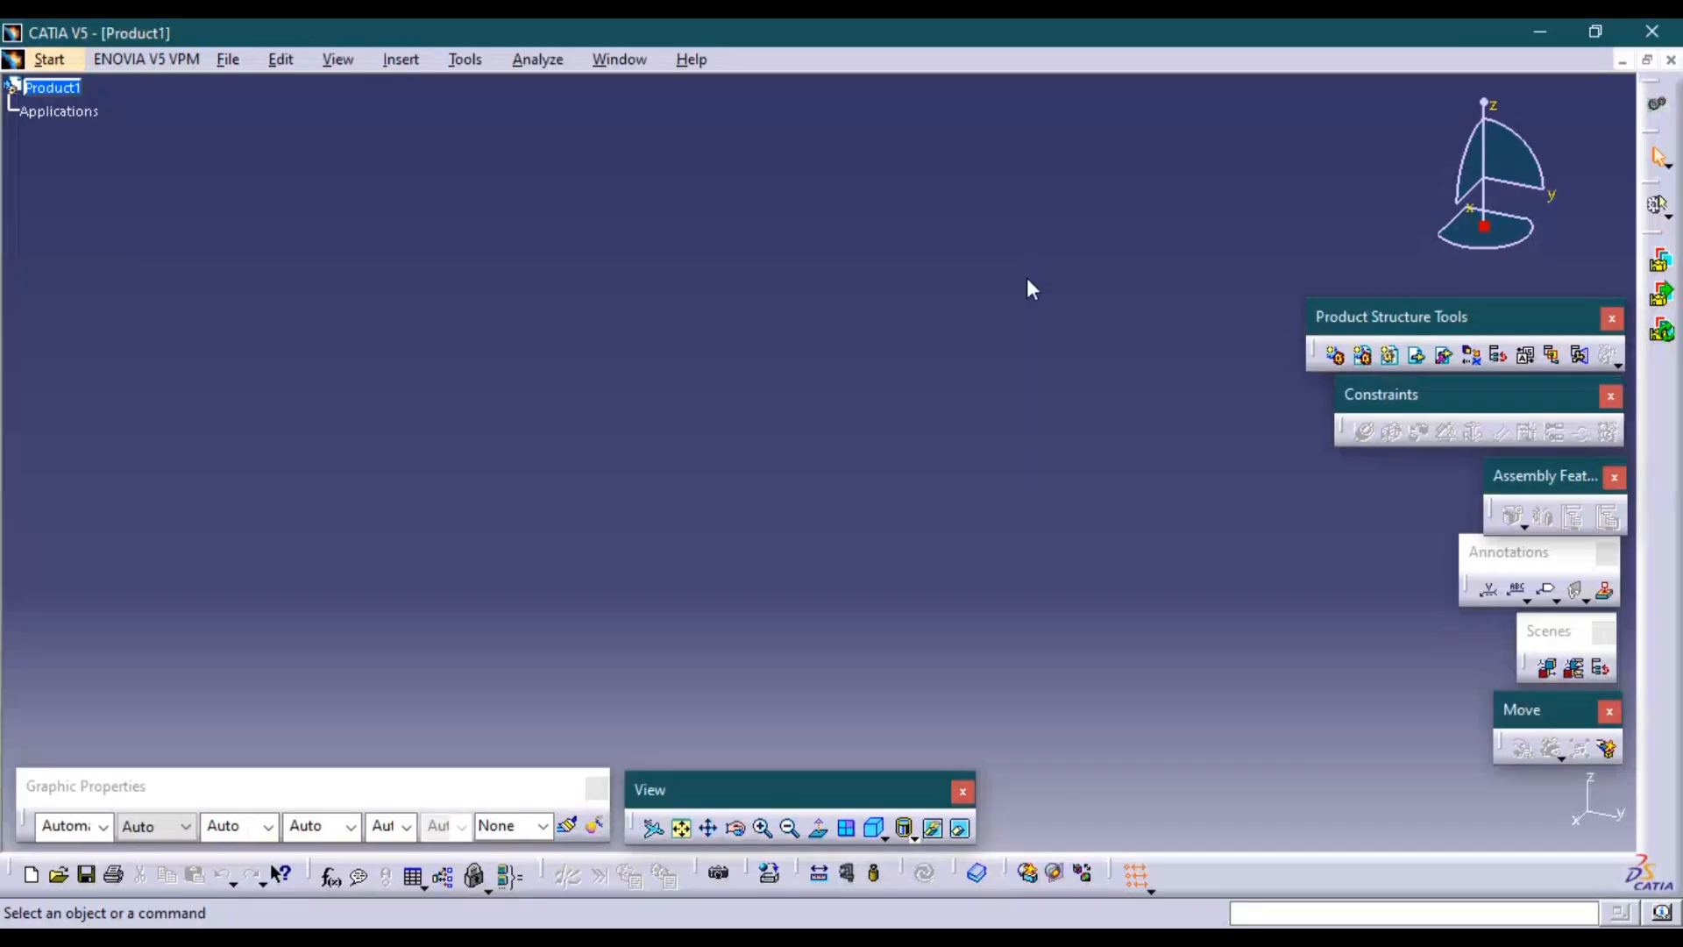
pyautogui.click(1418, 357)
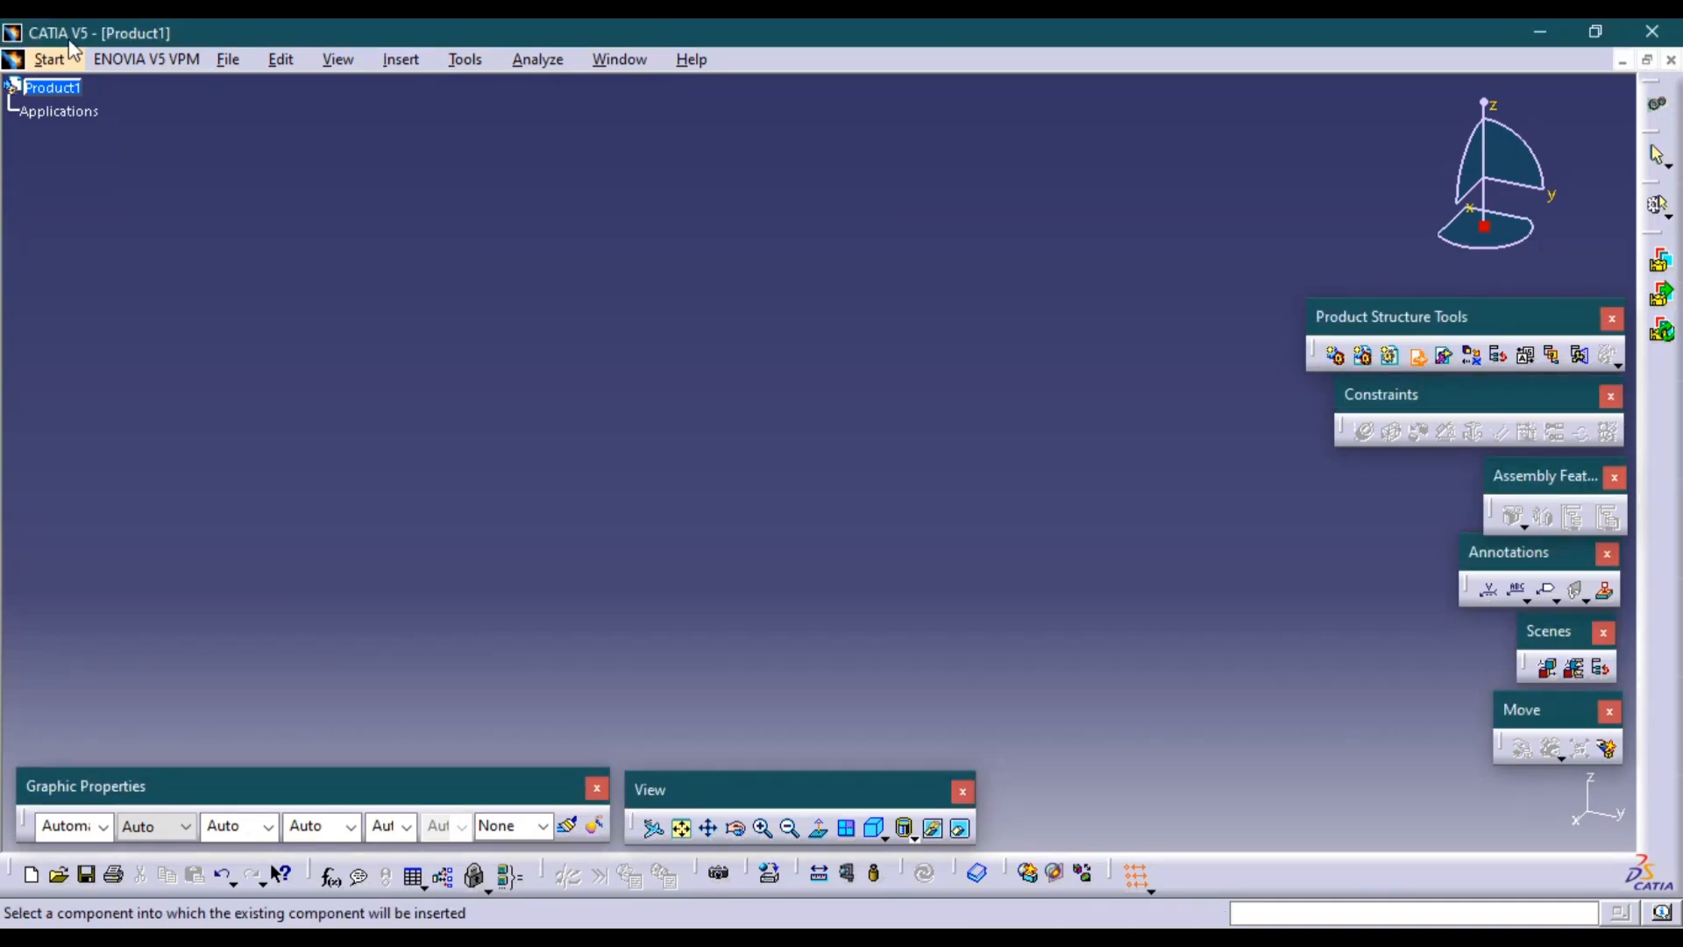
pyautogui.click(57, 95)
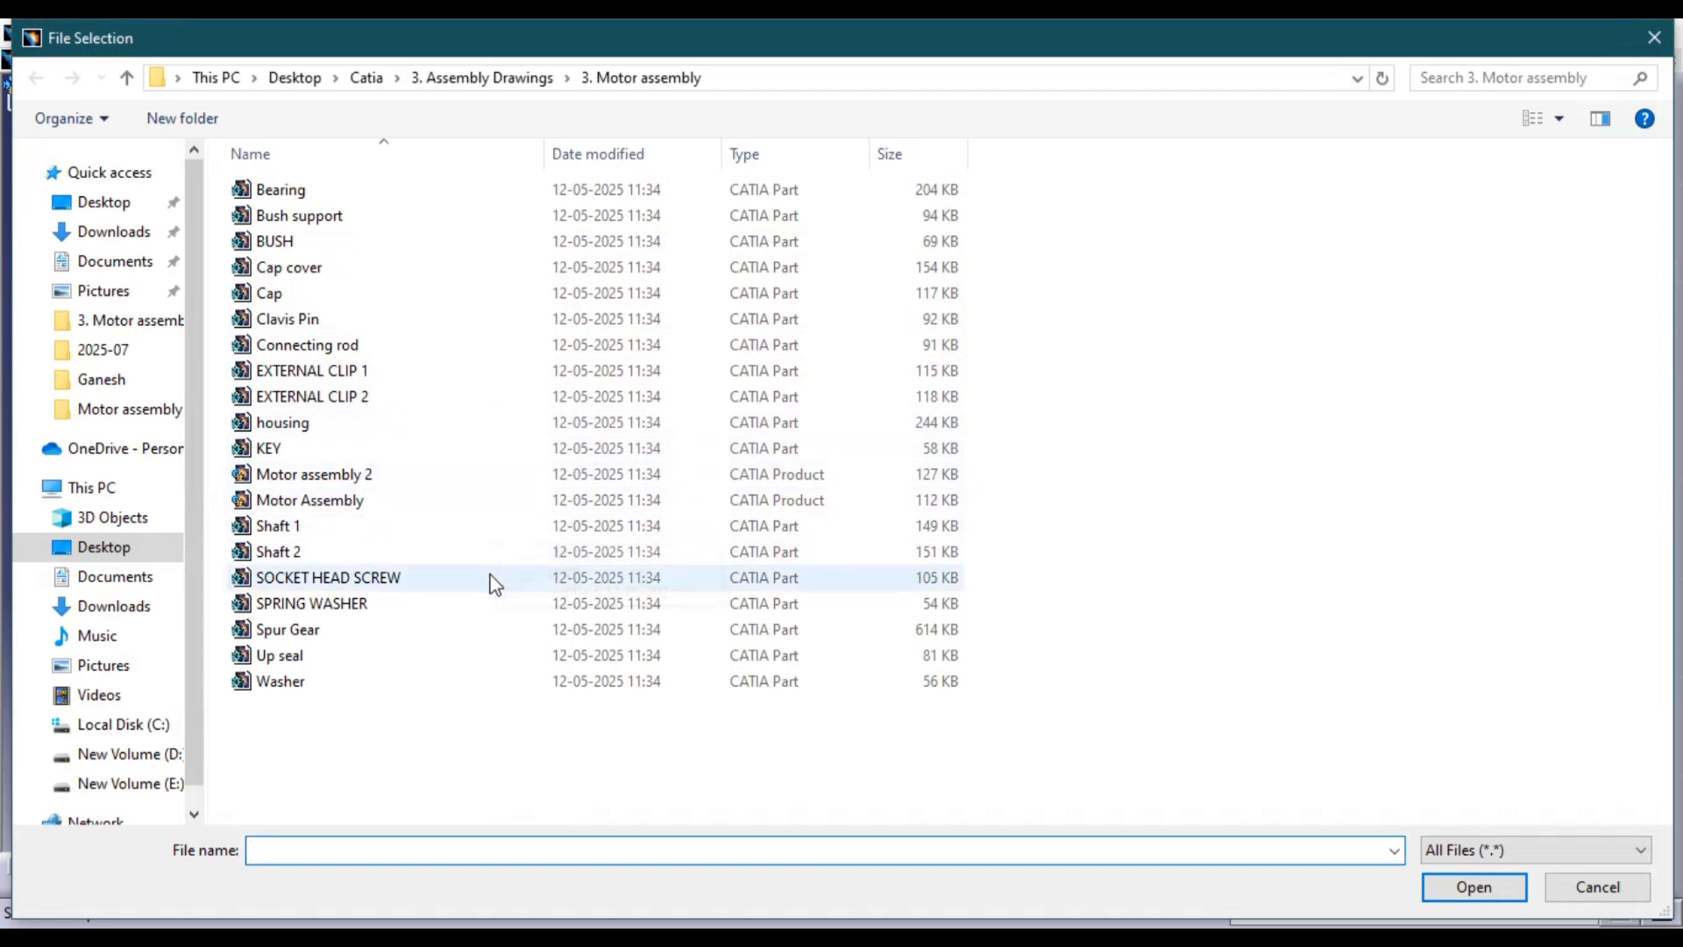
pyautogui.doubleClick(525, 423)
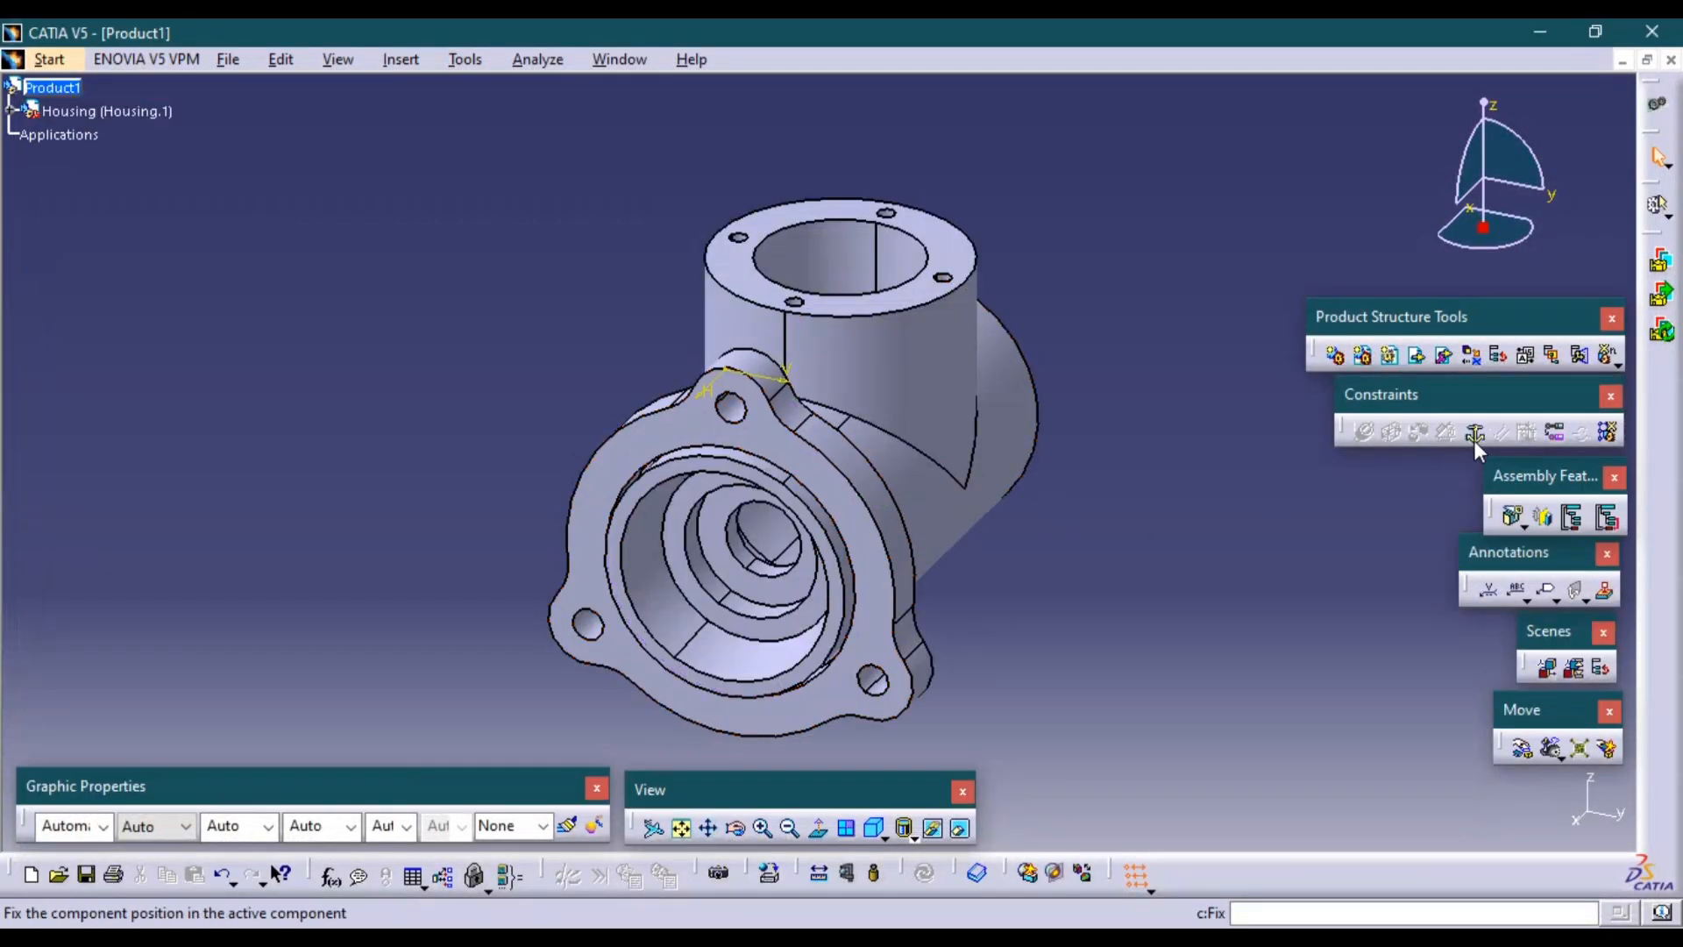
pyautogui.click(942, 524)
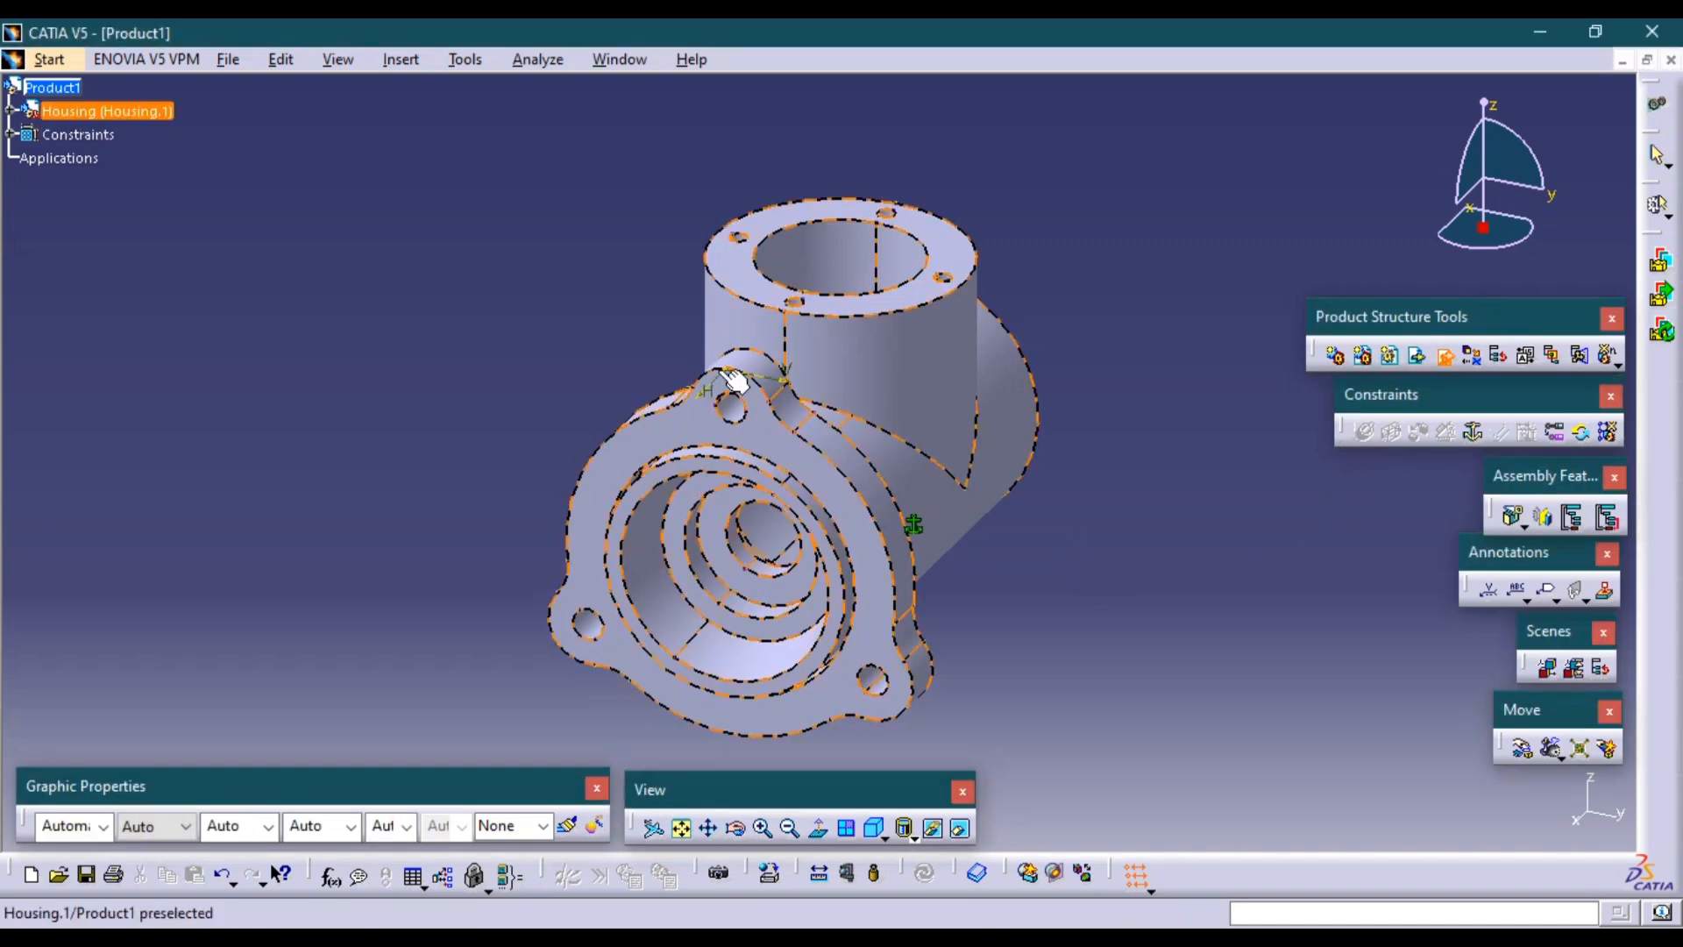
# Check the PDF parts list, insert the Clavis Pin part into Product1 with positioning, and place it beside the housing.
pyautogui.click(51, 95)
pyautogui.hotkey('alt', 'Tab')
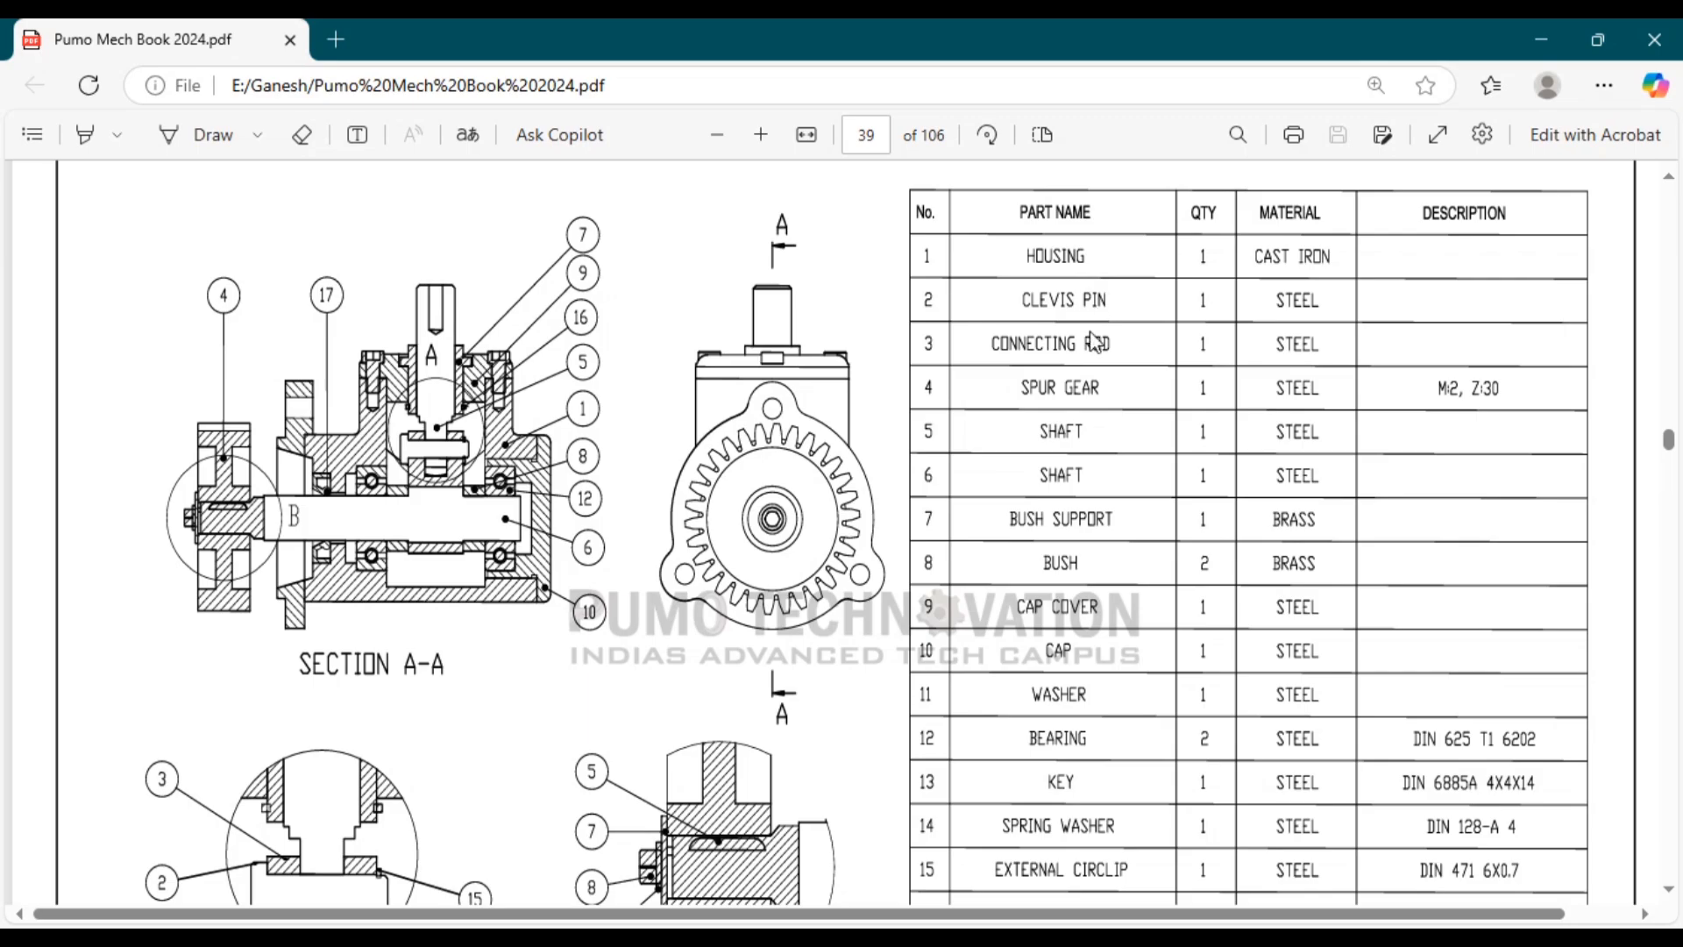
pyautogui.hotkey('alt', 'Tab')
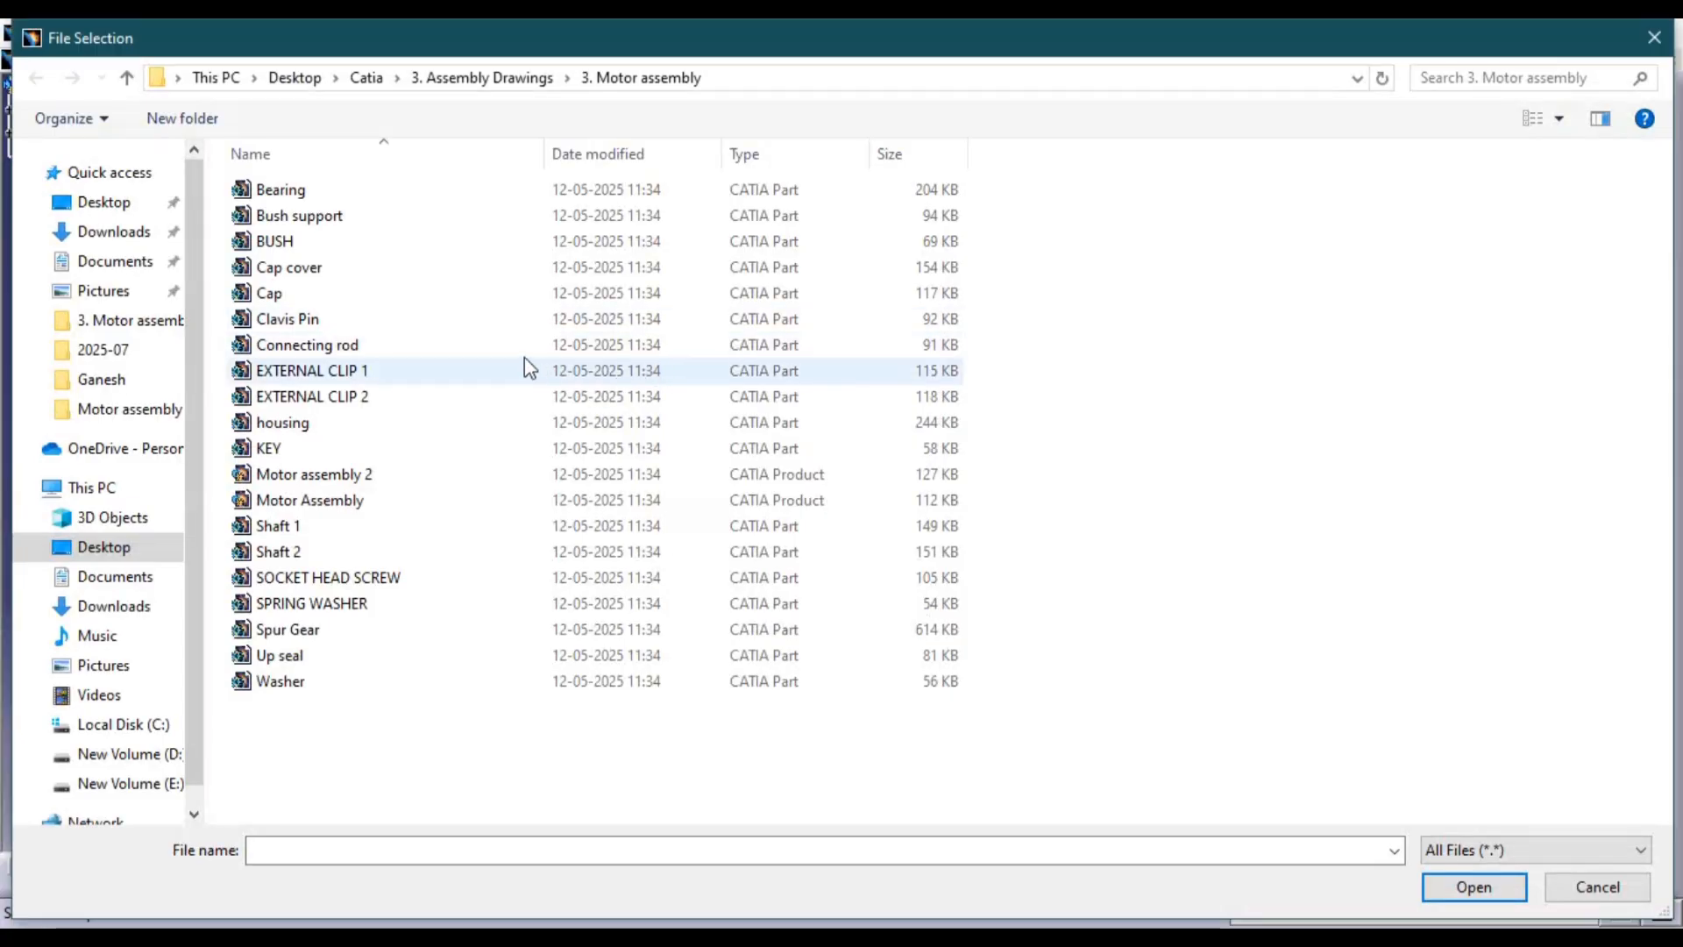
pyautogui.doubleClick(531, 321)
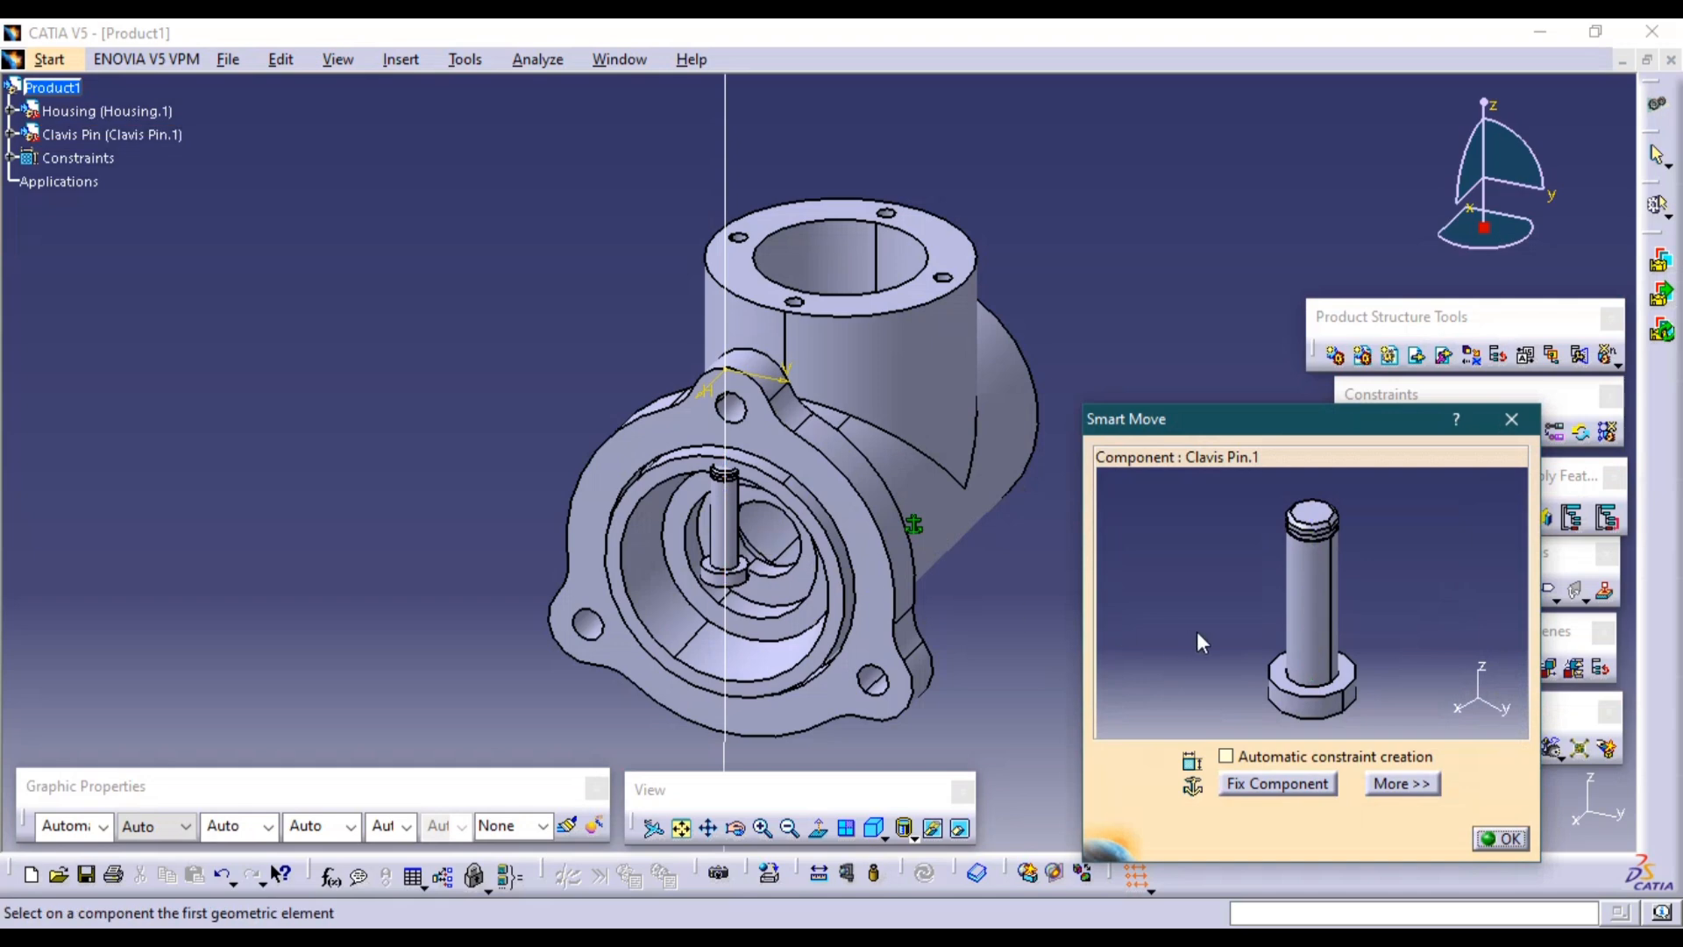
pyautogui.moveTo(1321, 626); pyautogui.dragTo(724, 333)
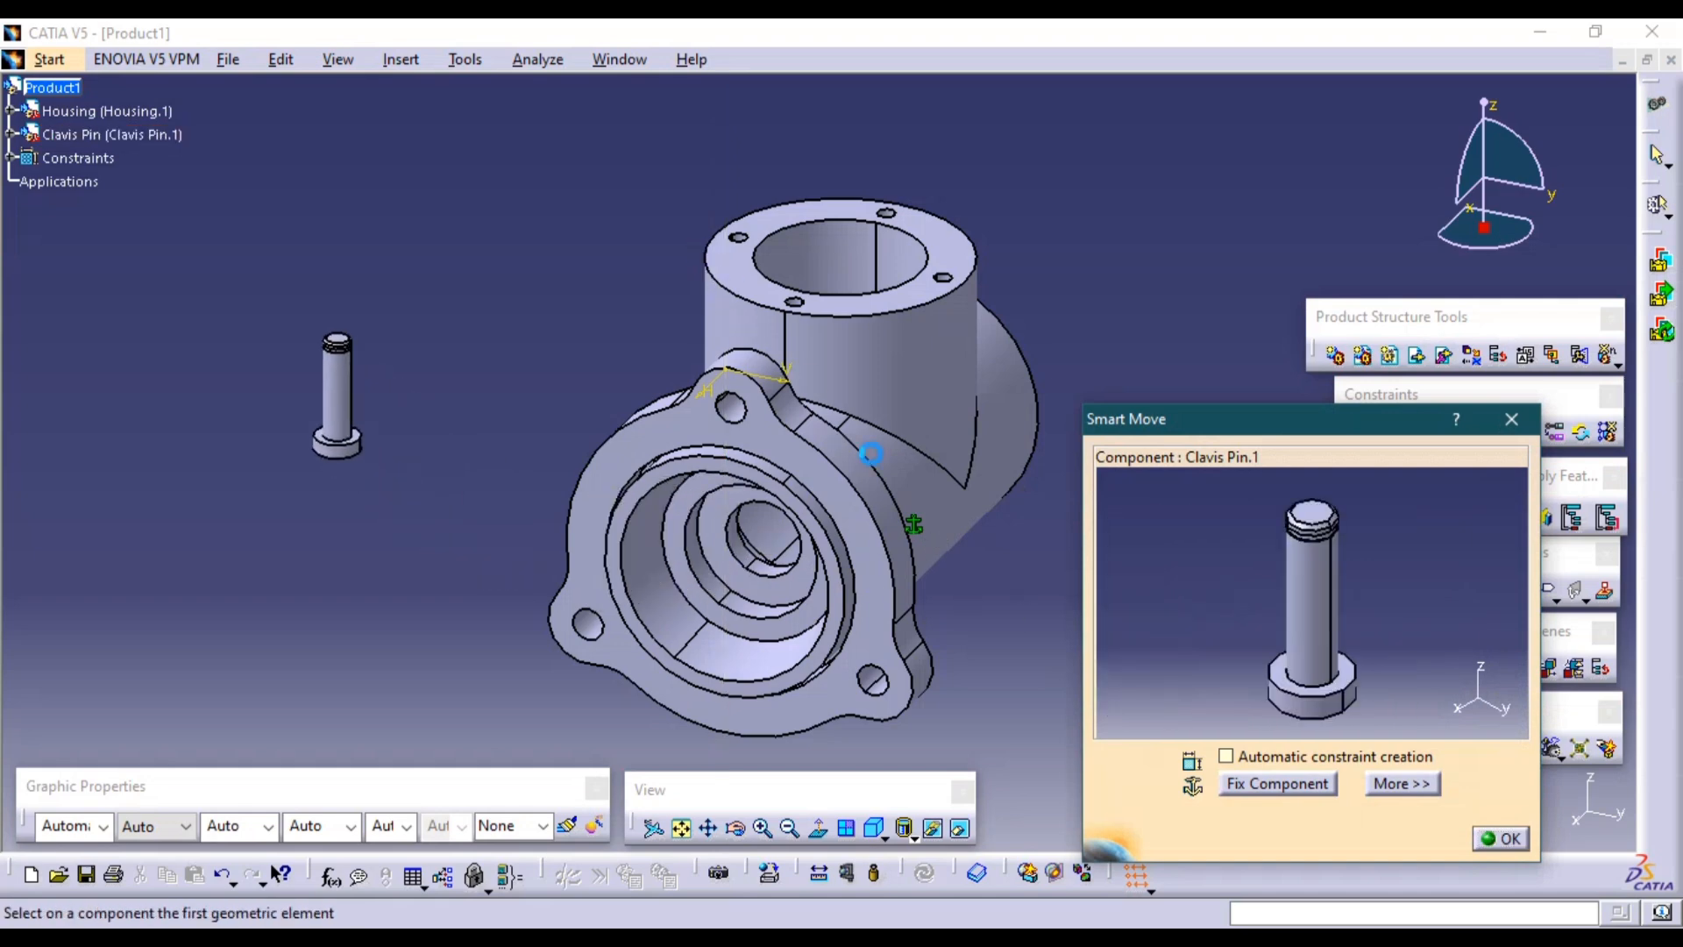
pyautogui.click(1500, 840)
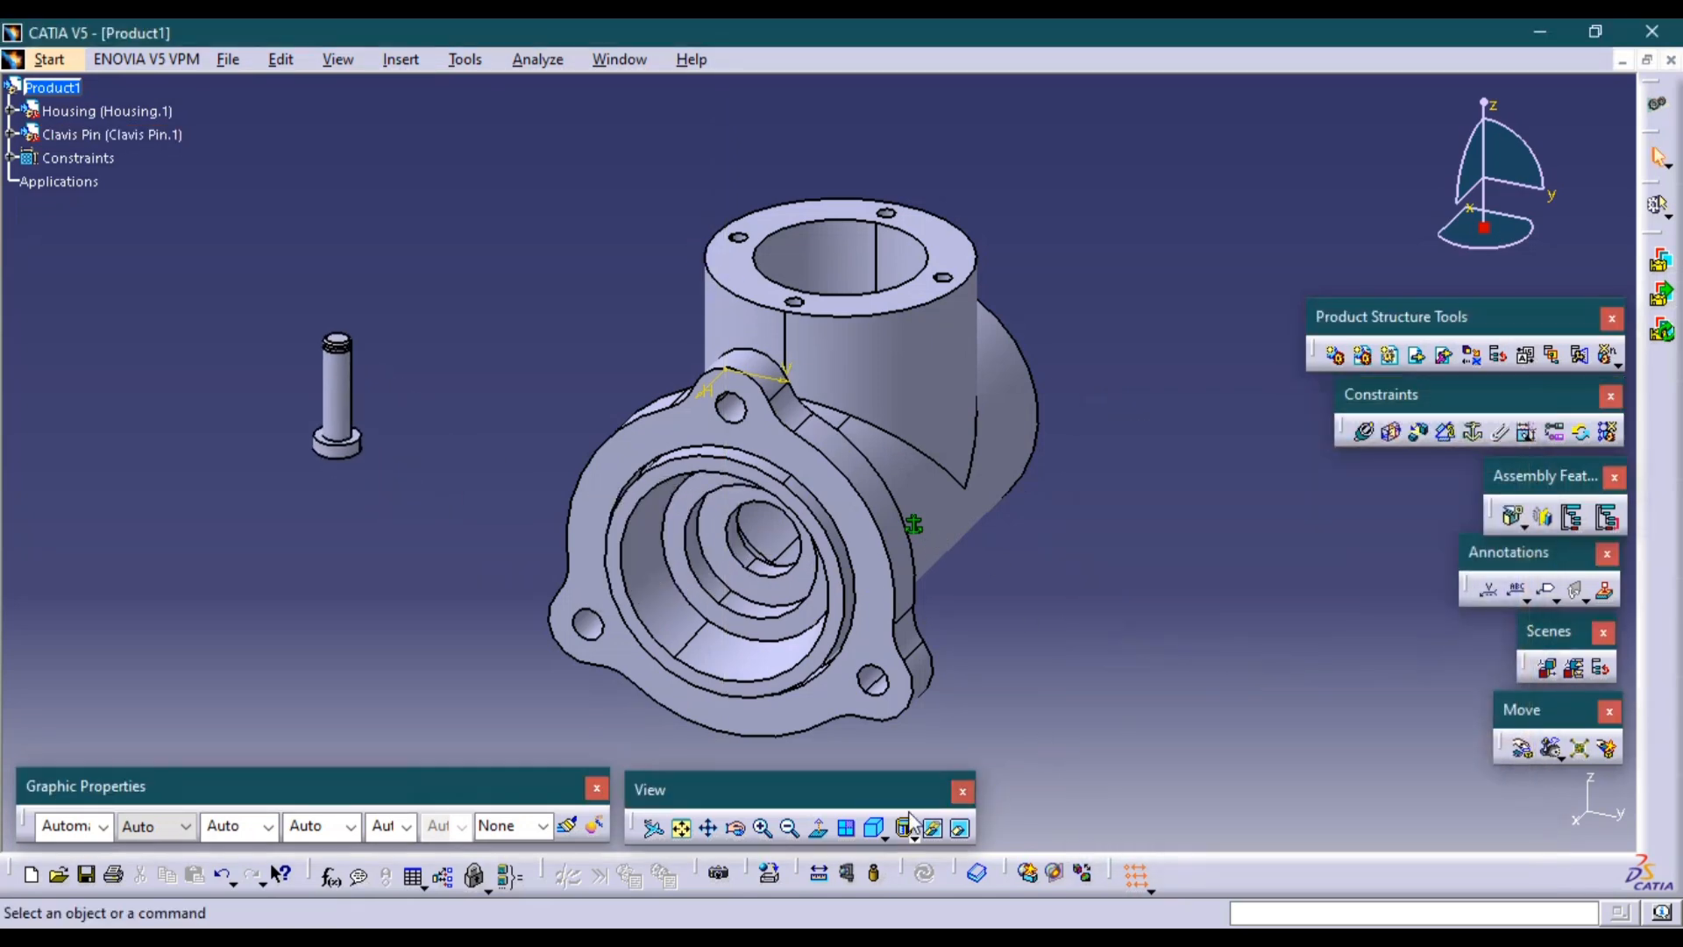
# Check the PDF parts list, insert the Connecting rod part into Product1 with positioning, and place it beside the clevis pin.
pyautogui.click(878, 829)
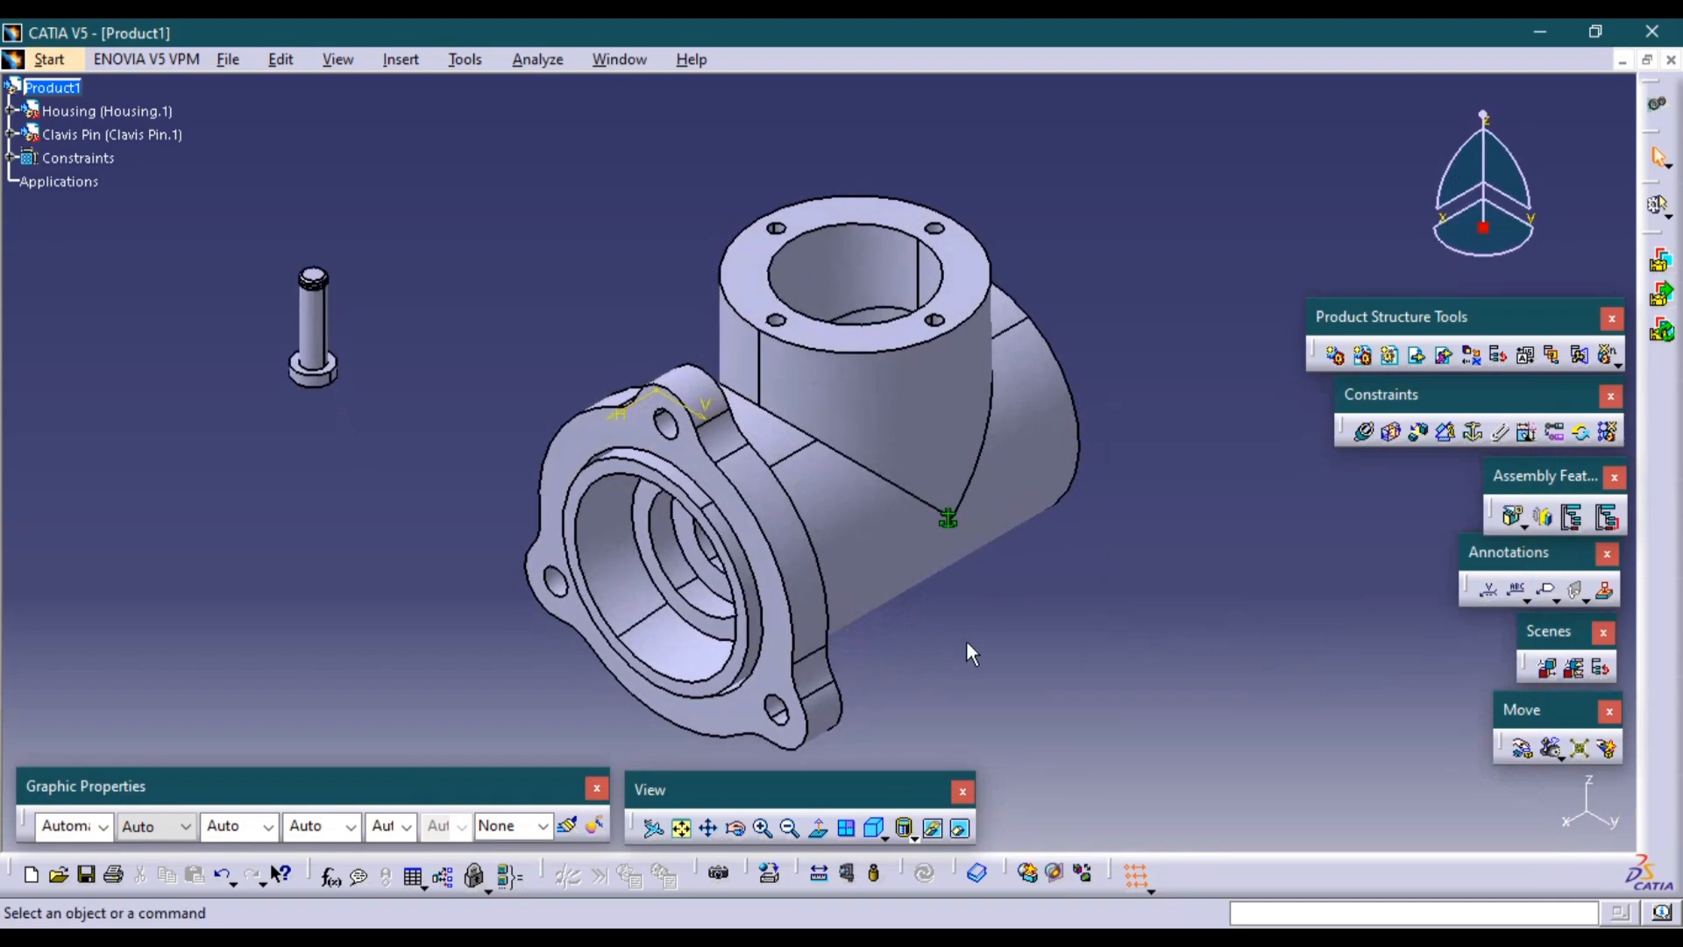
pyautogui.moveTo(966, 640)
pyautogui.mouseDown(button='middle')
pyautogui.moveTo(971, 568)
pyautogui.moveTo(965, 612)
pyautogui.mouseUp(button='middle')
pyautogui.hotkey('alt', 'Tab')
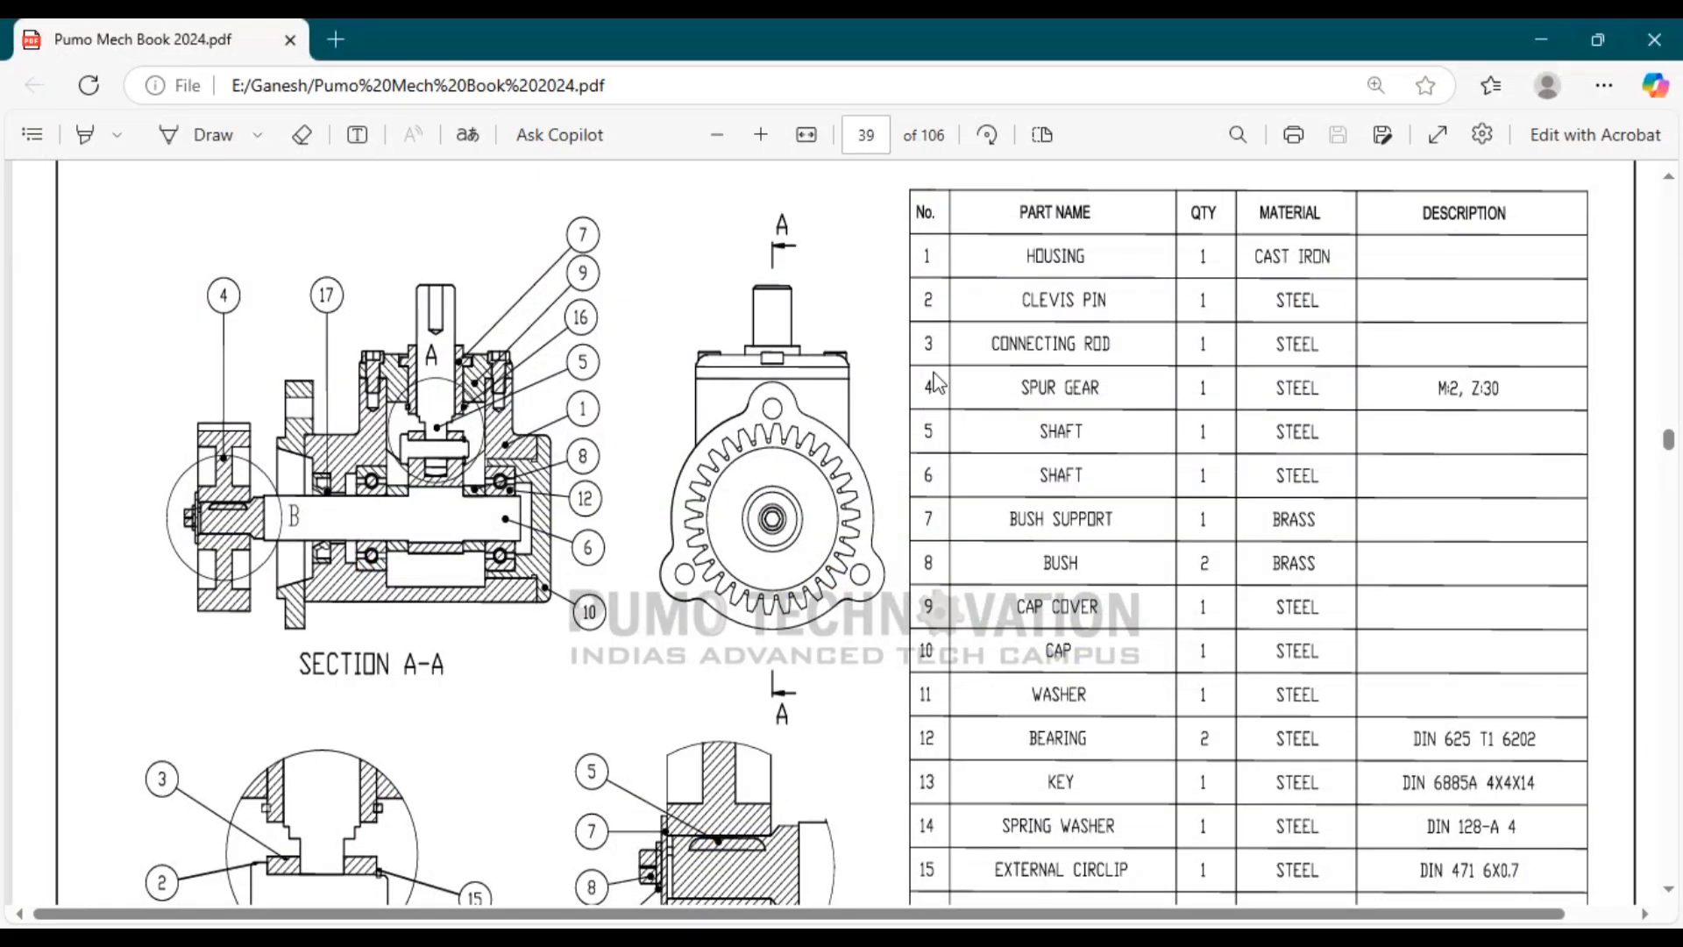
pyautogui.hotkey('alt', 'Tab')
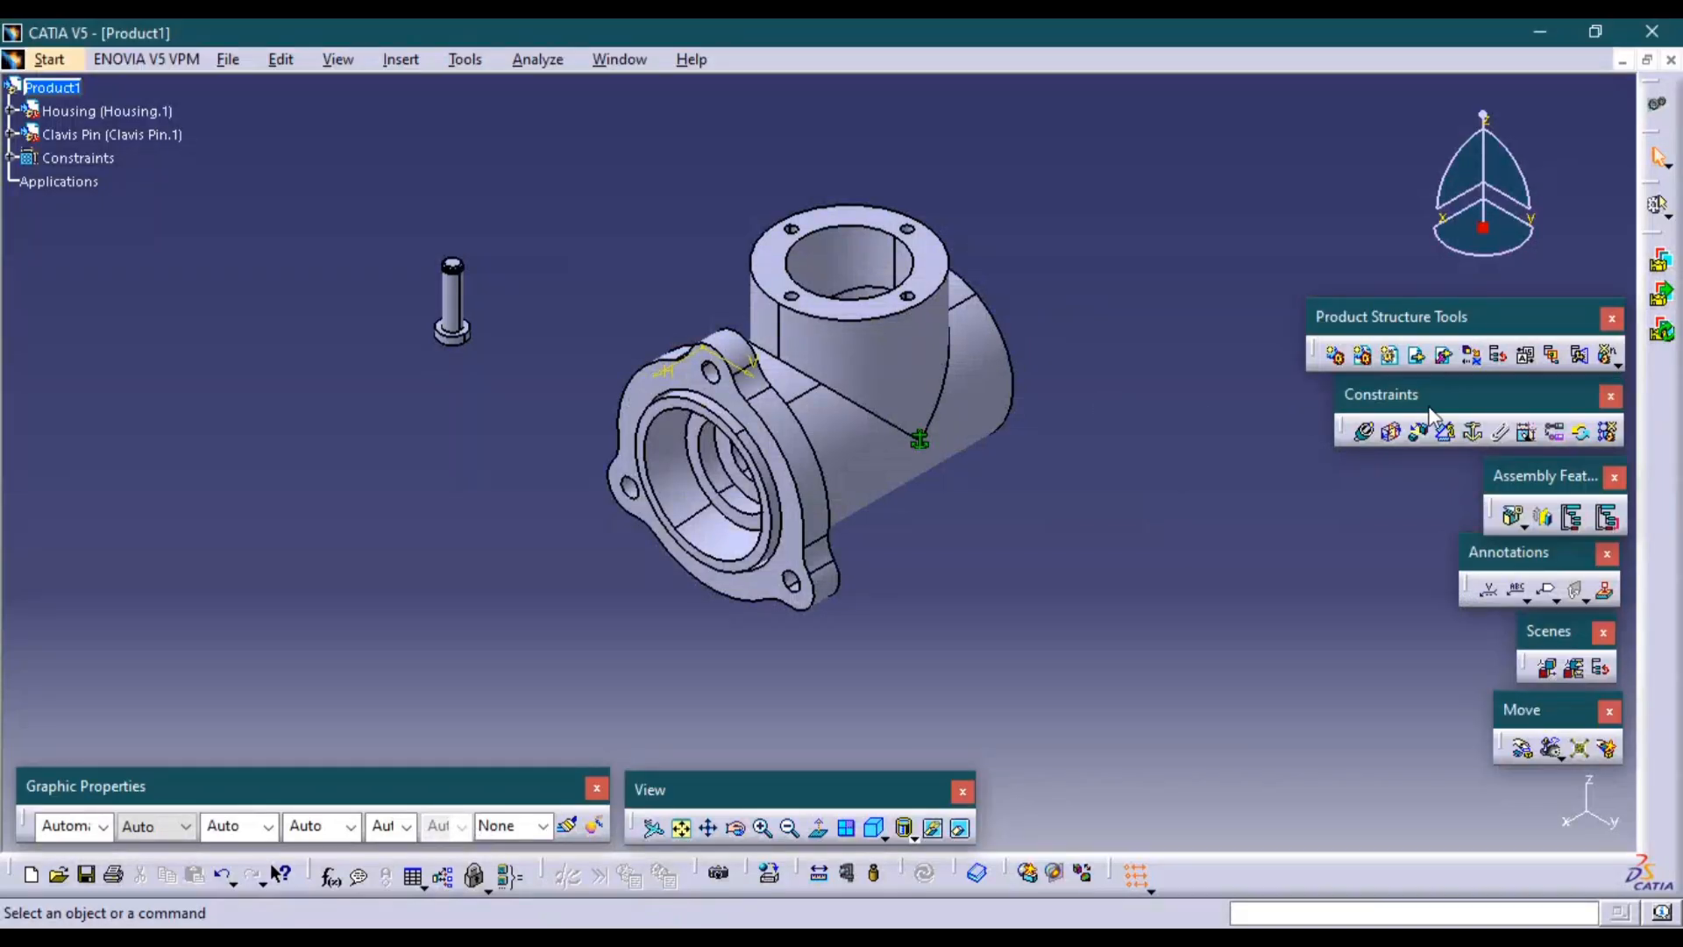
pyautogui.click(1420, 356)
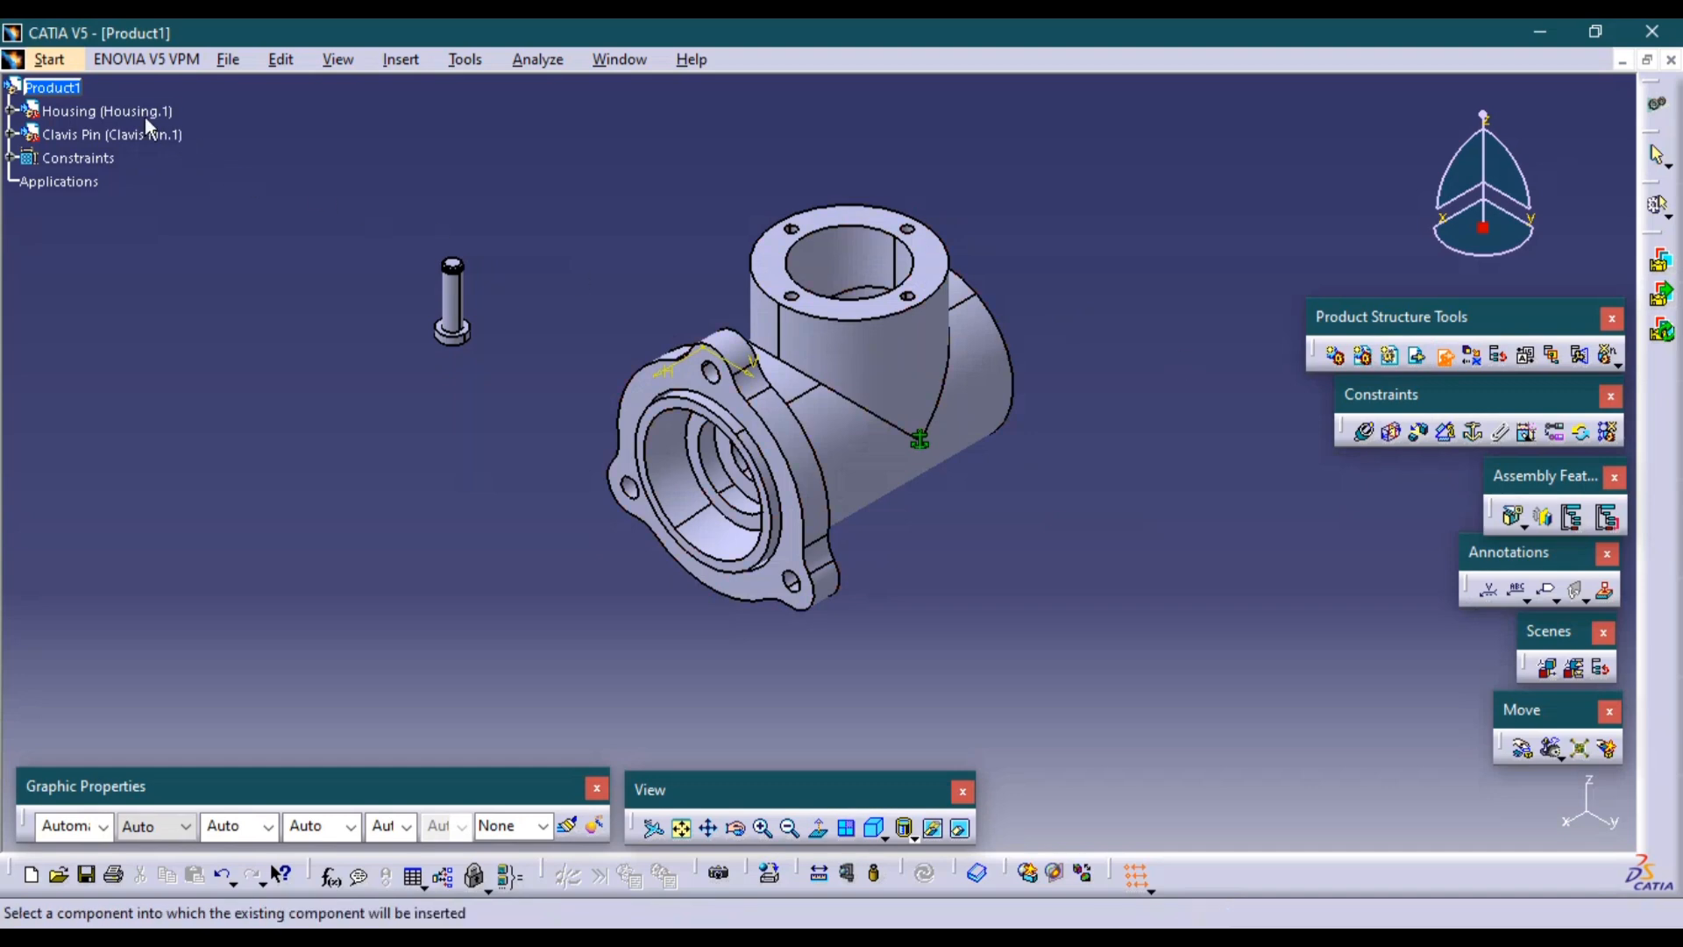
pyautogui.click(52, 87)
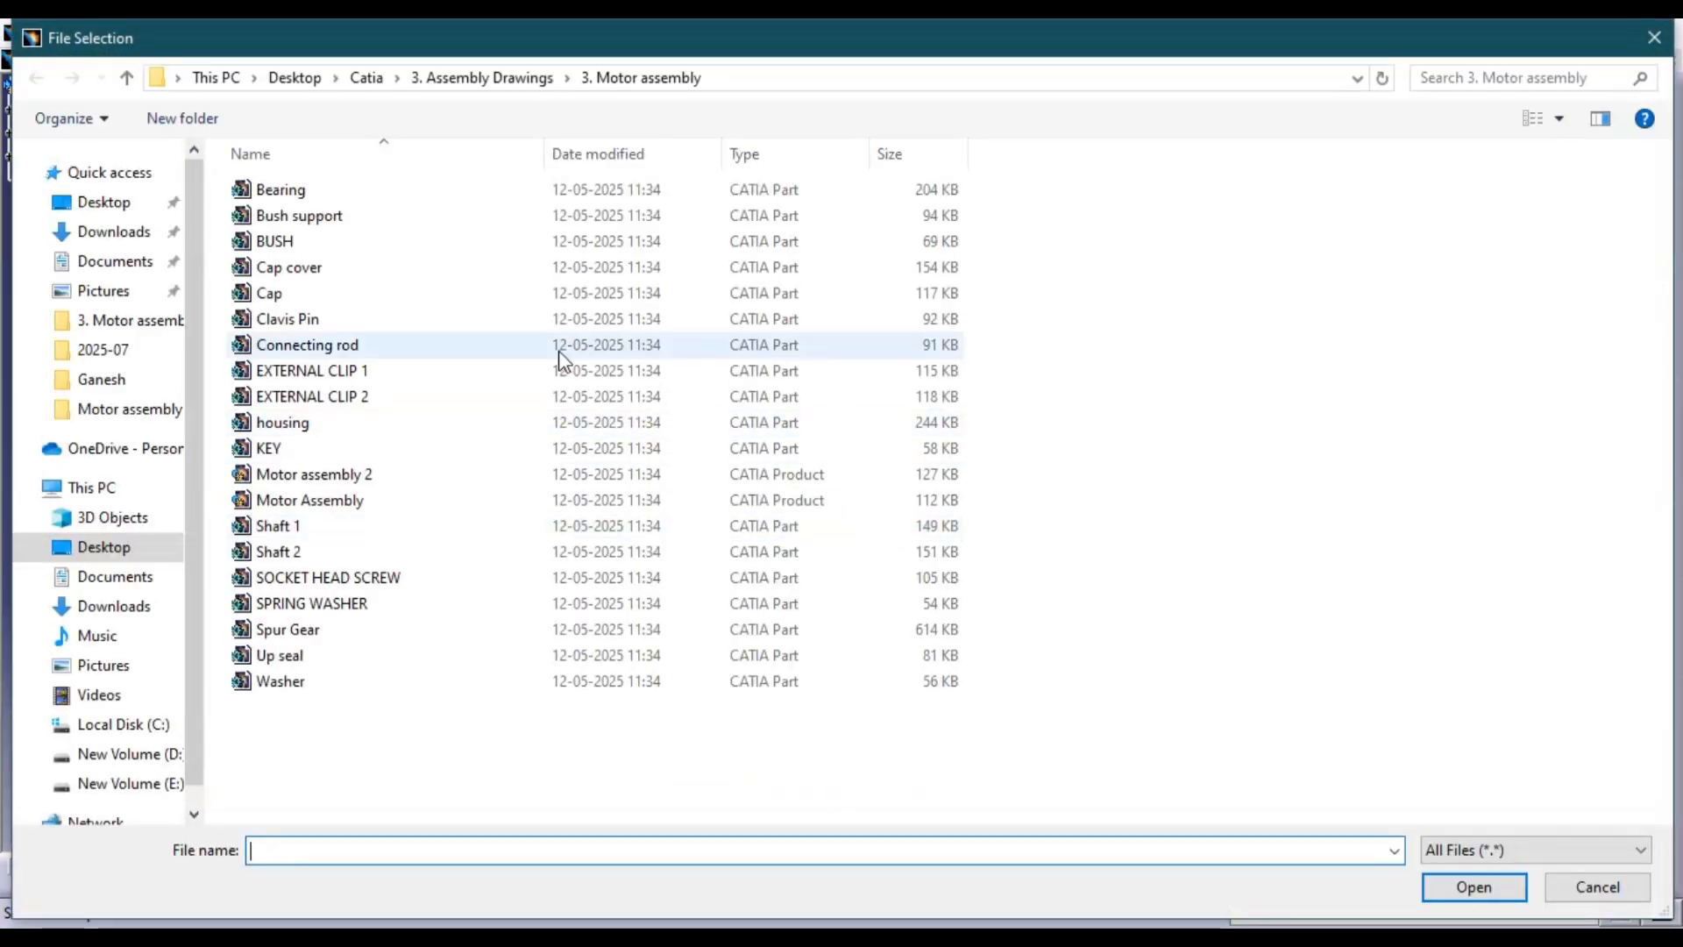
pyautogui.doubleClick(342, 345)
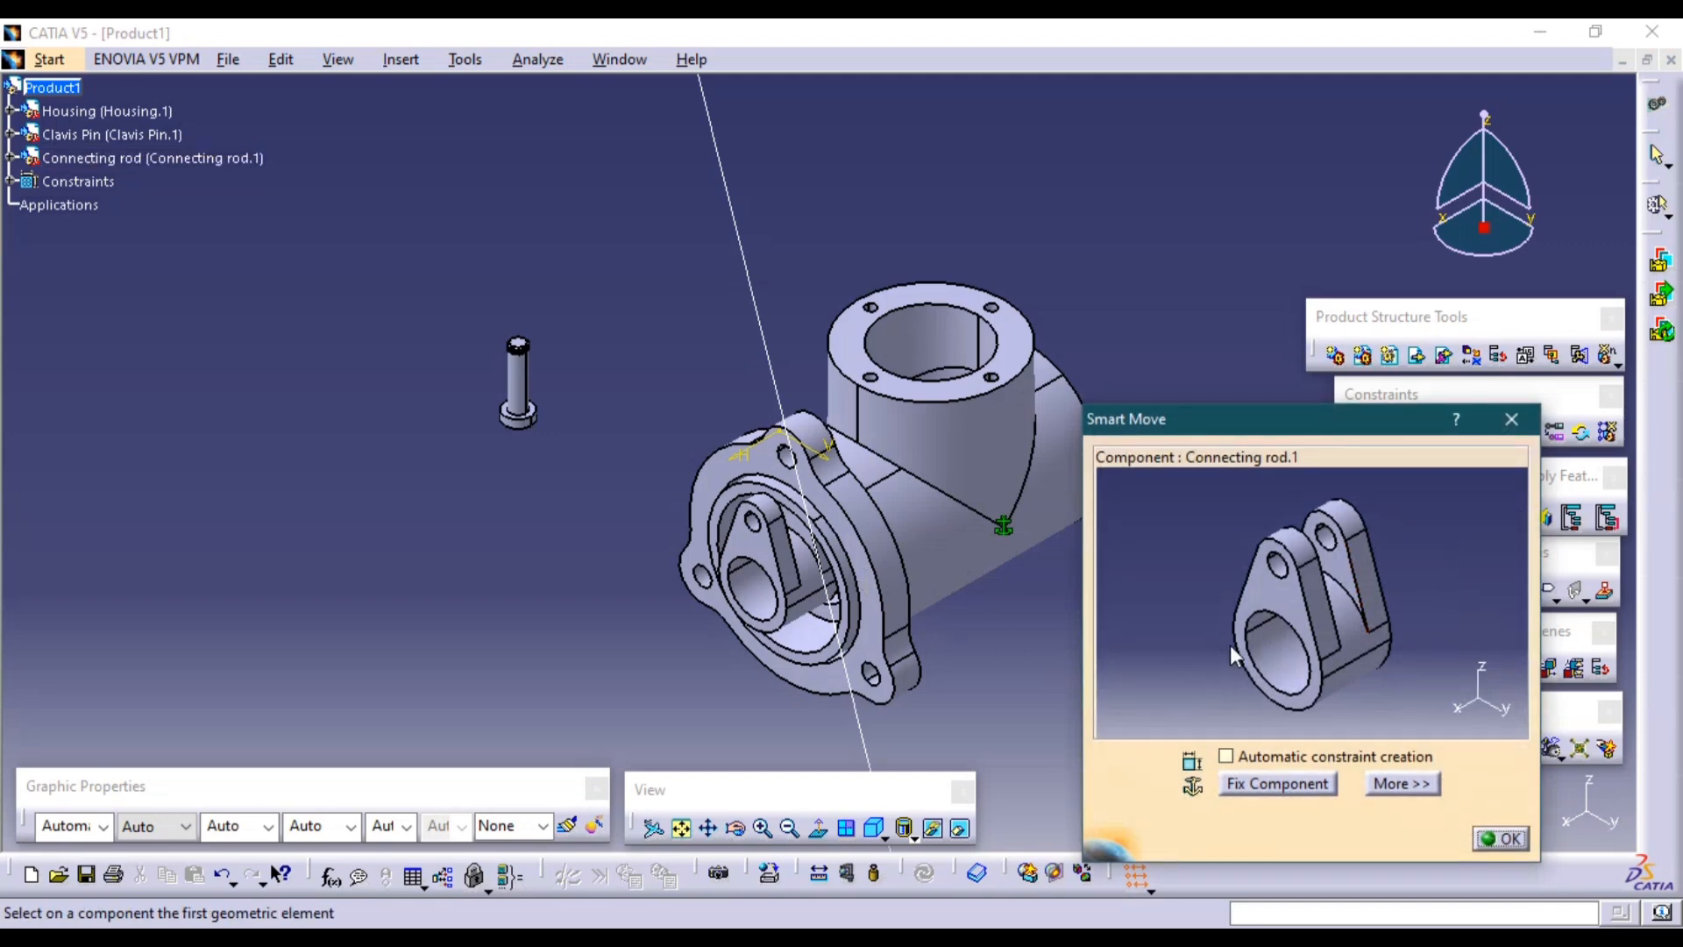
pyautogui.moveTo(1315, 645); pyautogui.dragTo(817, 444)
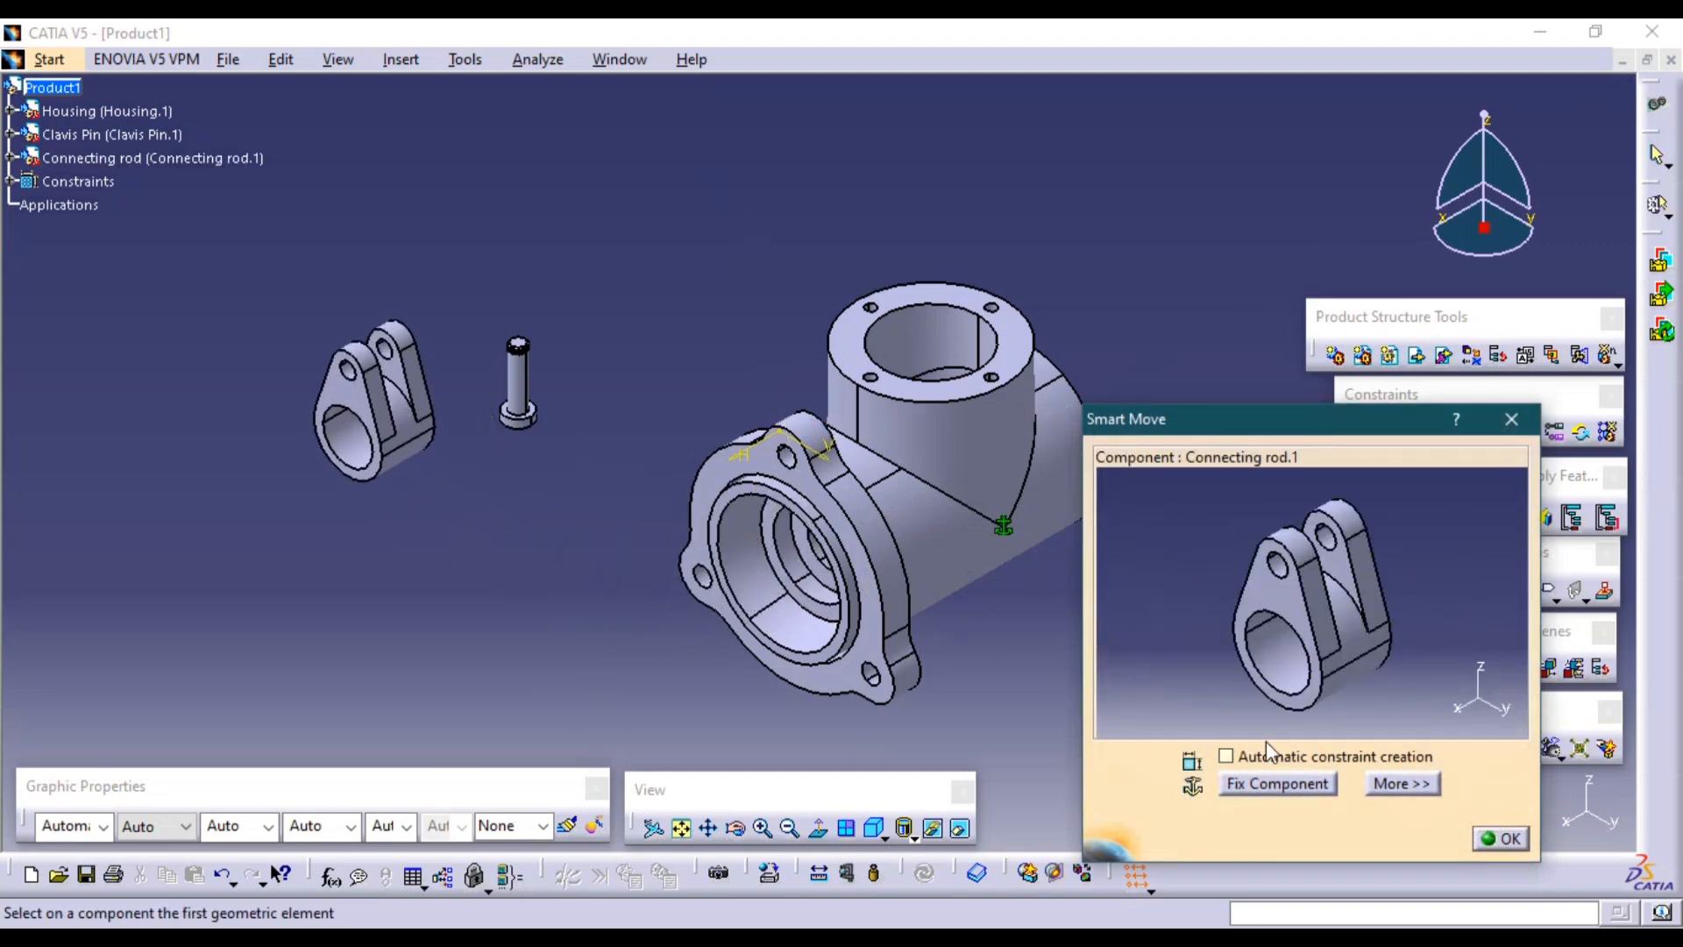
pyautogui.click(1499, 838)
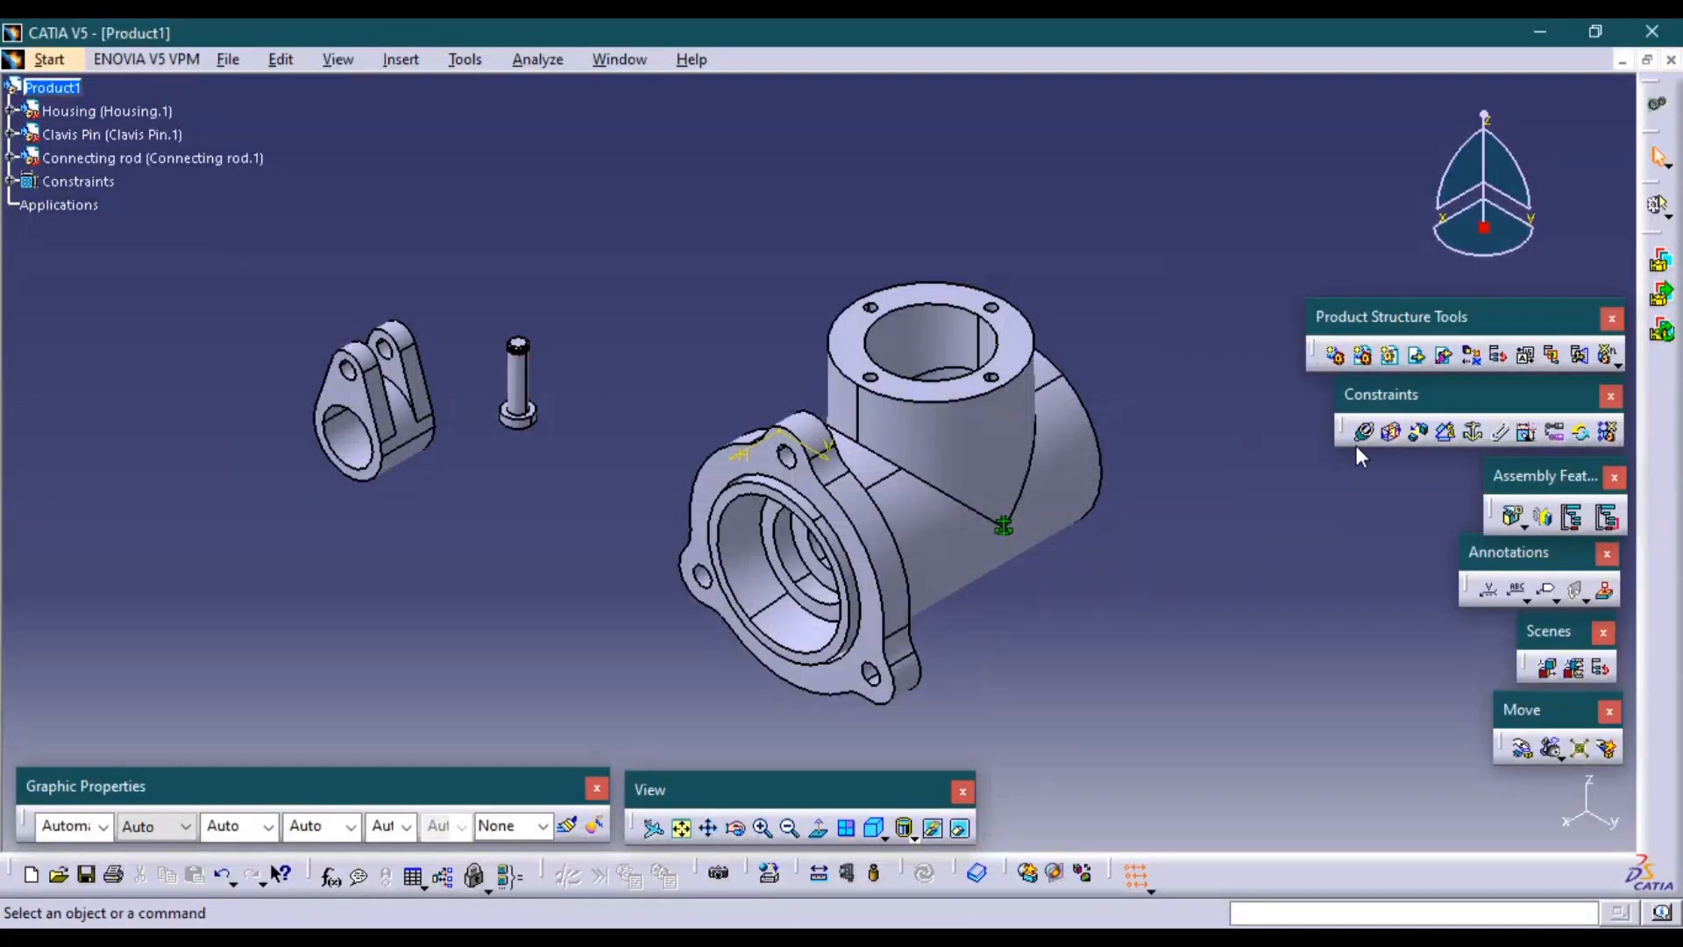
# Insert the Spur Gear part into Product1 with positioning and move it clear of the housing, beyond the connecting rod.
pyautogui.click(1443, 357)
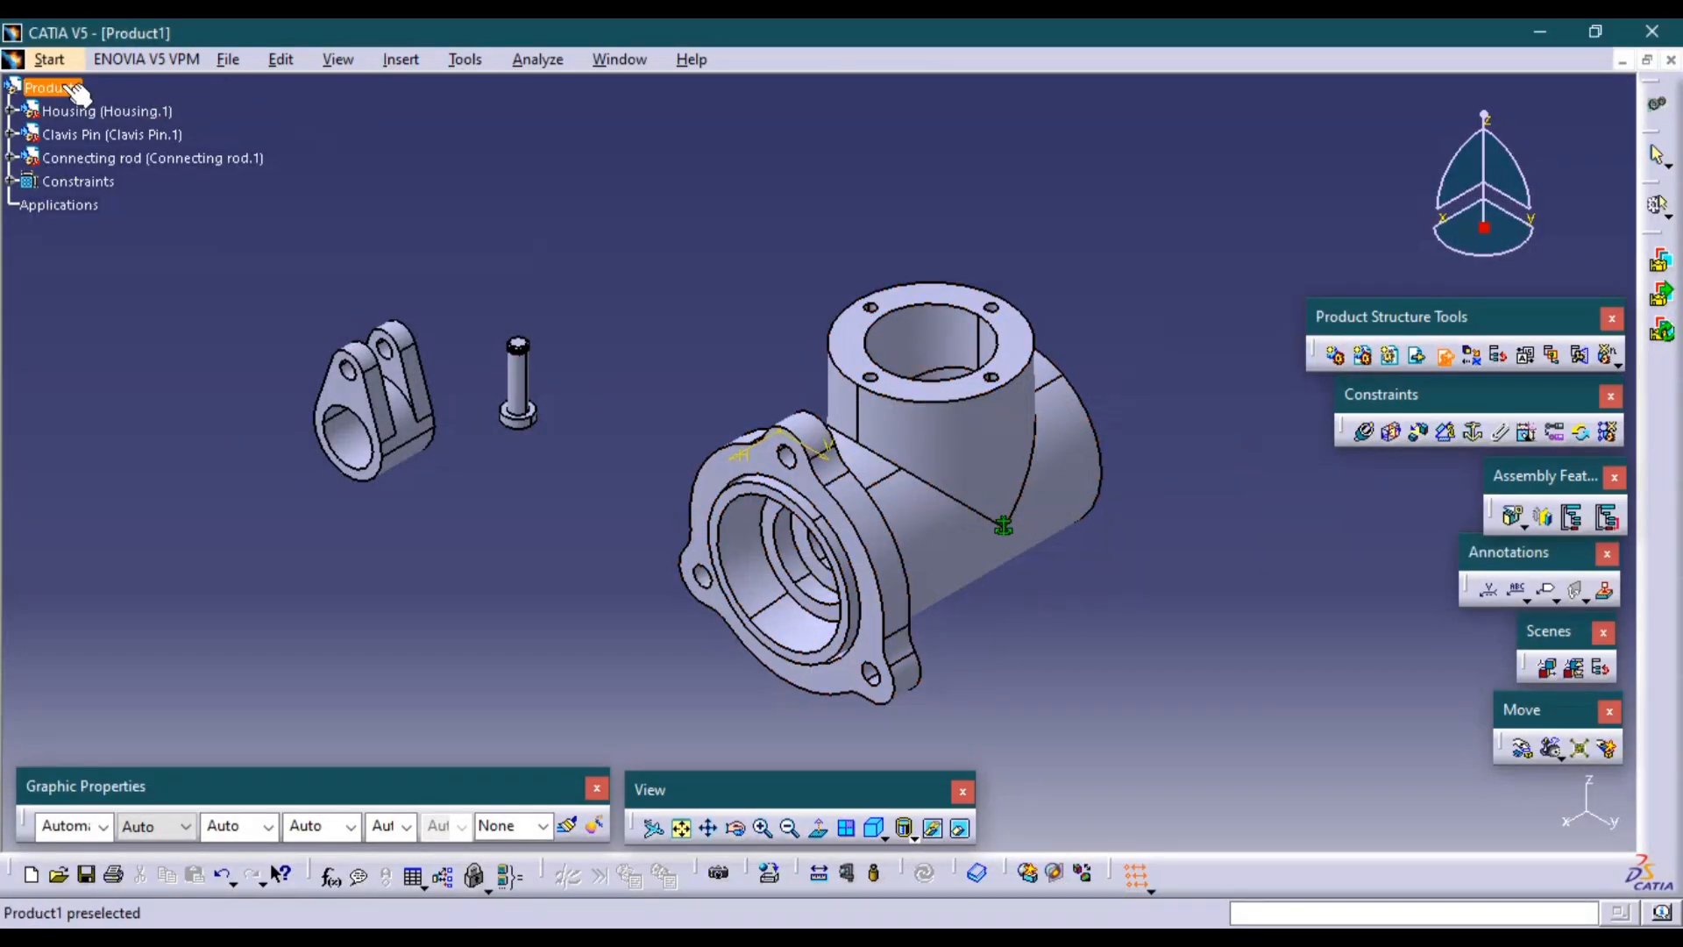
pyautogui.click(75, 89)
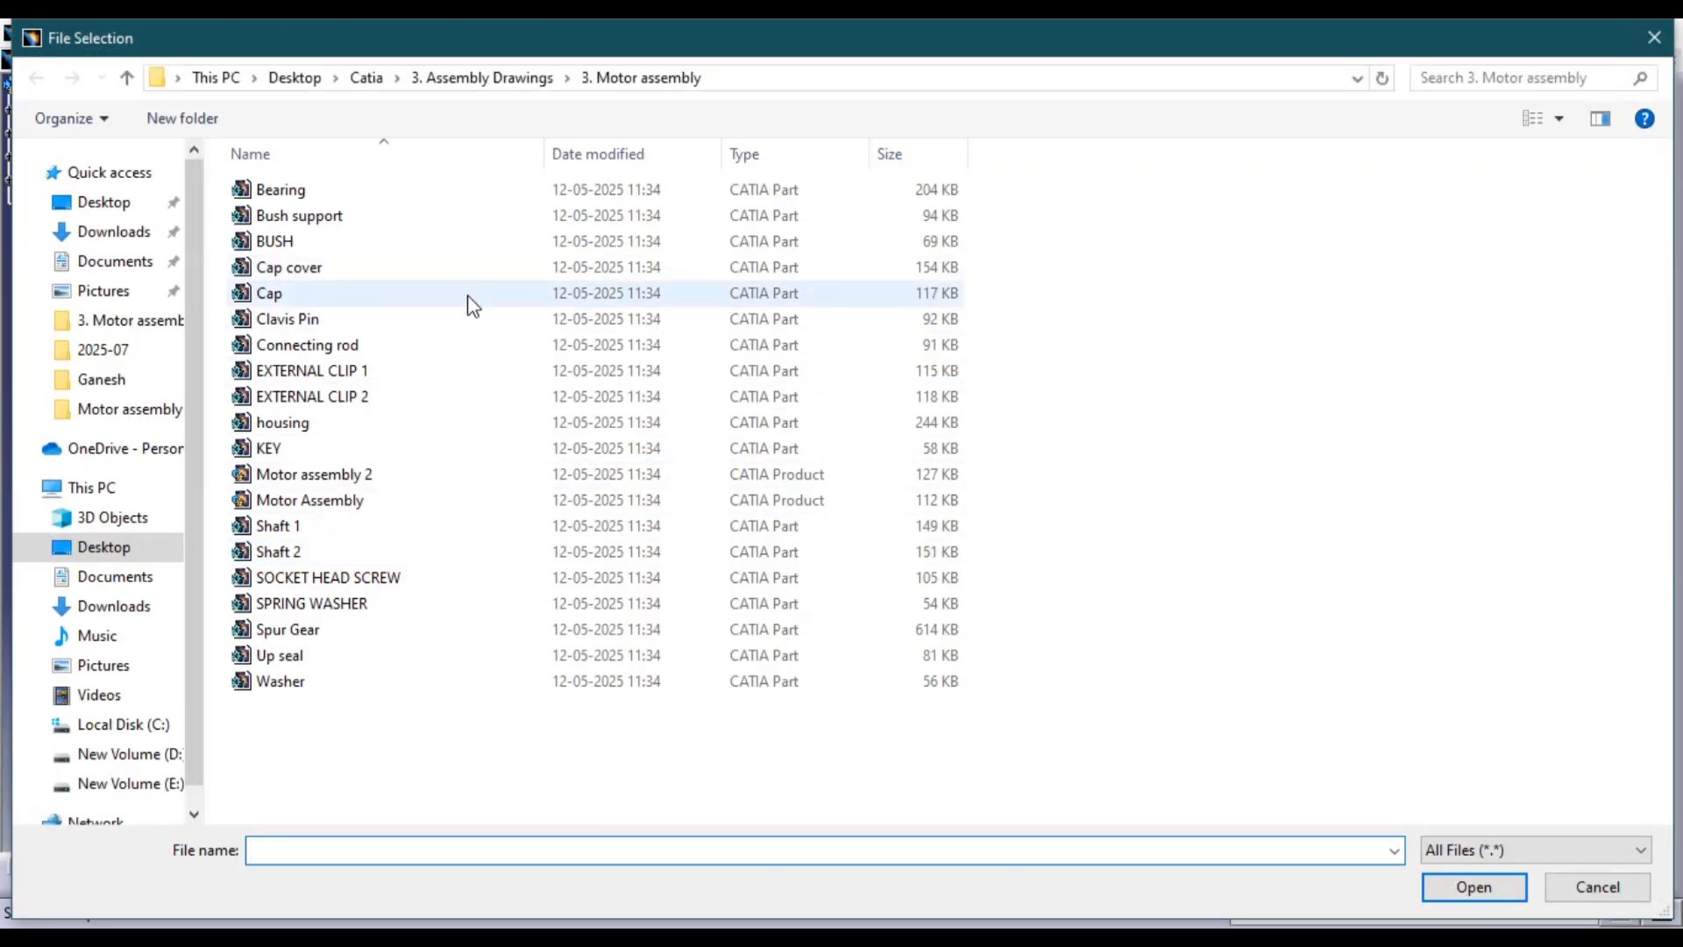
pyautogui.doubleClick(392, 629)
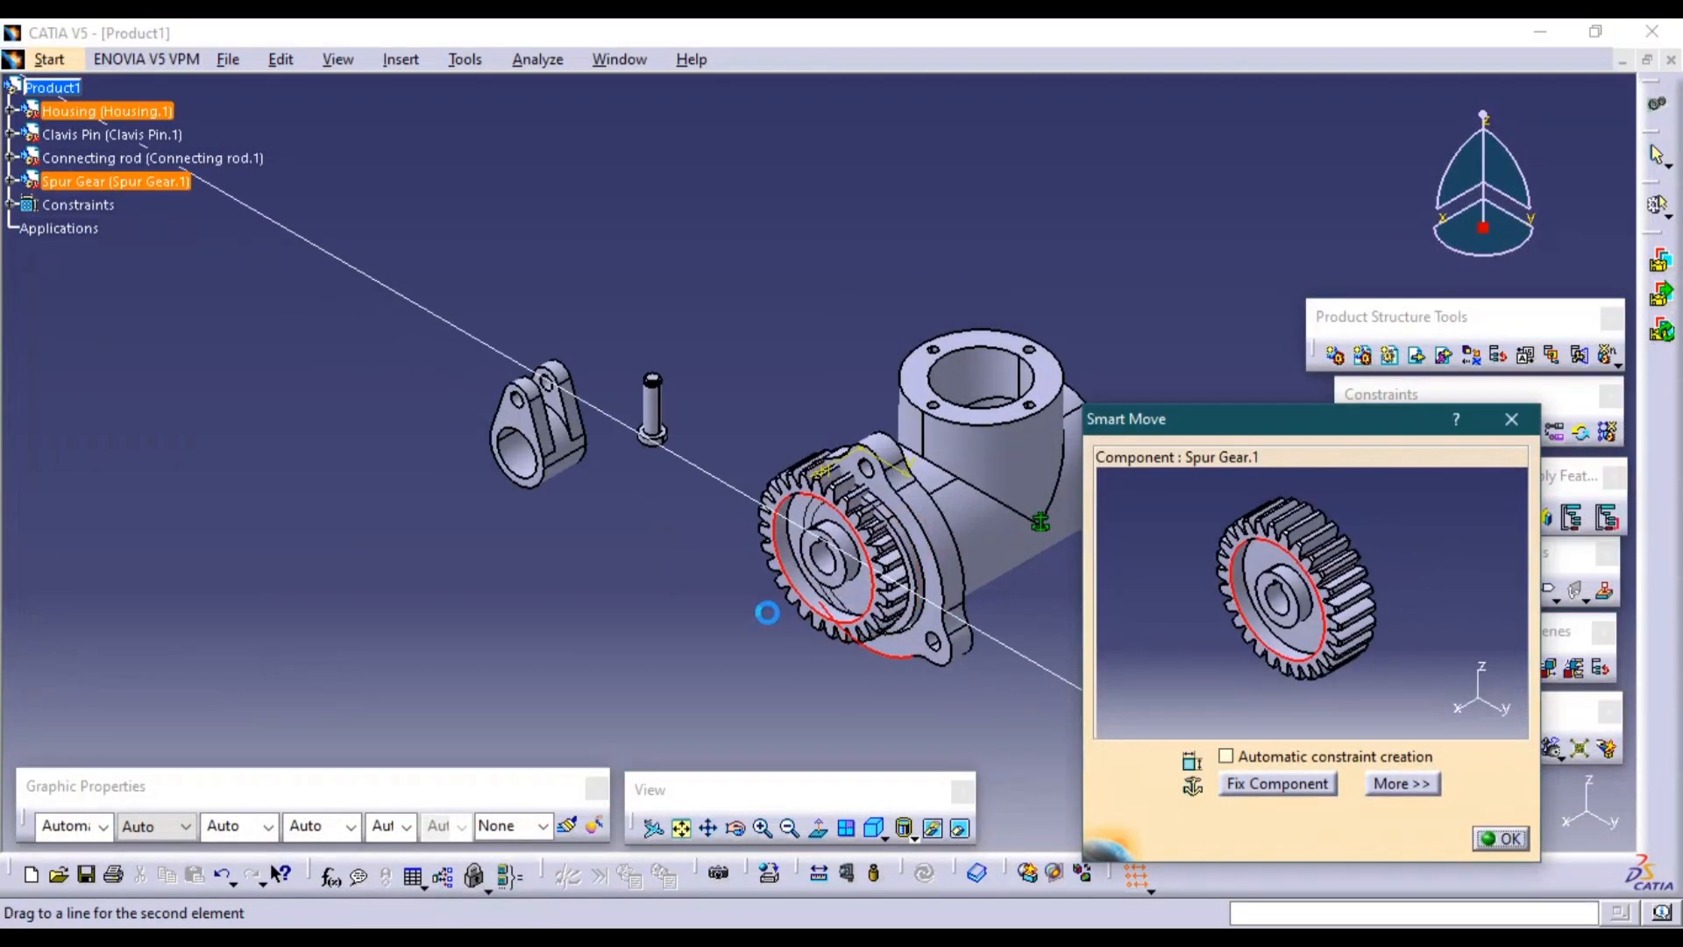
pyautogui.moveTo(767, 612); pyautogui.dragTo(263, 417)
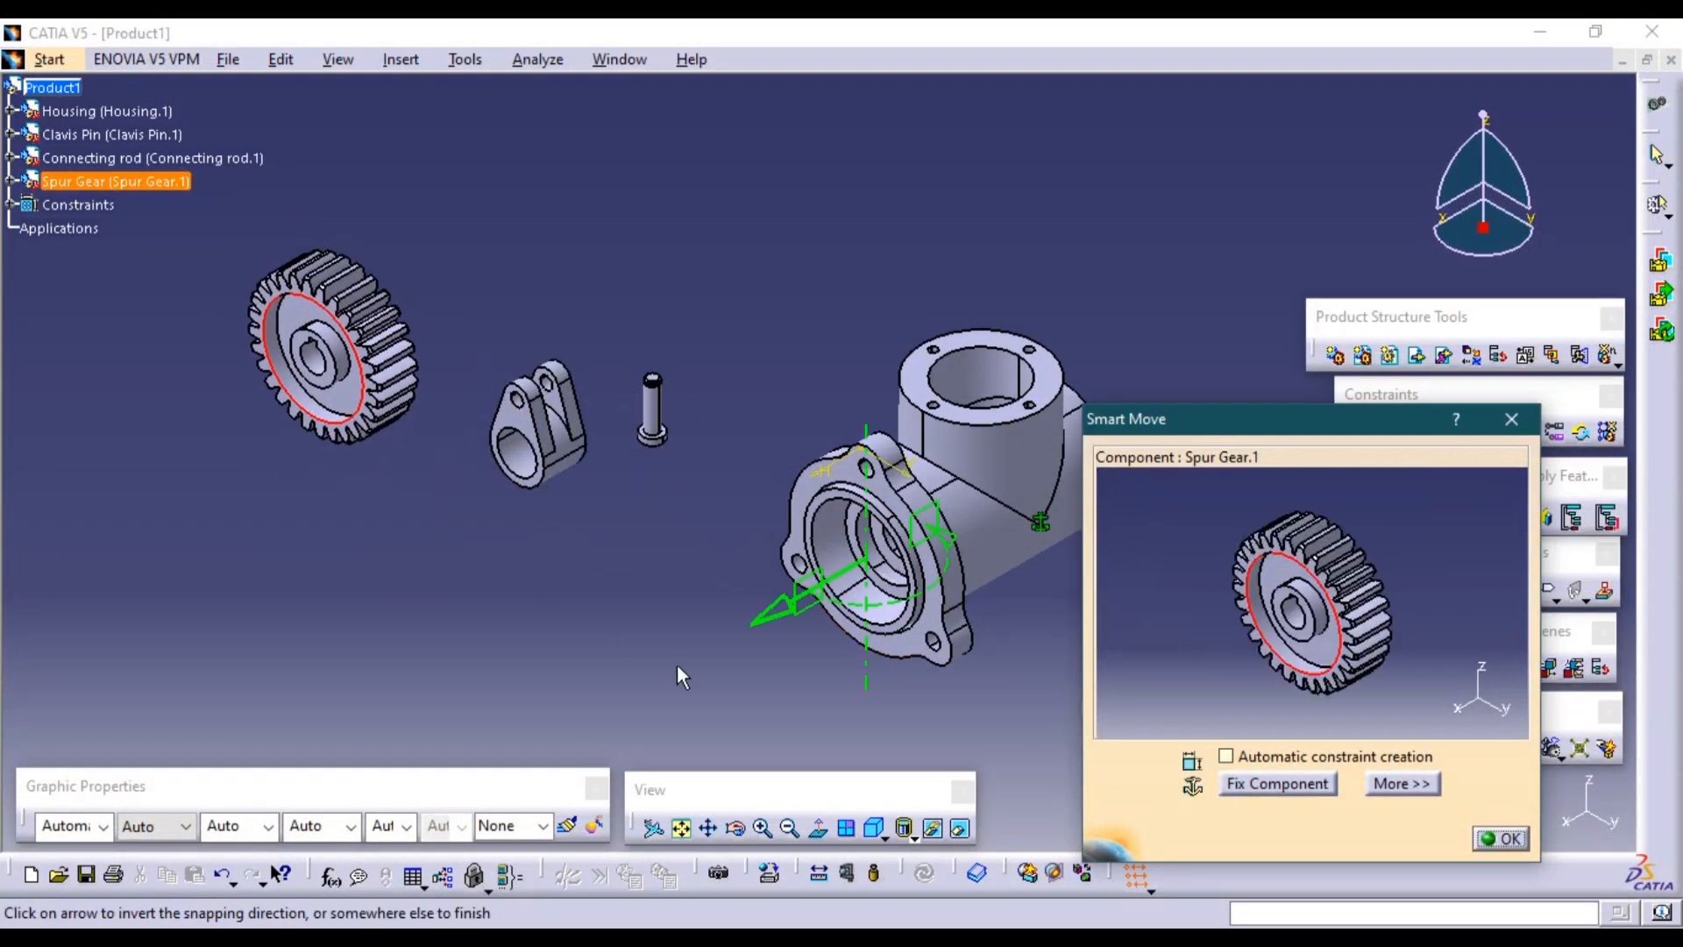
pyautogui.click(1500, 839)
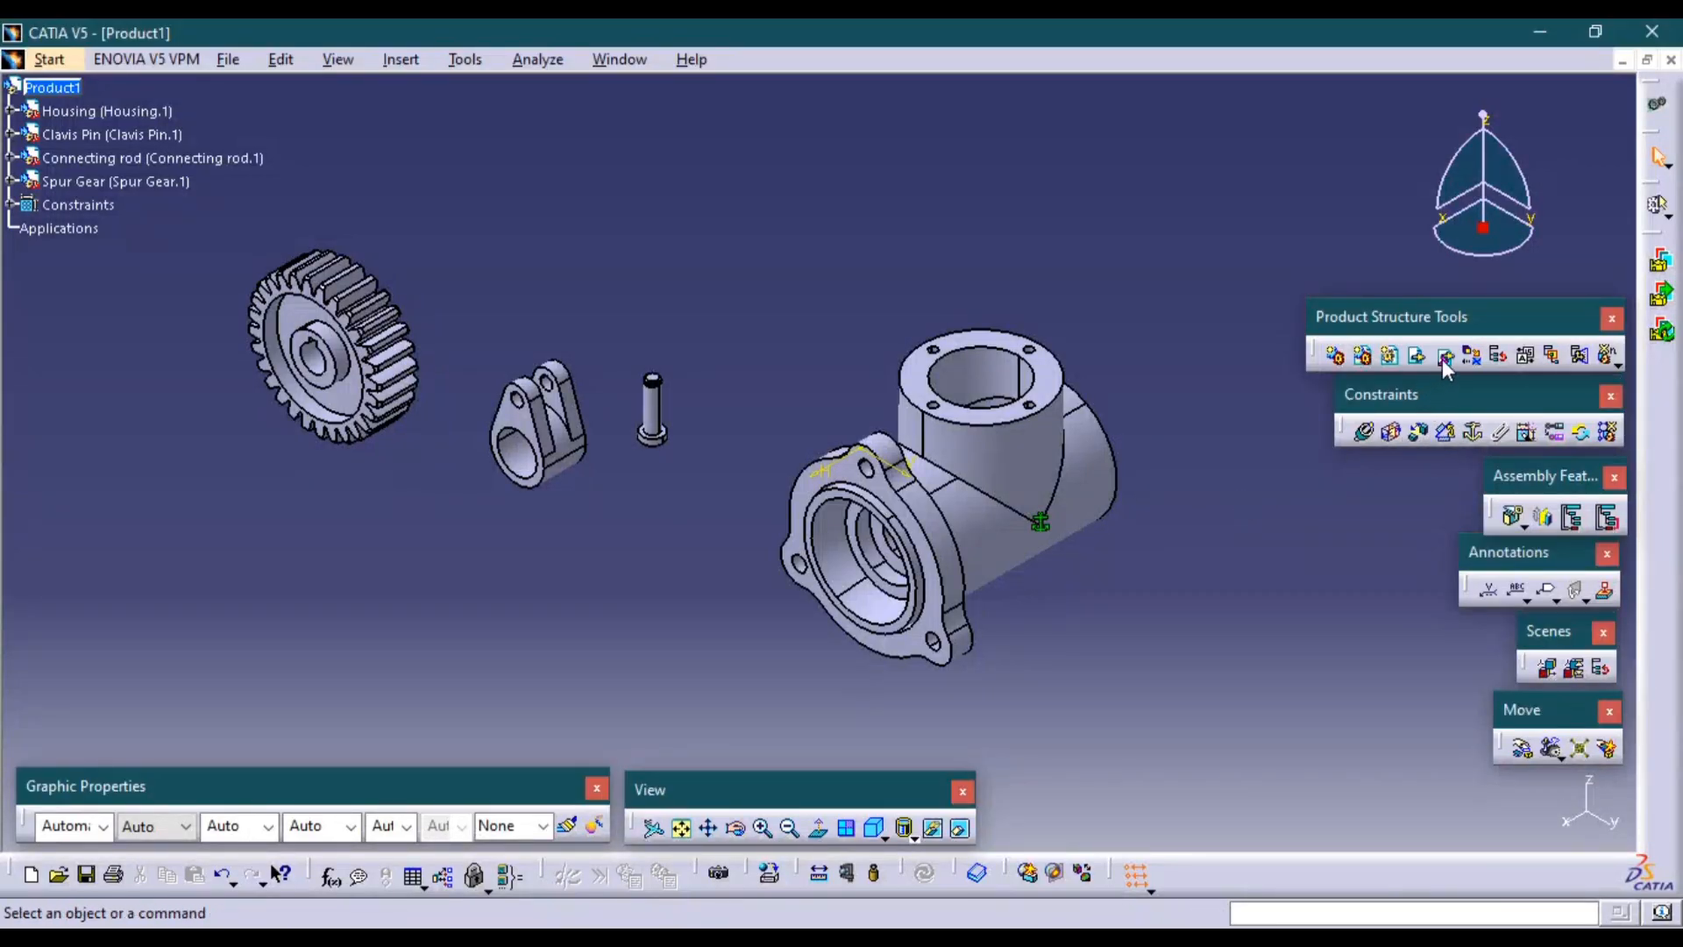
# Insert the Shaft 1 and Shaft 2 parts together into Product1 with positioning.
pyautogui.click(1443, 356)
pyautogui.click(67, 80)
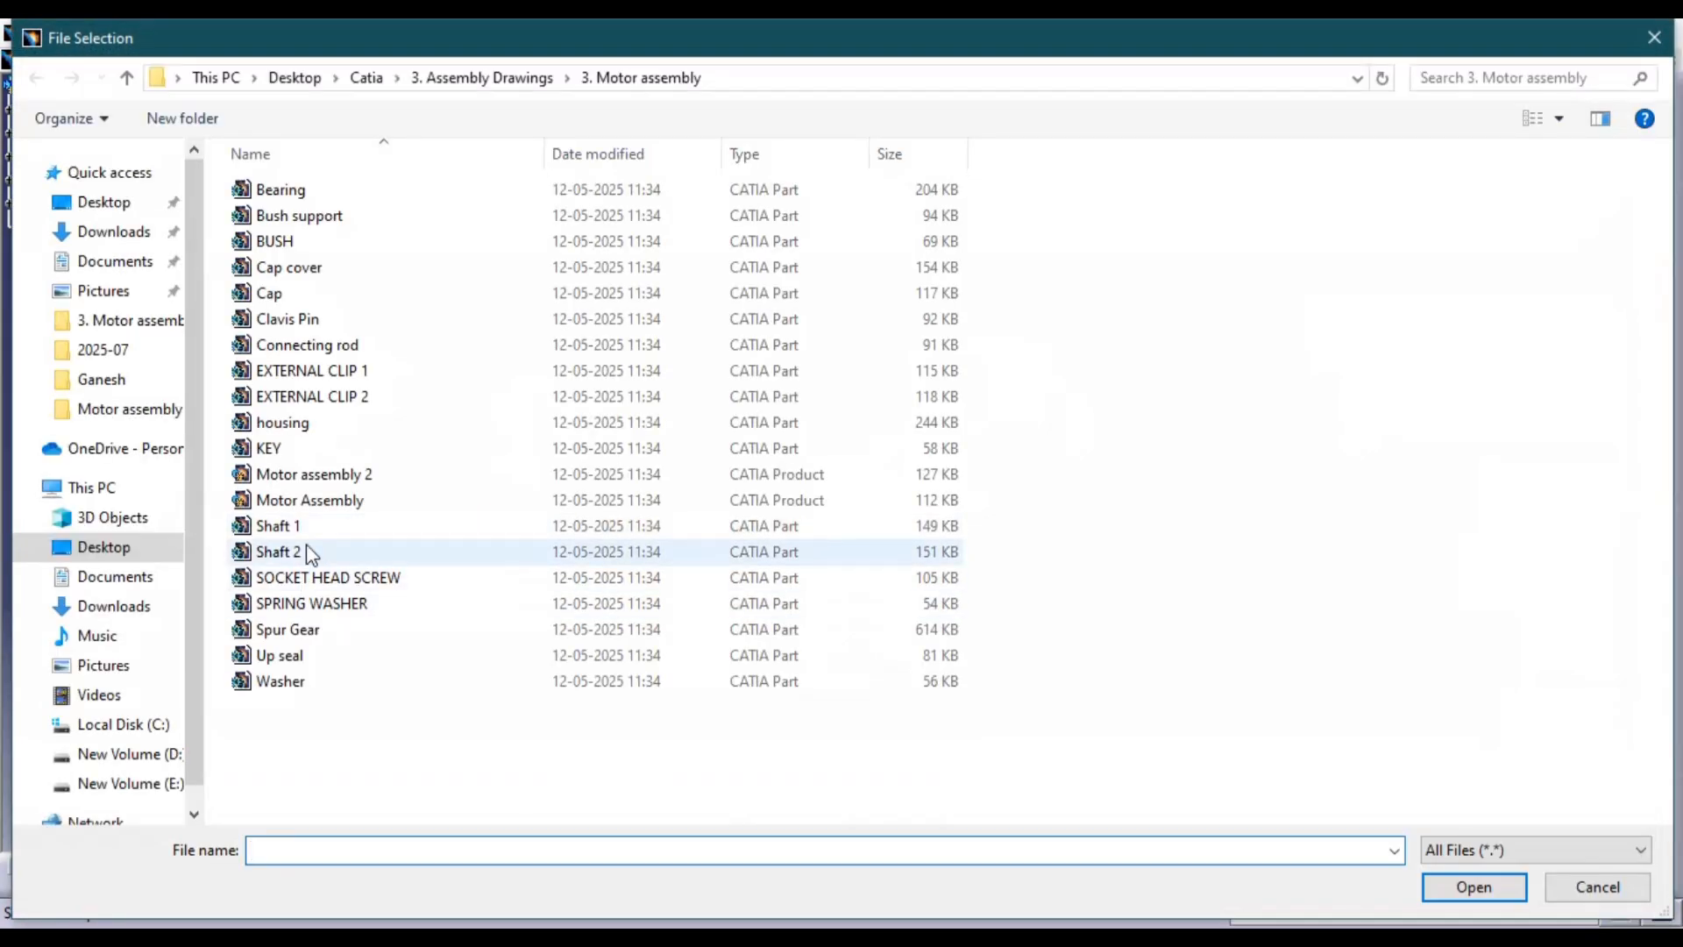
pyautogui.click(332, 533)
pyautogui.keyDown('ctrl'); pyautogui.click(338, 554); pyautogui.keyUp('ctrl')
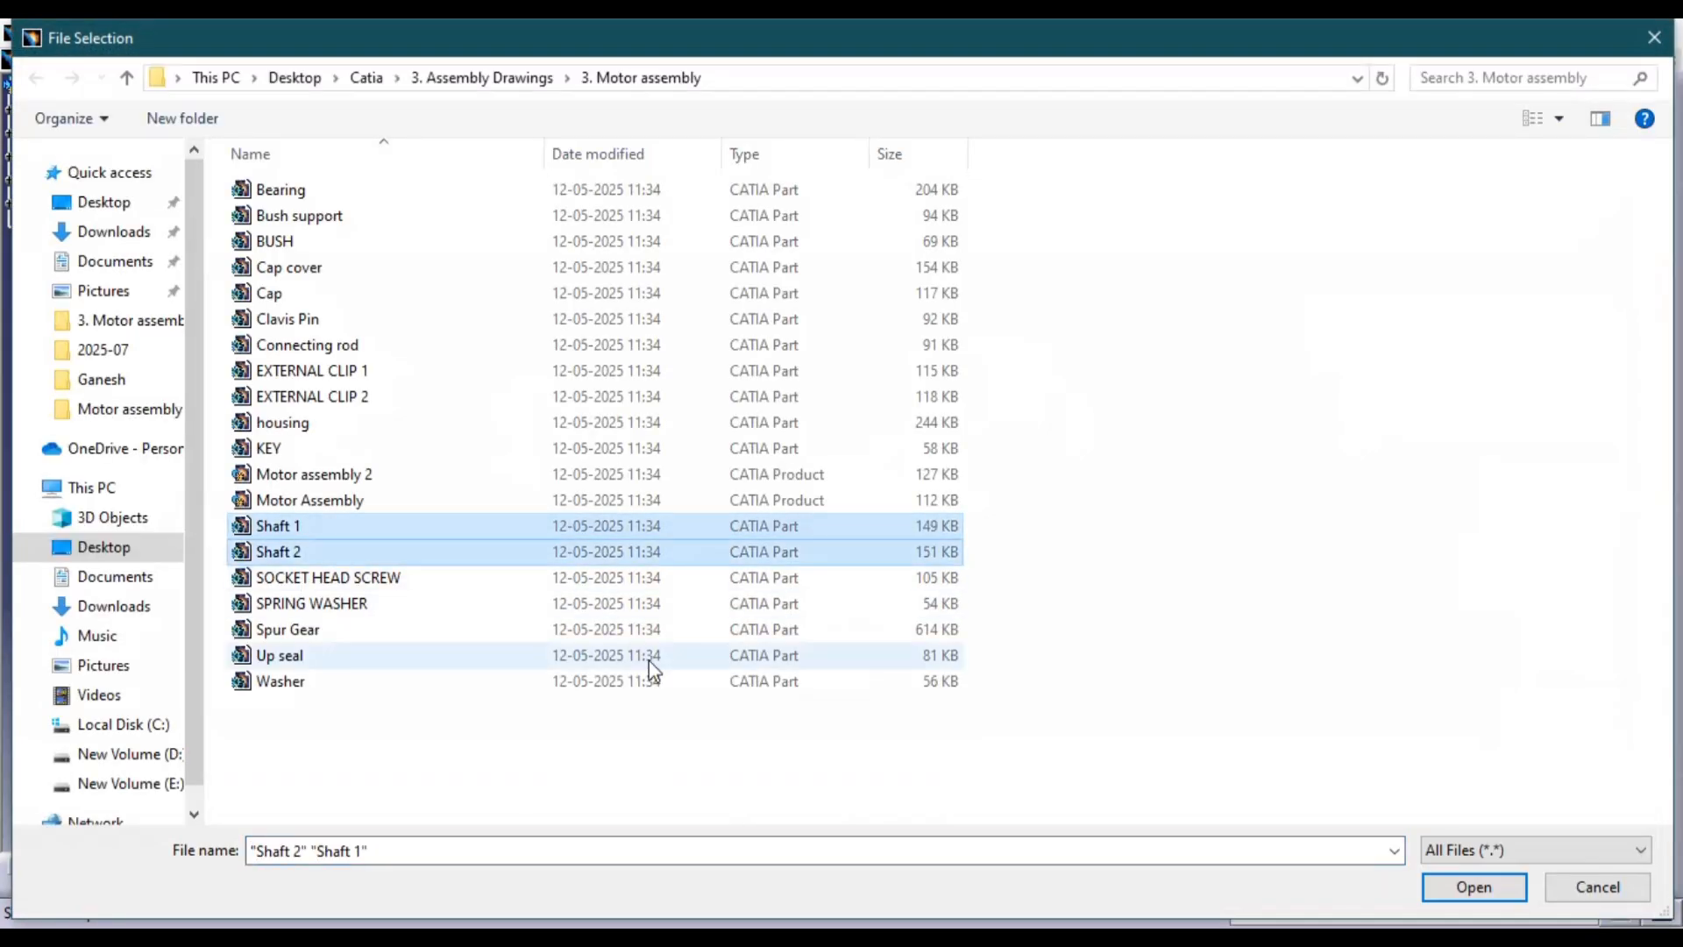
pyautogui.click(1437, 888)
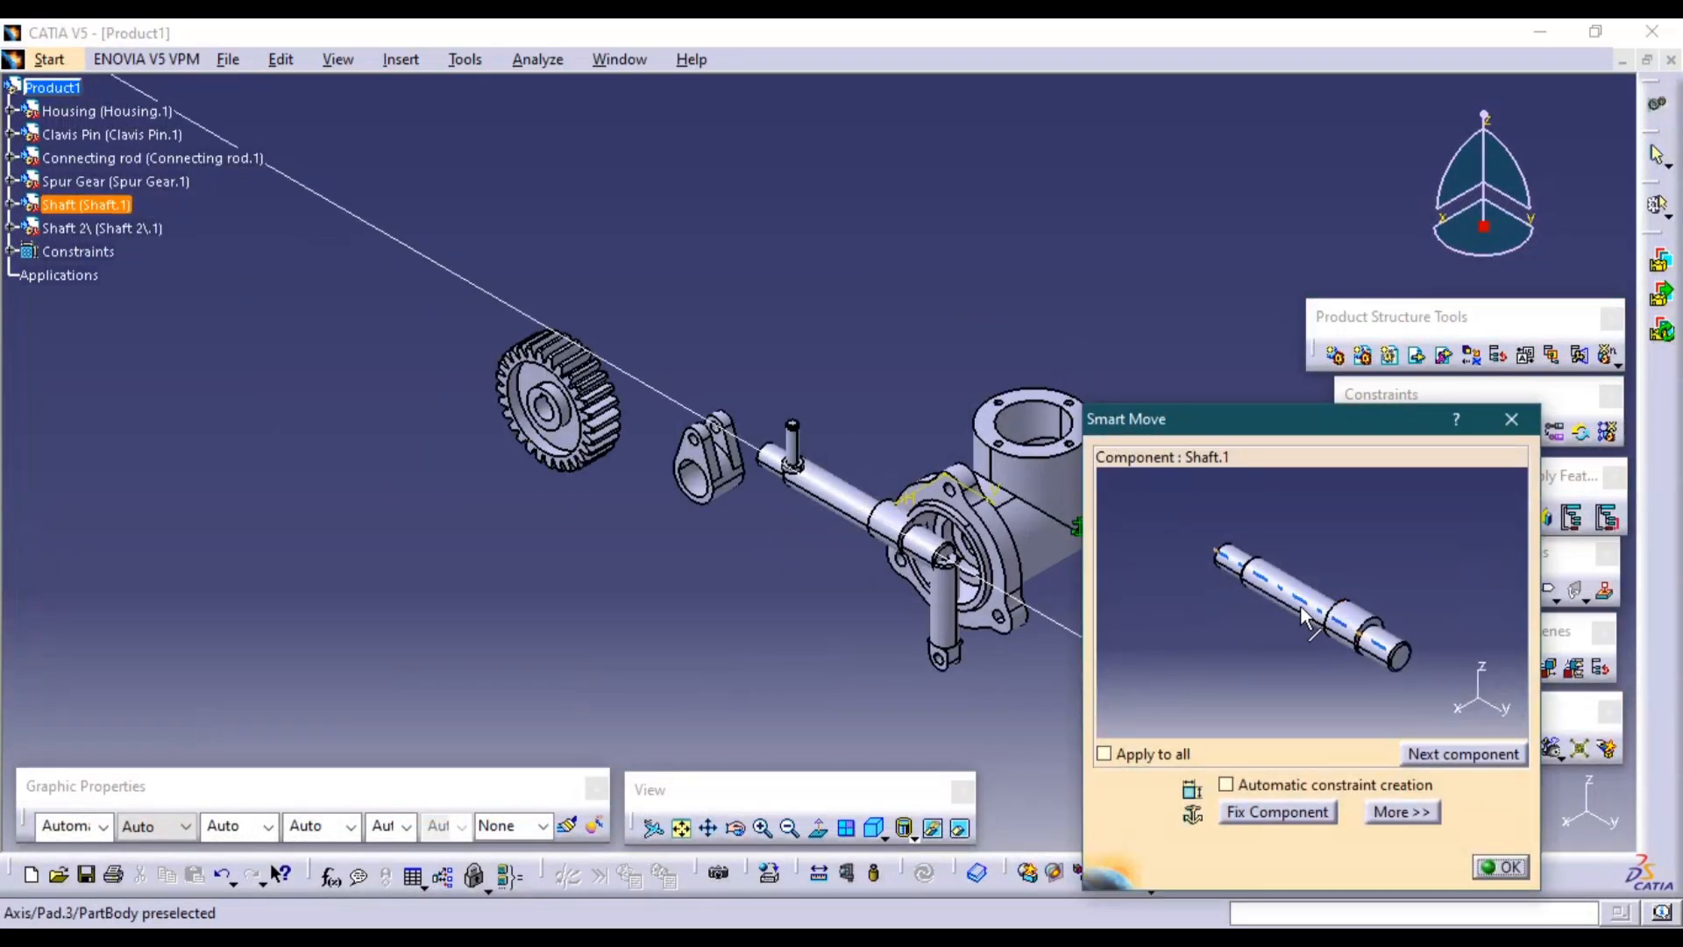
# Move Shaft 1 out in front of the housing flange and Shaft 2 above the housing's vertical opening.
pyautogui.moveTo(1293, 602); pyautogui.dragTo(1235, 712)
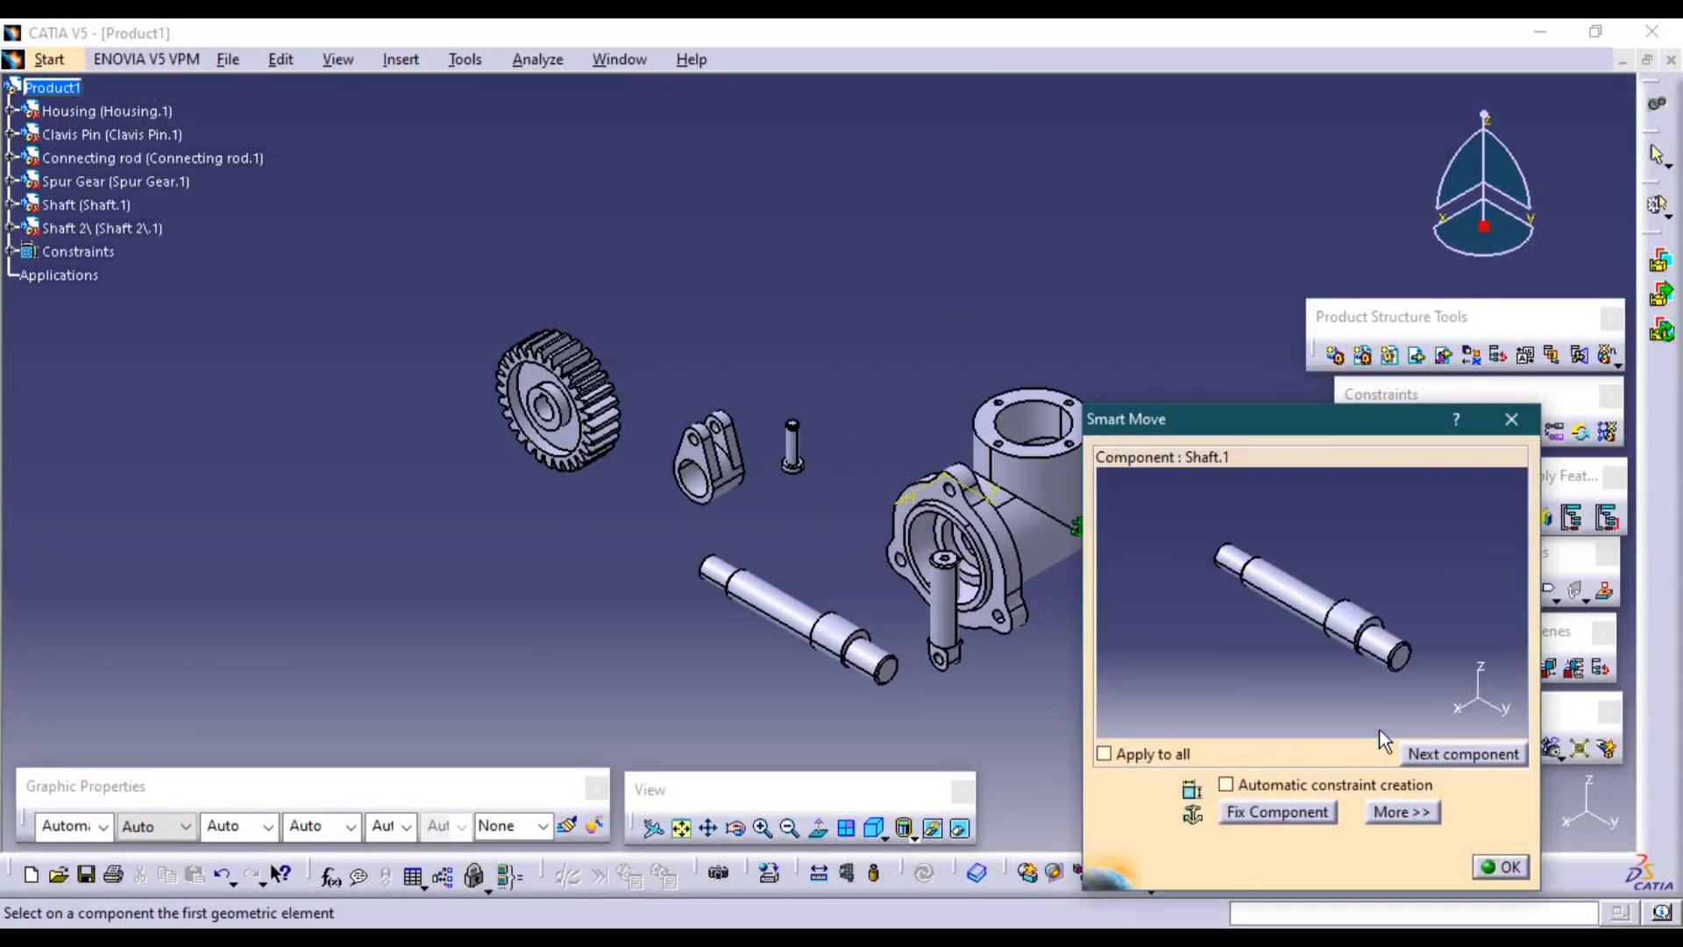
pyautogui.click(1493, 755)
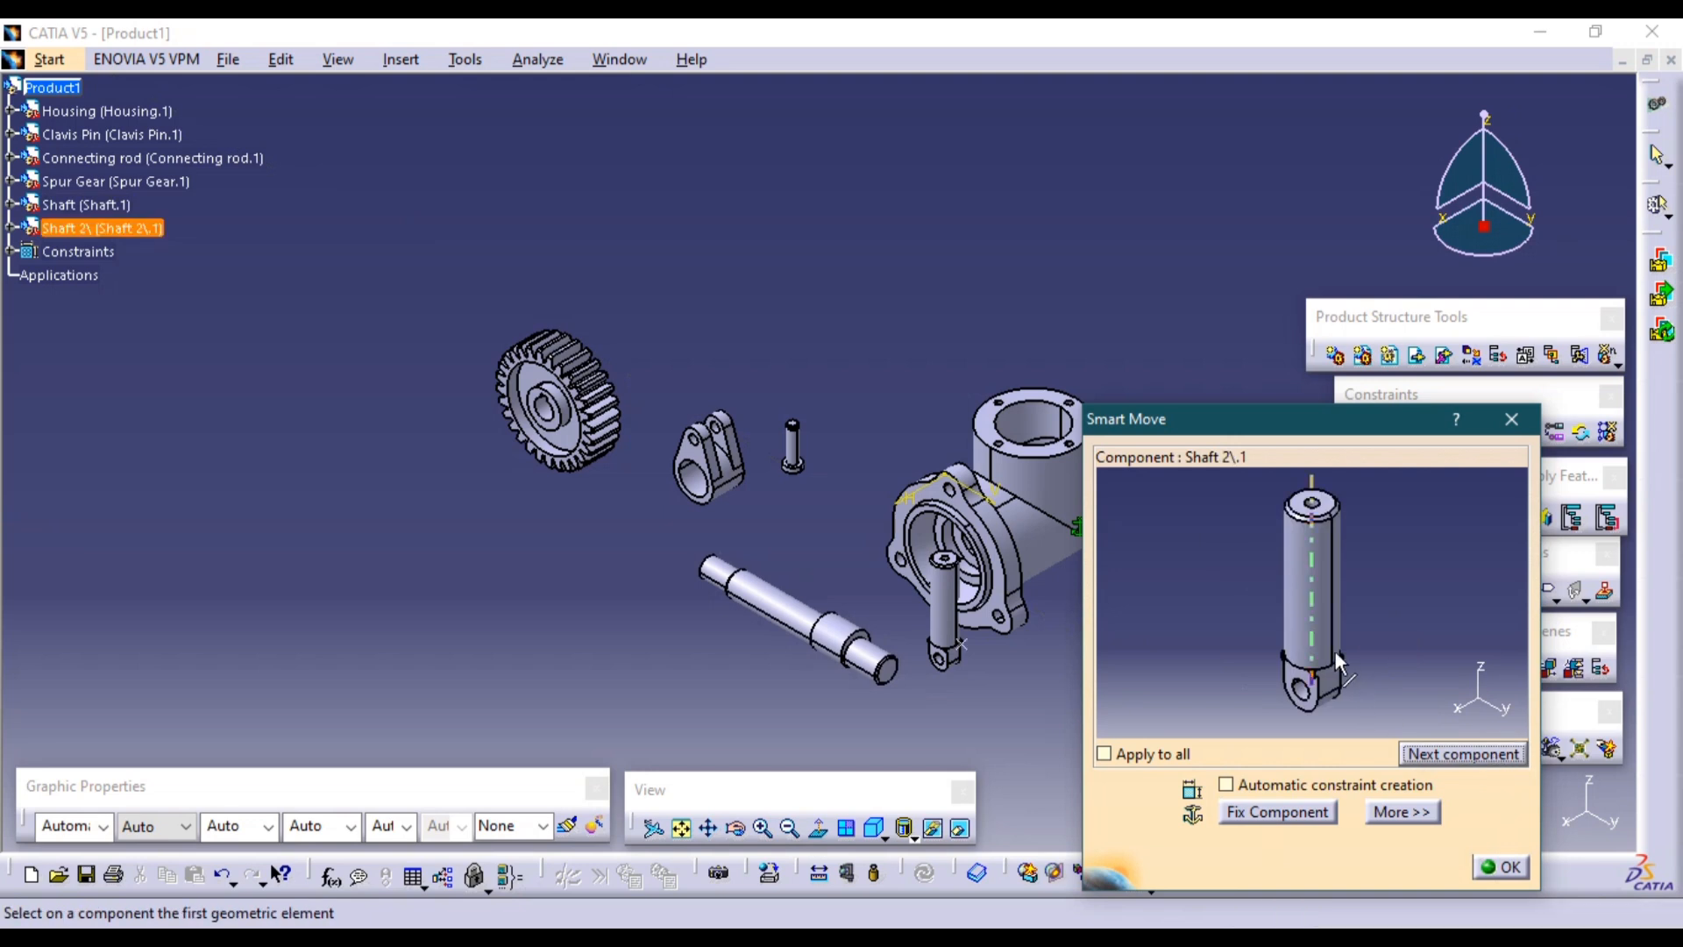
pyautogui.moveTo(1313, 630); pyautogui.dragTo(1448, 88)
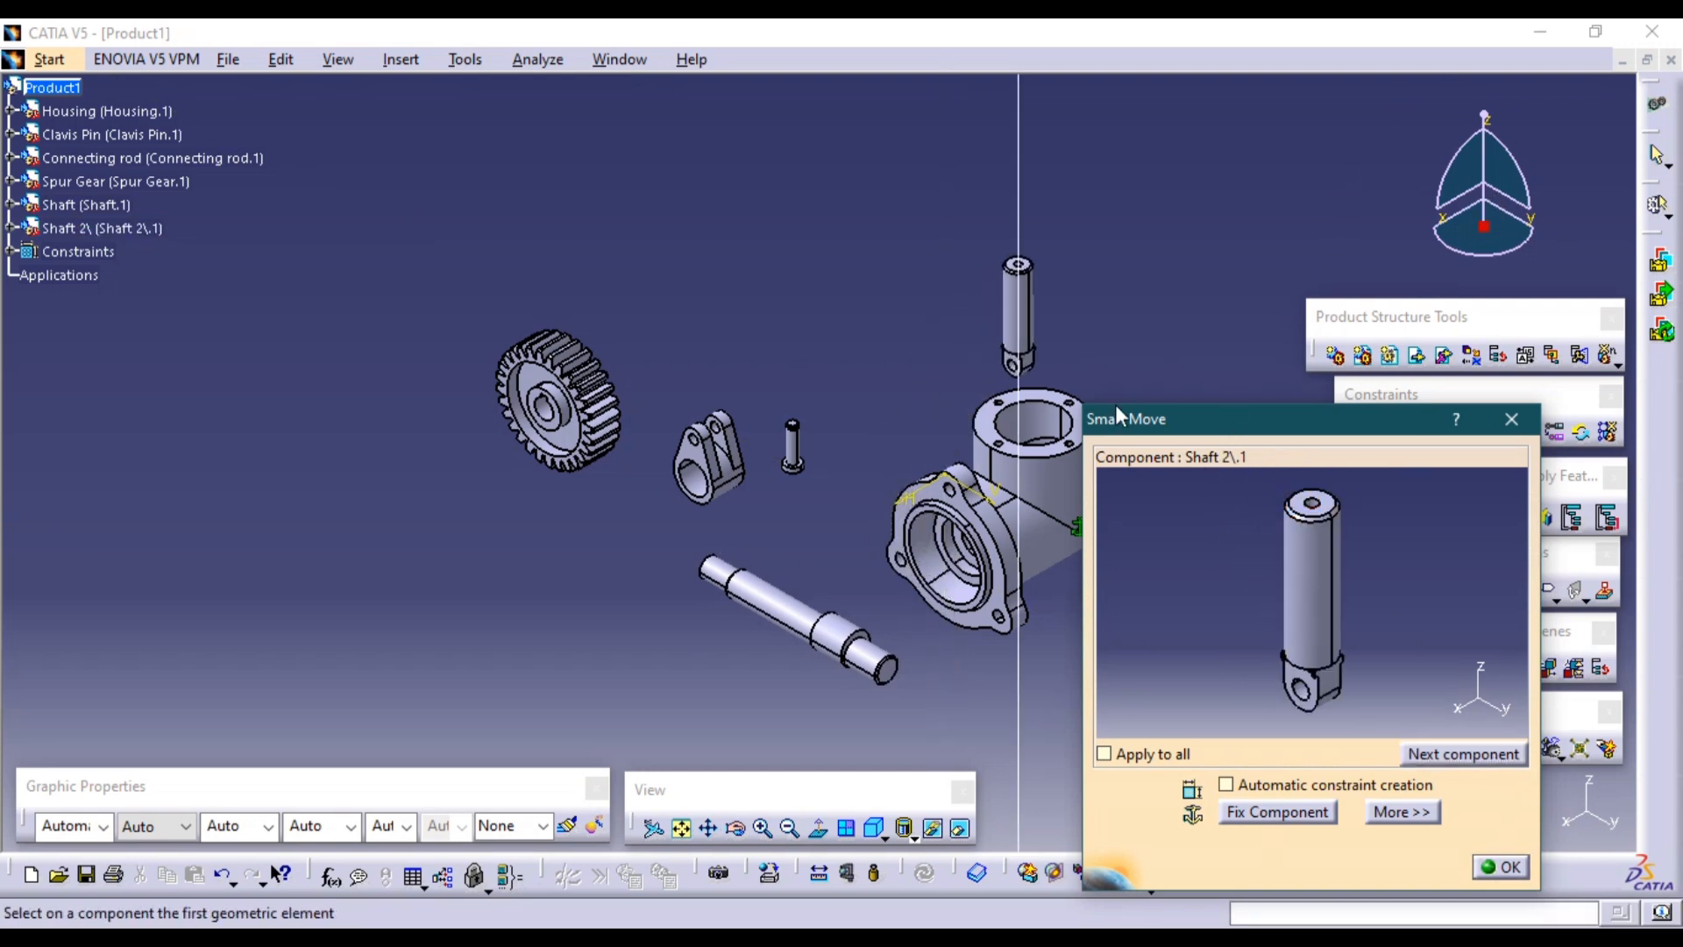
pyautogui.click(1497, 871)
pyautogui.moveTo(1243, 751); pyautogui.dragTo(1098, 634, button='middle')
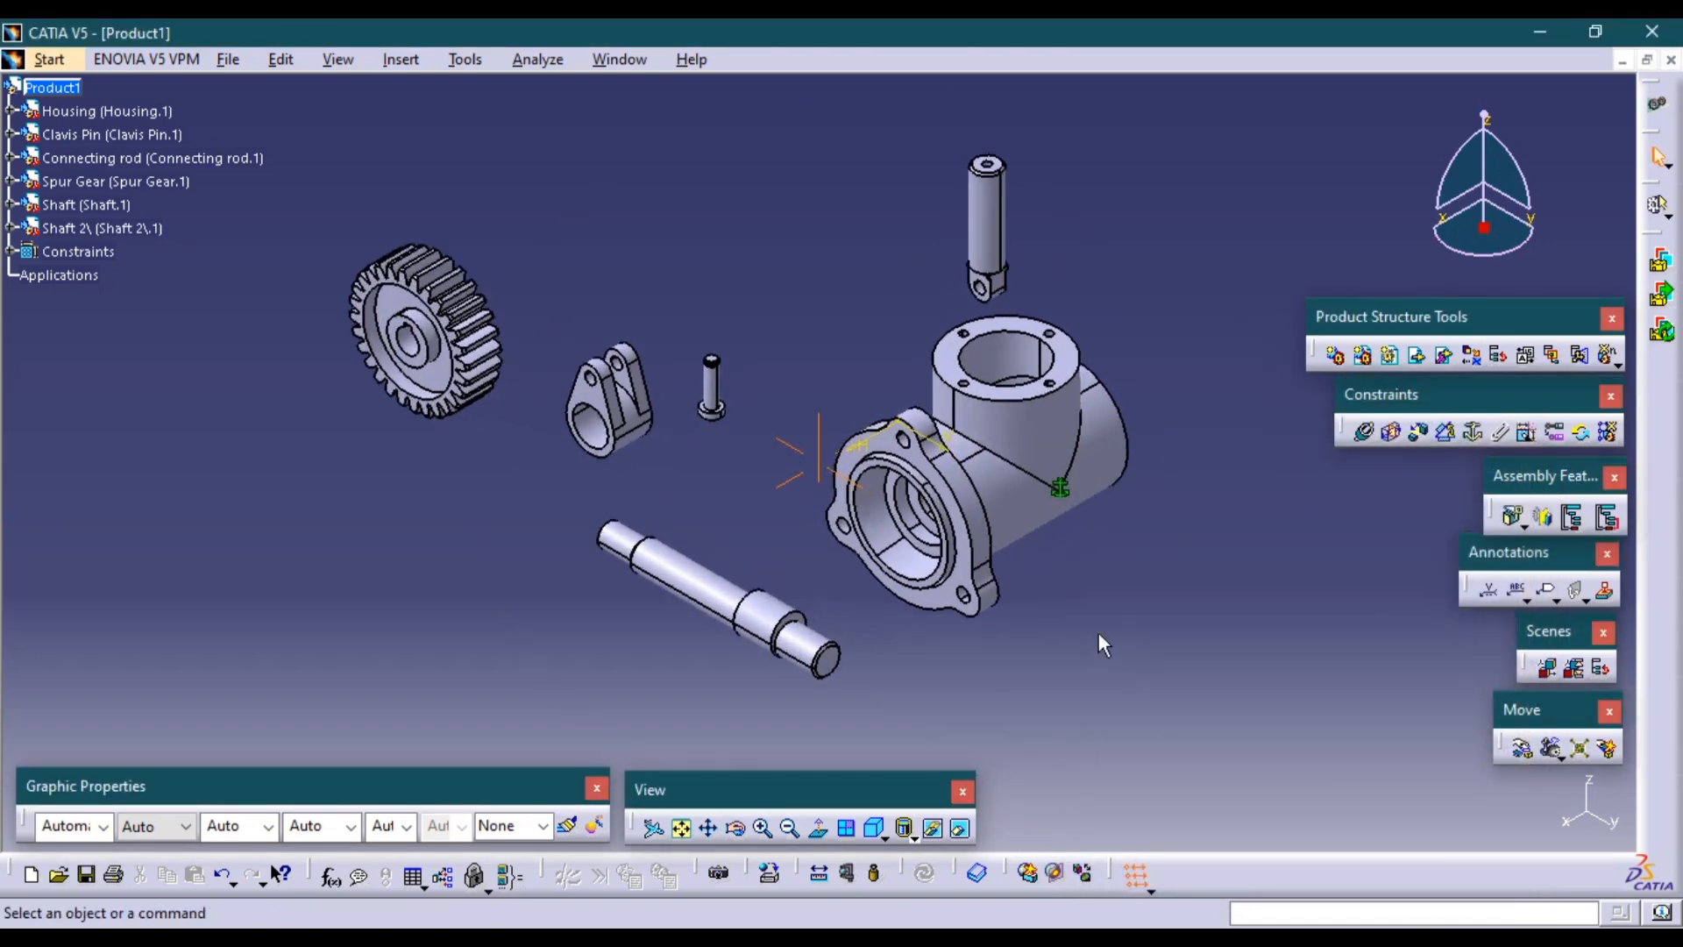
# Make the axis of Shaft 1 coincident with the housing's horizontal bore axis and update the assembly.
pyautogui.click(1363, 432)
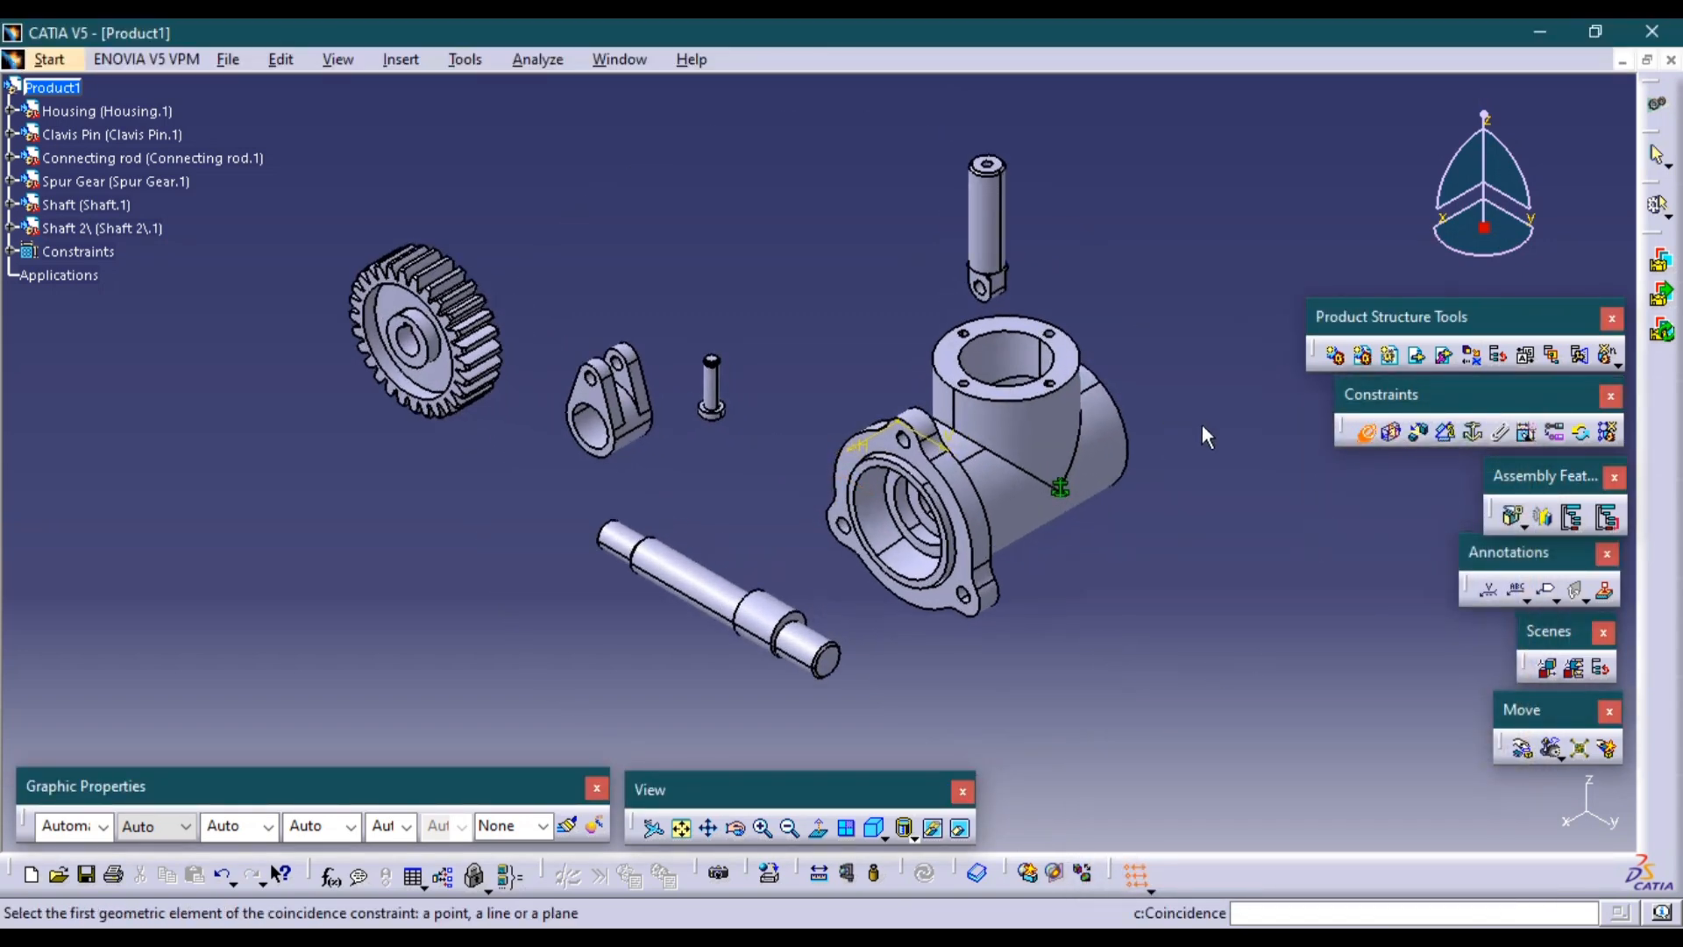
pyautogui.click(725, 583)
pyautogui.click(894, 537)
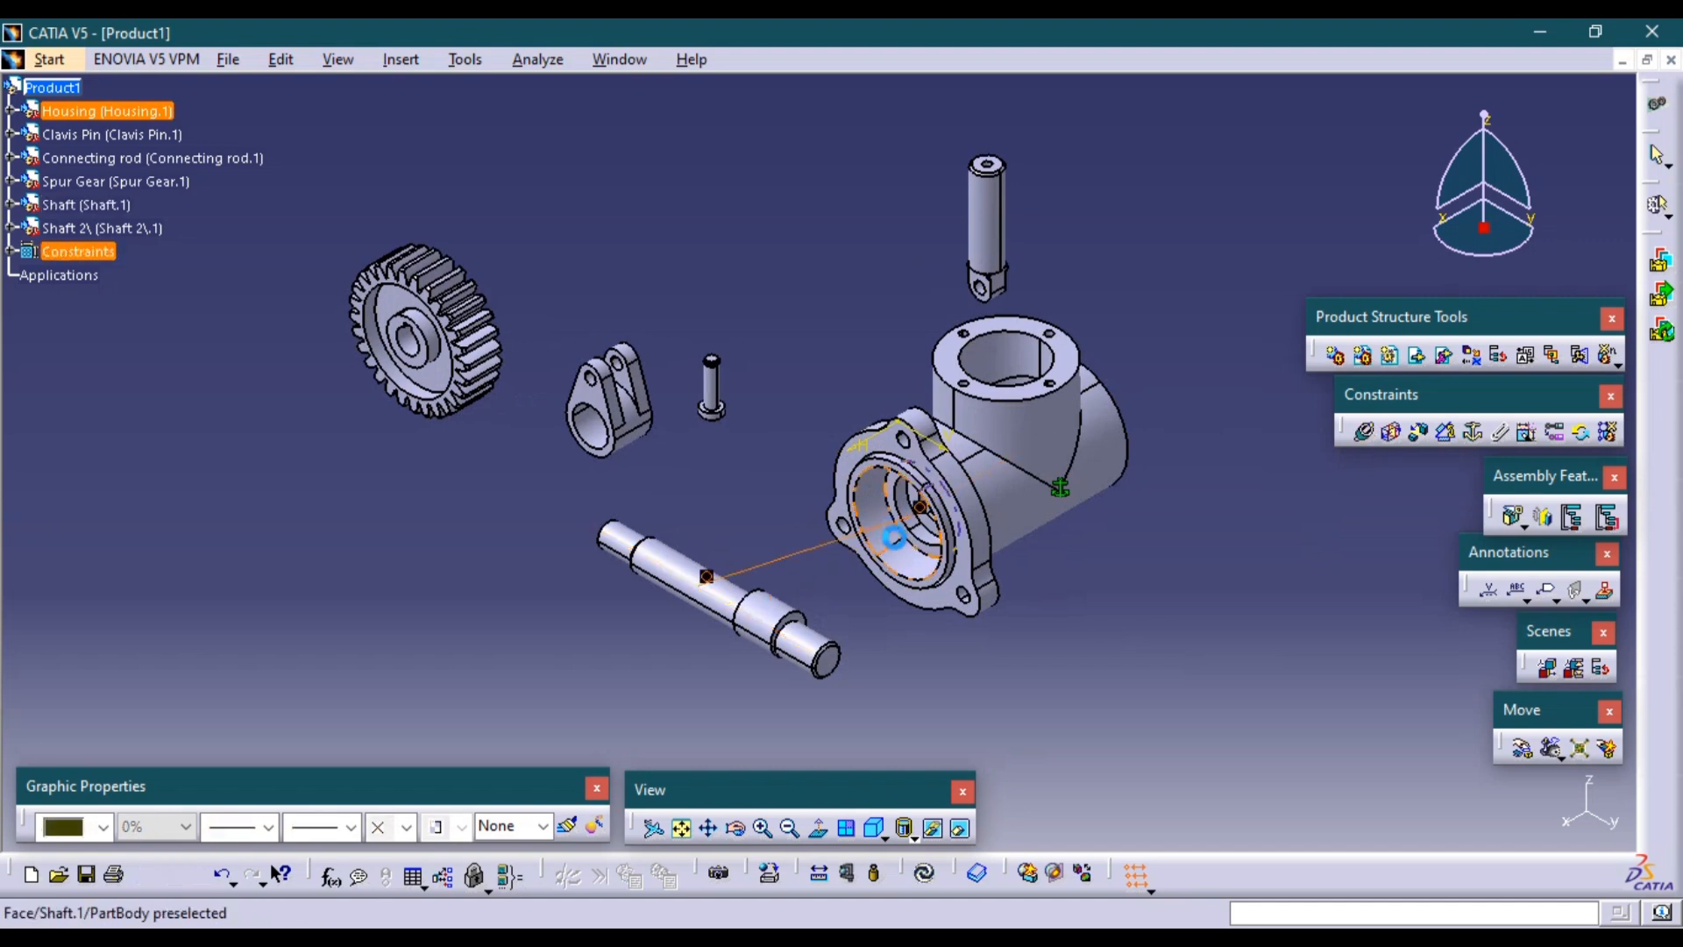
pyautogui.click(926, 875)
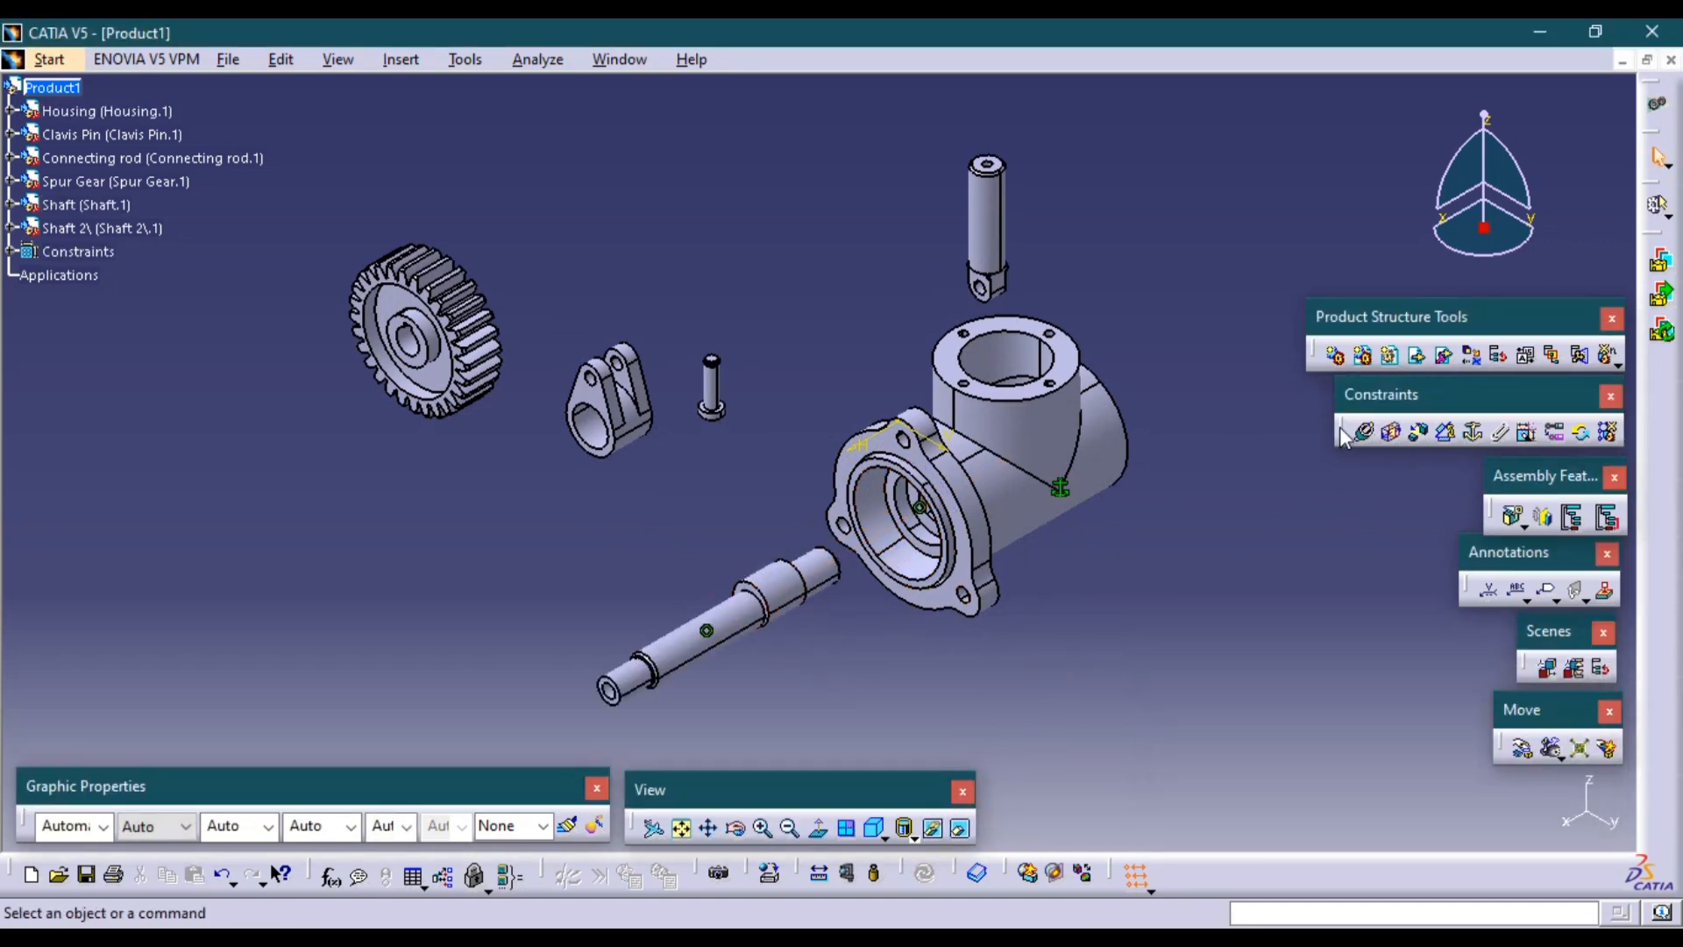
# Make the axis of Shaft 2 coincident with the housing's vertical bore axis and update the assembly.
pyautogui.click(1366, 433)
pyautogui.click(988, 232)
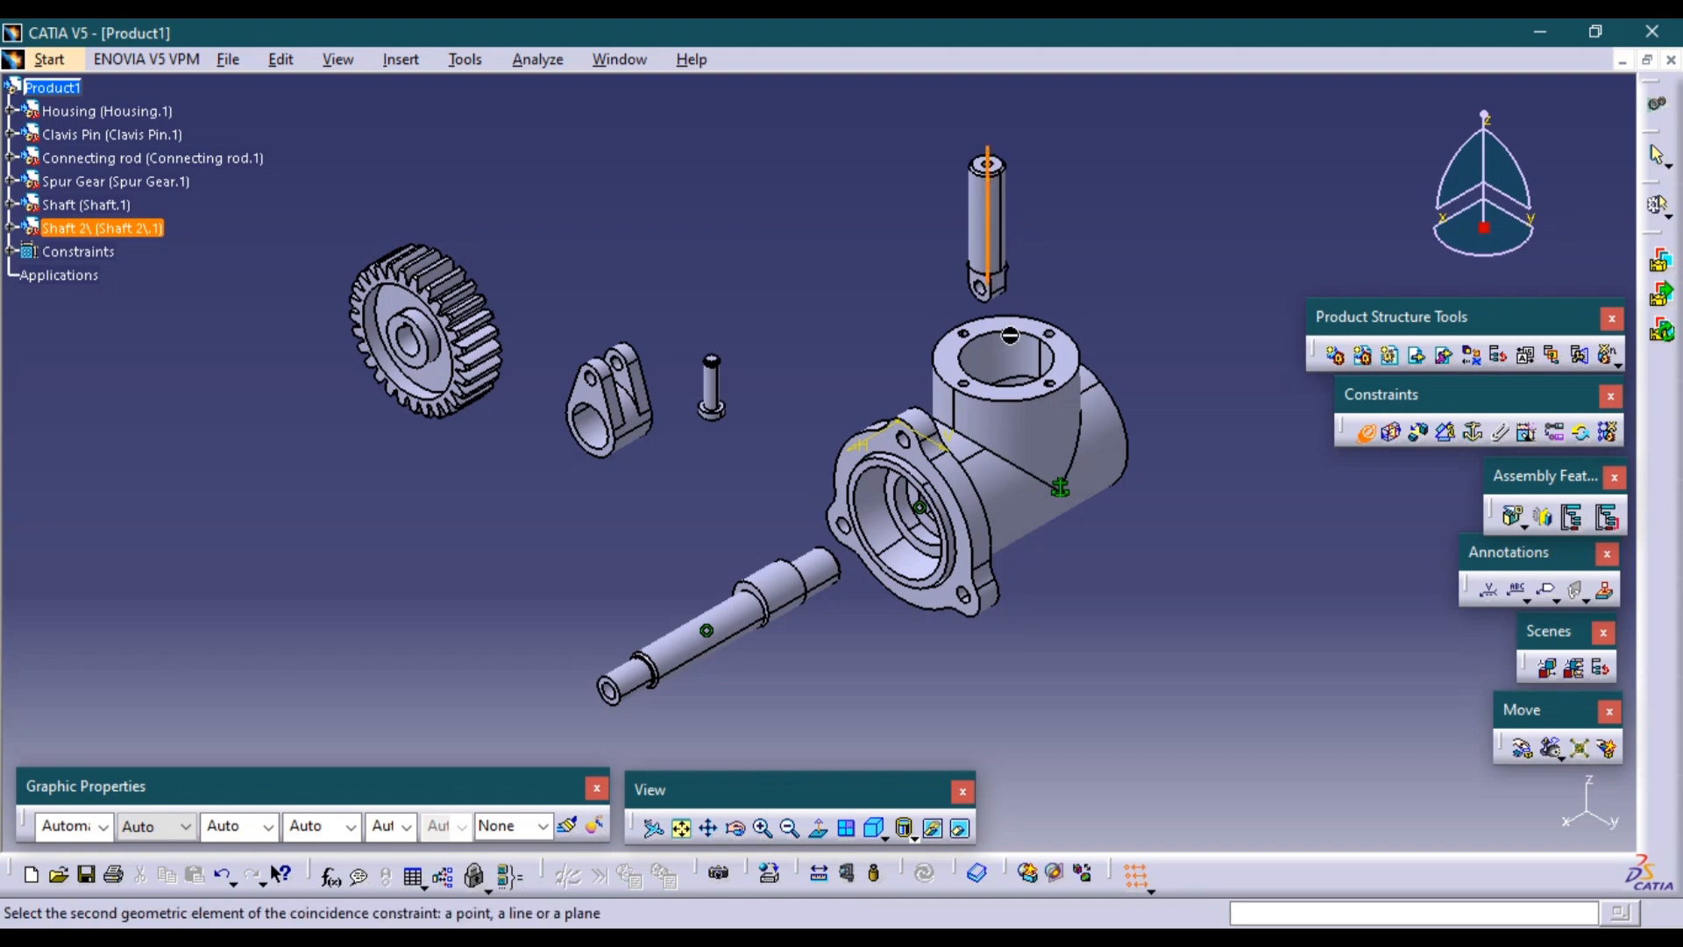
pyautogui.click(1015, 380)
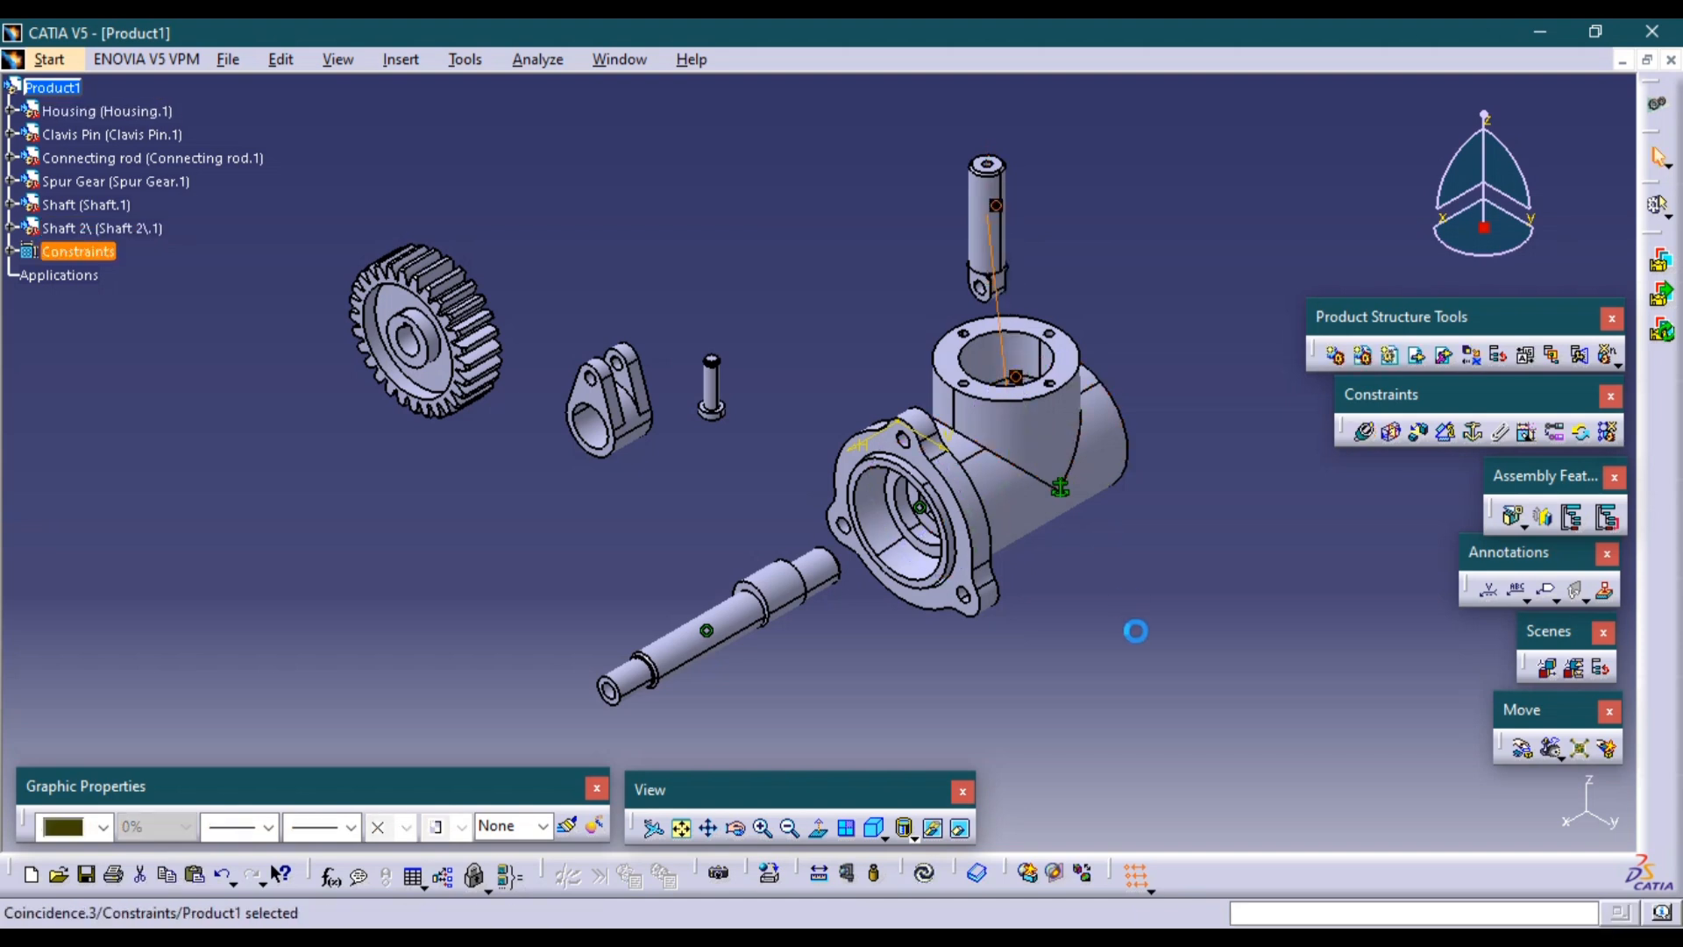
pyautogui.click(929, 876)
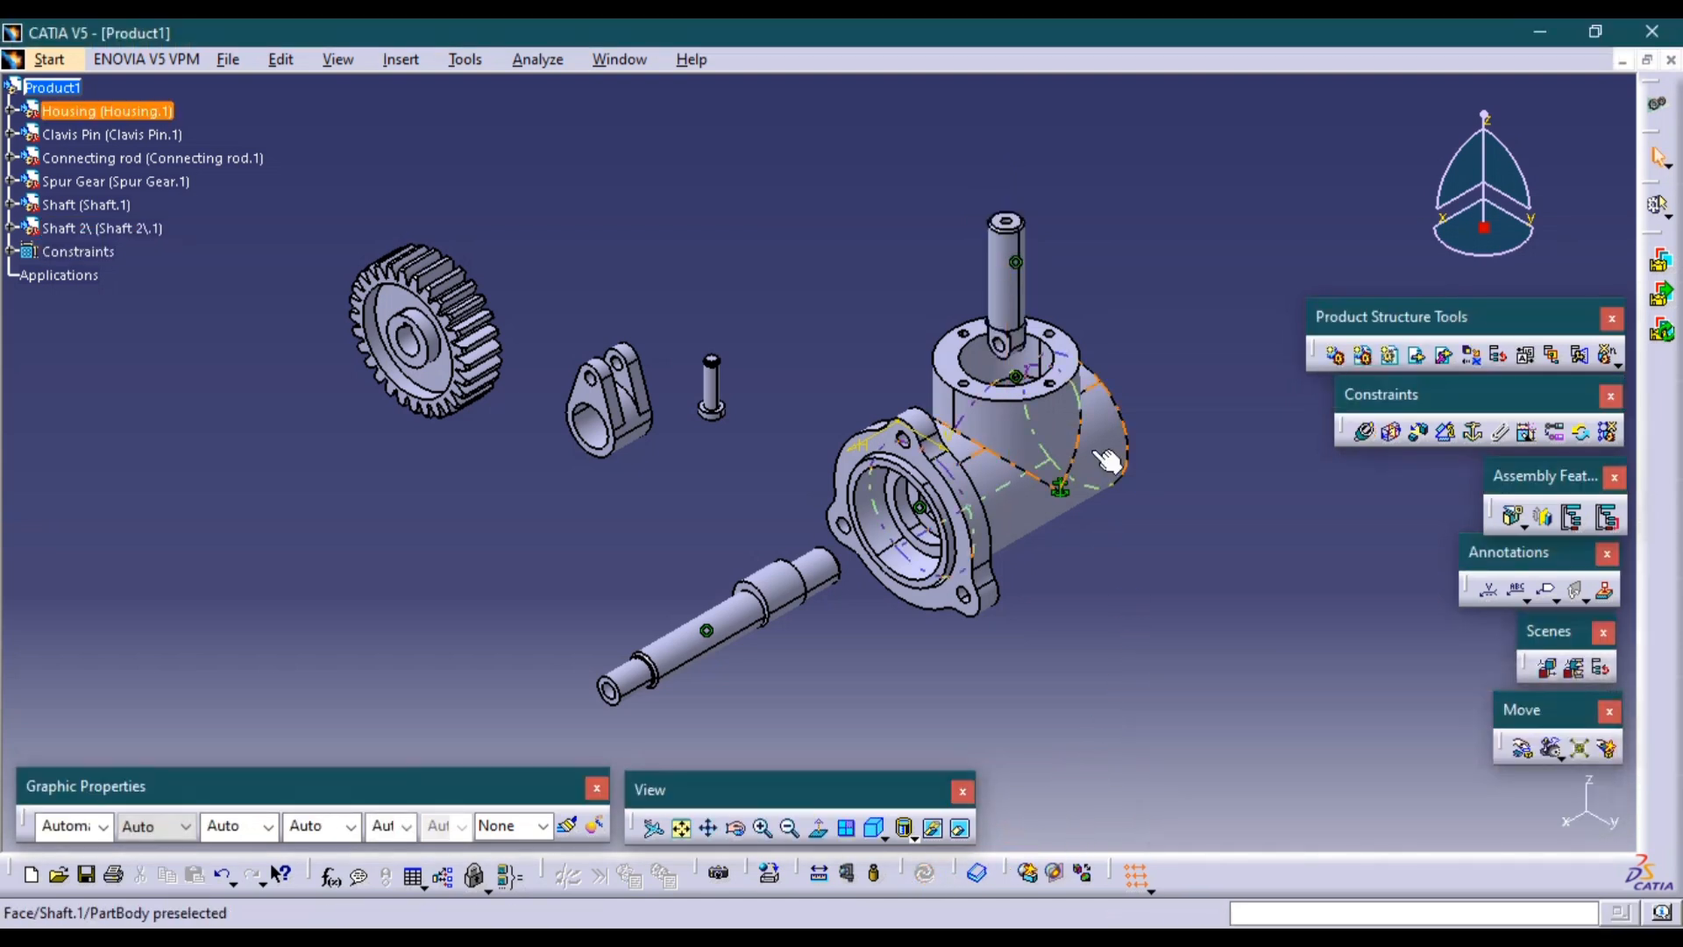
pyautogui.moveTo(1158, 574); pyautogui.dragTo(1165, 575, button='middle')
# Check the PDF parts list for the next item and insert the Bush support part into Product1 with positioning, placing it beside Shaft 2.
pyautogui.hotkey('alt', 'Tab')
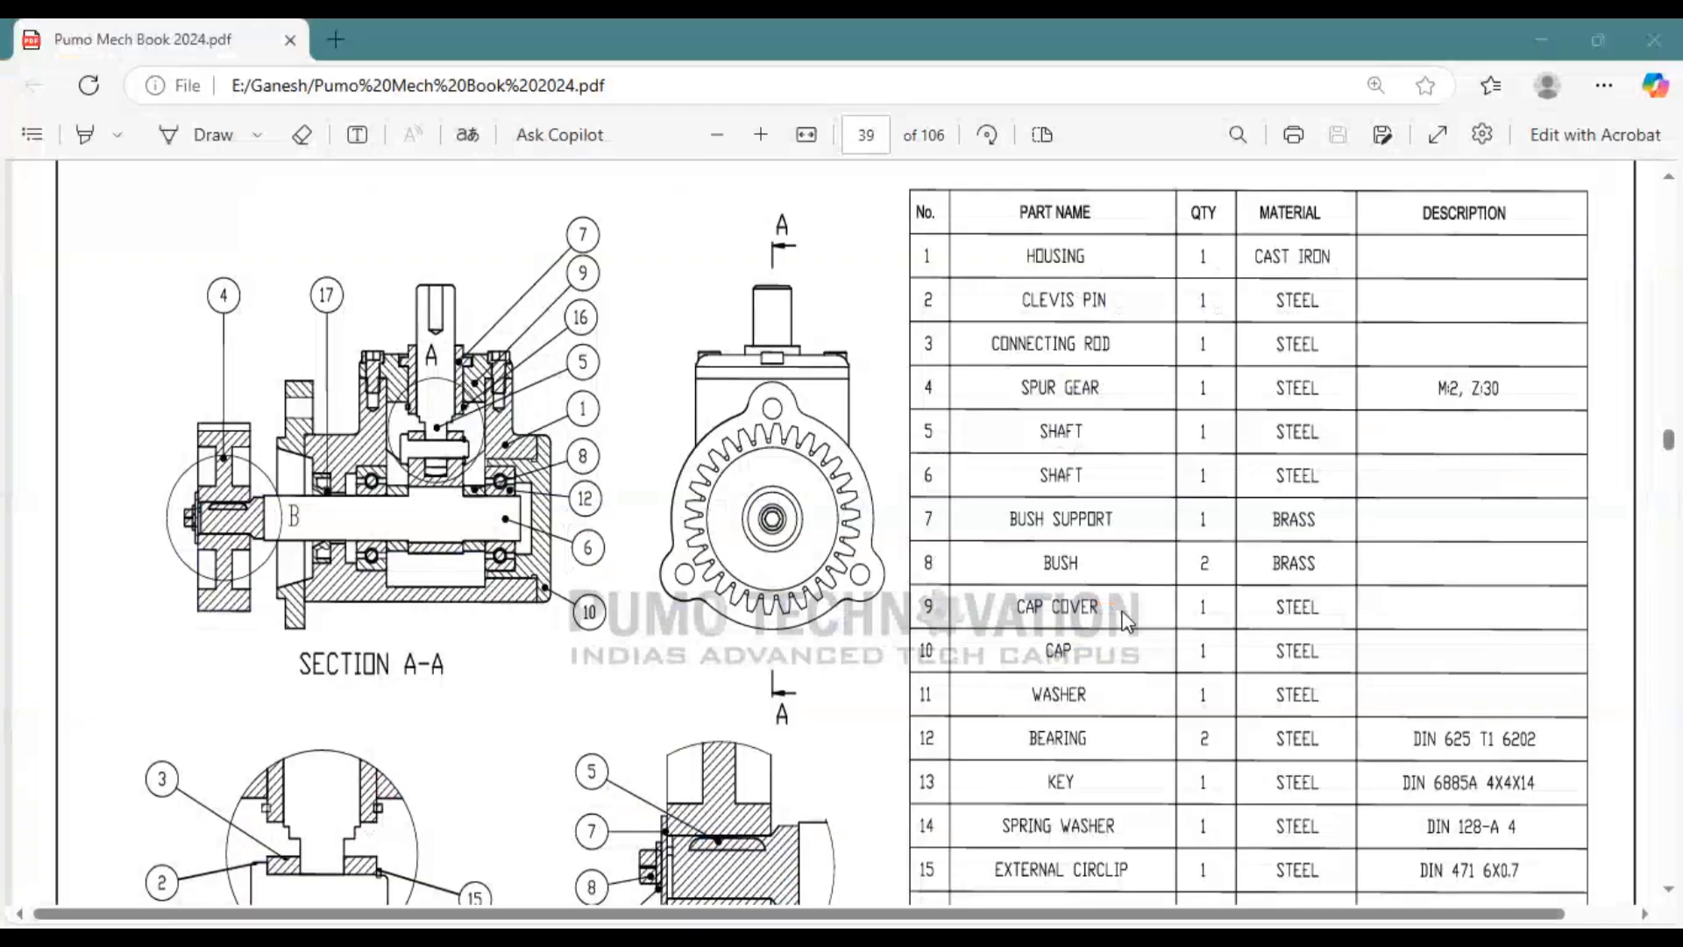
pyautogui.hotkey('alt', 'Tab')
pyautogui.hotkey('alt', 'Tab')
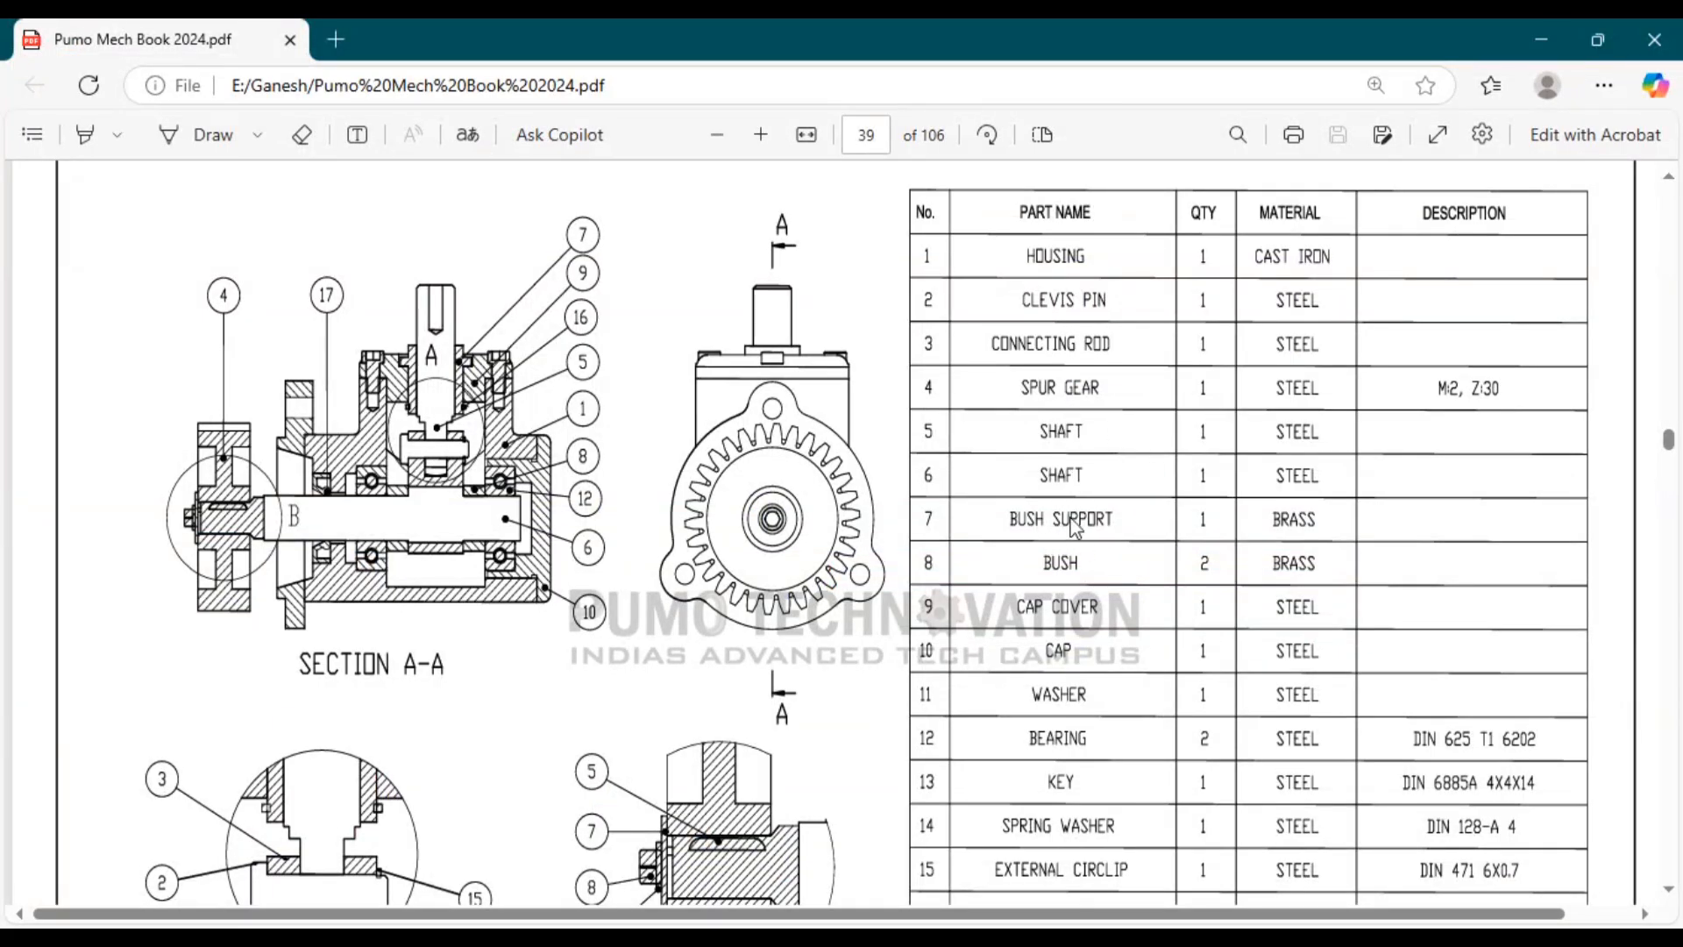
pyautogui.hotkey('alt', 'Tab')
pyautogui.click(1444, 355)
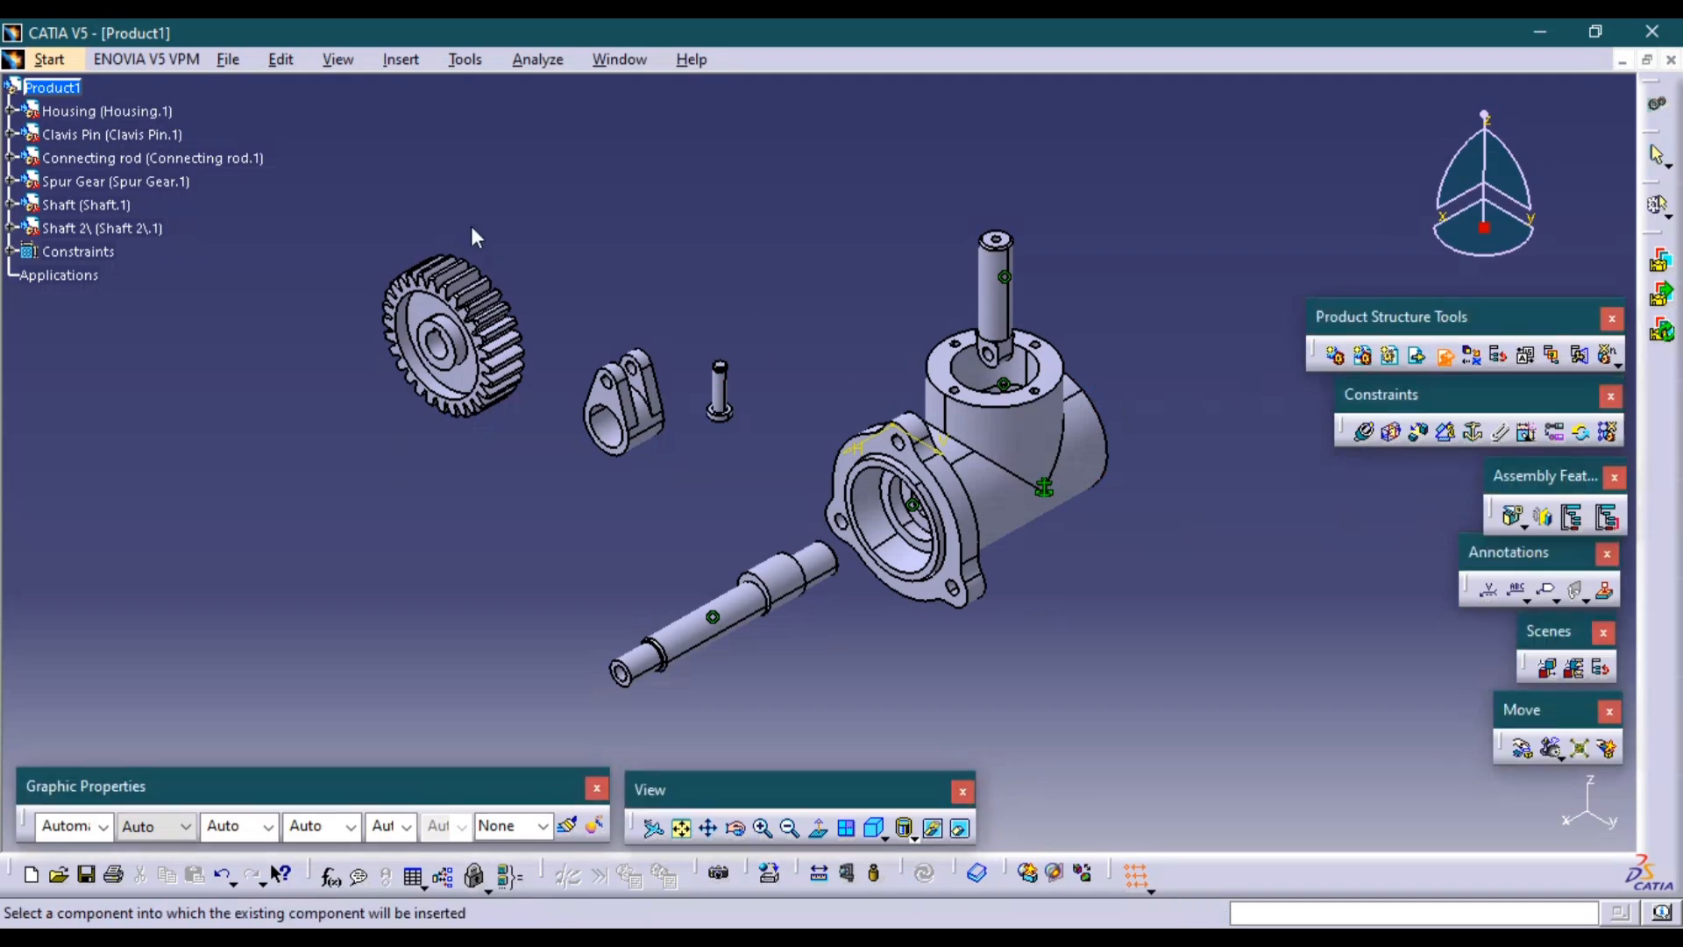
pyautogui.click(52, 88)
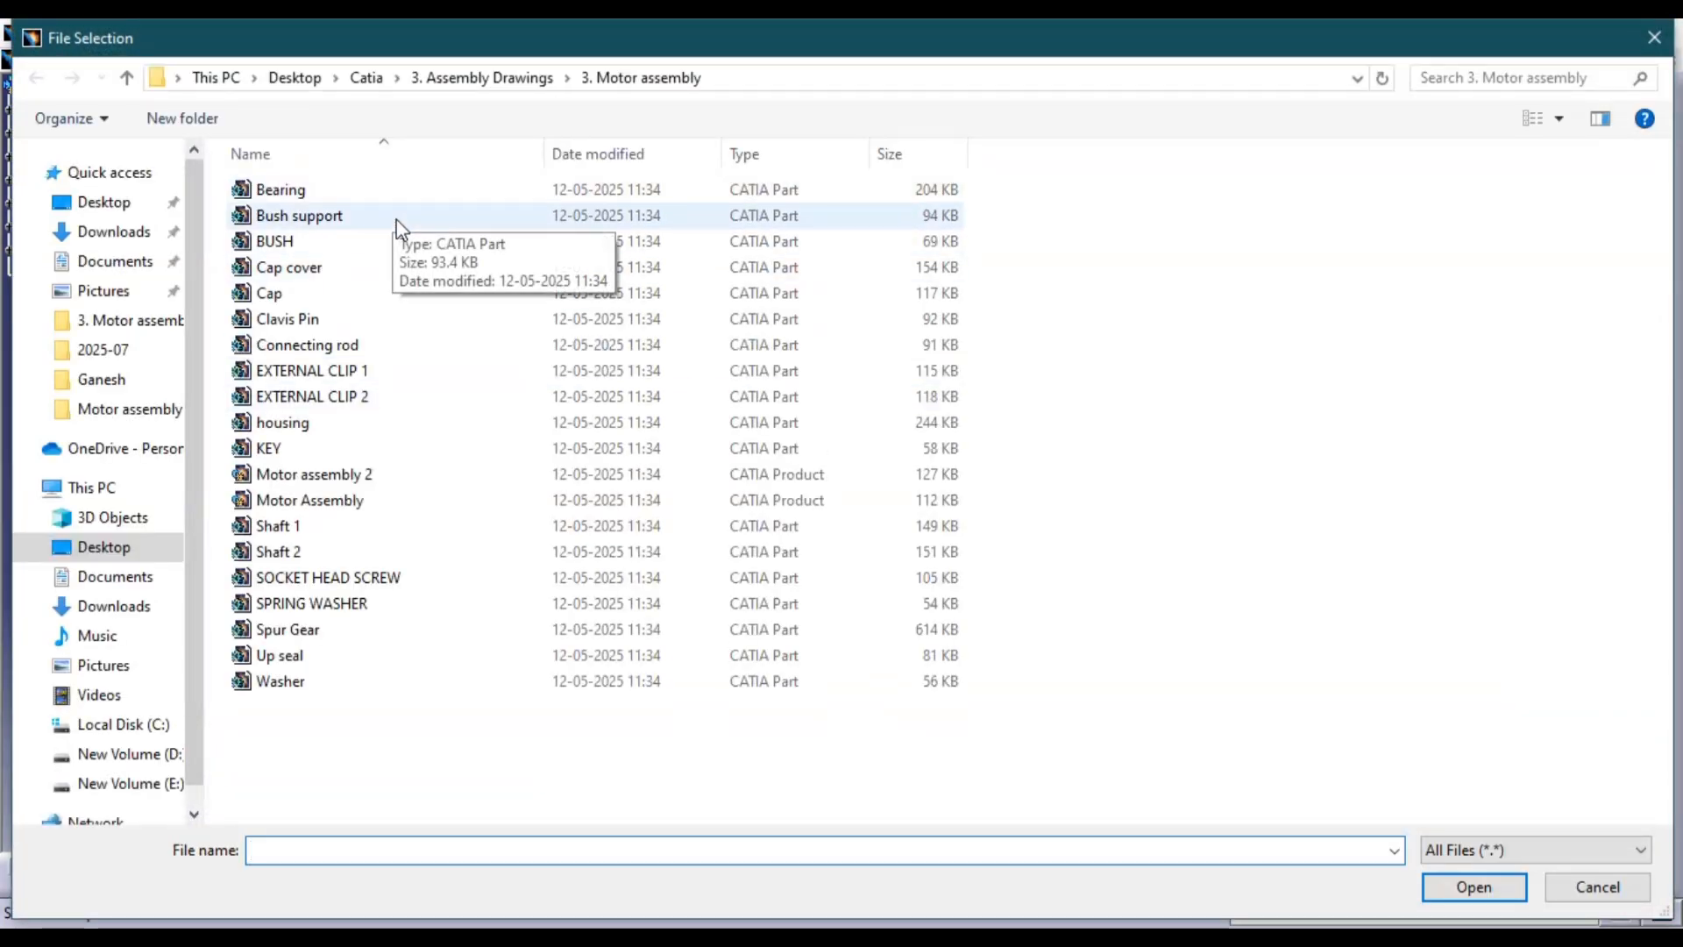
pyautogui.doubleClick(397, 219)
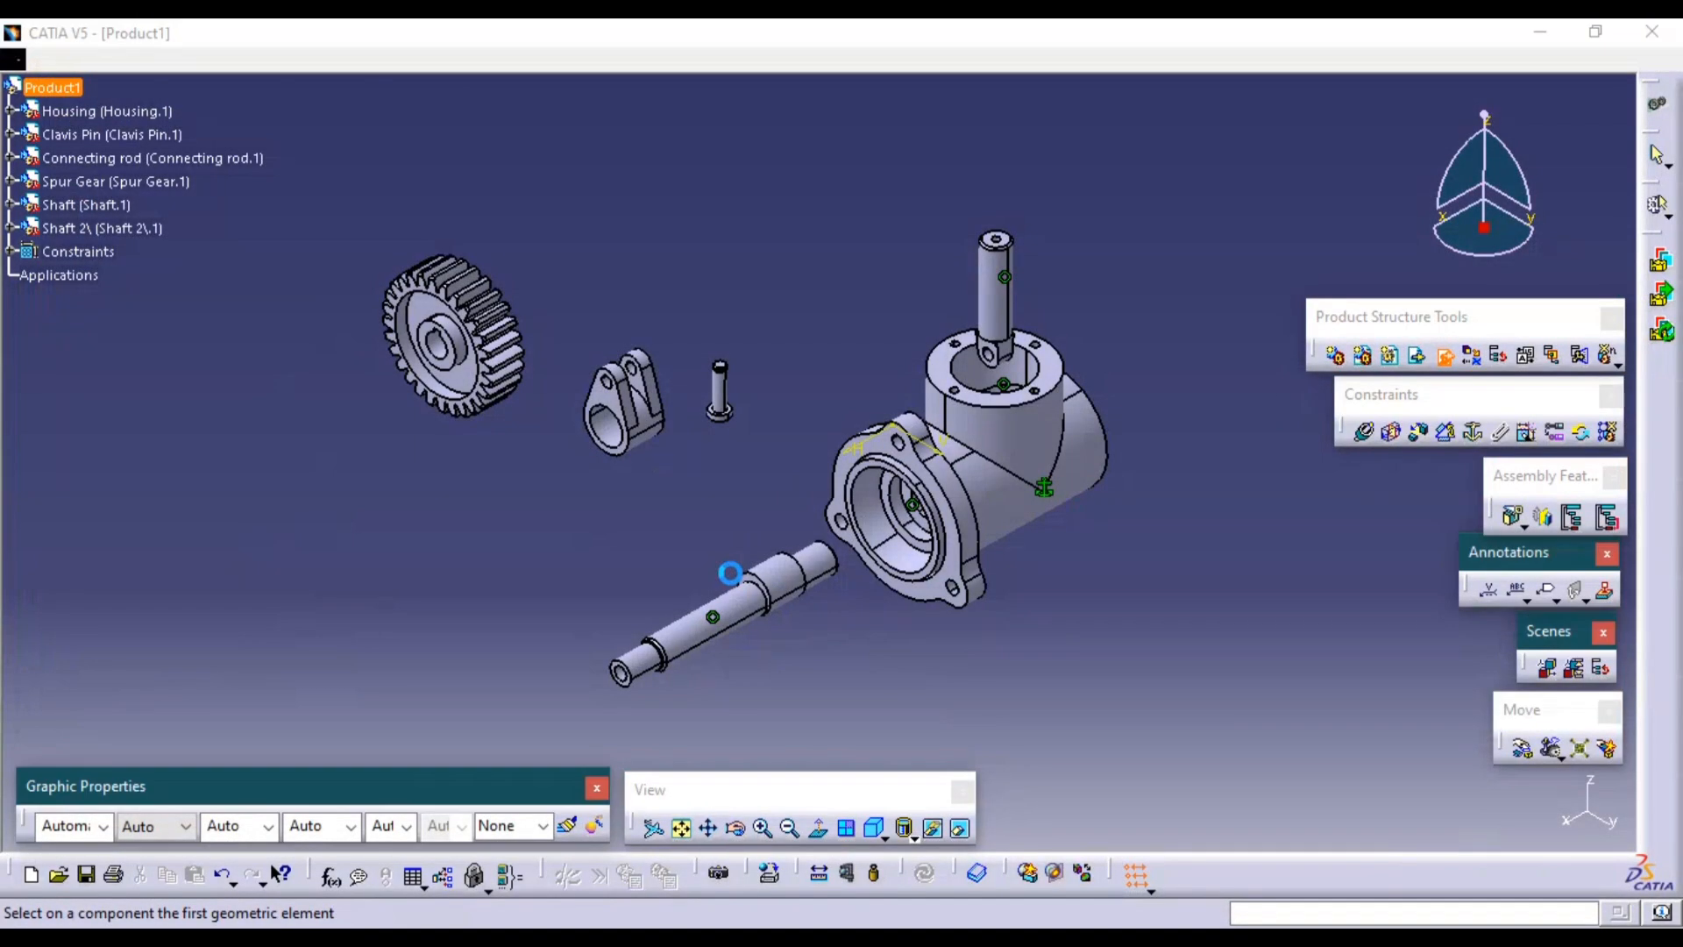
pyautogui.moveTo(1285, 633); pyautogui.dragTo(1168, 285)
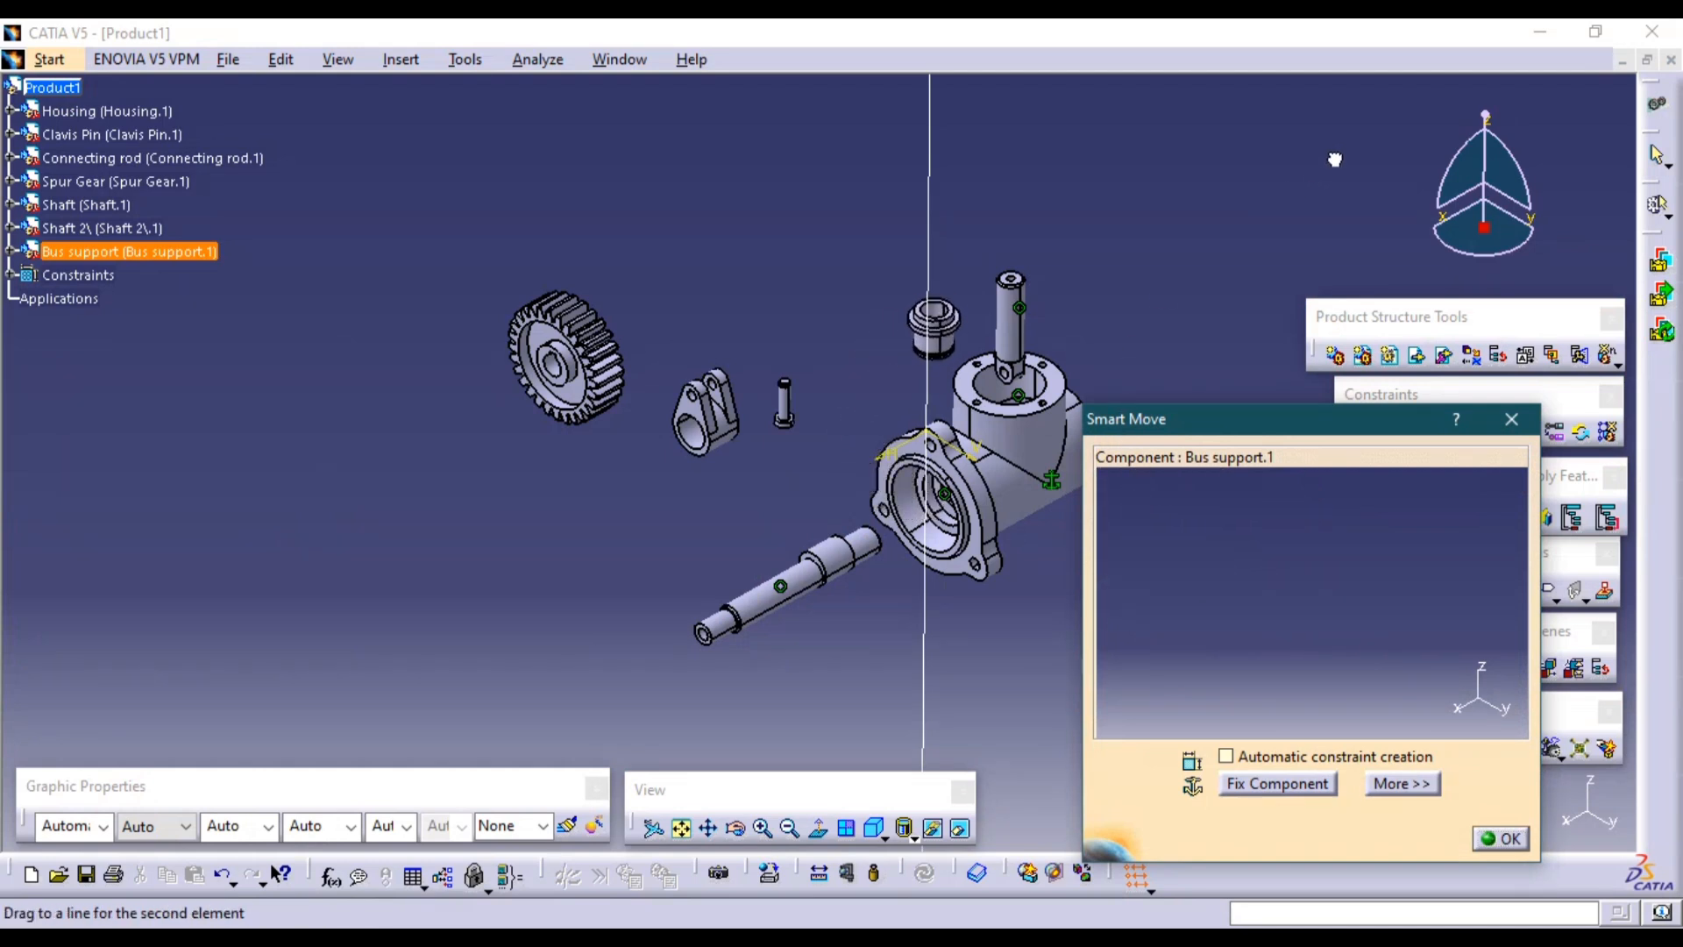
pyautogui.moveTo(1347, 156); pyautogui.dragTo(1348, 160)
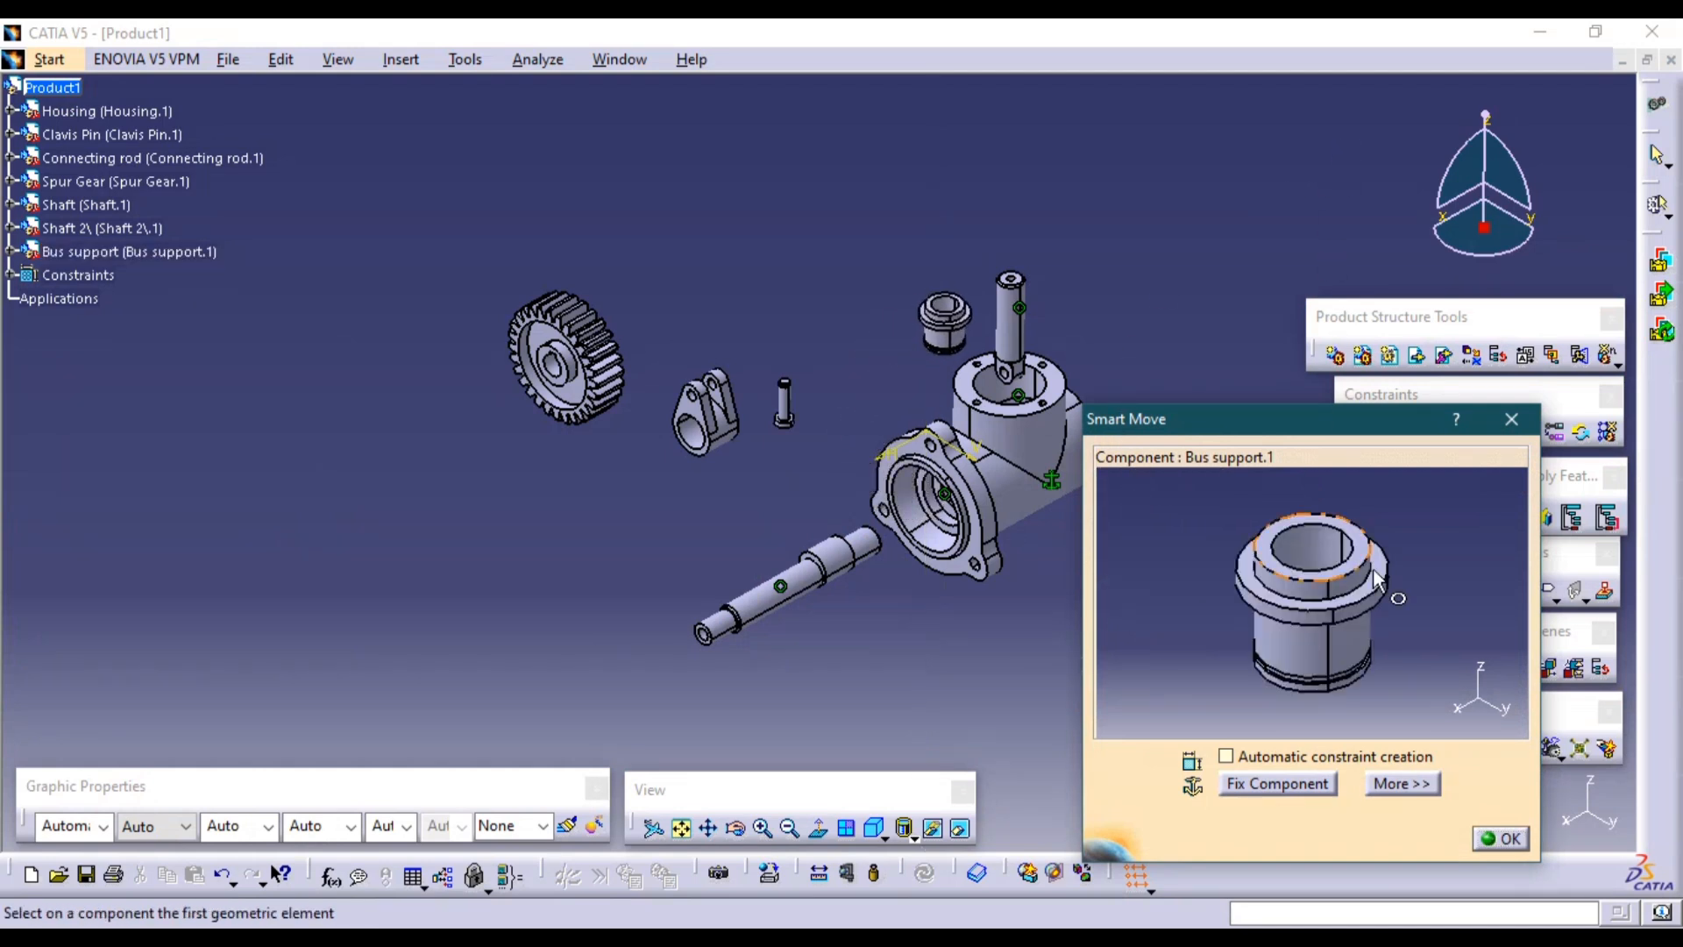
pyautogui.click(1499, 847)
# Make the Bush support's axis coincident with the axis of Shaft 2 and update the assembly.
pyautogui.moveTo(1101, 507); pyautogui.dragTo(1039, 451, button='middle')
pyautogui.click(1363, 431)
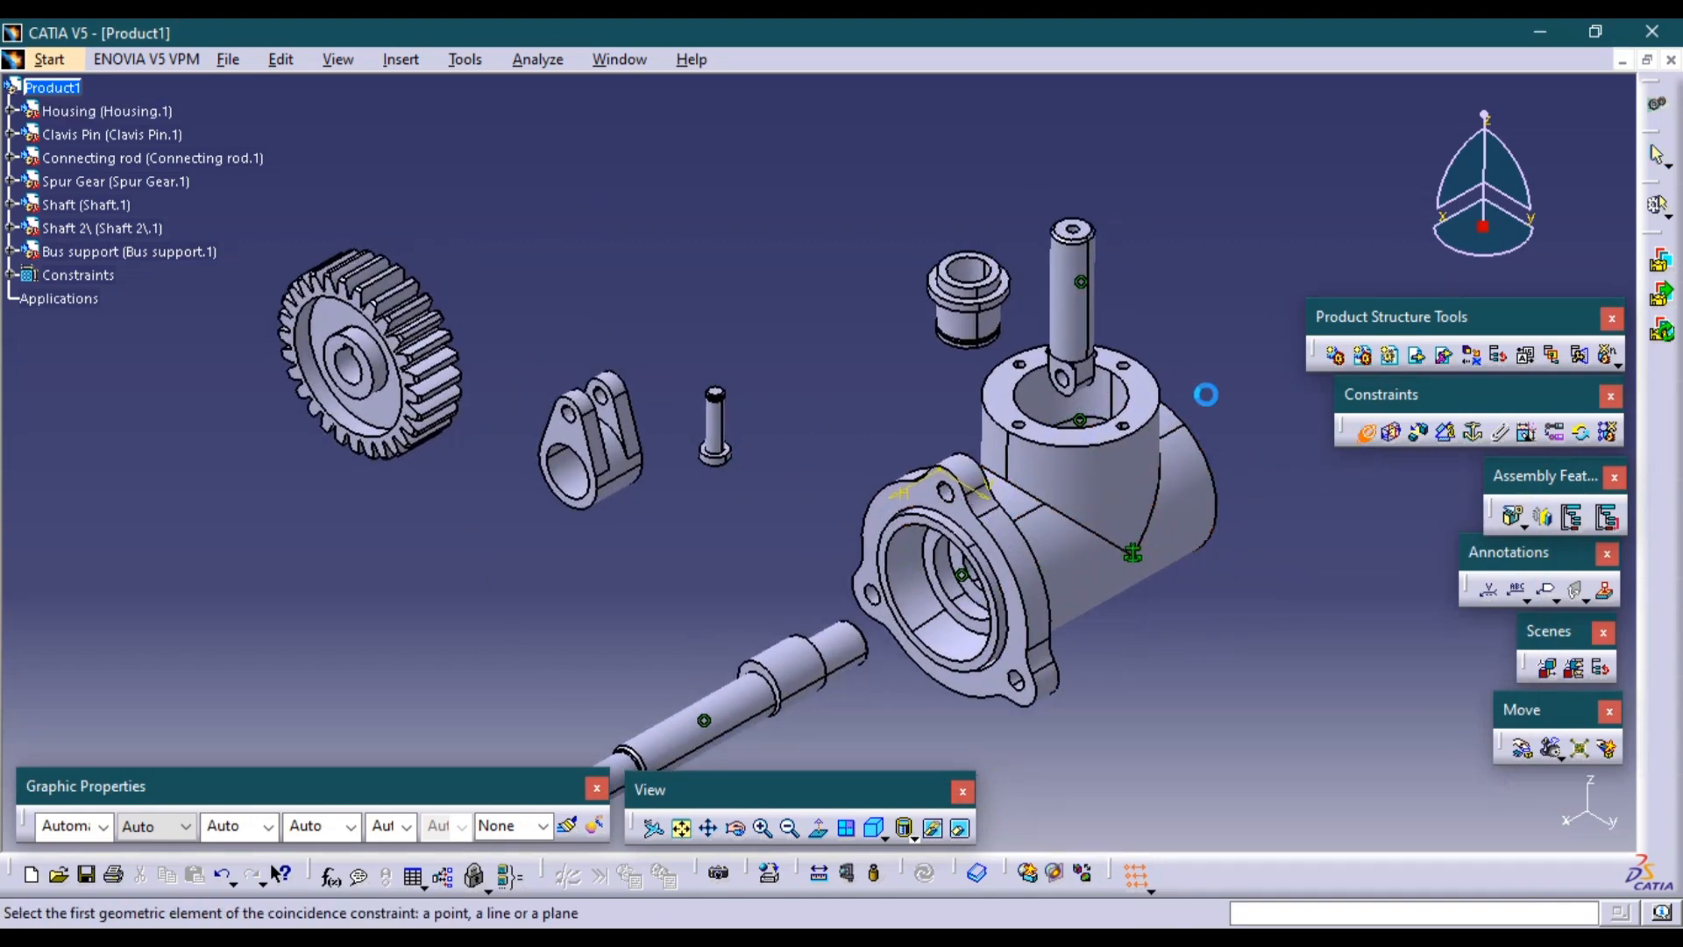
pyautogui.click(1090, 340)
pyautogui.click(985, 331)
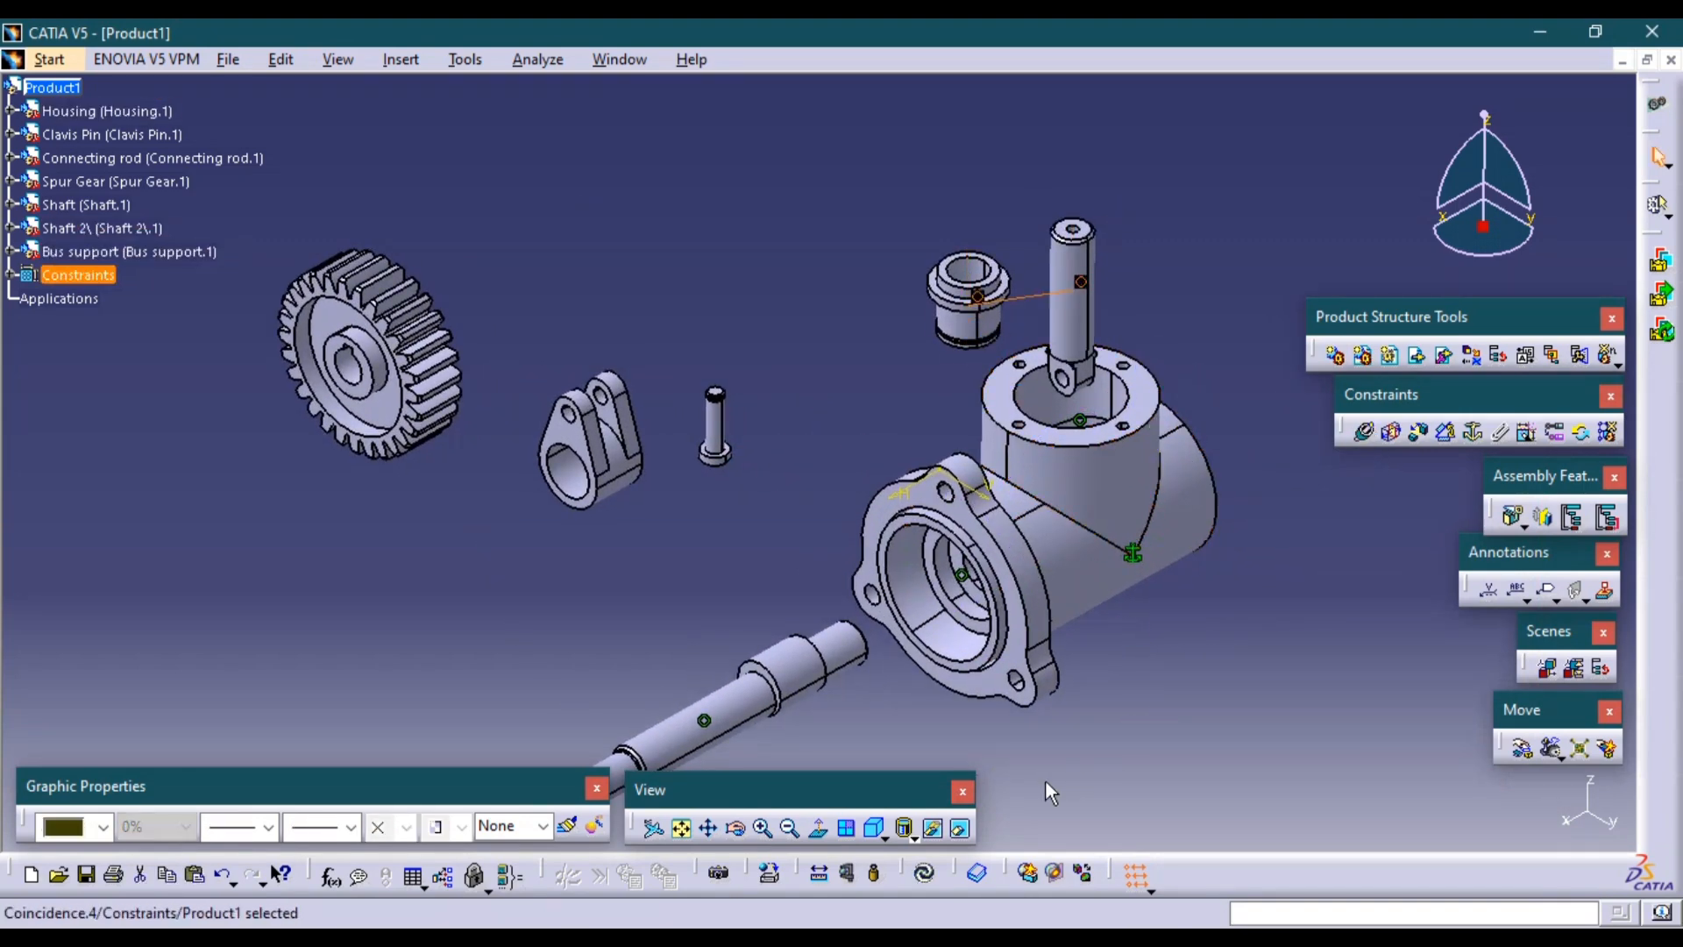
pyautogui.click(922, 871)
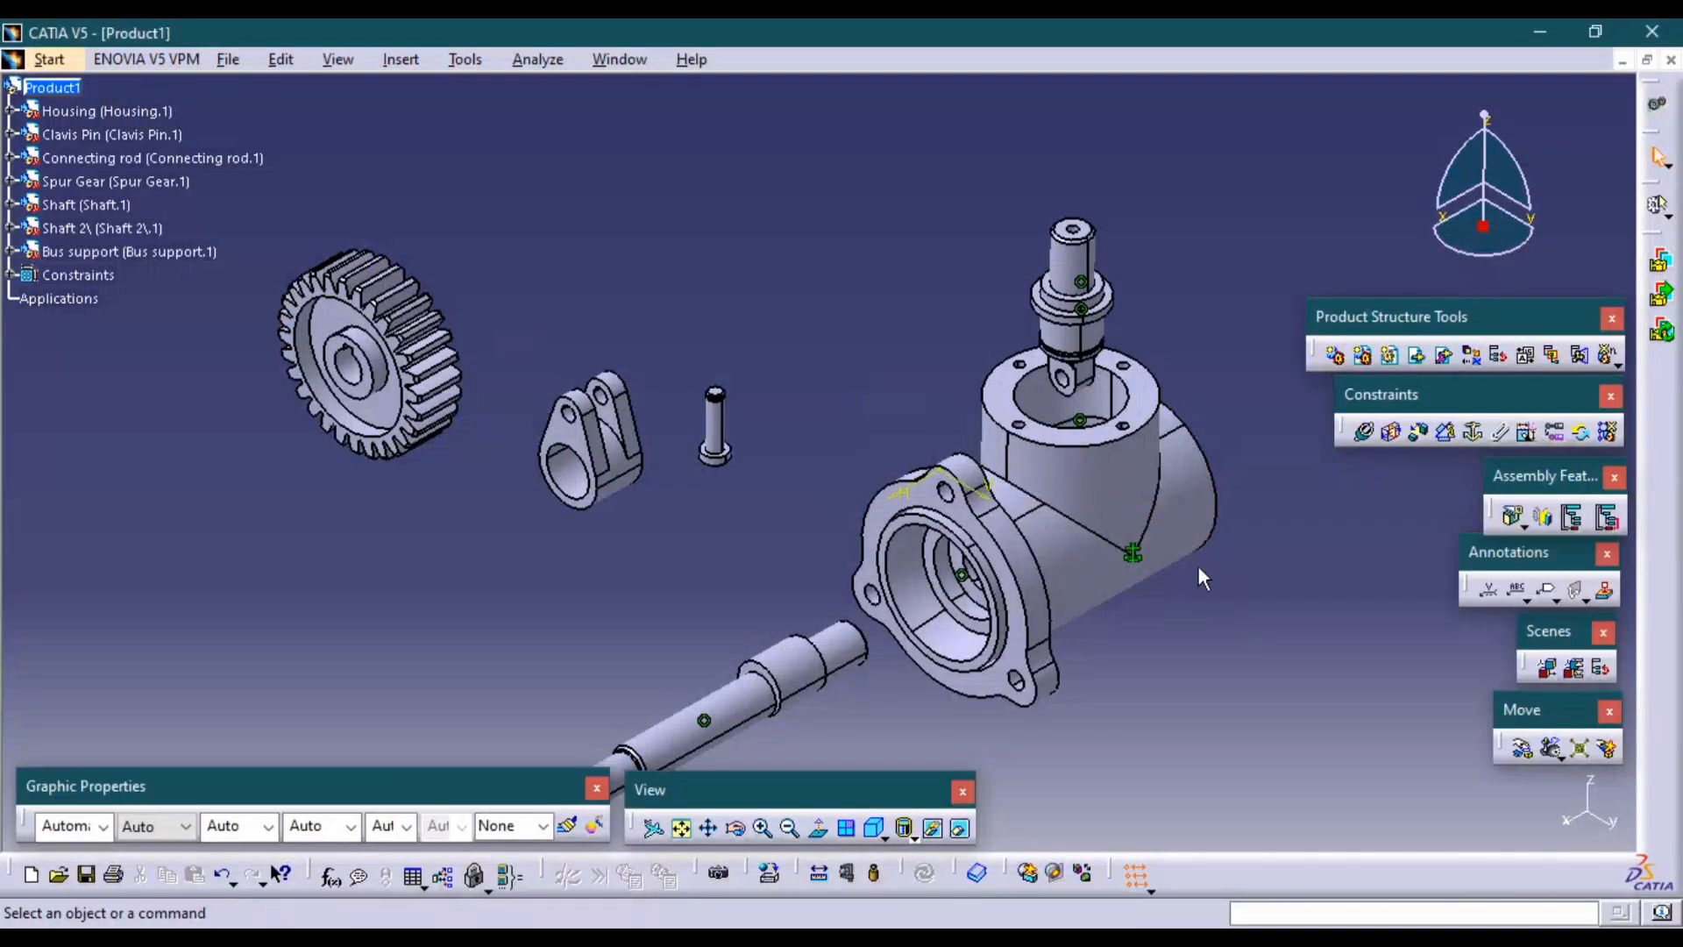
# Insert the BUSH part into Product1 with positioning and move it out above Shaft 1, in front of the housing flange.
pyautogui.click(77, 93)
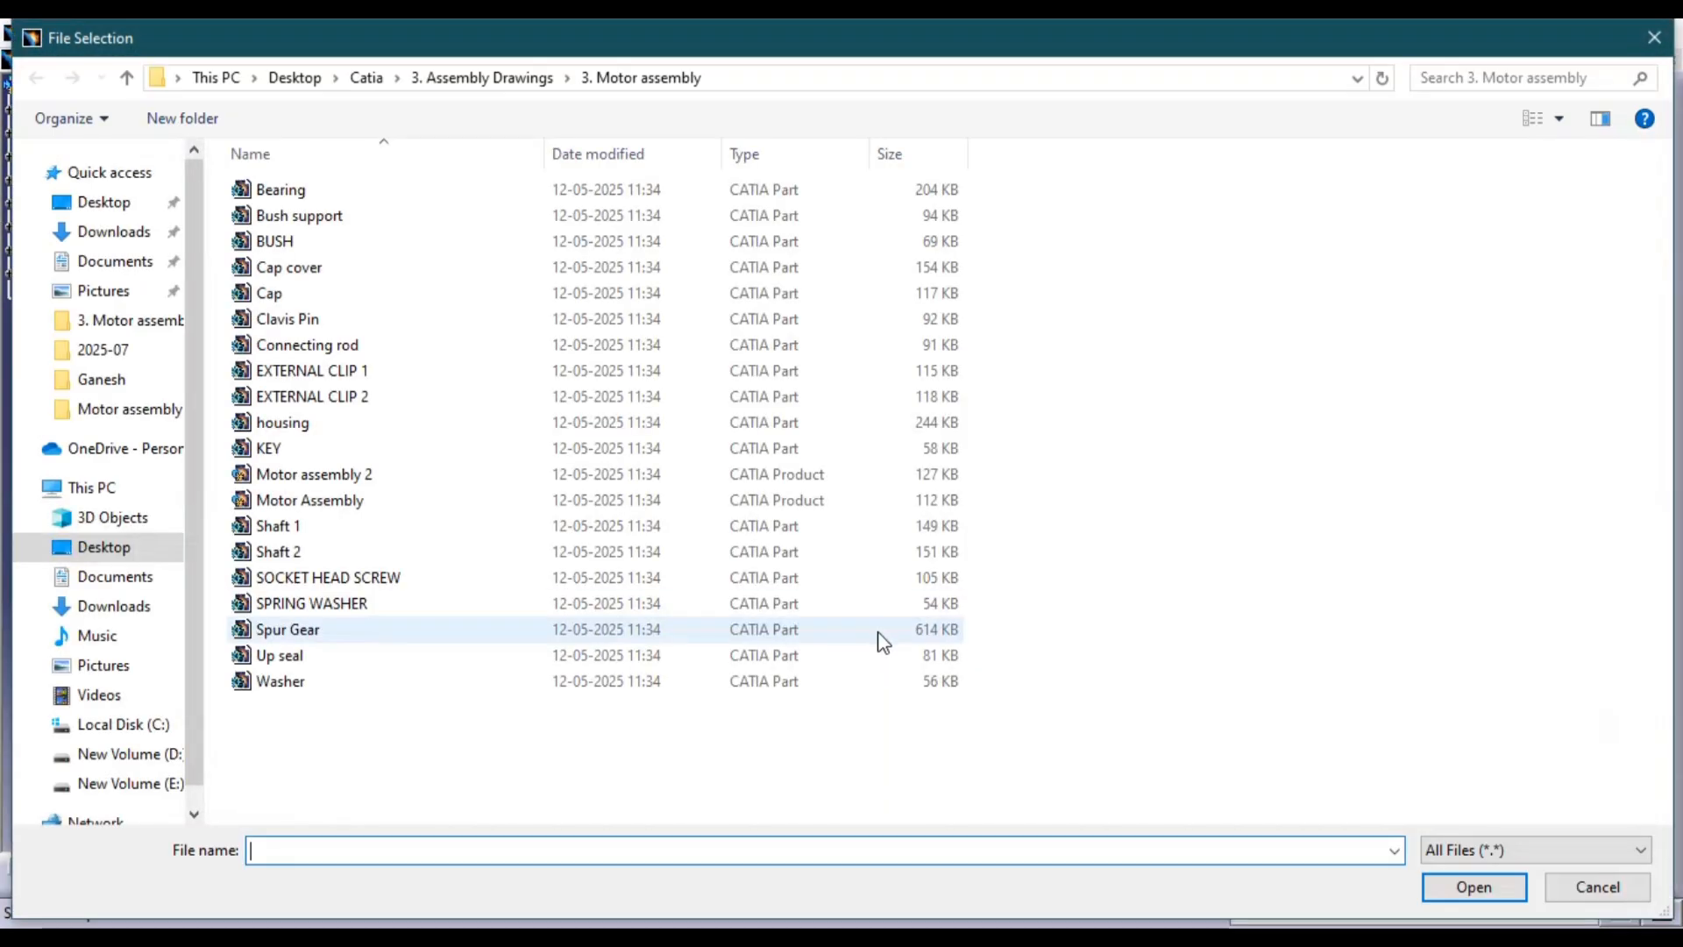
pyautogui.doubleClick(376, 236)
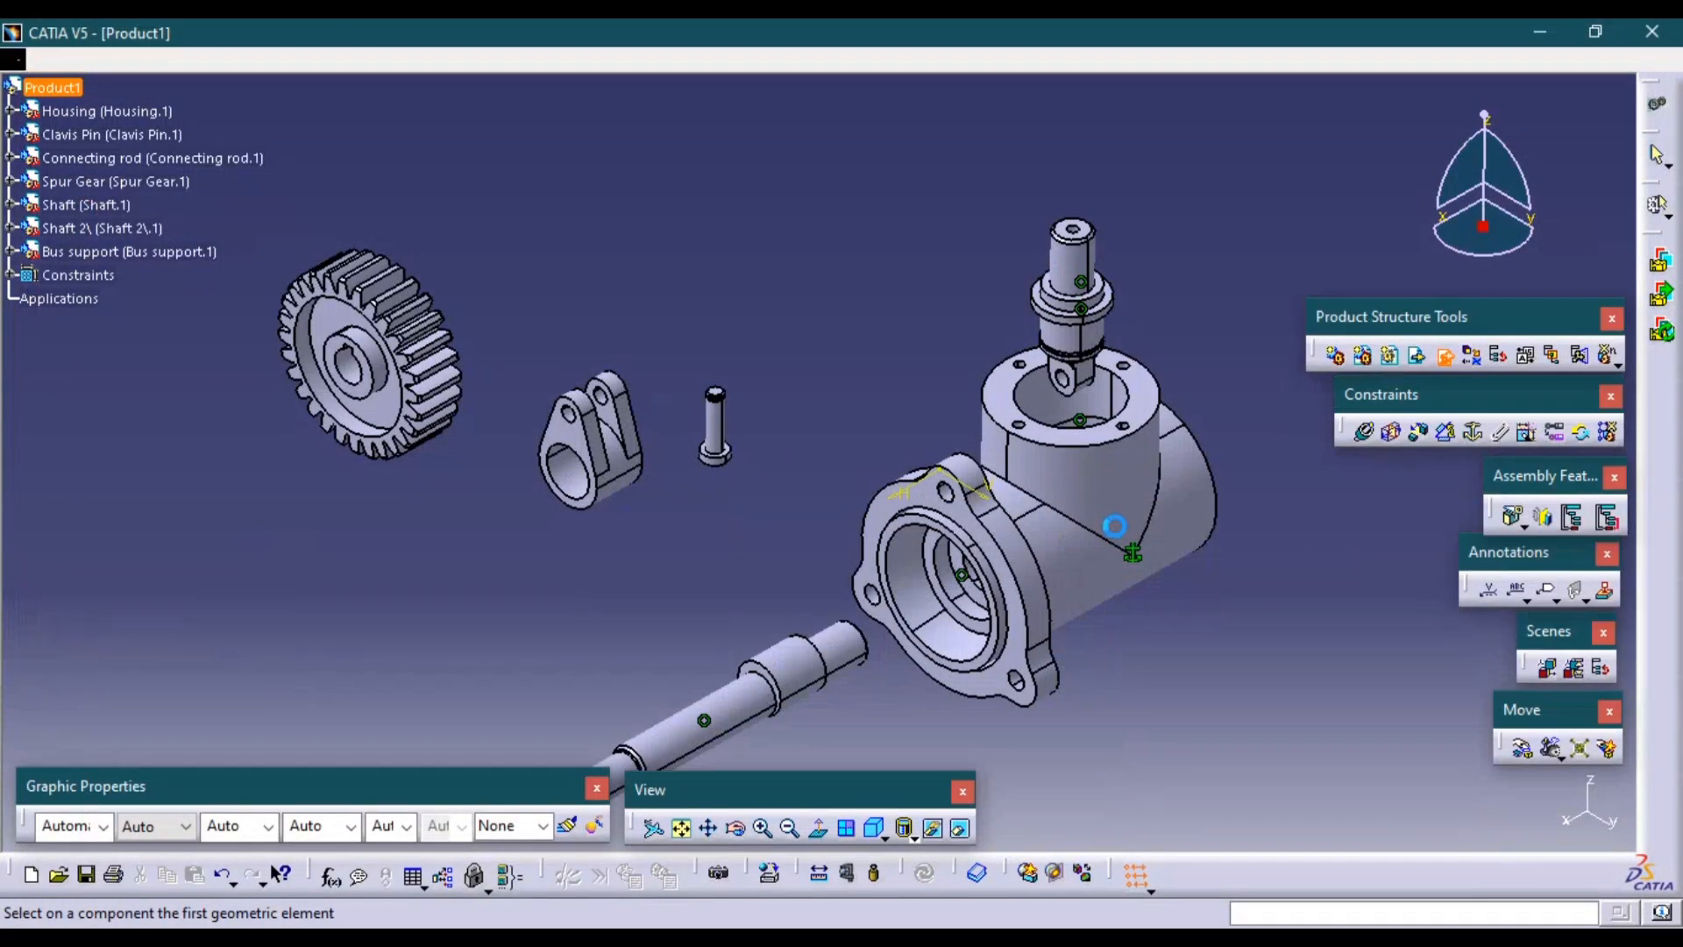
pyautogui.moveTo(1321, 644); pyautogui.dragTo(1020, 628)
pyautogui.moveTo(866, 635); pyautogui.dragTo(859, 636)
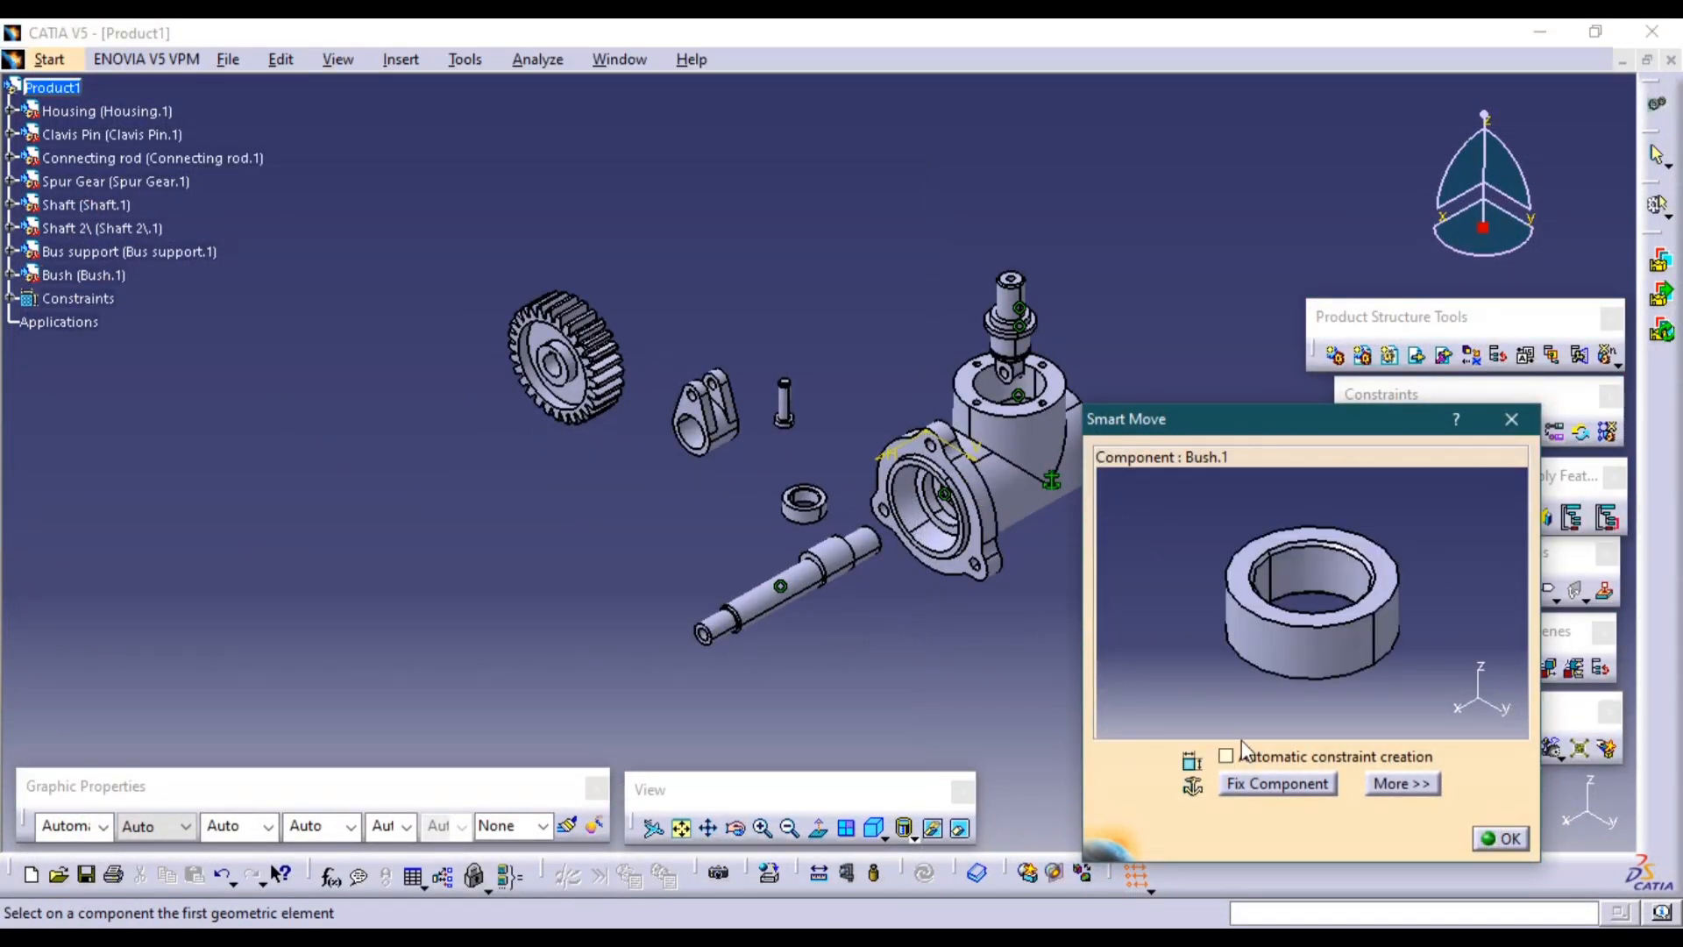
pyautogui.click(1484, 839)
# Add a coincidence constraint between the Bush's axis and the axis of Shaft 1.
pyautogui.moveTo(988, 631); pyautogui.dragTo(1349, 439, button='middle')
pyautogui.click(1364, 431)
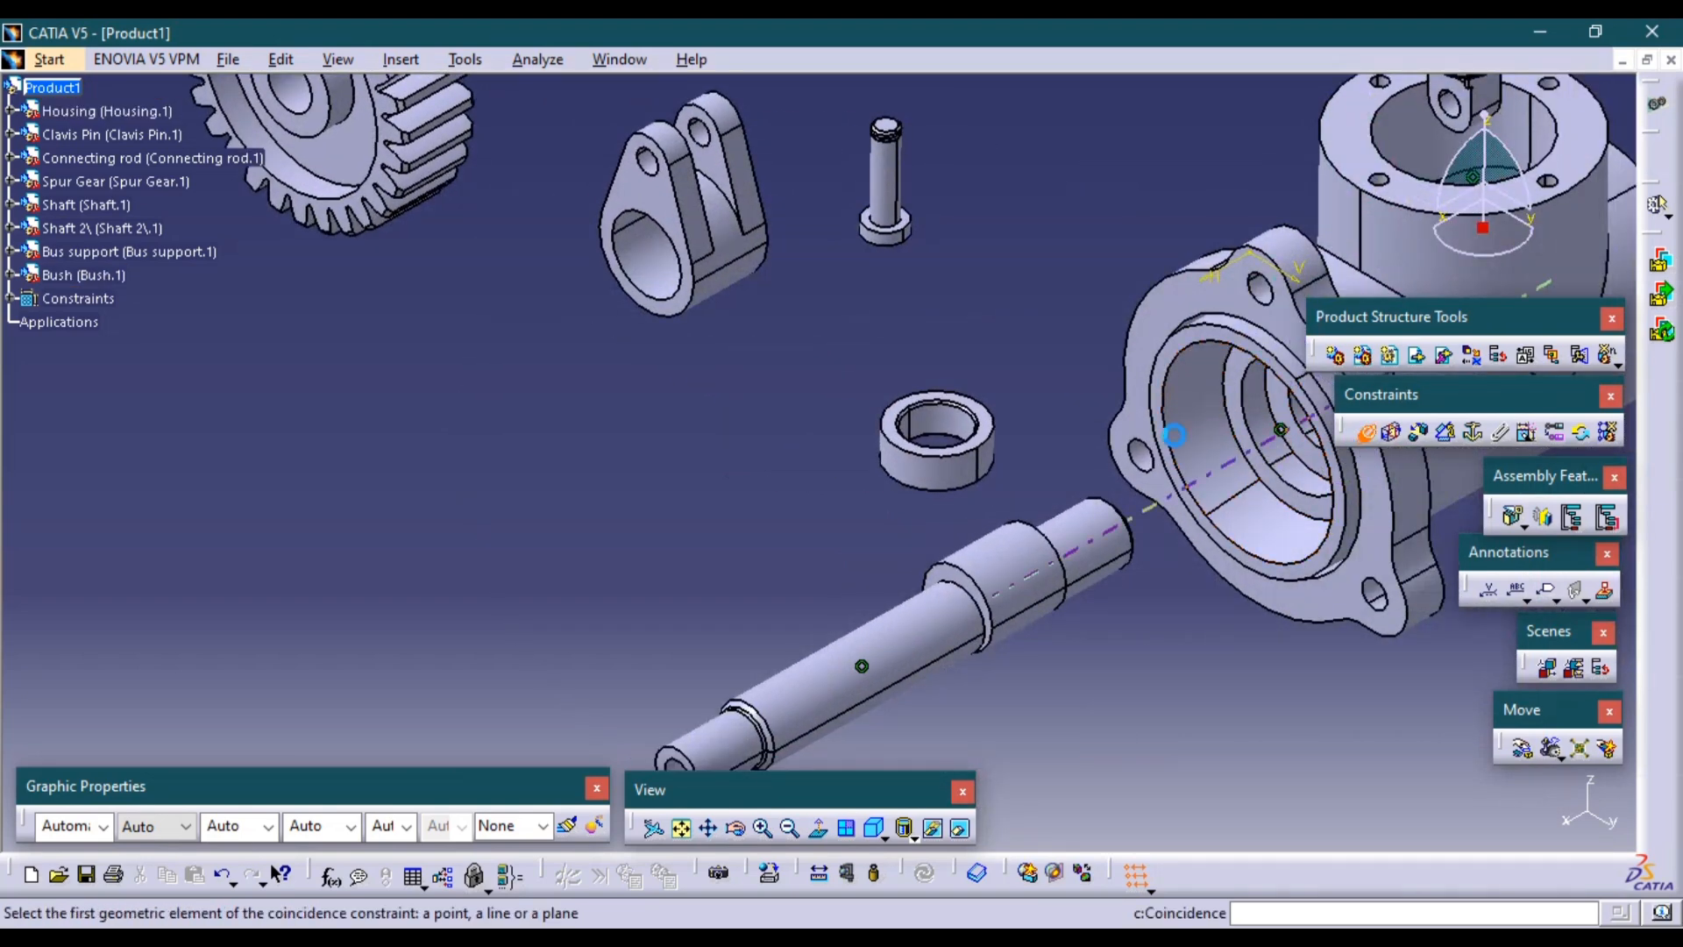
pyautogui.click(1061, 528)
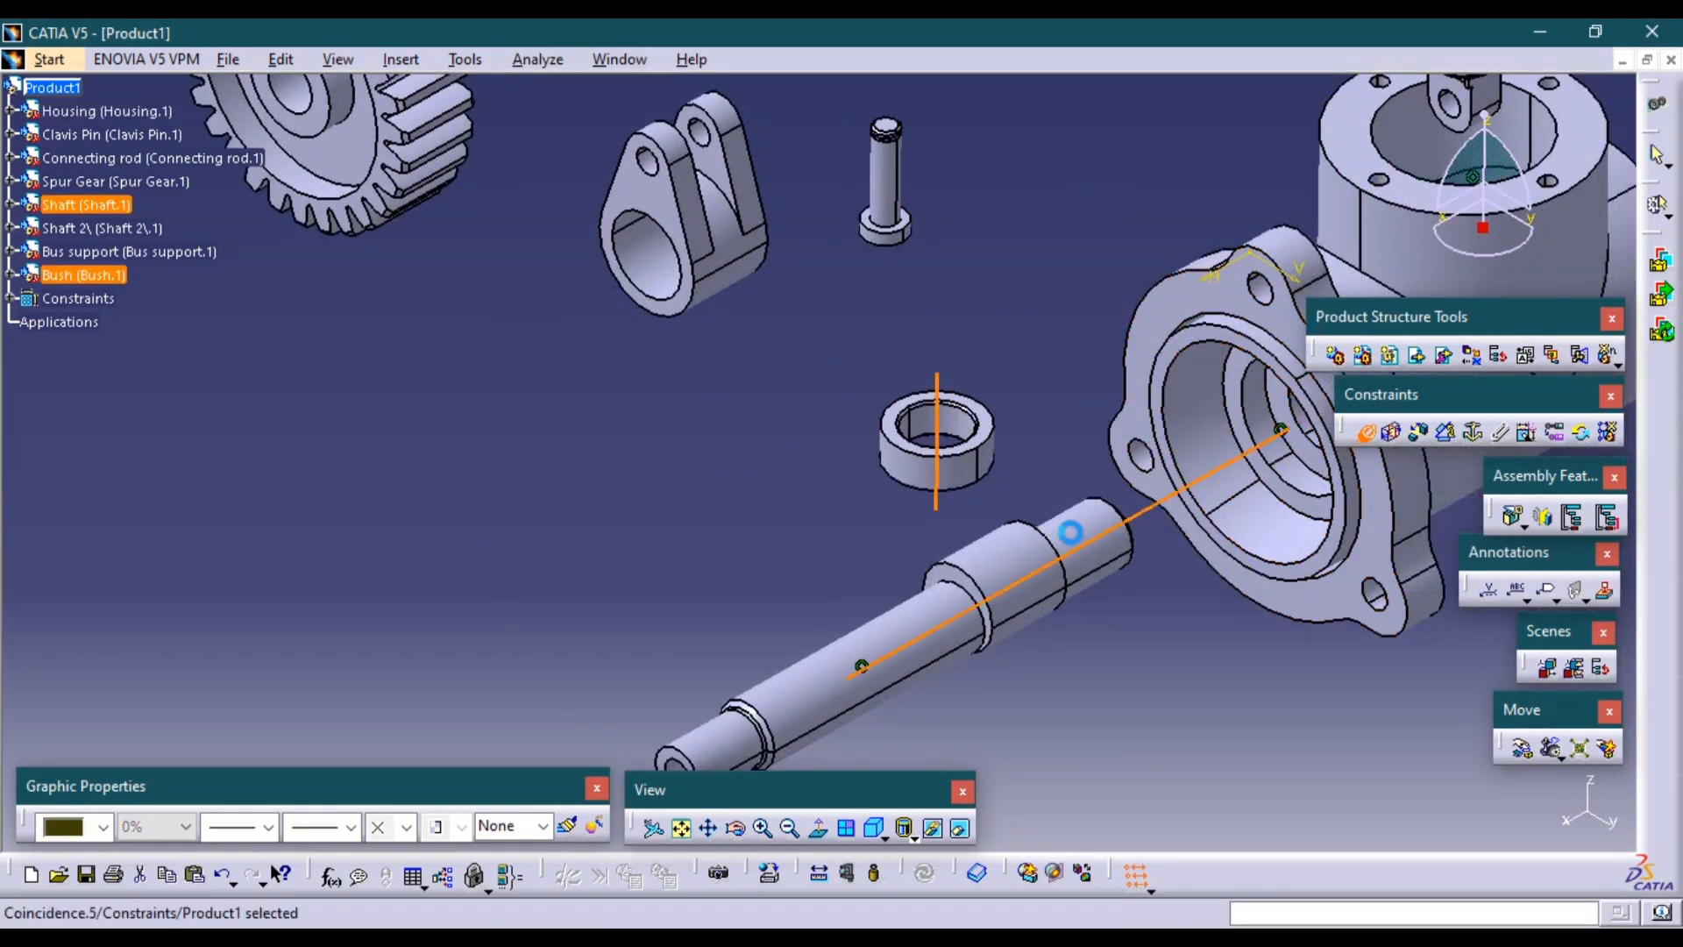
pyautogui.moveTo(1089, 590); pyautogui.dragTo(1027, 529, button='middle')
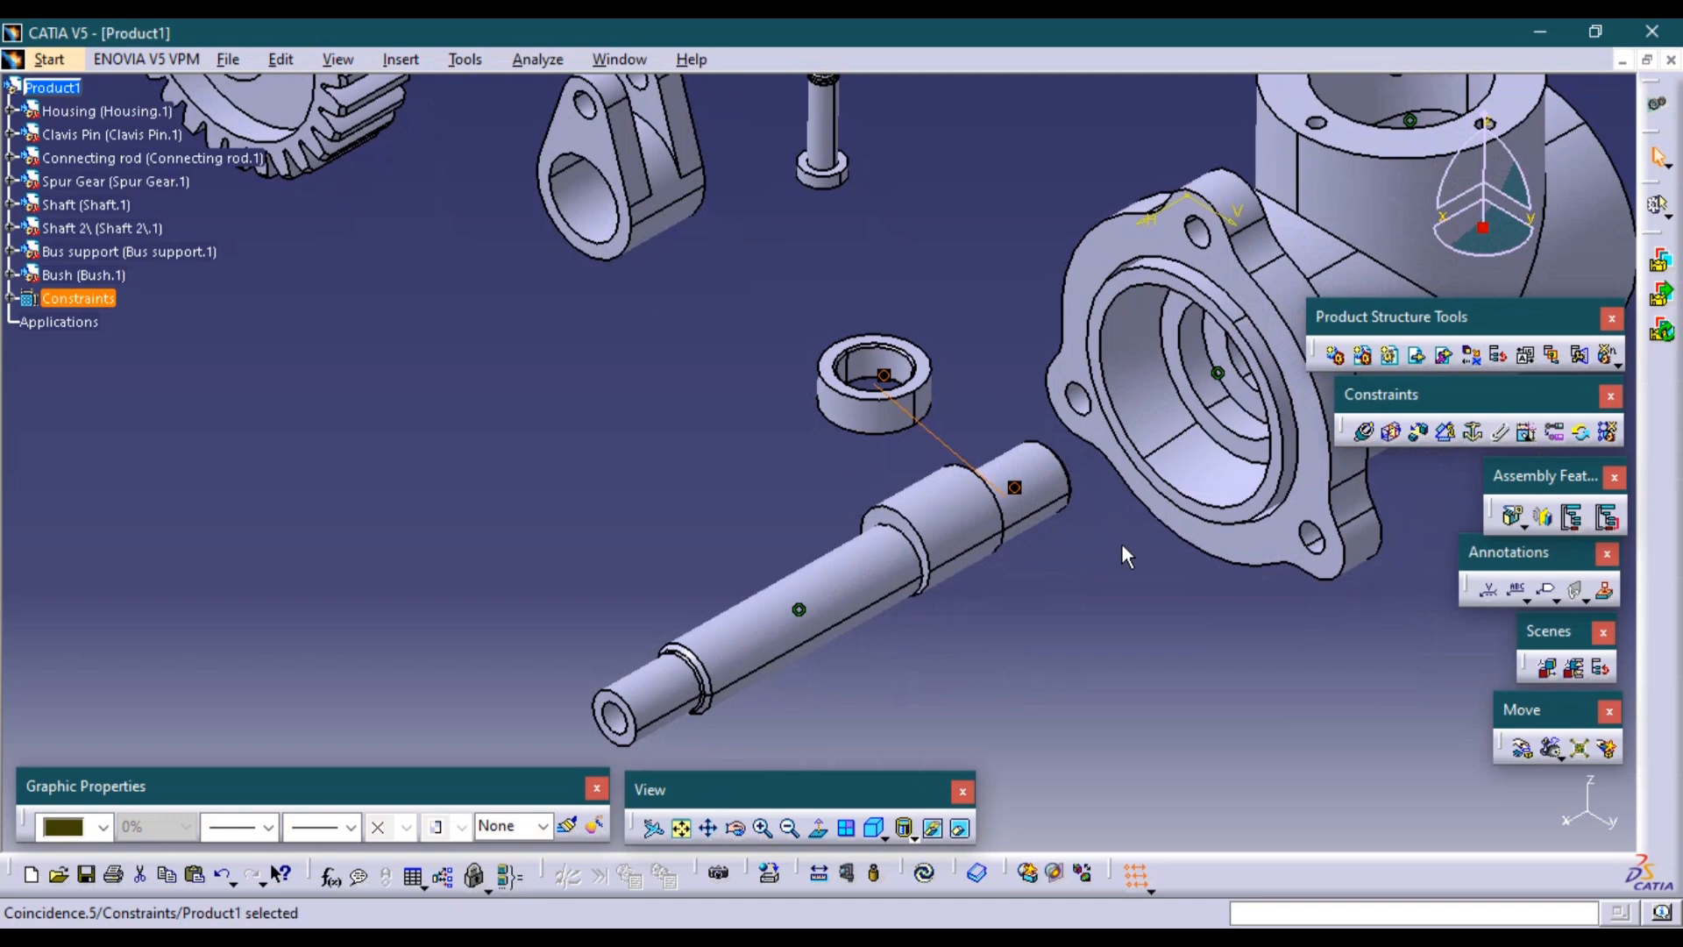
# Put the Bush's end face in contact with the Shaft 1 shoulder facing away from the housing and update the assembly.
pyautogui.click(1393, 436)
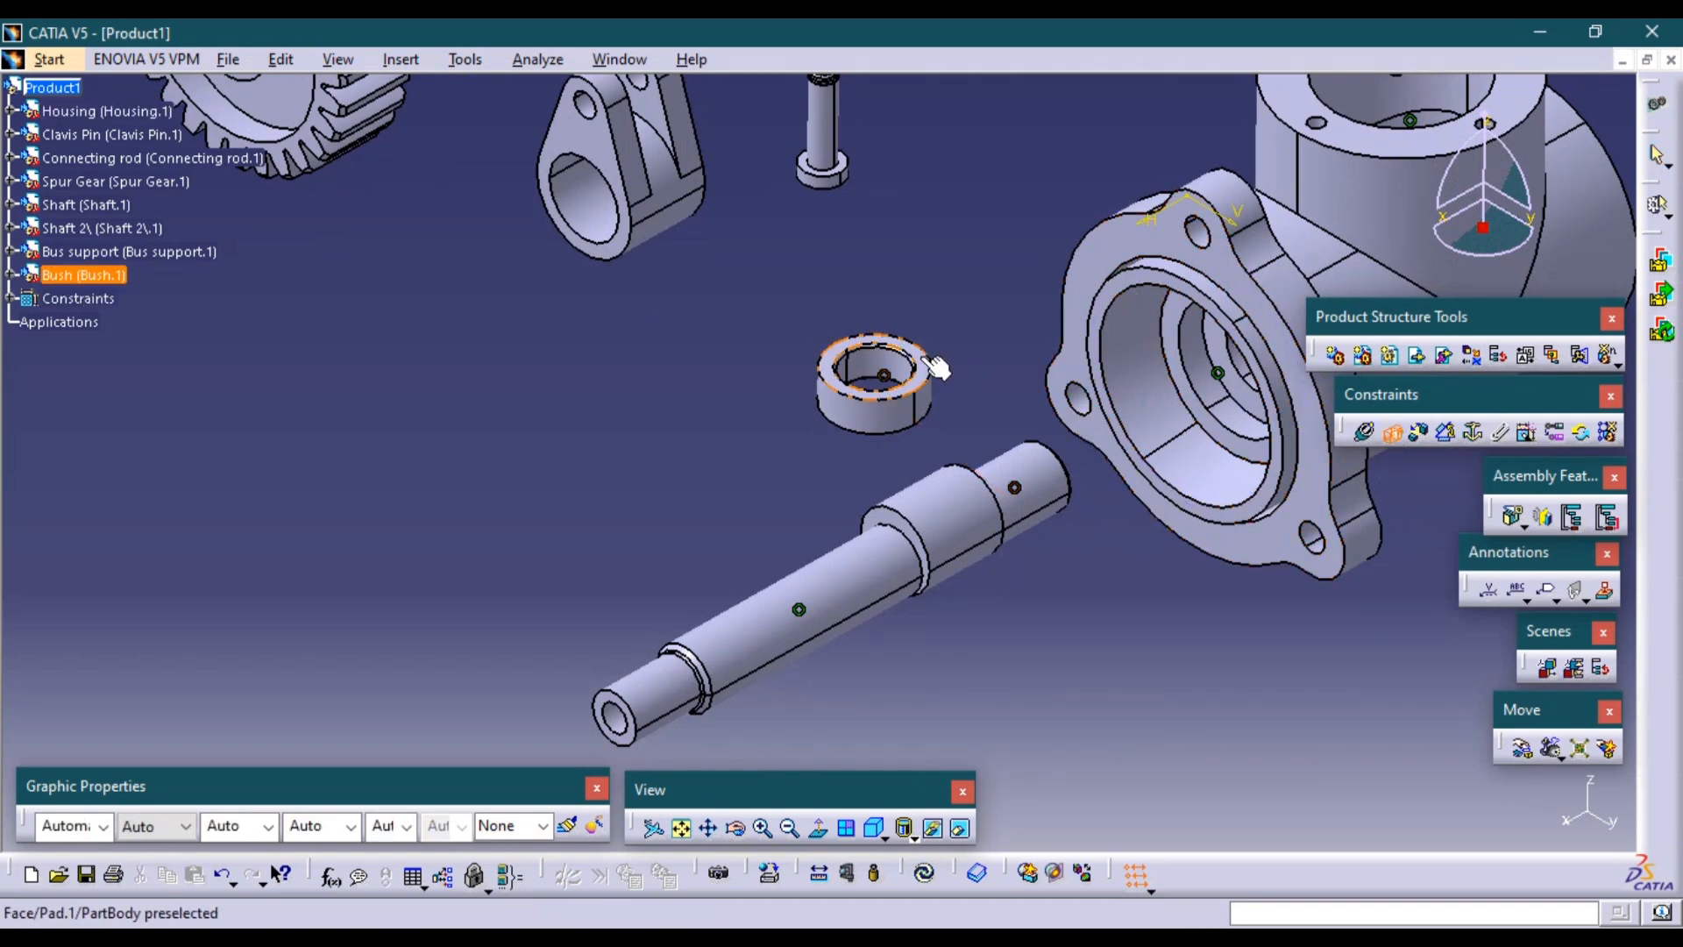
pyautogui.click(890, 518)
pyautogui.click(927, 874)
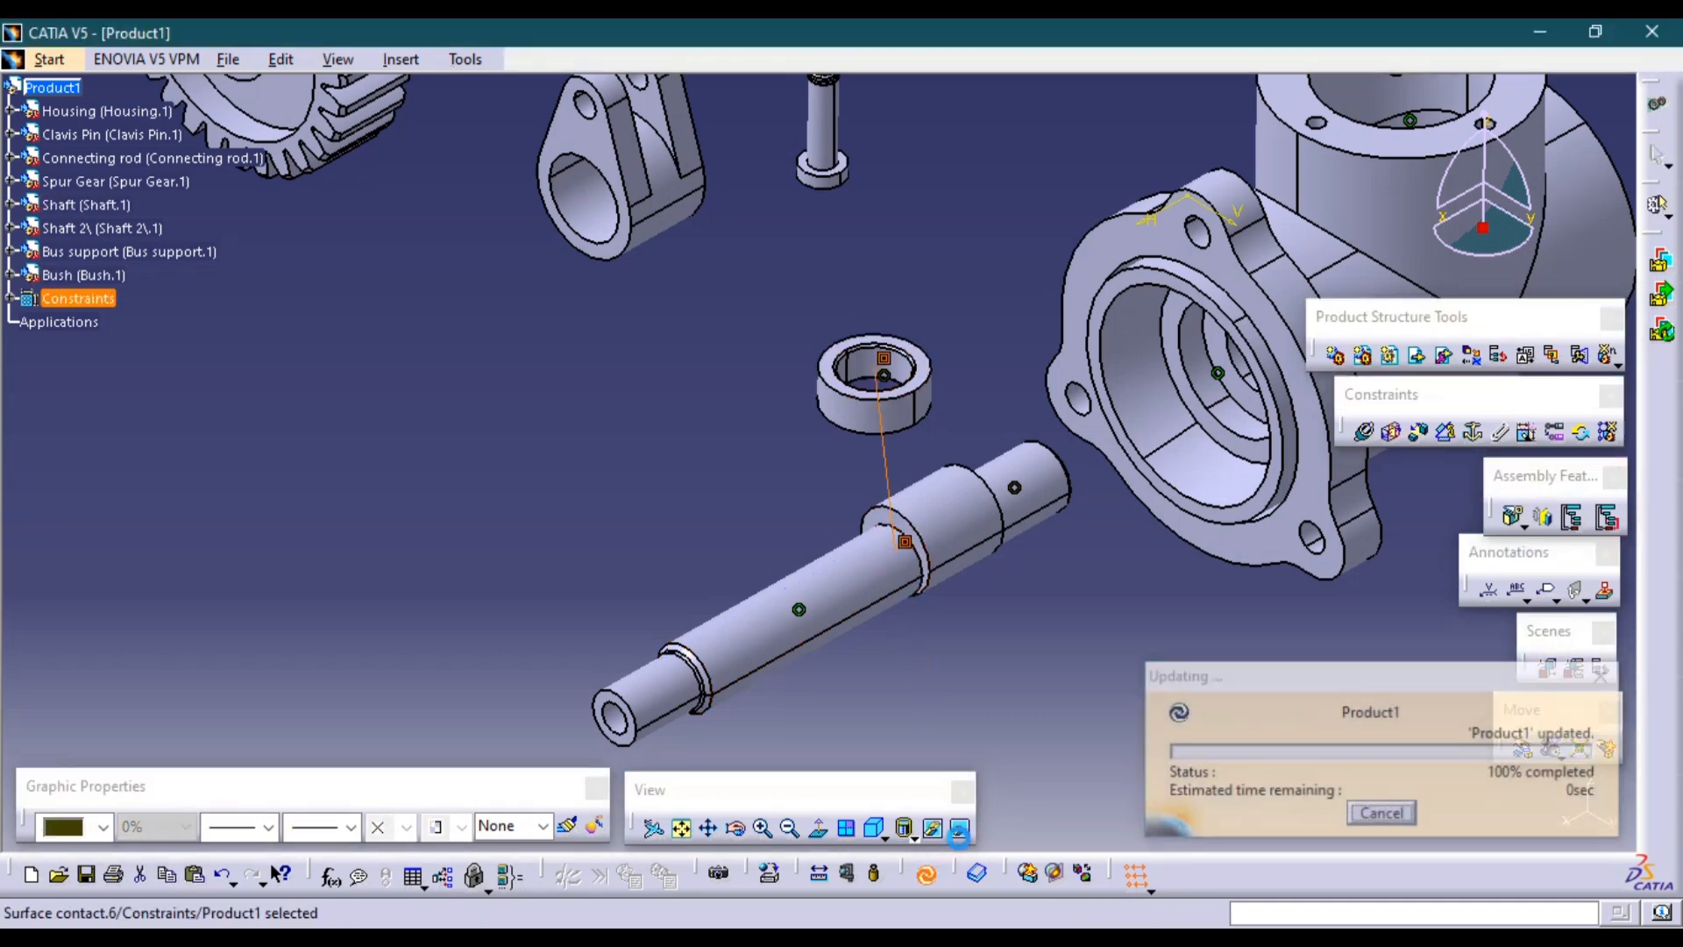
pyautogui.moveTo(929, 593); pyautogui.dragTo(944, 656, button='middle')
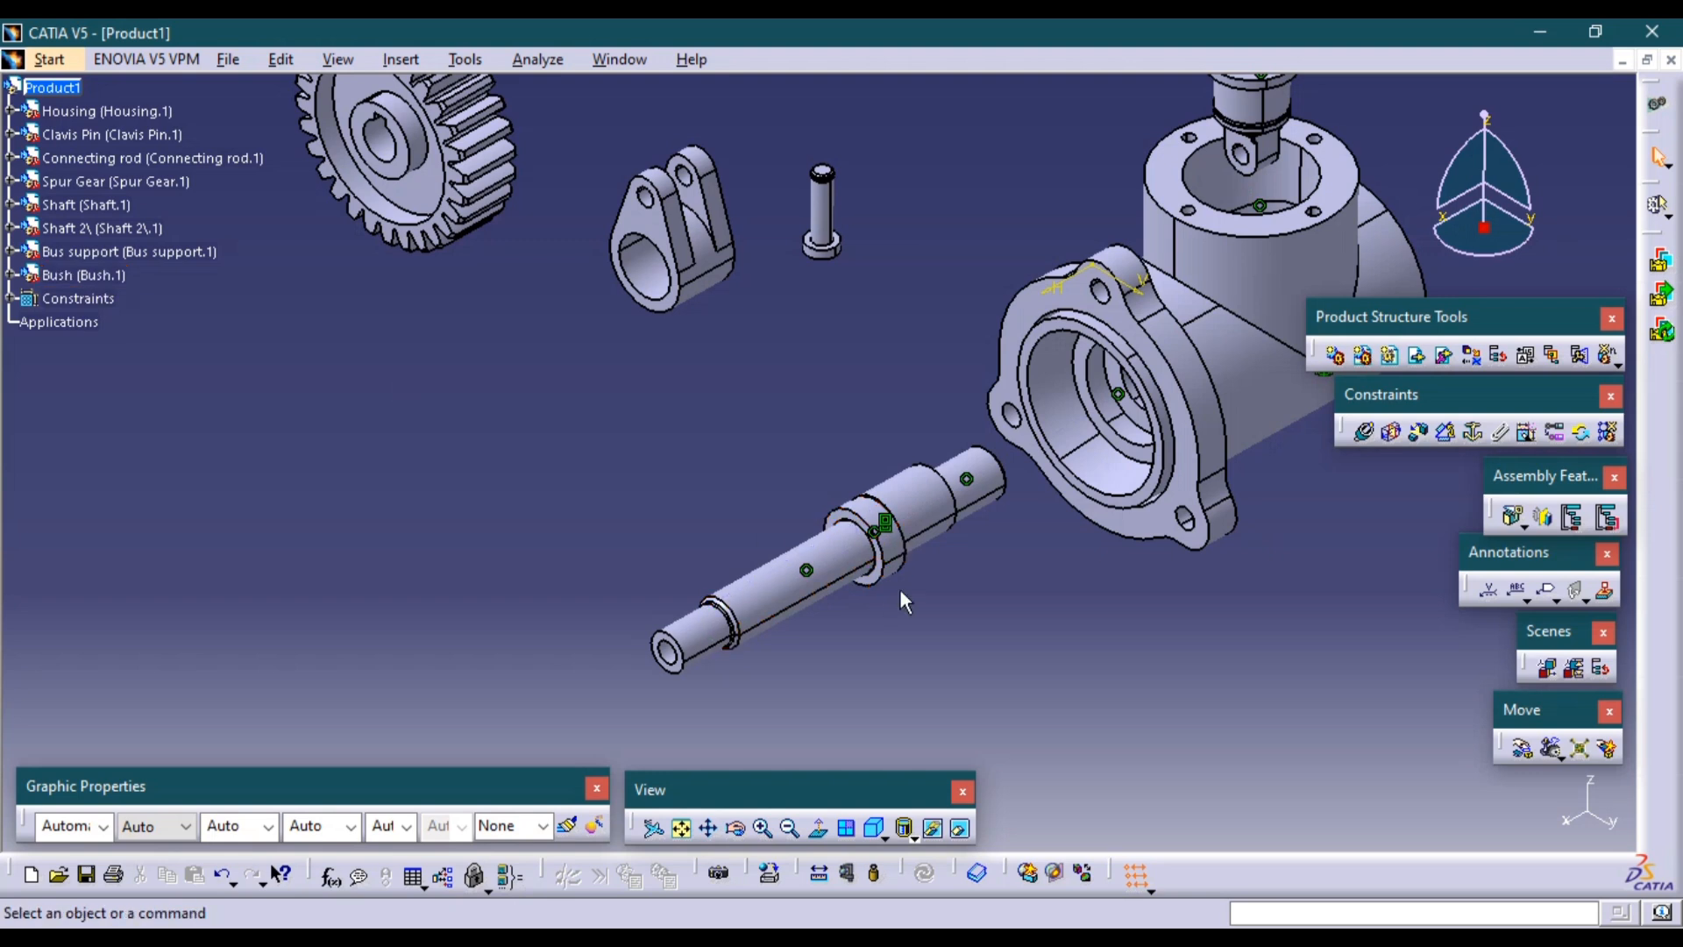
# Copy the Bush component and paste a second instance of it into Product1.
pyautogui.rightClick(96, 276)
pyautogui.click(226, 408)
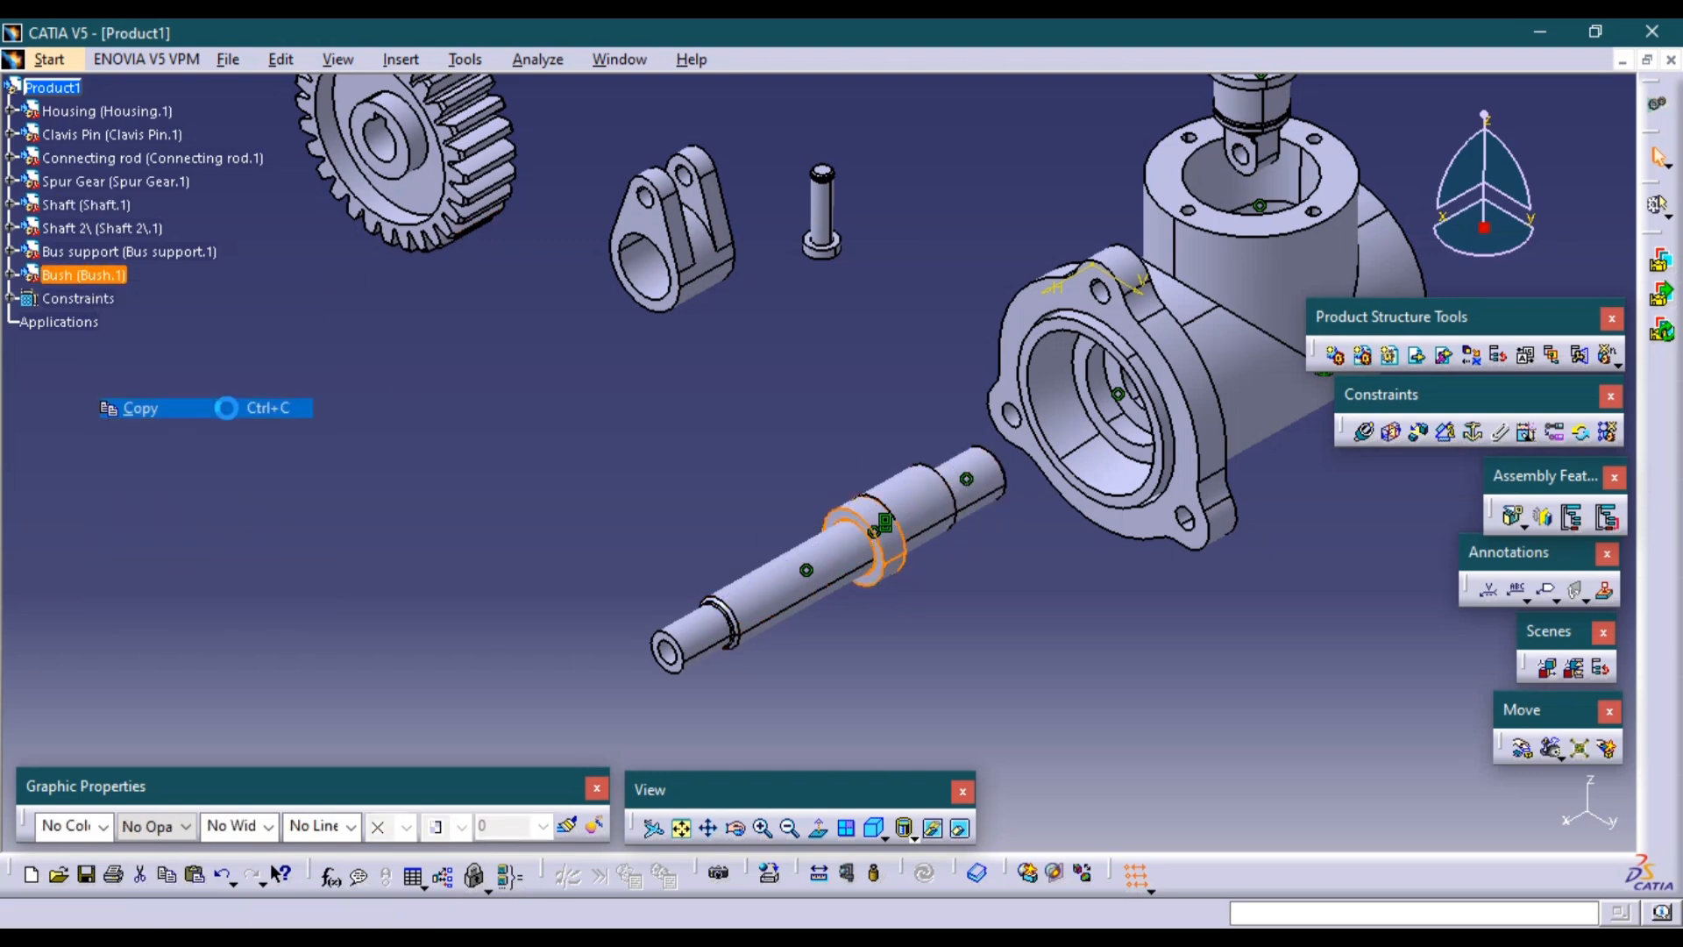
pyautogui.rightClick(53, 88)
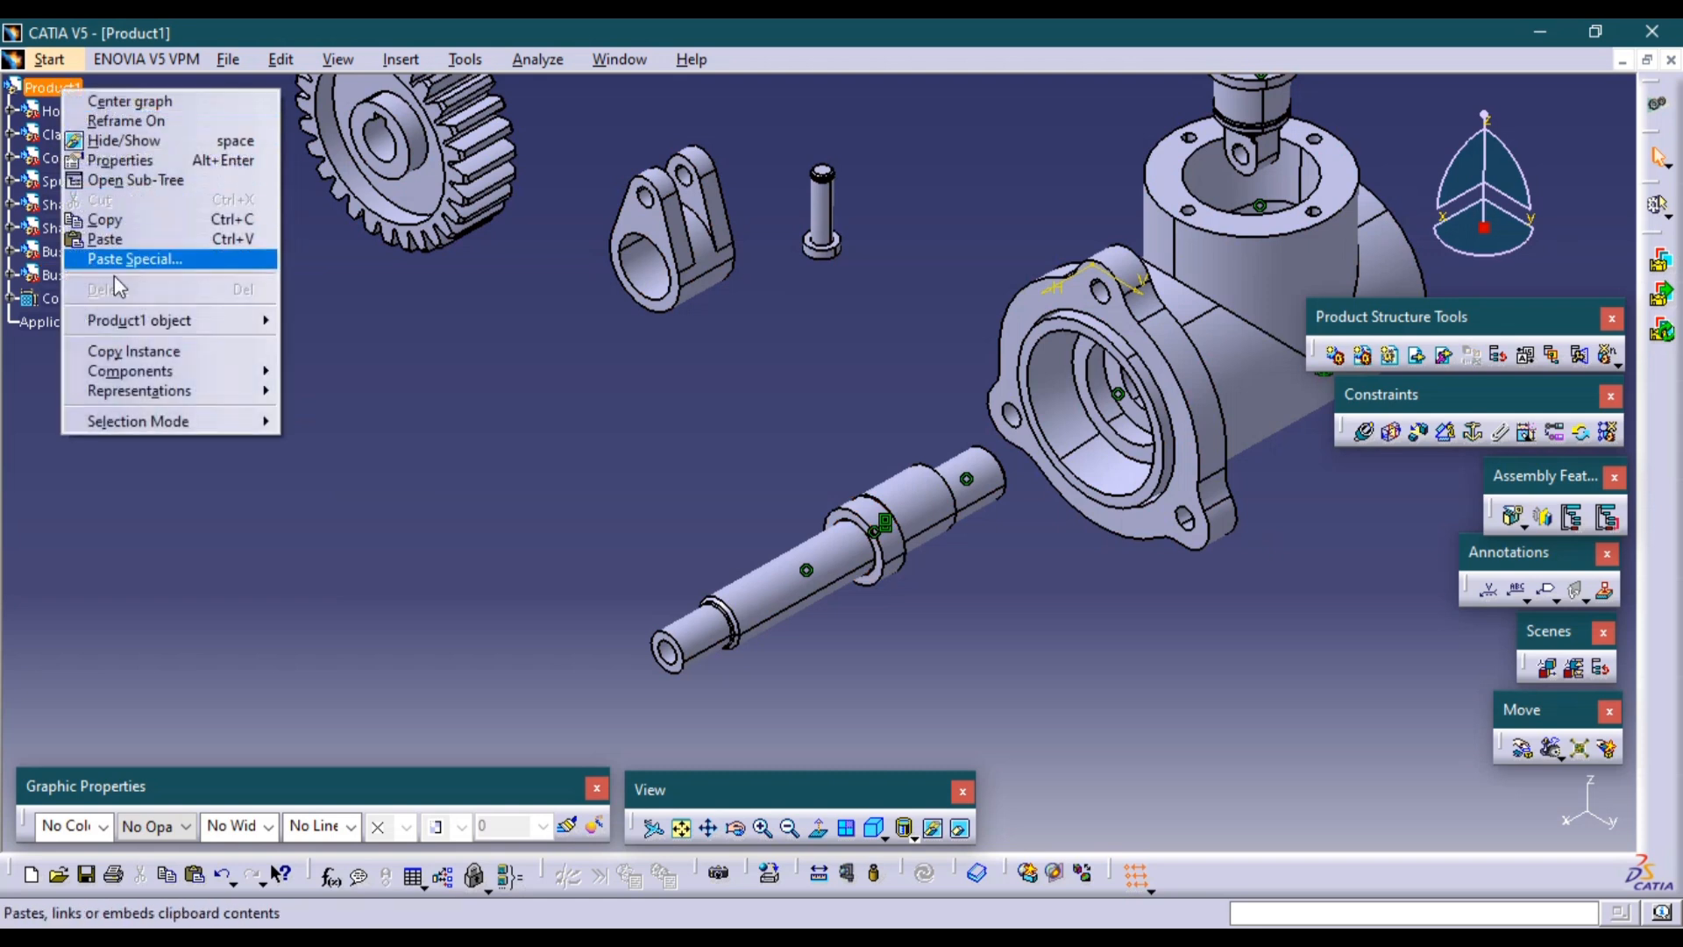
pyautogui.click(145, 239)
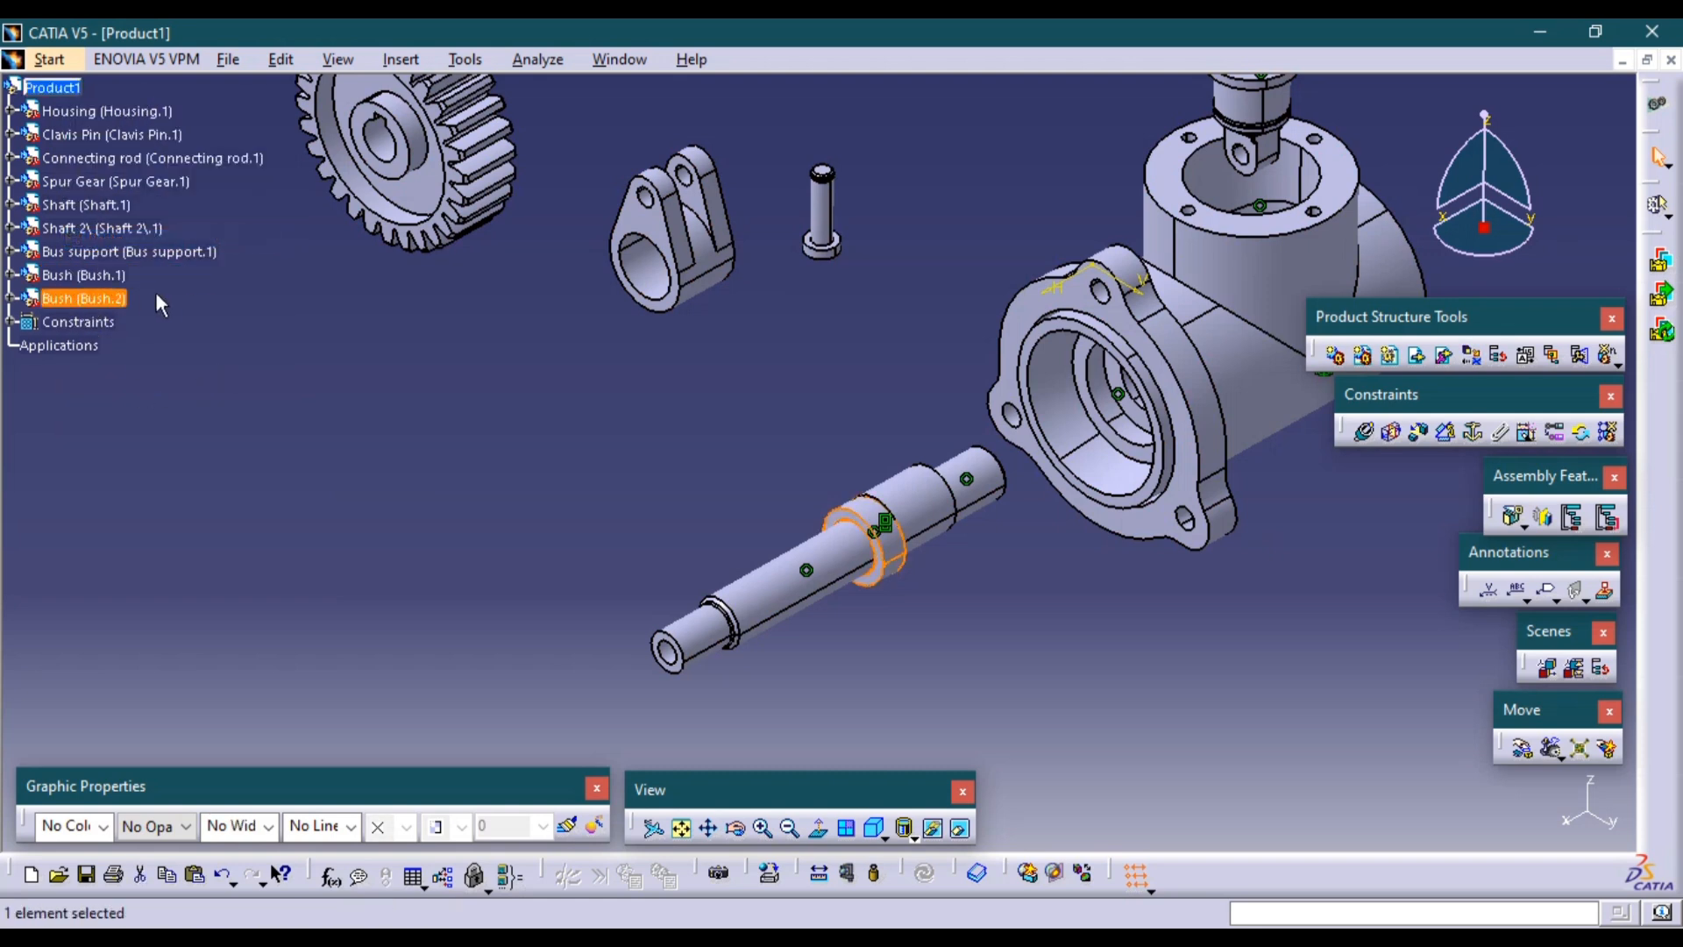
# Move both bushes off Shaft 1 along the Y axis and update the assembly to return the constrained one to the shaft.
pyautogui.click(846, 610)
pyautogui.click(1525, 750)
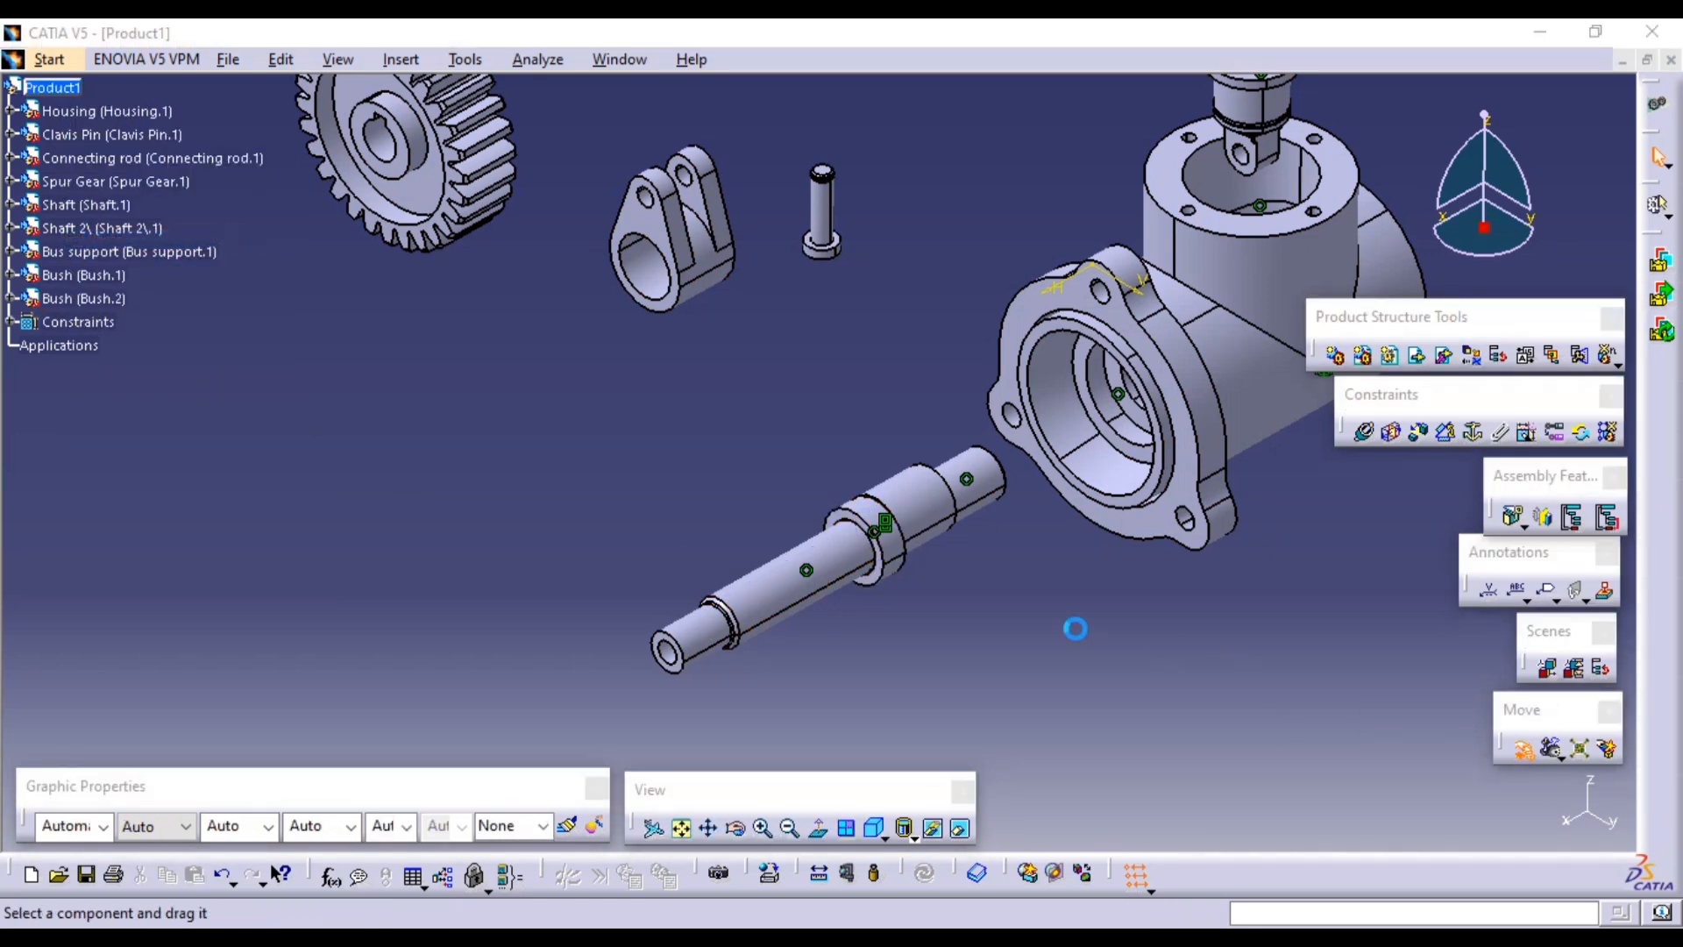
pyautogui.moveTo(937, 602); pyautogui.dragTo(1043, 675)
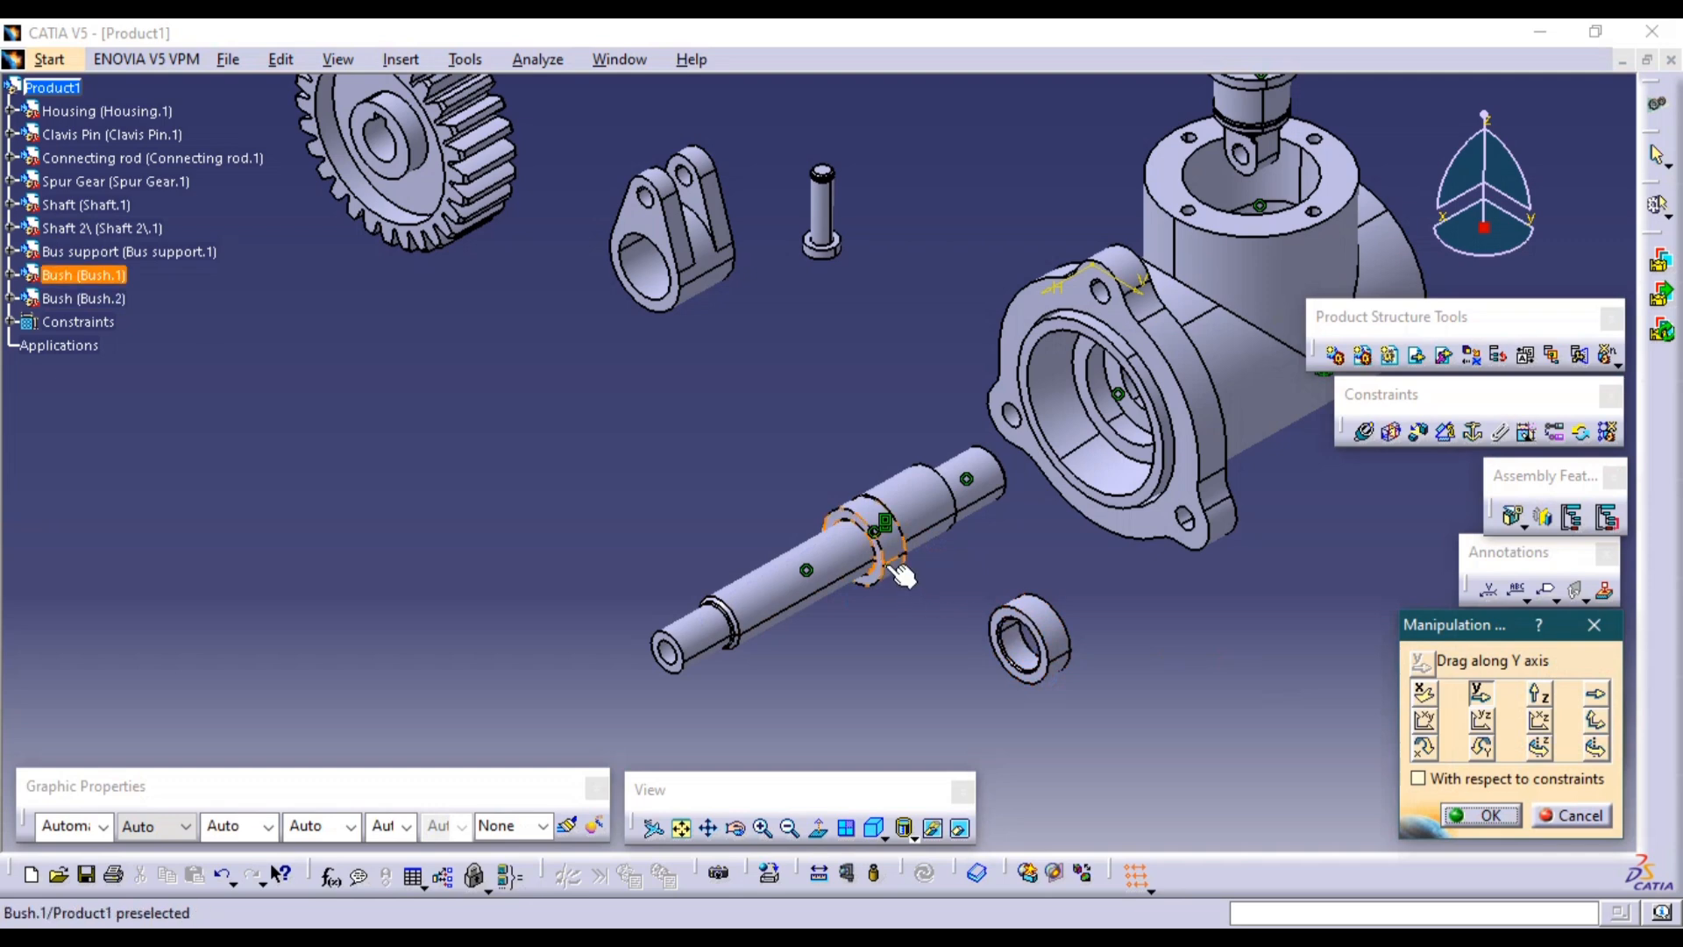
pyautogui.moveTo(898, 579); pyautogui.dragTo(1129, 735)
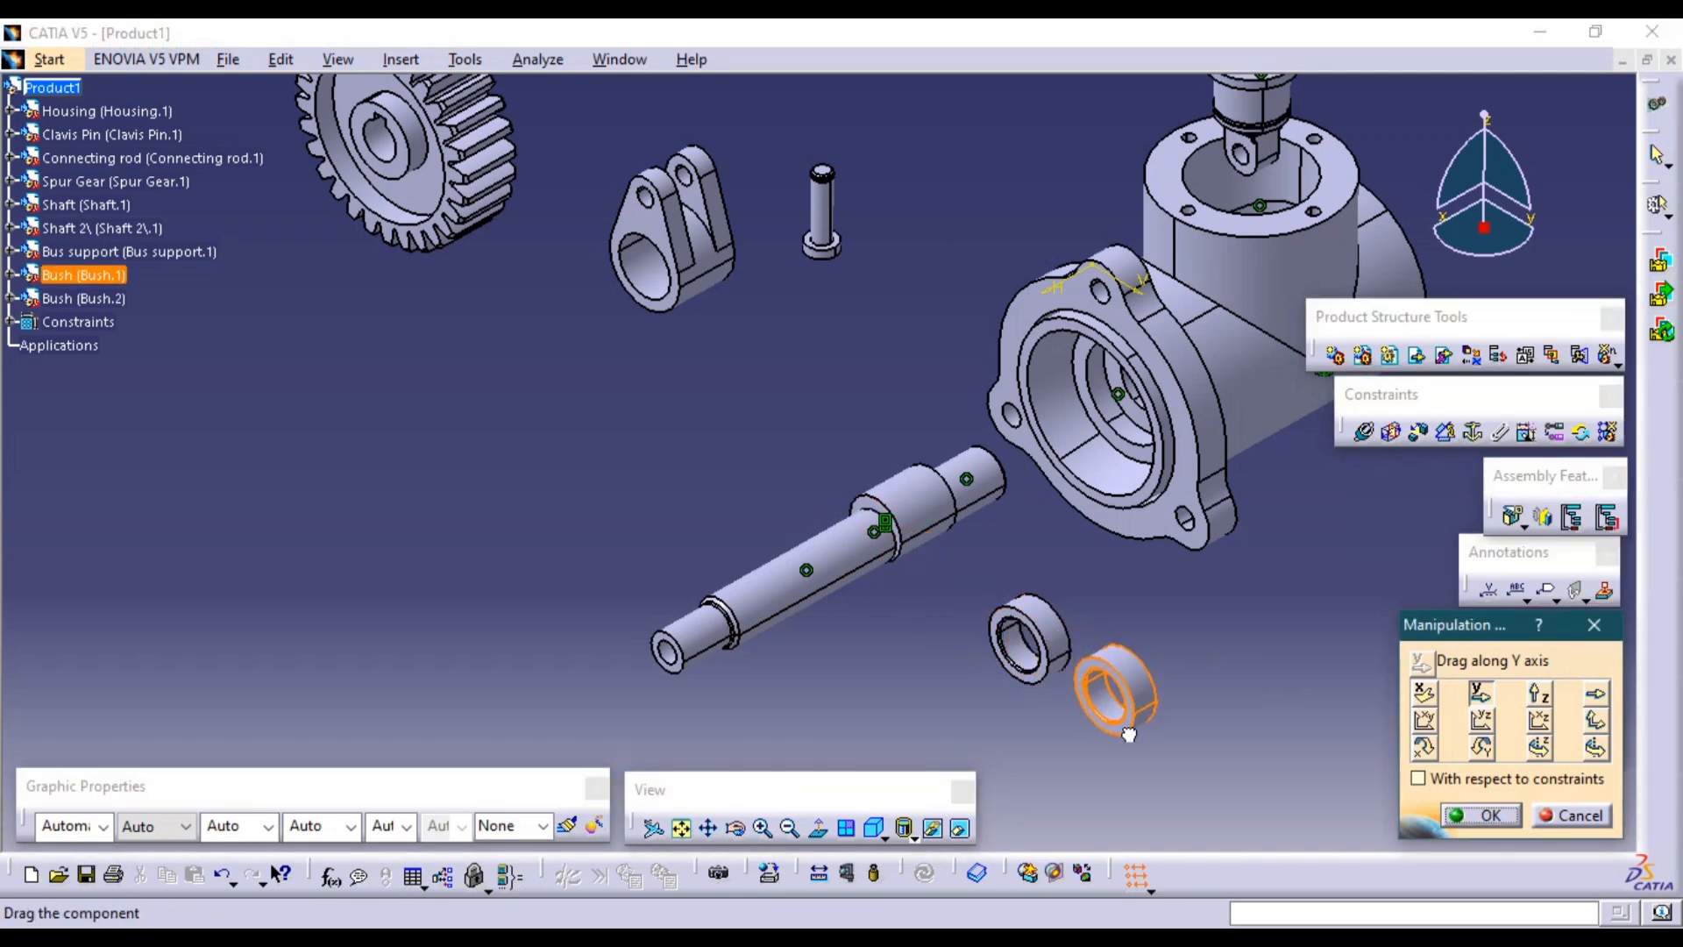
pyautogui.click(1487, 815)
pyautogui.click(924, 875)
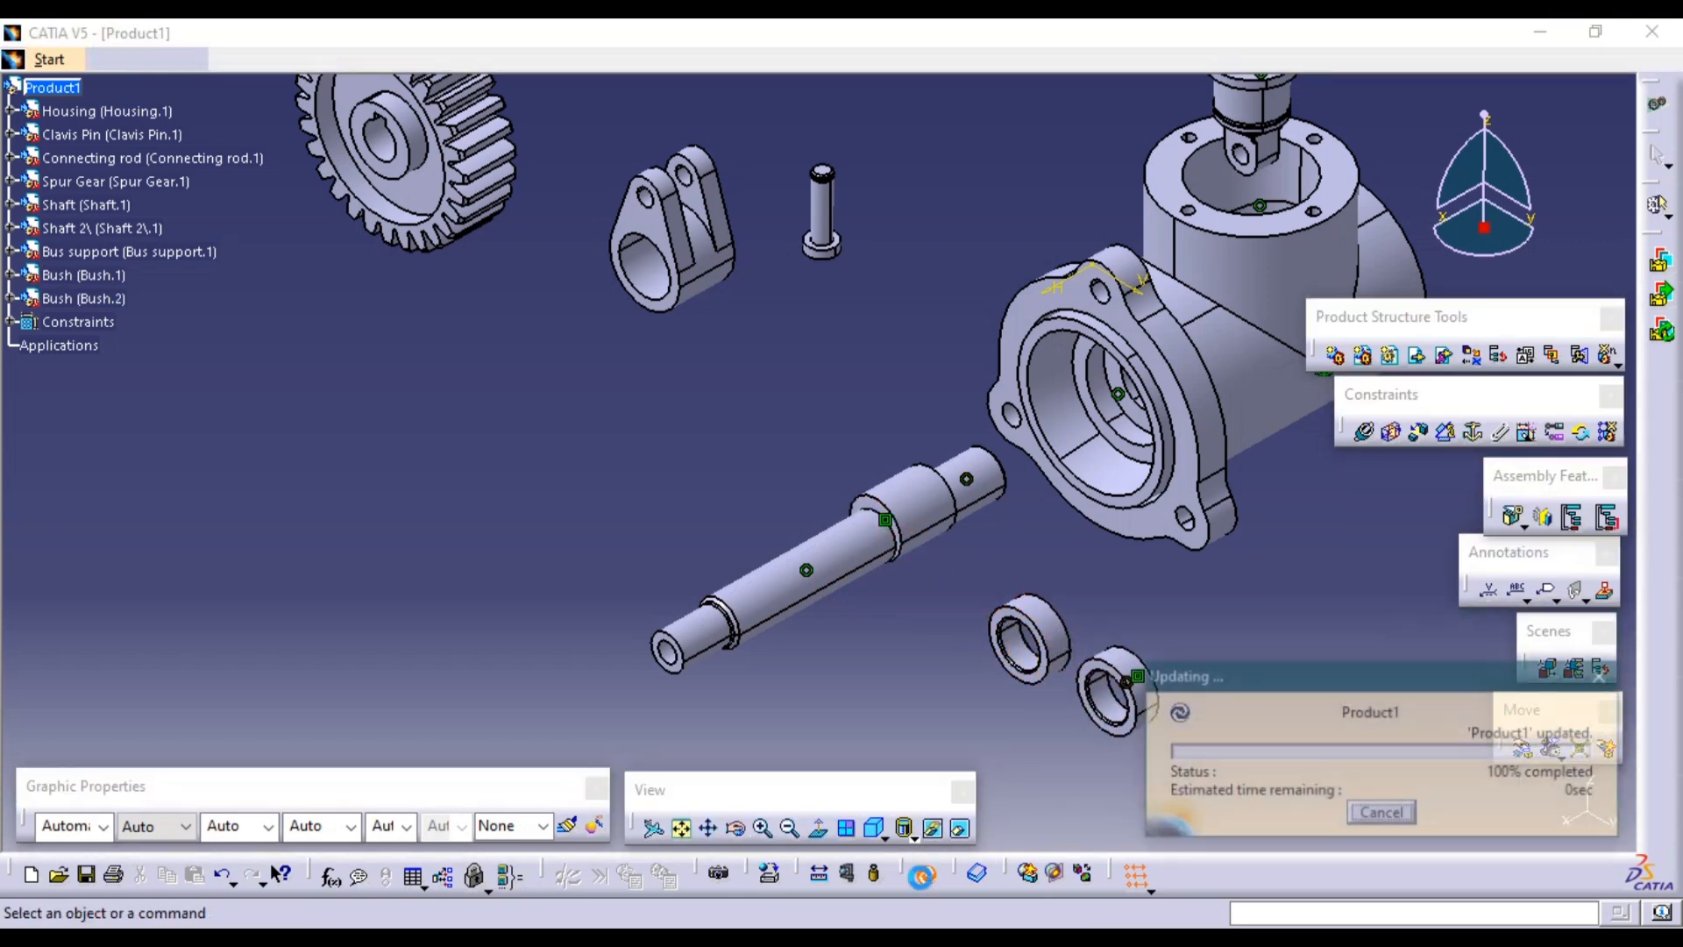
# Add a coincidence constraint between the second Bush's axis and the axis of Shaft 1.
pyautogui.moveTo(981, 698); pyautogui.dragTo(839, 602, button='middle')
pyautogui.scroll(-1, 939, 665)
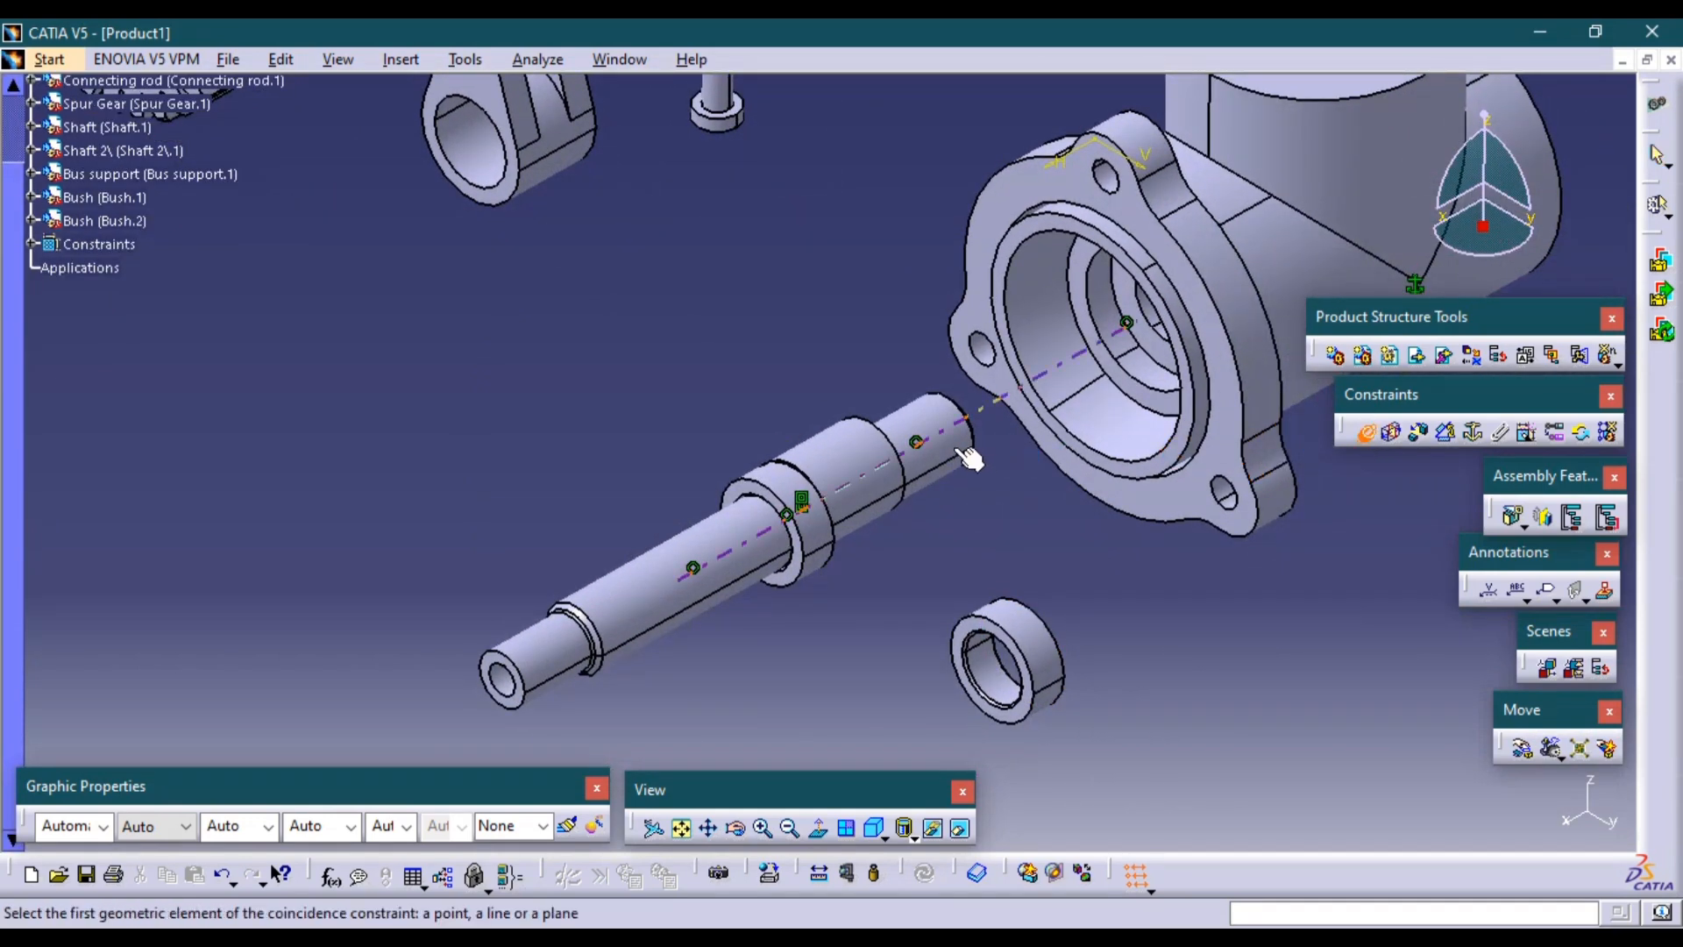
pyautogui.click(916, 441)
pyautogui.click(1017, 651)
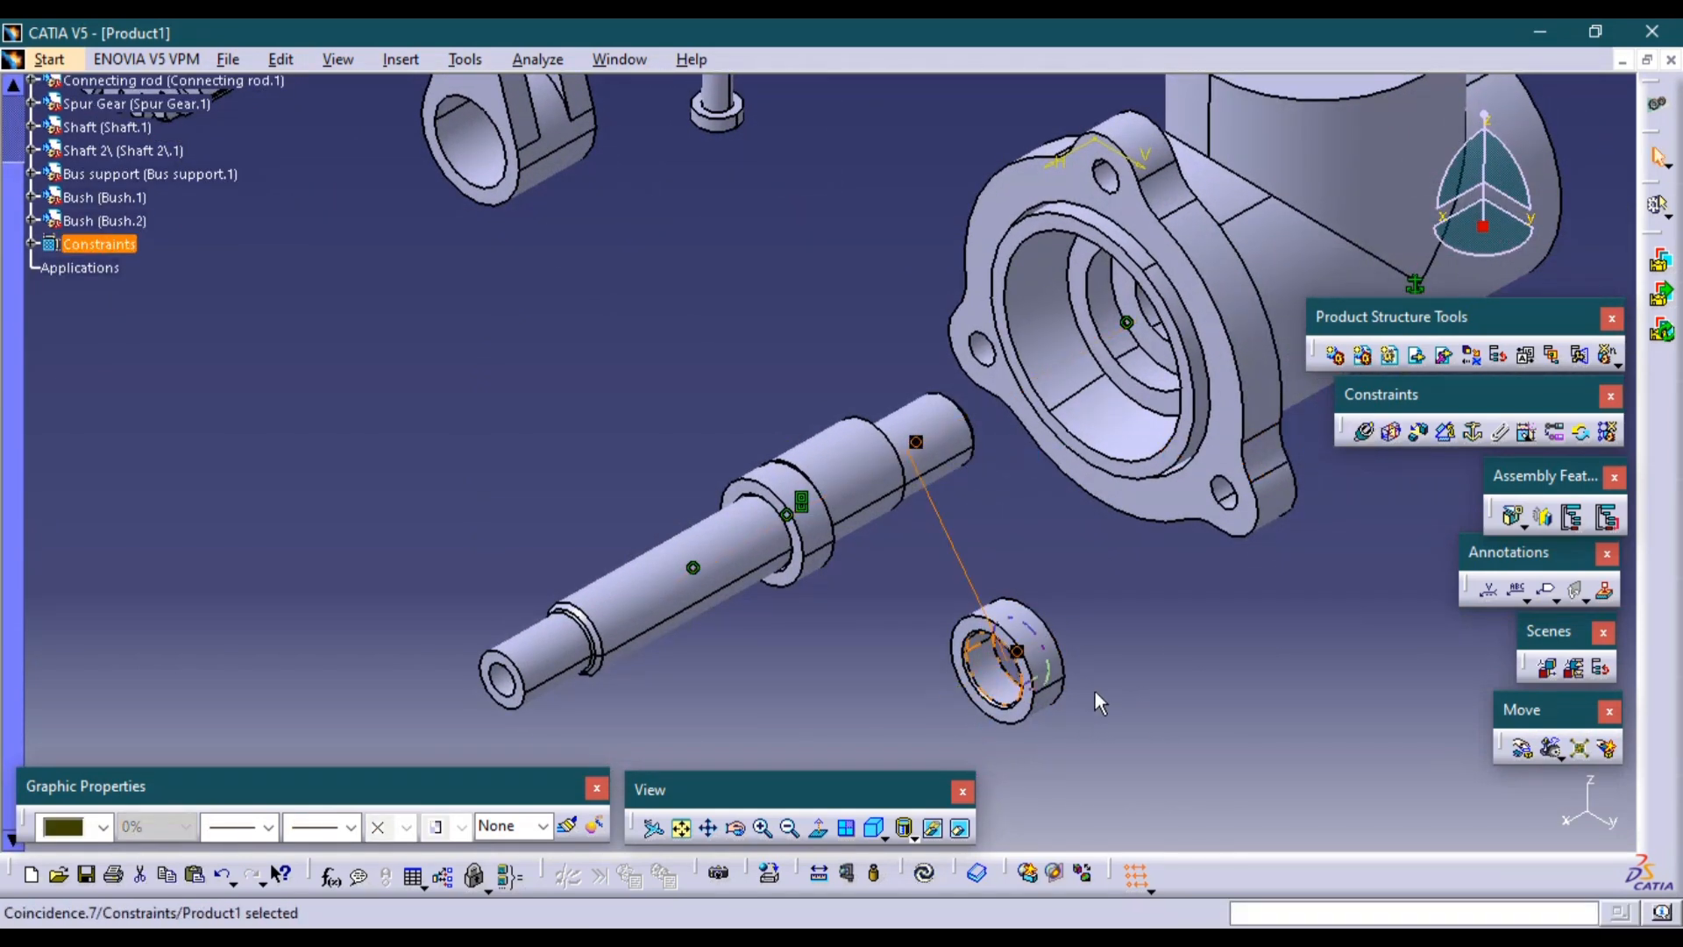
# Add a contact constraint between the second Bush's front end face and the Shaft 1 shoulder facing the housing.
pyautogui.click(1393, 435)
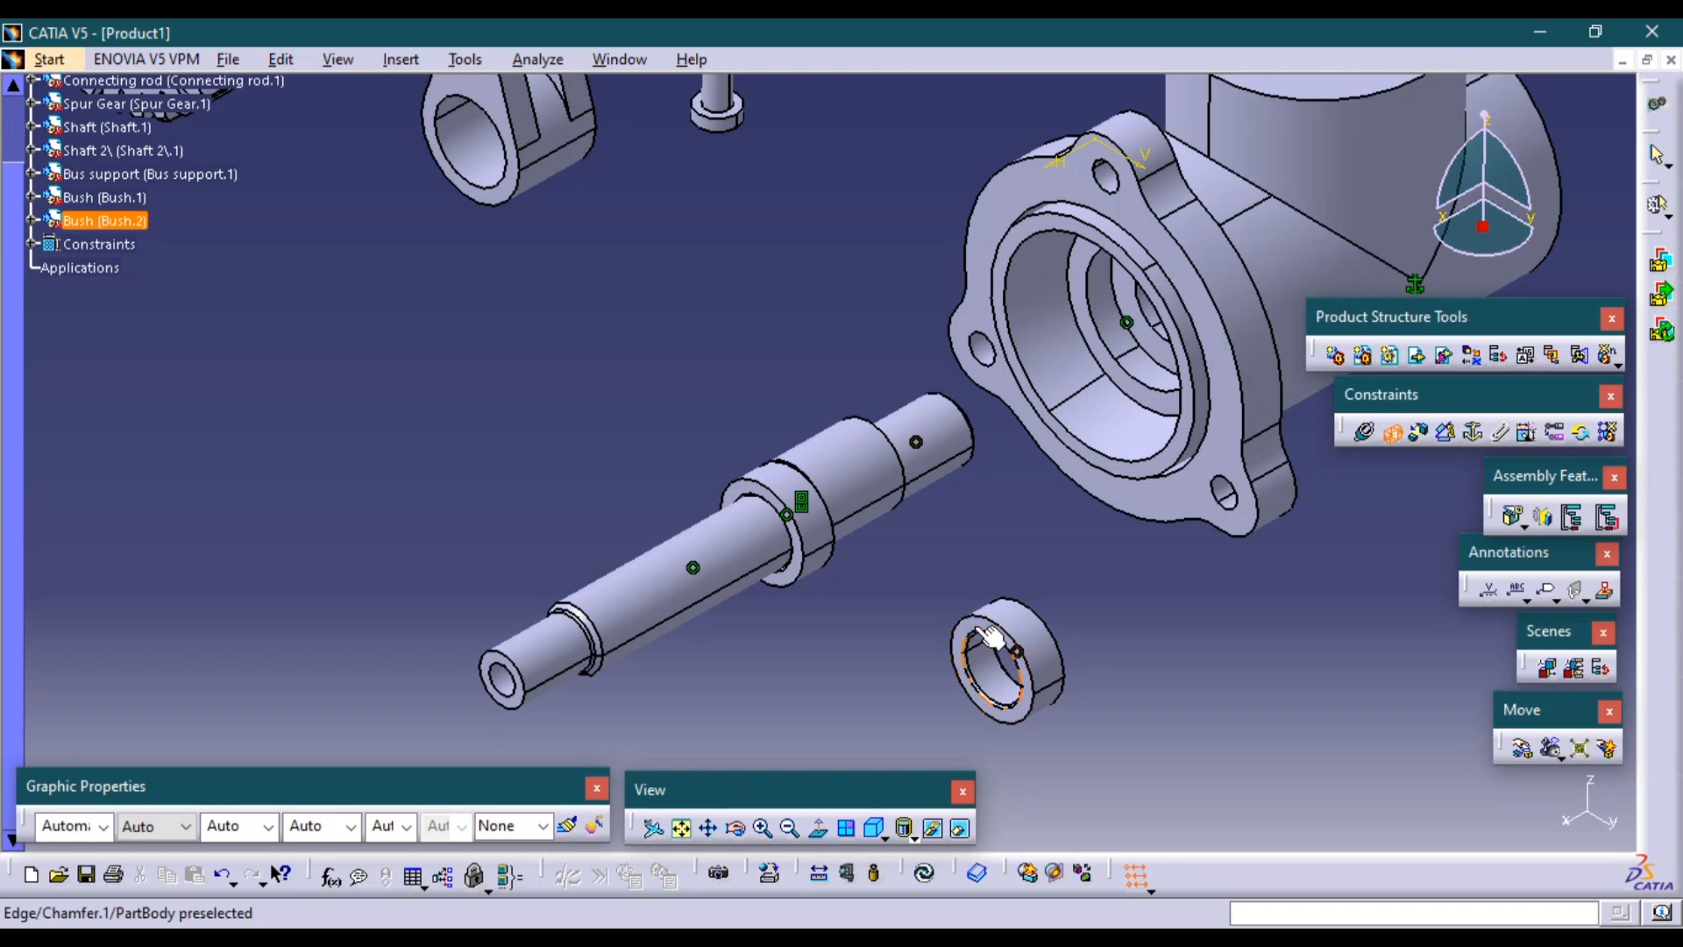
pyautogui.moveTo(979, 712); pyautogui.dragTo(955, 648, button='middle')
pyautogui.moveTo(913, 485); pyautogui.dragTo(887, 379, button='middle')
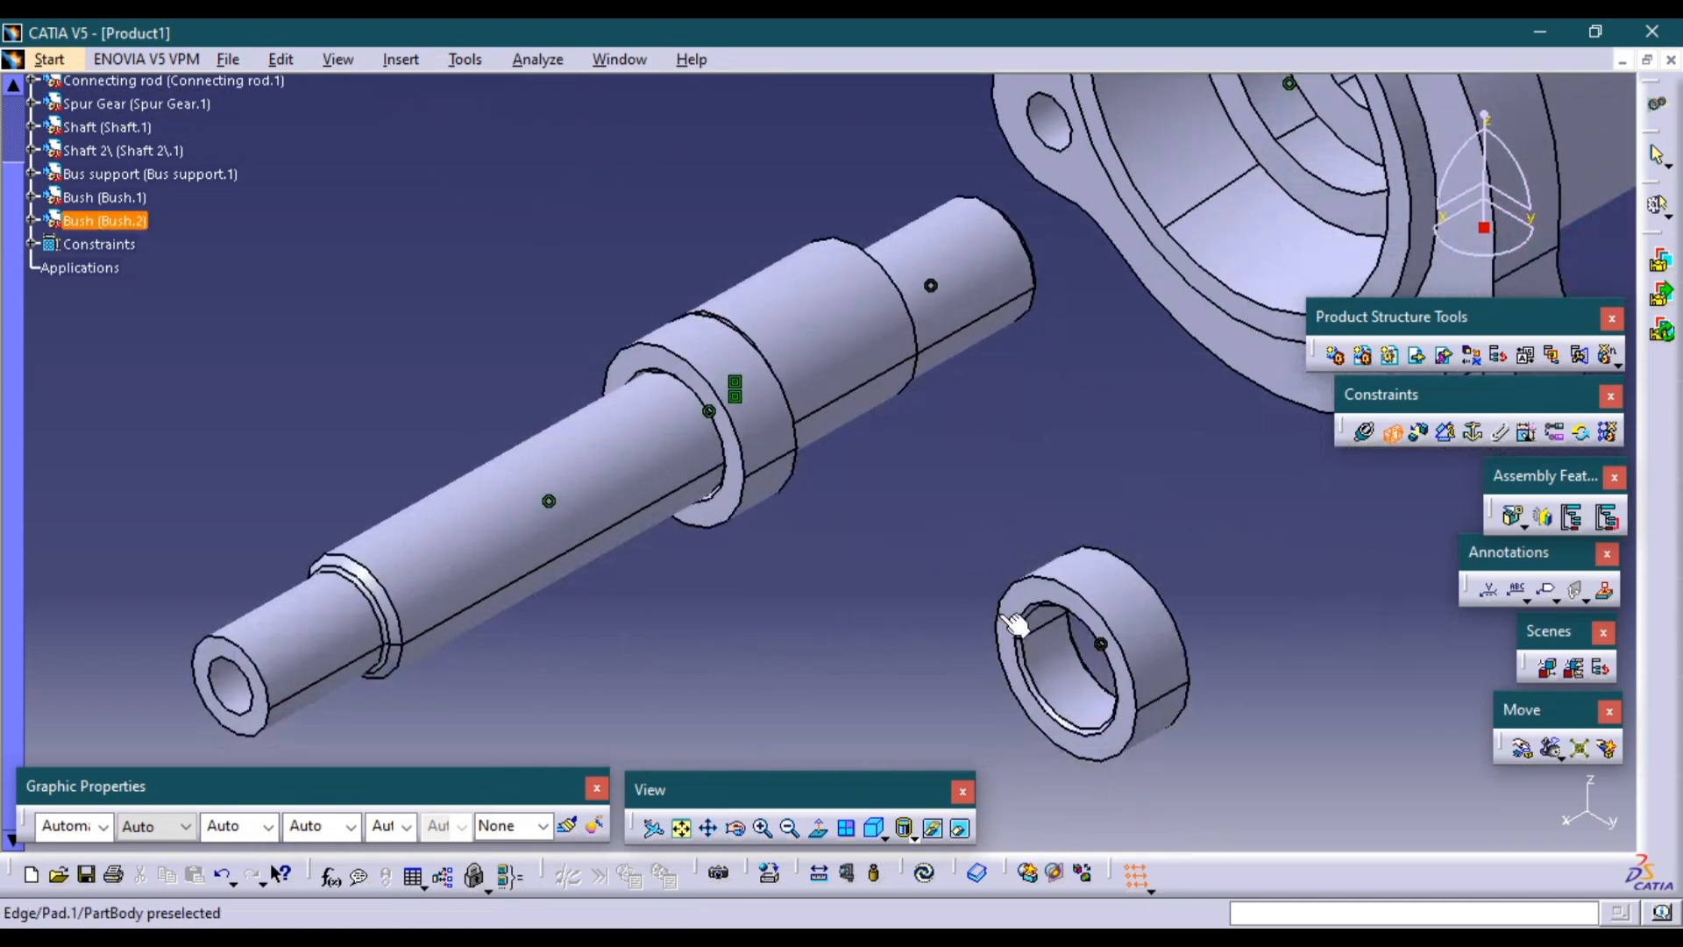
pyautogui.click(1023, 617)
pyautogui.moveTo(1023, 616); pyautogui.dragTo(720, 432, button='middle')
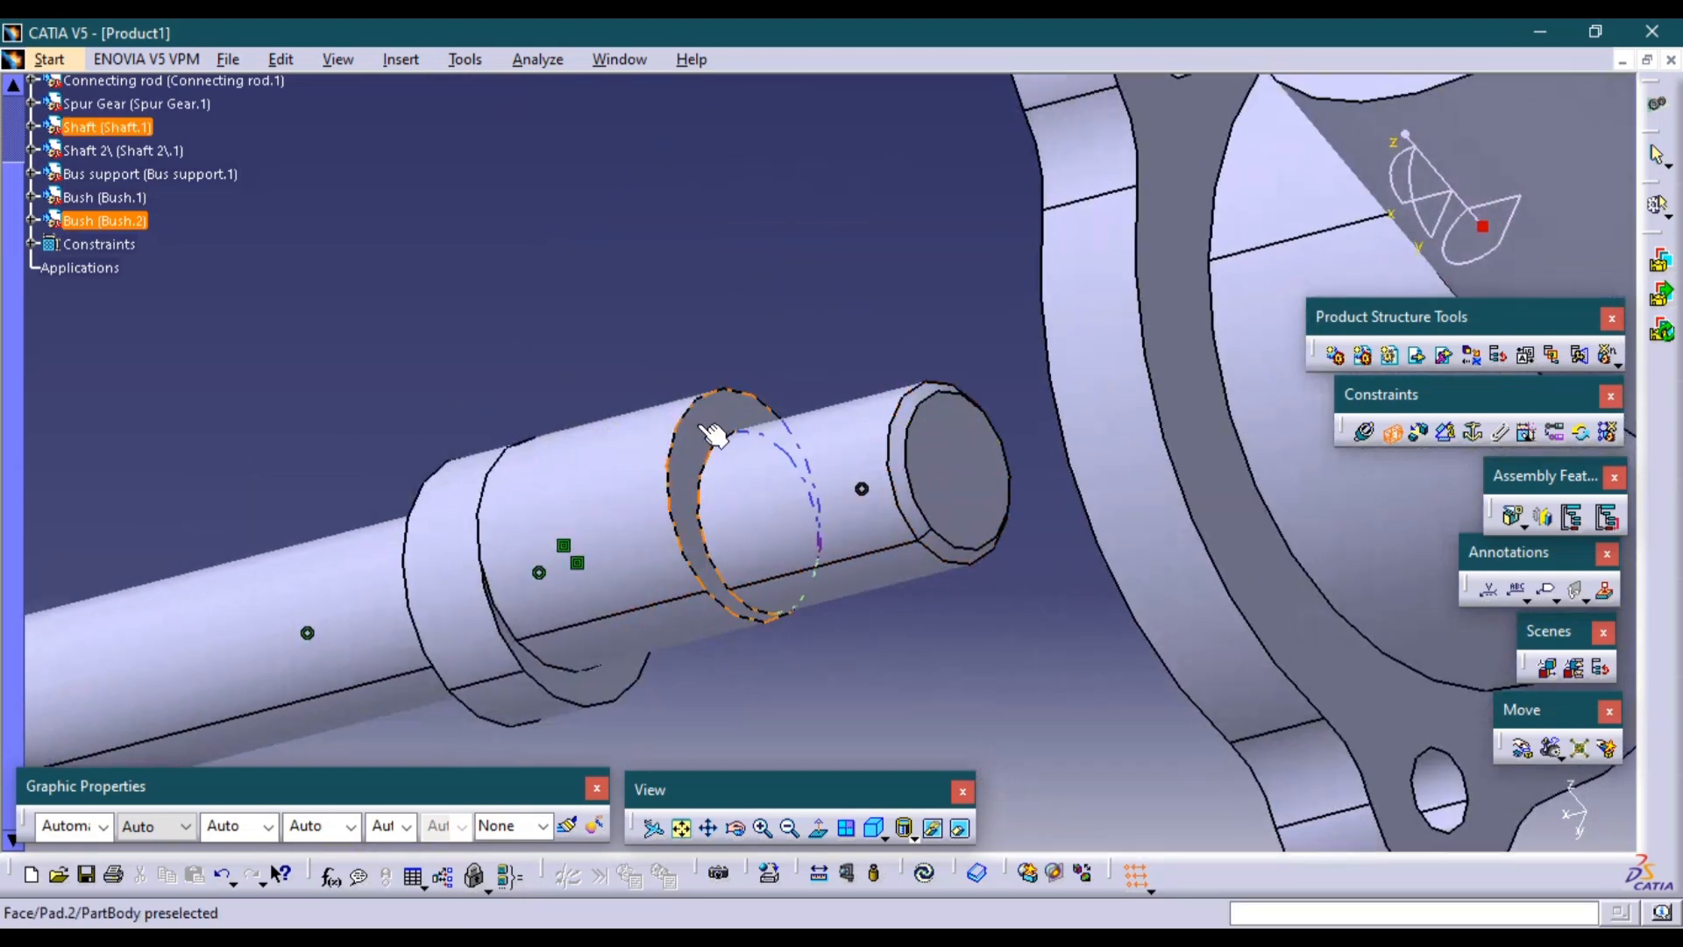
pyautogui.click(712, 433)
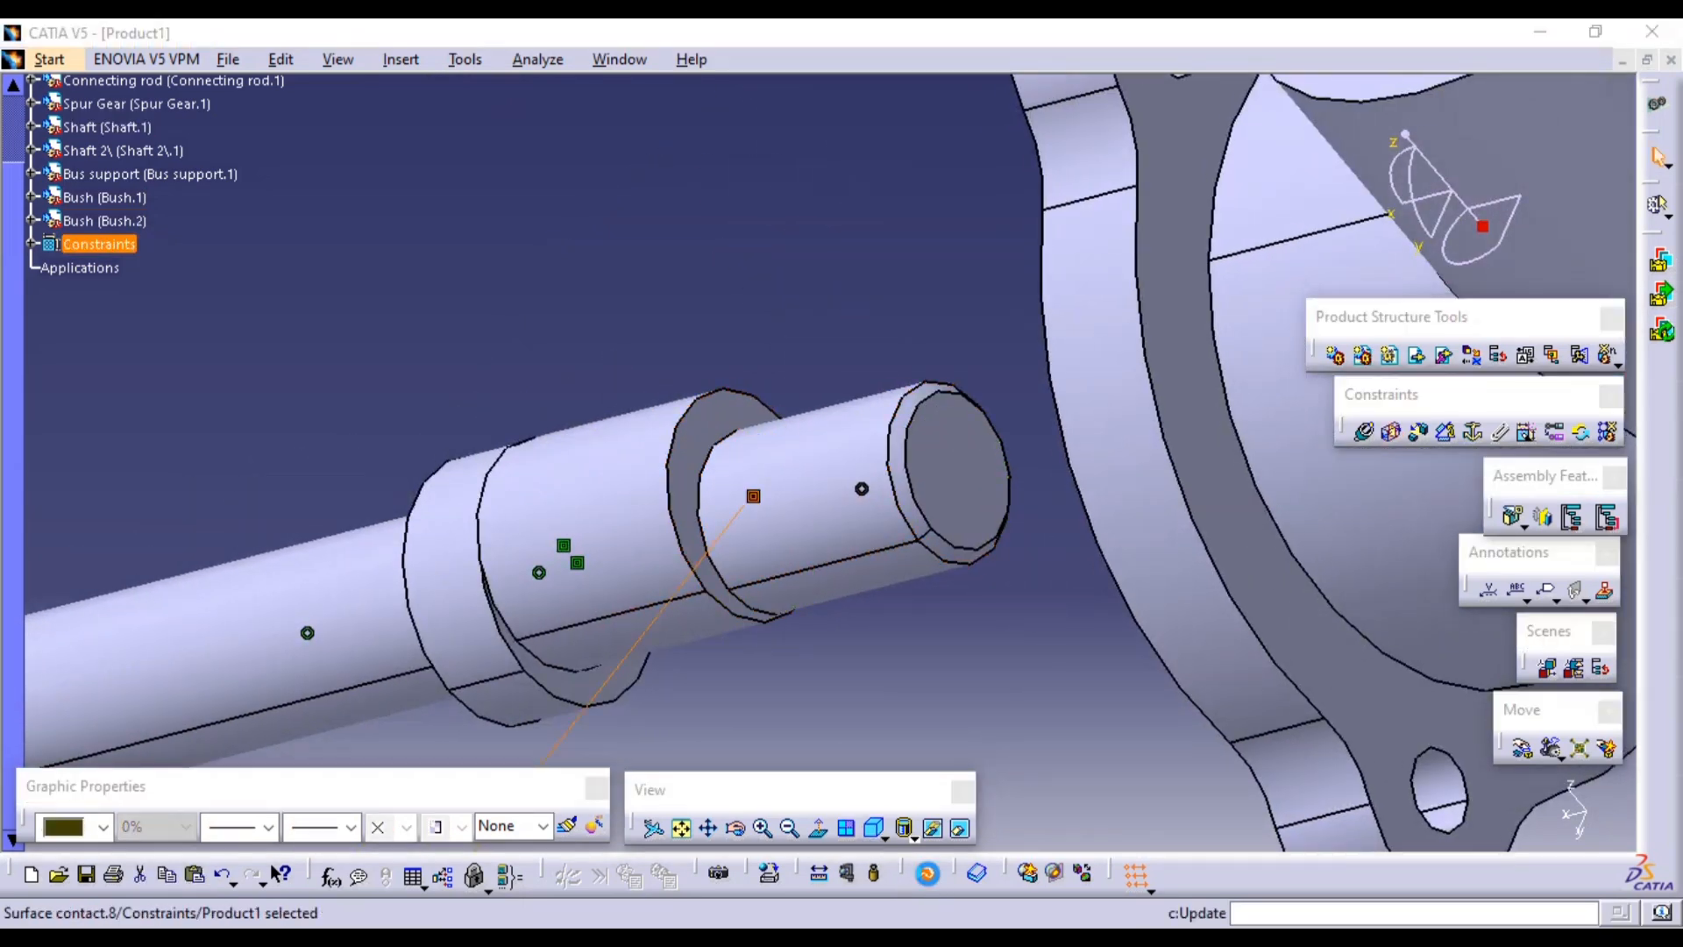
# Update the assembly to seat the second Bush against the Shaft 1 shoulder and restore the isometric view.
pyautogui.click(927, 874)
pyautogui.click(874, 837)
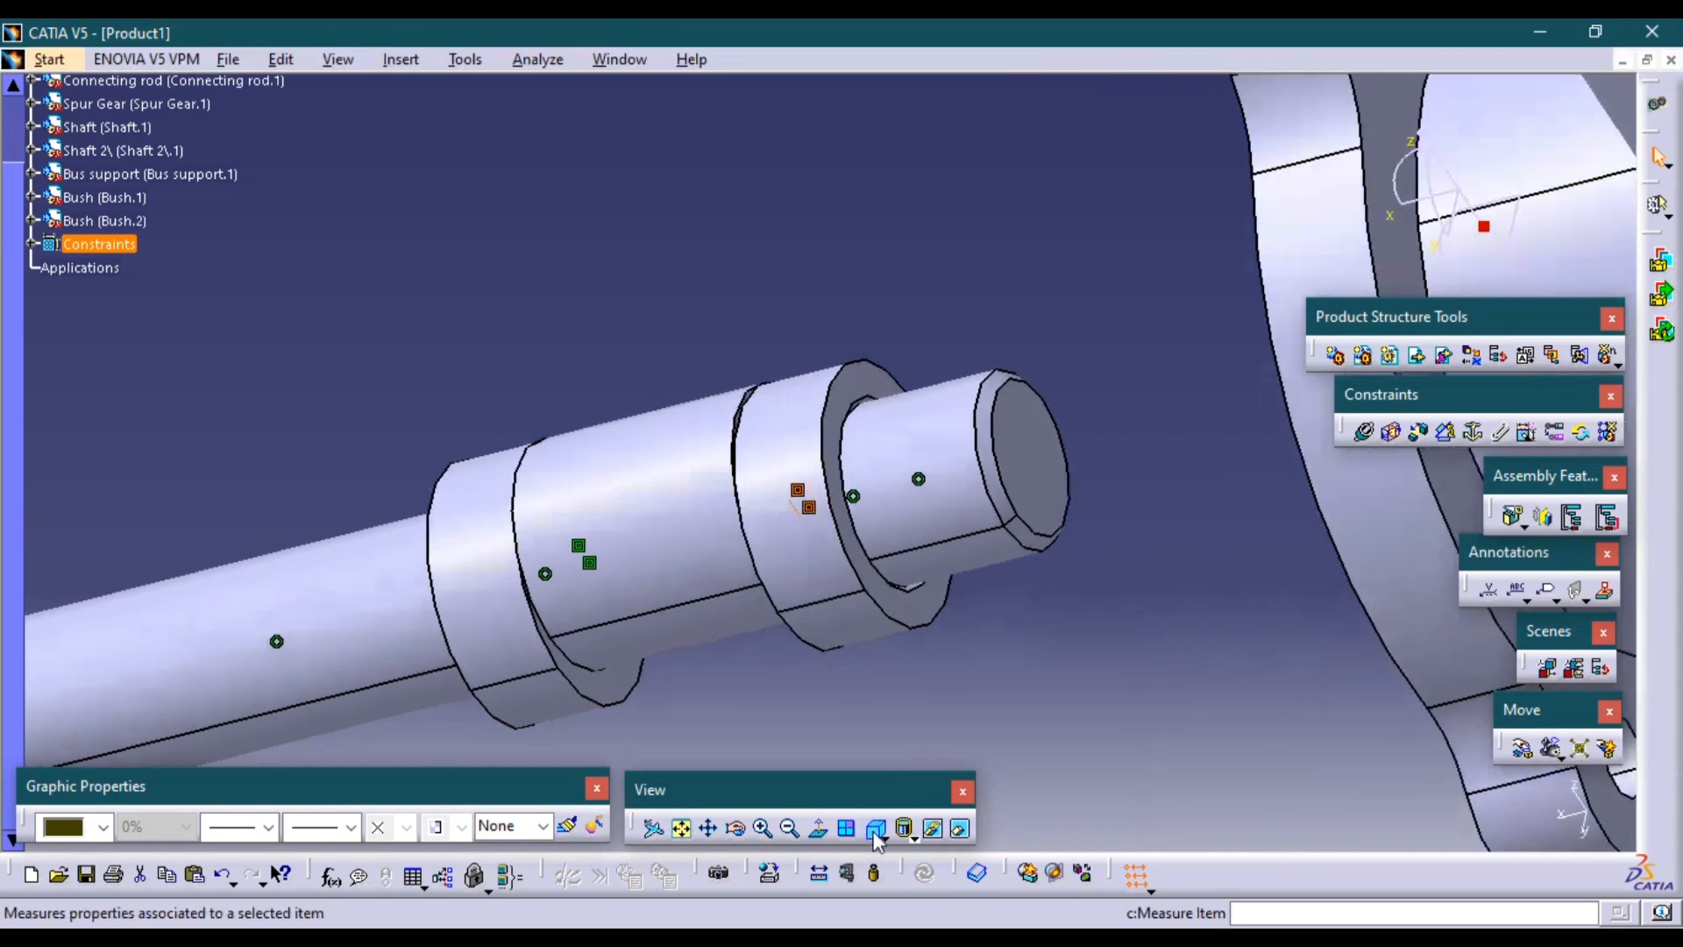
pyautogui.moveTo(1089, 696)
pyautogui.mouseDown(button='middle')
pyautogui.moveTo(1048, 605)
pyautogui.moveTo(1076, 671)
pyautogui.mouseUp(button='middle')
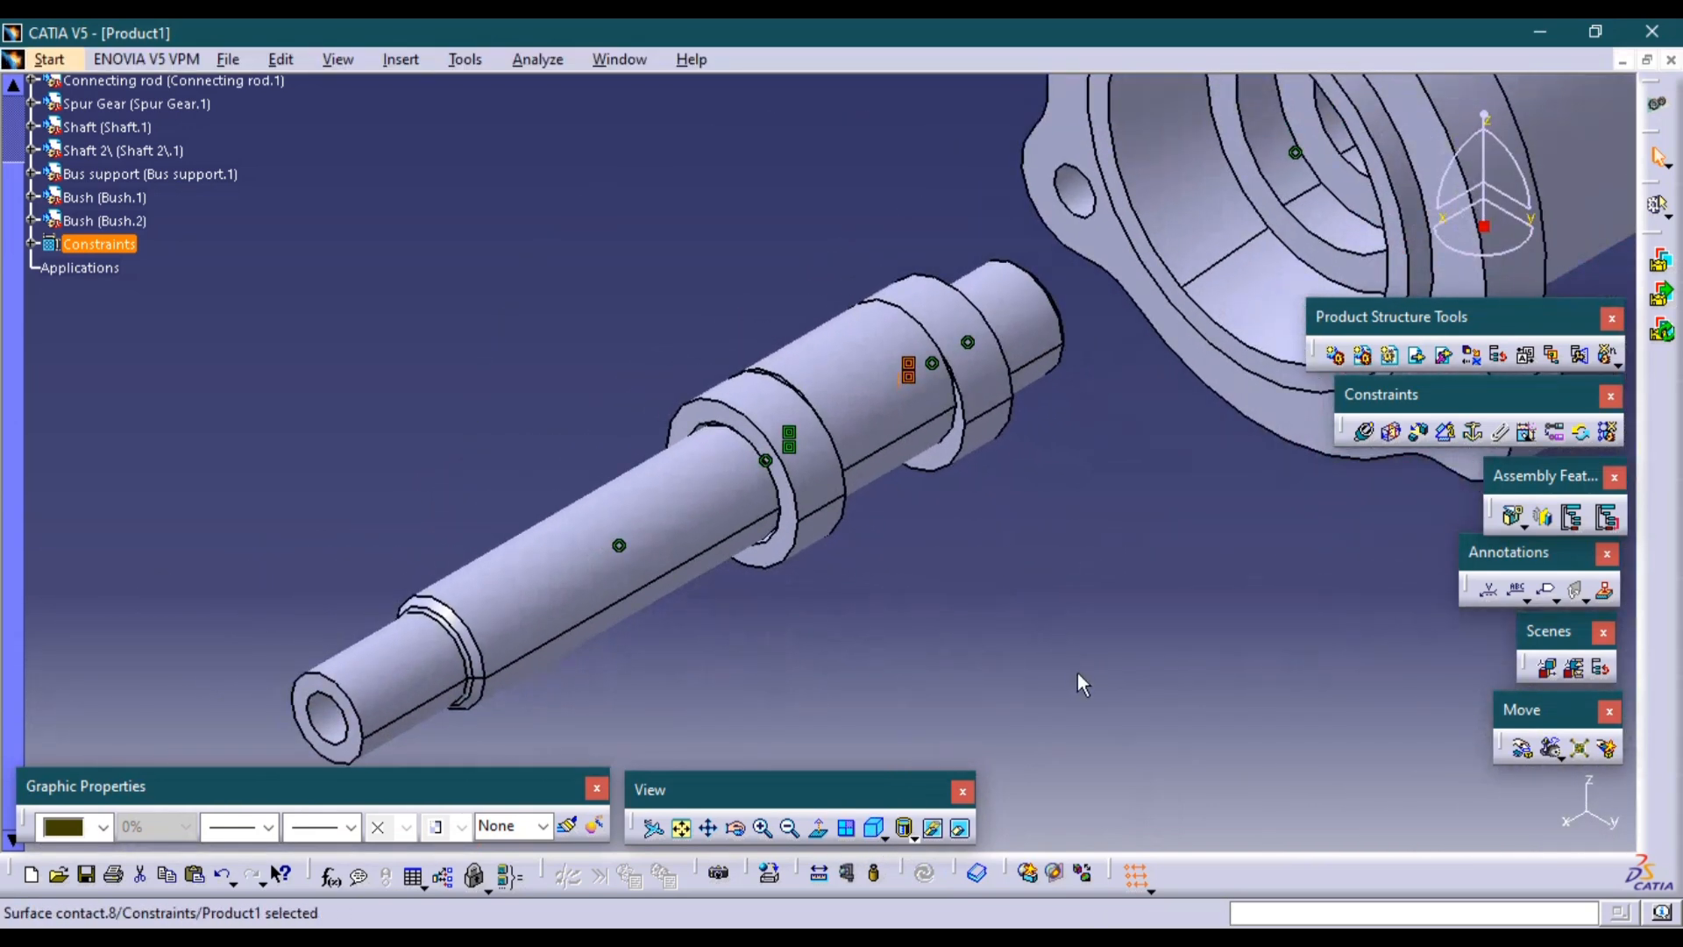
pyautogui.click(1050, 603)
pyautogui.moveTo(1050, 608); pyautogui.dragTo(1049, 657, button='middle')
# Check the drawing's parts list for the next part and insert the existing Cap cover part into Product1 with positioning.
pyautogui.hotkey('alt', 'Tab')
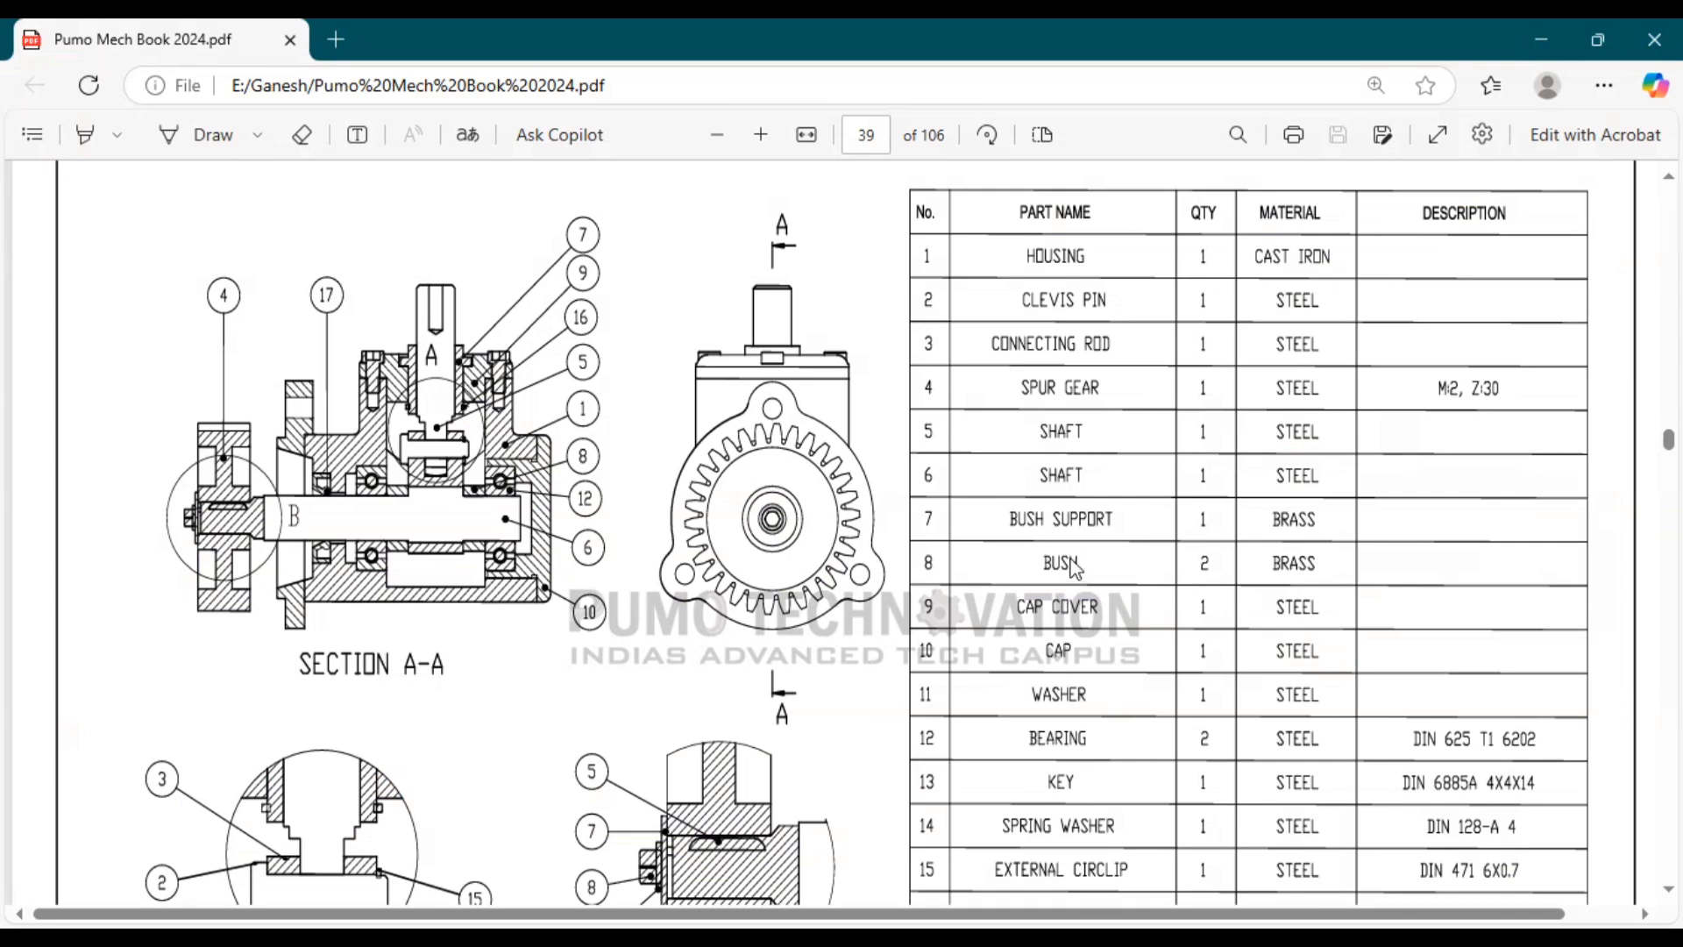
pyautogui.hotkey('alt', 'Tab')
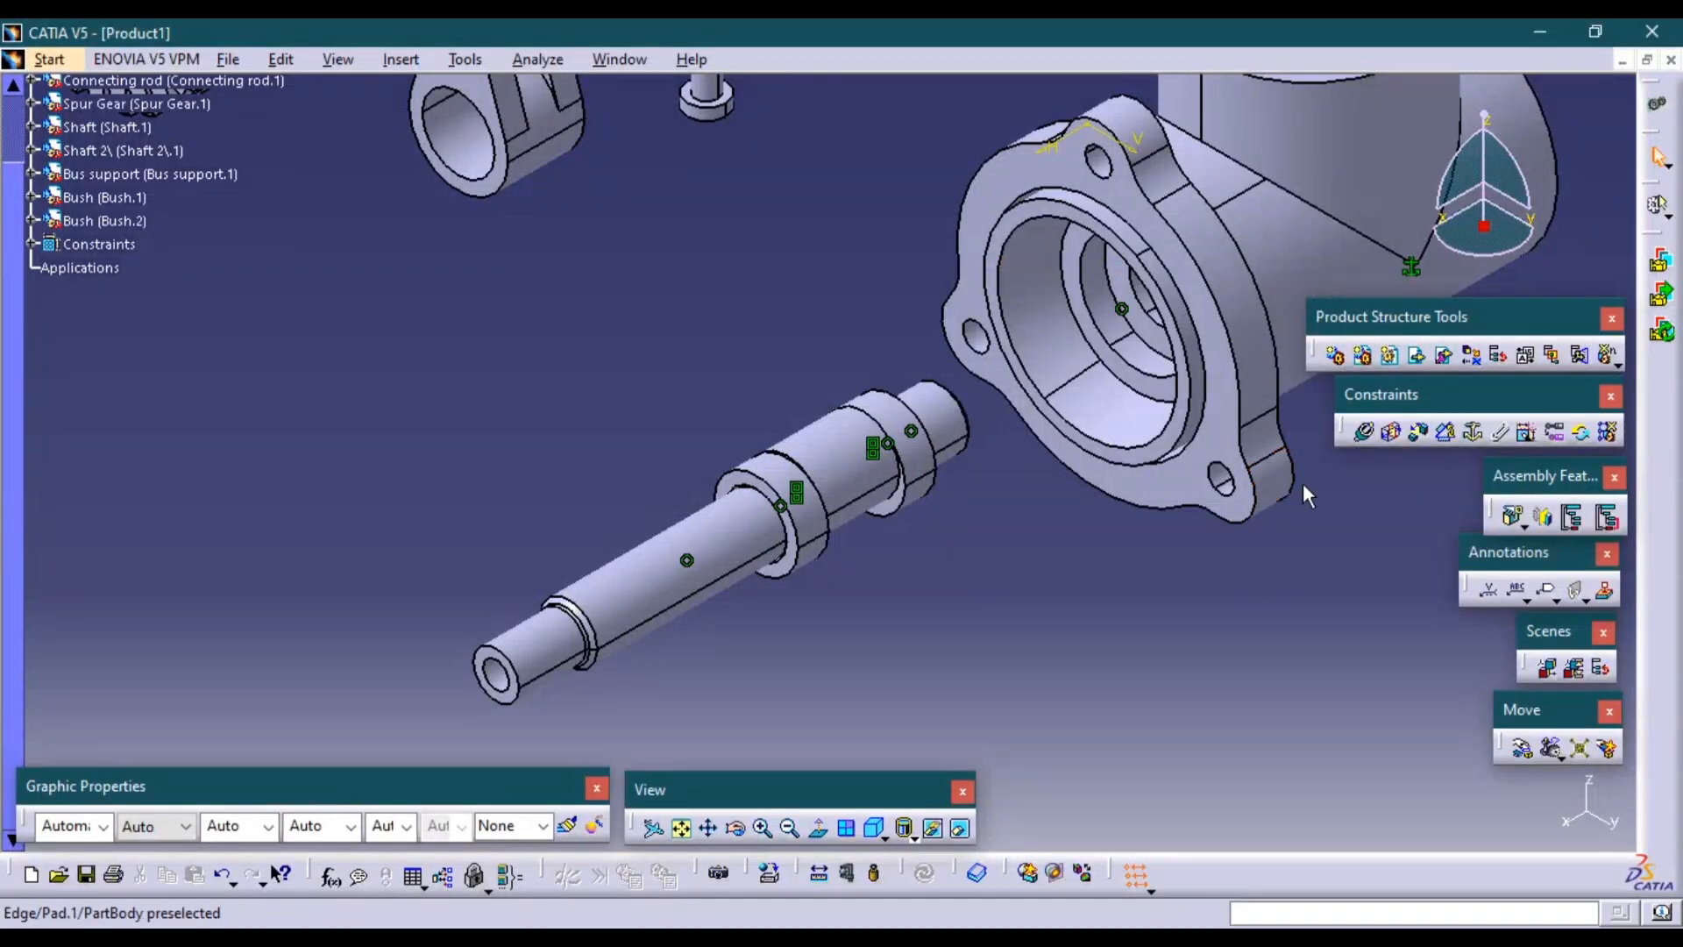
pyautogui.click(1415, 354)
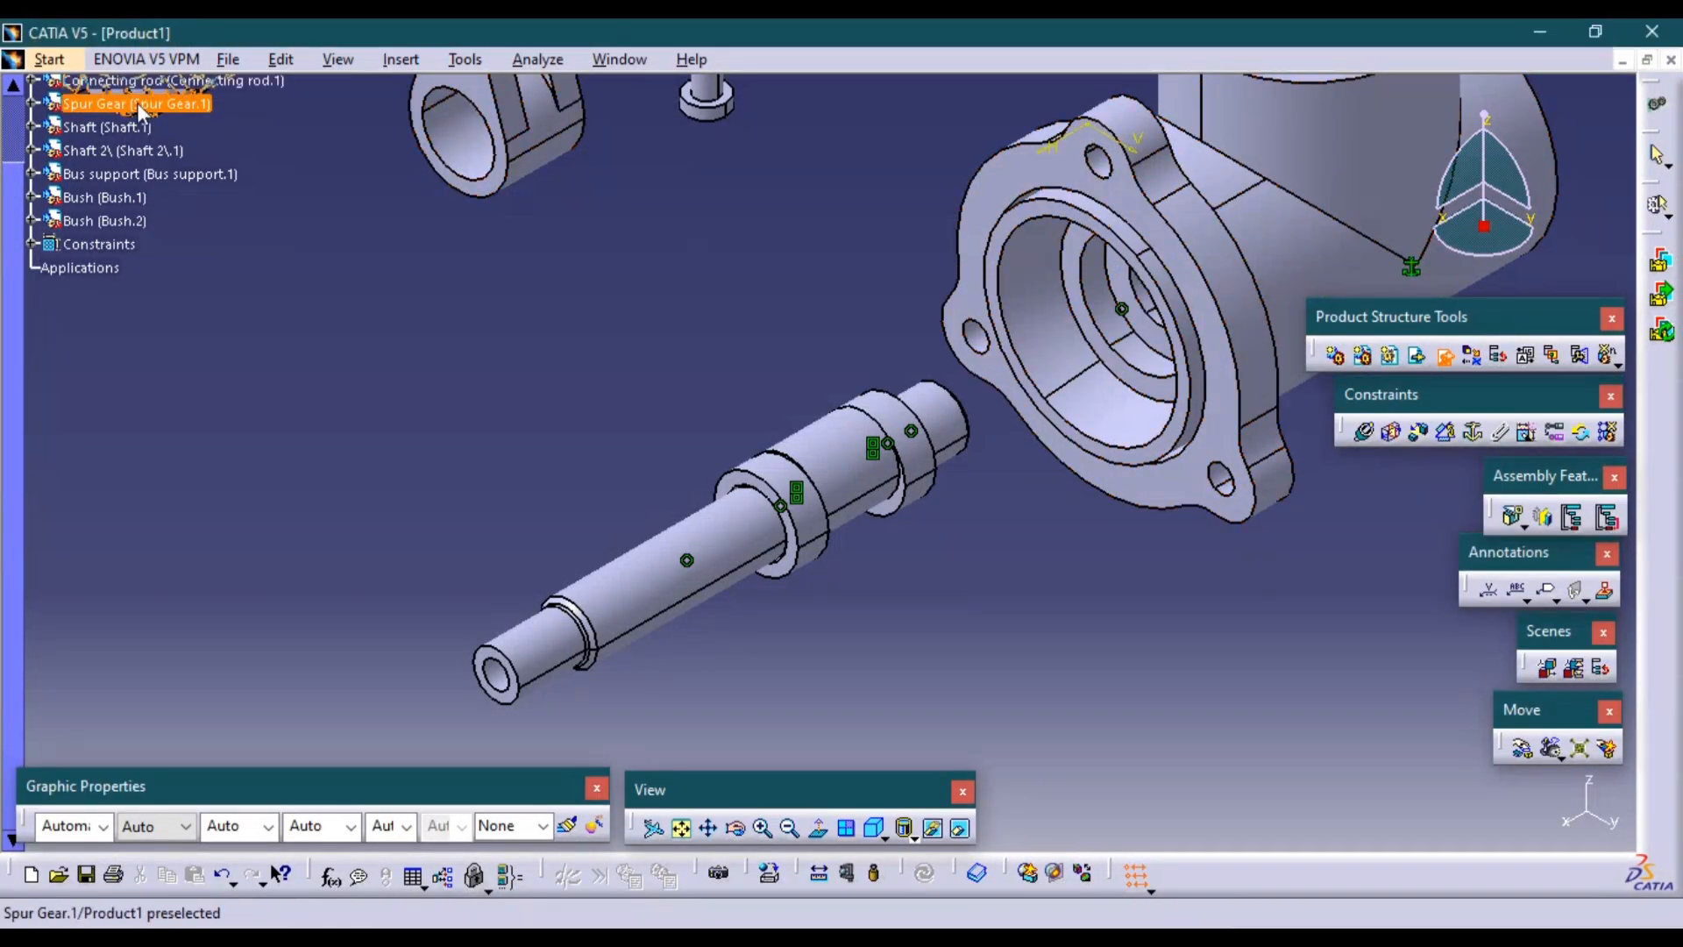
pyautogui.scroll(3, 63, 93)
pyautogui.click(54, 89)
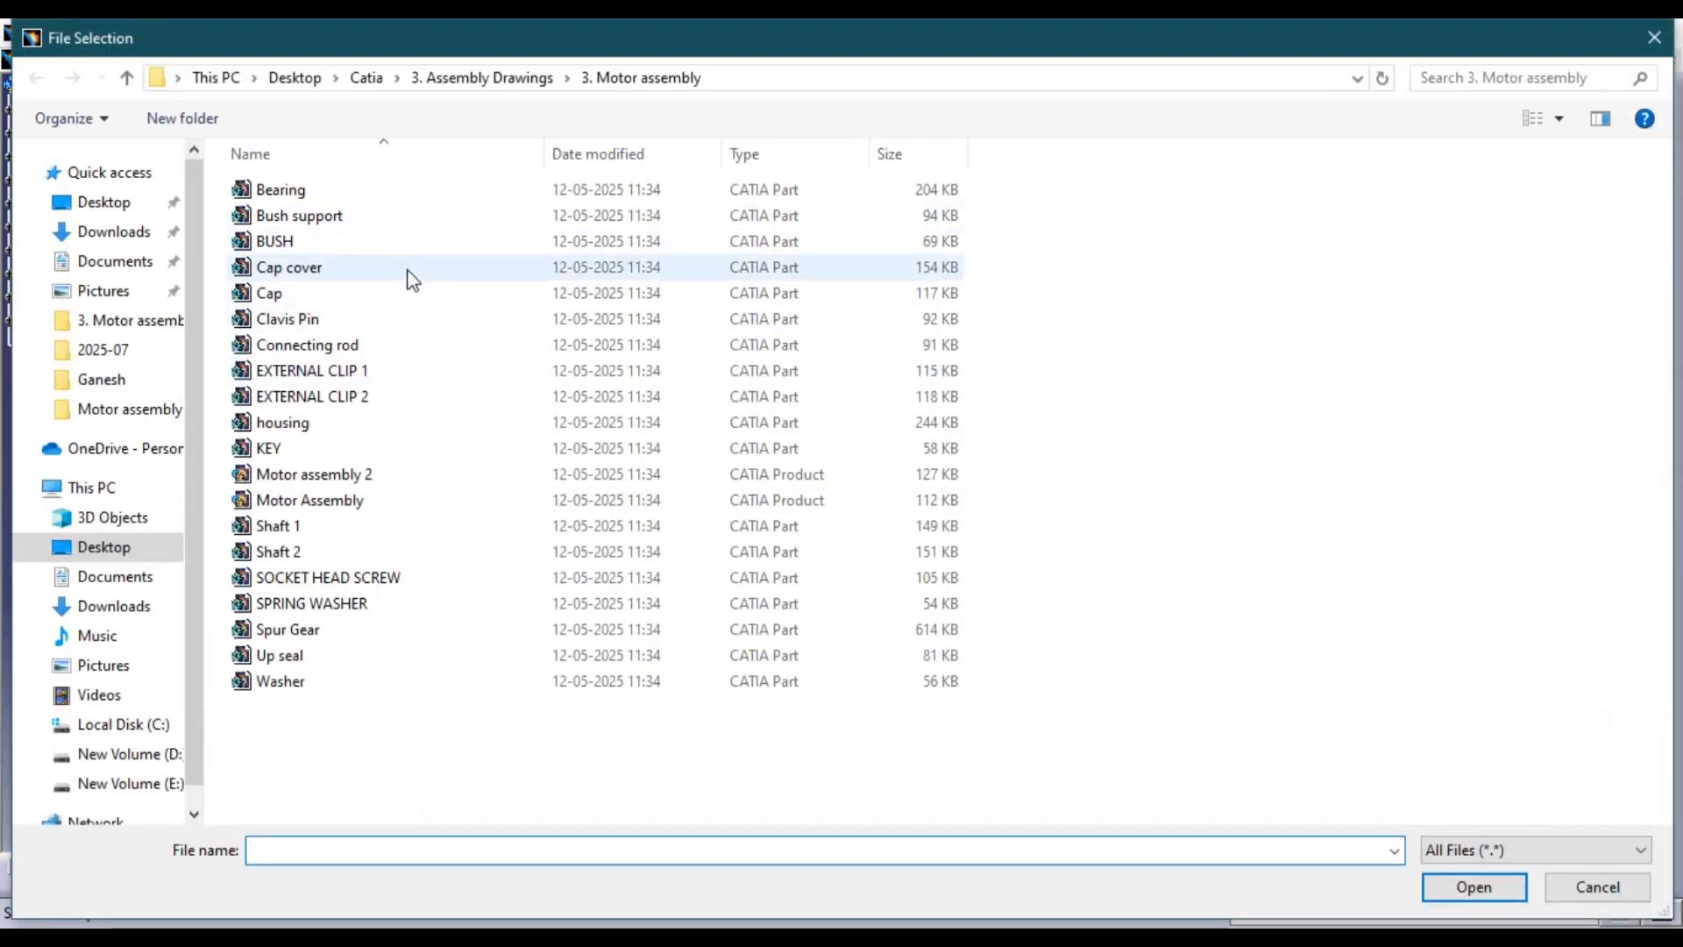
pyautogui.doubleClick(408, 268)
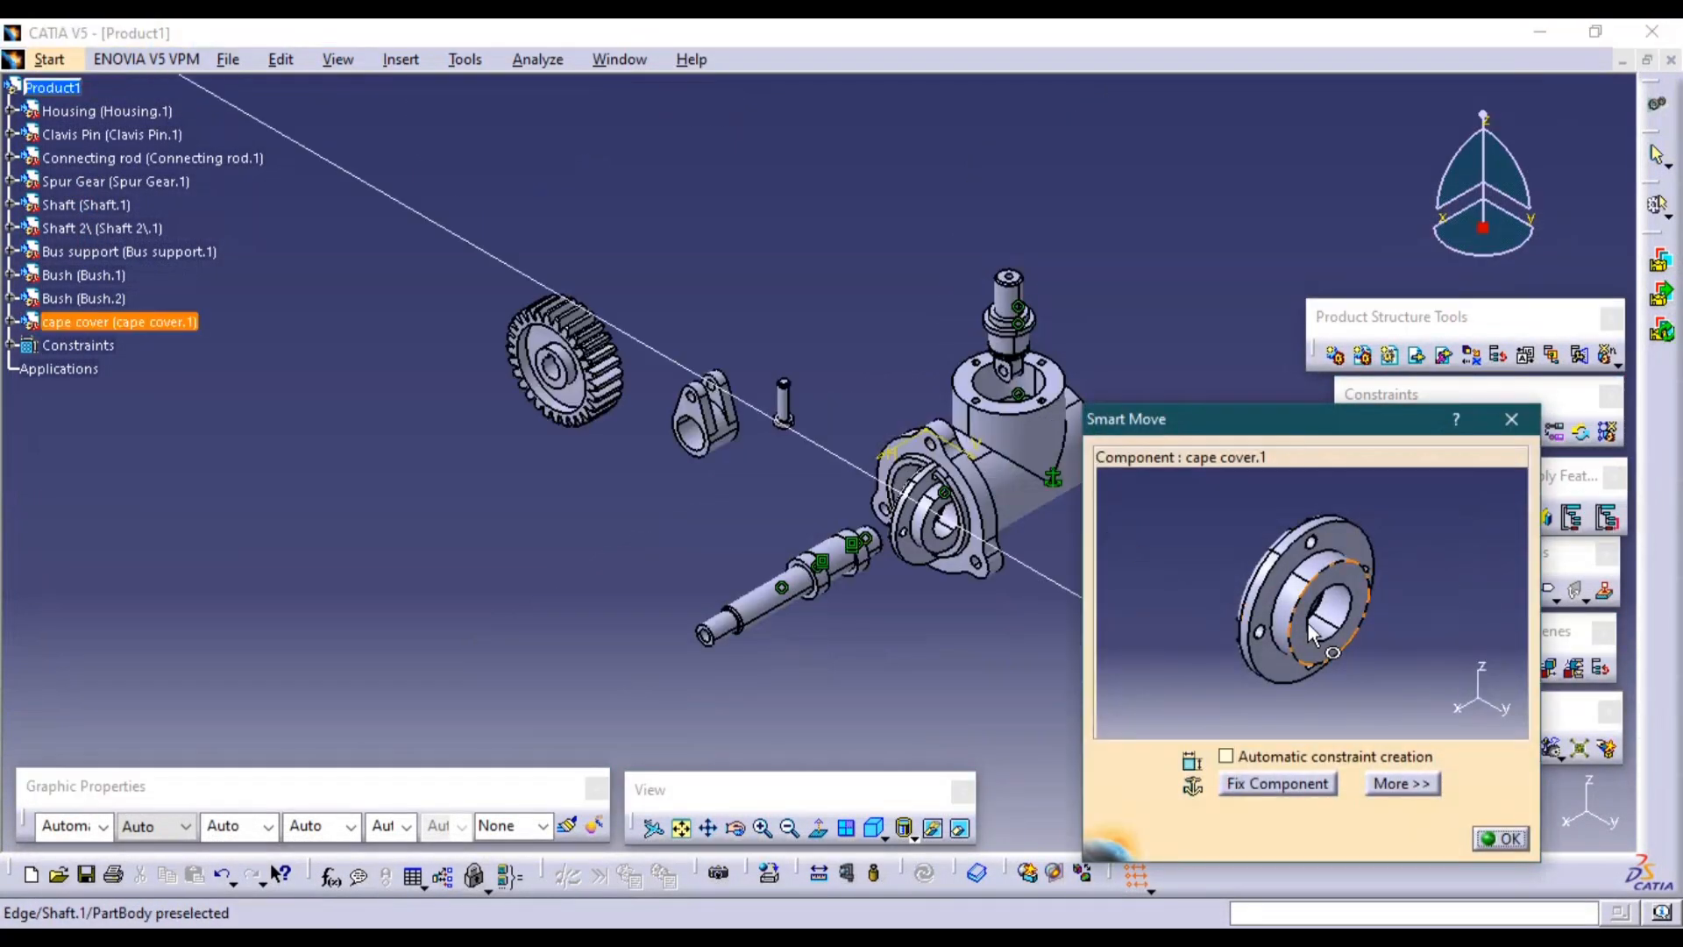
# Move the cap cover clear of the housing to the open space above the clevis pin and finish its placement.
pyautogui.click(1277, 665)
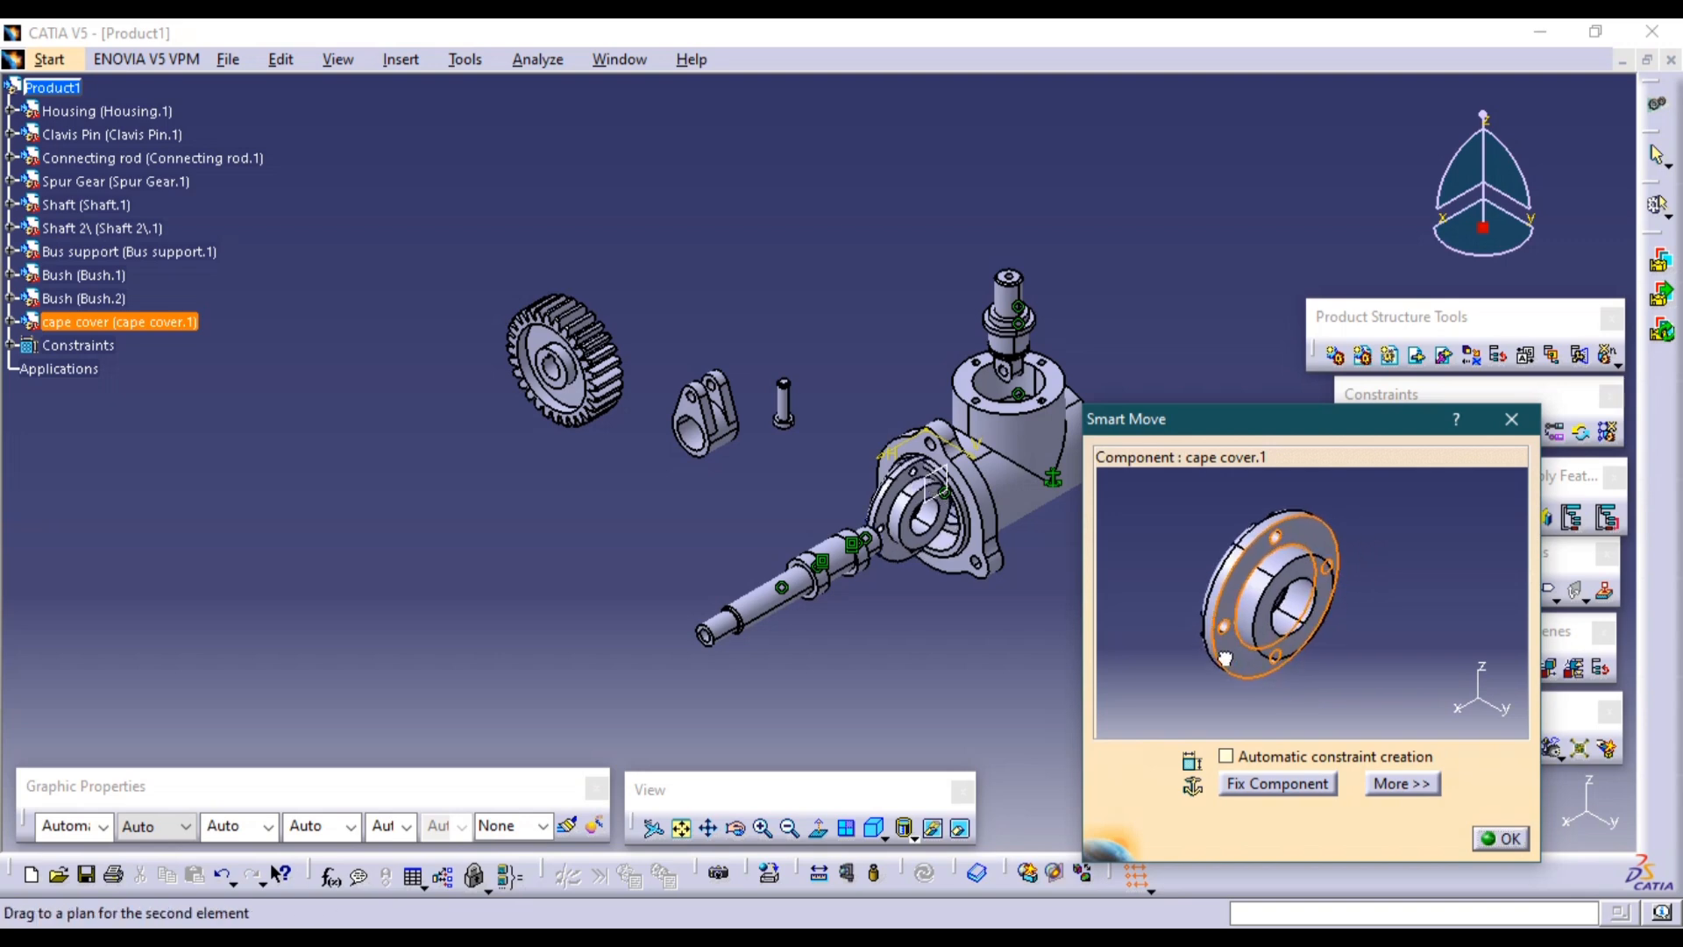
pyautogui.moveTo(1146, 373); pyautogui.dragTo(1216, 354)
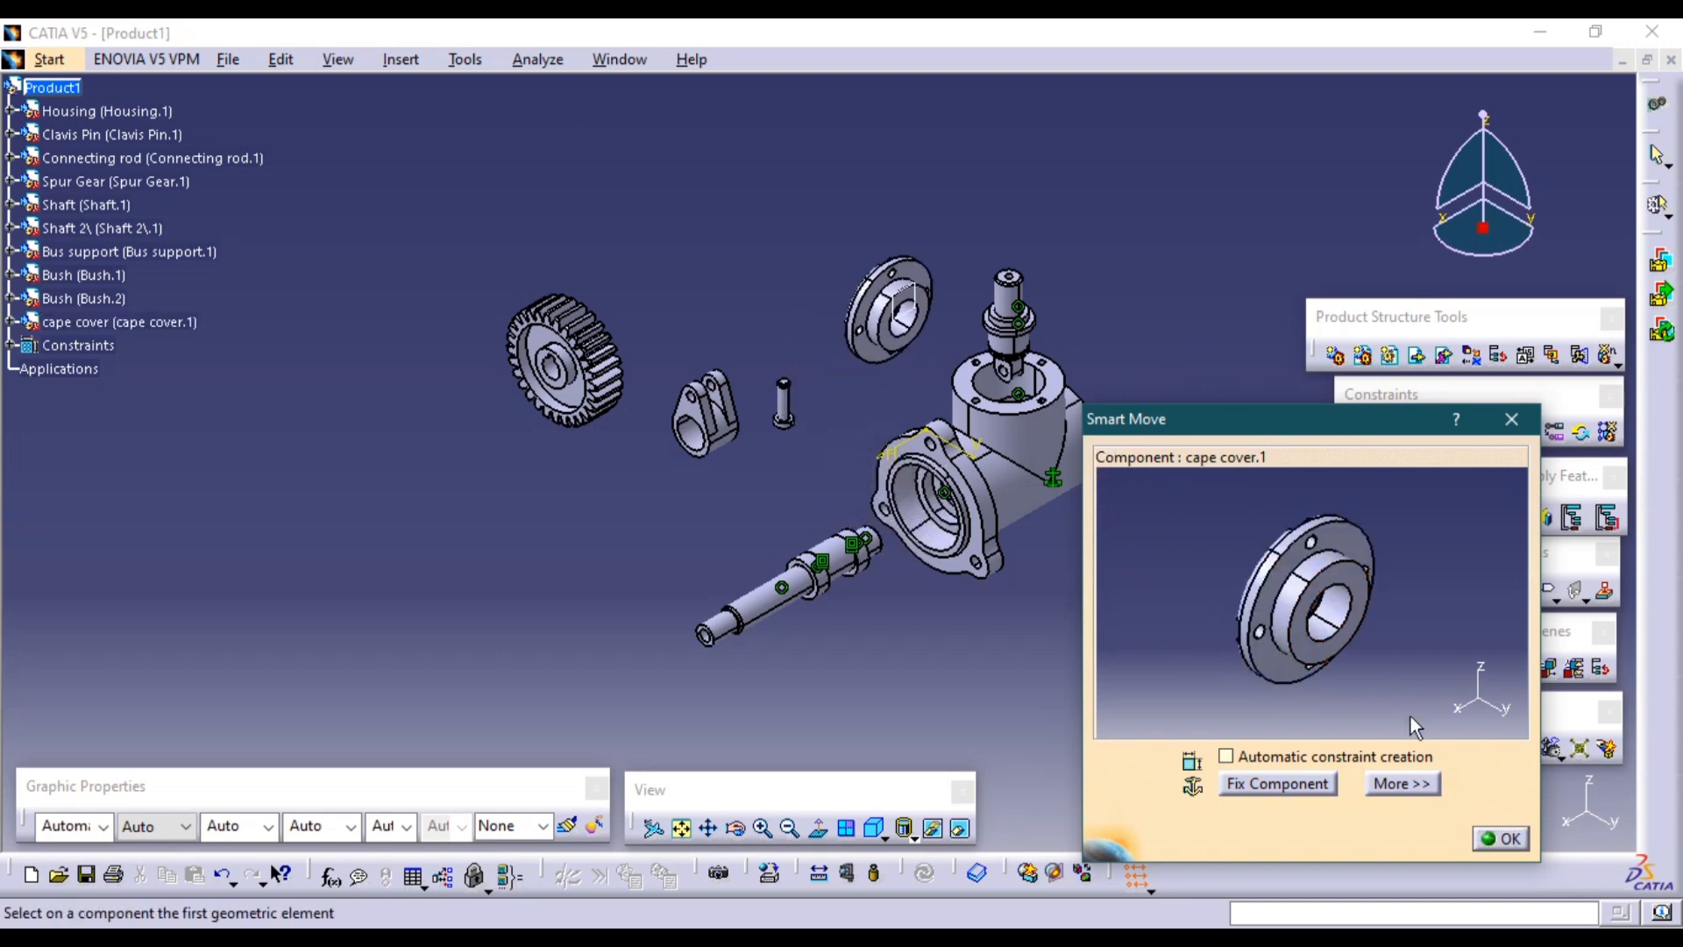
pyautogui.click(1487, 839)
# Add a coincidence constraint between the front-left screw hole axis in the housing's upper flange and a cap cover hole axis.
pyautogui.moveTo(1017, 517); pyautogui.dragTo(810, 489, button='middle')
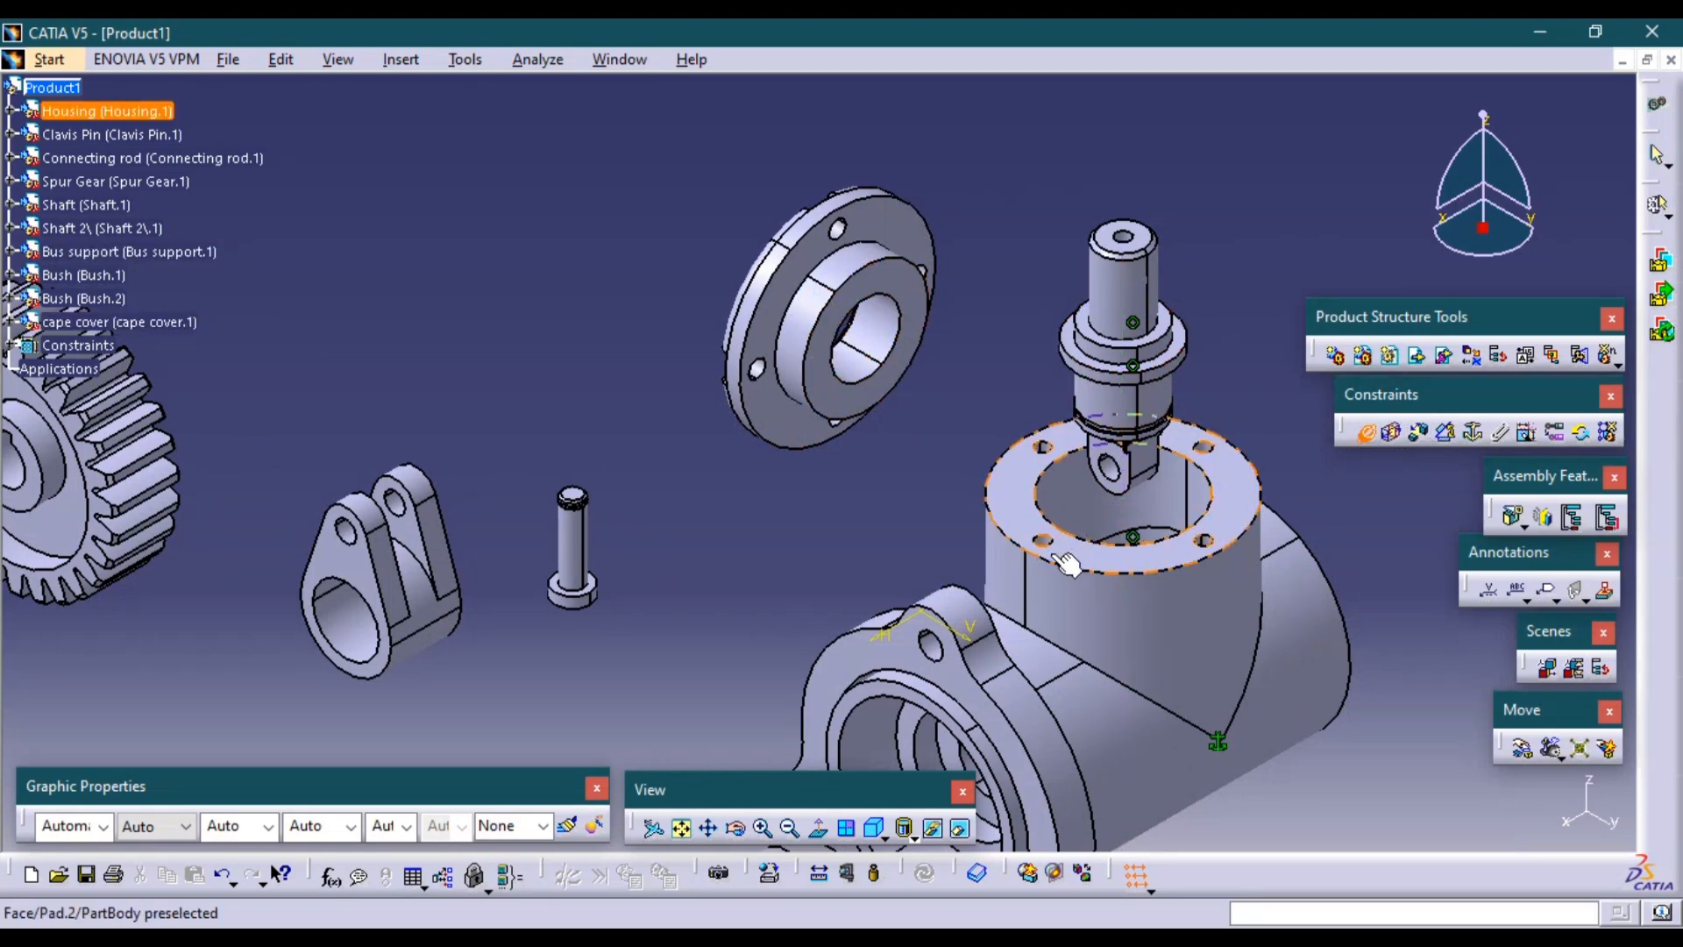
pyautogui.moveTo(1055, 556); pyautogui.dragTo(850, 468, button='middle')
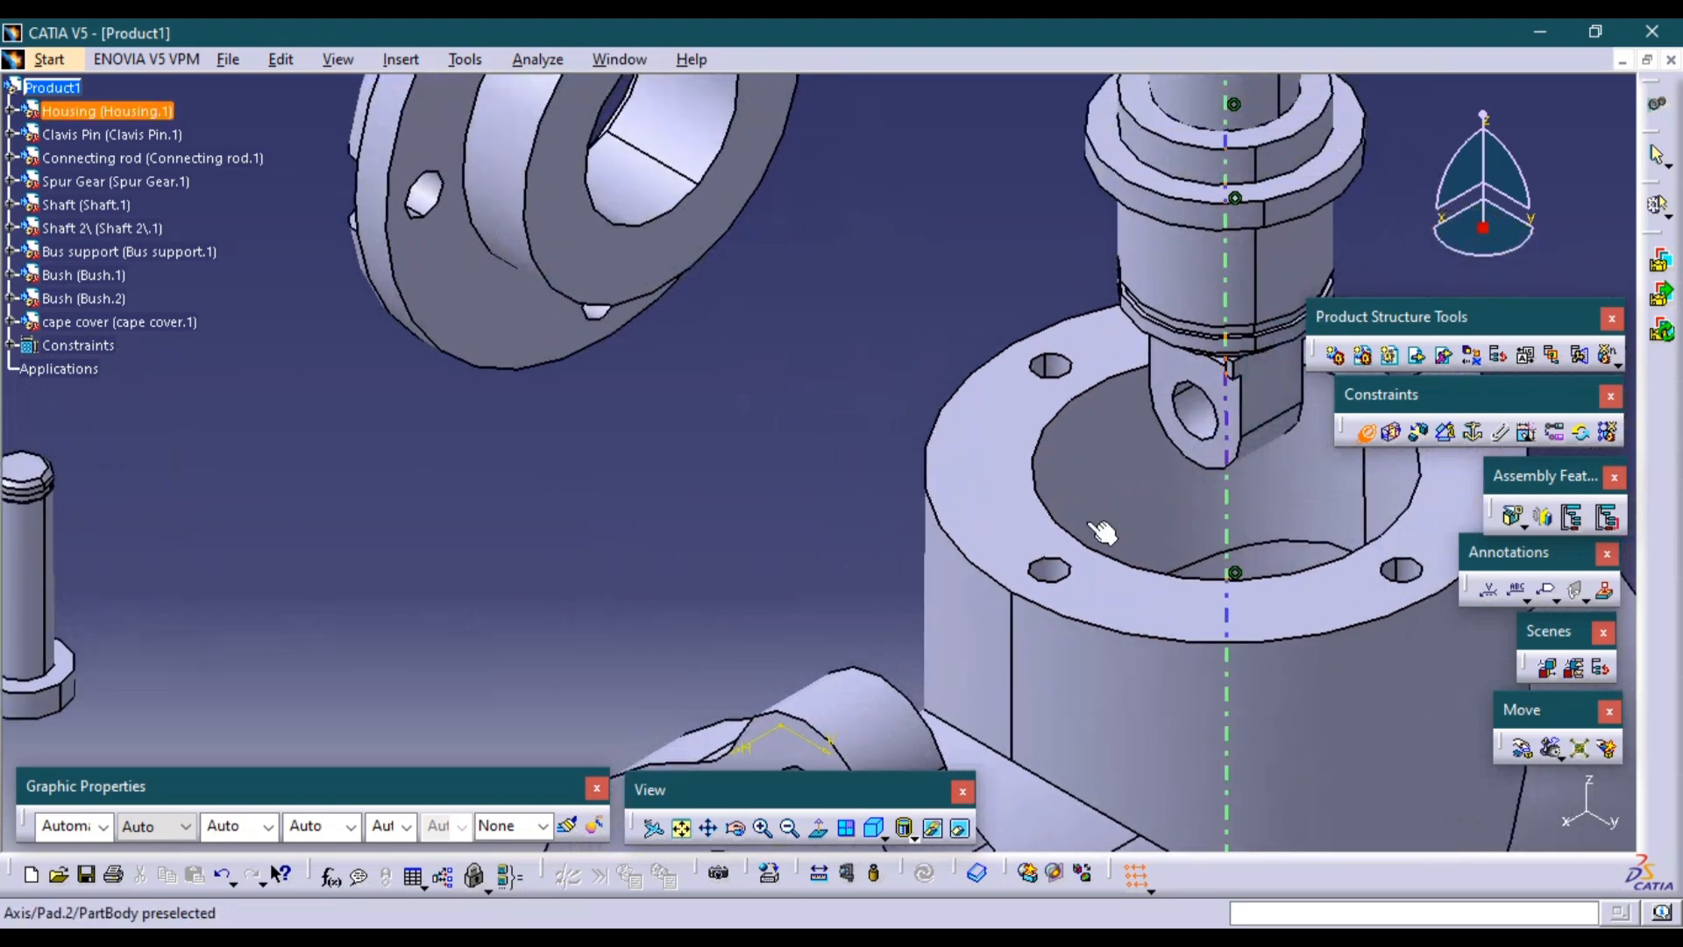
pyautogui.click(1056, 572)
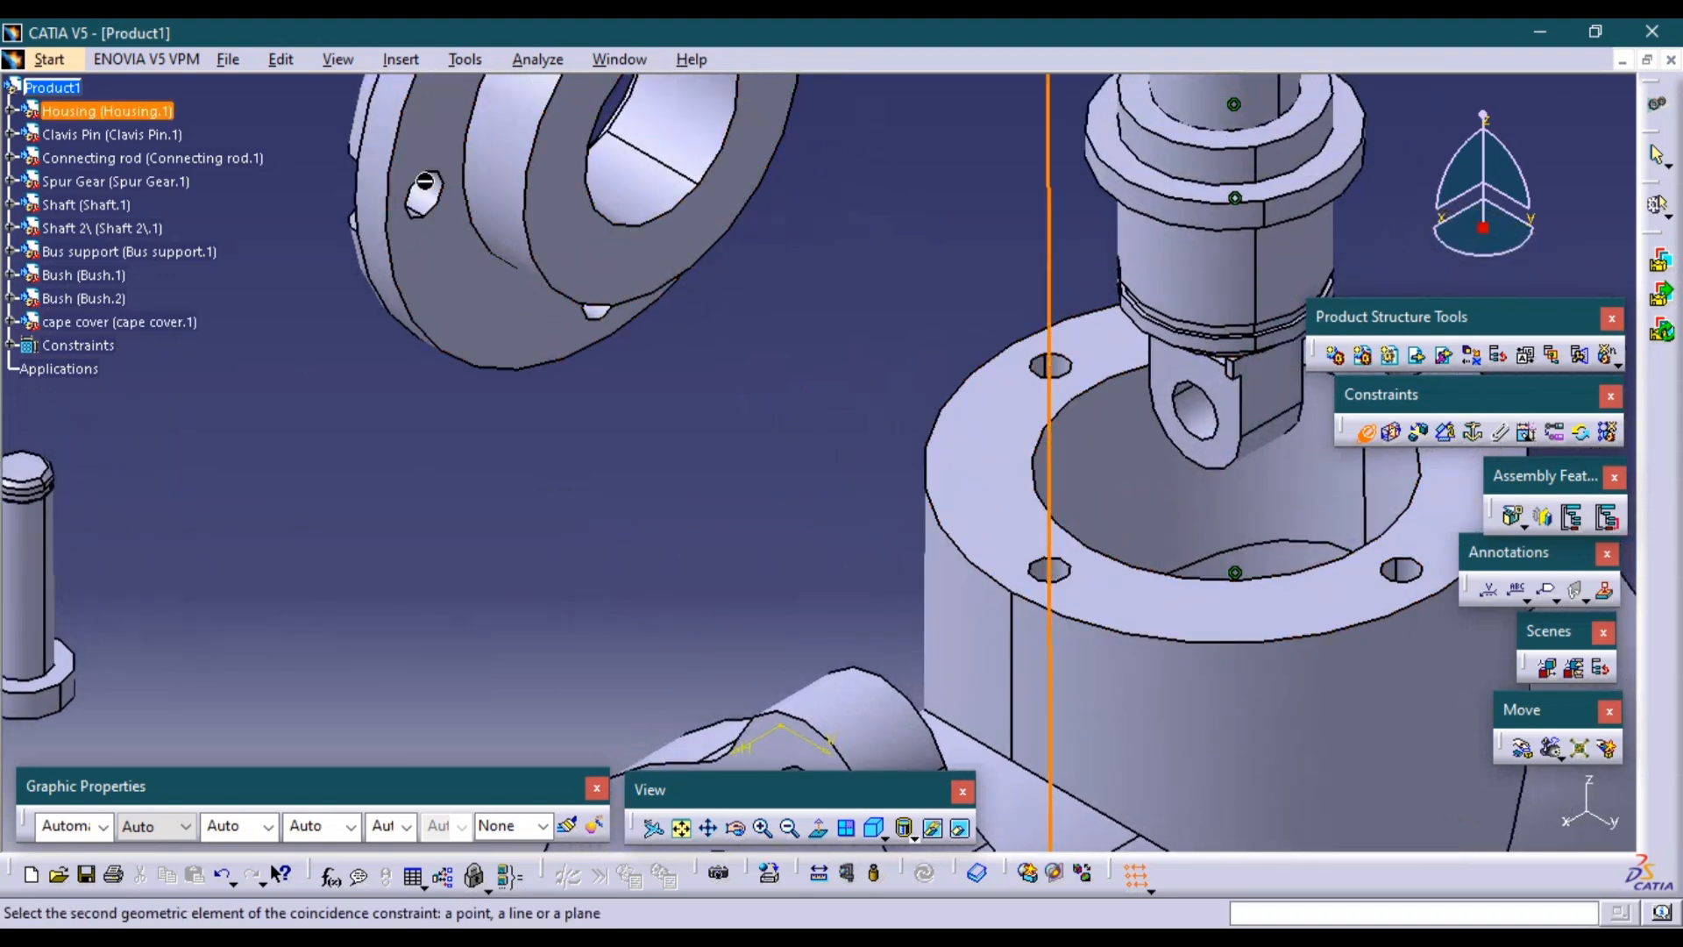
pyautogui.click(424, 195)
pyautogui.moveTo(698, 336); pyautogui.dragTo(557, 564, button='middle')
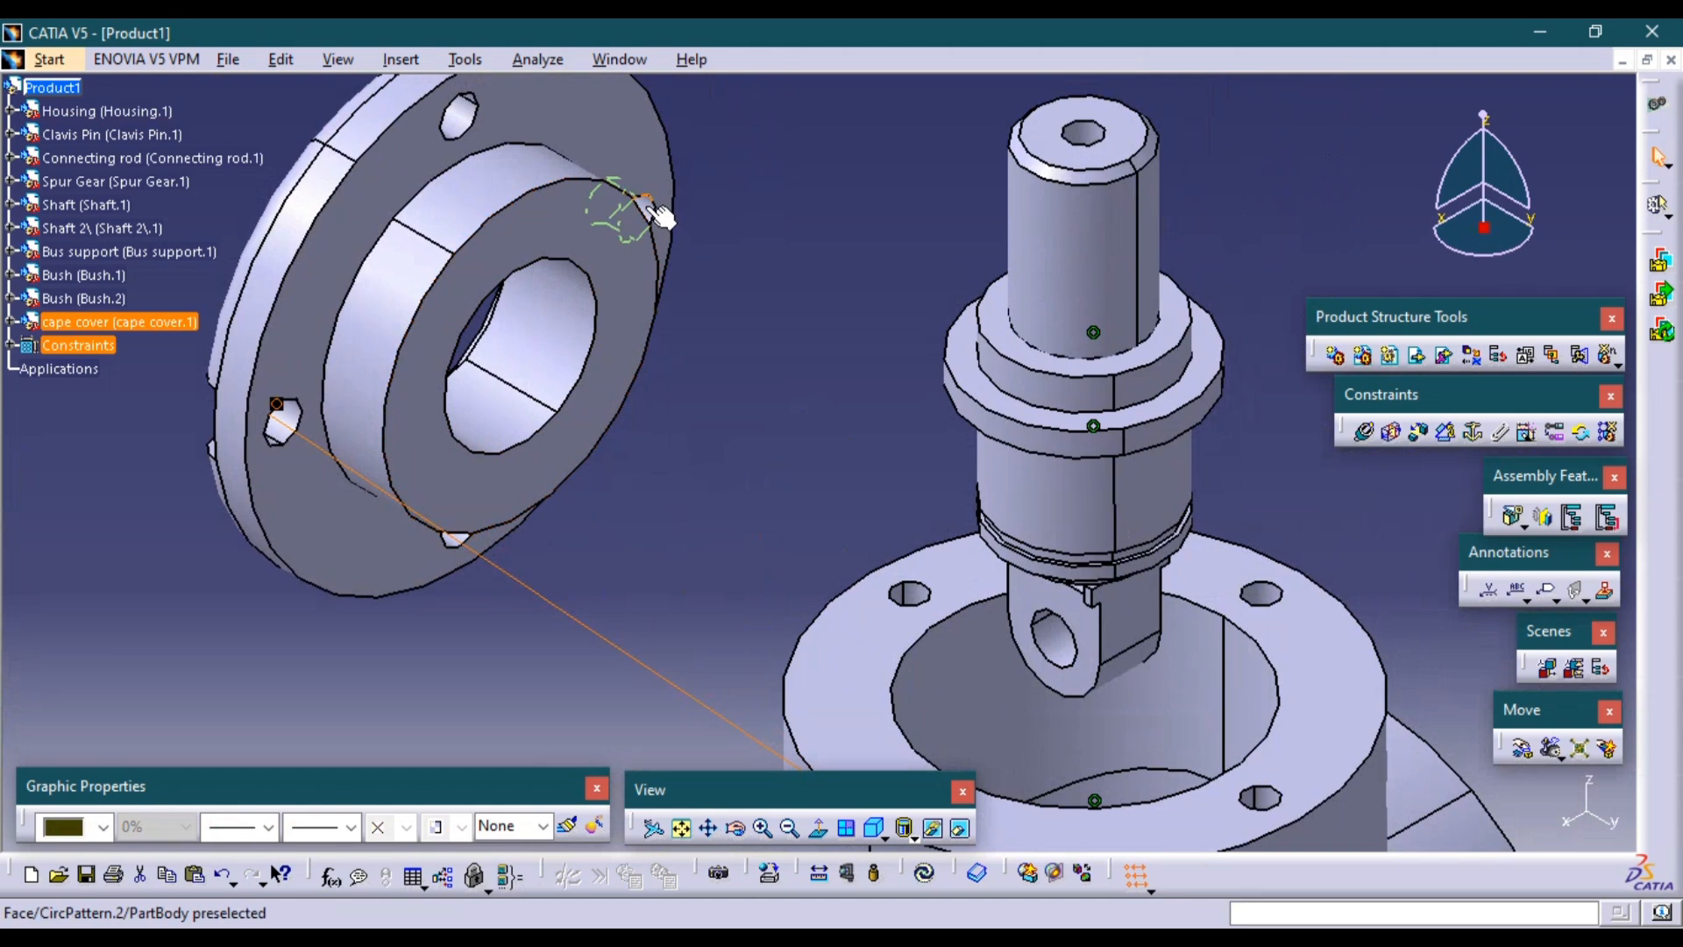
# Add a coincidence constraint between the diagonally opposite screw hole axis in the housing's upper flange and the opposite cap cover hole.
pyautogui.click(1363, 434)
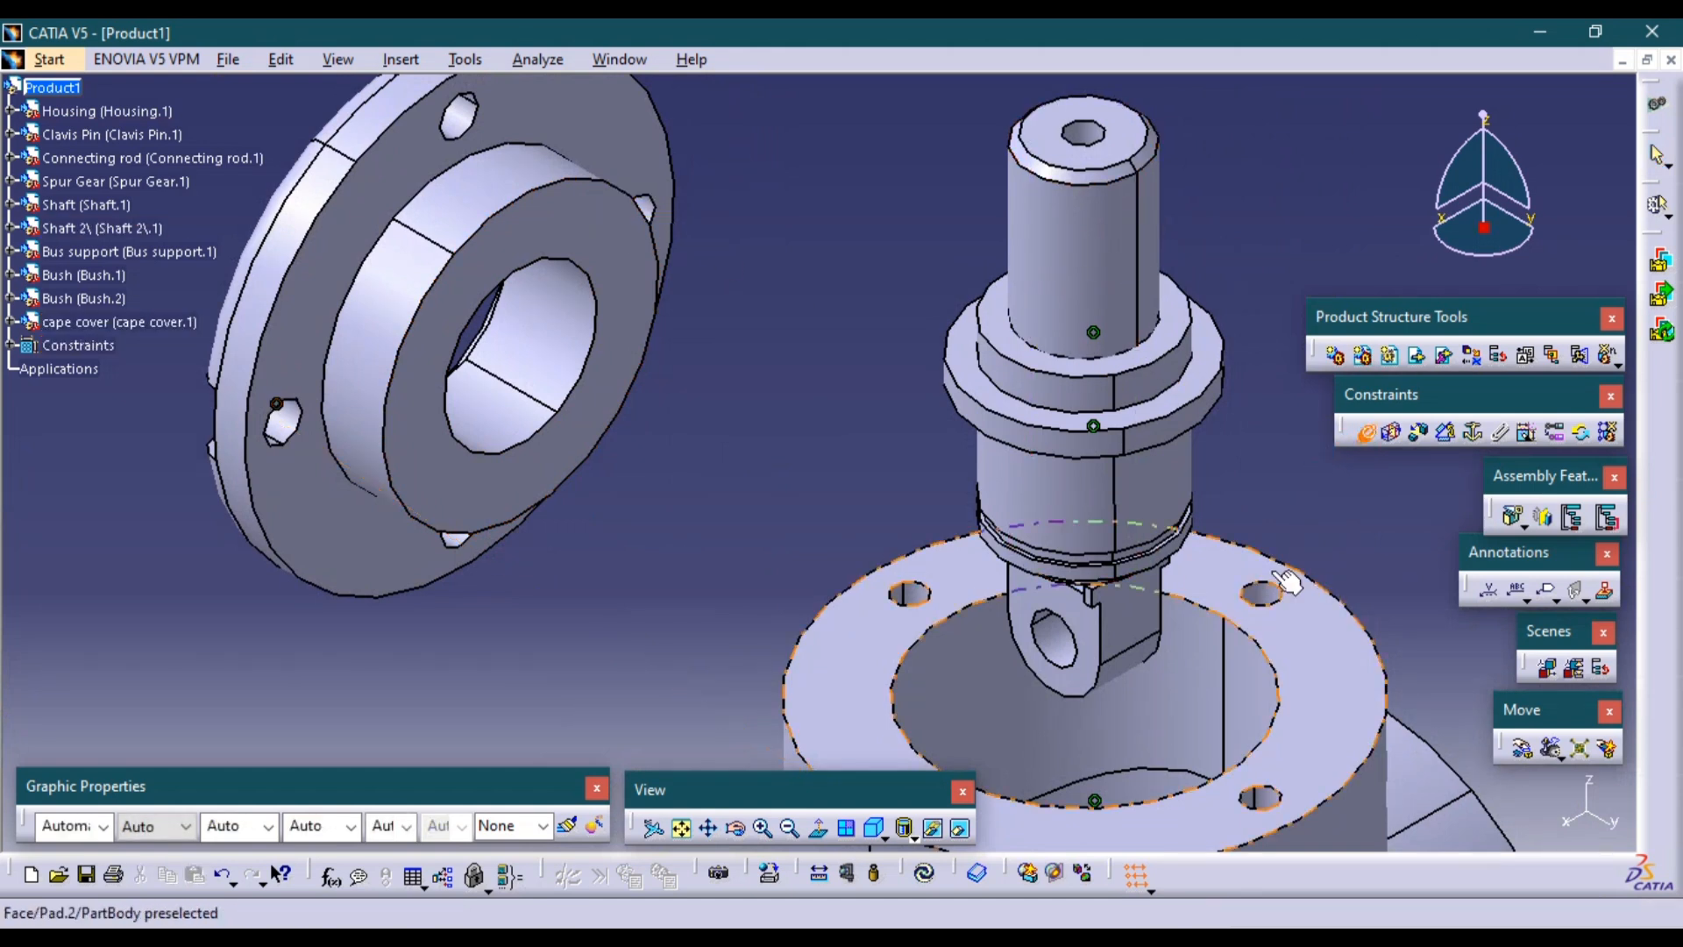
pyautogui.click(1262, 596)
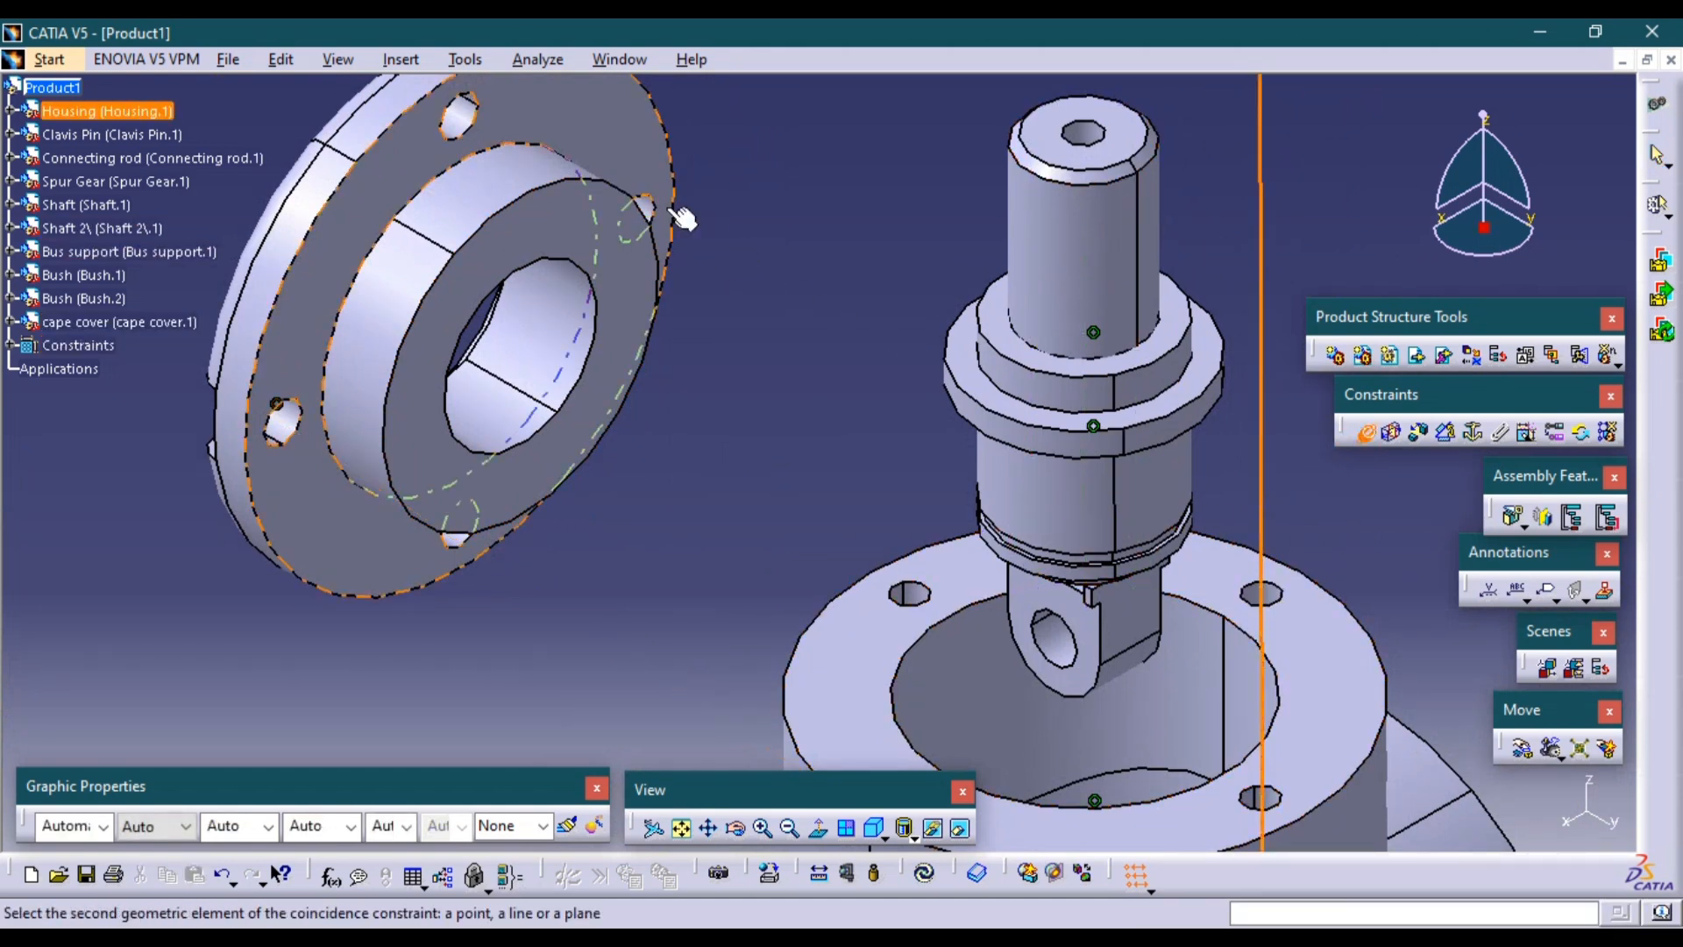
pyautogui.click(646, 208)
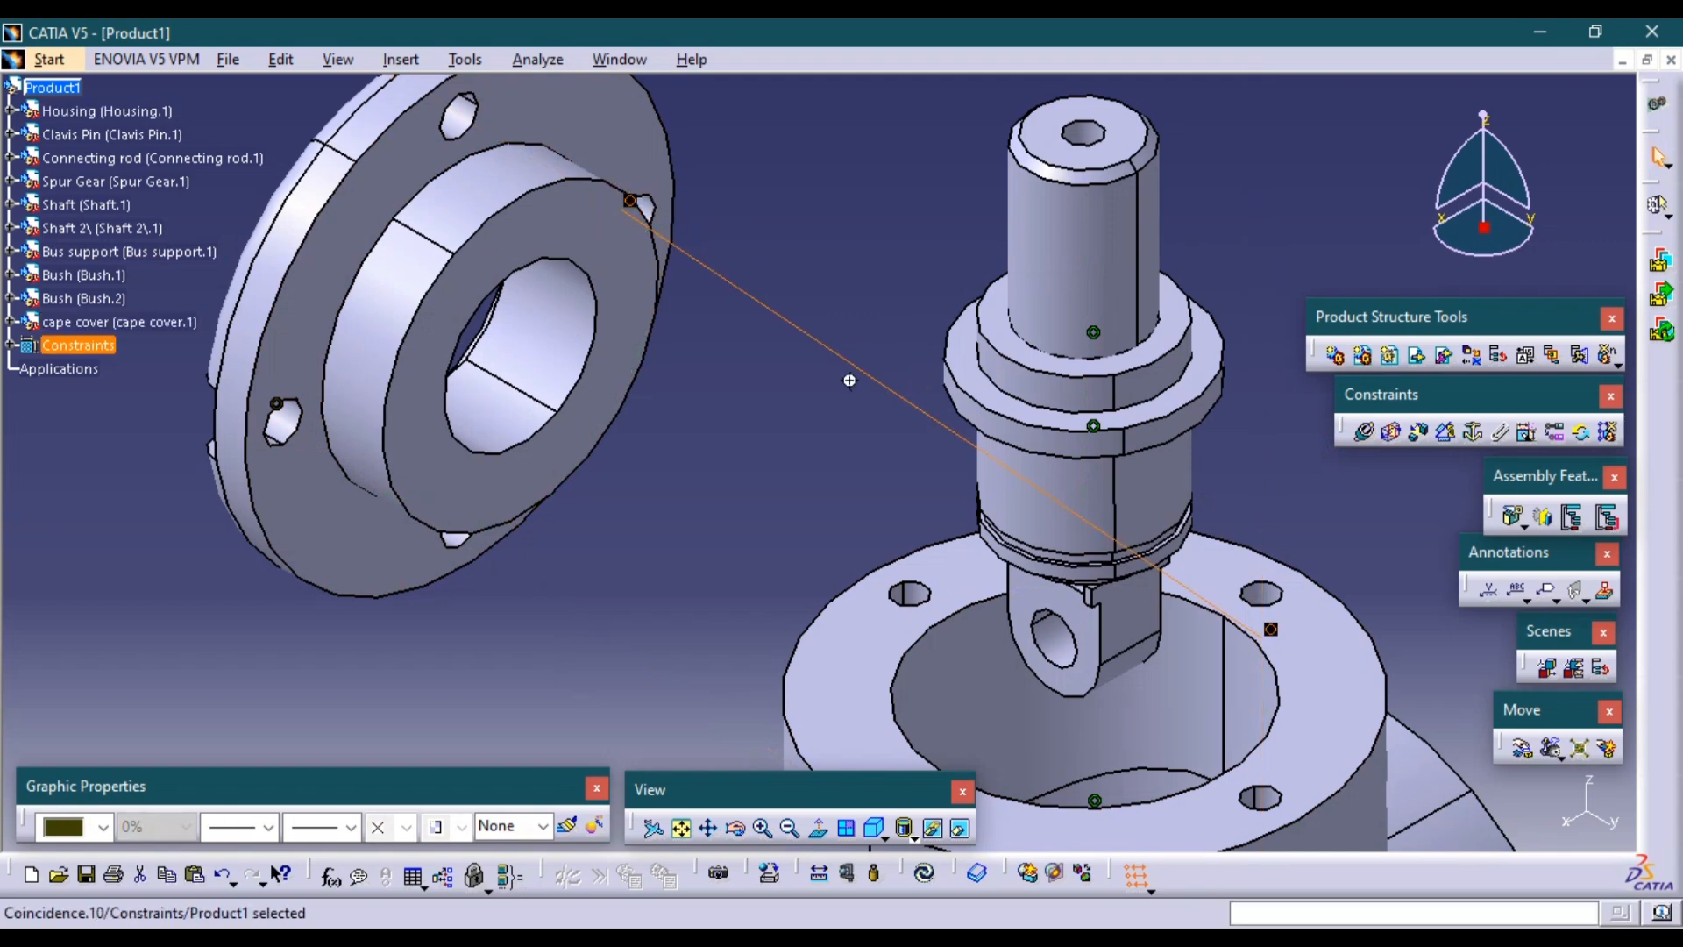
pyautogui.moveTo(849, 380); pyautogui.dragTo(894, 417, button='middle')
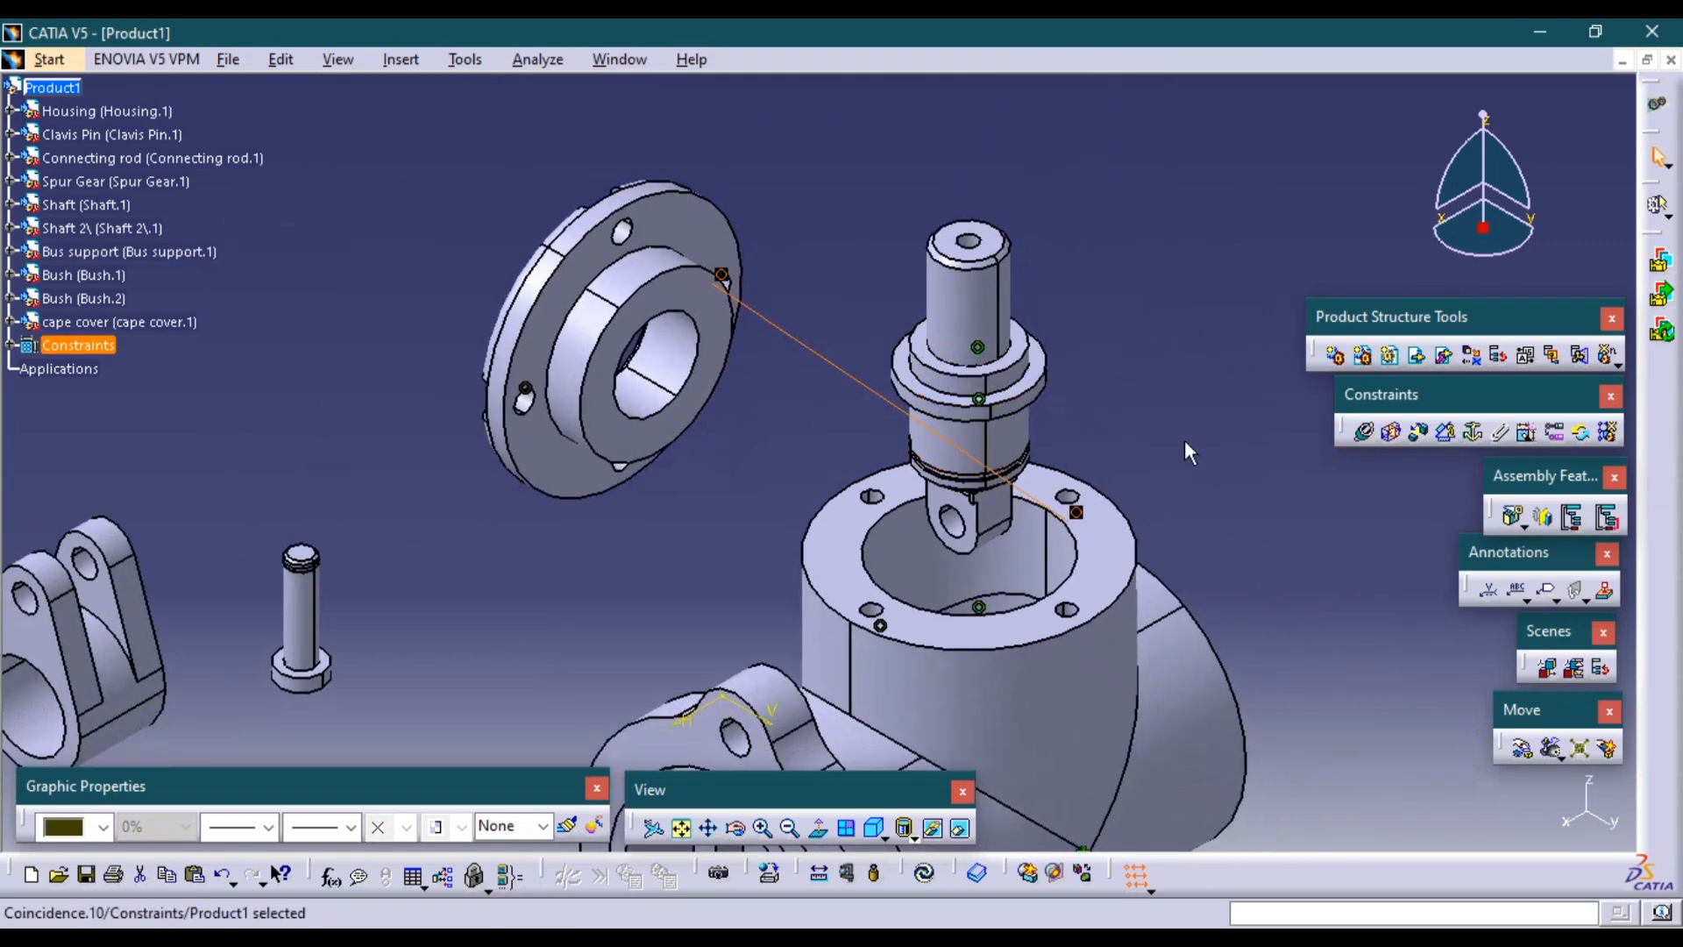
# Add a coincidence constraint between the housing's vertical bore axis and the cap cover's central bore axis.
pyautogui.click(1365, 433)
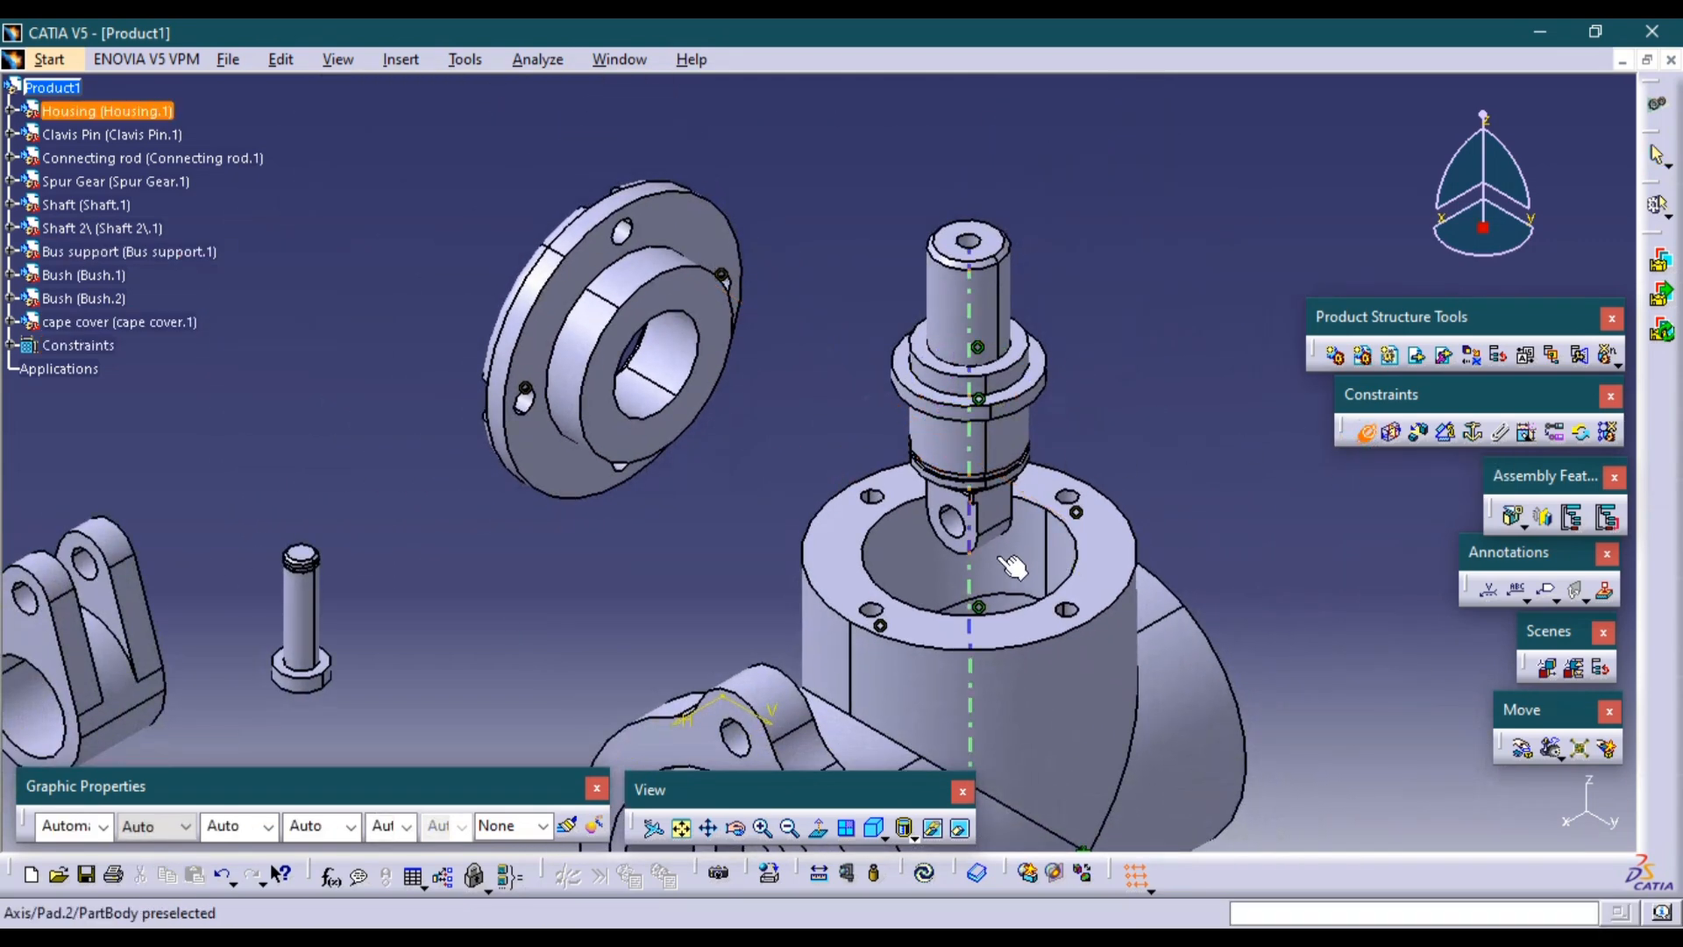
pyautogui.click(968, 525)
pyautogui.click(683, 335)
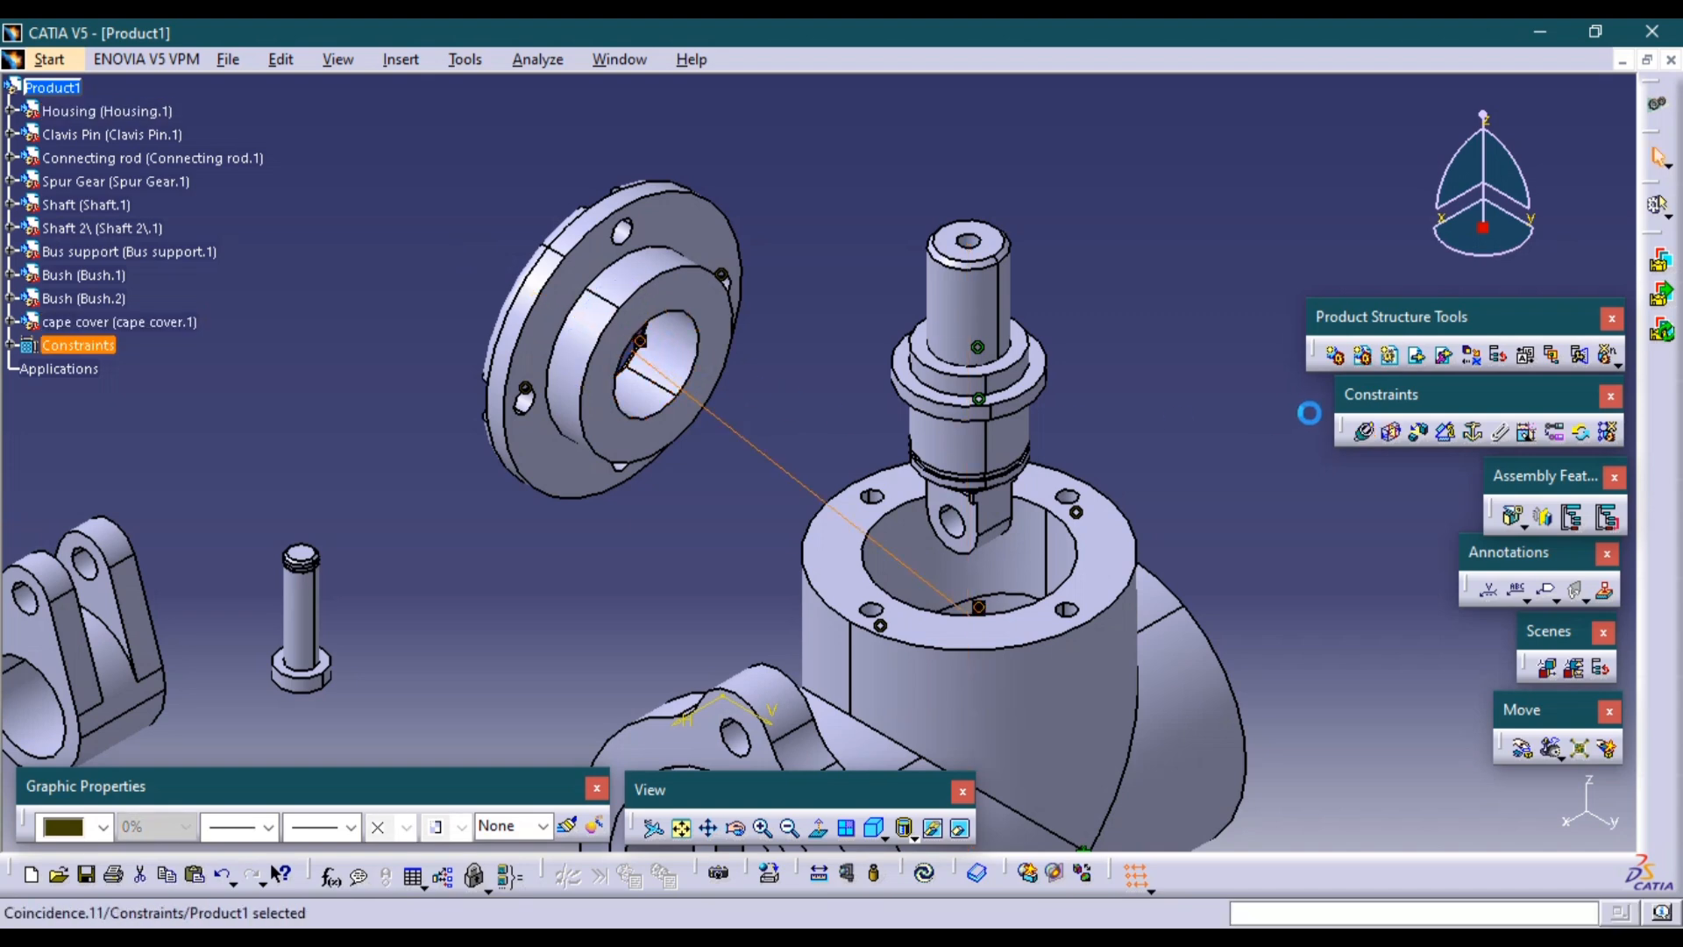
# Add a contact constraint between the housing's upper flange face and the cap cover flange's mating face, and update the assembly.
pyautogui.click(1127, 552)
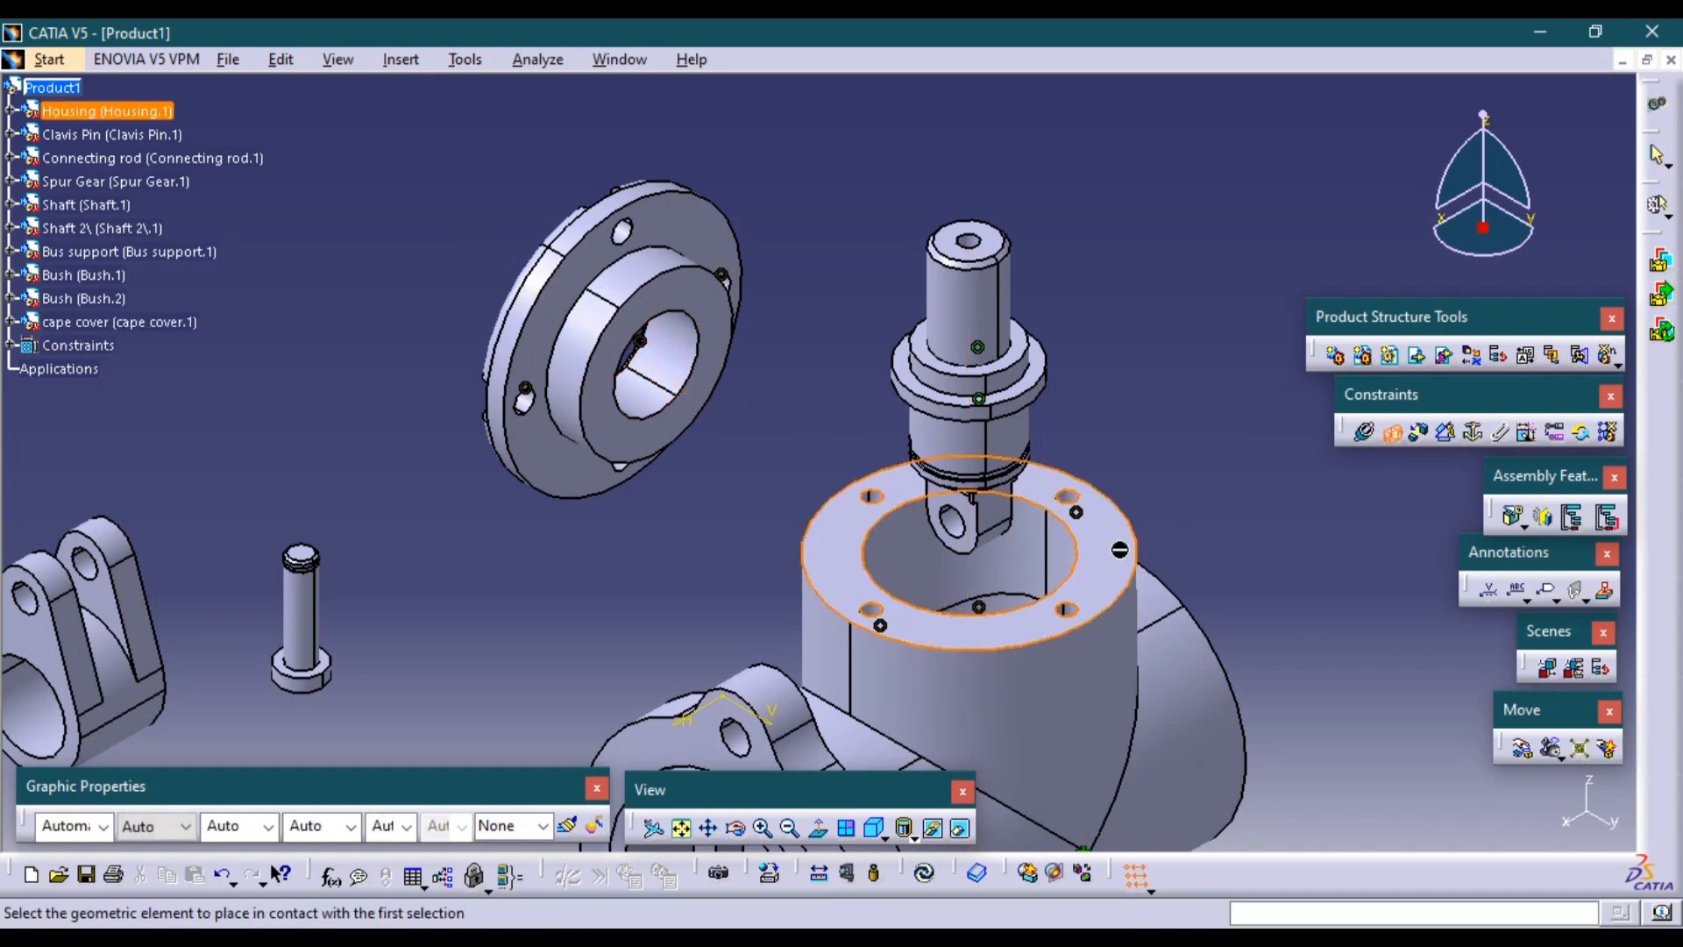
pyautogui.click(581, 305)
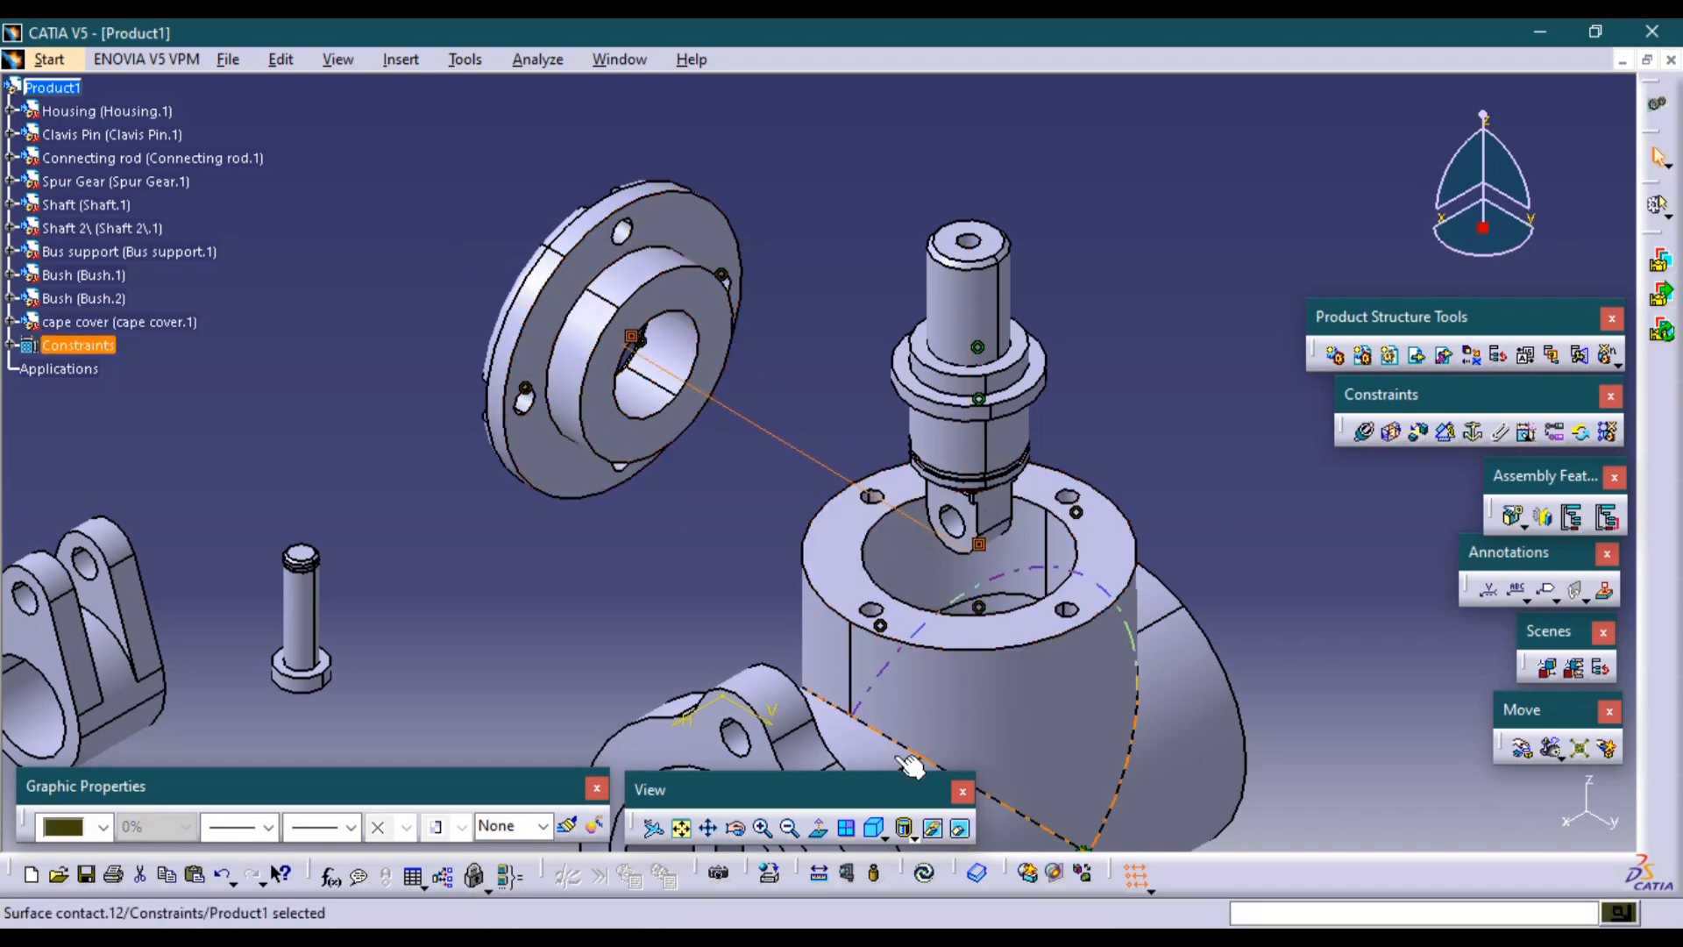
pyautogui.click(926, 872)
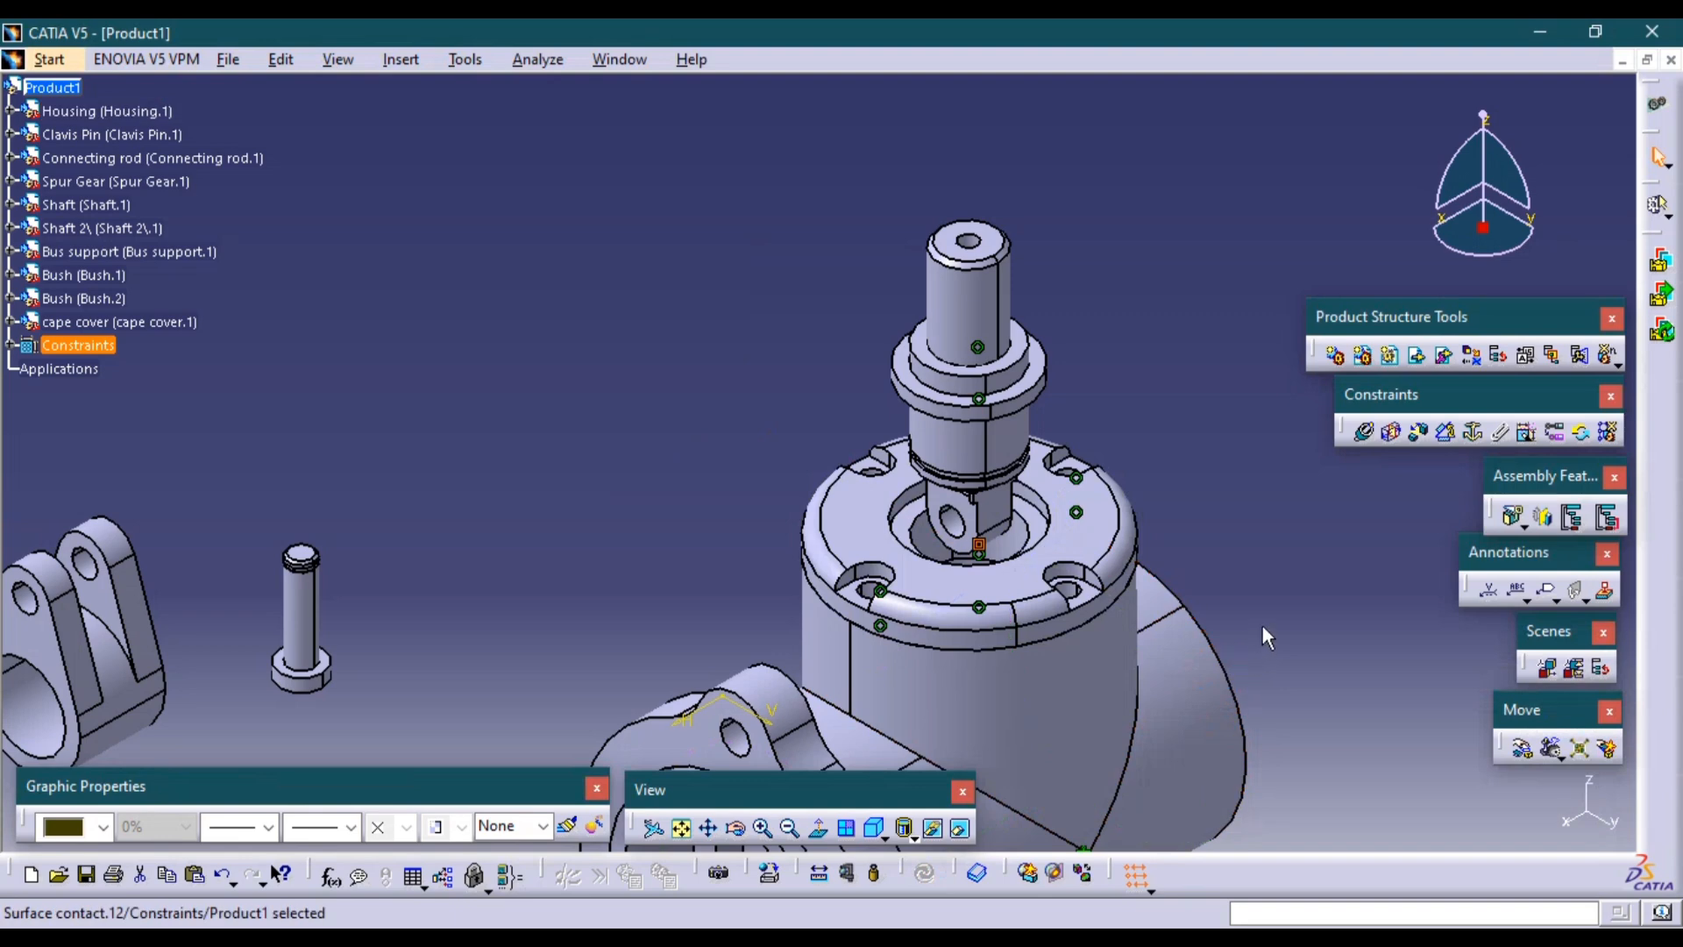
# Add a contact constraint between the cap cover's recessed ring face and the underside of the bush support's flange, and update the assembly.
pyautogui.moveTo(1231, 473); pyautogui.dragTo(1095, 413, button='middle')
pyautogui.moveTo(1091, 414); pyautogui.dragTo(933, 396, button='middle')
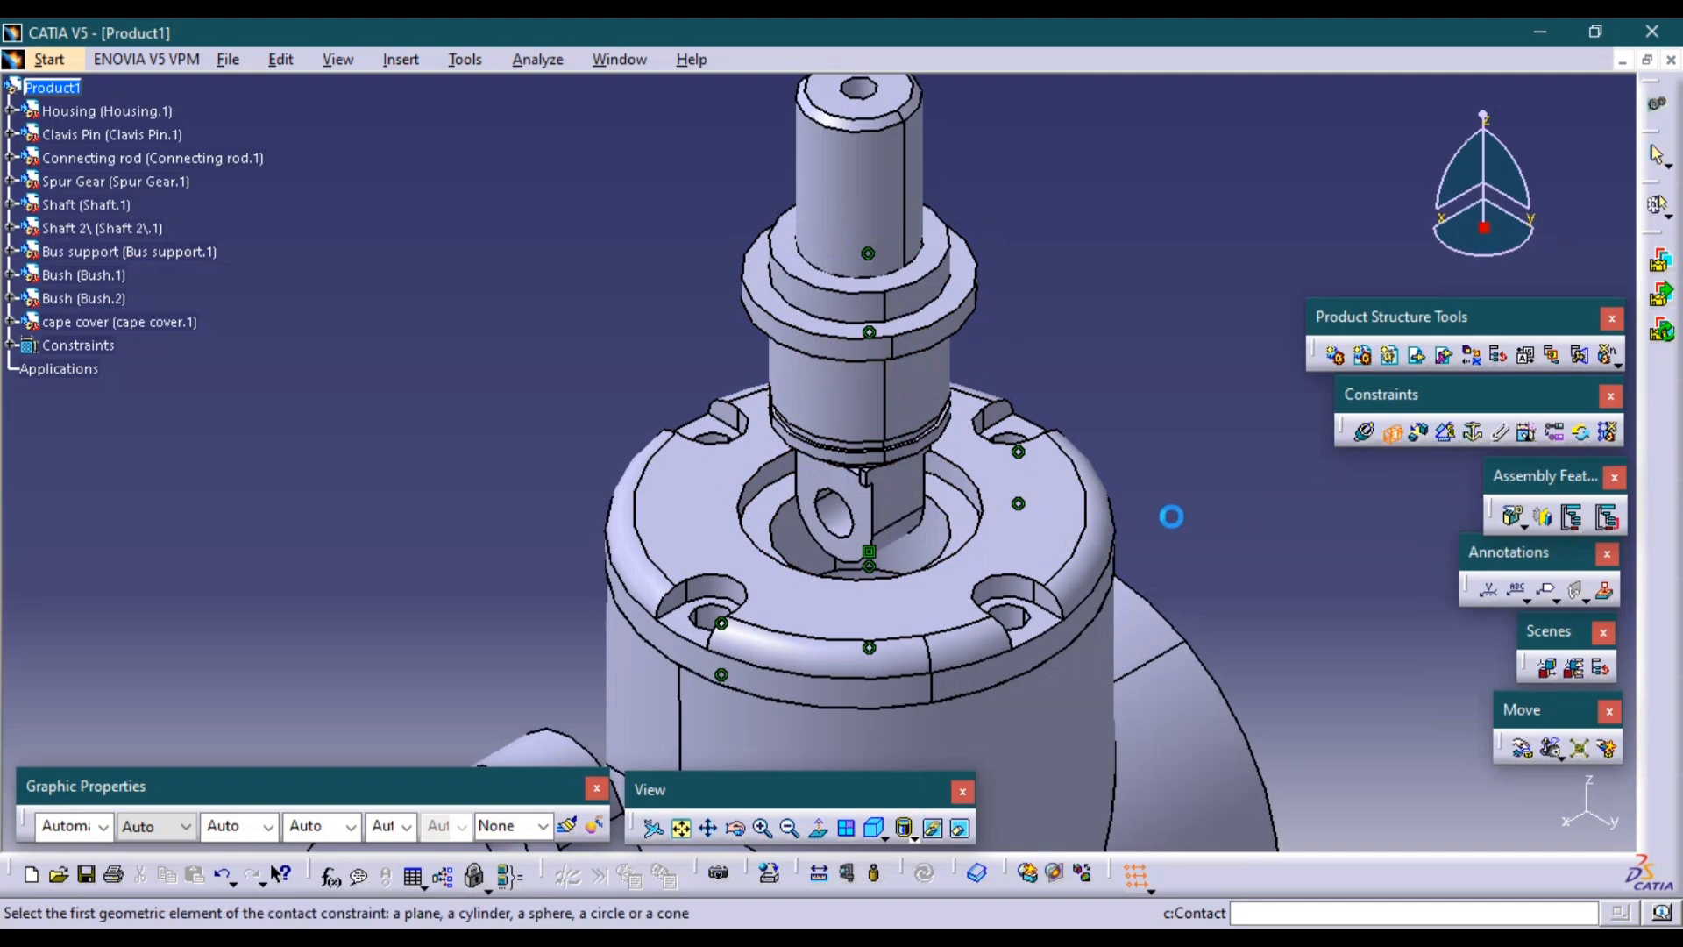
pyautogui.moveTo(991, 474); pyautogui.dragTo(860, 234, button='middle')
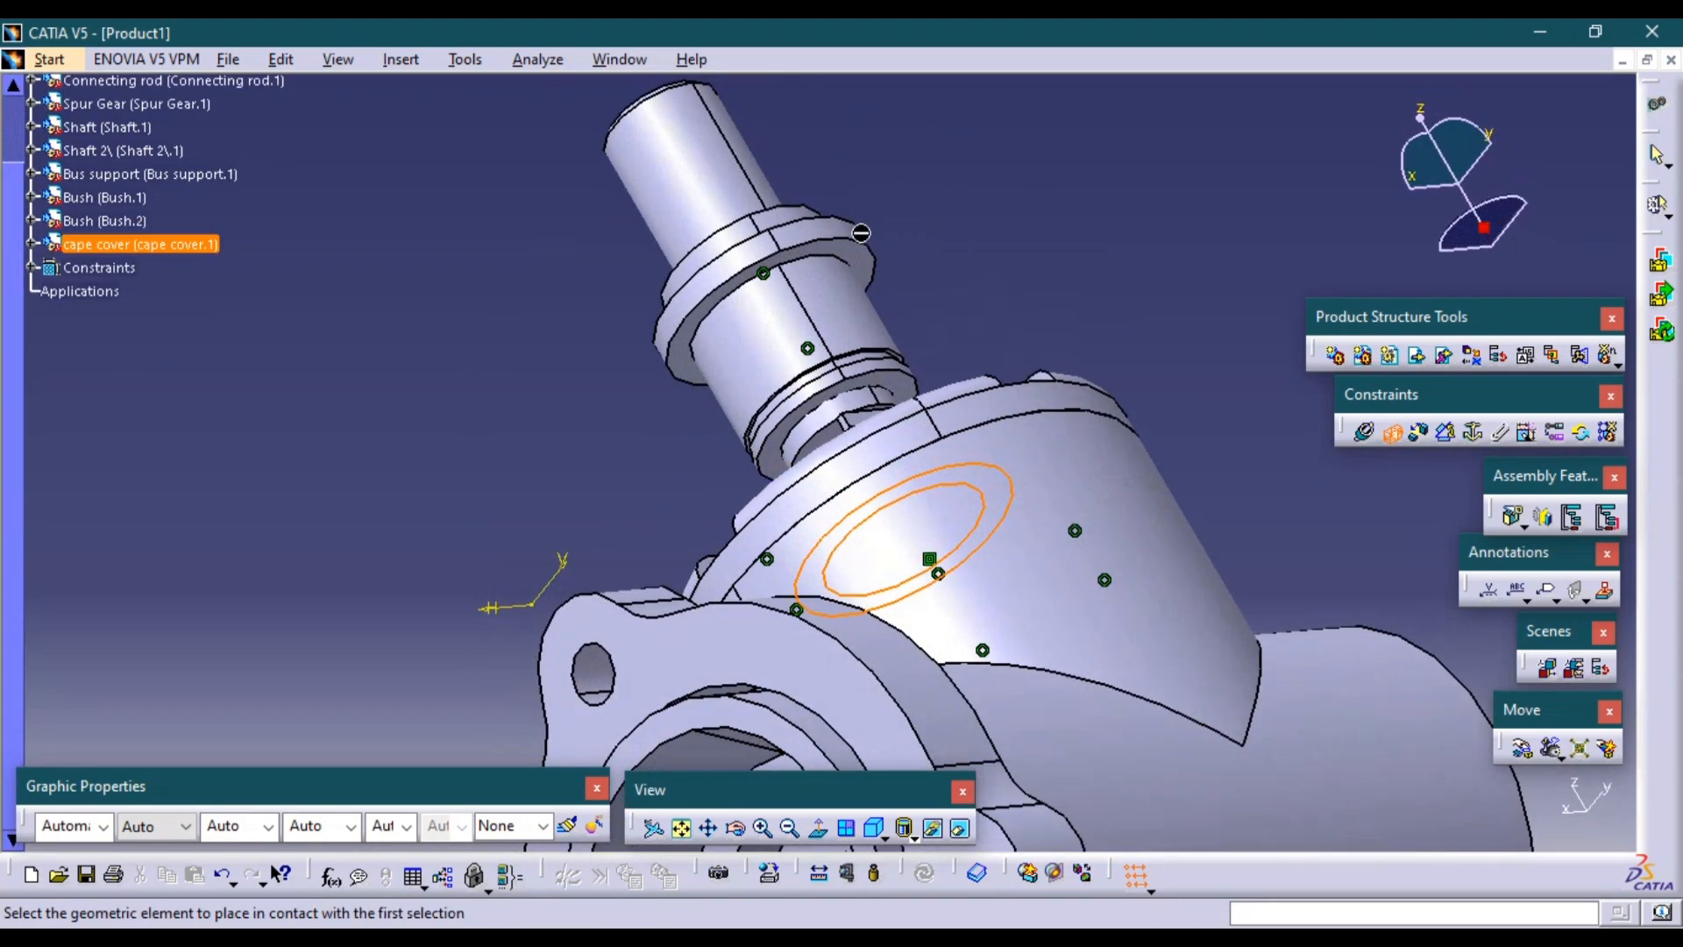
pyautogui.click(868, 271)
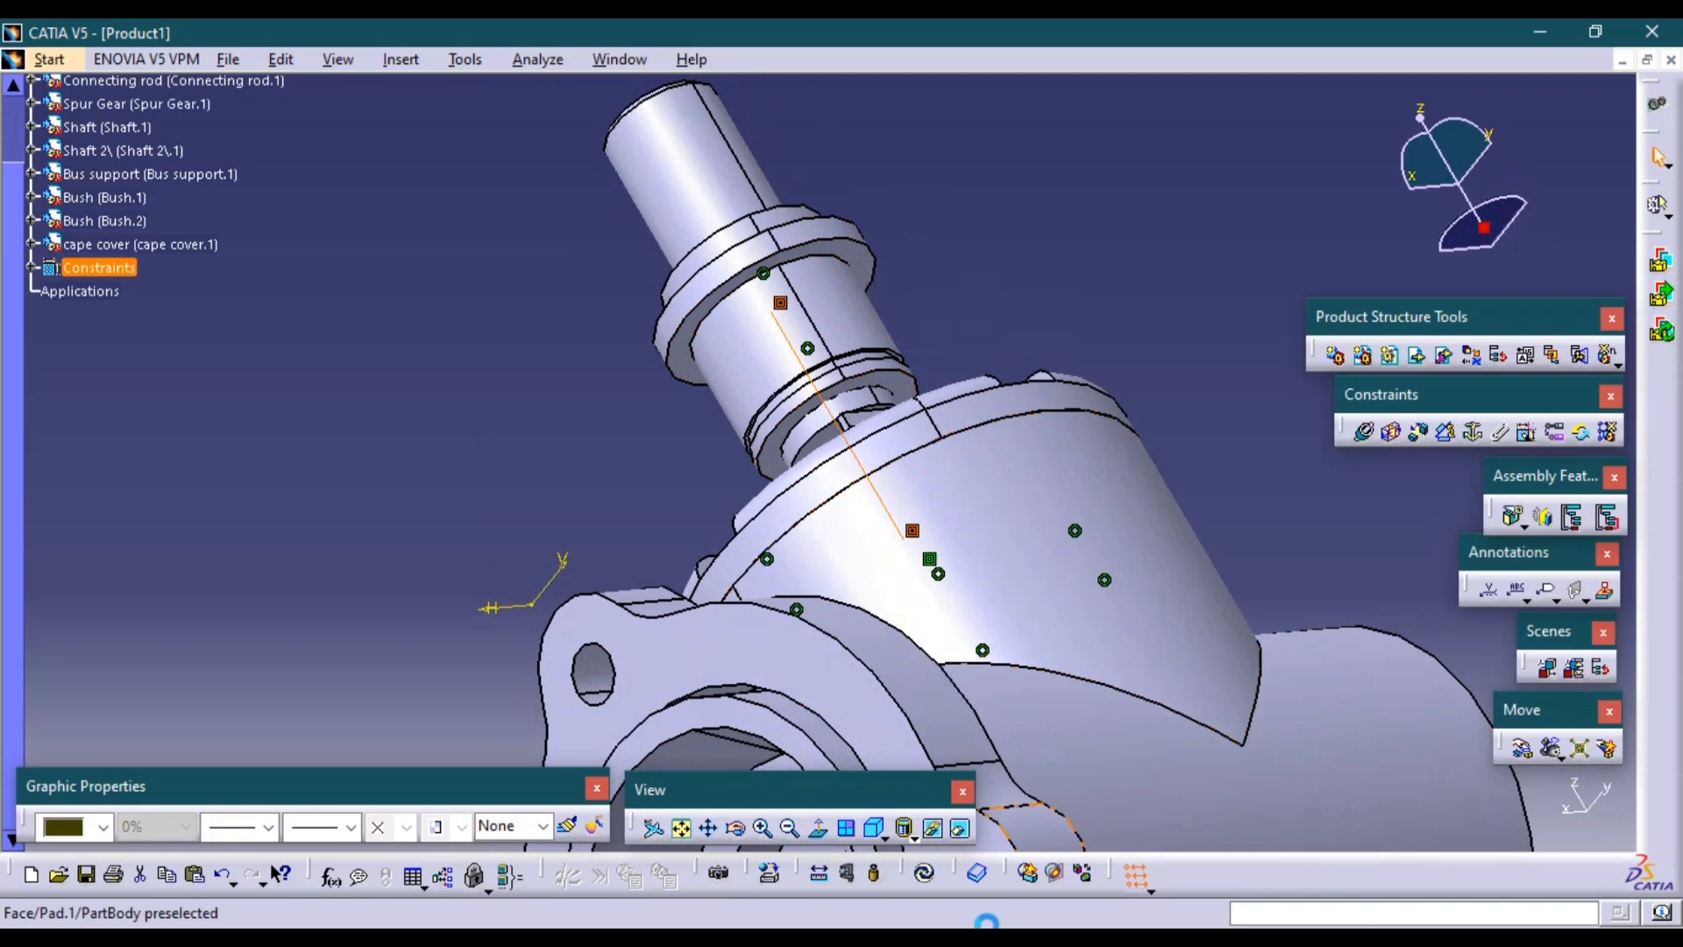
pyautogui.click(877, 833)
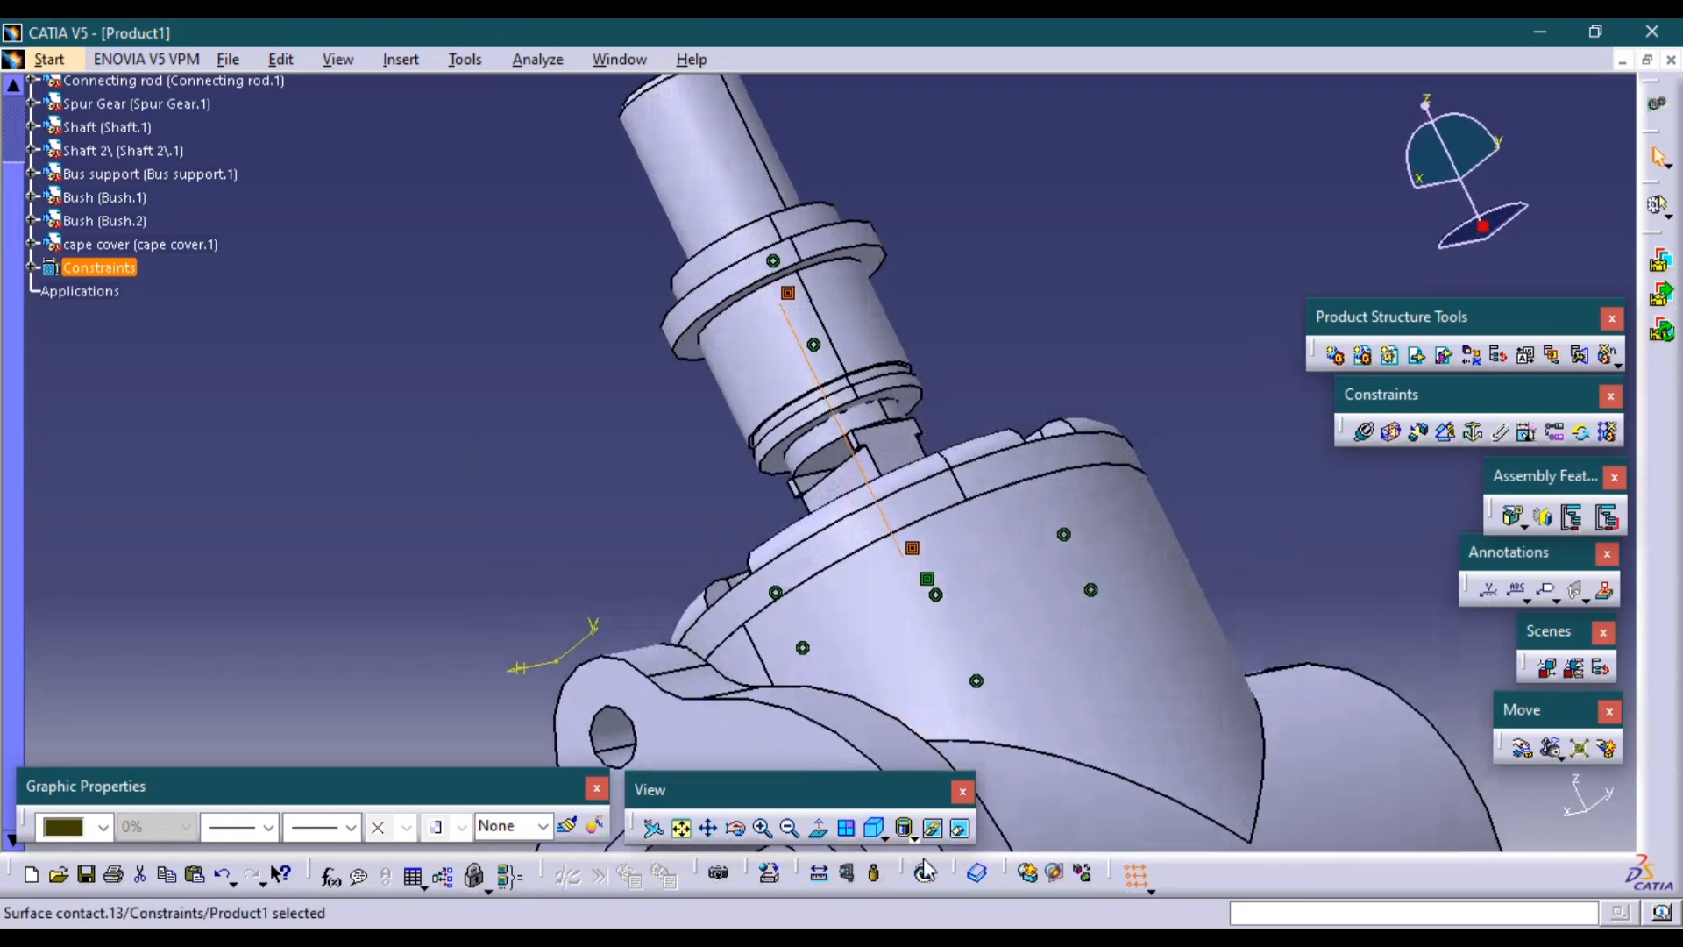
pyautogui.click(925, 872)
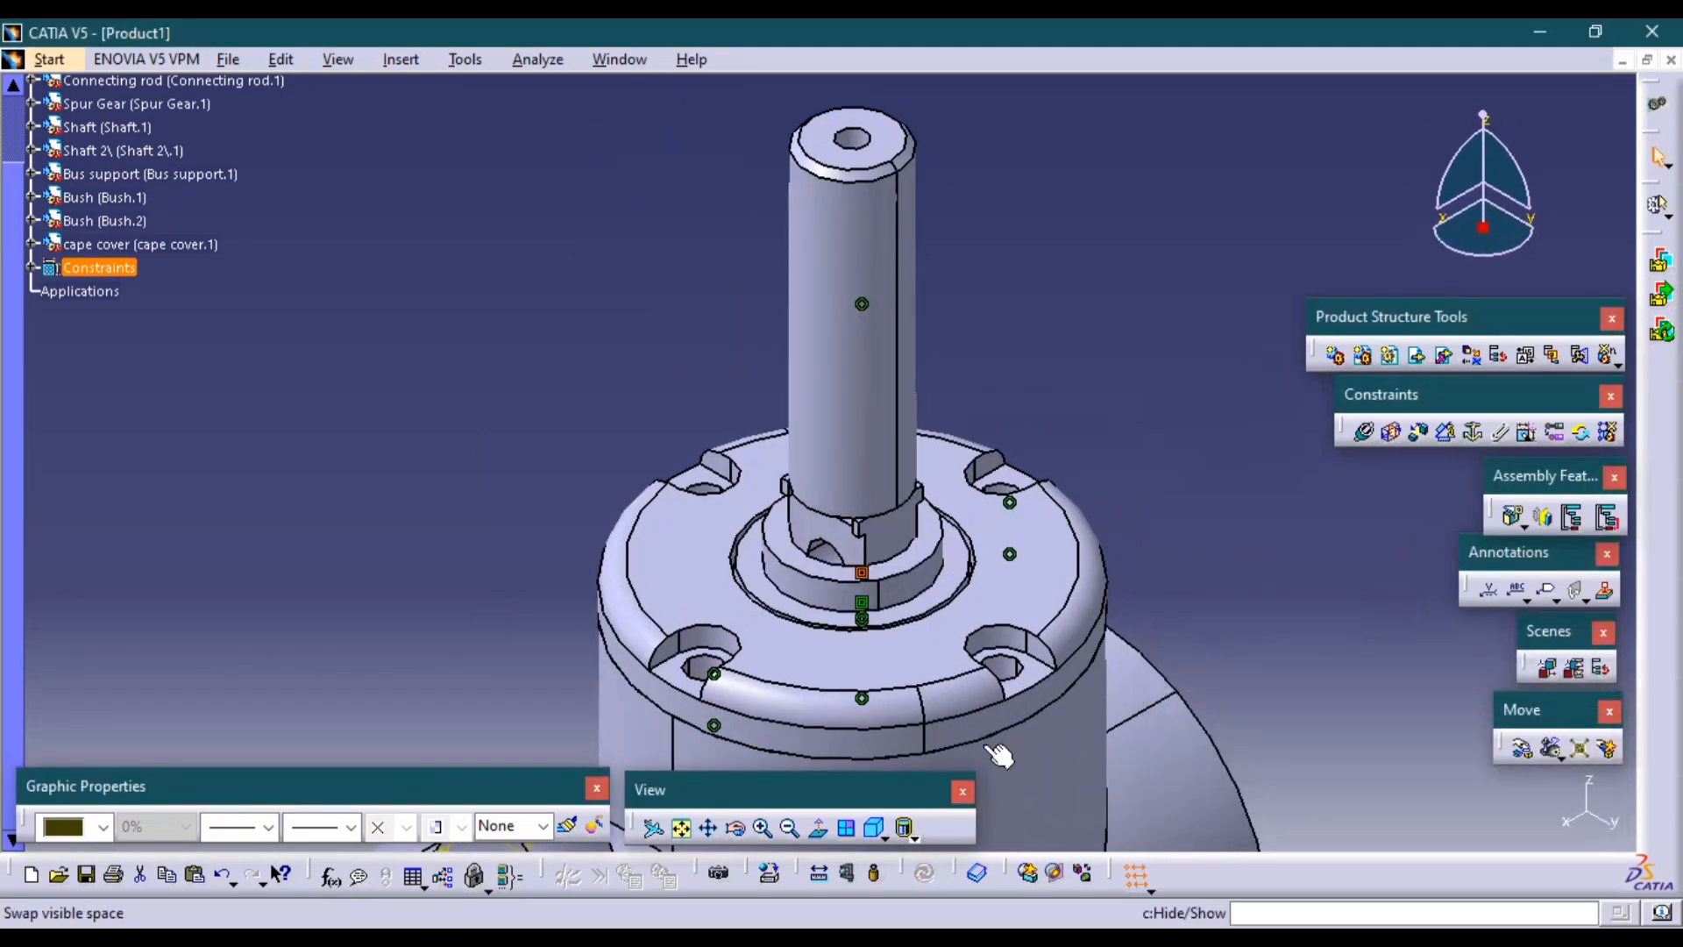
# Move the first Bush along the X axis from its shoulder to the free end of Shaft 1.
pyautogui.moveTo(1066, 601)
pyautogui.mouseDown(button='middle')
pyautogui.moveTo(1066, 511)
pyautogui.moveTo(1065, 631)
pyautogui.mouseUp(button='middle')
pyautogui.moveTo(911, 399); pyautogui.dragTo(1025, 452, button='middle')
pyautogui.moveTo(983, 334); pyautogui.dragTo(1112, 406, button='middle')
pyautogui.moveTo(964, 447); pyautogui.dragTo(956, 383, button='middle')
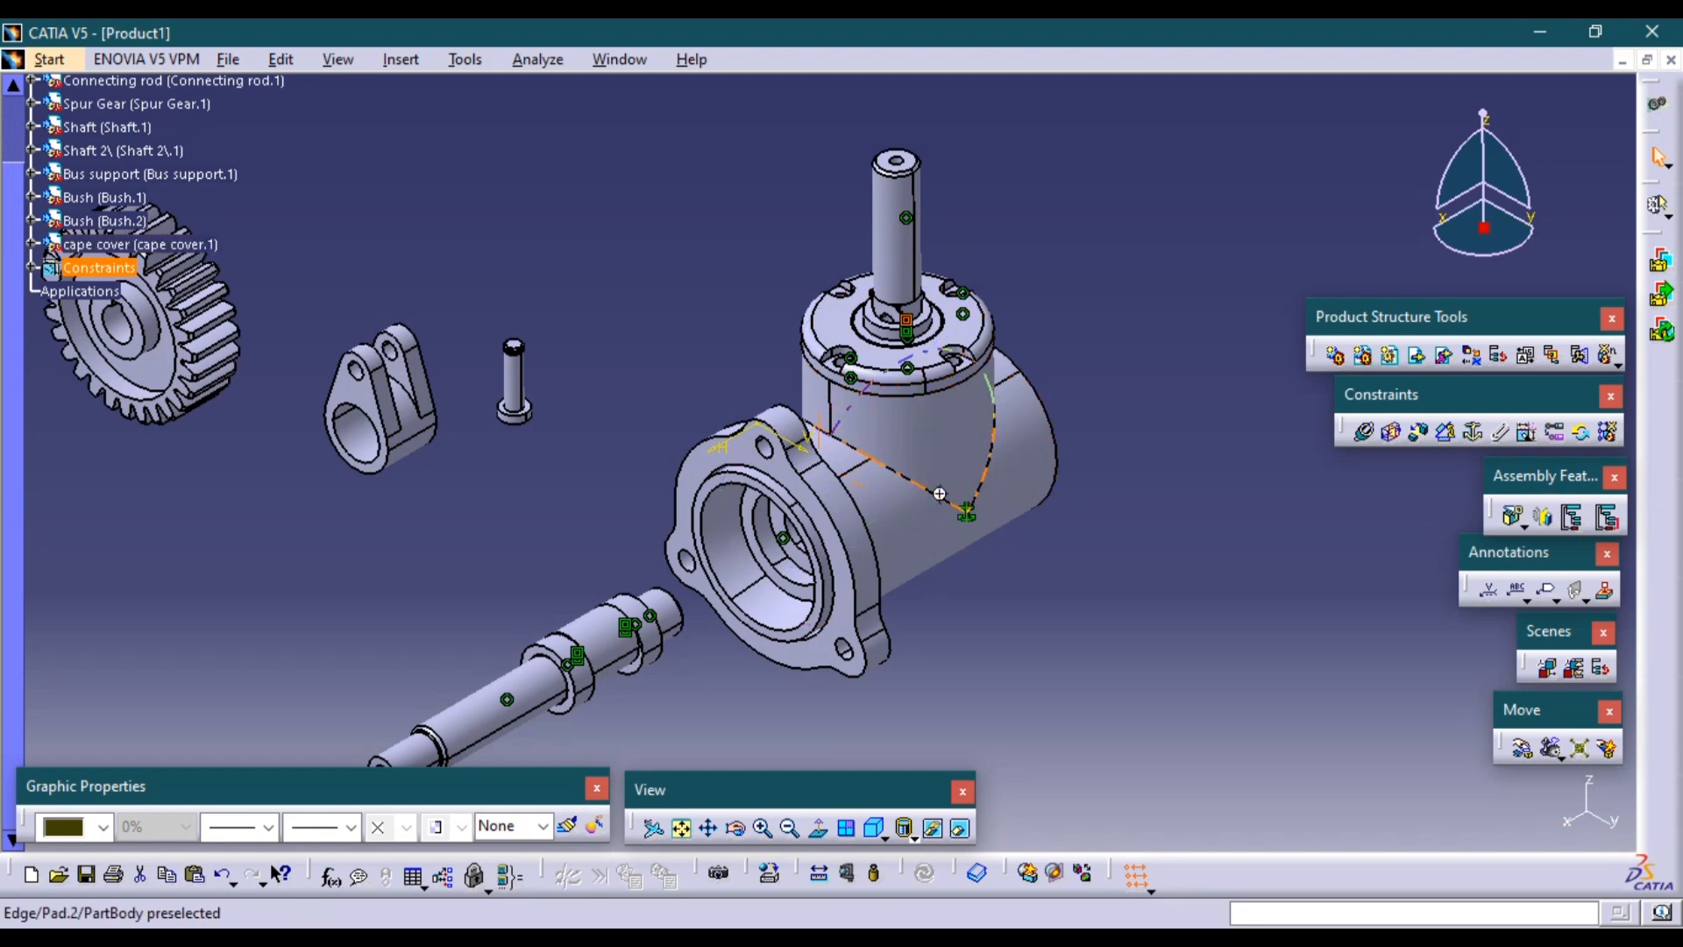
pyautogui.moveTo(934, 493); pyautogui.dragTo(964, 438, button='middle')
pyautogui.moveTo(513, 368); pyautogui.dragTo(605, 317, button='middle')
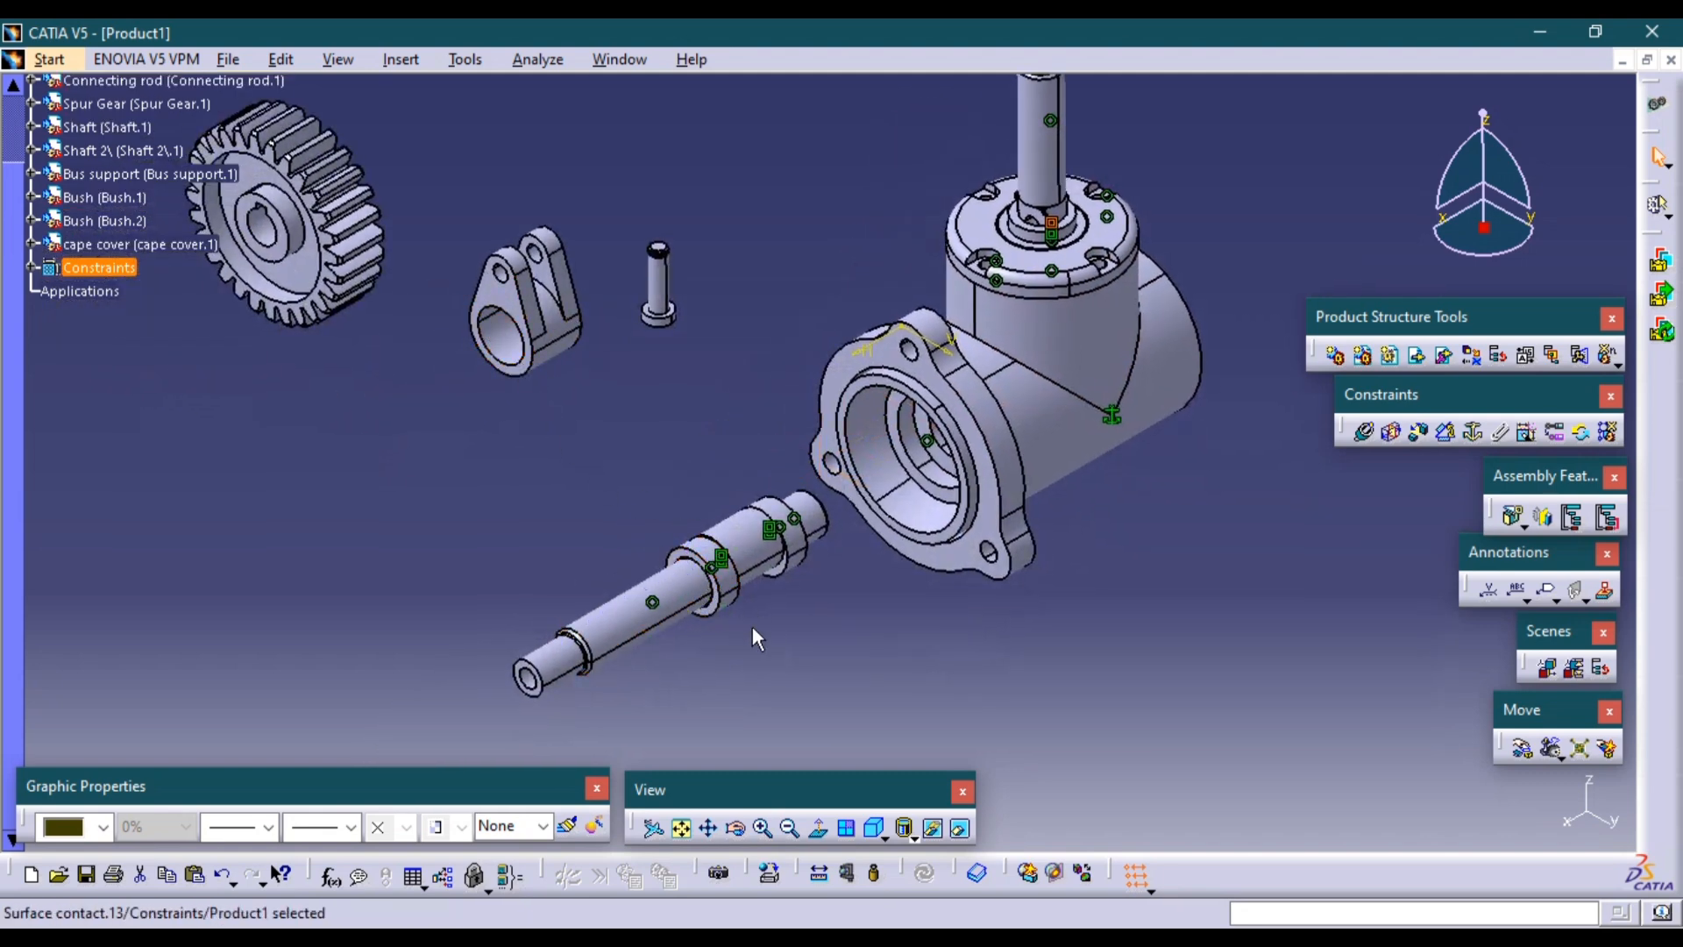
pyautogui.click(1520, 754)
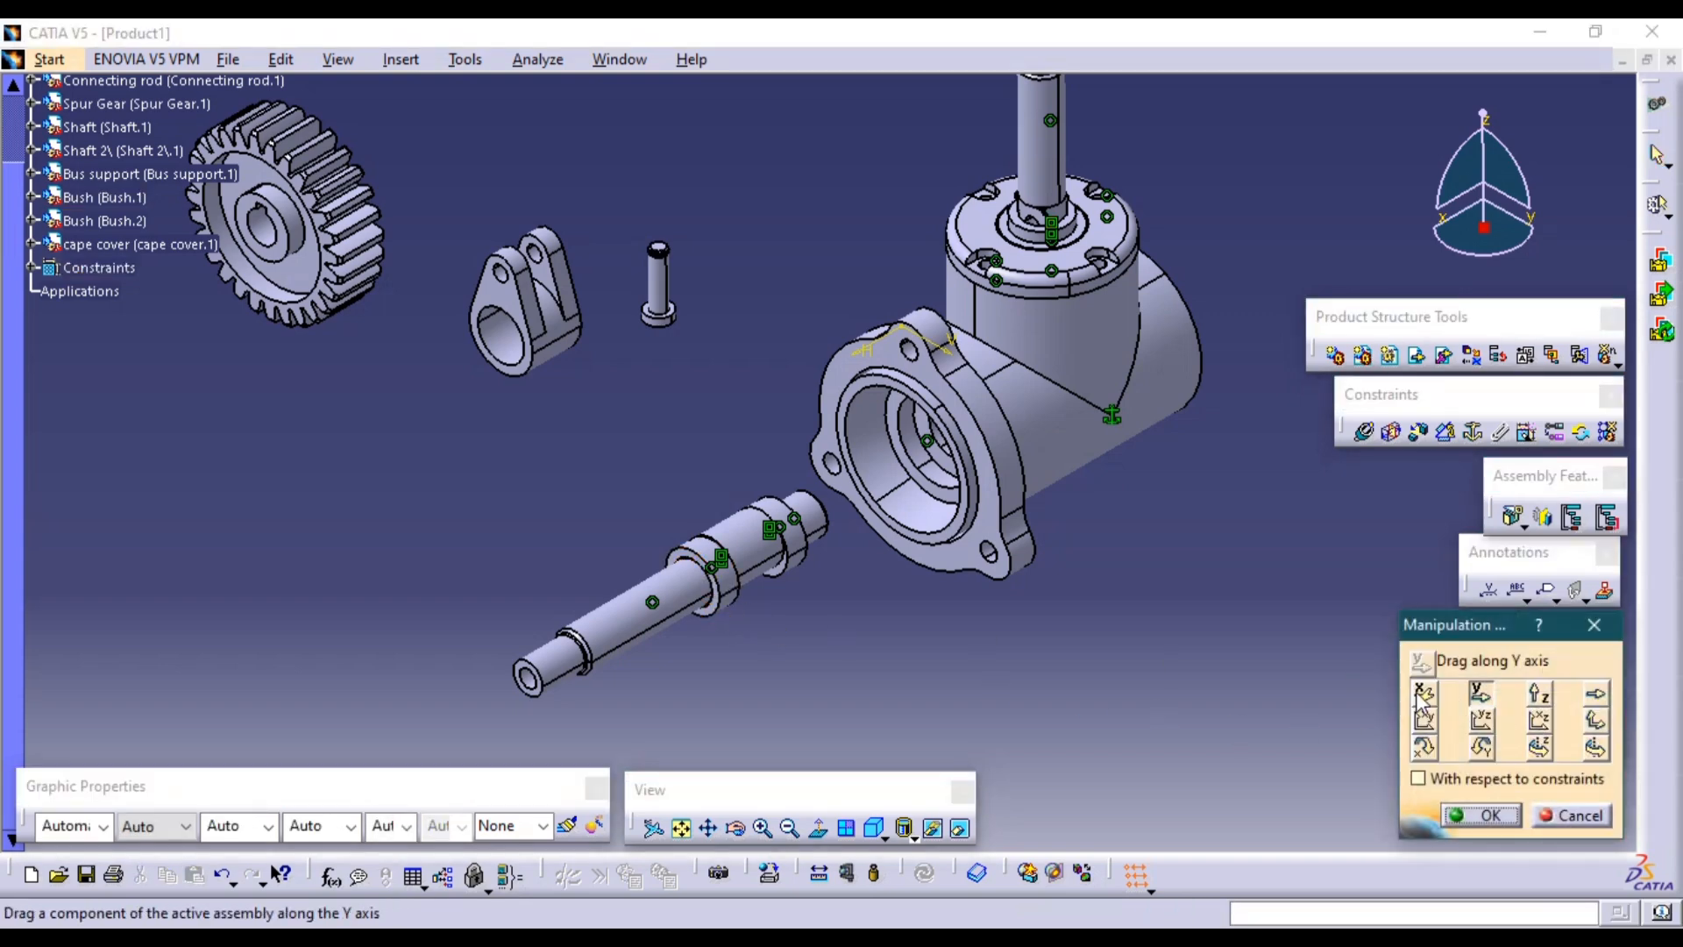
pyautogui.moveTo(717, 592); pyautogui.dragTo(544, 694)
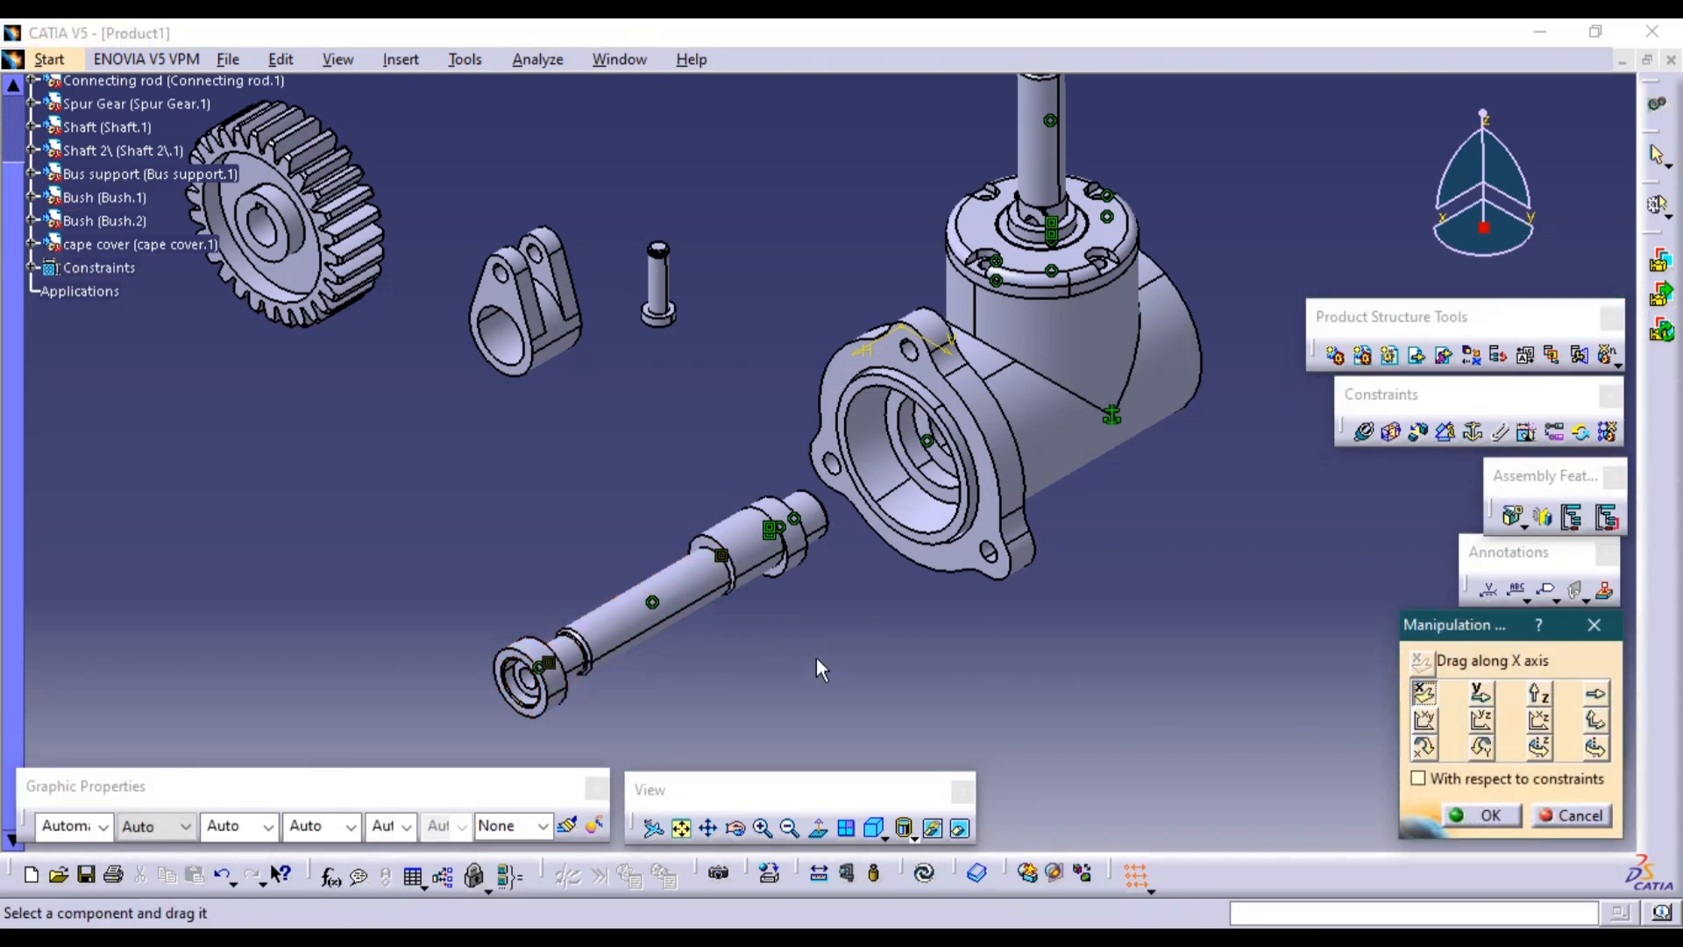
pyautogui.keyDown('ctrl'); pyautogui.moveTo(715, 568); pyautogui.dragTo(692, 518, button='middle'); pyautogui.keyUp('ctrl')
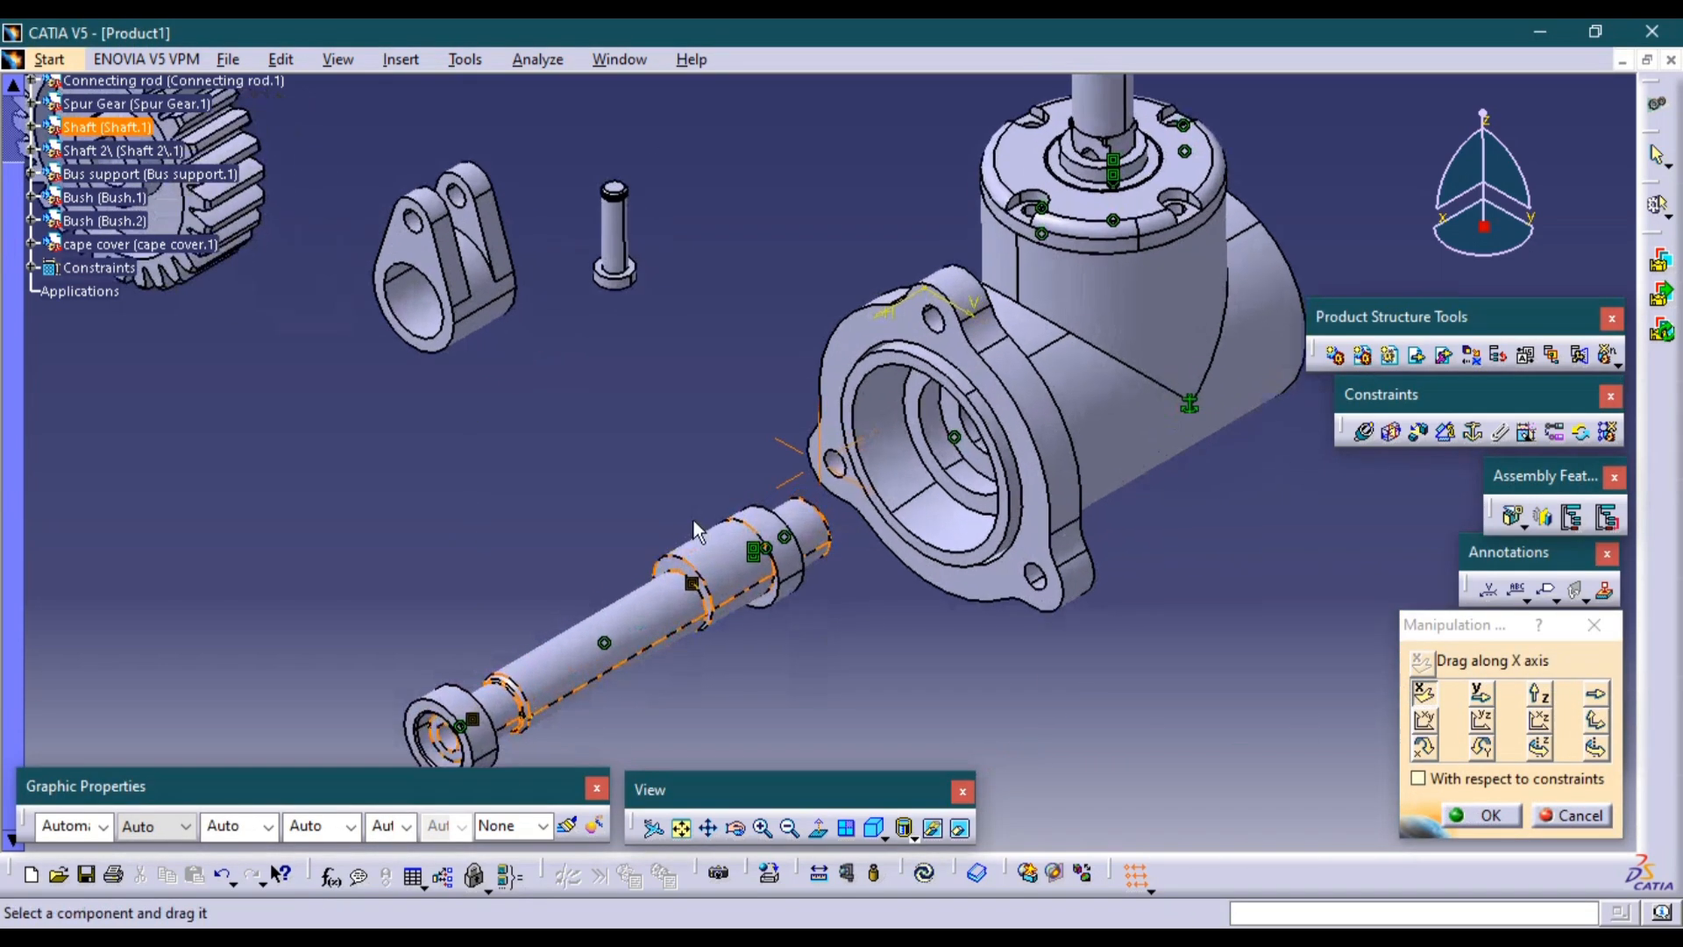
pyautogui.click(1481, 814)
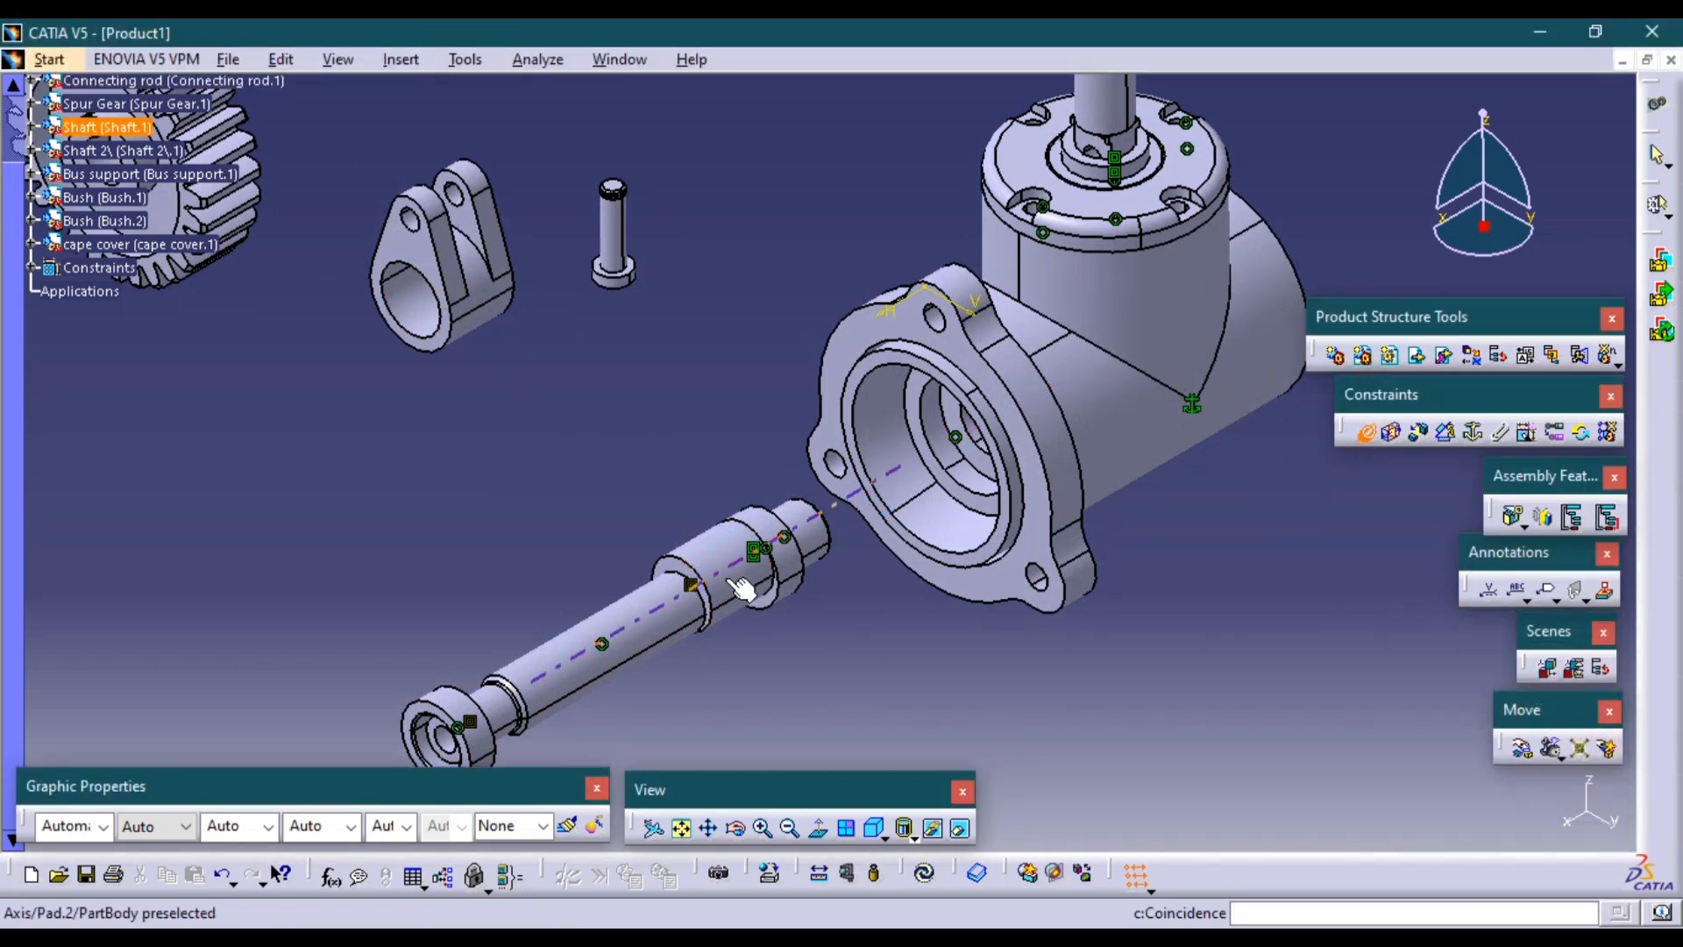
# Add a coincidence constraint between the Shaft 1 axis and the connecting rod's large bore axis.
pyautogui.click(741, 587)
pyautogui.click(438, 294)
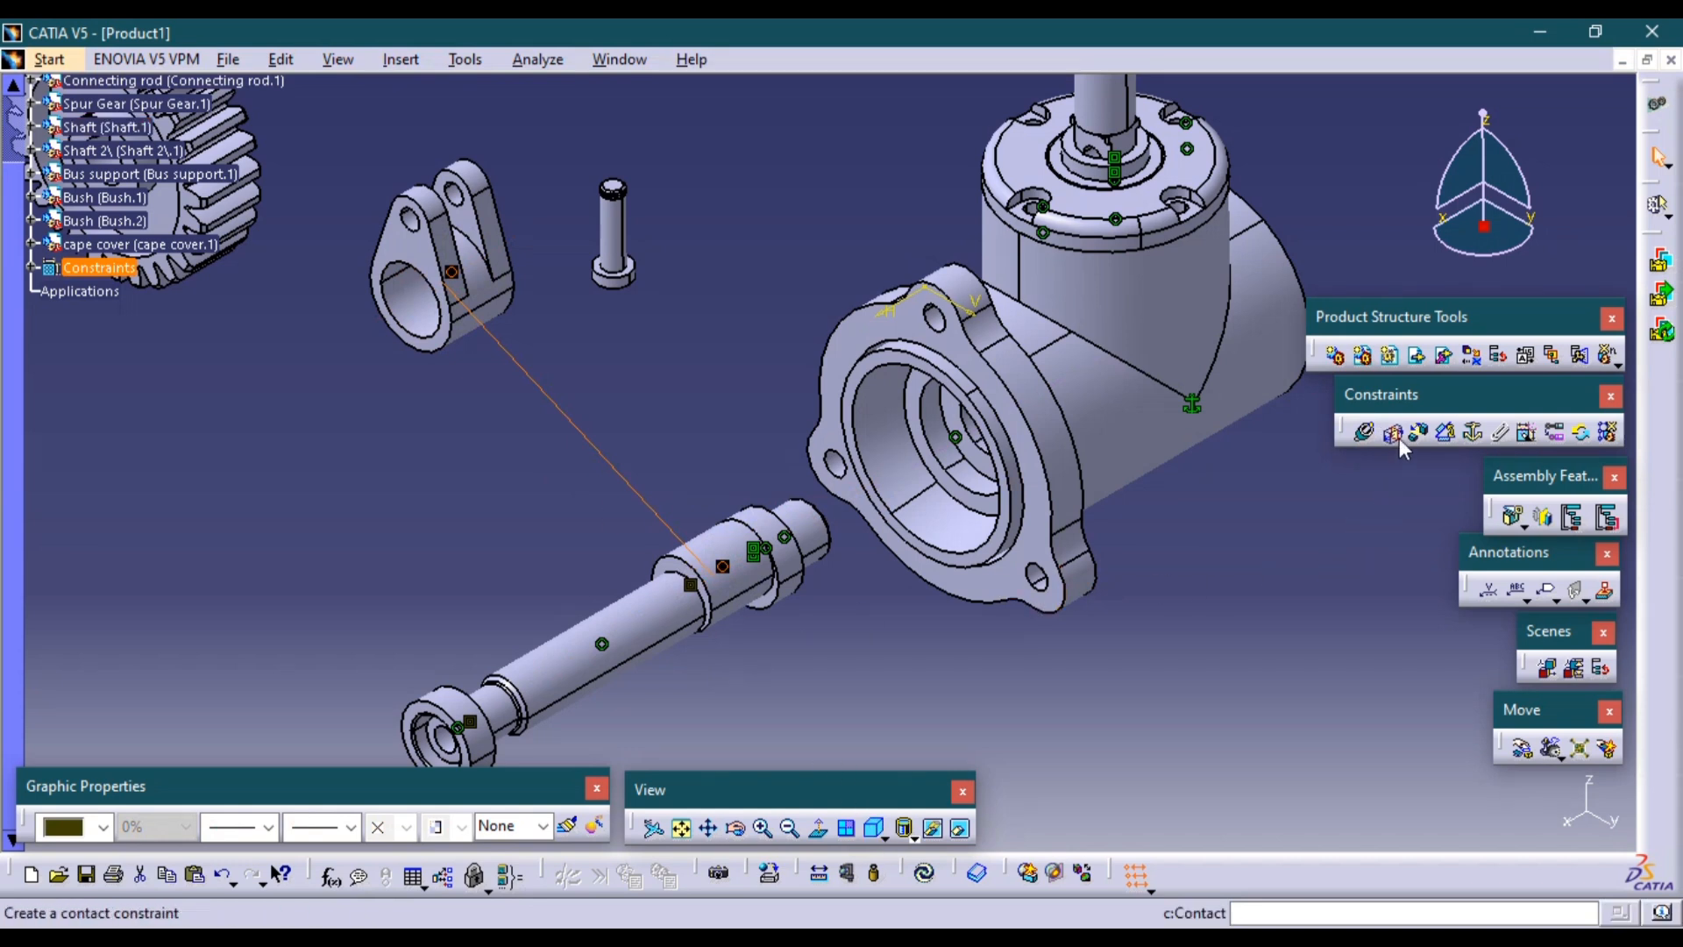
# Add a coincidence constraint with Same orientation between the connecting rod's side face and Shaft 1's shoulder face, and update the assembly.
pyautogui.click(1369, 433)
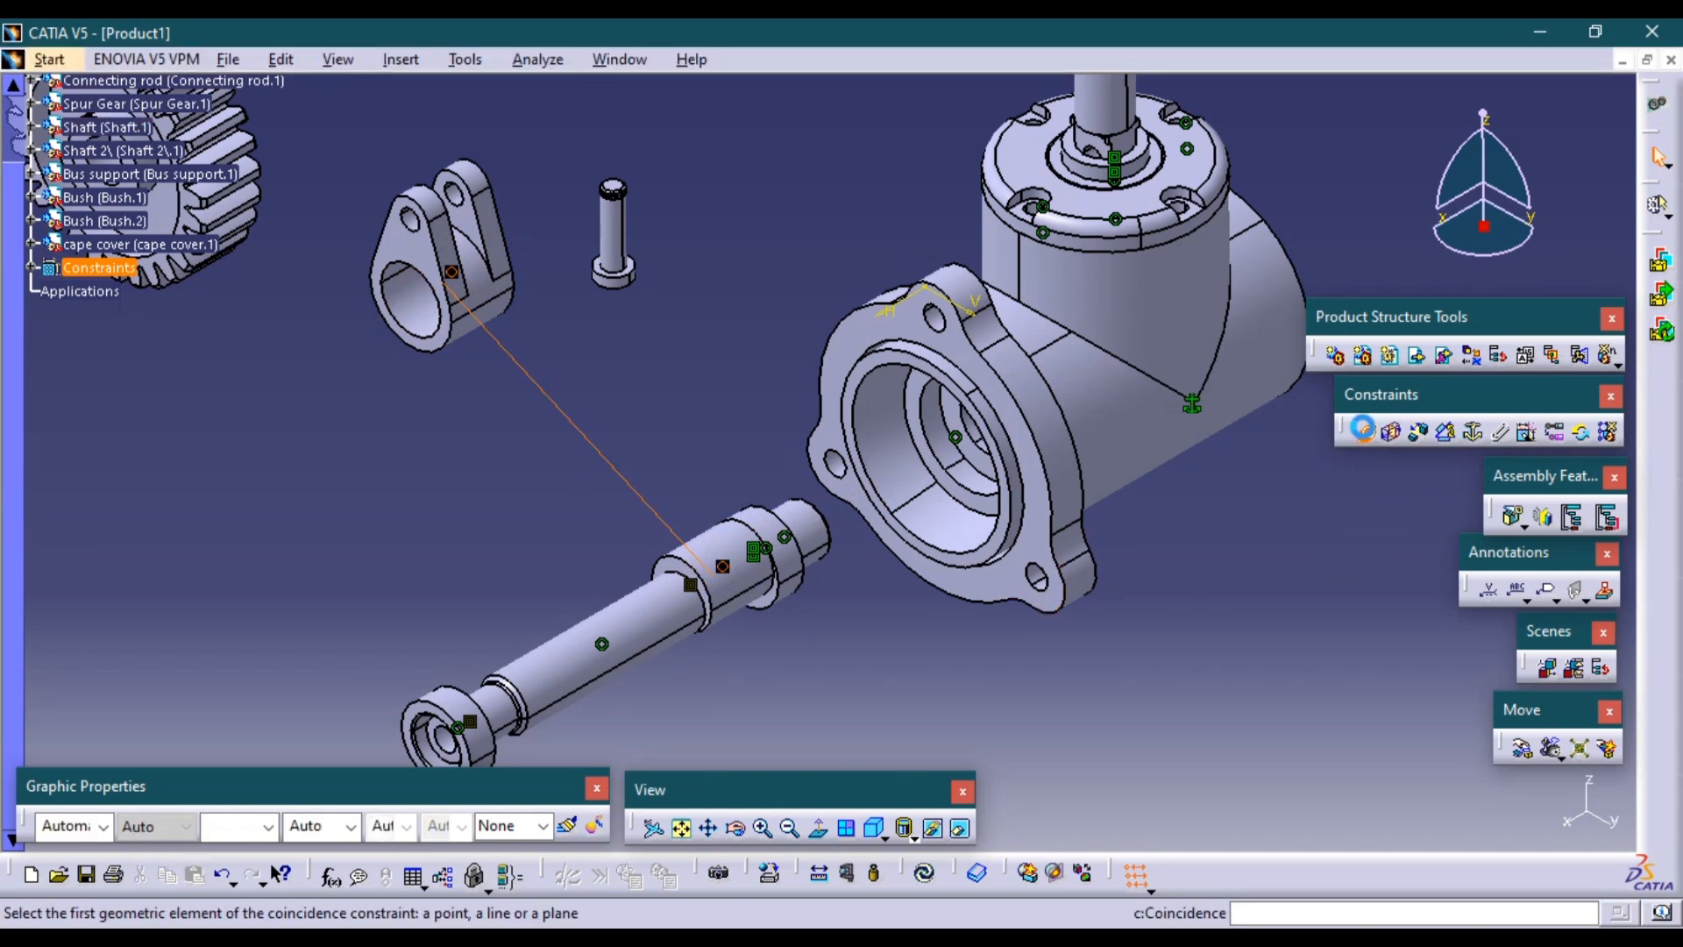
pyautogui.click(431, 260)
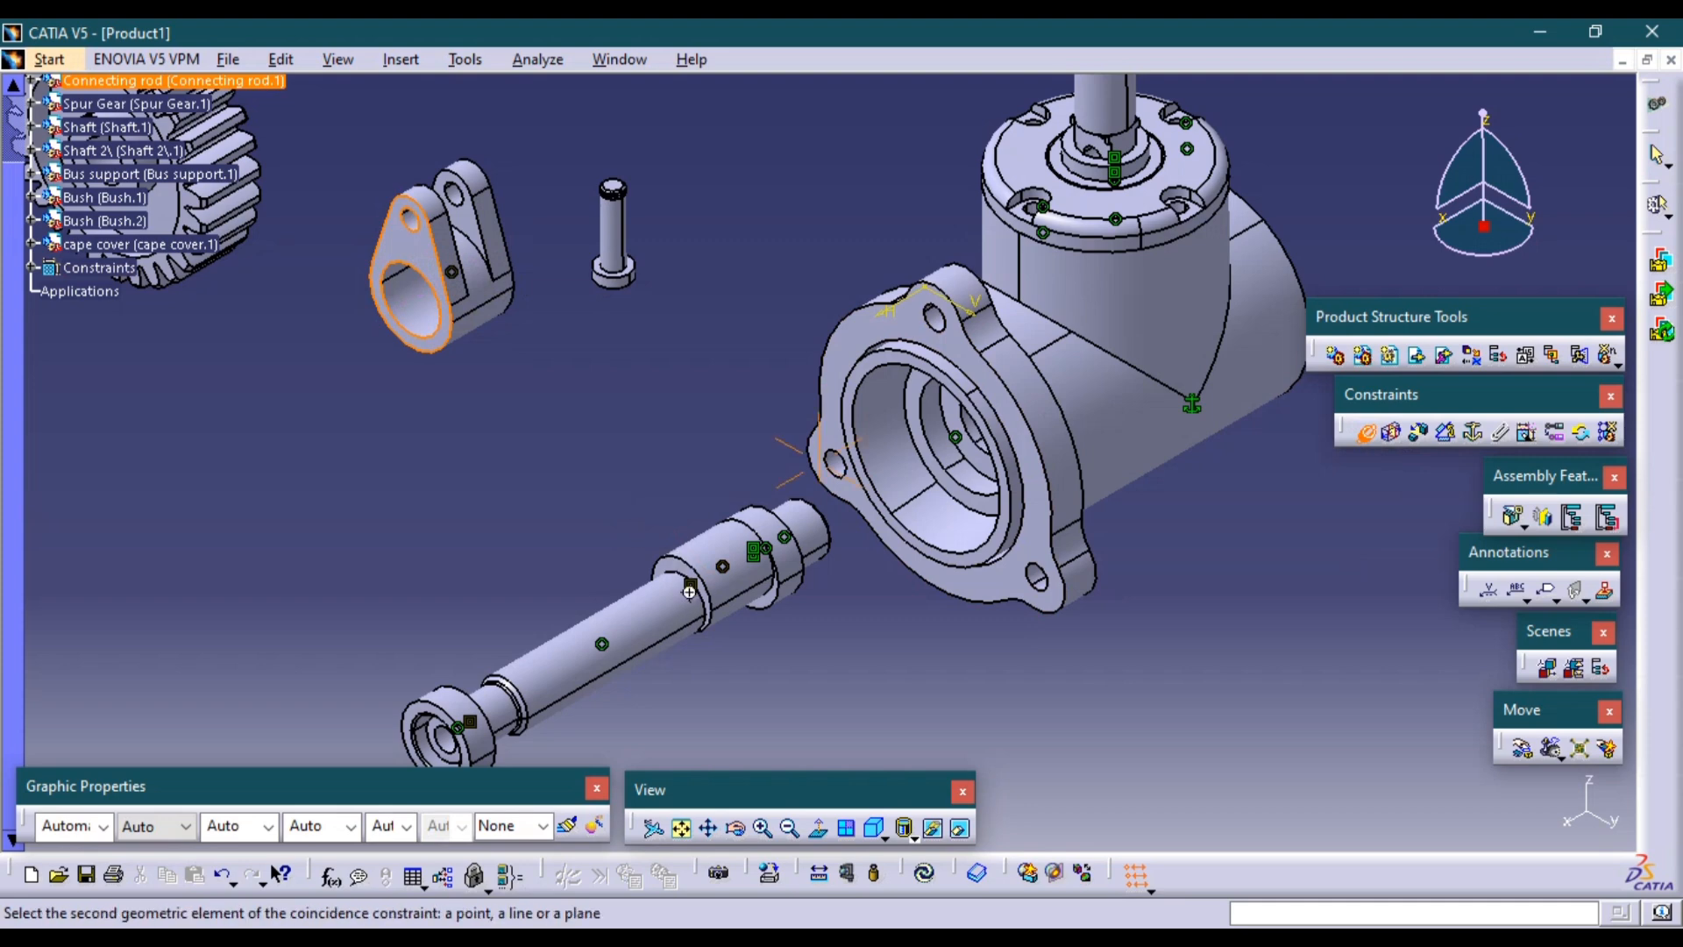
pyautogui.keyDown('ctrl'); pyautogui.moveTo(689, 591); pyautogui.dragTo(650, 413, button='middle'); pyautogui.keyUp('ctrl')
pyautogui.click(542, 525)
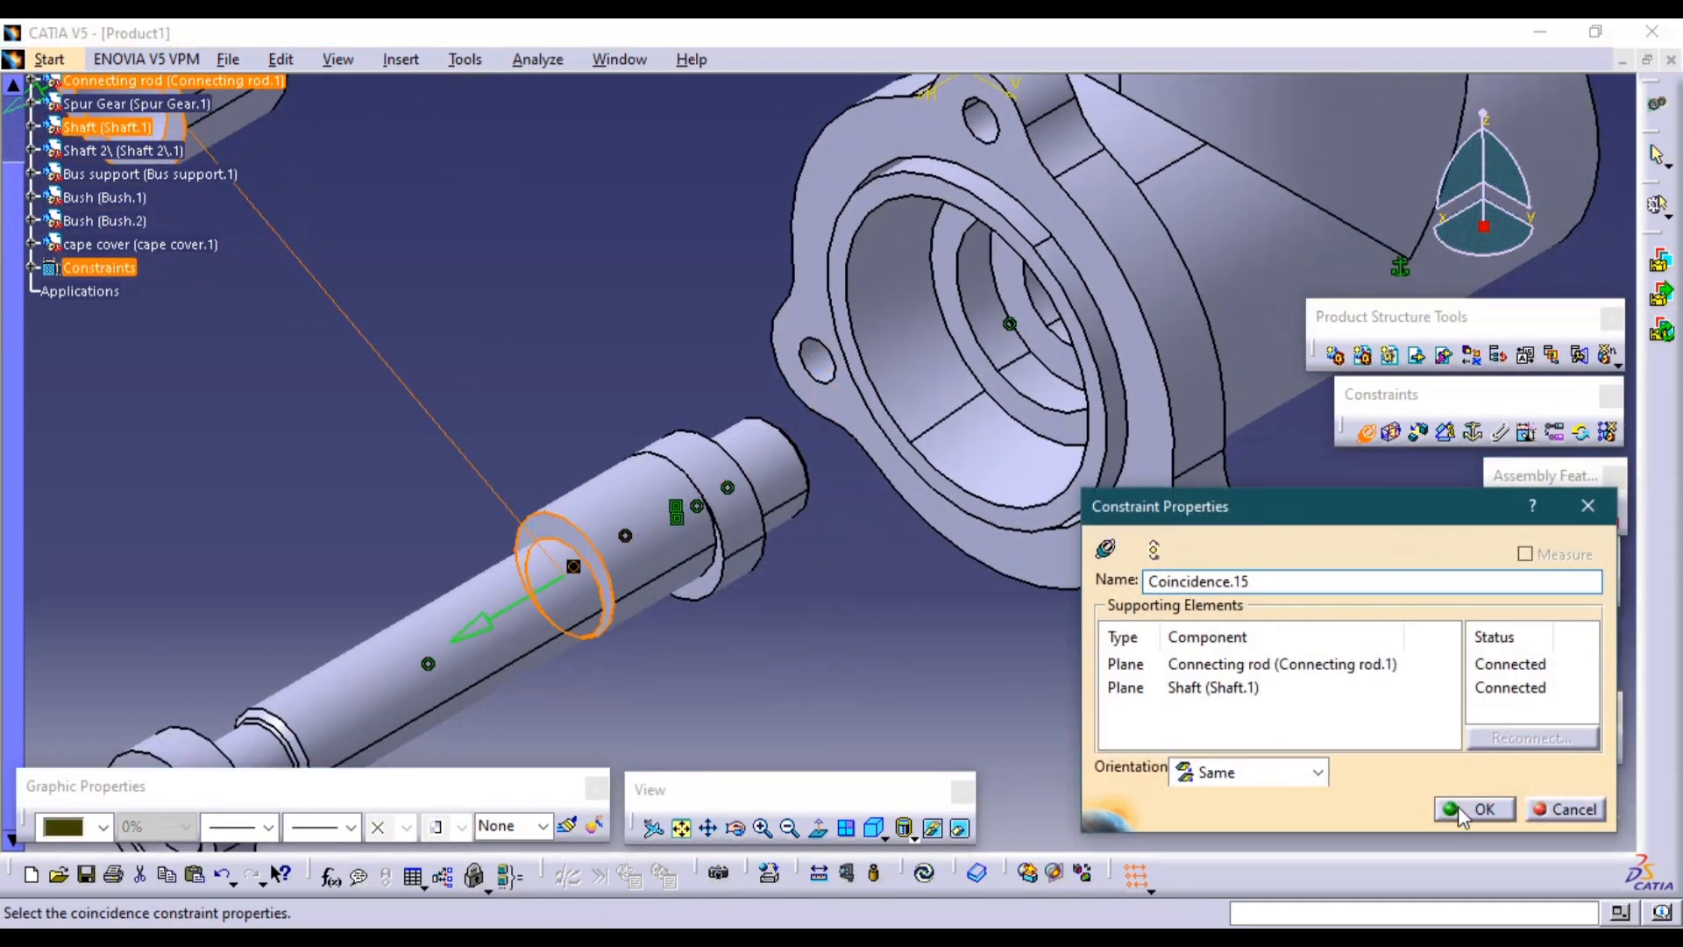
pyautogui.click(1461, 813)
pyautogui.click(924, 872)
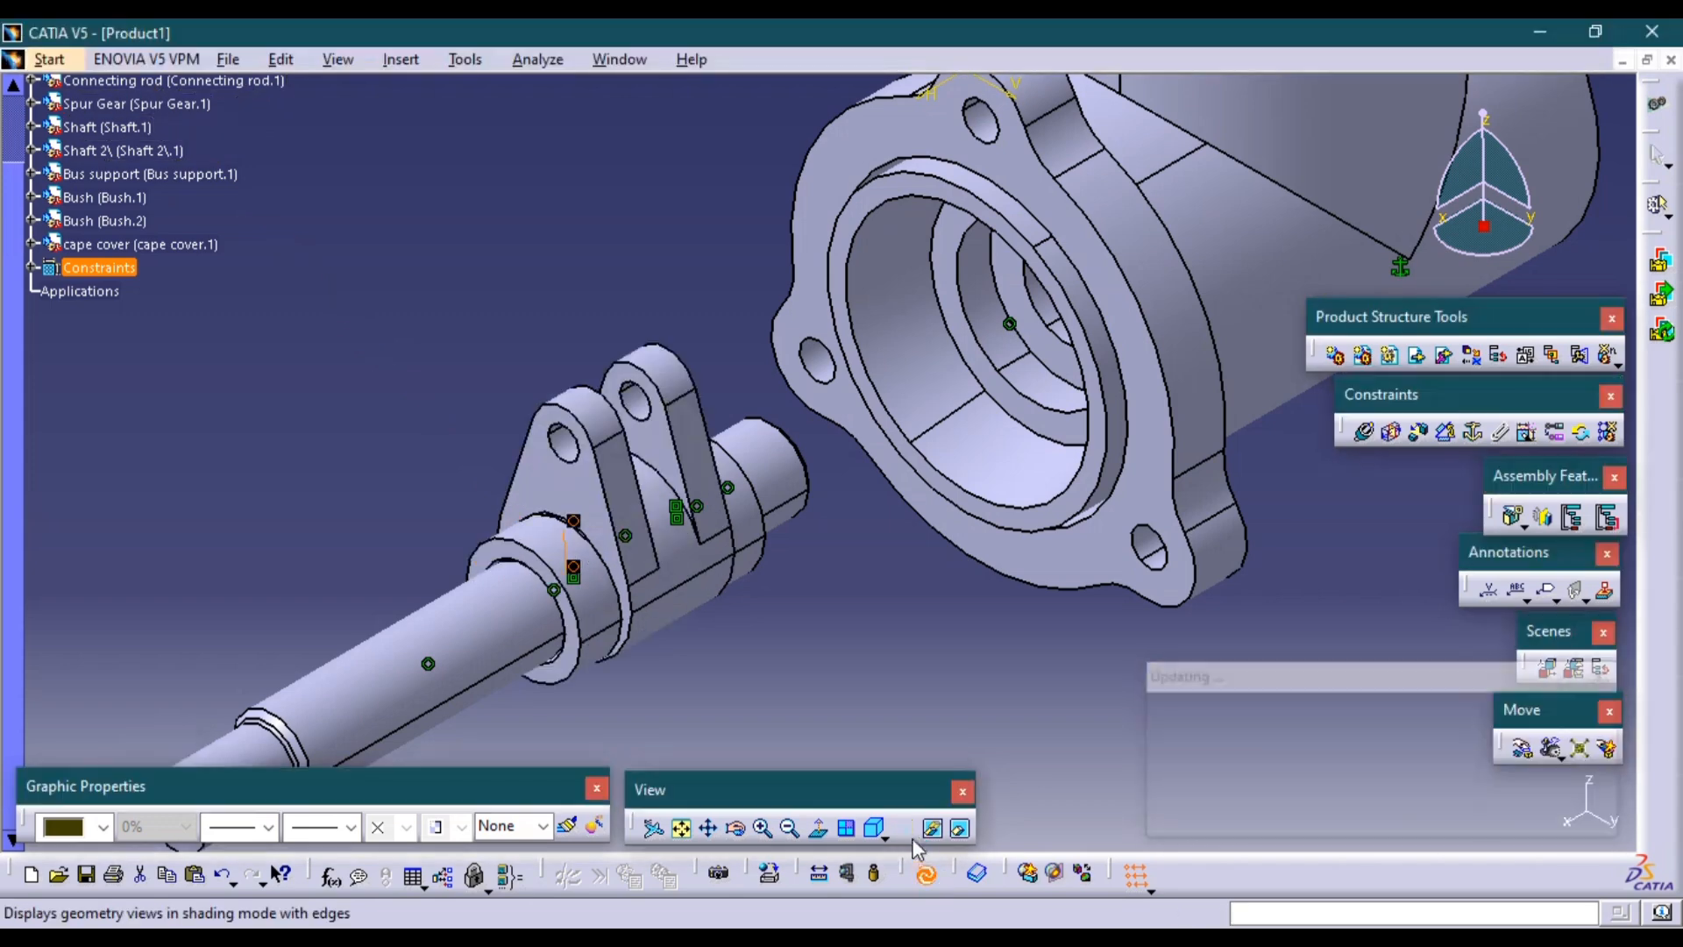
pyautogui.moveTo(843, 677); pyautogui.dragTo(860, 720, button='middle')
pyautogui.moveTo(825, 552); pyautogui.dragTo(987, 625, button='middle')
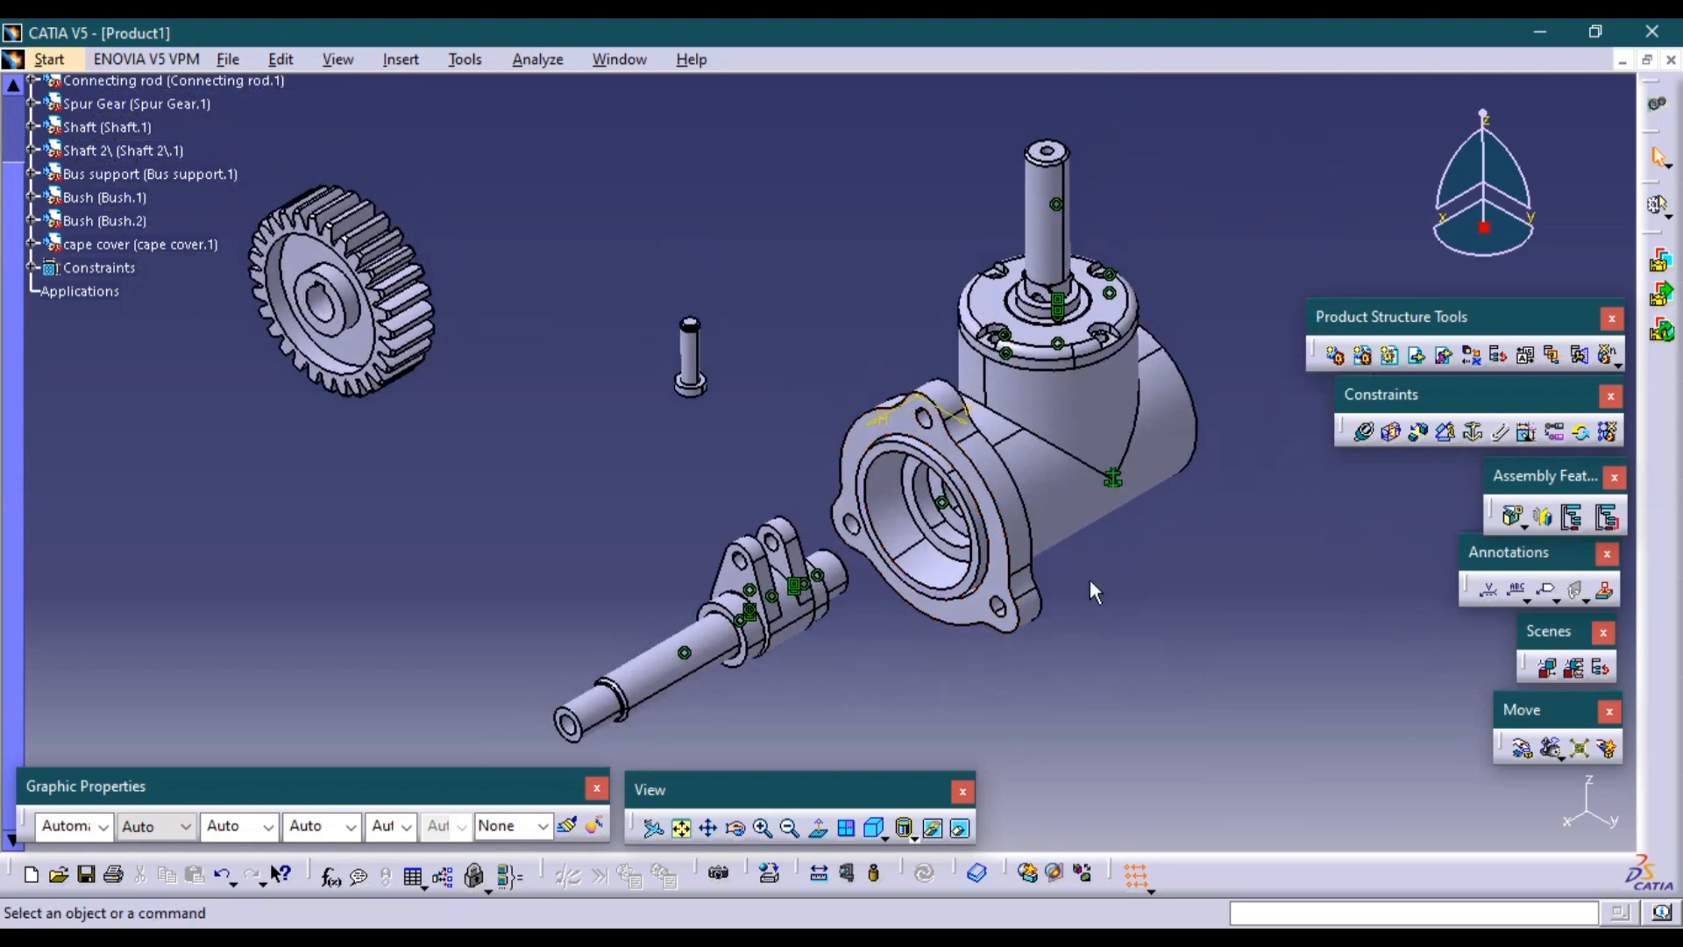
# Move Shaft 2 upward along the Z axis until its eye end is clear of the cap cover.
pyautogui.moveTo(1092, 570); pyautogui.dragTo(1100, 596, button='middle')
pyautogui.click(1065, 453)
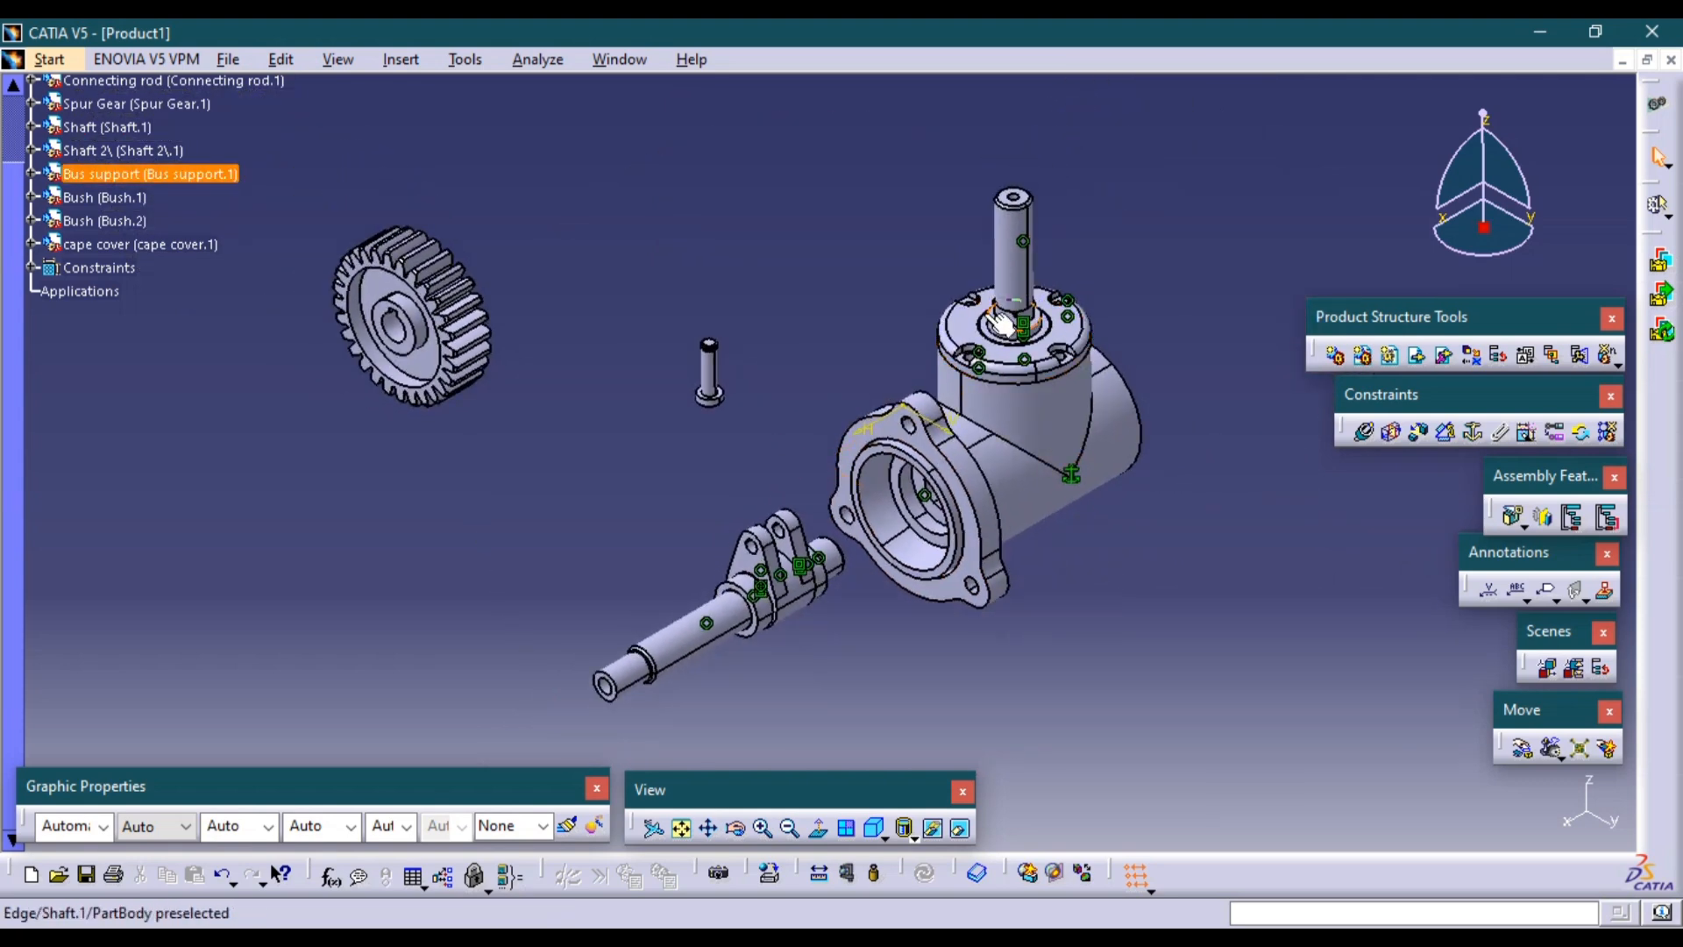
pyautogui.click(1523, 750)
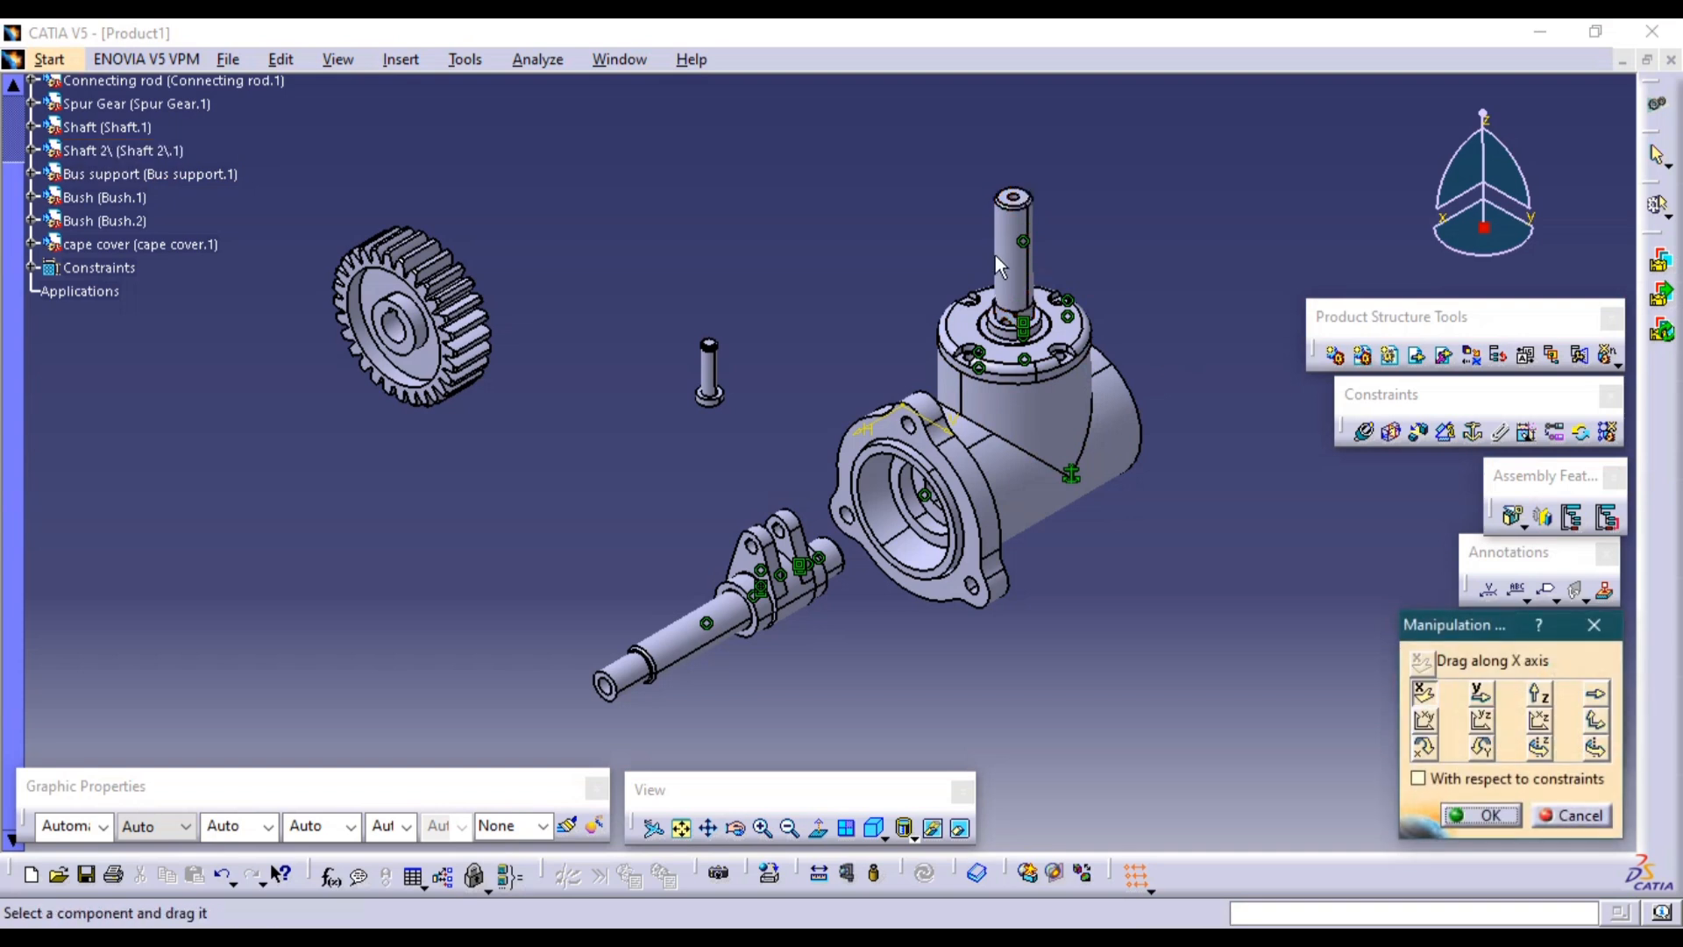
pyautogui.click(1539, 692)
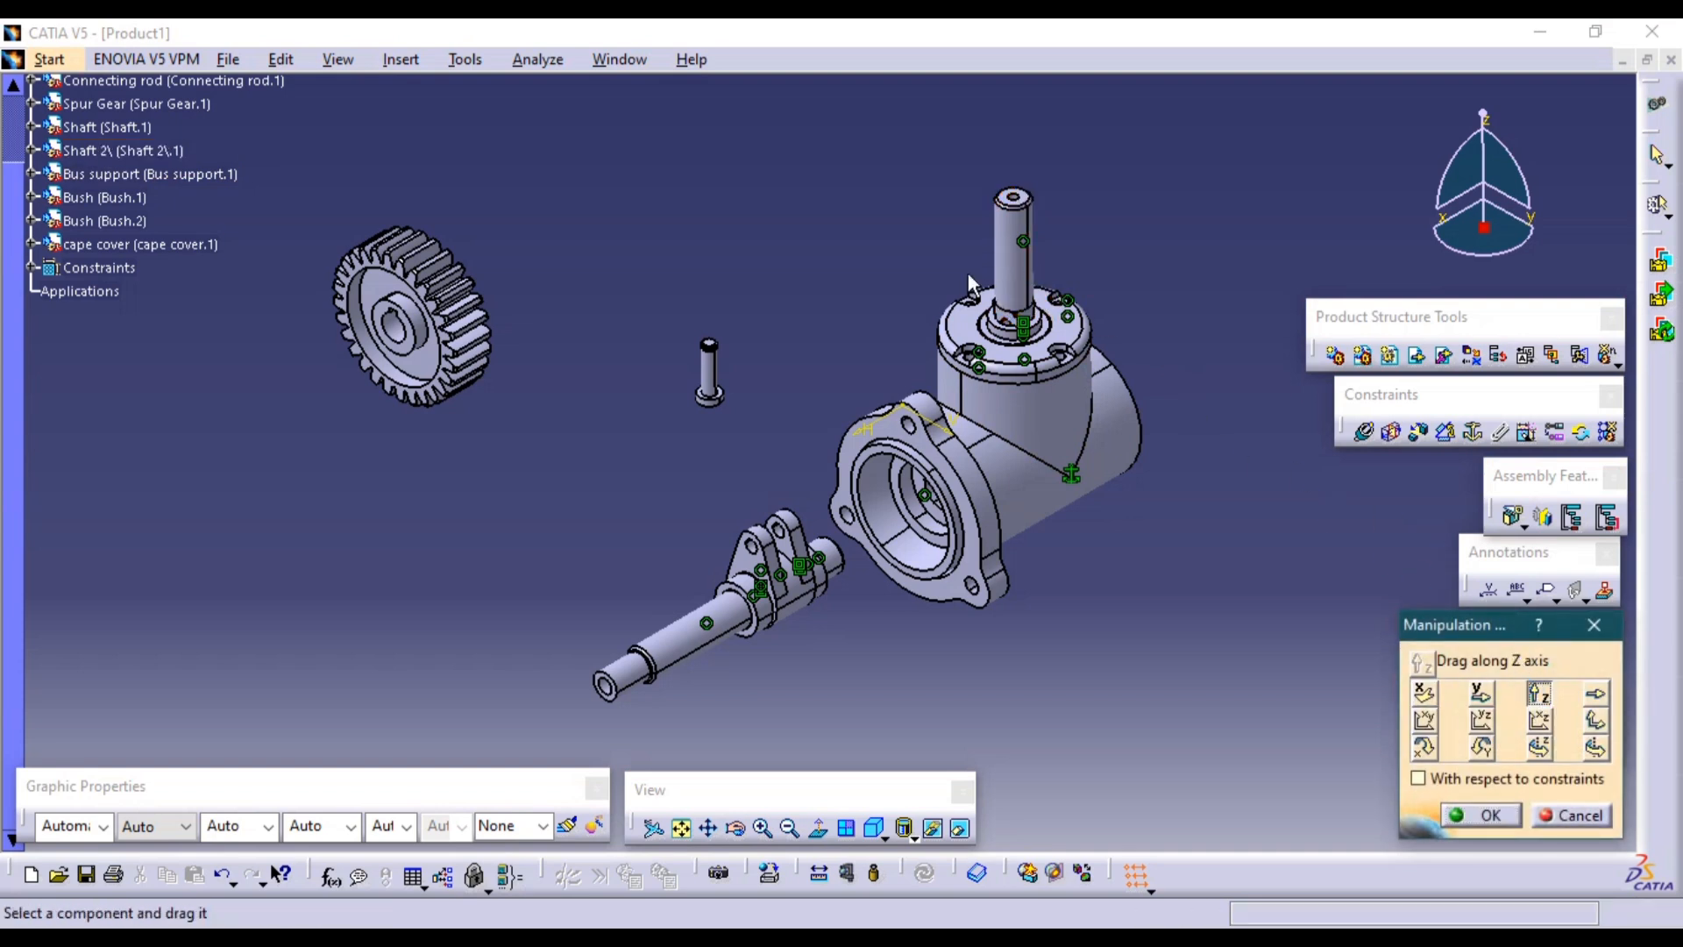
pyautogui.moveTo(1019, 255); pyautogui.dragTo(1014, 162)
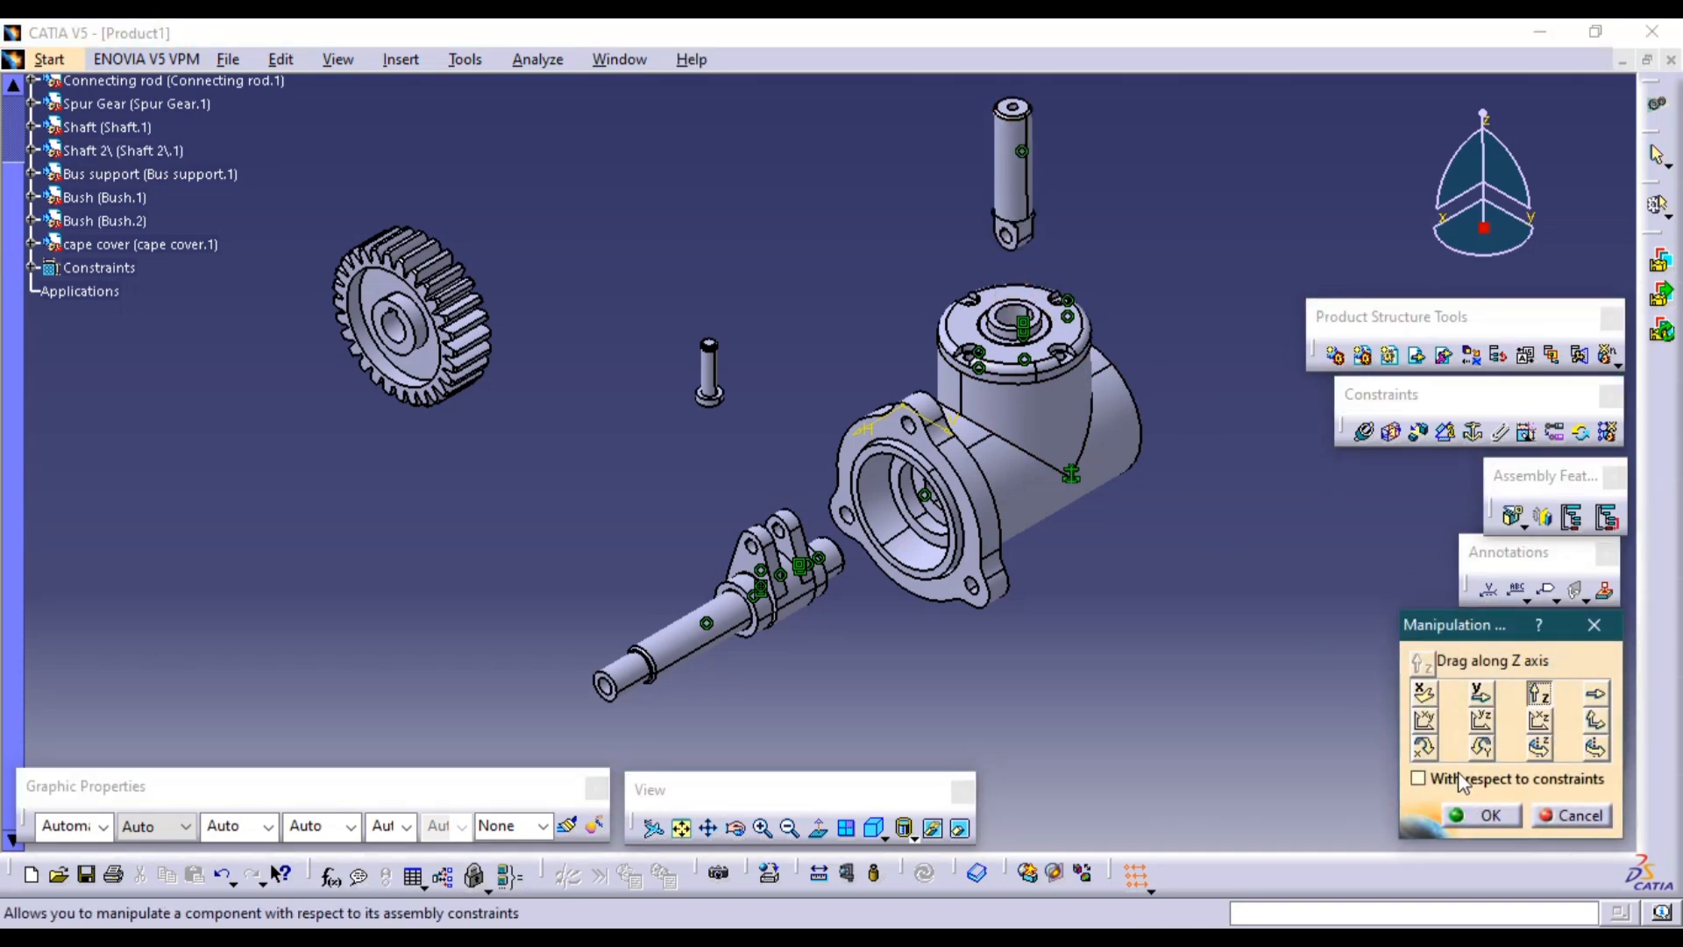
pyautogui.click(1481, 815)
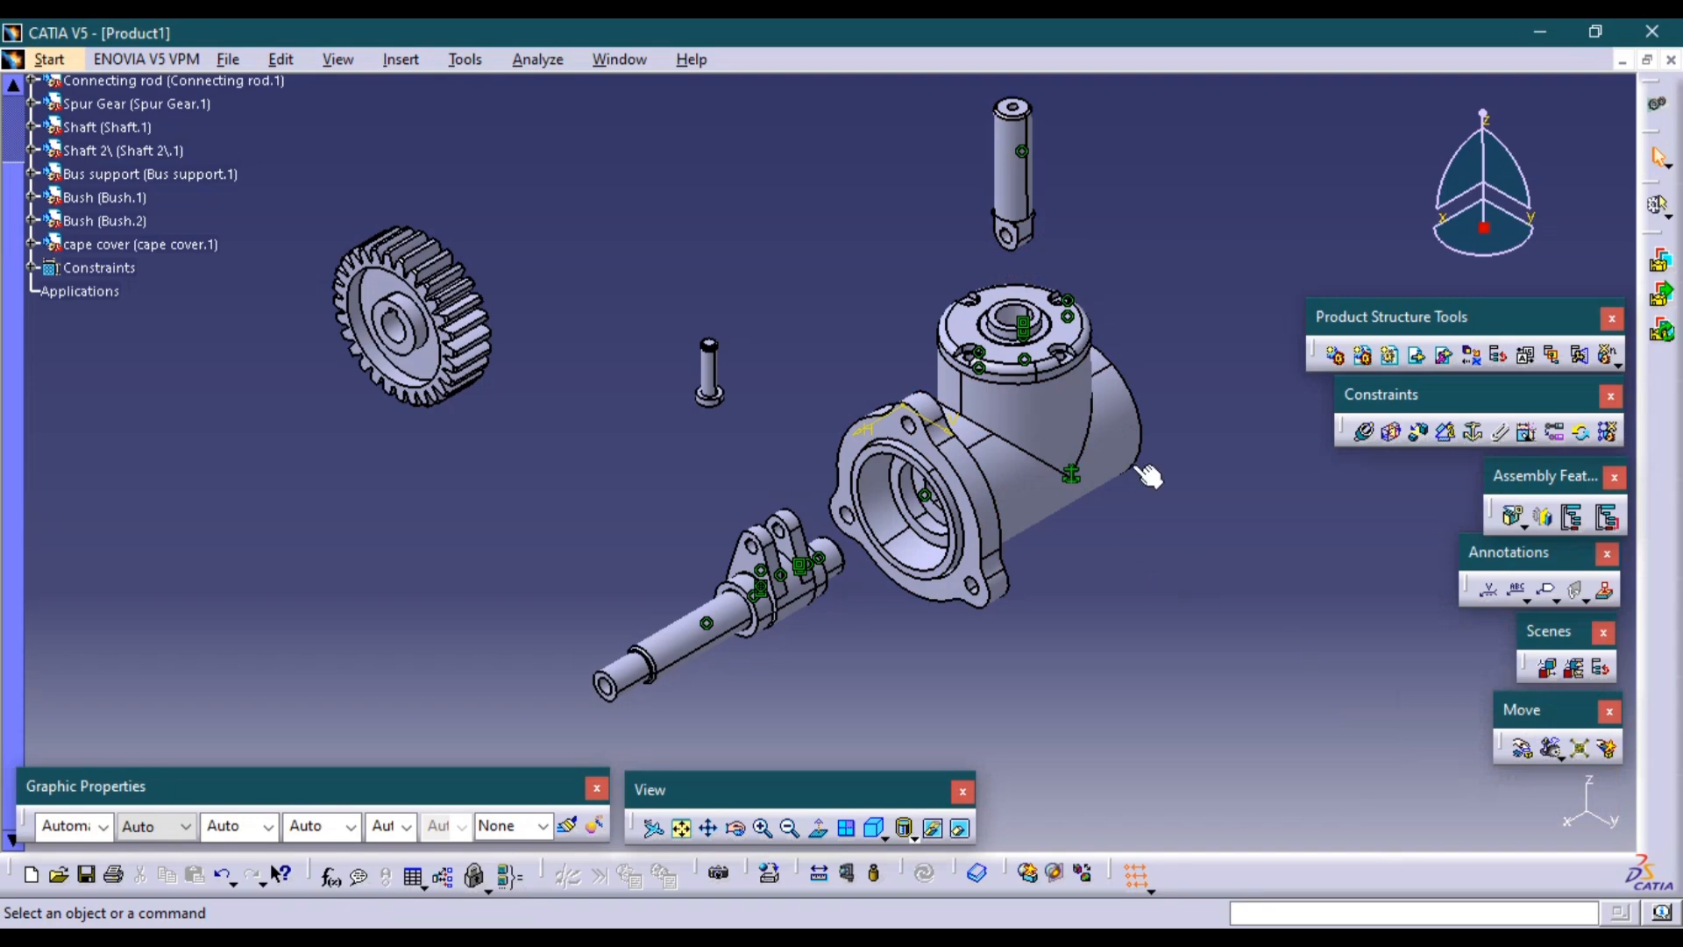
# Add a coincidence constraint between the eye hole axis of Shaft 2 and the connecting rod's fork hole axis, and update the assembly.
pyautogui.click(1370, 437)
pyautogui.moveTo(1090, 333); pyautogui.dragTo(875, 668, button='middle')
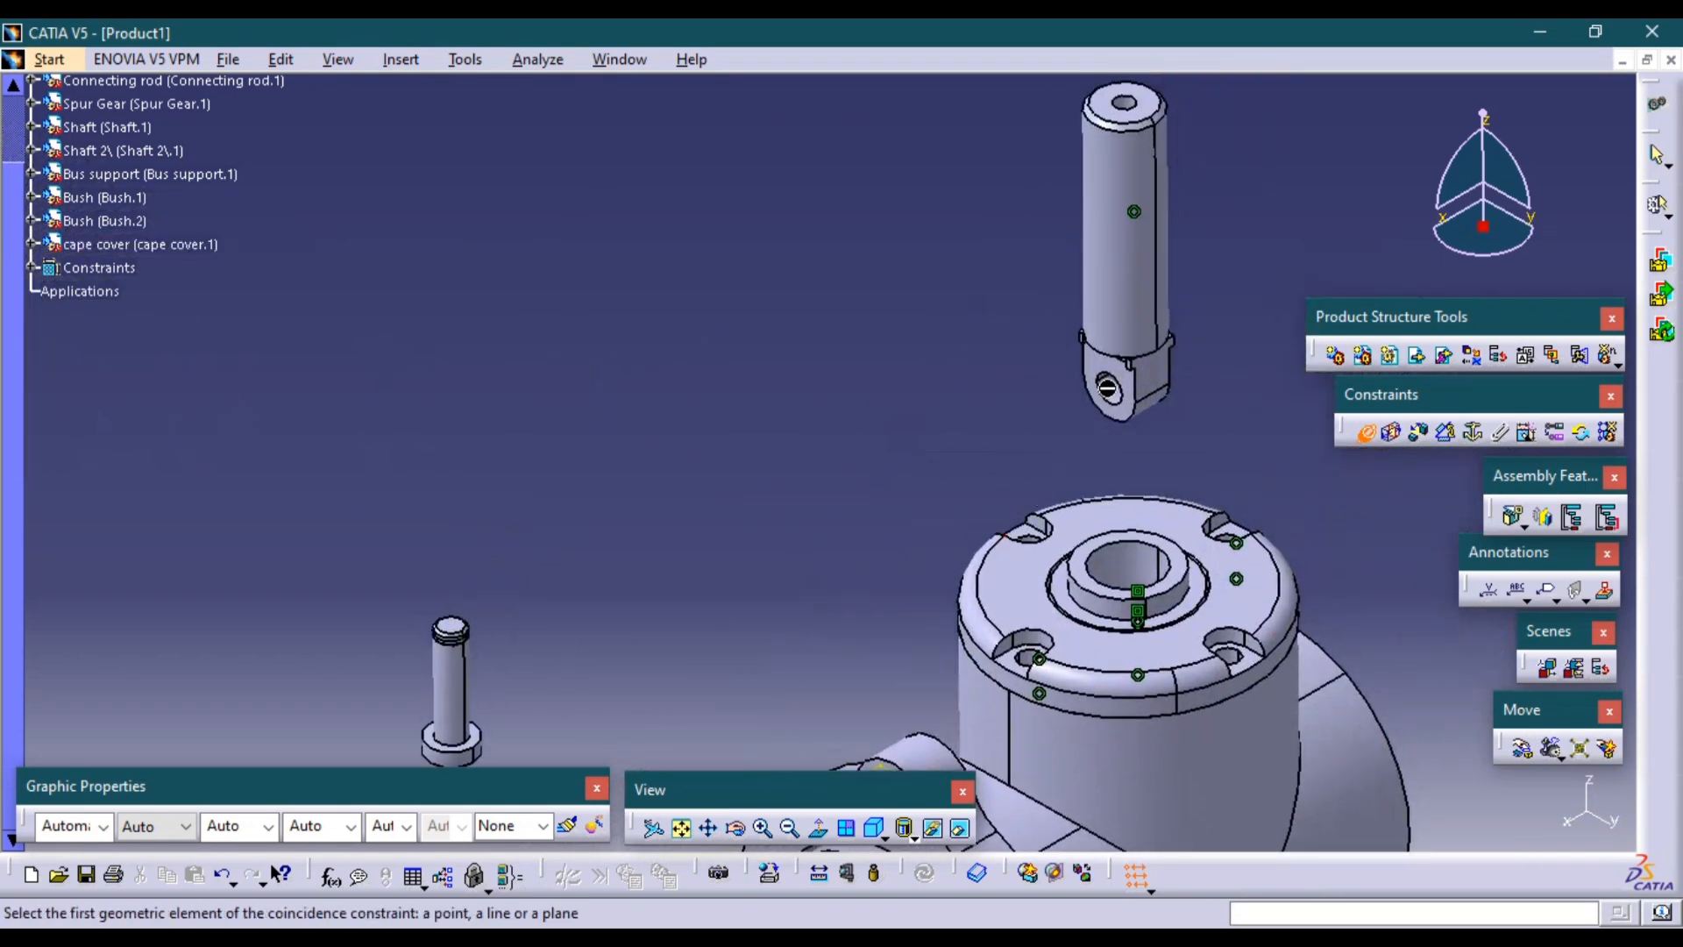
pyautogui.click(1107, 388)
pyautogui.moveTo(1119, 444); pyautogui.dragTo(1132, 497, button='middle')
pyautogui.moveTo(1133, 497); pyautogui.dragTo(1152, 387, button='middle')
pyautogui.moveTo(792, 599); pyautogui.dragTo(866, 173, button='middle')
pyautogui.click(868, 314)
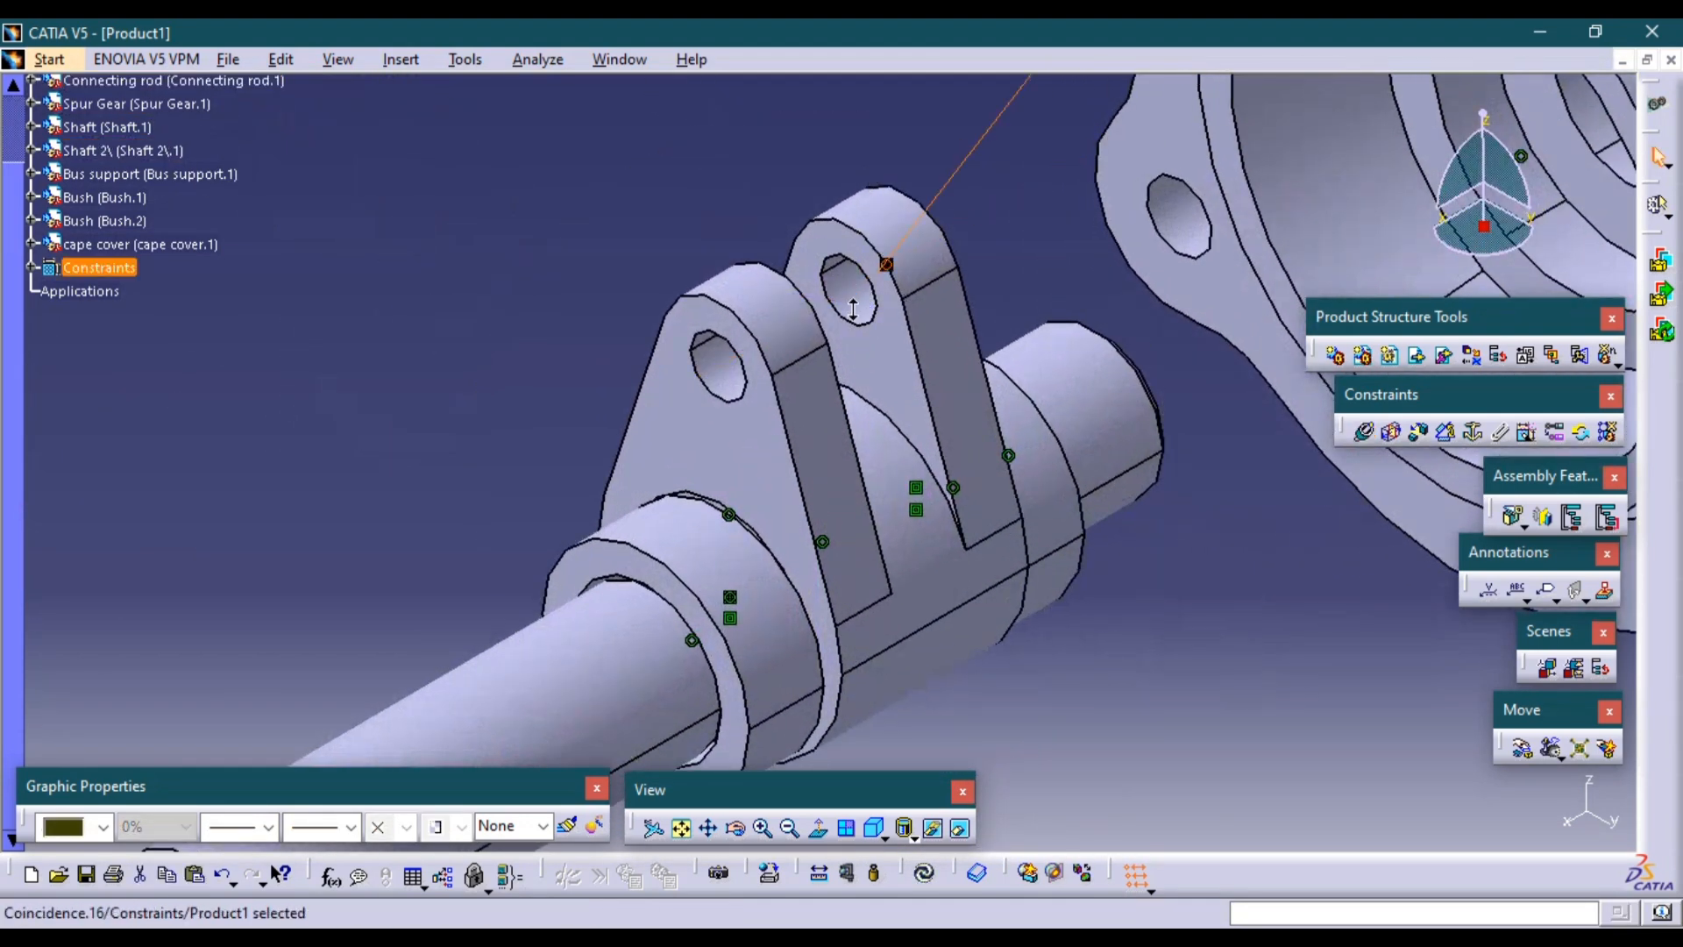
pyautogui.keyDown('ctrl'); pyautogui.moveTo(853, 309); pyautogui.dragTo(941, 715, button='middle'); pyautogui.keyUp('ctrl')
pyautogui.click(927, 875)
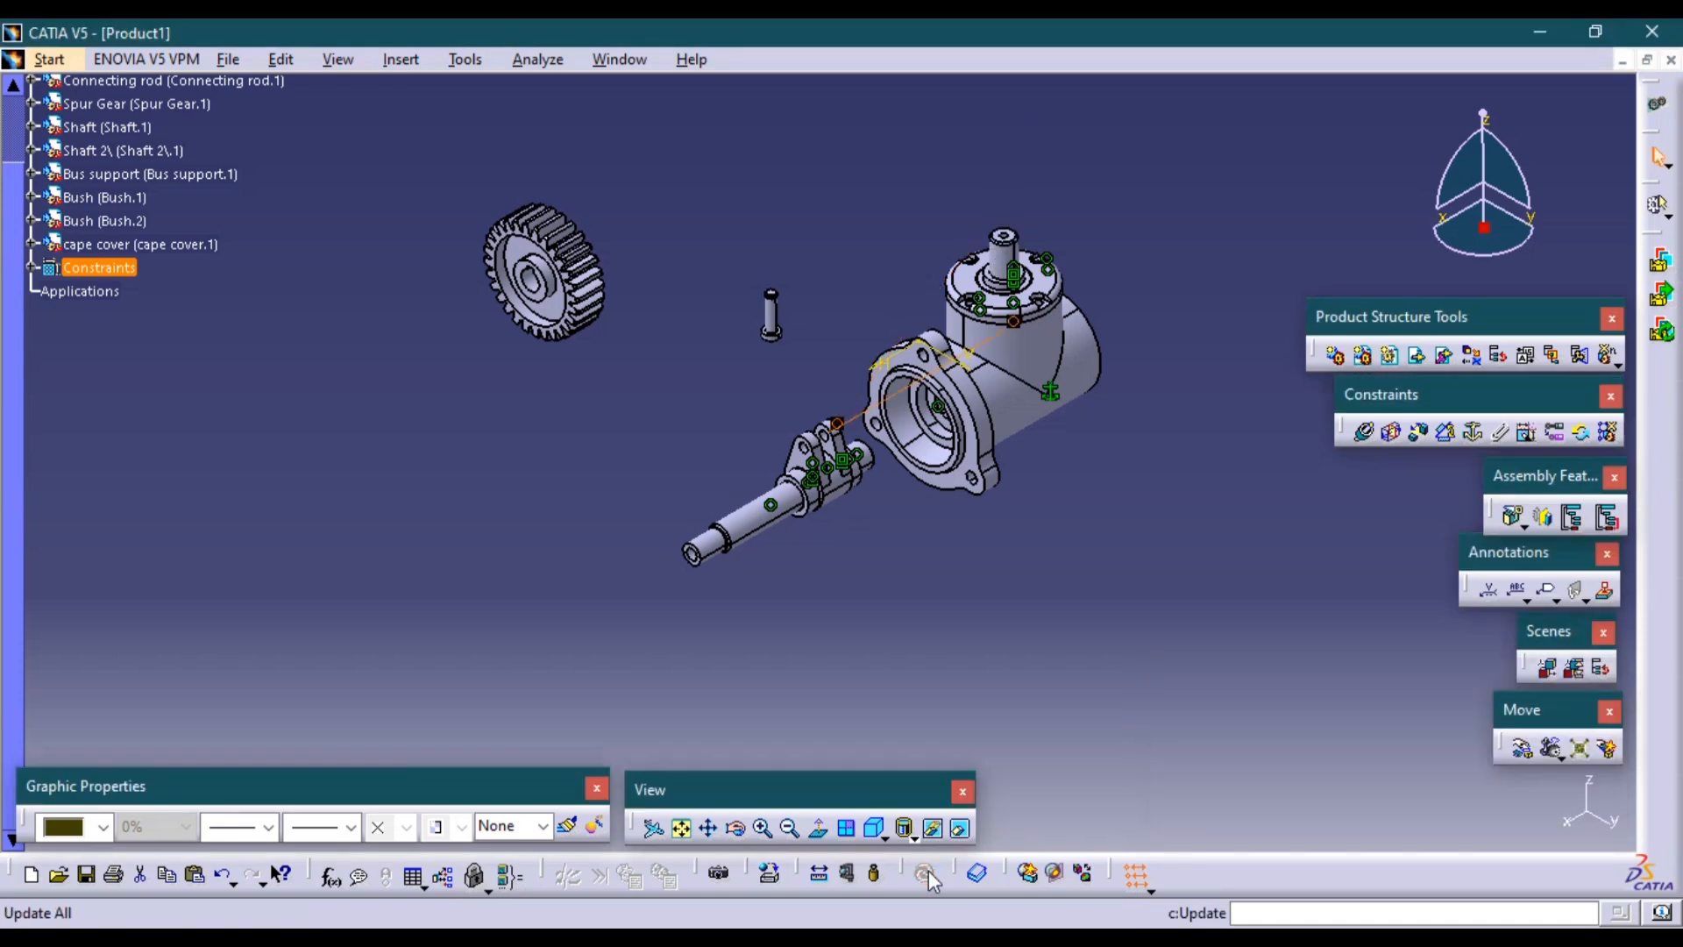
pyautogui.click(1075, 564)
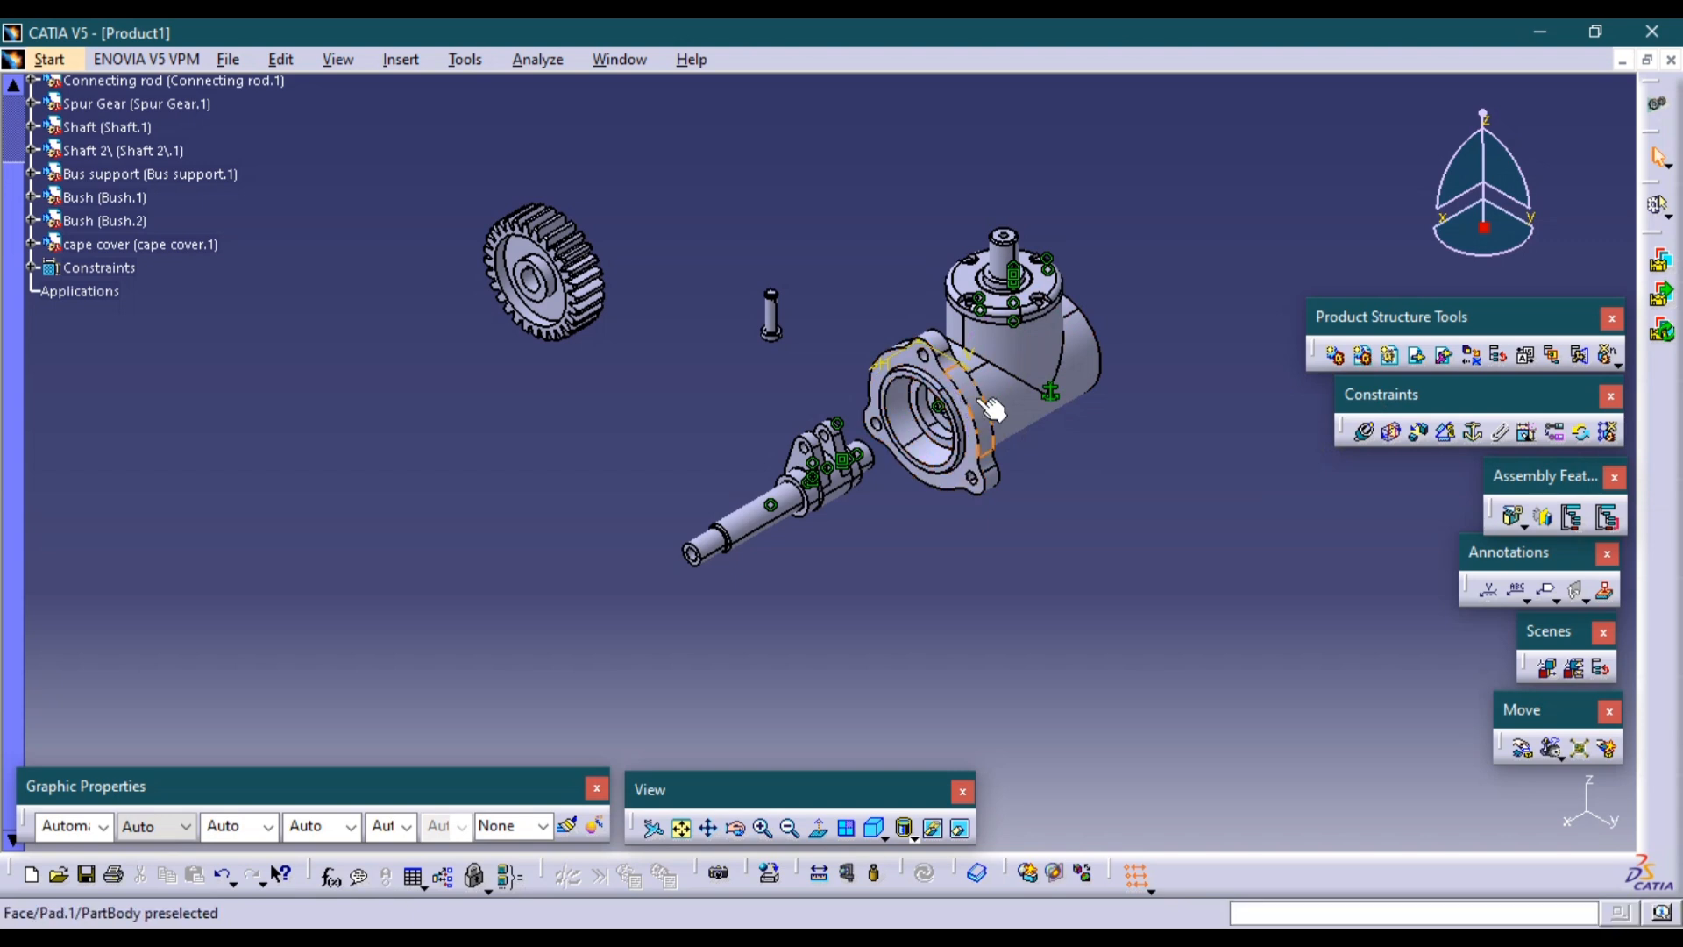
# Hide the housing to expose the lower end of Shaft 2.
pyautogui.moveTo(993, 408); pyautogui.dragTo(996, 462, button='middle')
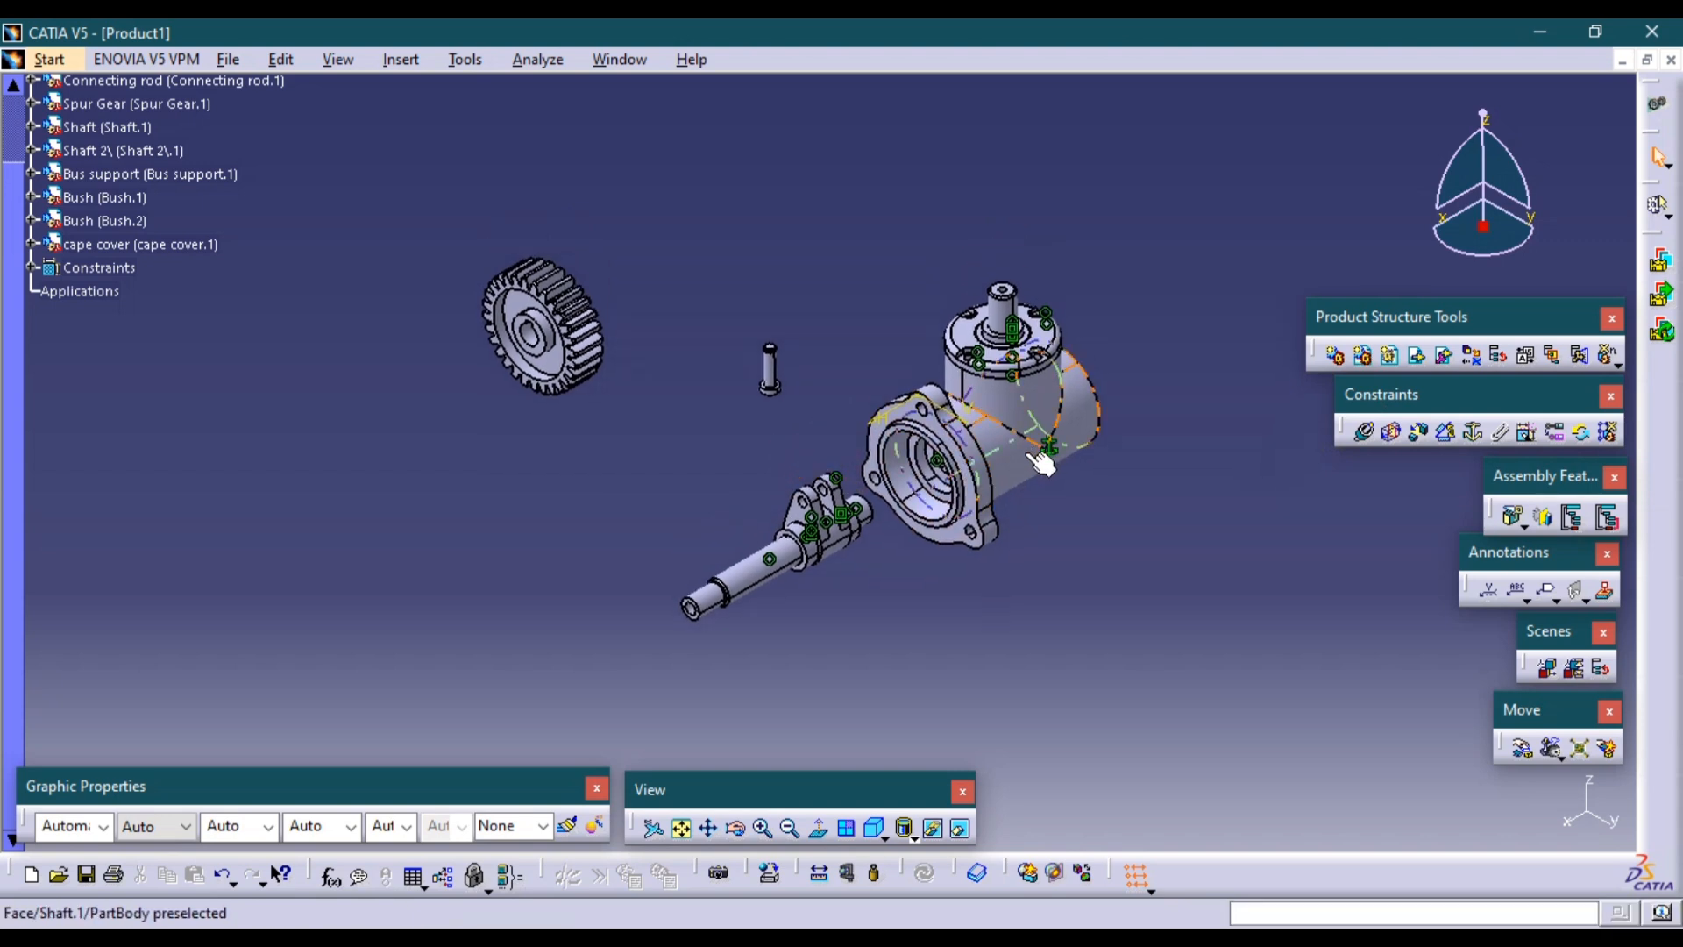
pyautogui.rightClick(1032, 452)
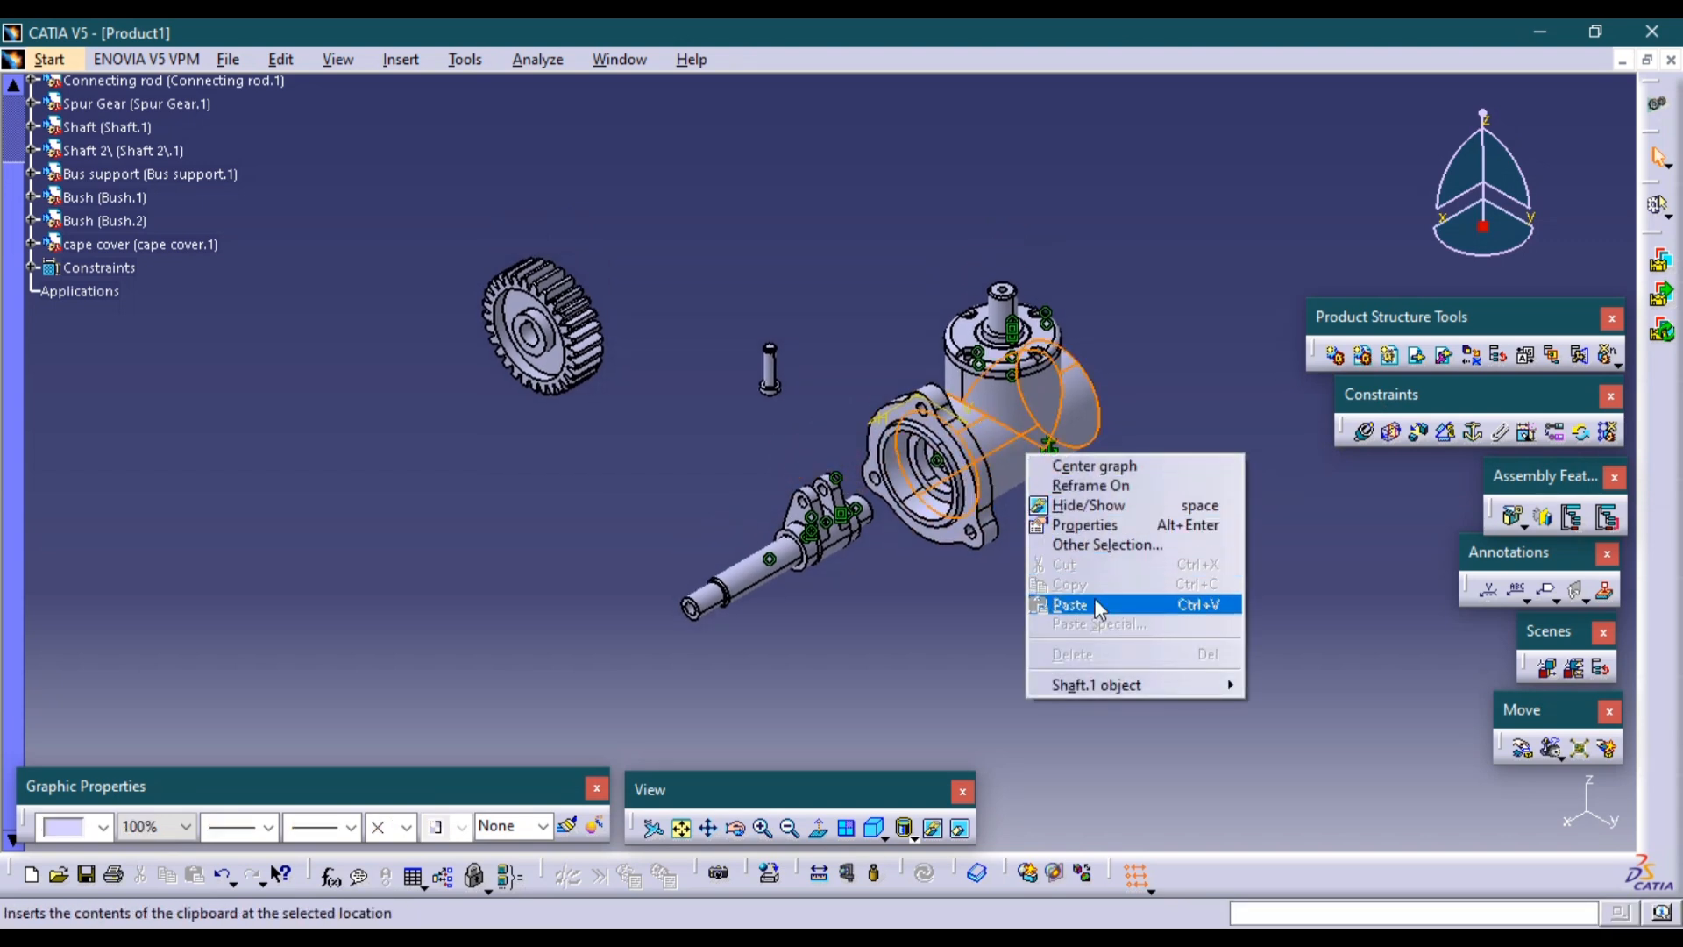
pyautogui.click(1095, 506)
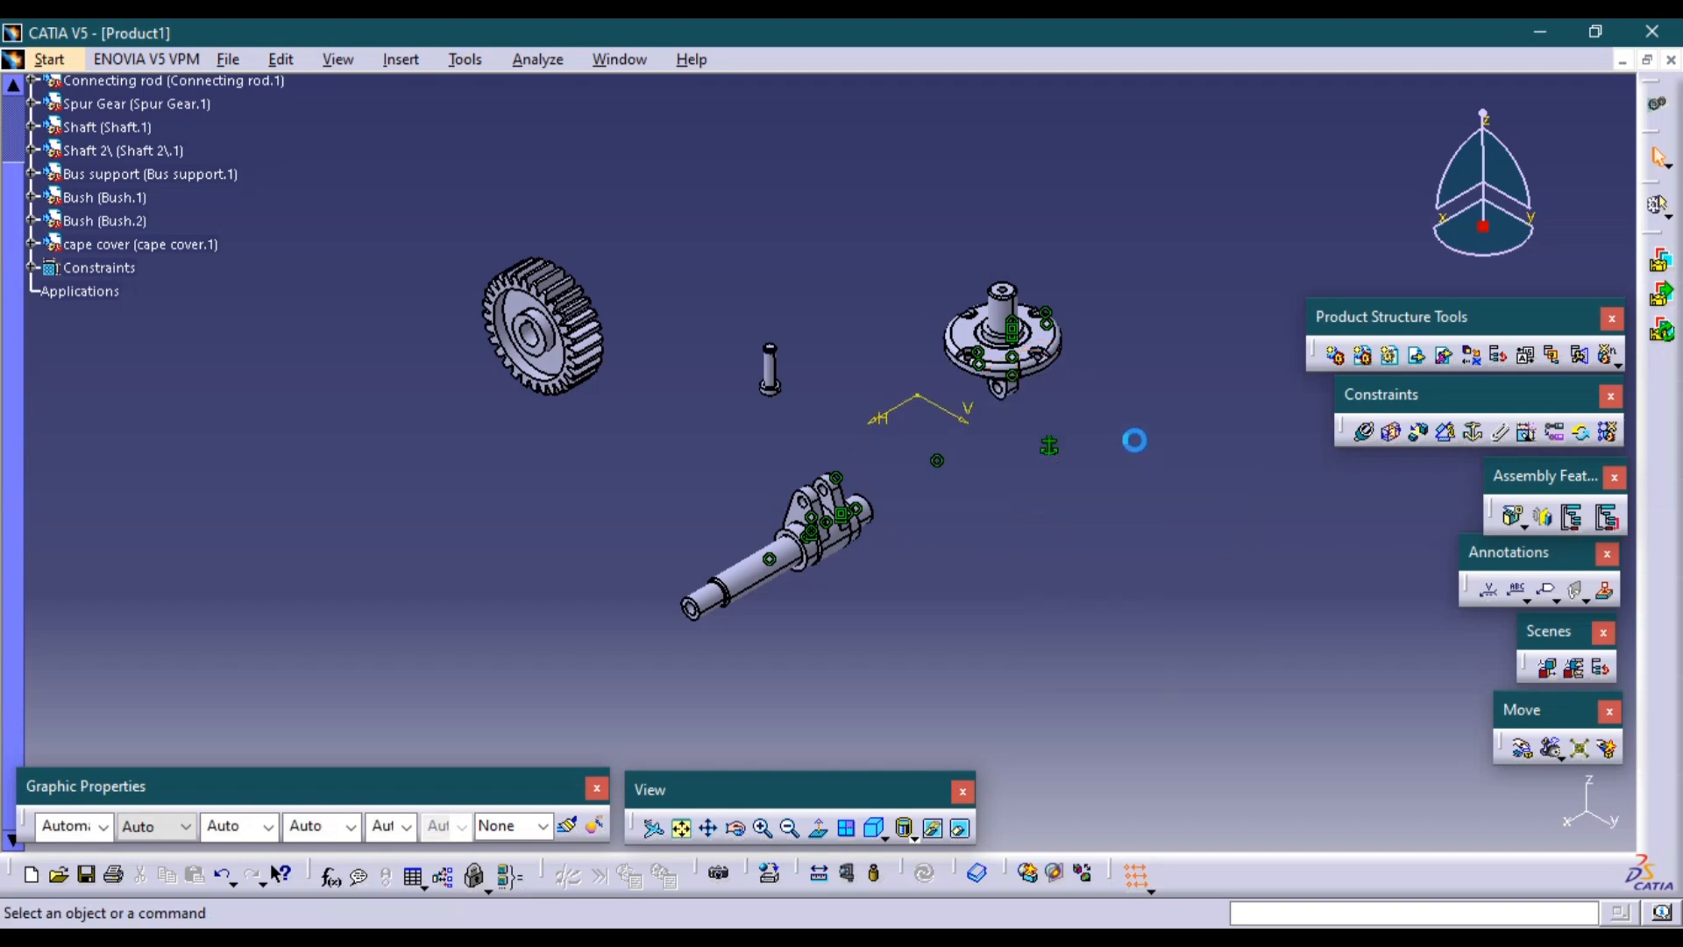
# Add a contact constraint between the flat side of Shaft 2's eye and the connecting rod's inner fork face, and update the assembly.
pyautogui.moveTo(1071, 451); pyautogui.dragTo(783, 433, button='middle')
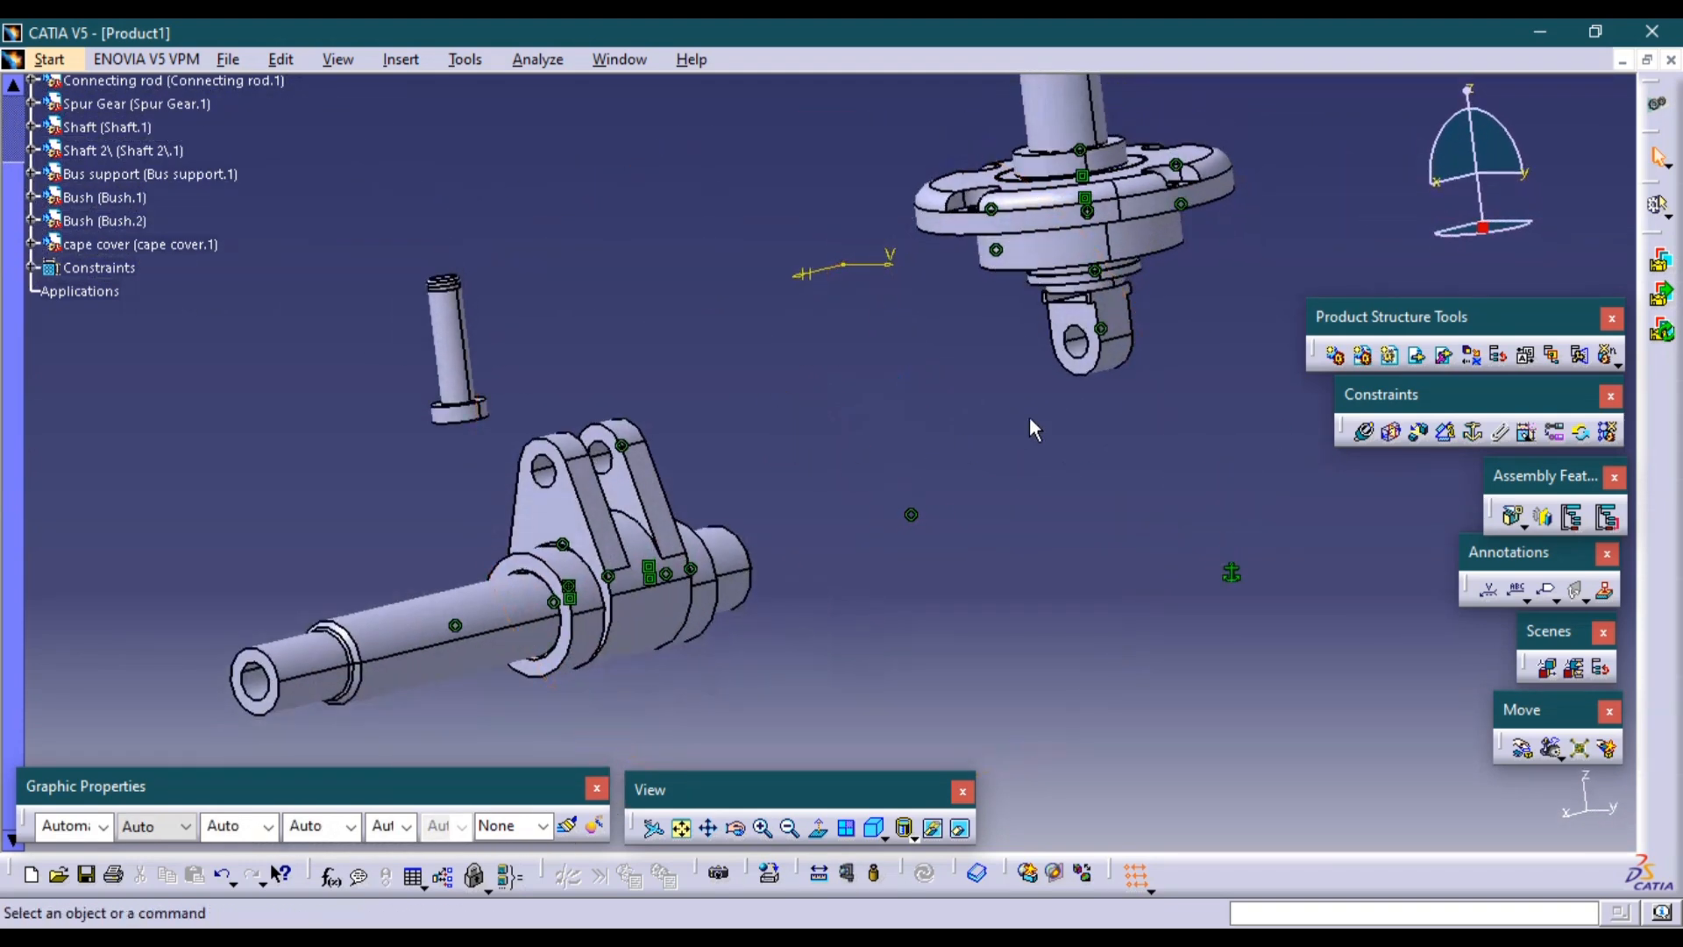
pyautogui.click(1085, 317)
pyautogui.moveTo(1085, 317); pyautogui.dragTo(470, 496, button='middle')
pyautogui.click(467, 498)
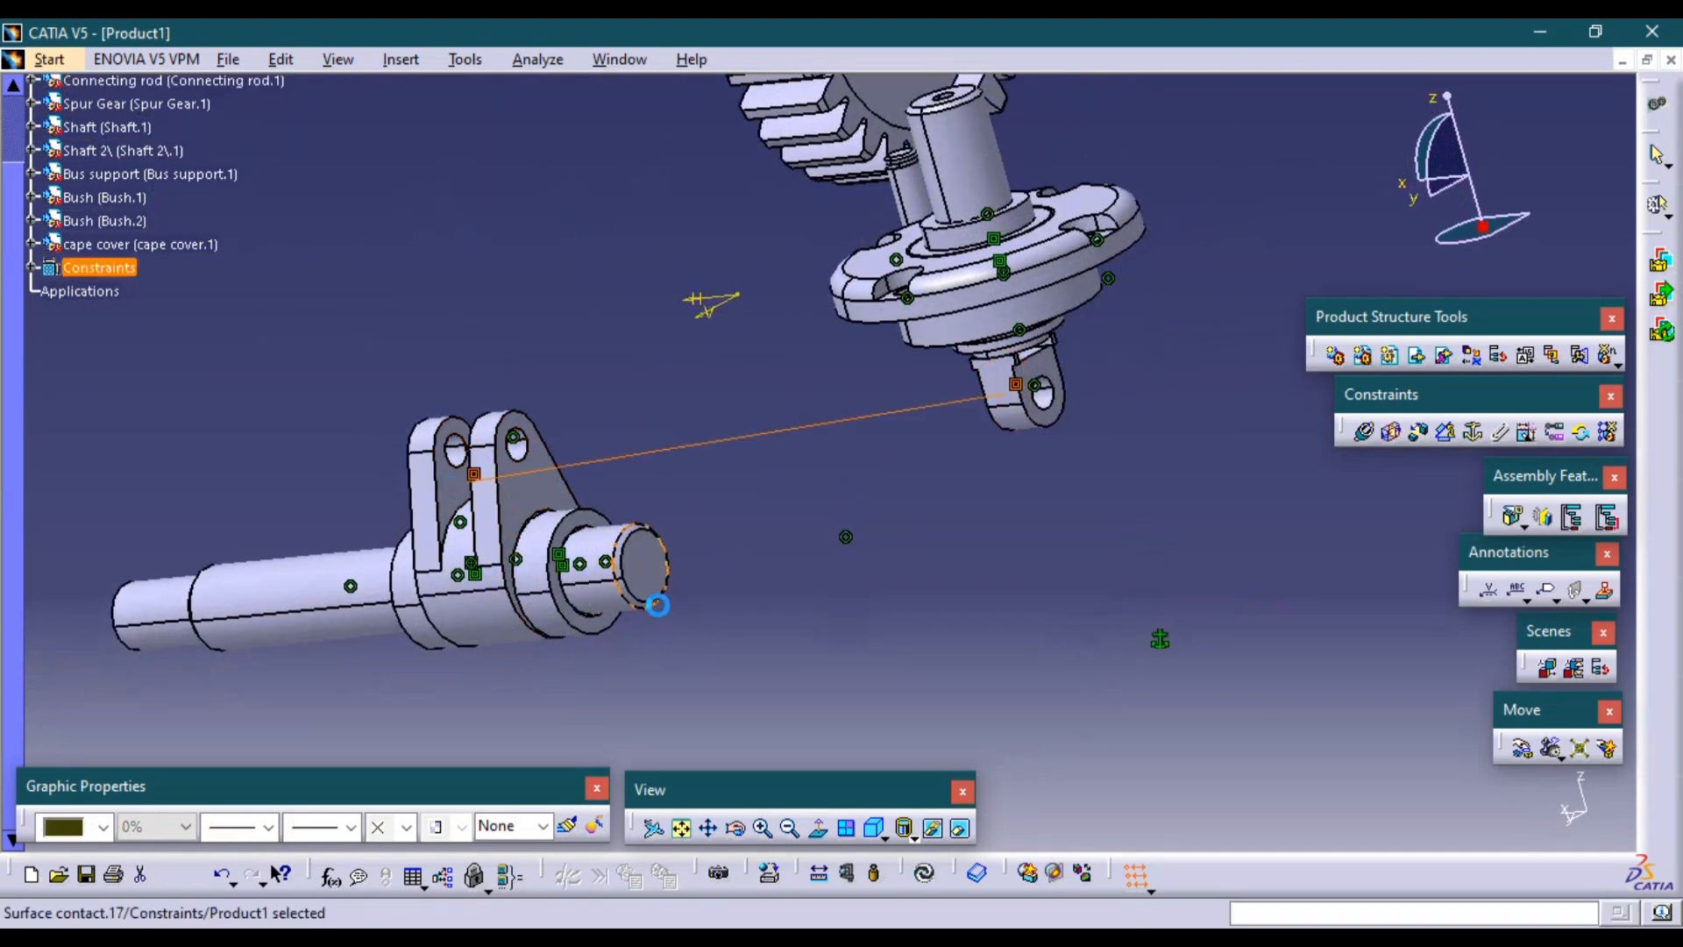
pyautogui.click(921, 874)
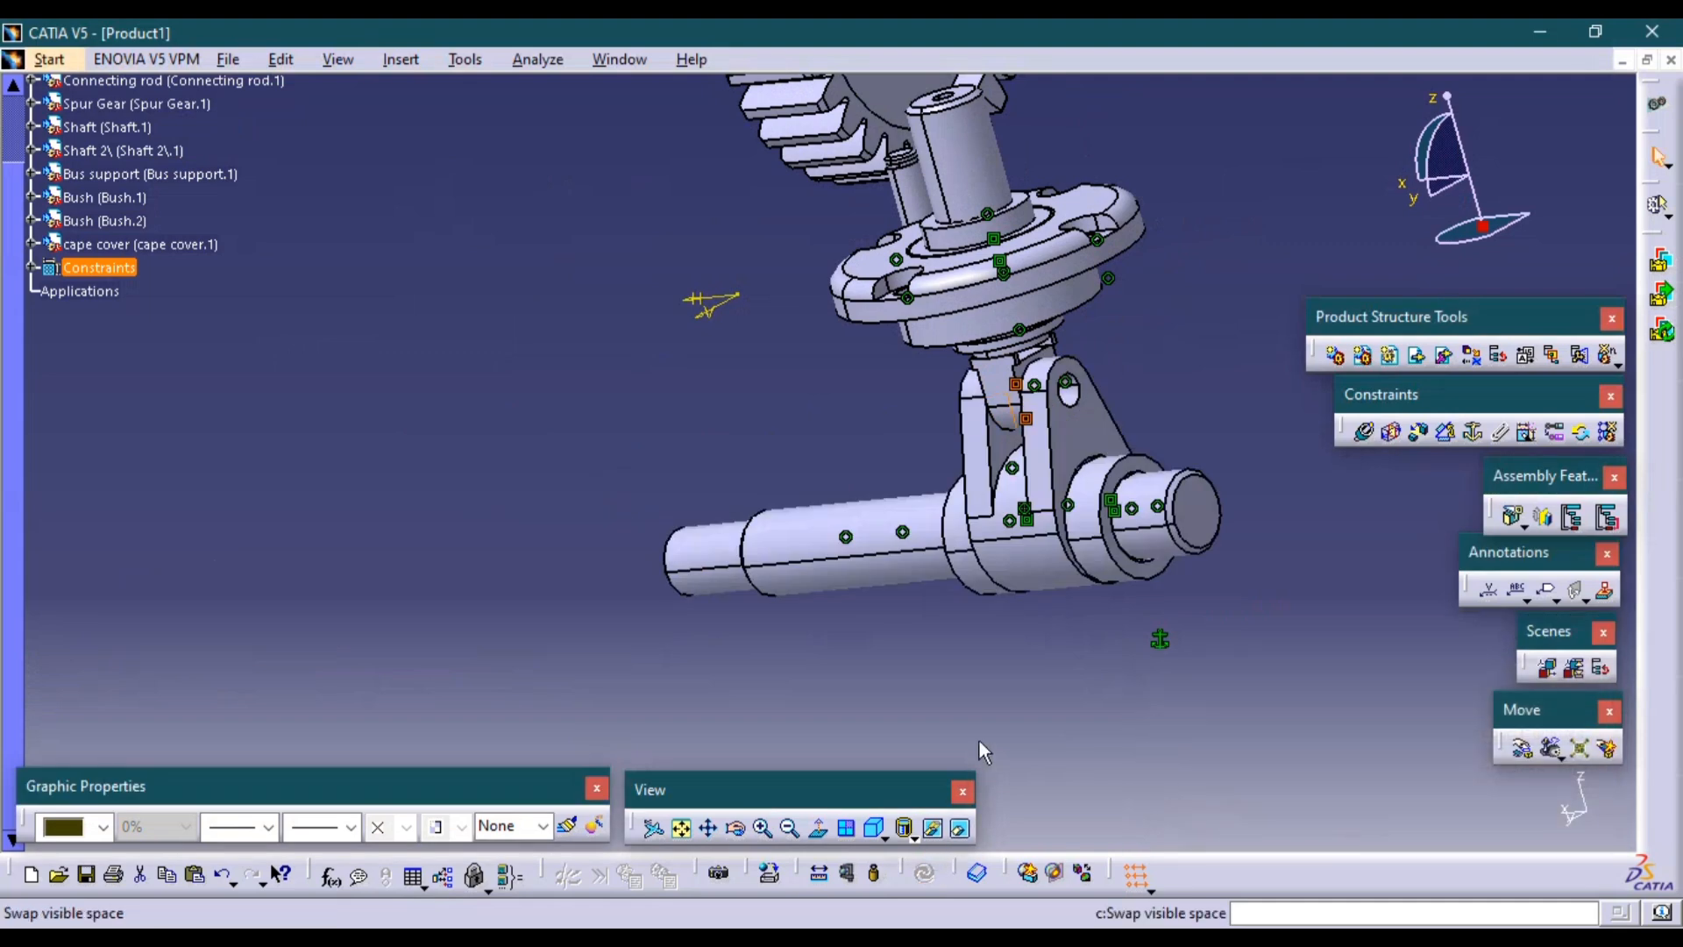
pyautogui.click(874, 827)
pyautogui.moveTo(1112, 537); pyautogui.dragTo(1106, 594, button='middle')
pyautogui.click(1268, 625)
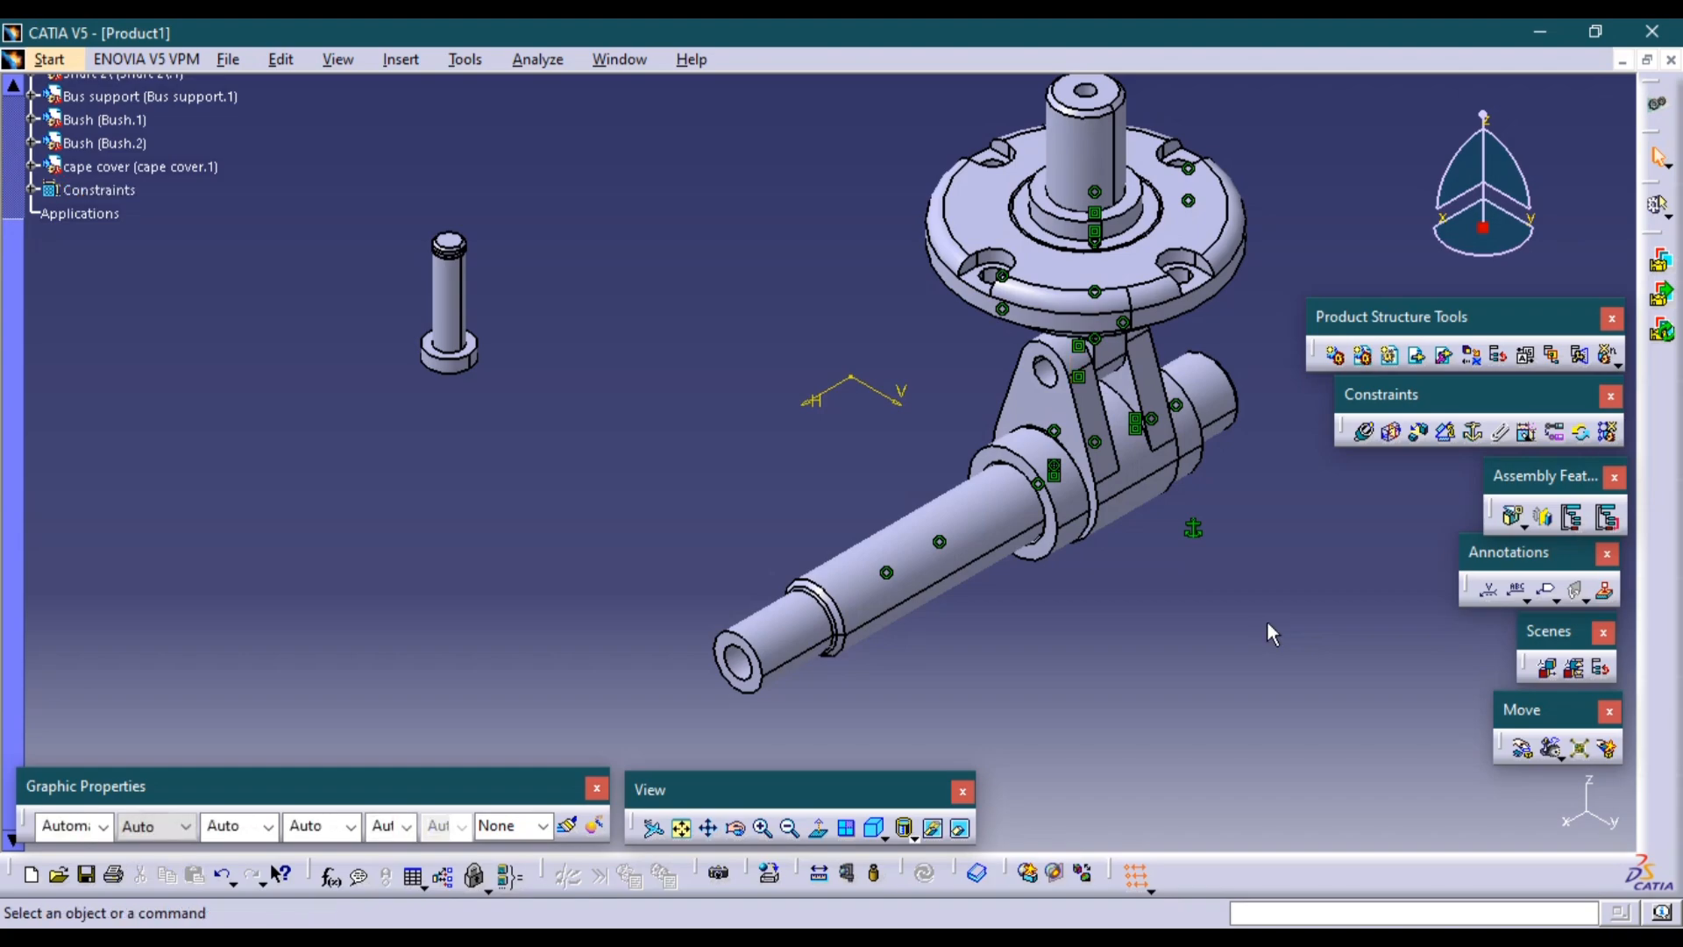
# Bring the hidden housing back into the visible space.
pyautogui.hotkey('alt', 'Tab')
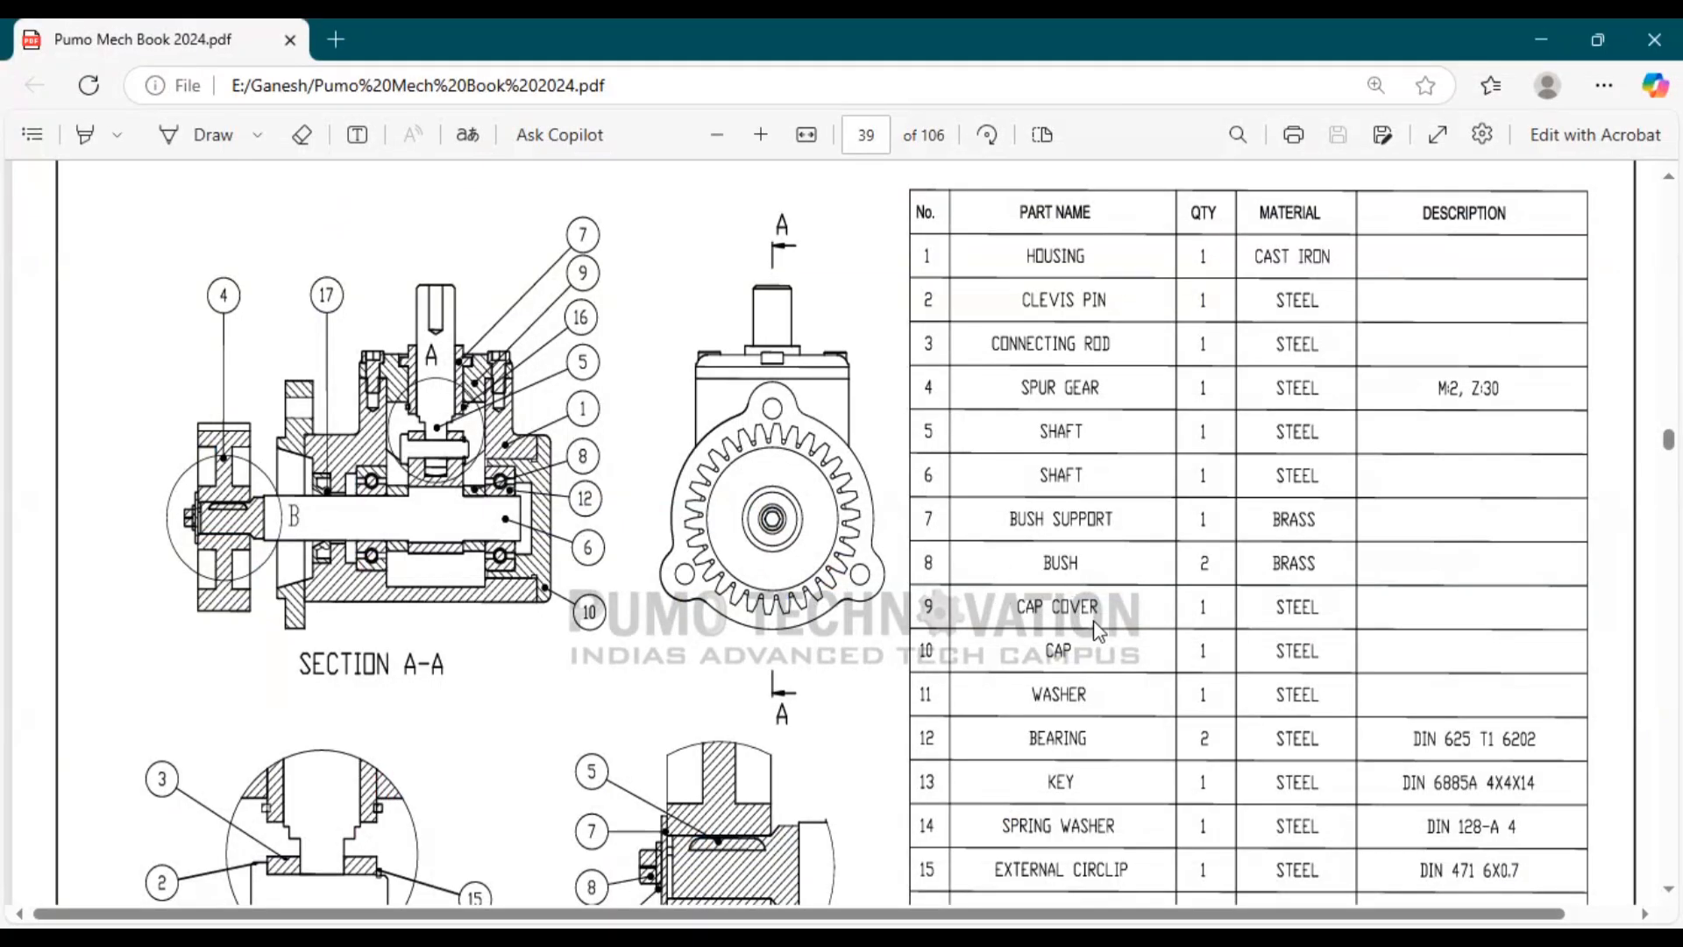
pyautogui.hotkey('alt', 'Tab')
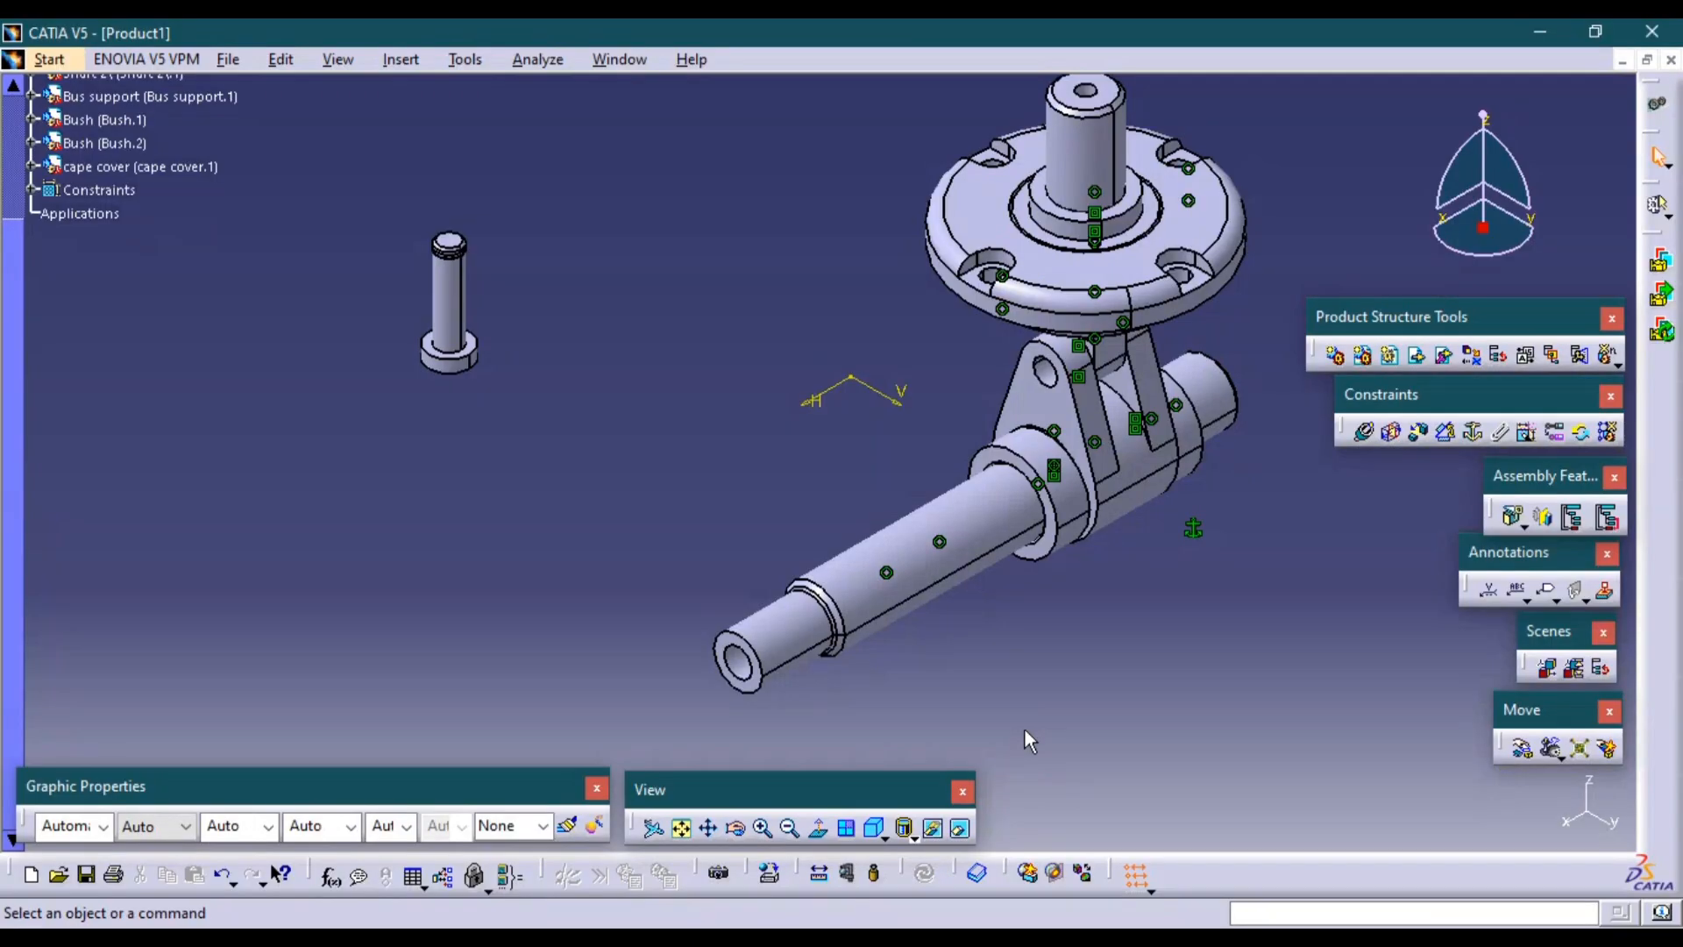
pyautogui.click(962, 829)
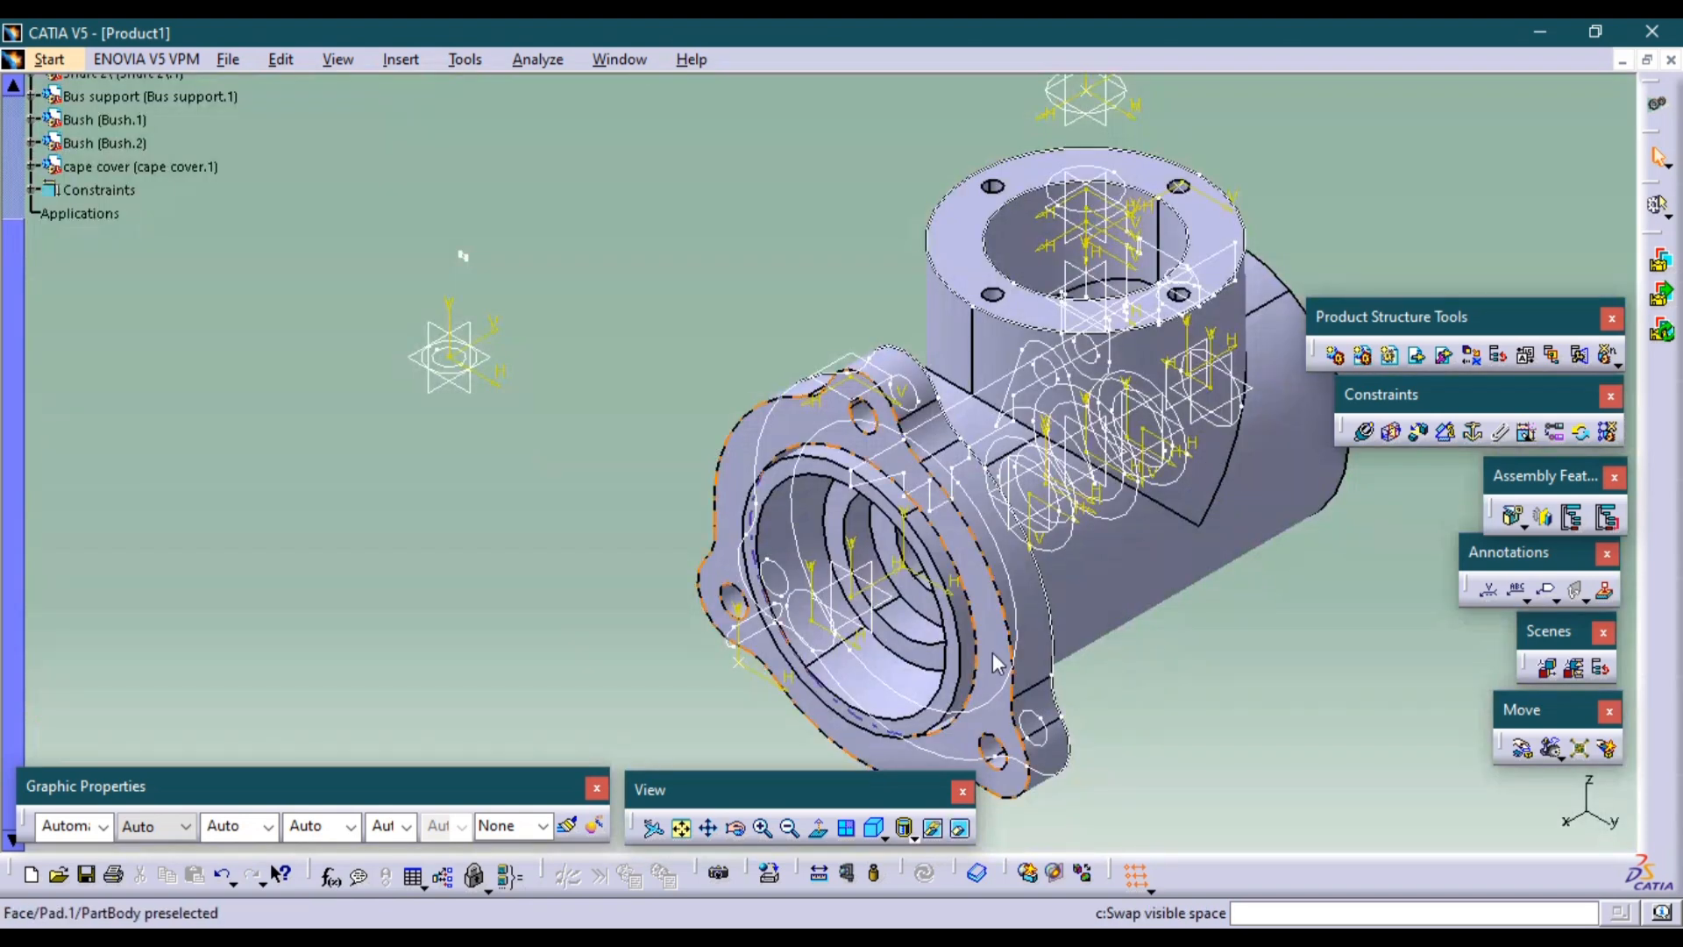
pyautogui.rightClick(1108, 585)
pyautogui.click(1172, 639)
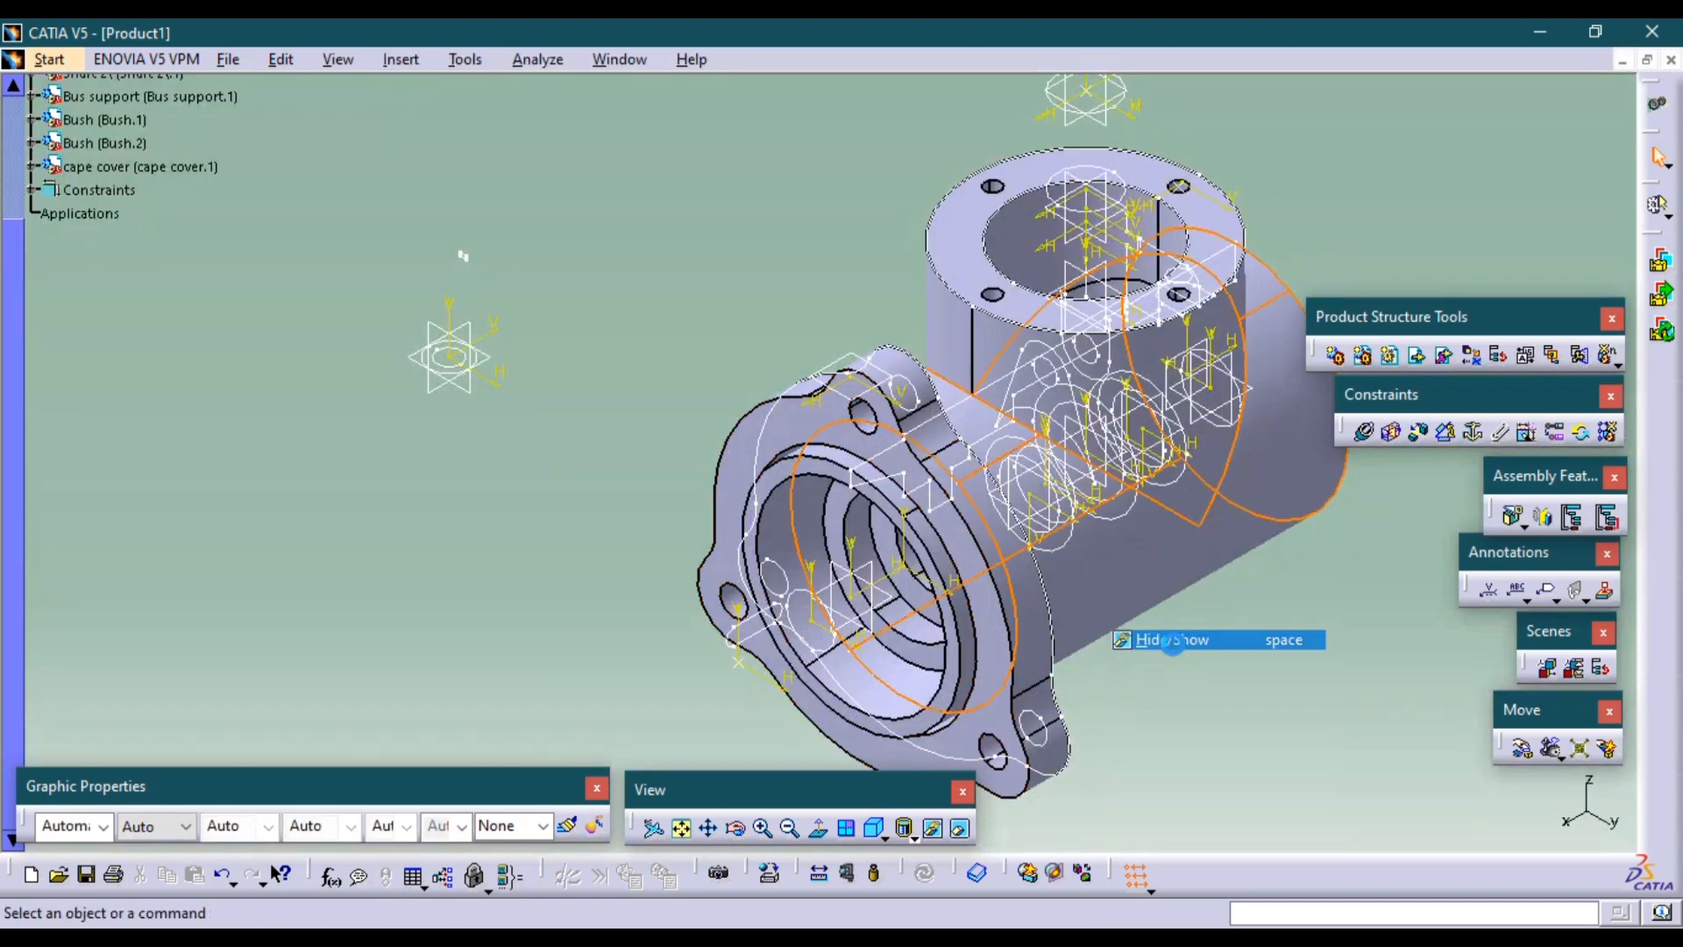
pyautogui.click(959, 828)
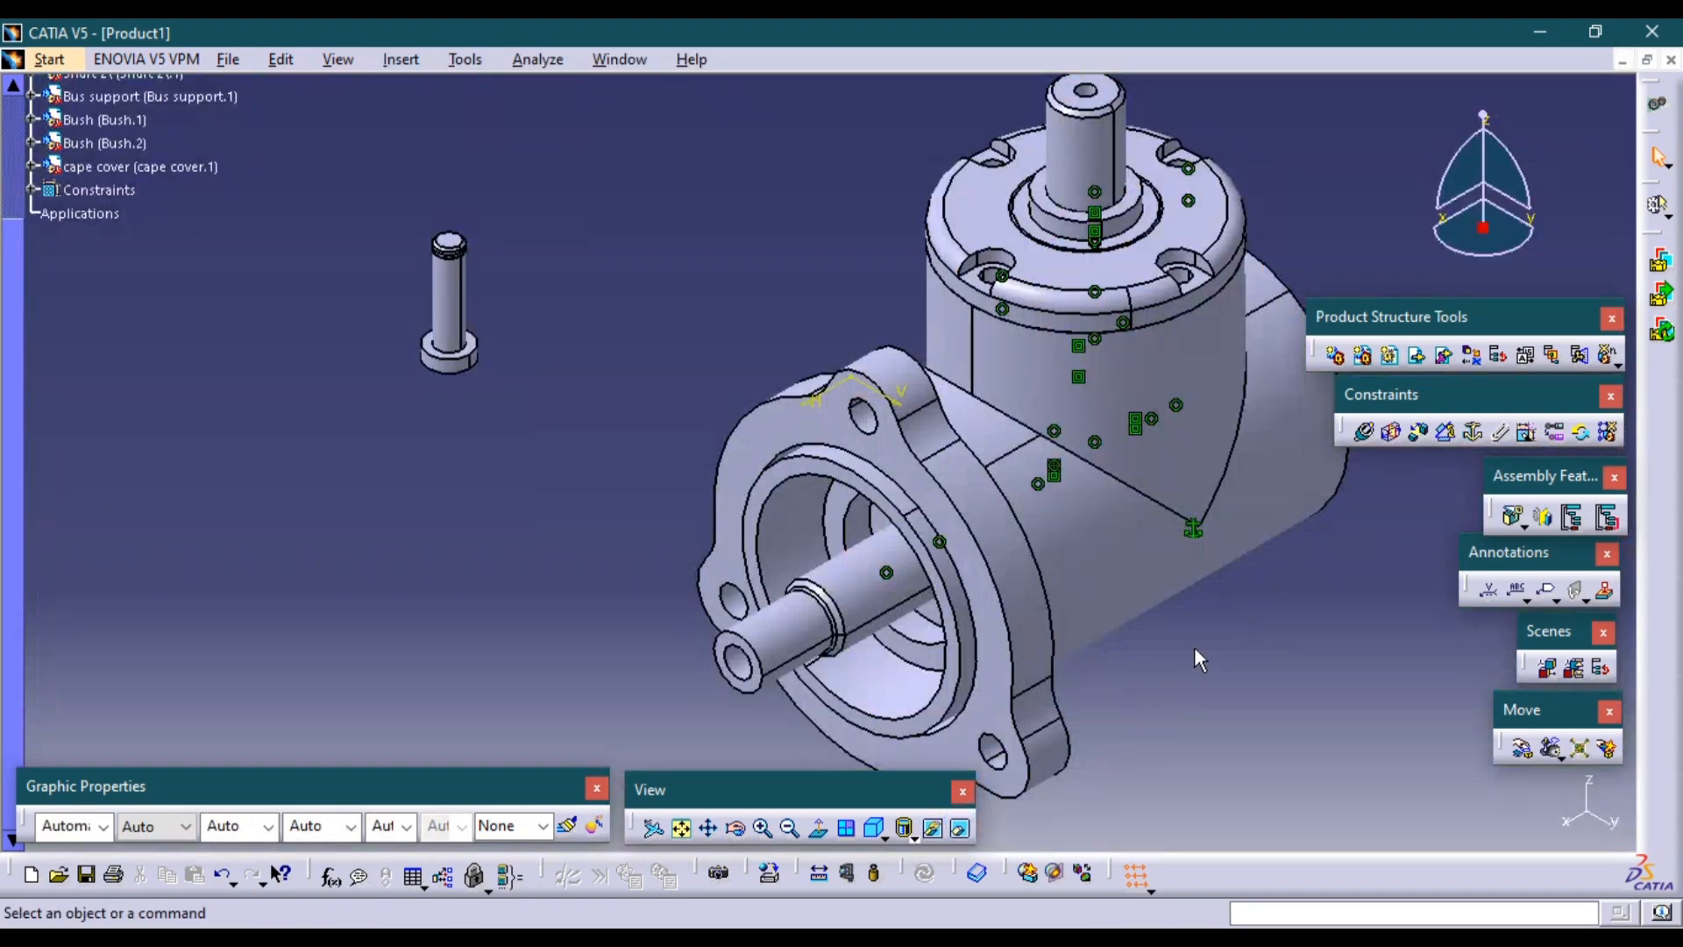
# Examine the housing with the installed shafts from several sides, including the flange opening and the keyed shaft end.
pyautogui.moveTo(1193, 645); pyautogui.dragTo(1154, 677, button='middle')
pyautogui.moveTo(1085, 579)
pyautogui.mouseDown(button='middle')
pyautogui.moveTo(917, 628)
pyautogui.moveTo(612, 593)
pyautogui.moveTo(428, 513)
pyautogui.moveTo(417, 412)
pyautogui.moveTo(596, 458)
pyautogui.moveTo(679, 499)
pyautogui.mouseUp(button='middle')
pyautogui.click(866, 838)
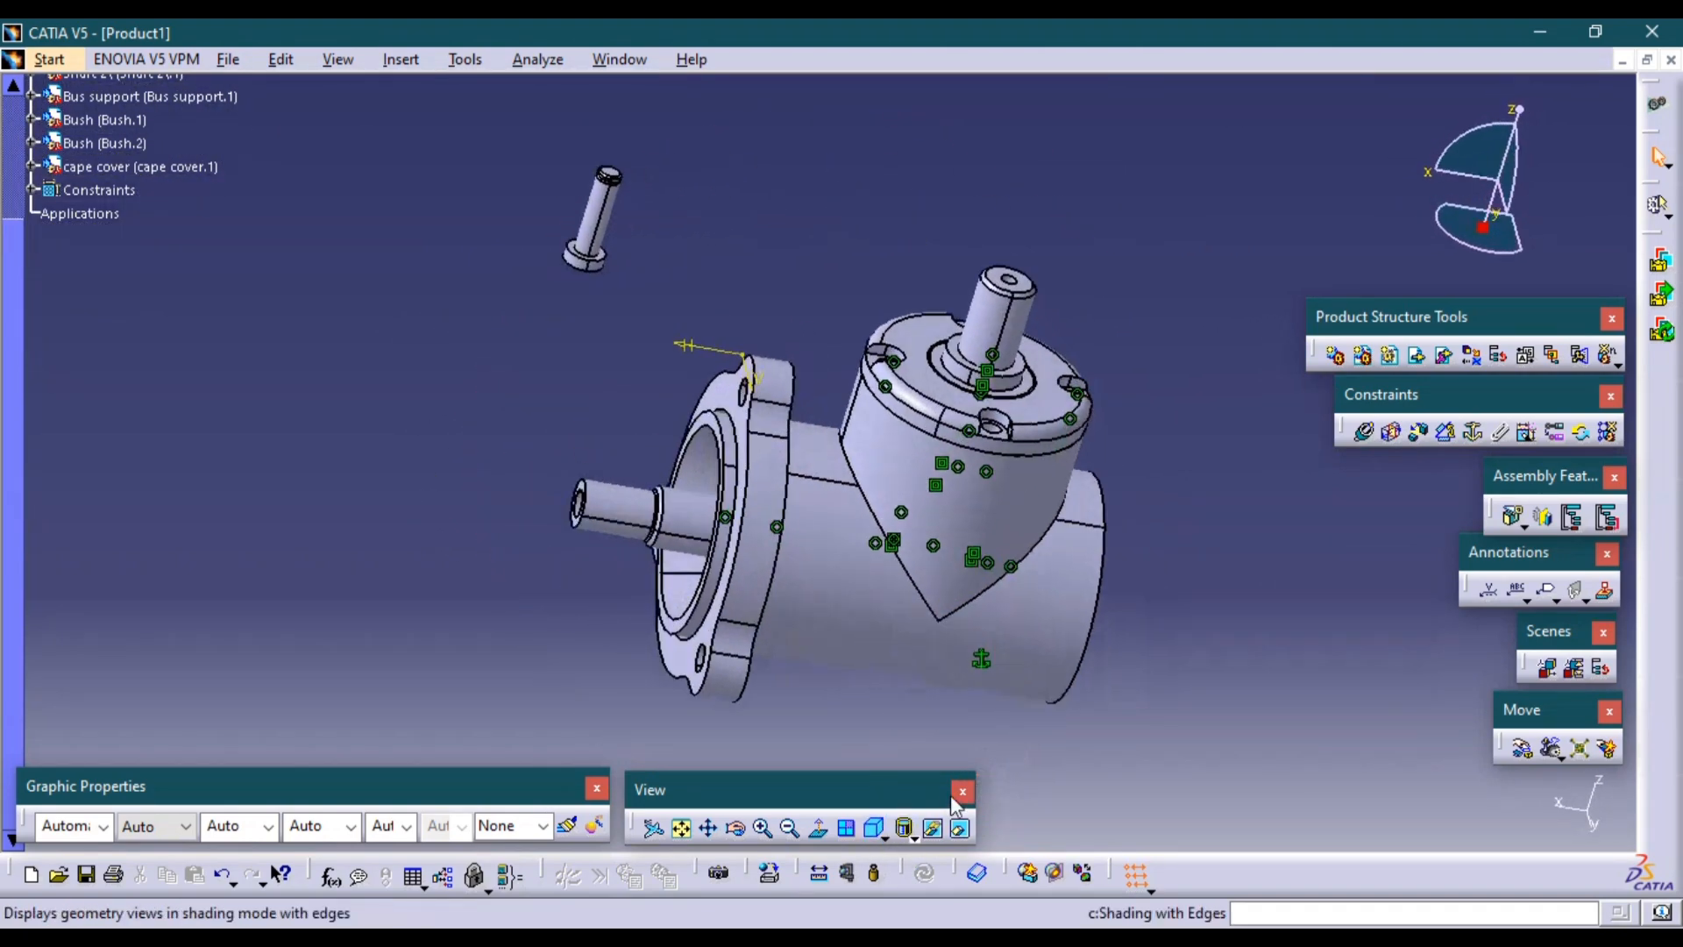
pyautogui.hotkey('alt', 'Tab')
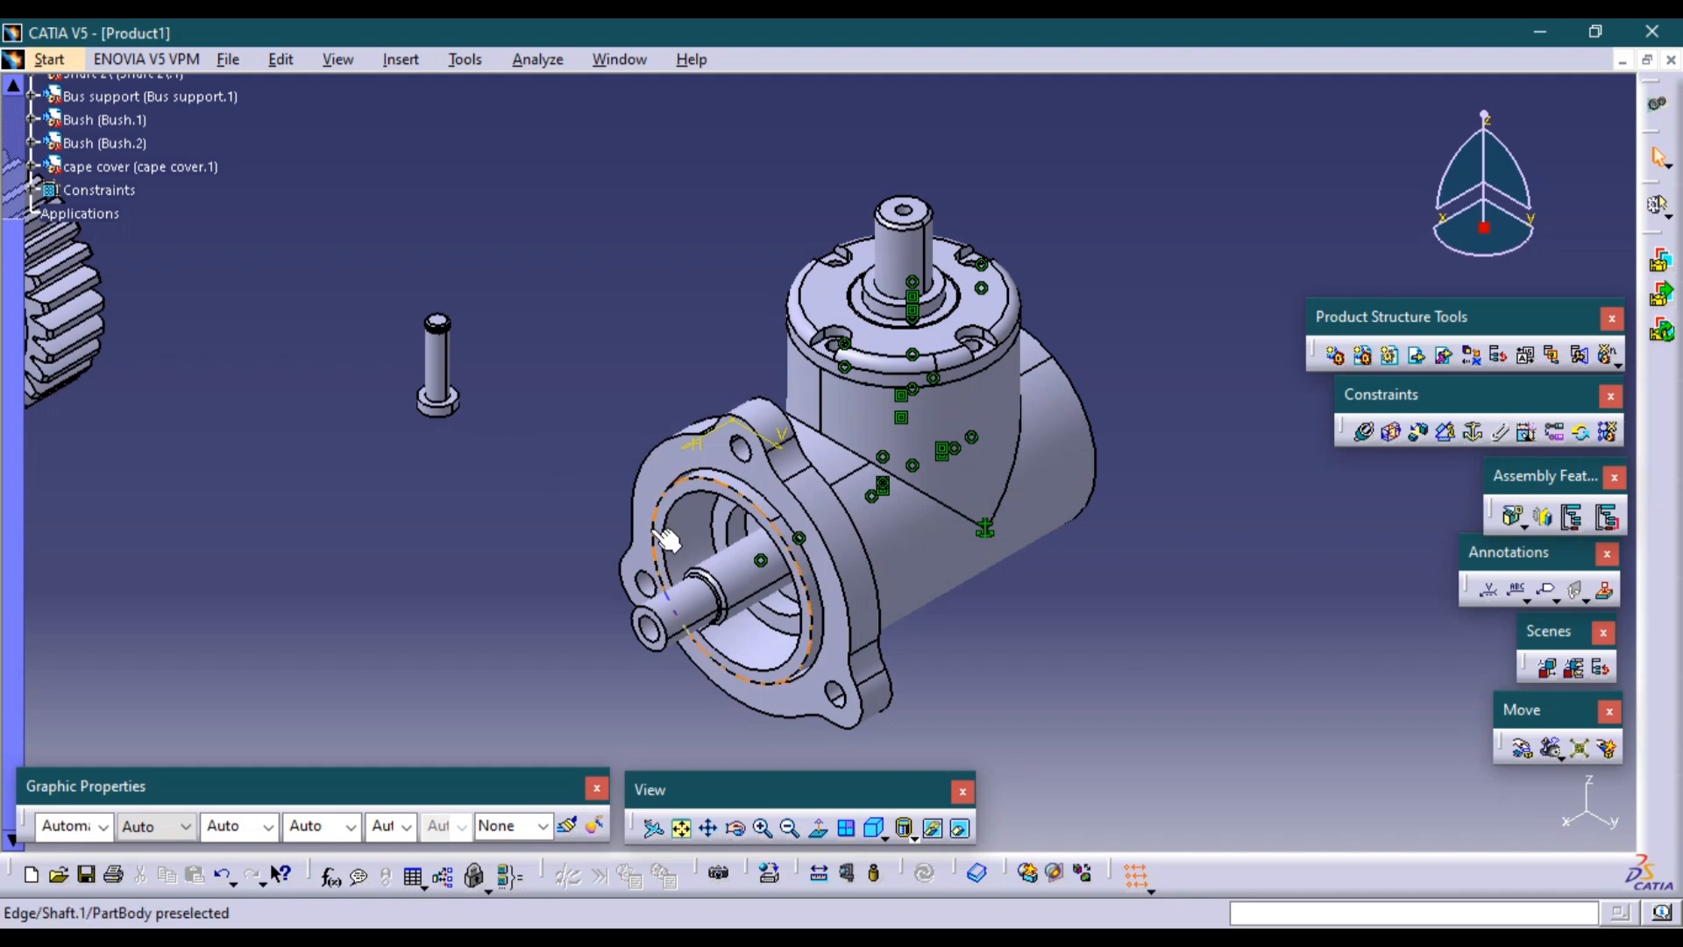
pyautogui.moveTo(522, 453)
pyautogui.mouseDown(button='middle')
pyautogui.moveTo(532, 375)
pyautogui.moveTo(539, 430)
pyautogui.mouseUp(button='middle')
pyautogui.click(532, 375)
pyautogui.moveTo(723, 583); pyautogui.dragTo(665, 438, button='middle')
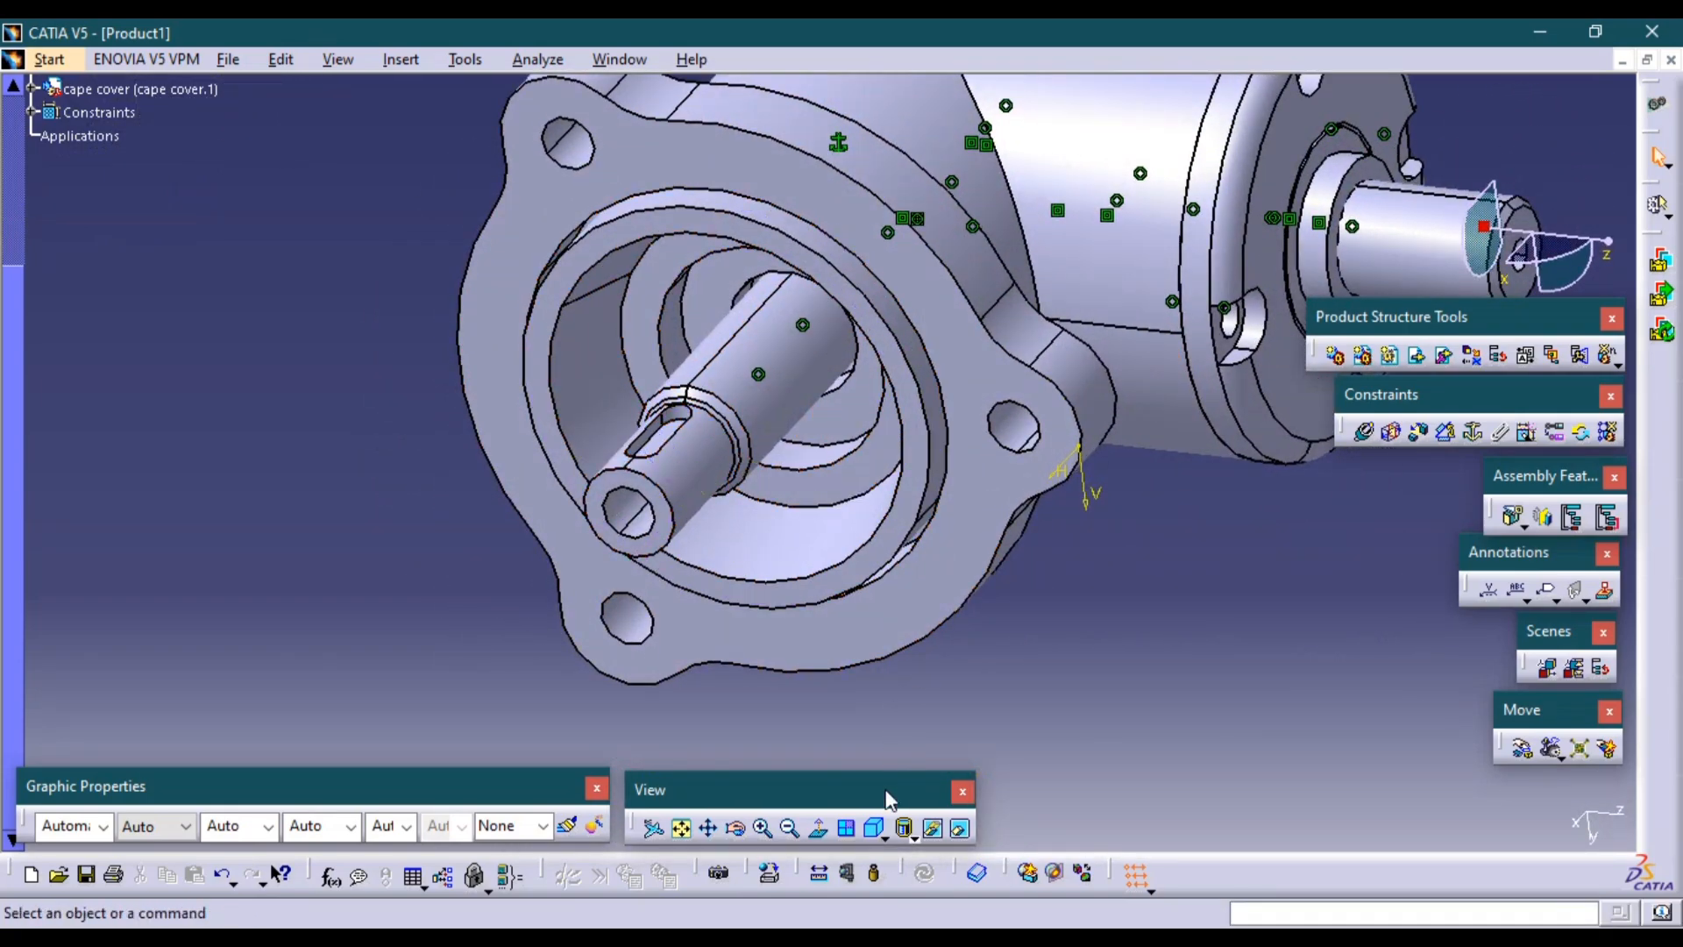
pyautogui.click(877, 828)
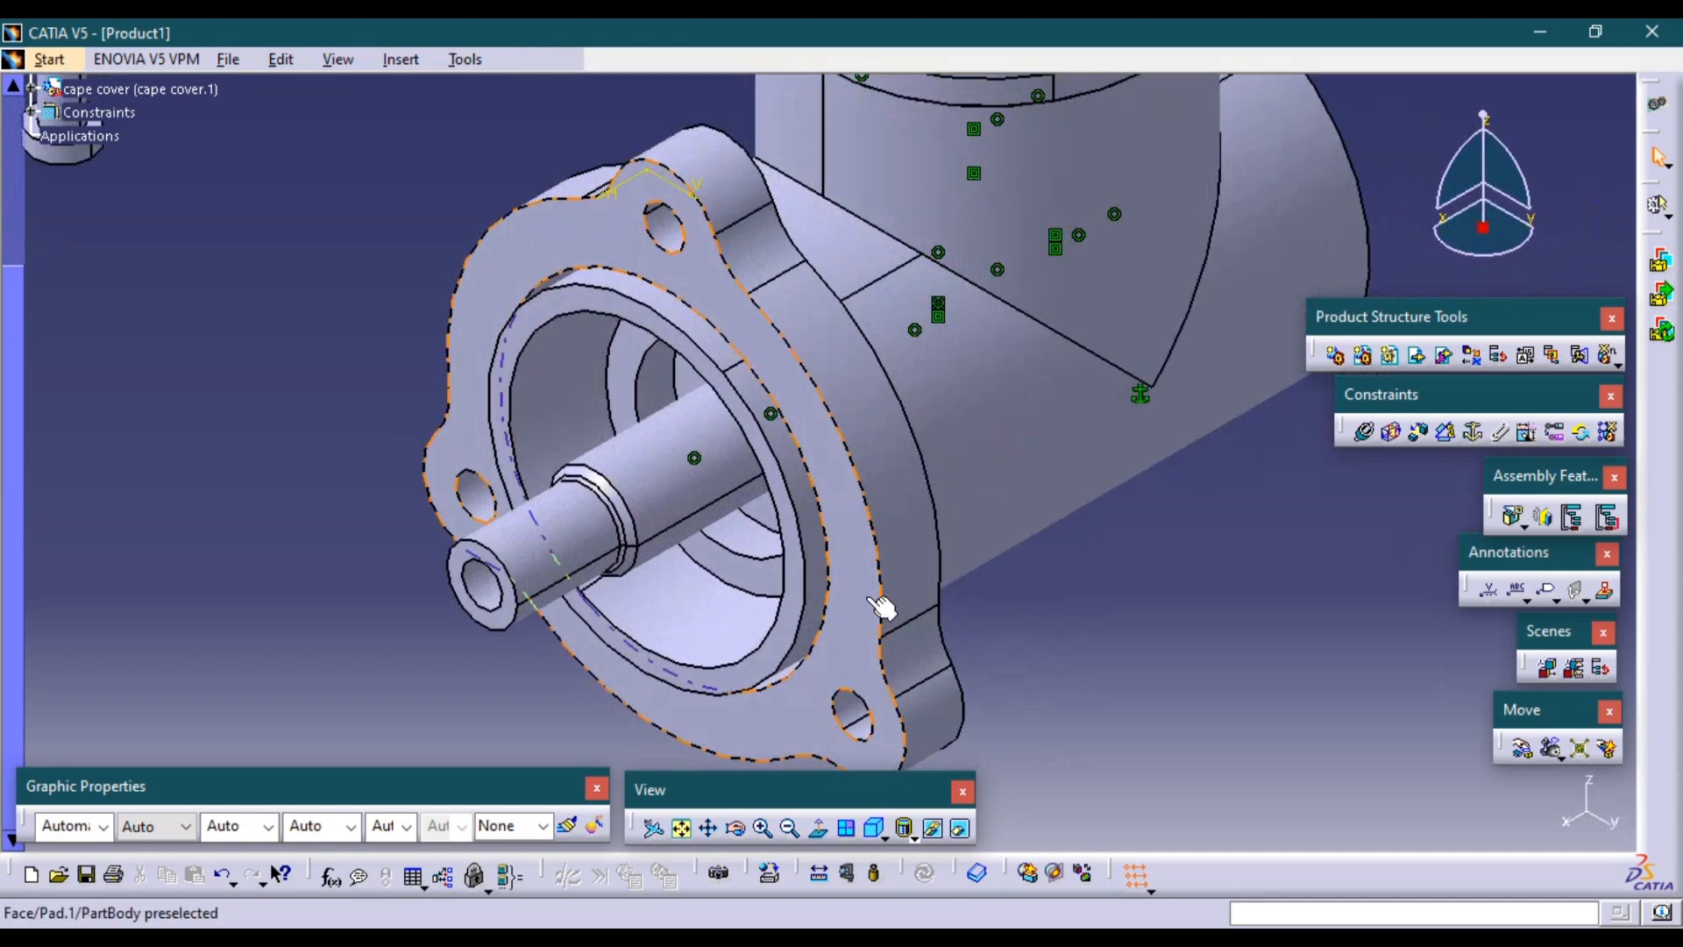
pyautogui.keyDown('ctrl'); pyautogui.moveTo(877, 689); pyautogui.dragTo(887, 736, button='middle'); pyautogui.keyUp('ctrl')
pyautogui.keyDown('ctrl'); pyautogui.moveTo(935, 565); pyautogui.dragTo(948, 600, button='middle'); pyautogui.keyUp('ctrl')
pyautogui.moveTo(1036, 554); pyautogui.dragTo(1025, 622, button='middle')
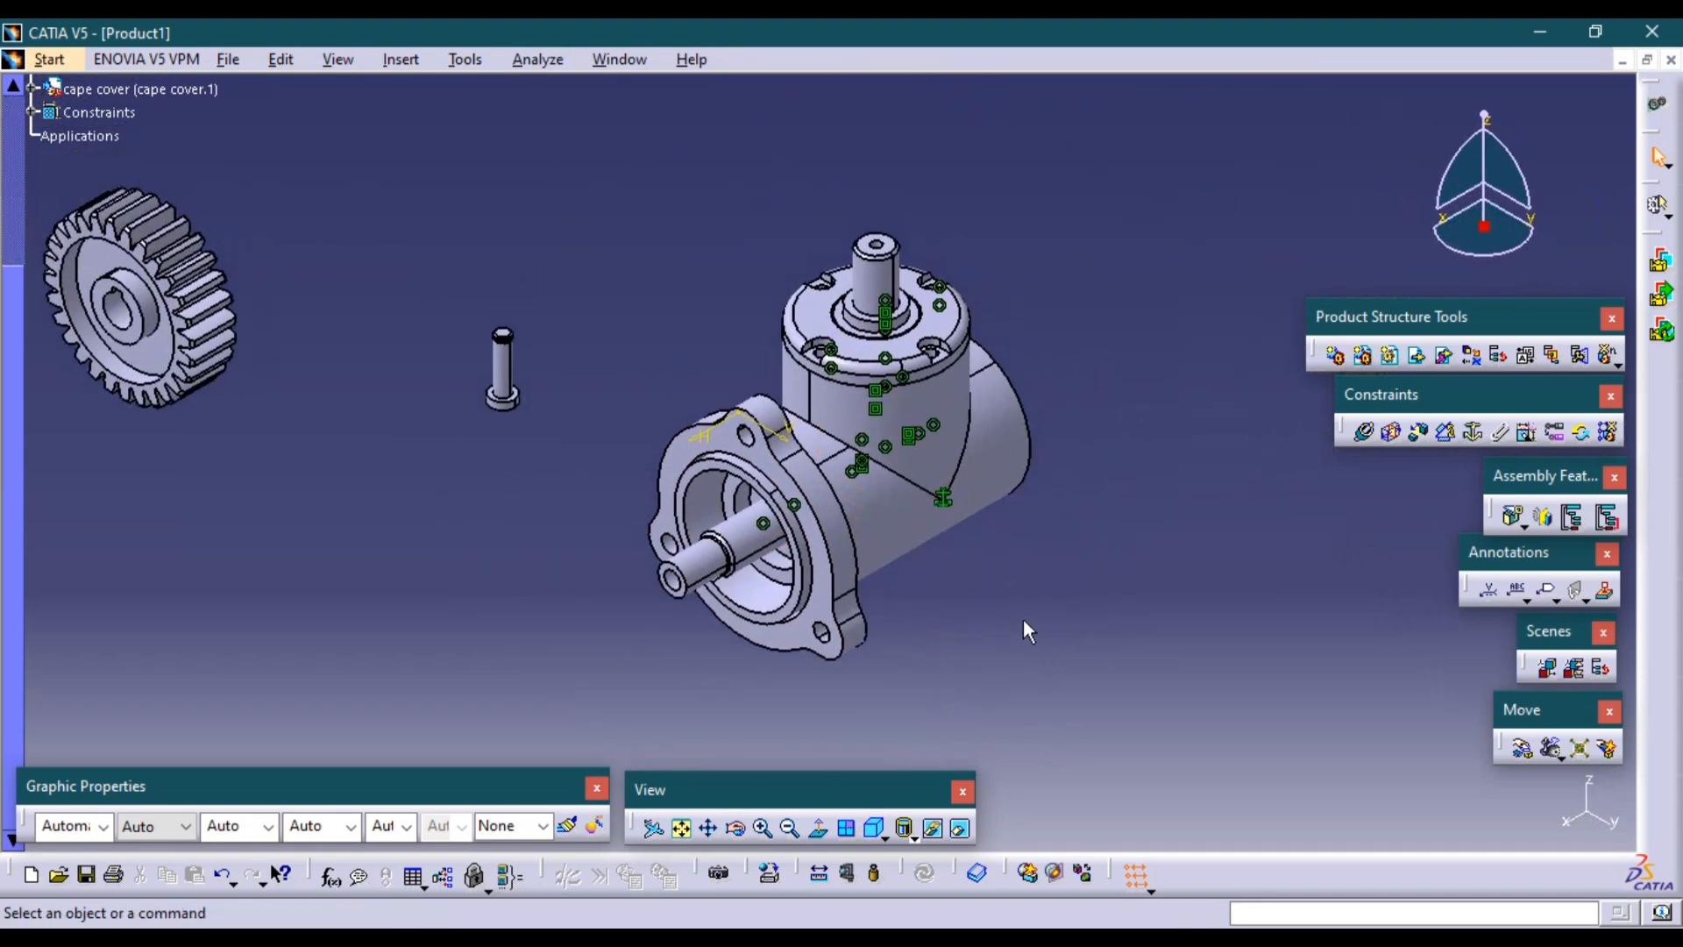
# Switch to the PDF drawing and check the clevis pin in the parts list and its fit in Detail A.
pyautogui.hotkey('alt', 'Tab')
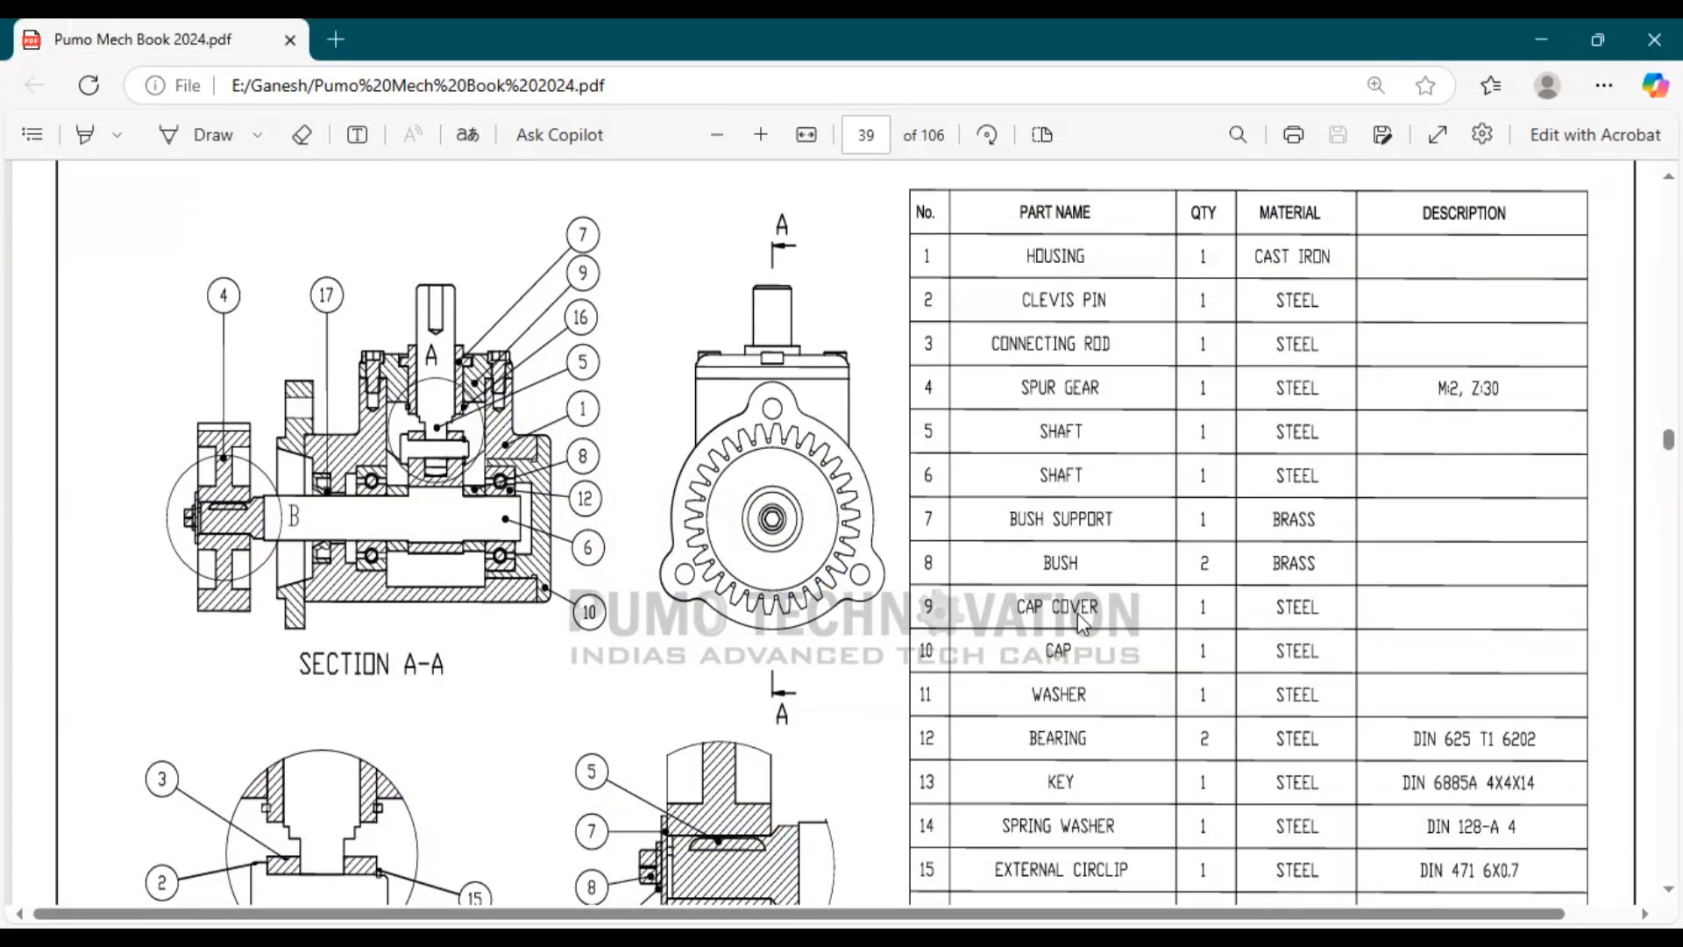
pyautogui.hotkey('alt', 'Tab')
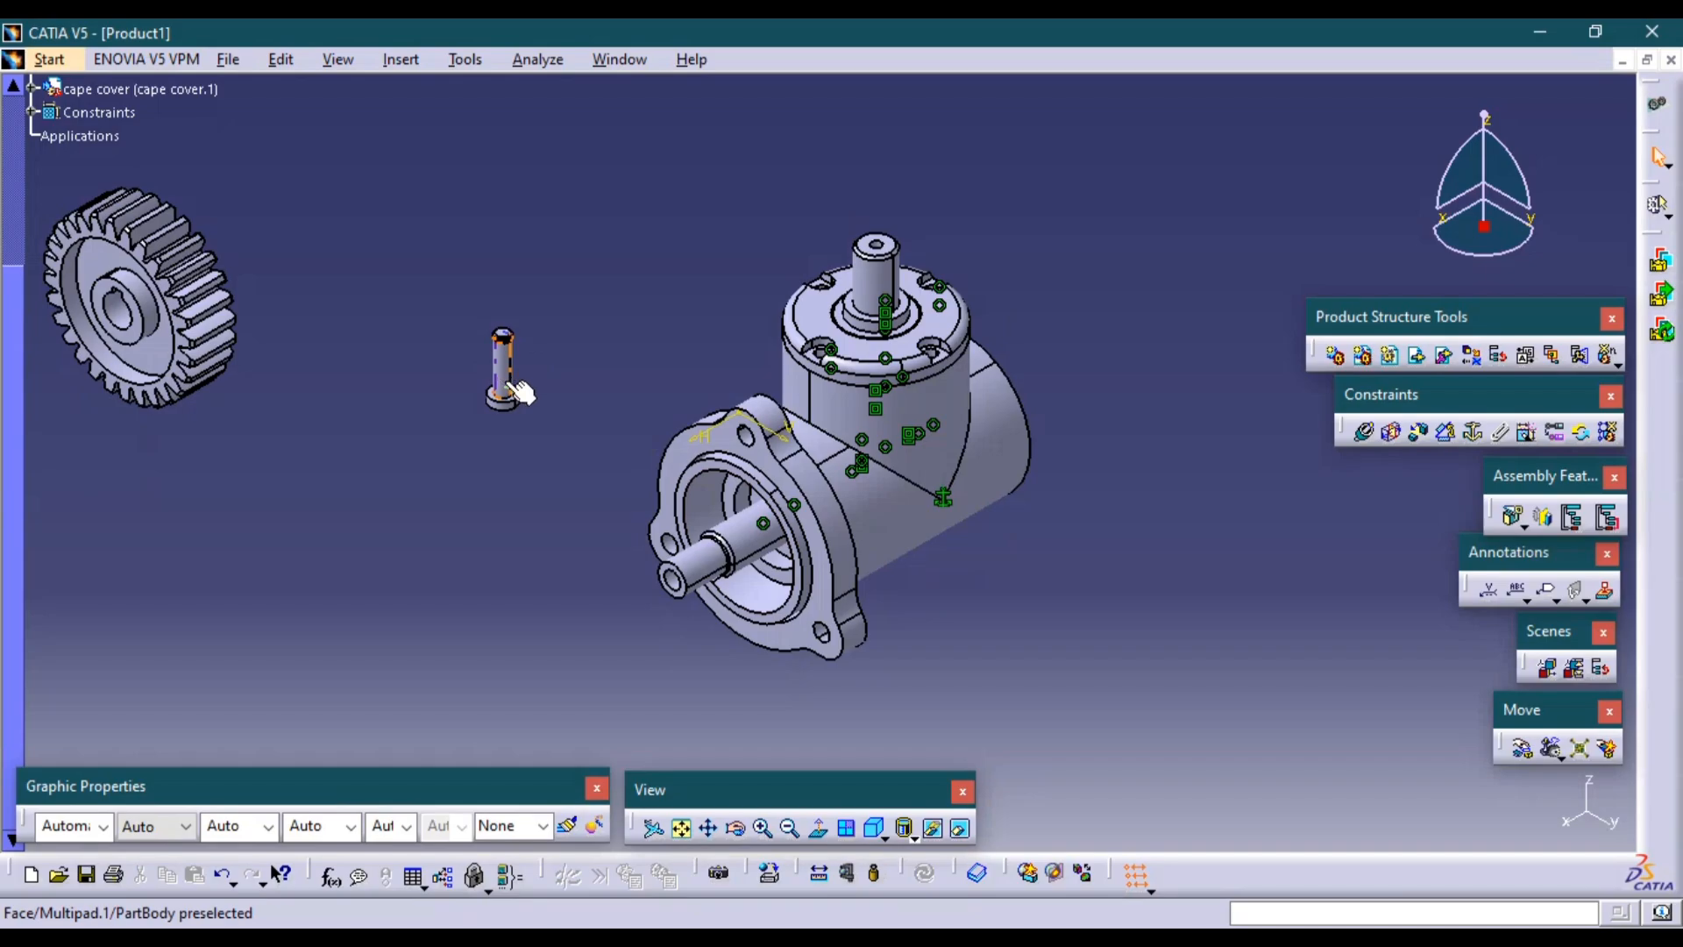
pyautogui.hotkey('alt', 'Tab')
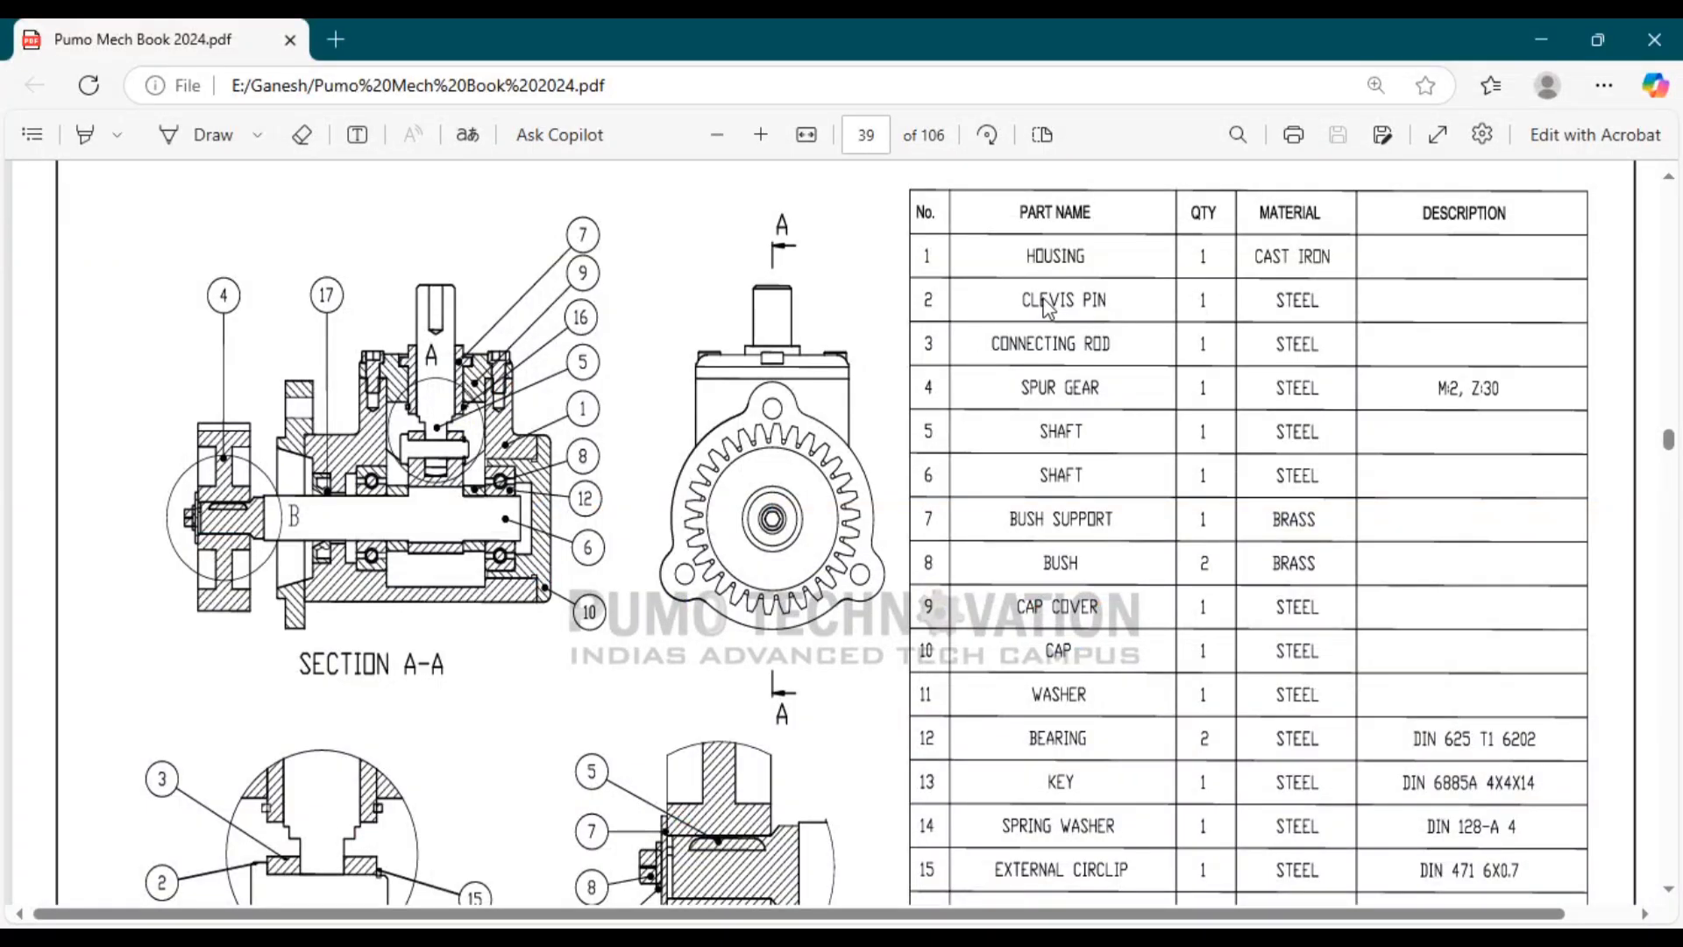
pyautogui.scroll(-2, 745, 718)
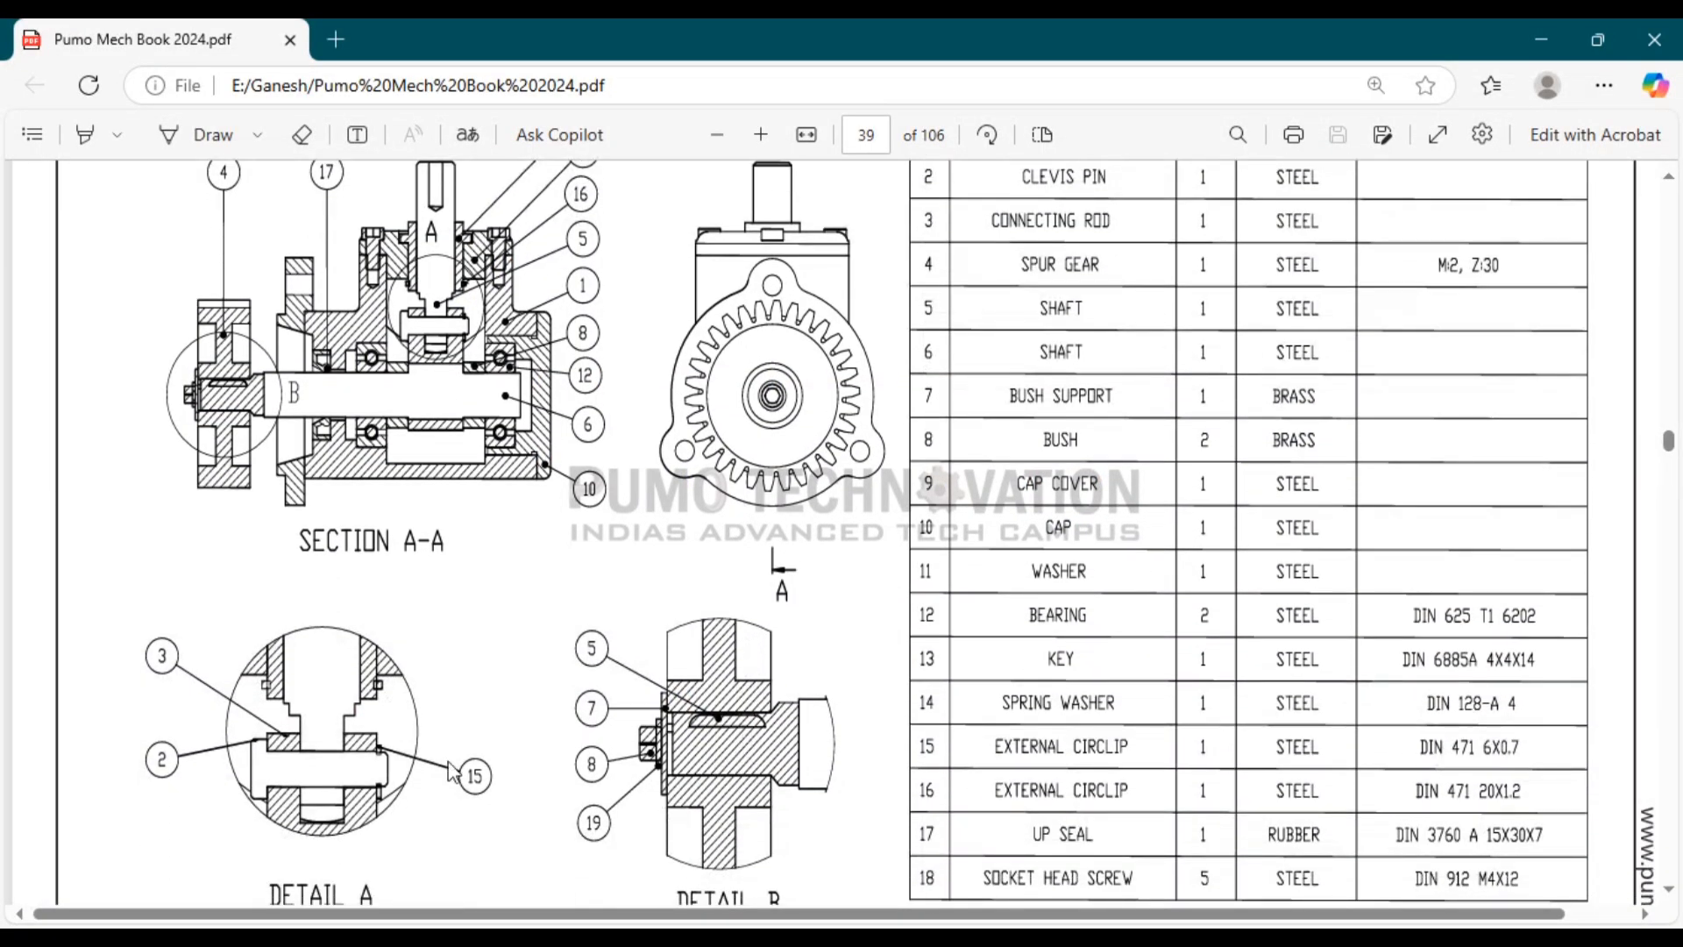
# Switch back to CATIA and hide the housing to expose the connecting rod.
pyautogui.hotkey('alt', 'Tab')
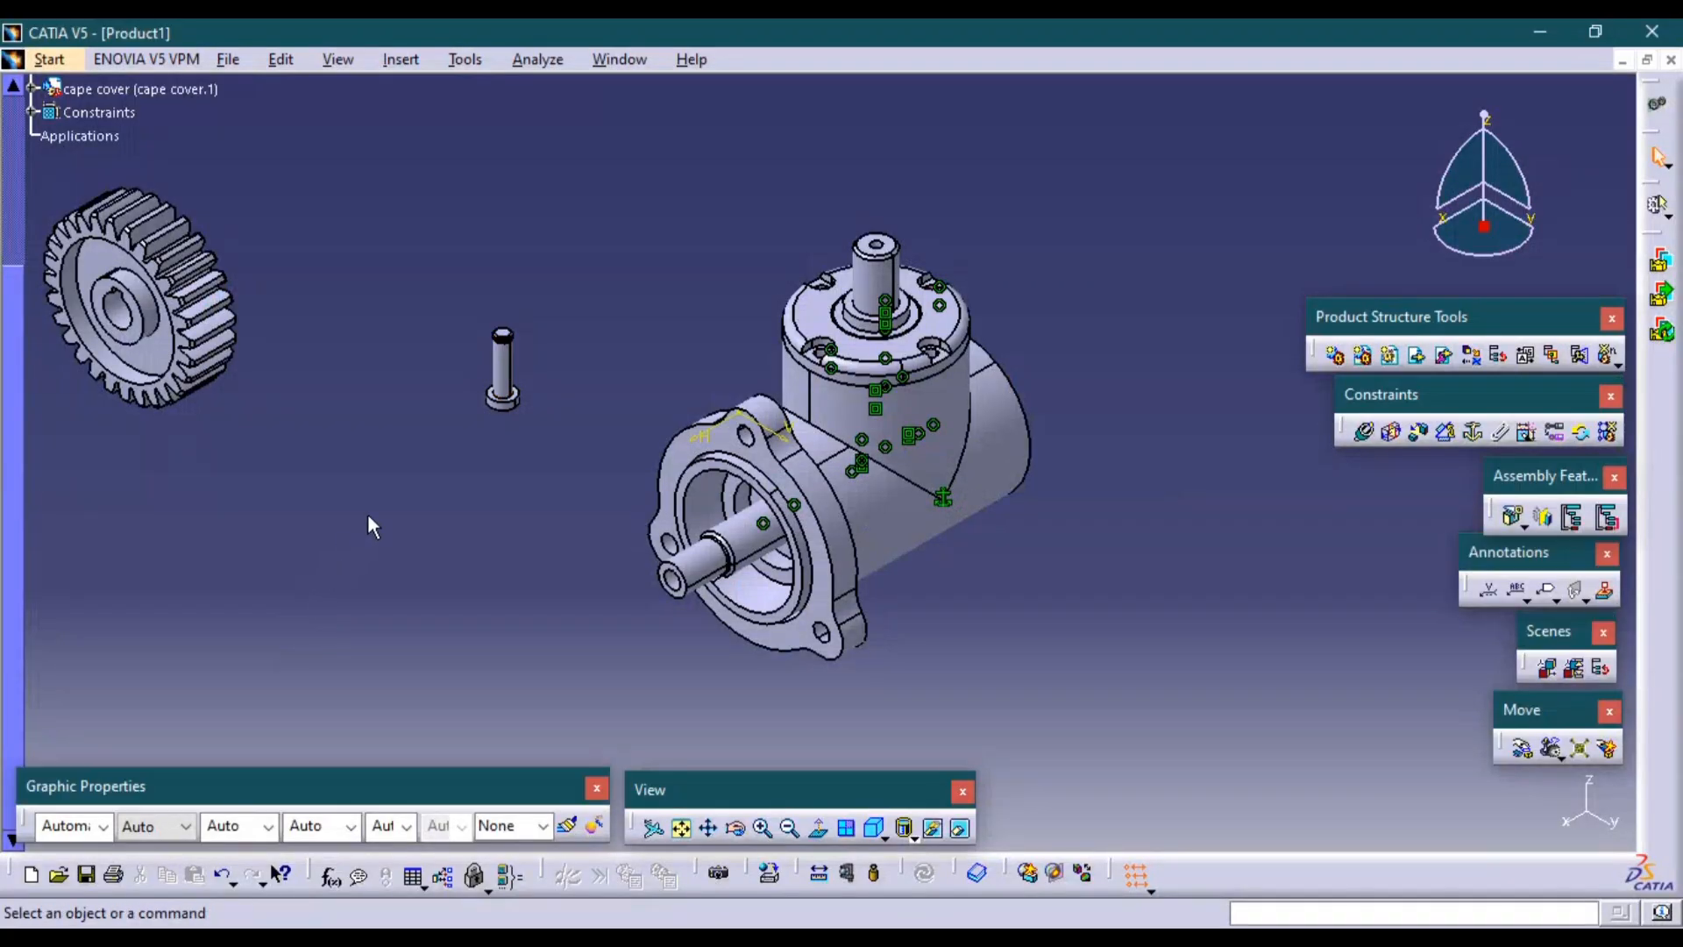
pyautogui.rightClick(875, 553)
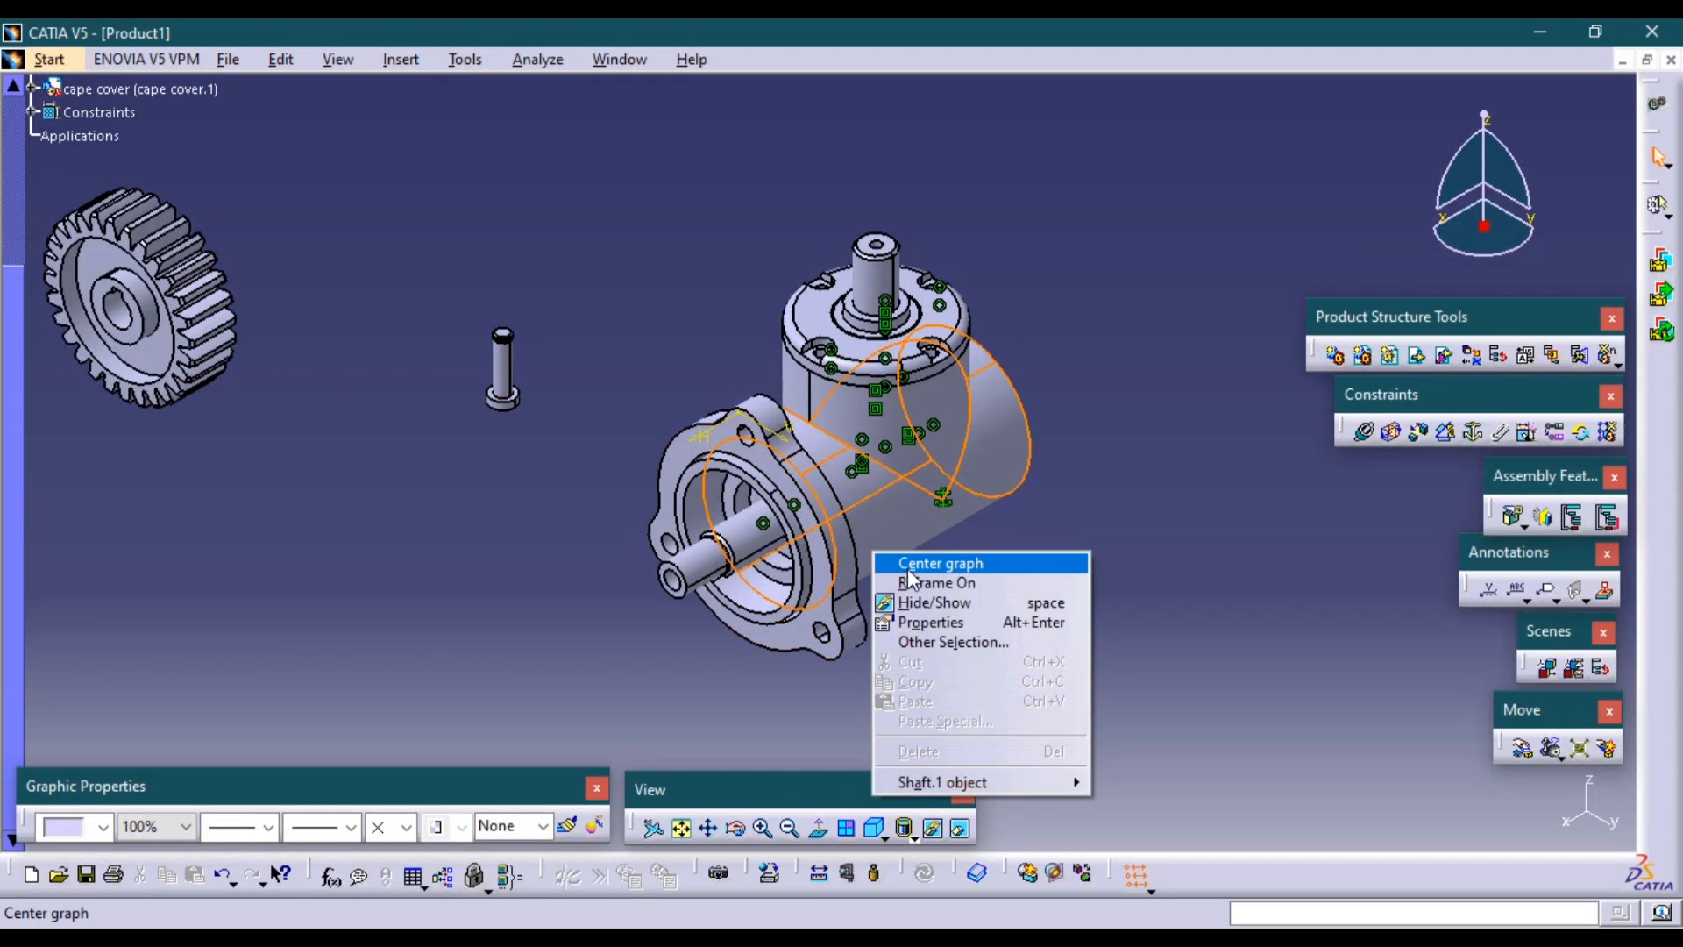
pyautogui.click(980, 603)
# Add a coincidence constraint between the connecting rod's upper fork hole axis and the clevis pin's axis.
pyautogui.moveTo(894, 521); pyautogui.dragTo(645, 524, button='middle')
pyautogui.click(1360, 434)
pyautogui.click(801, 471)
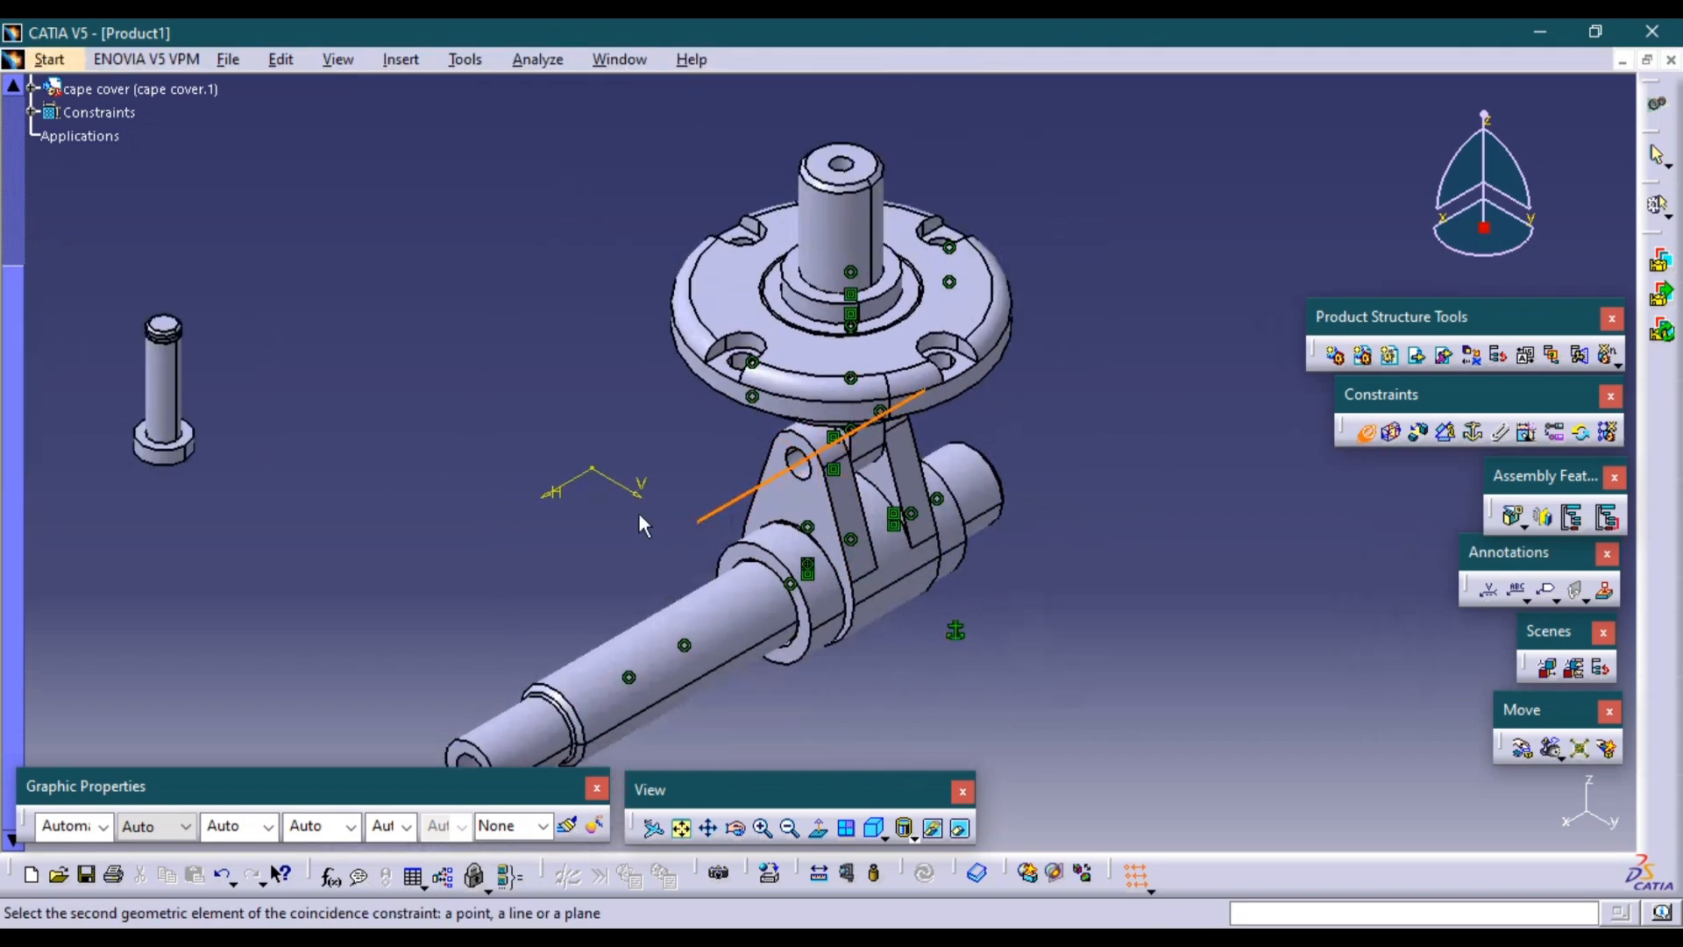
pyautogui.click(174, 394)
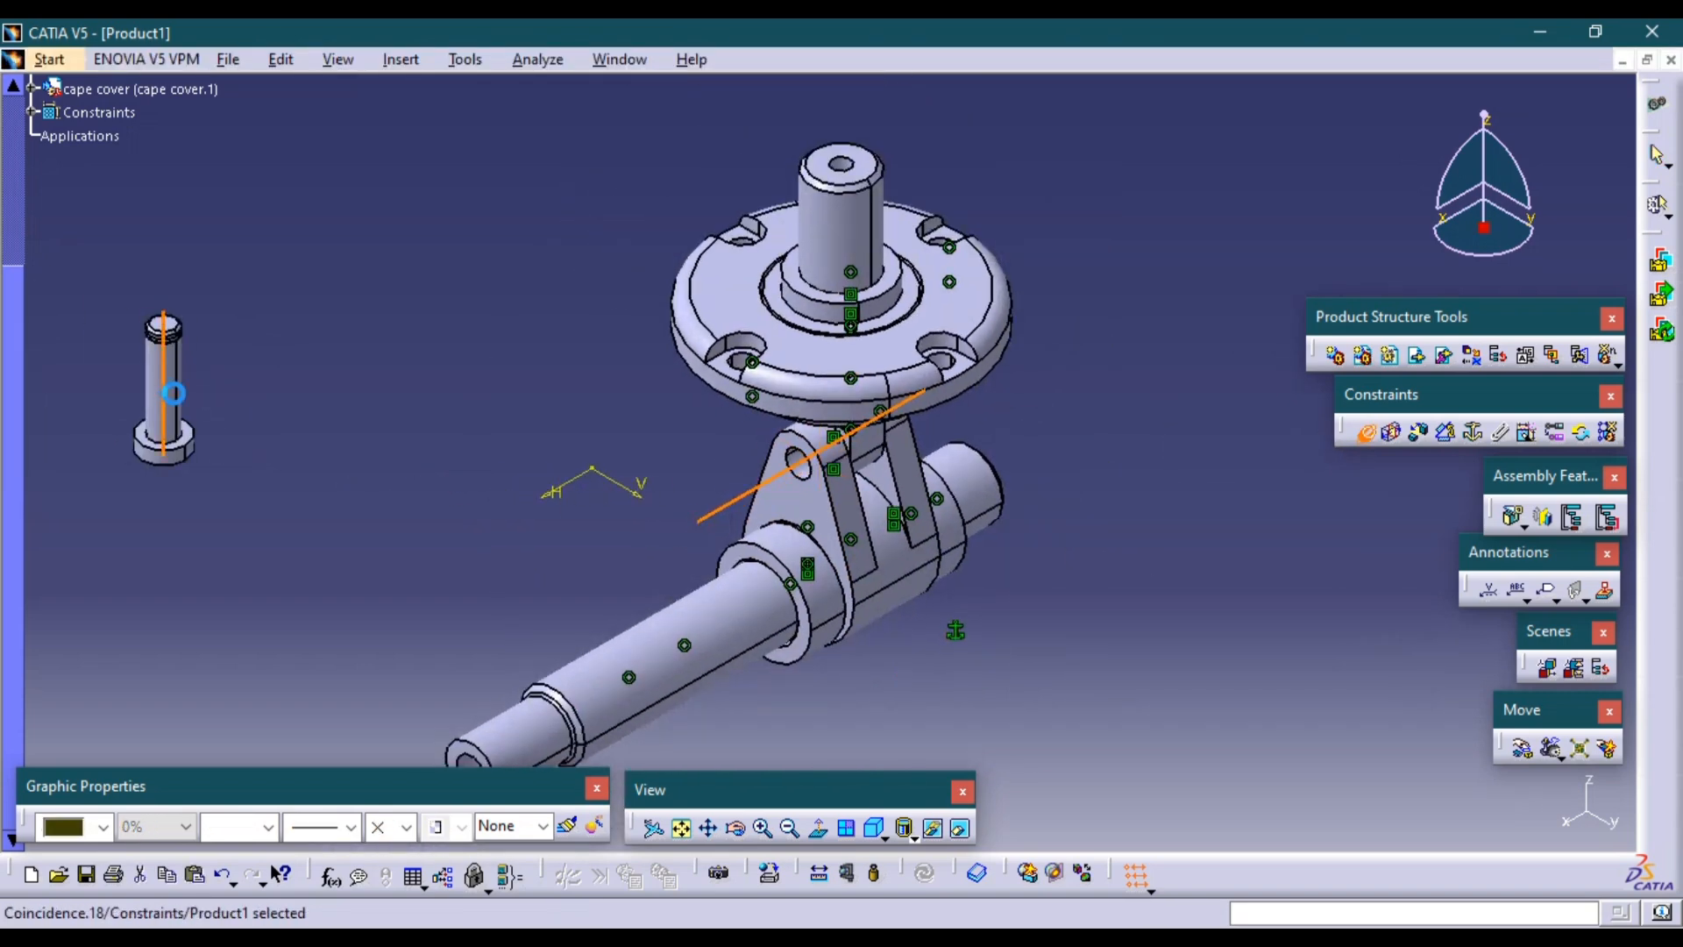
# Add a contact constraint between the connecting rod's outer fork face and the clevis pin's head, and update the assembly.
pyautogui.click(1392, 432)
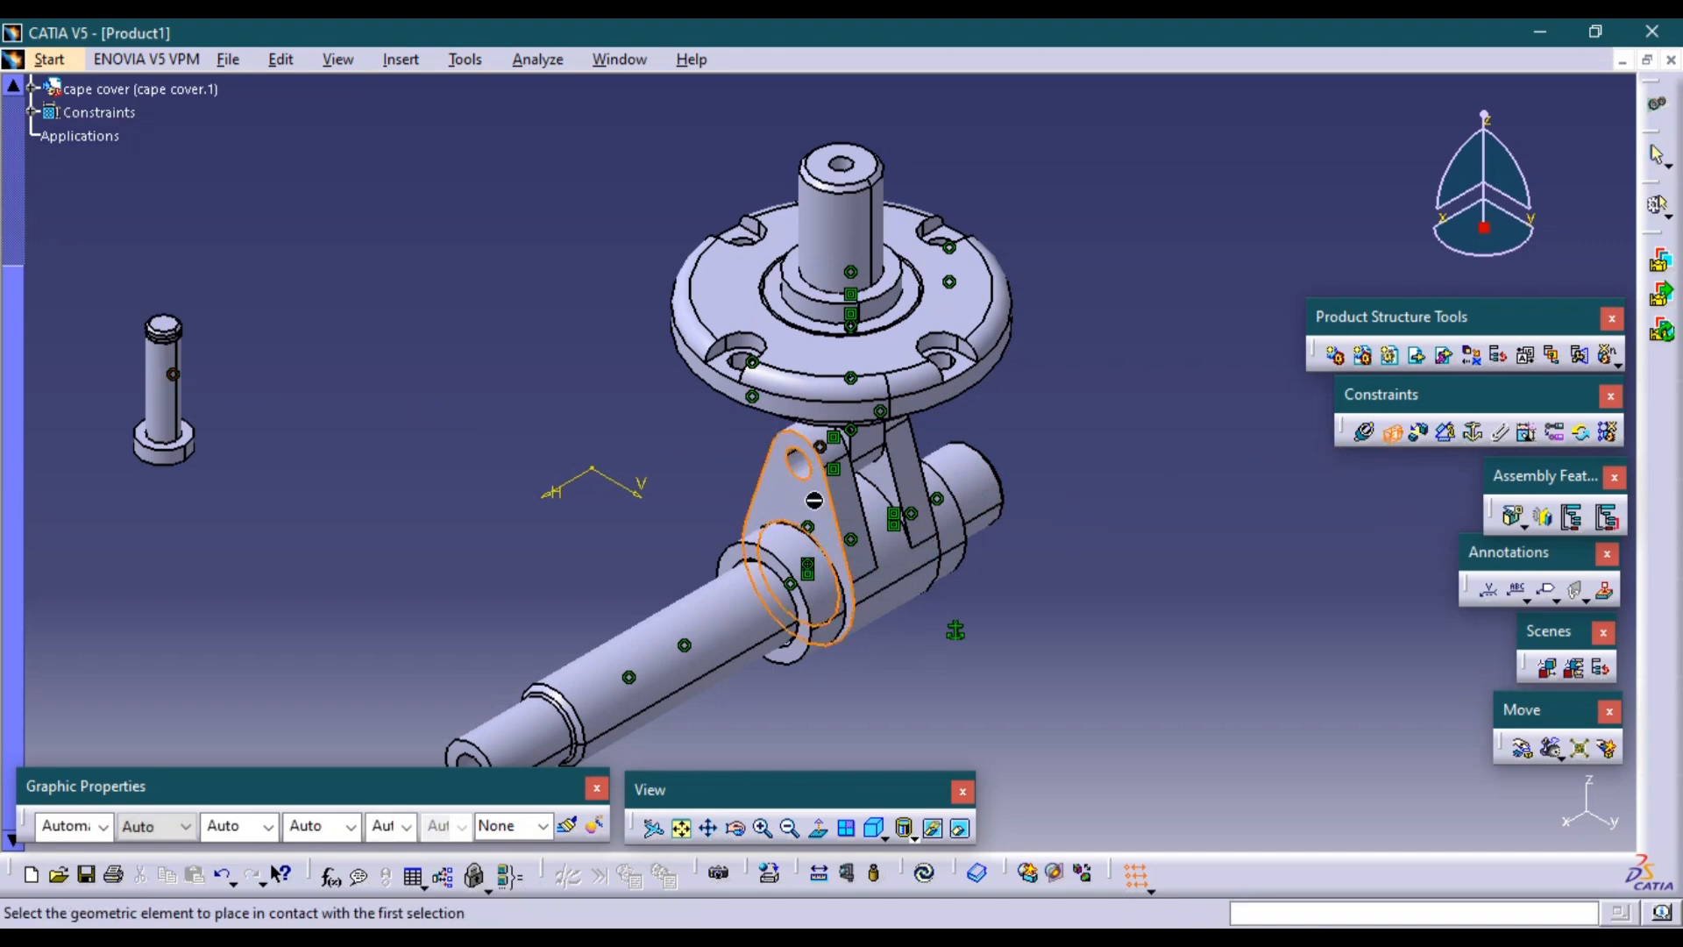
pyautogui.moveTo(205, 457); pyautogui.dragTo(263, 408, button='middle')
pyautogui.moveTo(305, 411); pyautogui.dragTo(947, 542, button='middle')
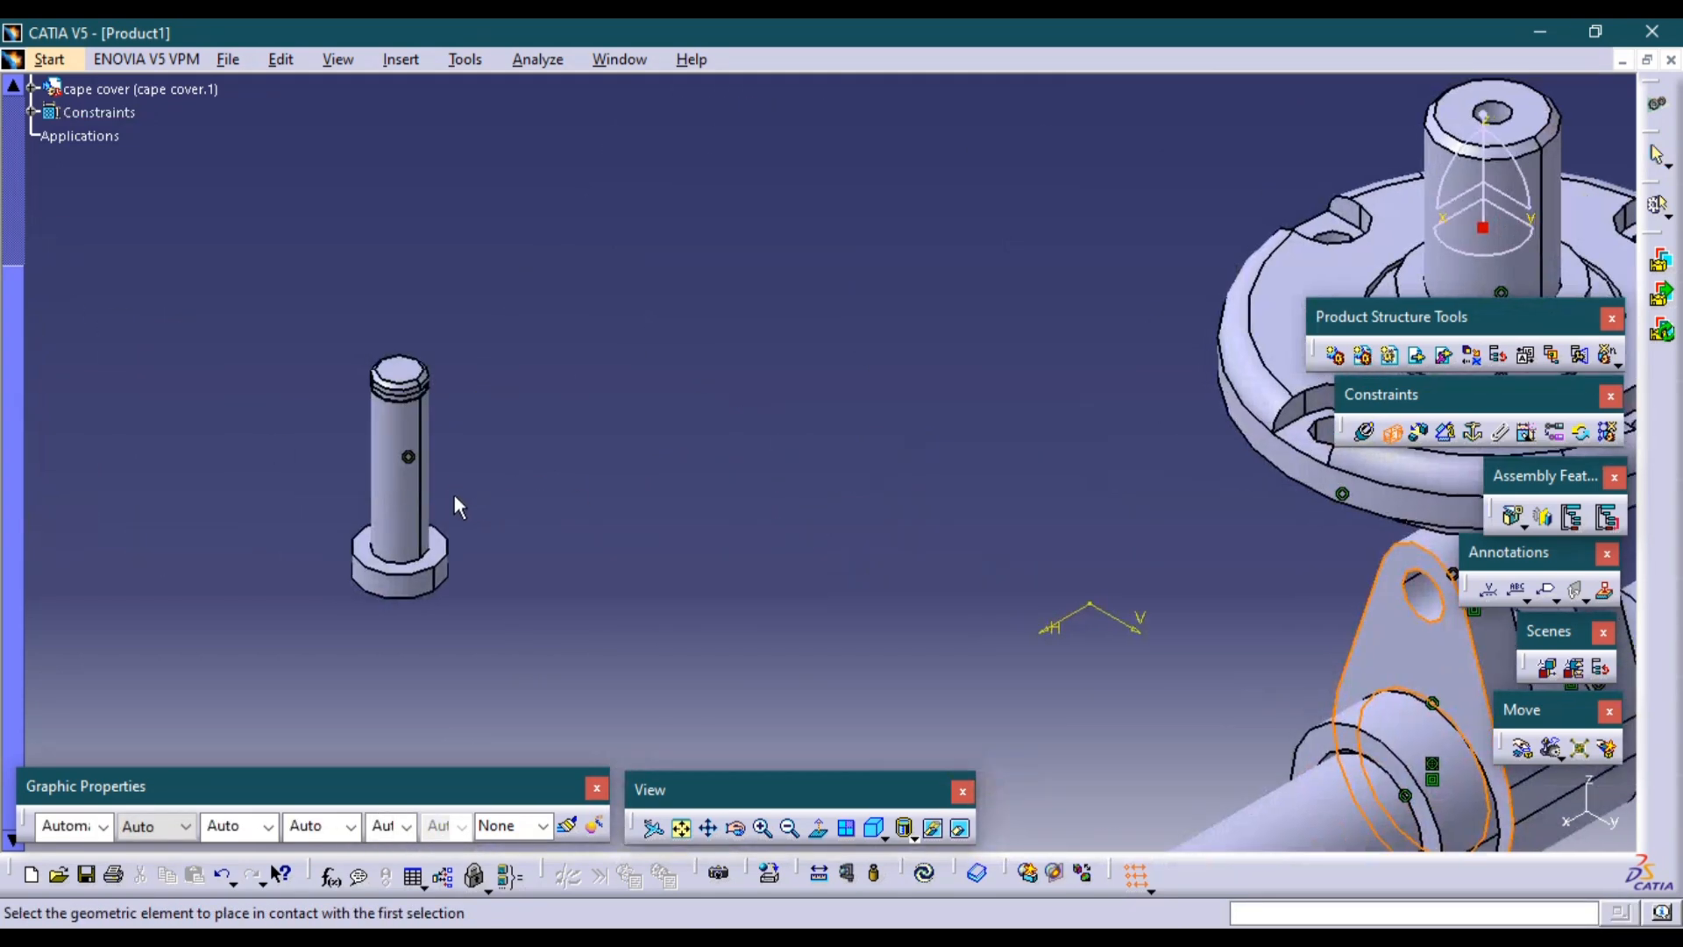
pyautogui.click(926, 873)
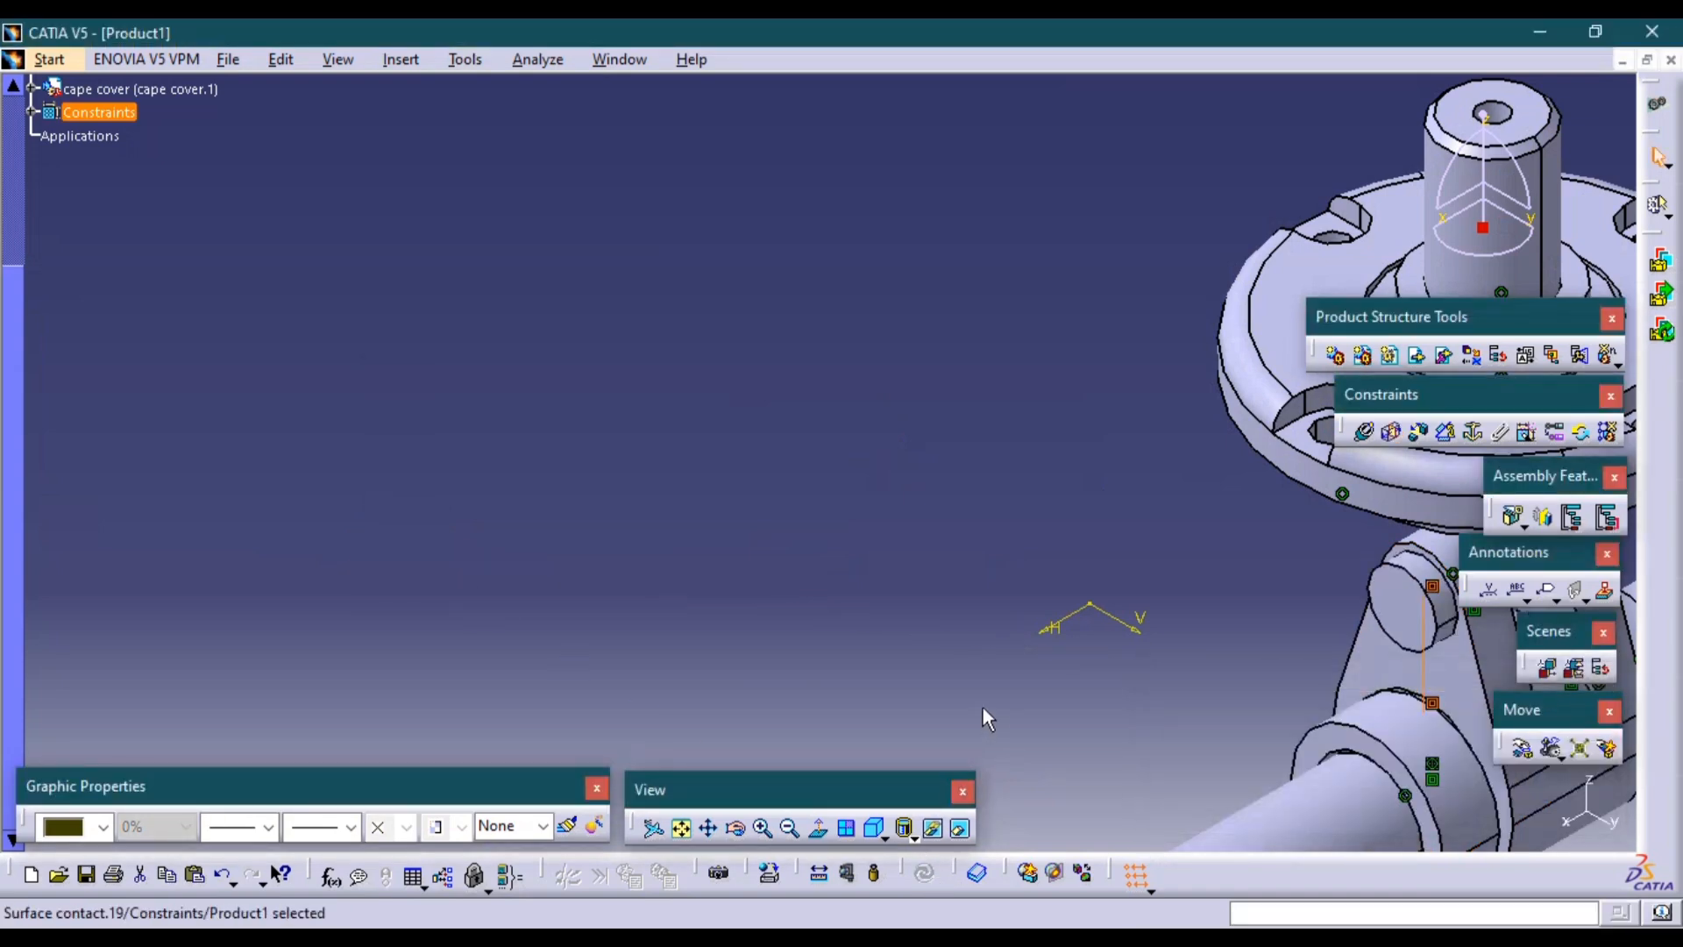
# Examine the clevis pin's fit through the connecting rod fork and Shaft 2's eye from several sides, and restore the isometric view.
pyautogui.moveTo(965, 700); pyautogui.dragTo(585, 619, button='middle')
pyautogui.click(1347, 689)
pyautogui.moveTo(1305, 678); pyautogui.dragTo(691, 576, button='middle')
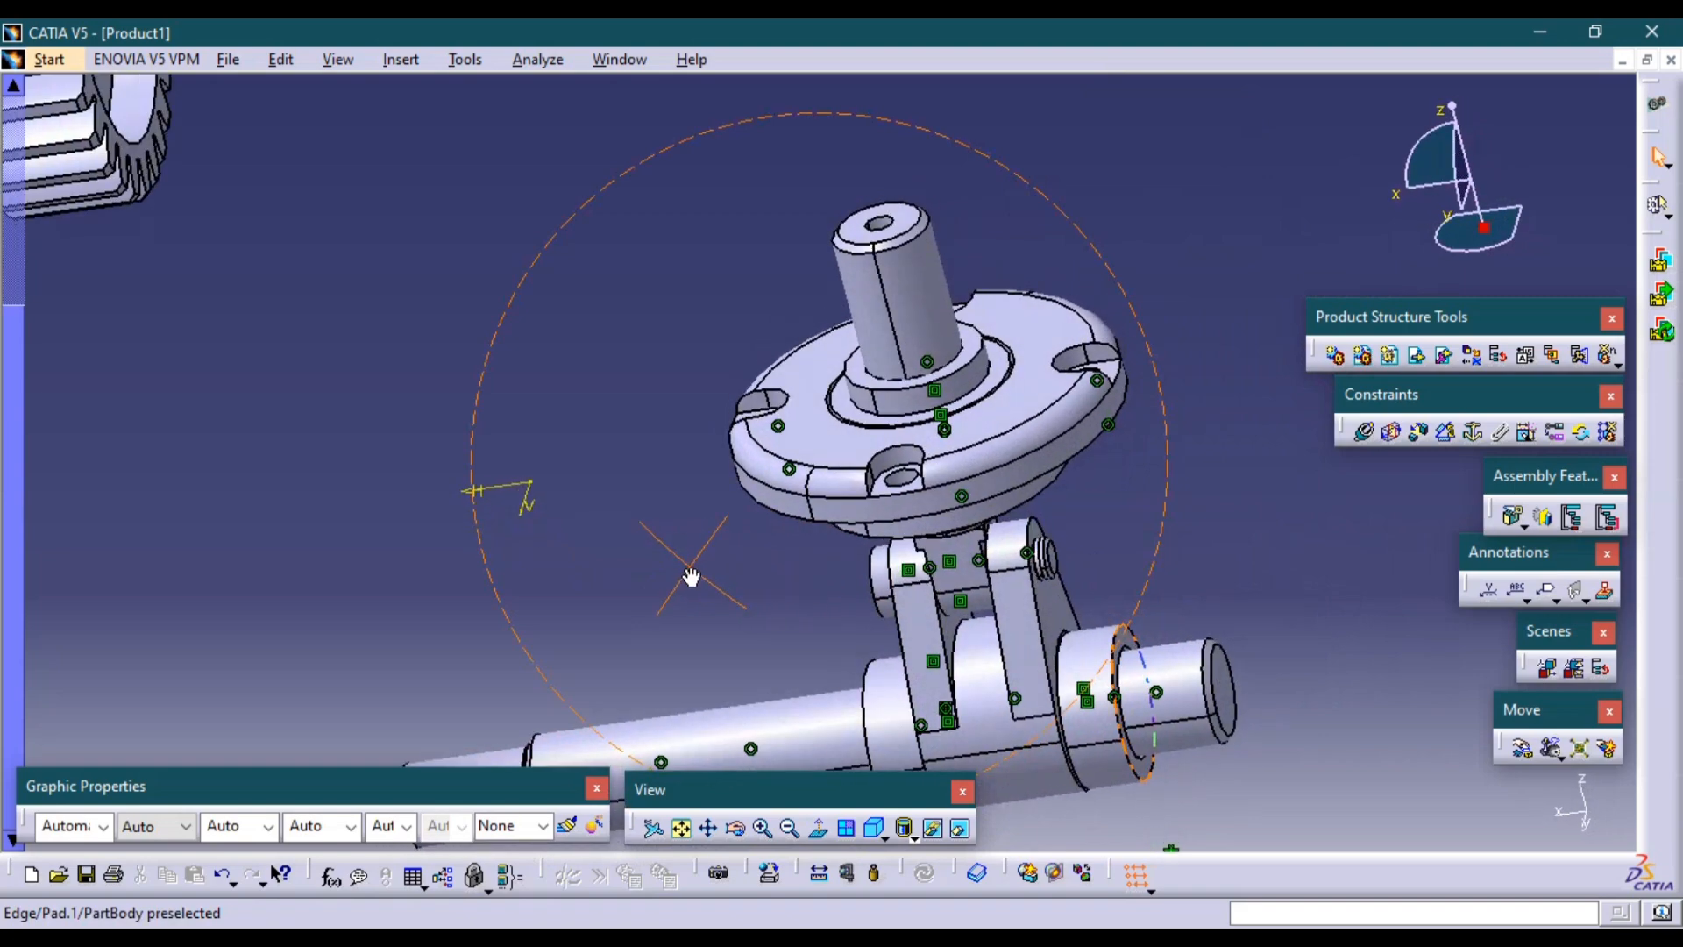
pyautogui.moveTo(1190, 657); pyautogui.dragTo(1179, 500, button='middle')
pyautogui.moveTo(1063, 594); pyautogui.dragTo(596, 386, button='middle')
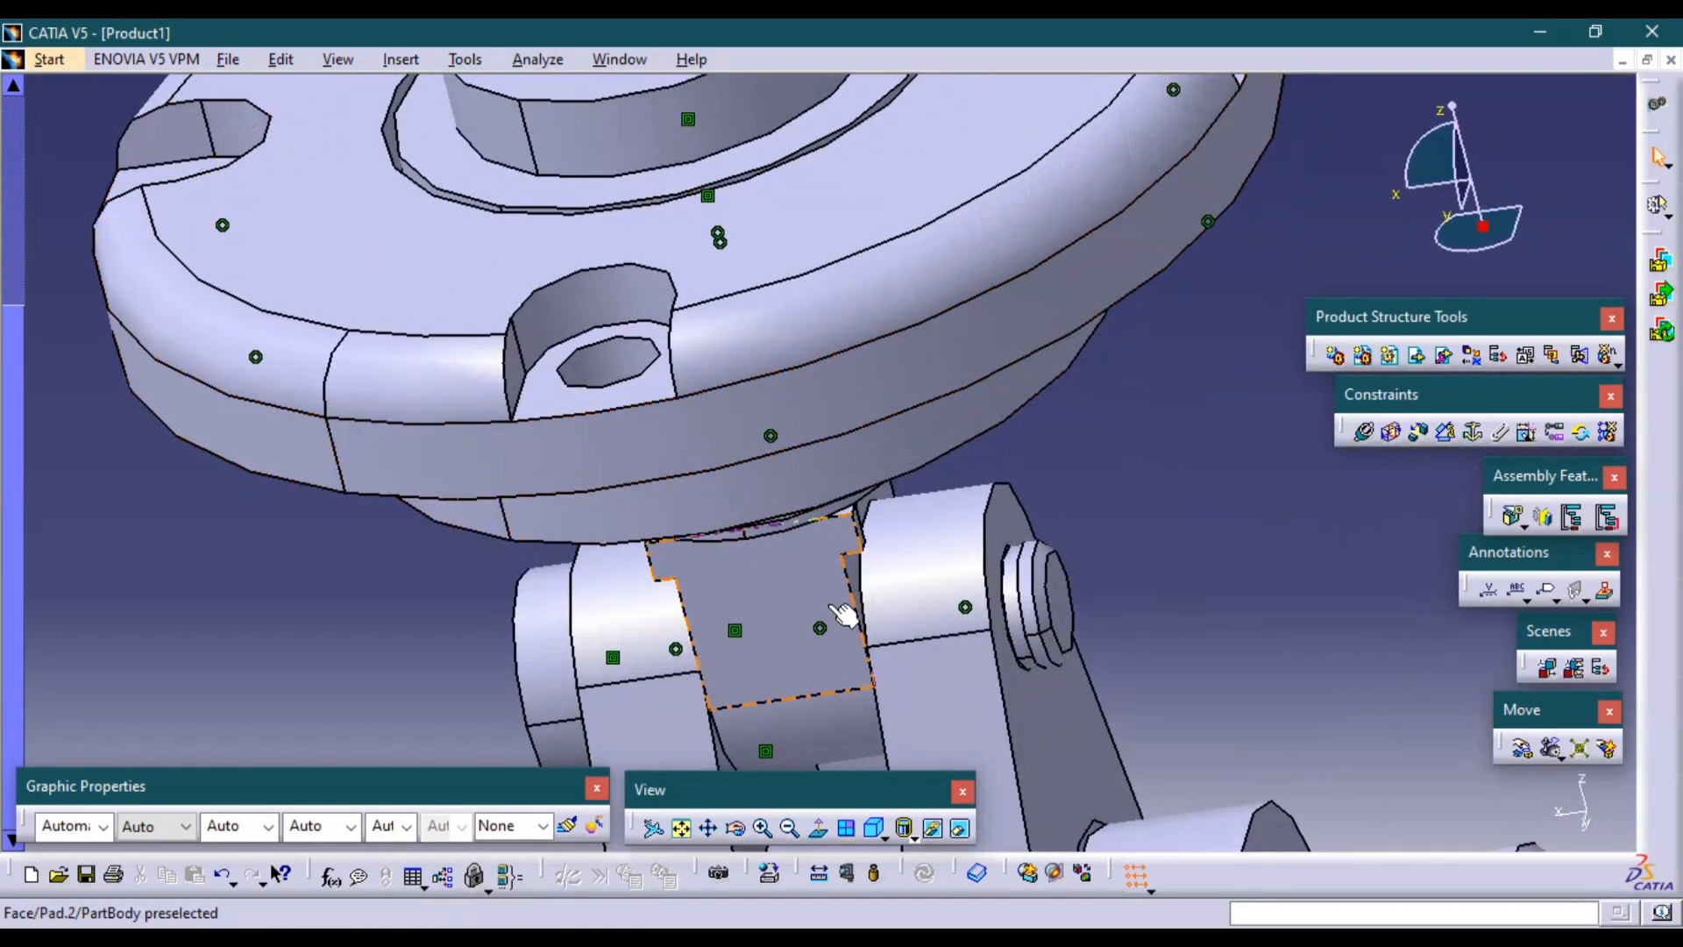
pyautogui.moveTo(1001, 621); pyautogui.dragTo(887, 822, button='middle')
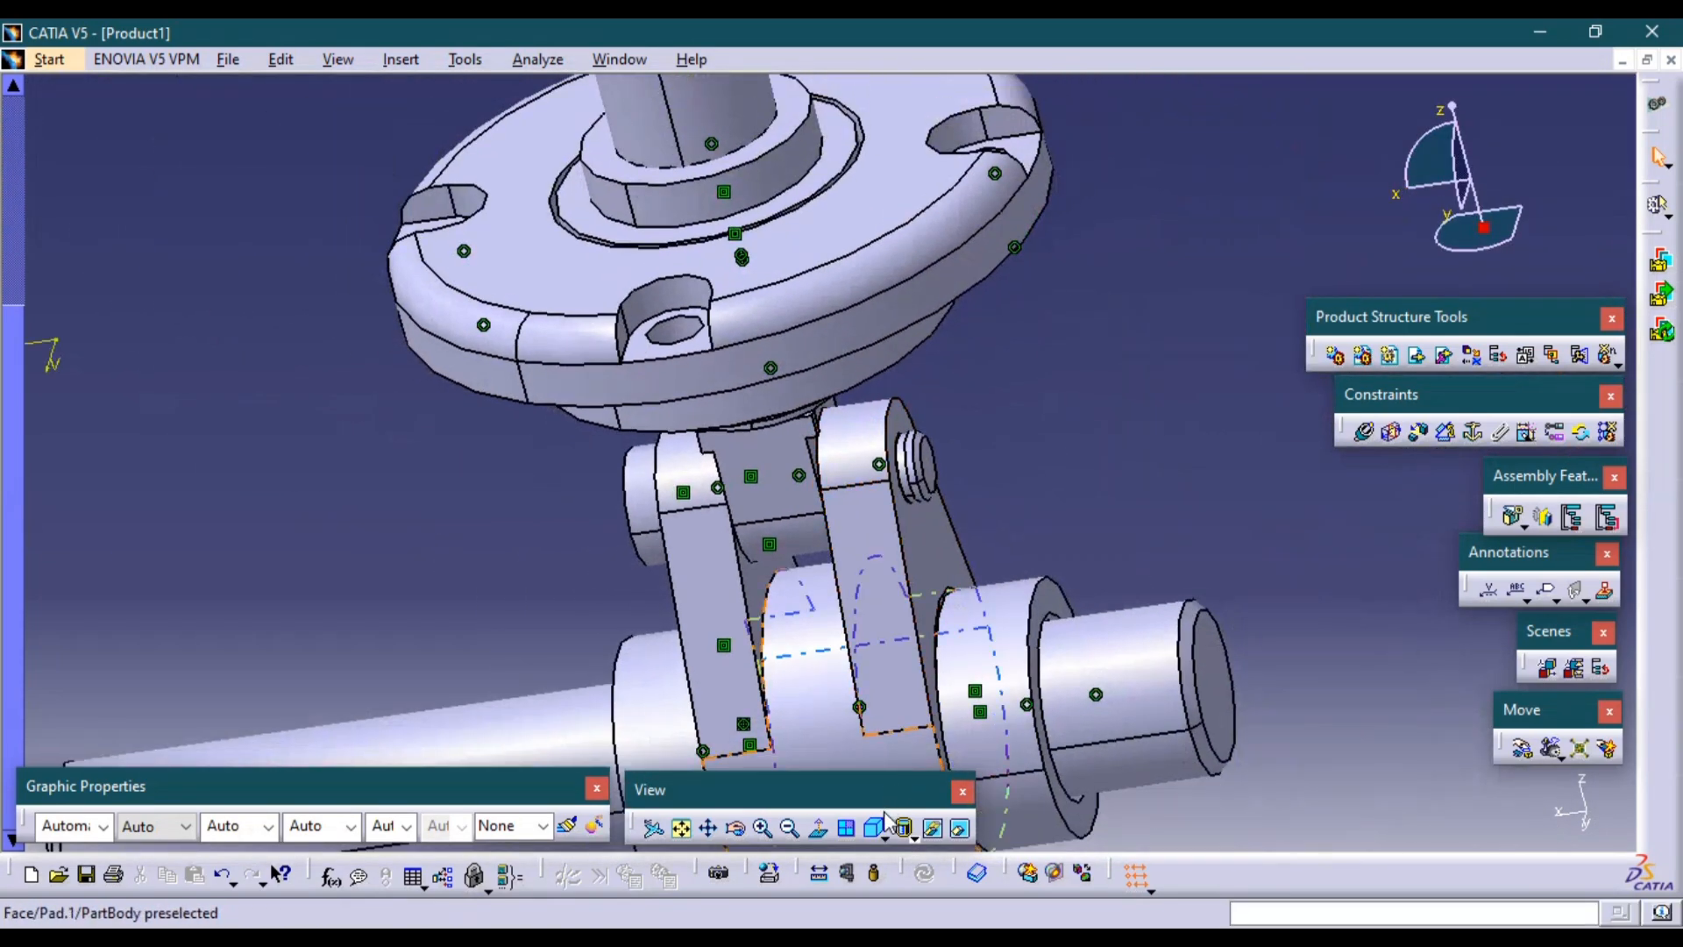
pyautogui.click(879, 837)
pyautogui.moveTo(912, 632)
pyautogui.mouseDown(button='middle')
pyautogui.moveTo(894, 537)
pyautogui.moveTo(910, 647)
pyautogui.mouseUp(button='middle')
pyautogui.moveTo(995, 560); pyautogui.dragTo(997, 579, button='middle')
# Switch to the PDF drawing, check the parts list for the next component, and return to the CATIA assembly.
pyautogui.hotkey('alt', 'Tab')
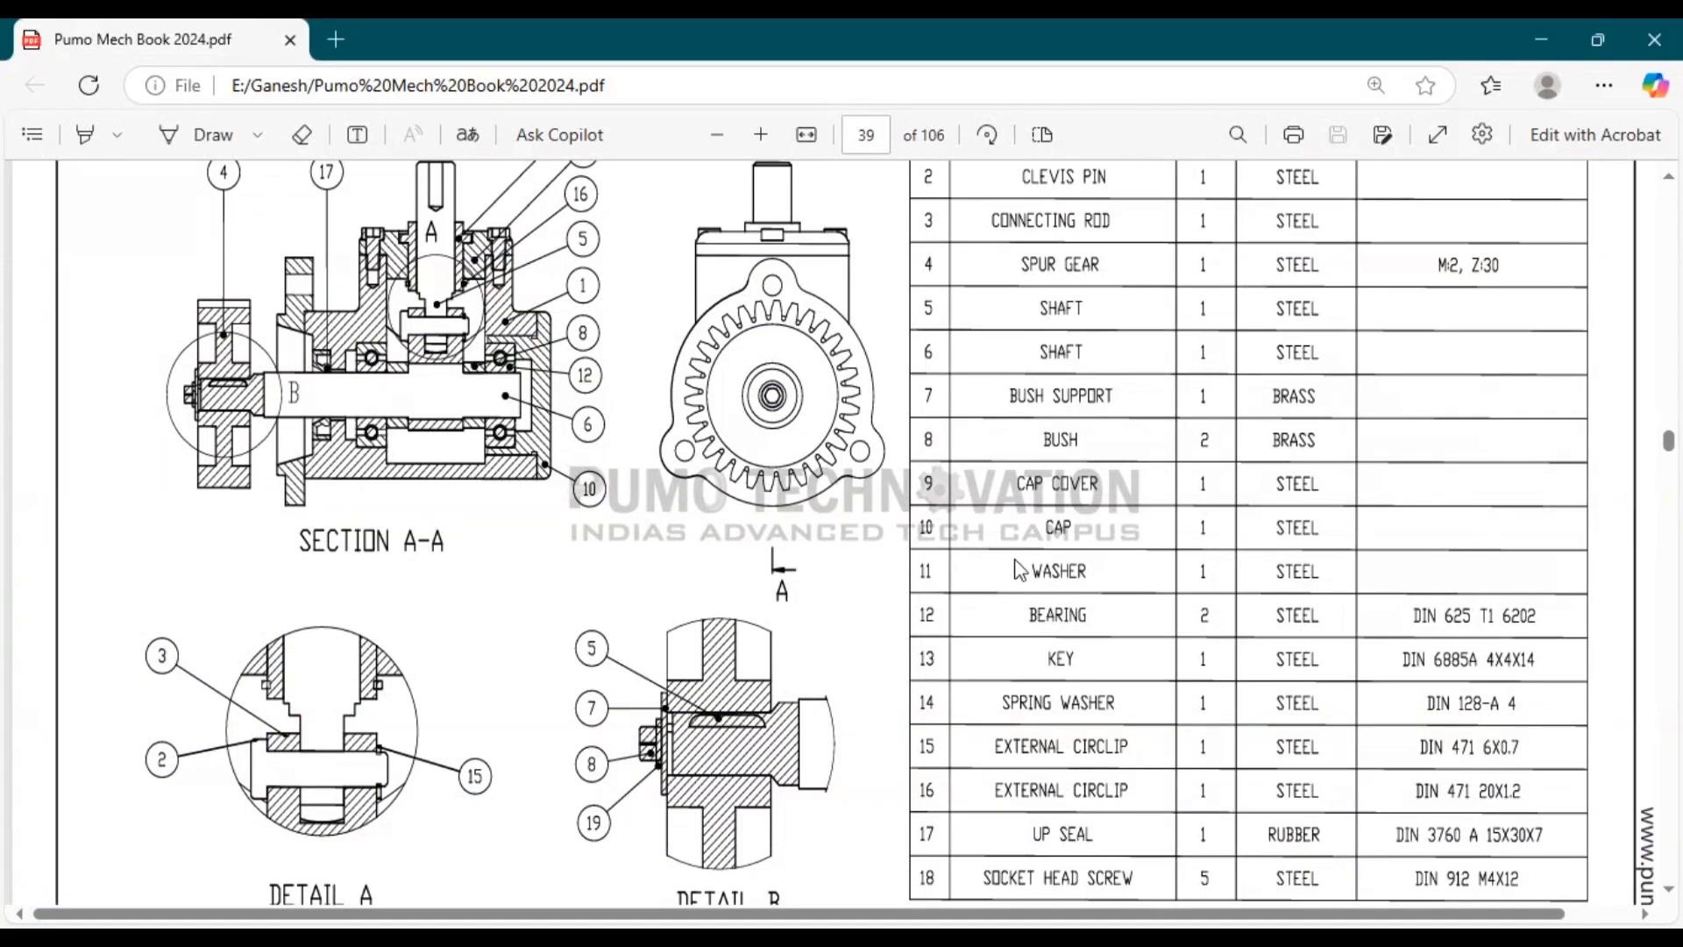
pyautogui.hotkey('alt', 'Tab')
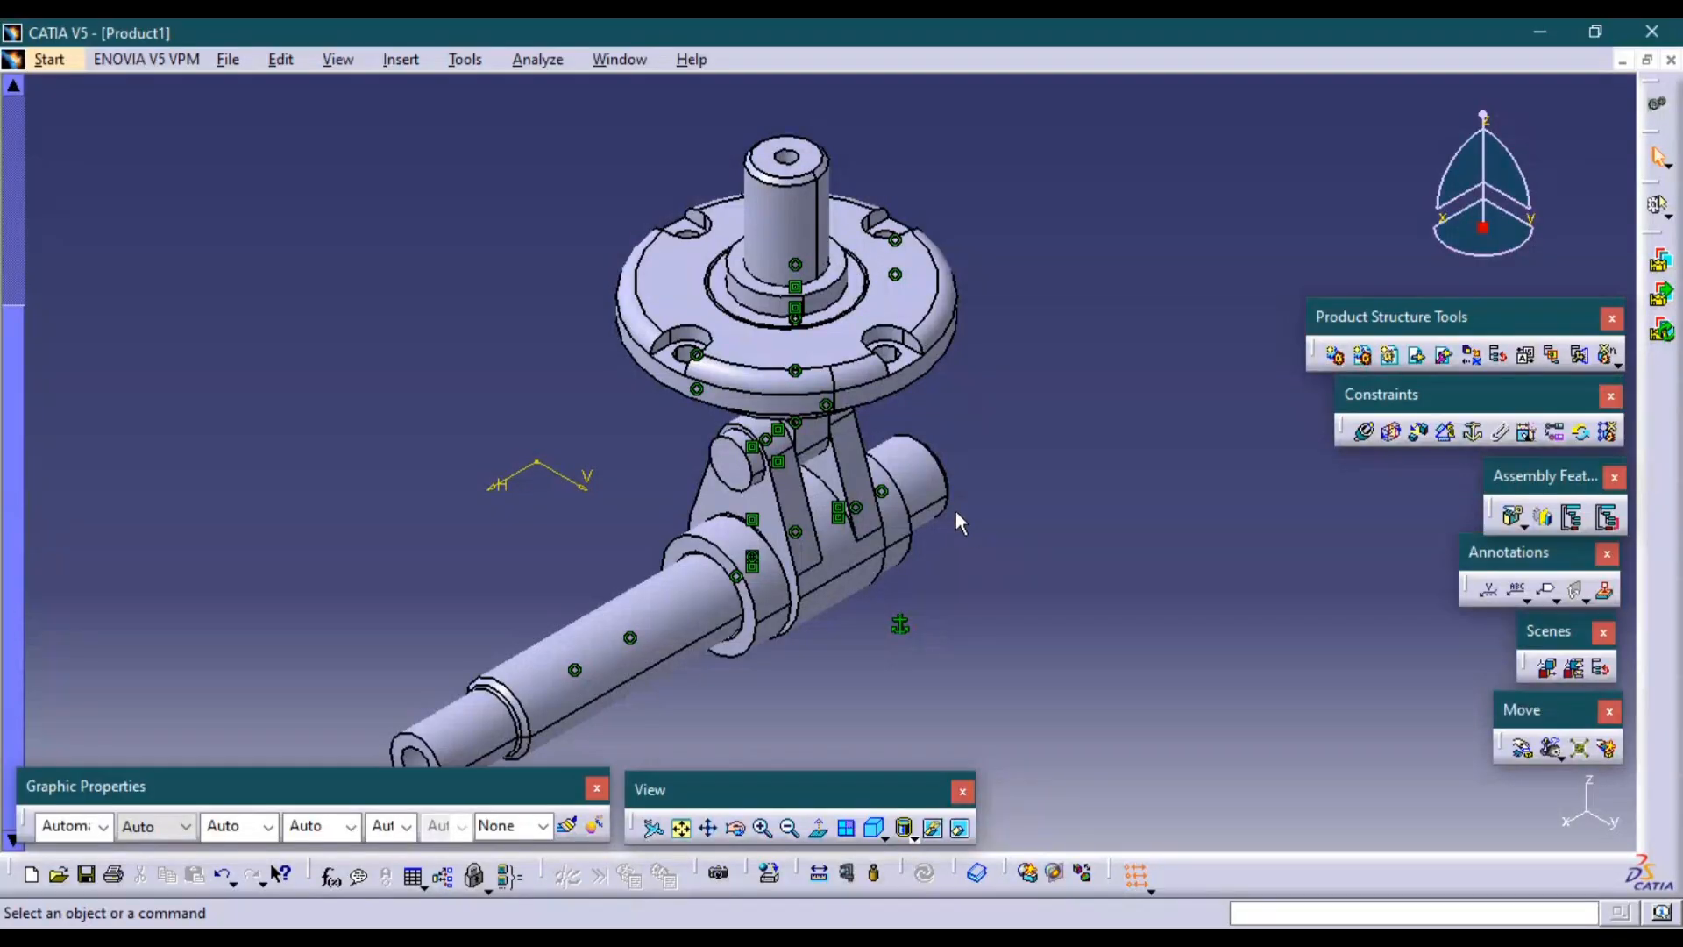
pyautogui.moveTo(900, 489); pyautogui.dragTo(774, 538, button='middle')
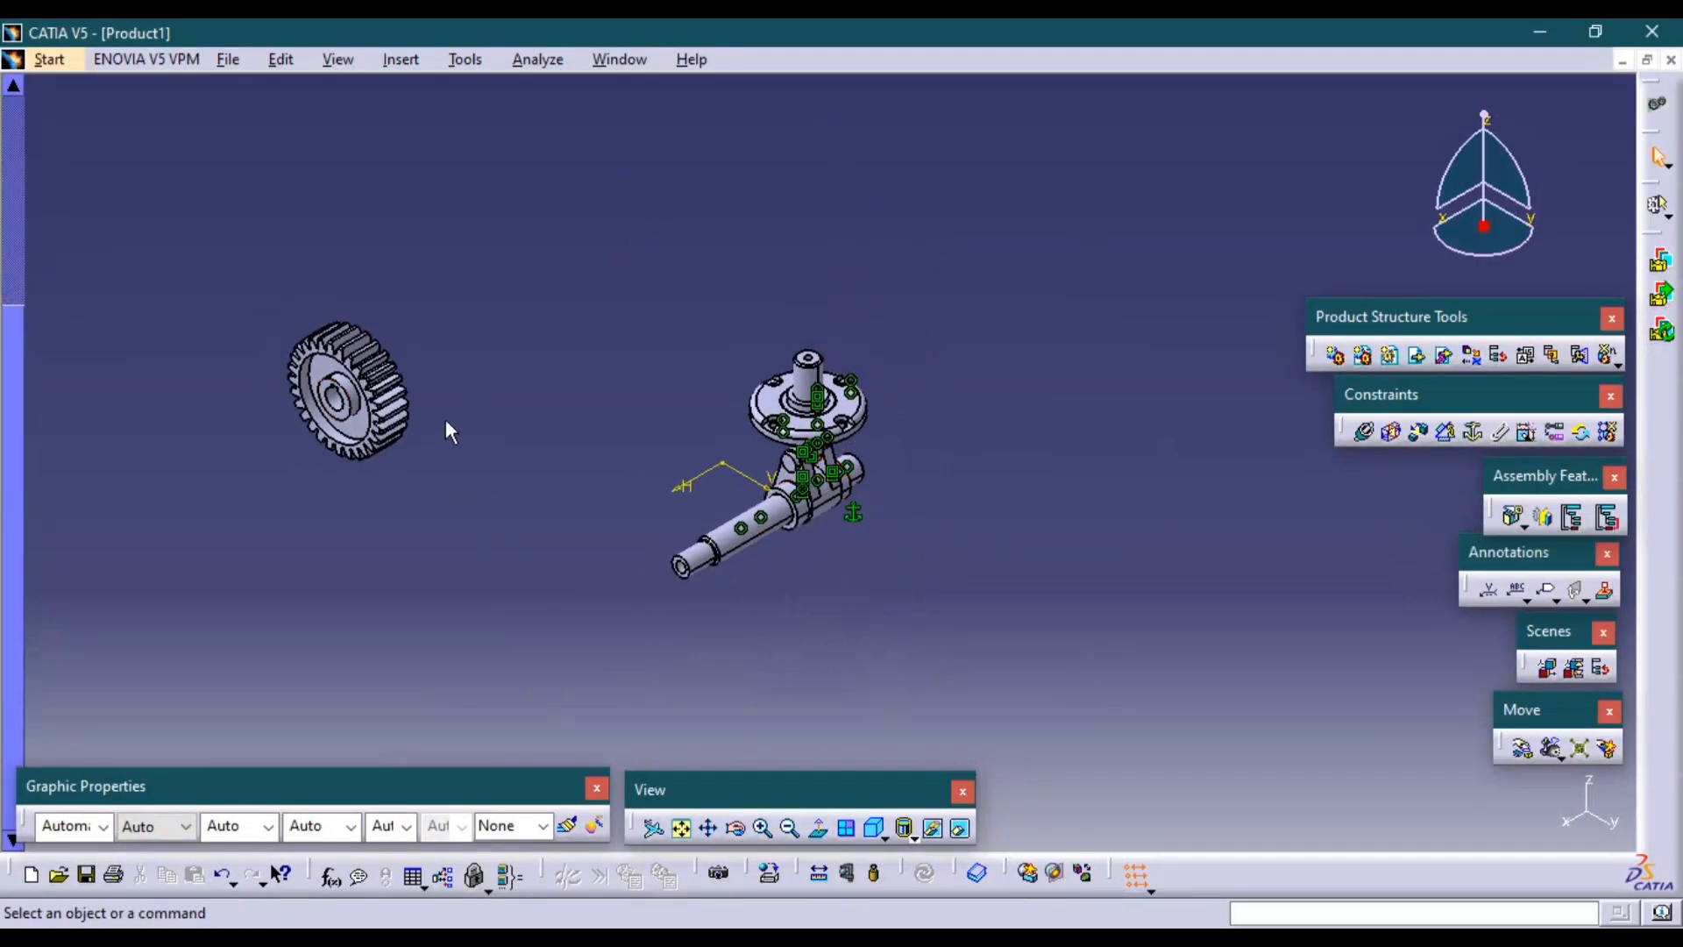
pyautogui.hotkey('alt', 'Tab')
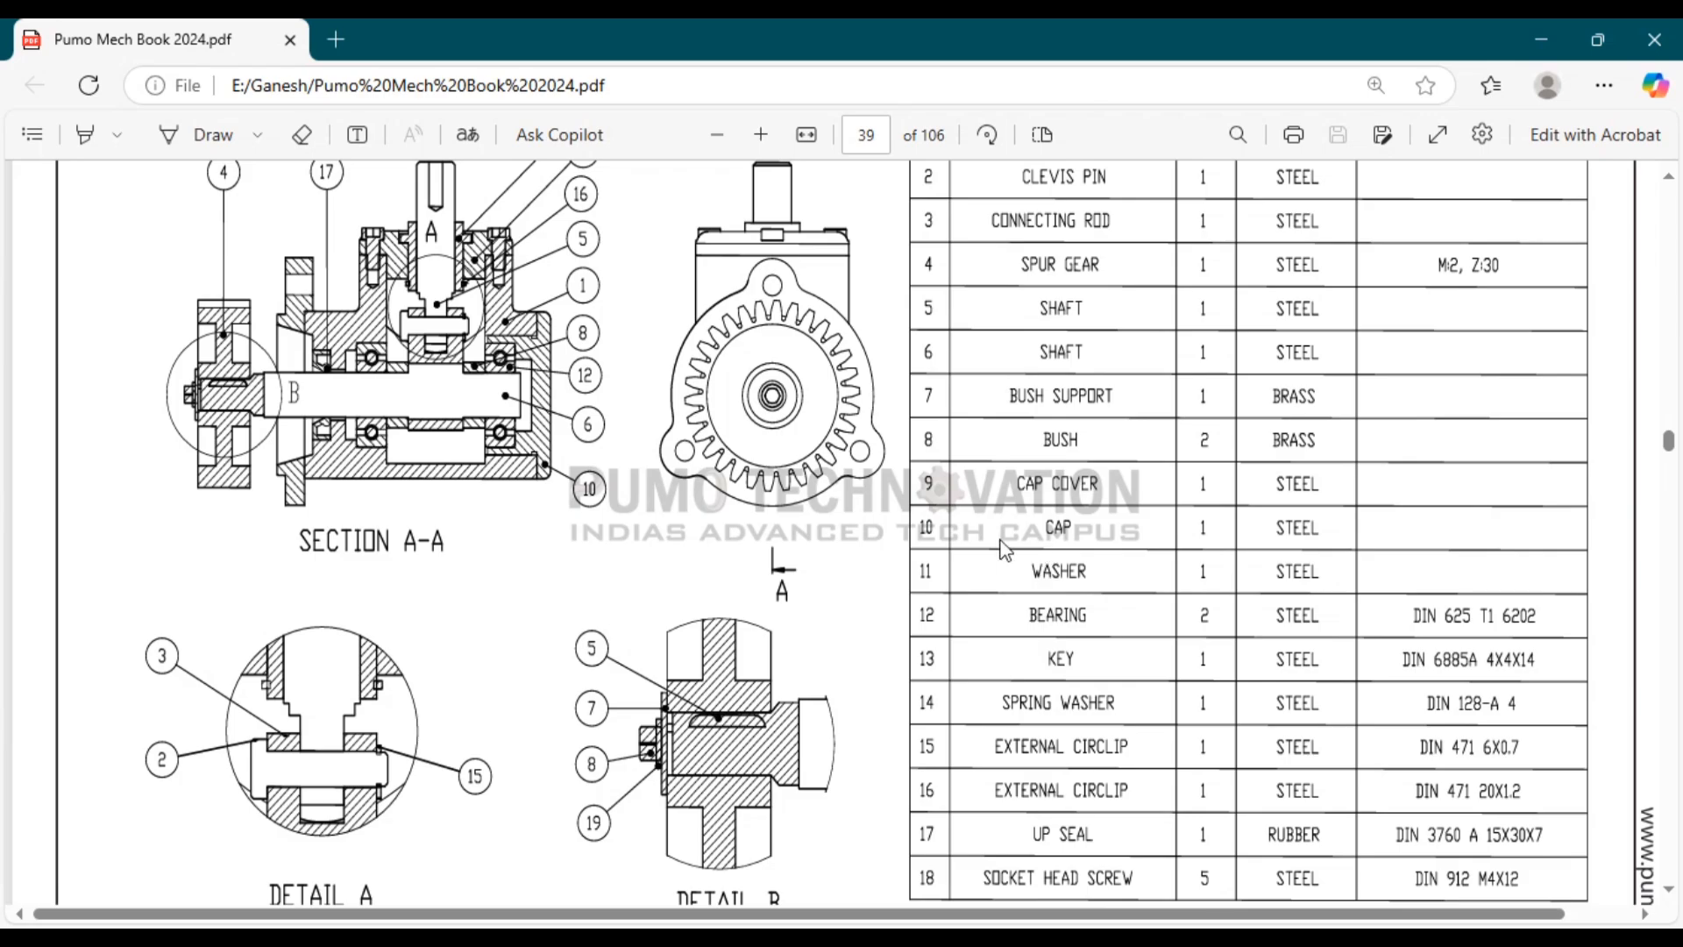
pyautogui.hotkey('alt', 'Tab')
# Insert the existing part Cap into Product1 and place it in free space above the shafts.
pyautogui.click(1446, 355)
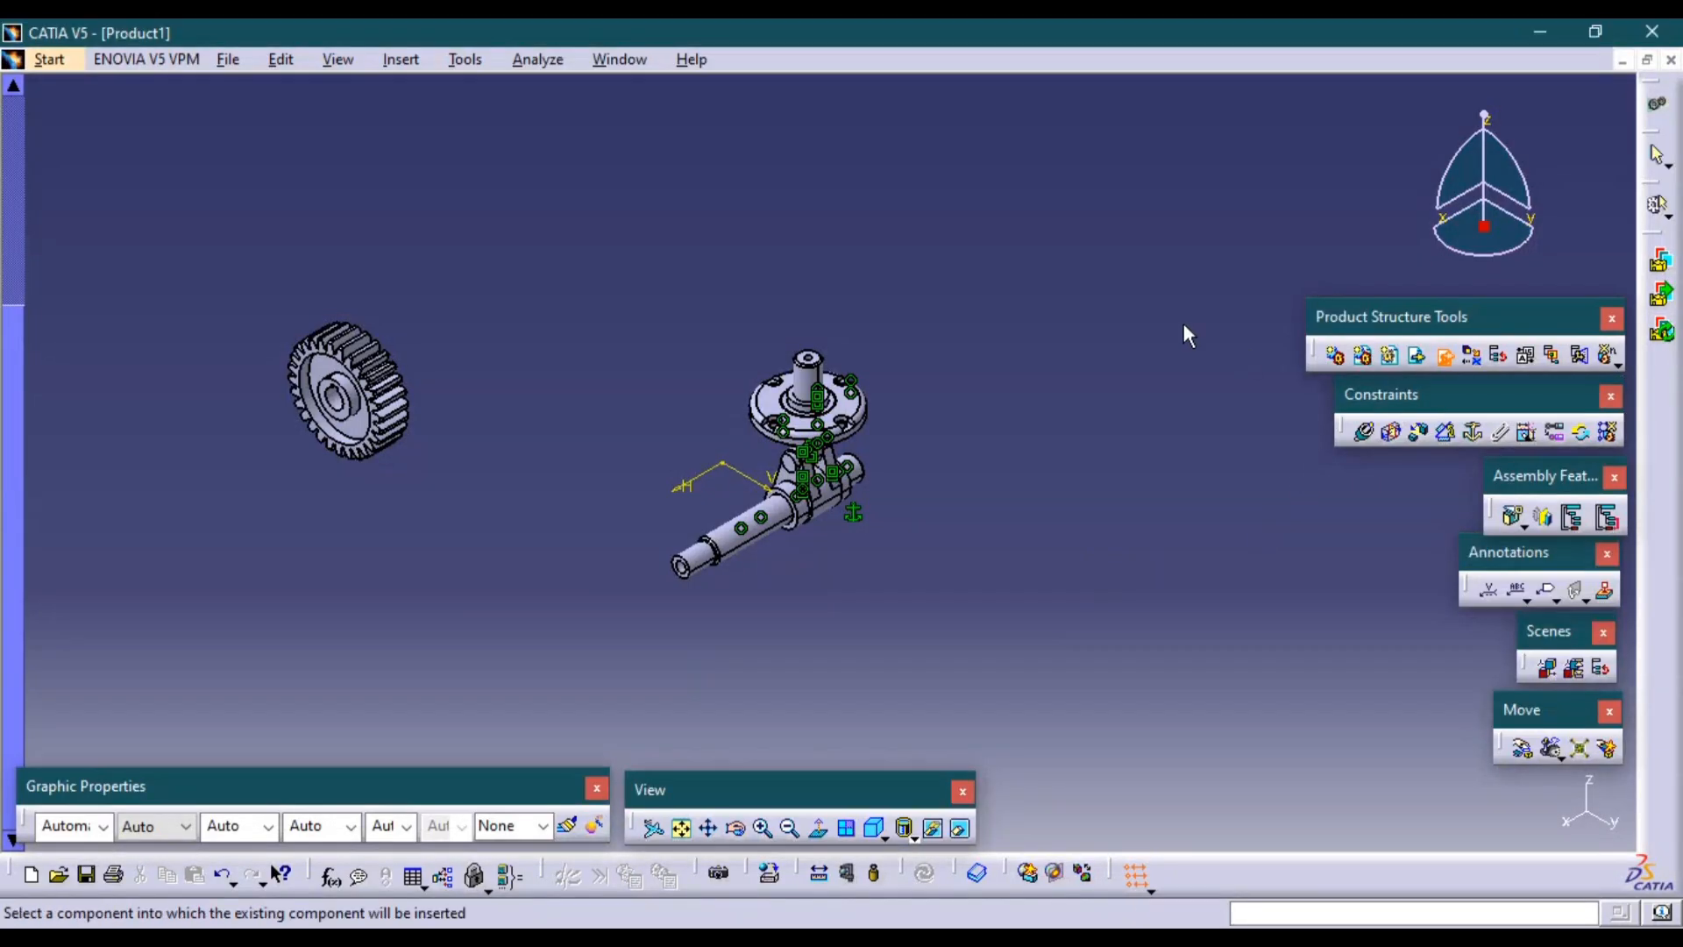
pyautogui.scroll(10, 116, 132)
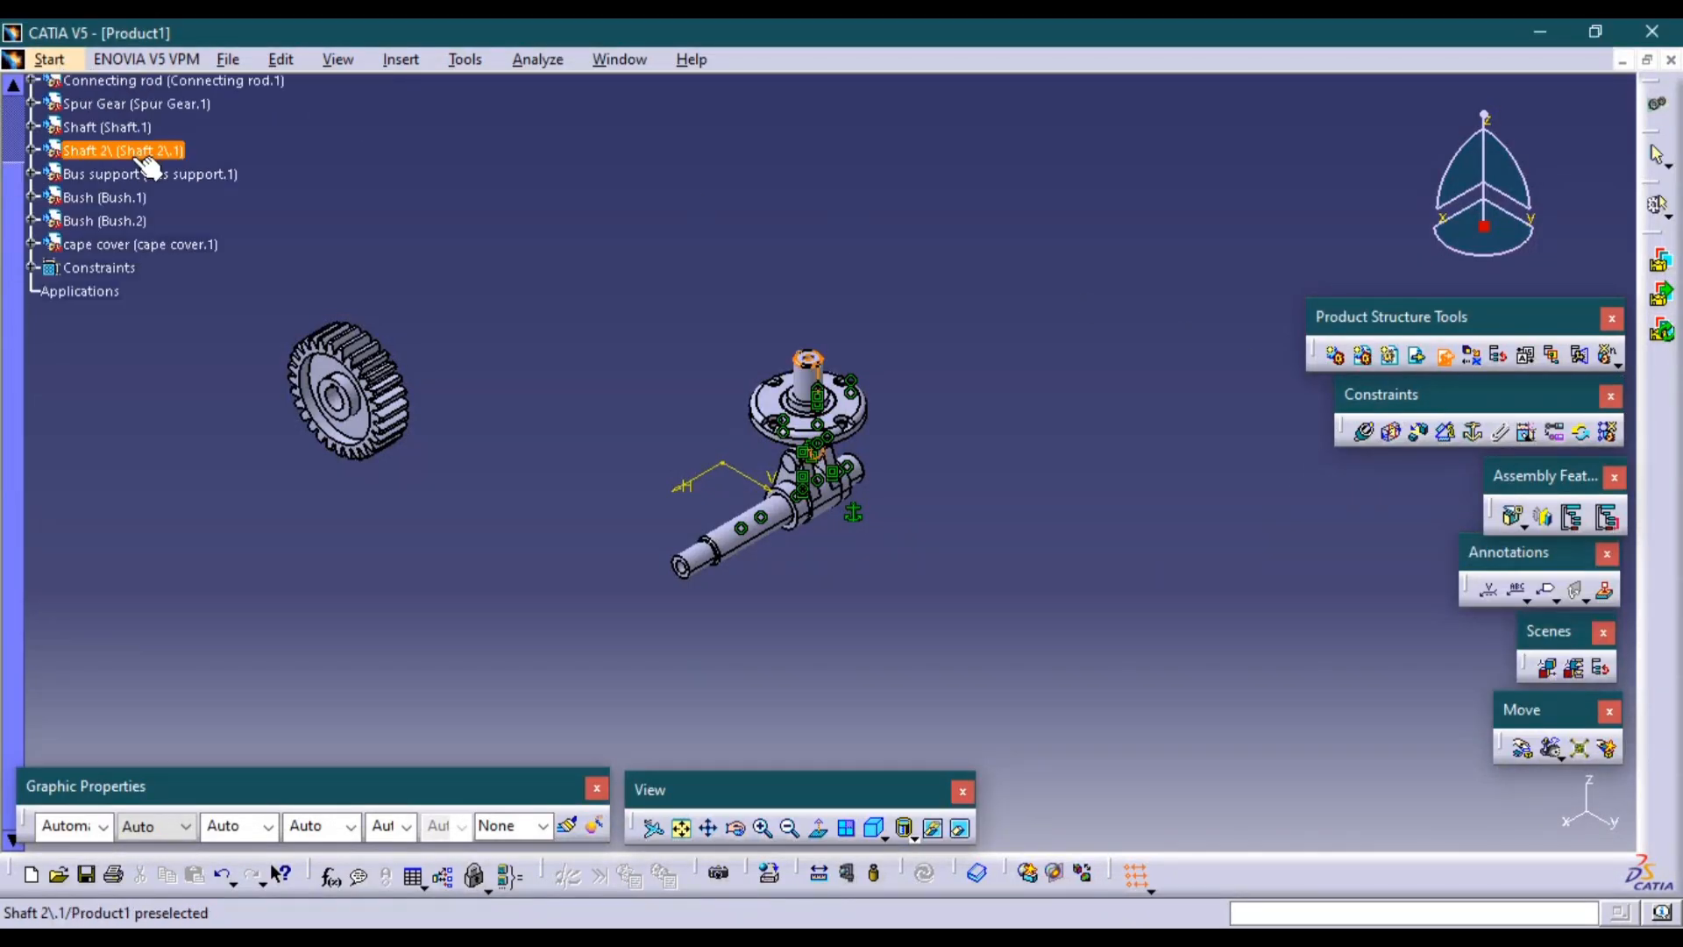
pyautogui.click(55, 322)
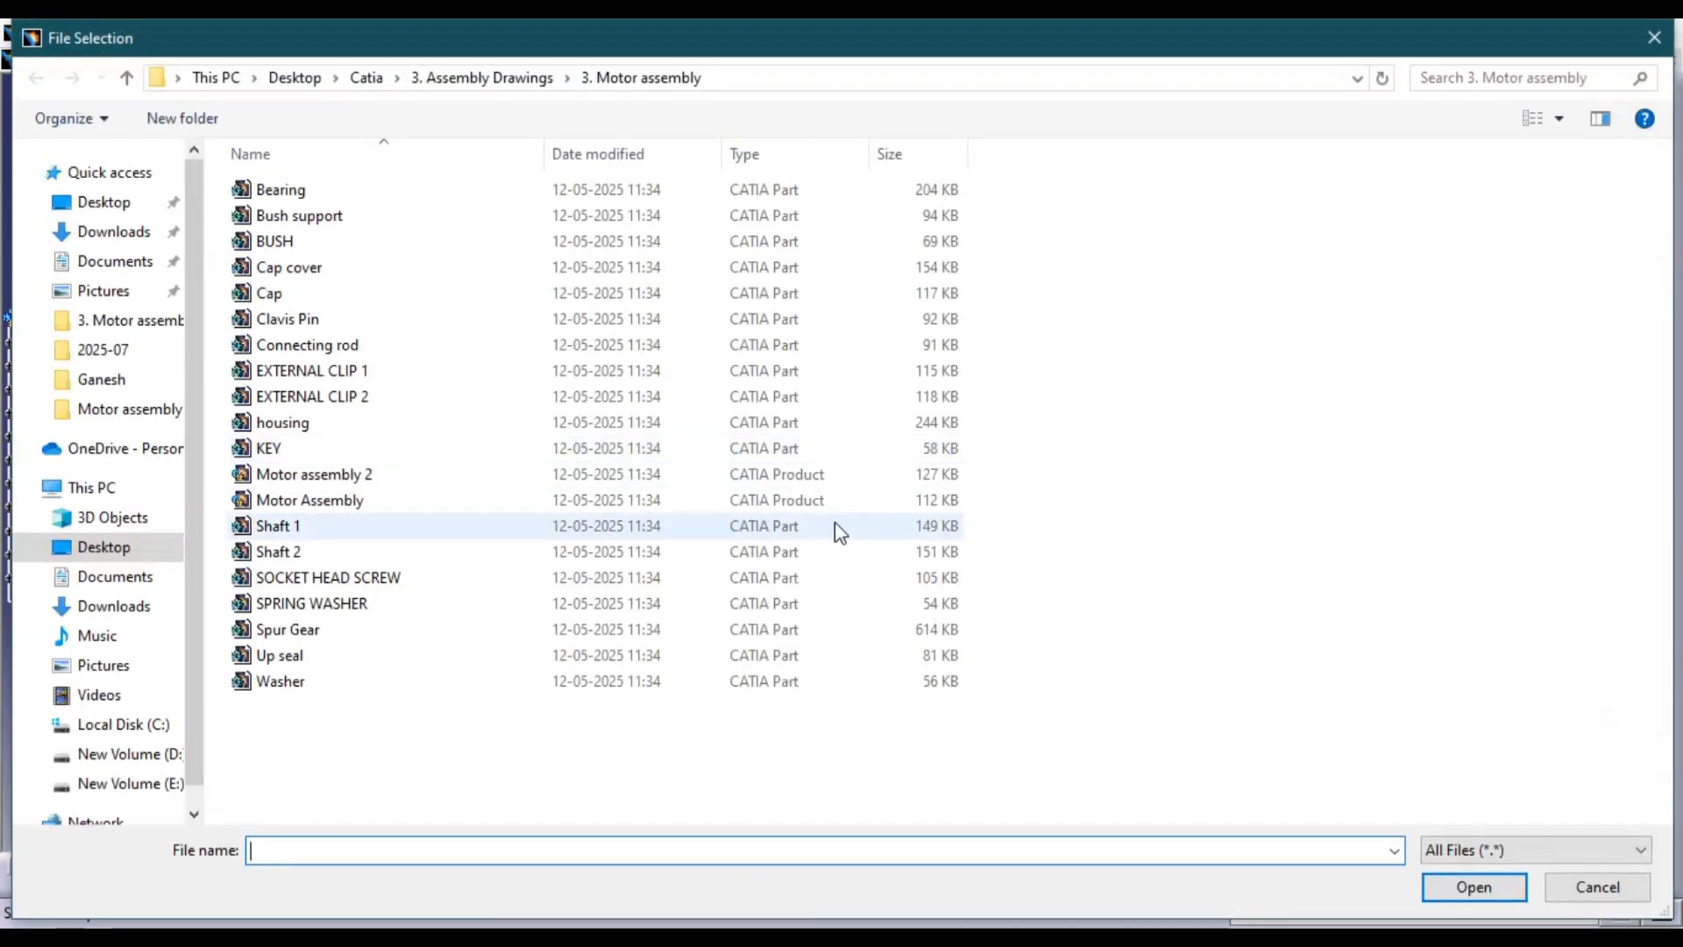
pyautogui.doubleClick(417, 289)
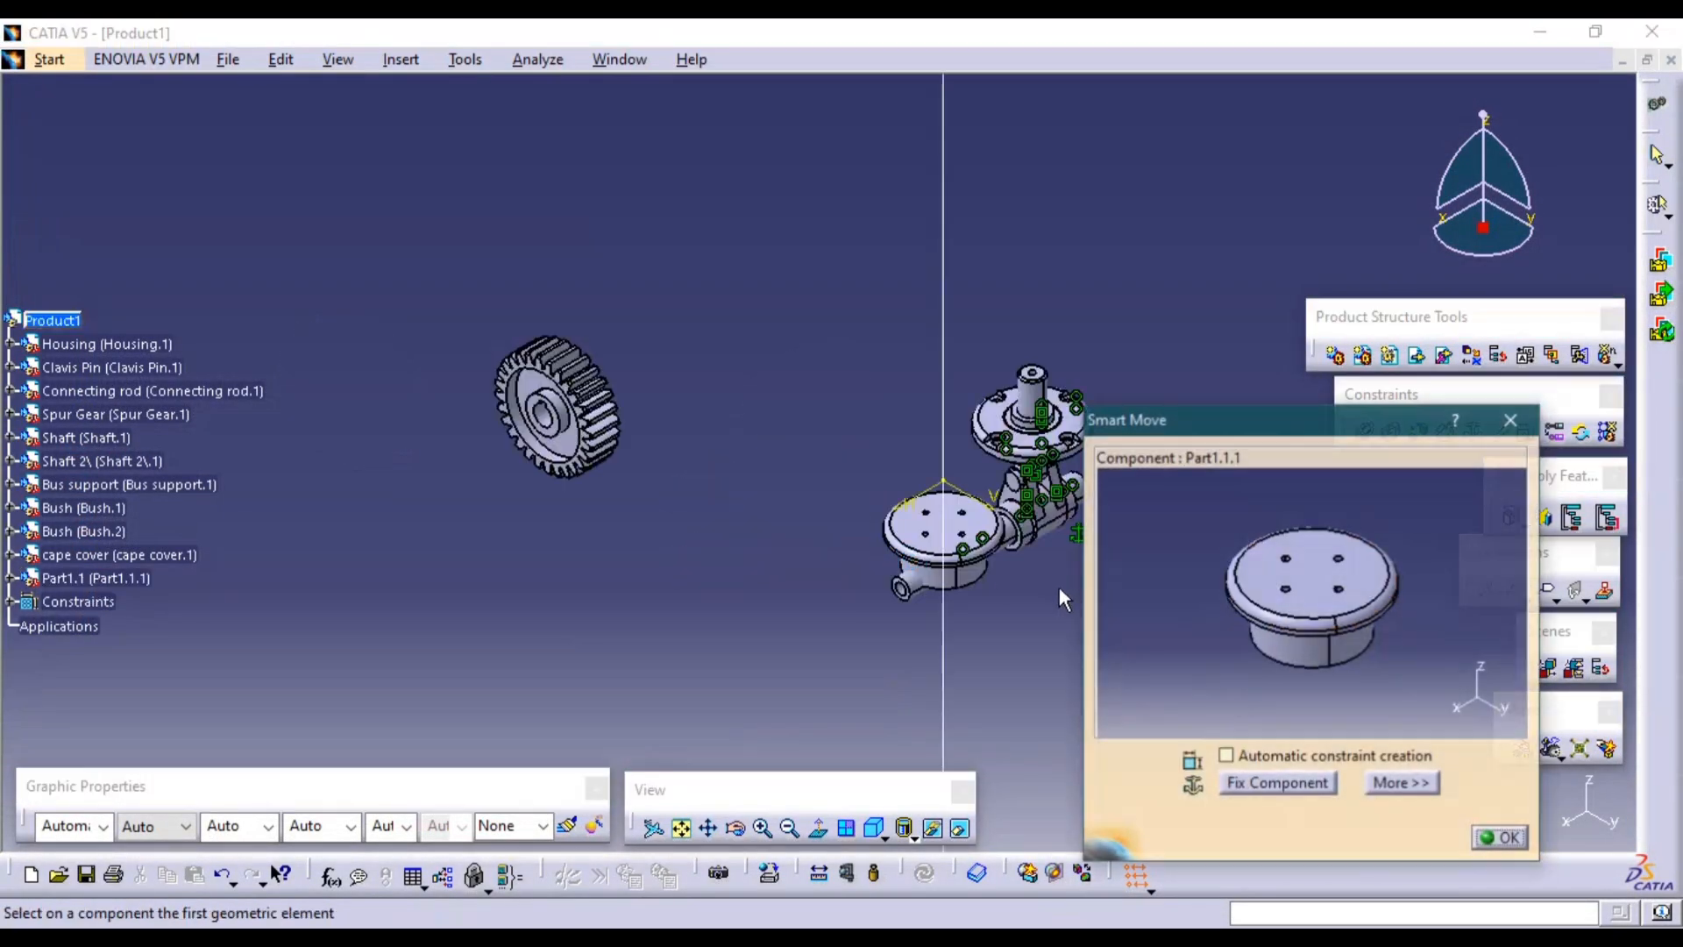
pyautogui.moveTo(1237, 610); pyautogui.dragTo(1613, 254)
pyautogui.click(1514, 835)
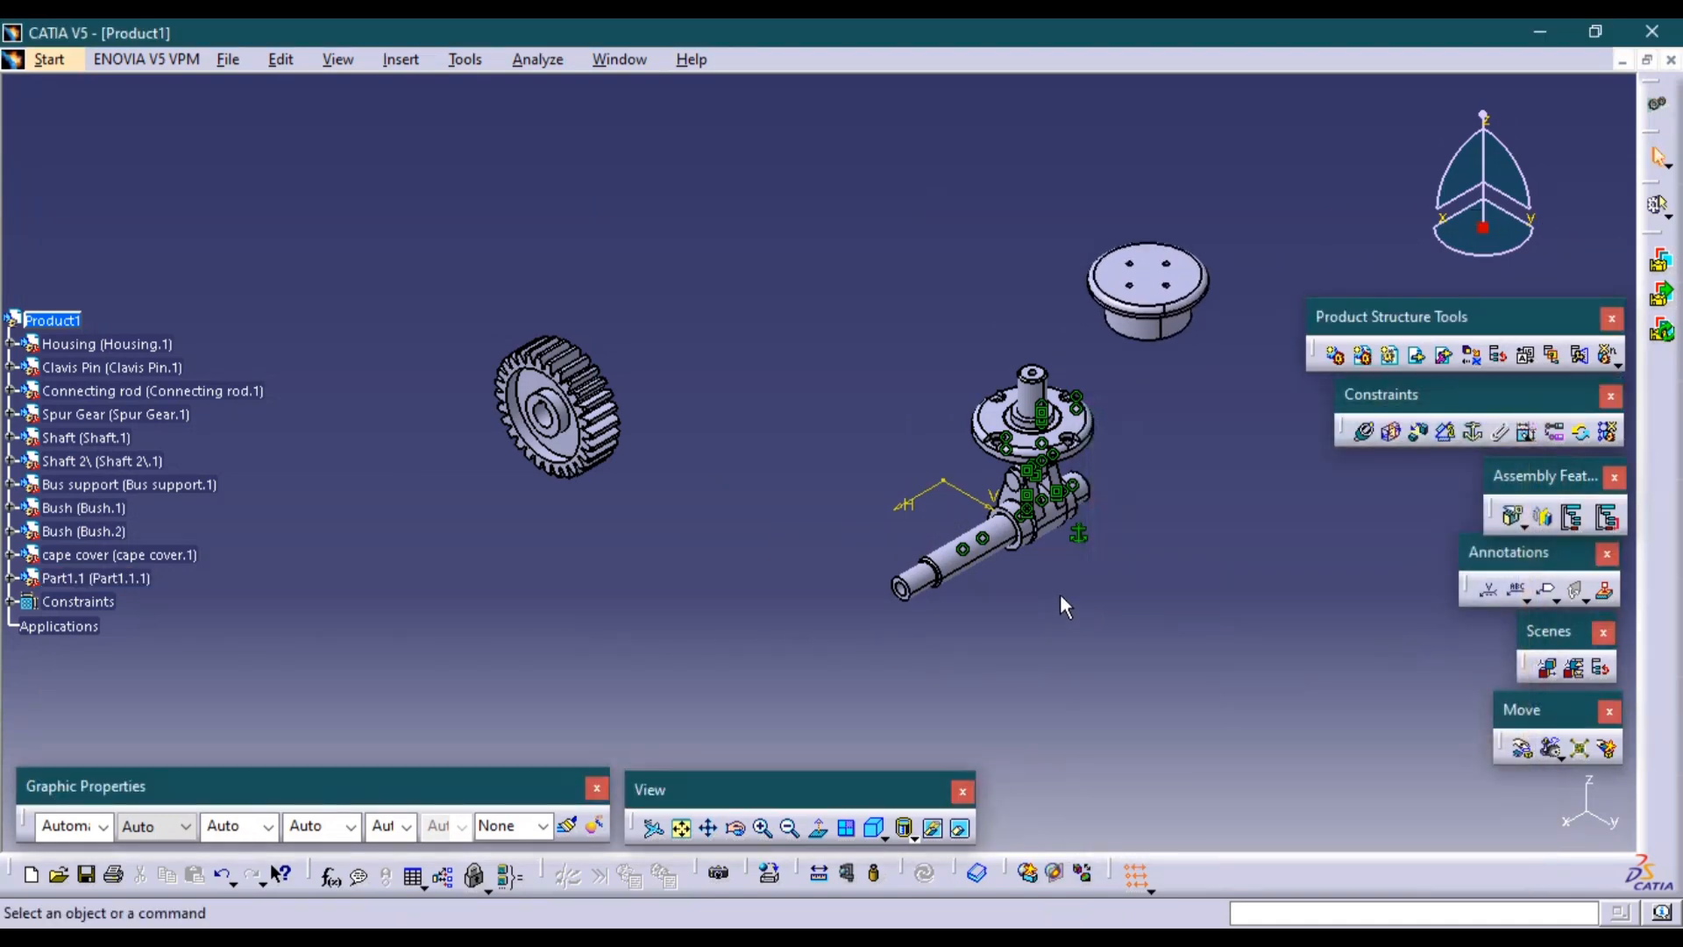
# Bring the hidden housing back into the visible space.
pyautogui.click(963, 829)
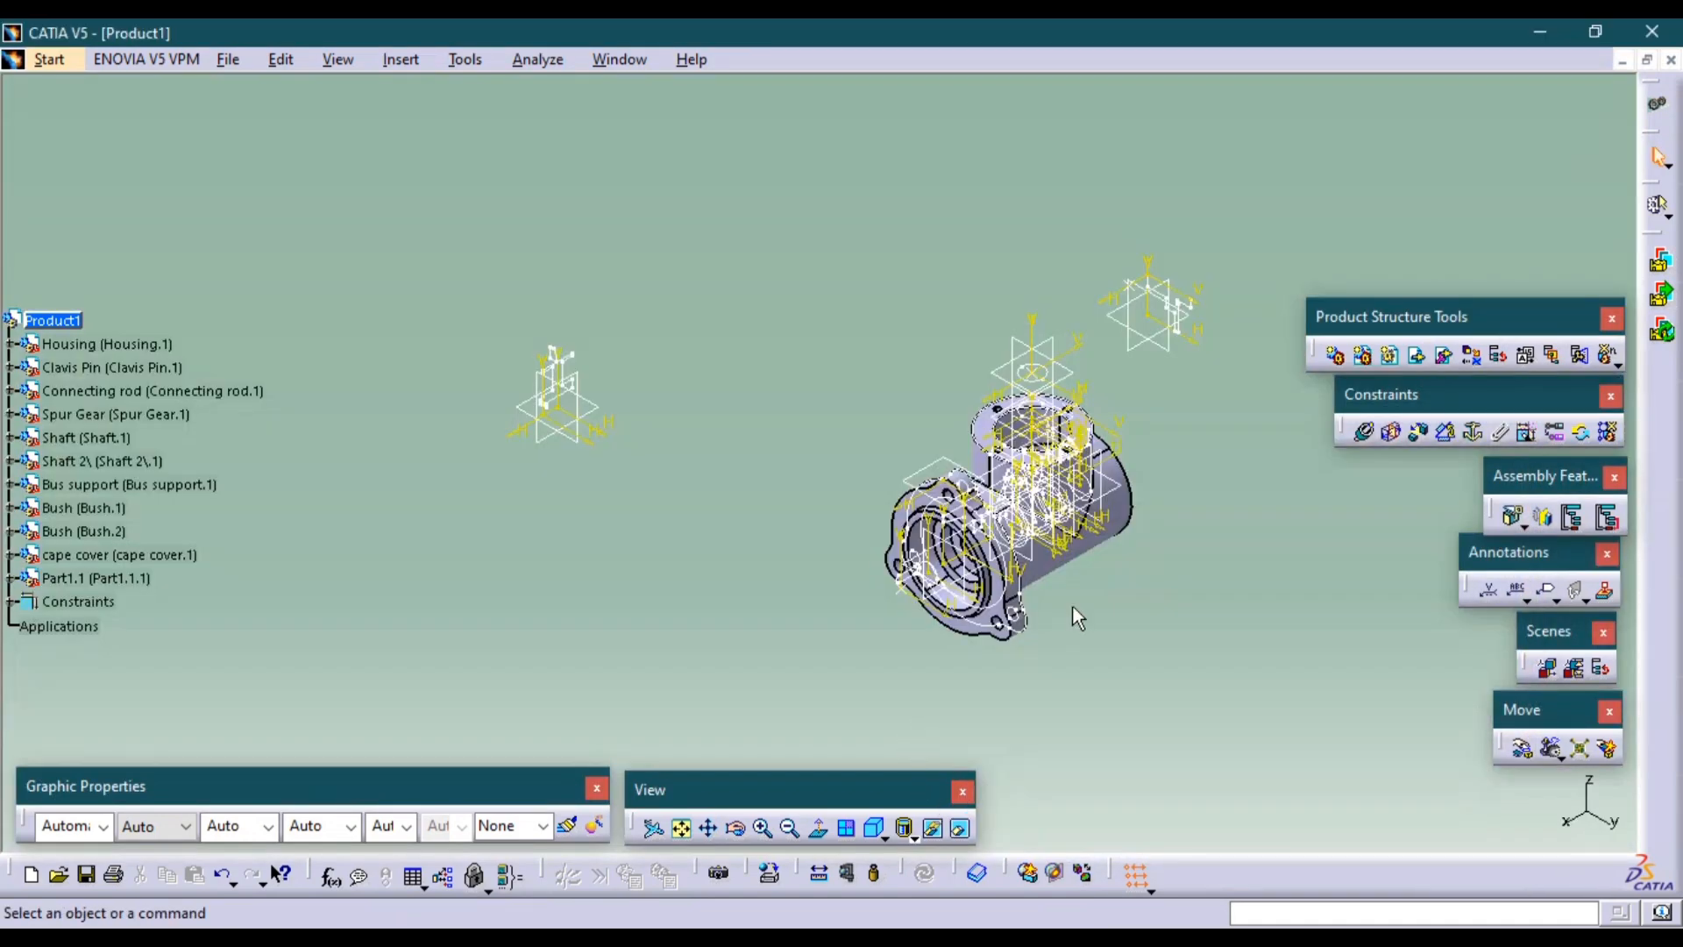
pyautogui.click(1113, 505)
pyautogui.press('space')
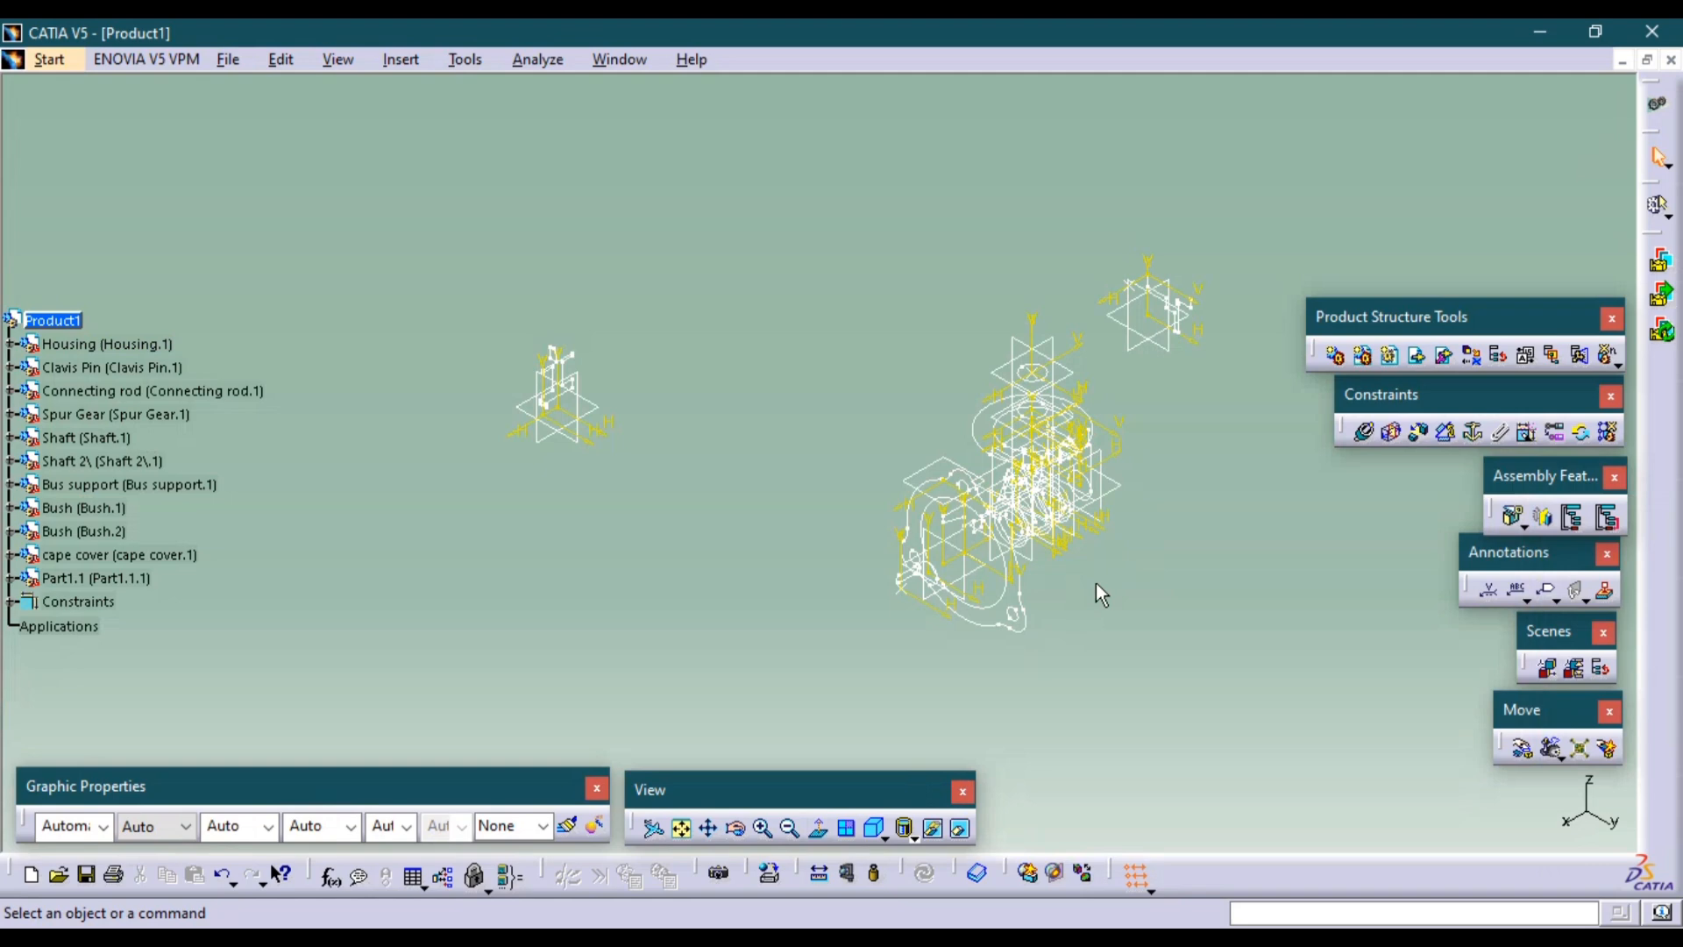
pyautogui.click(964, 830)
# Add a coincidence constraint between the cap's axis and the axis of the housing's horizontal cylinder.
pyautogui.moveTo(1137, 568); pyautogui.dragTo(990, 517, button='middle')
pyautogui.click(1365, 431)
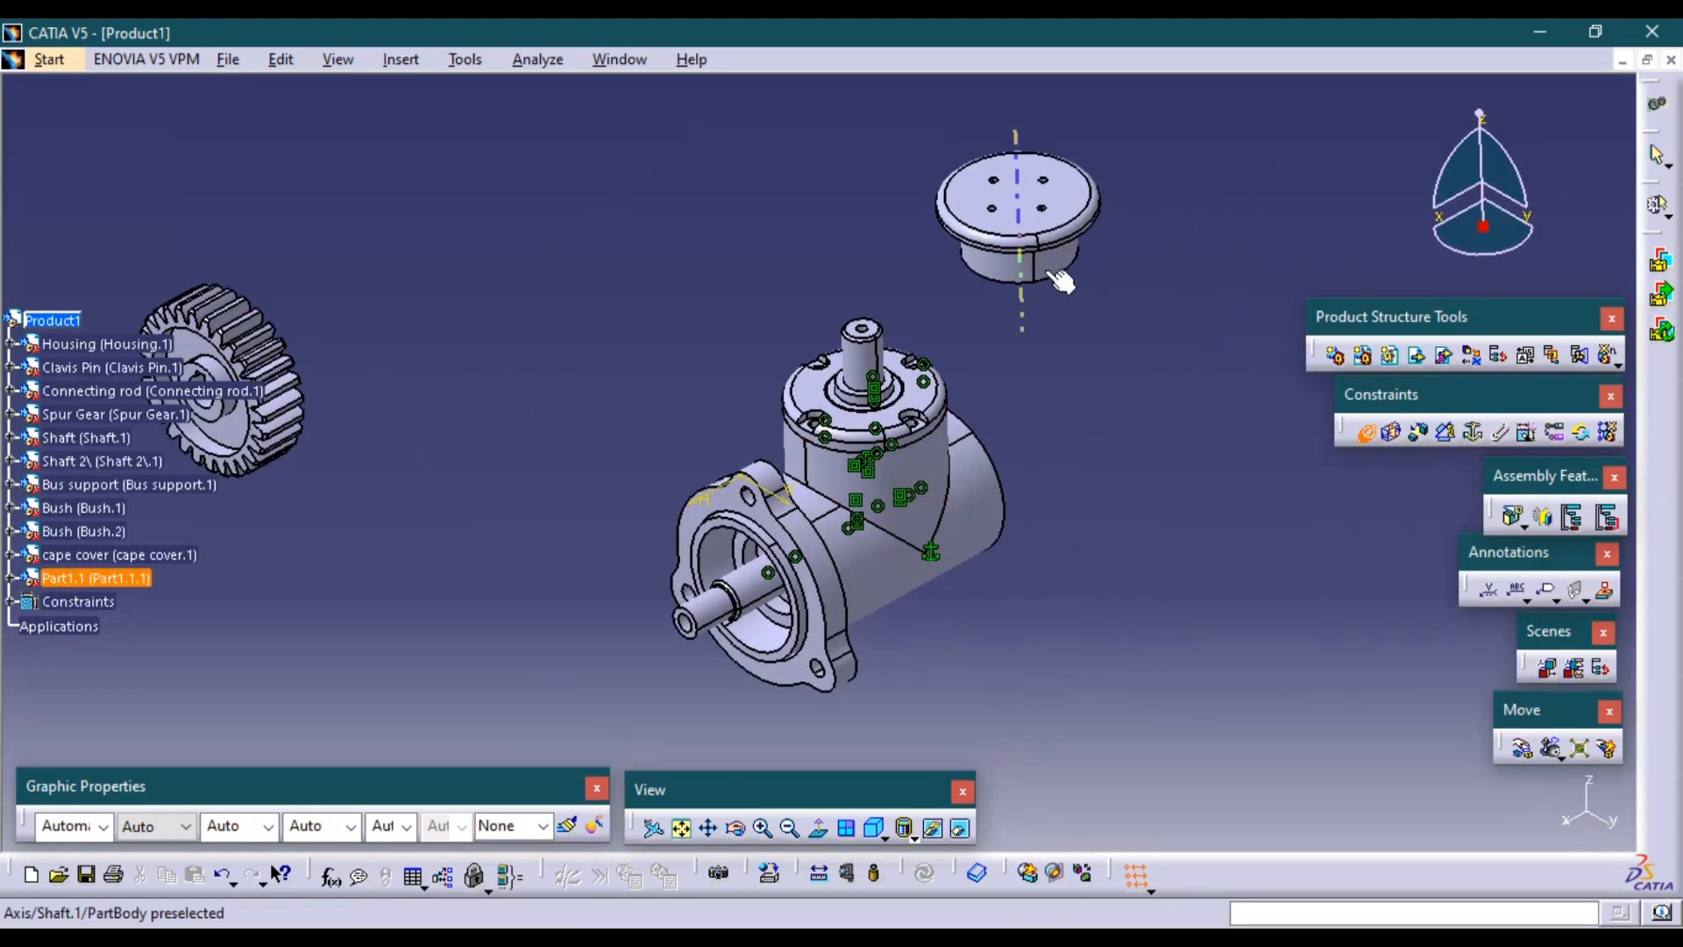
pyautogui.click(1059, 278)
pyautogui.click(995, 512)
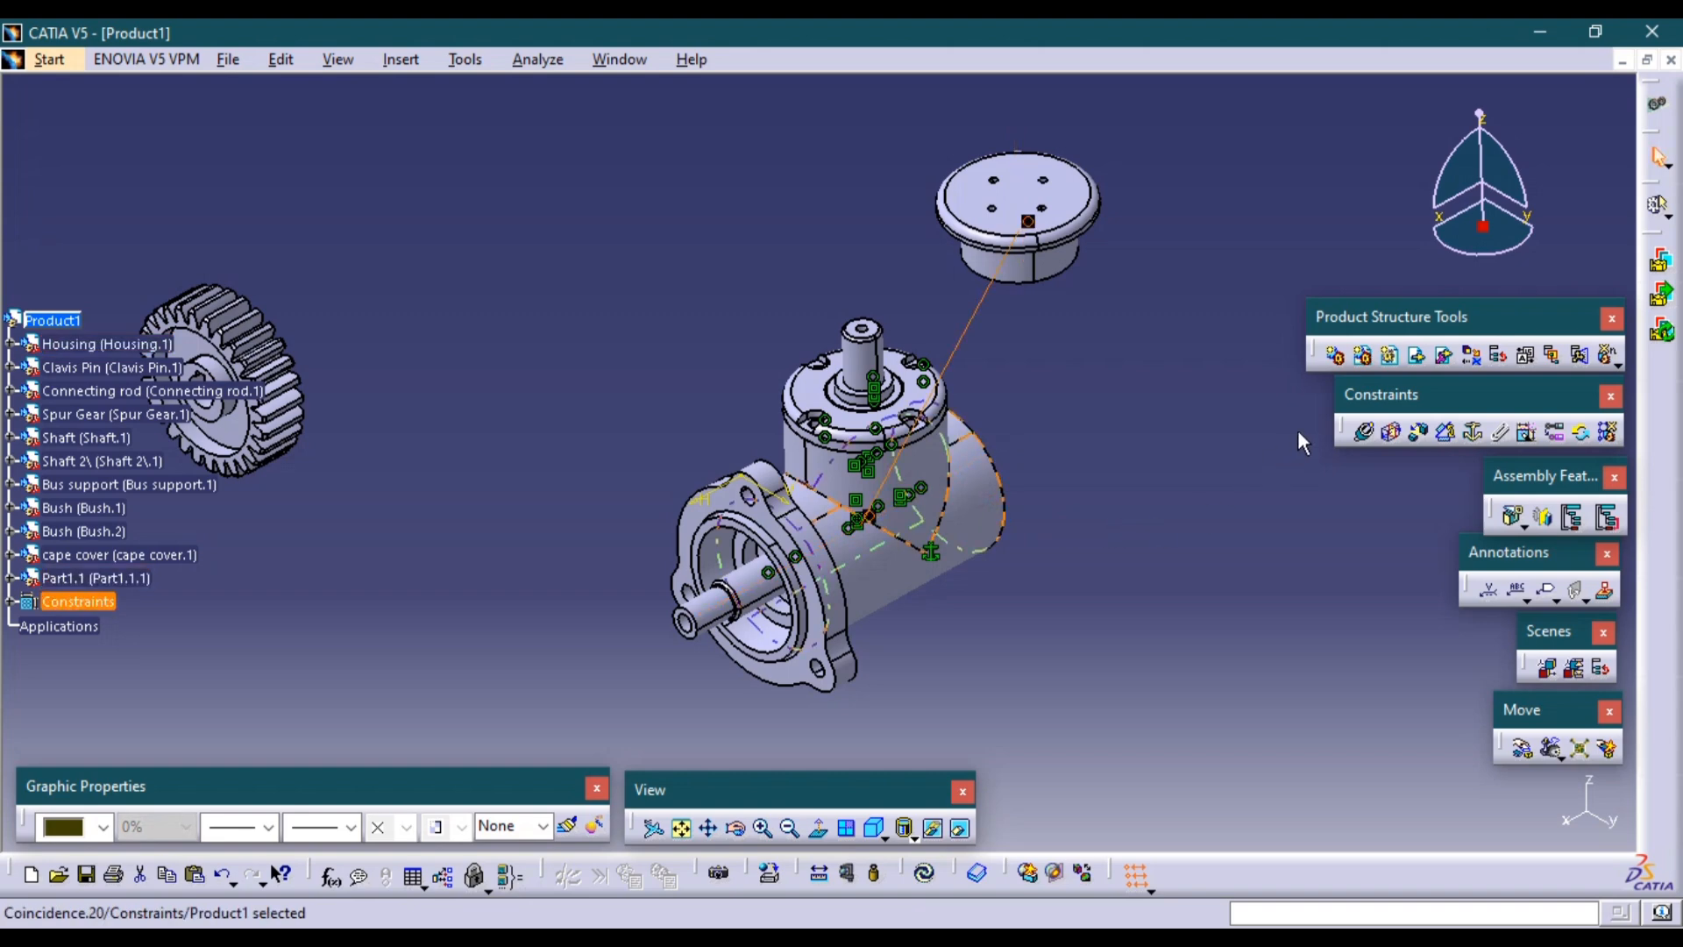
# Add a contact constraint between the housing's open rear end face and the underside of the cap's flange, and update the assembly.
pyautogui.click(1387, 434)
pyautogui.moveTo(1152, 484); pyautogui.dragTo(793, 373, button='middle')
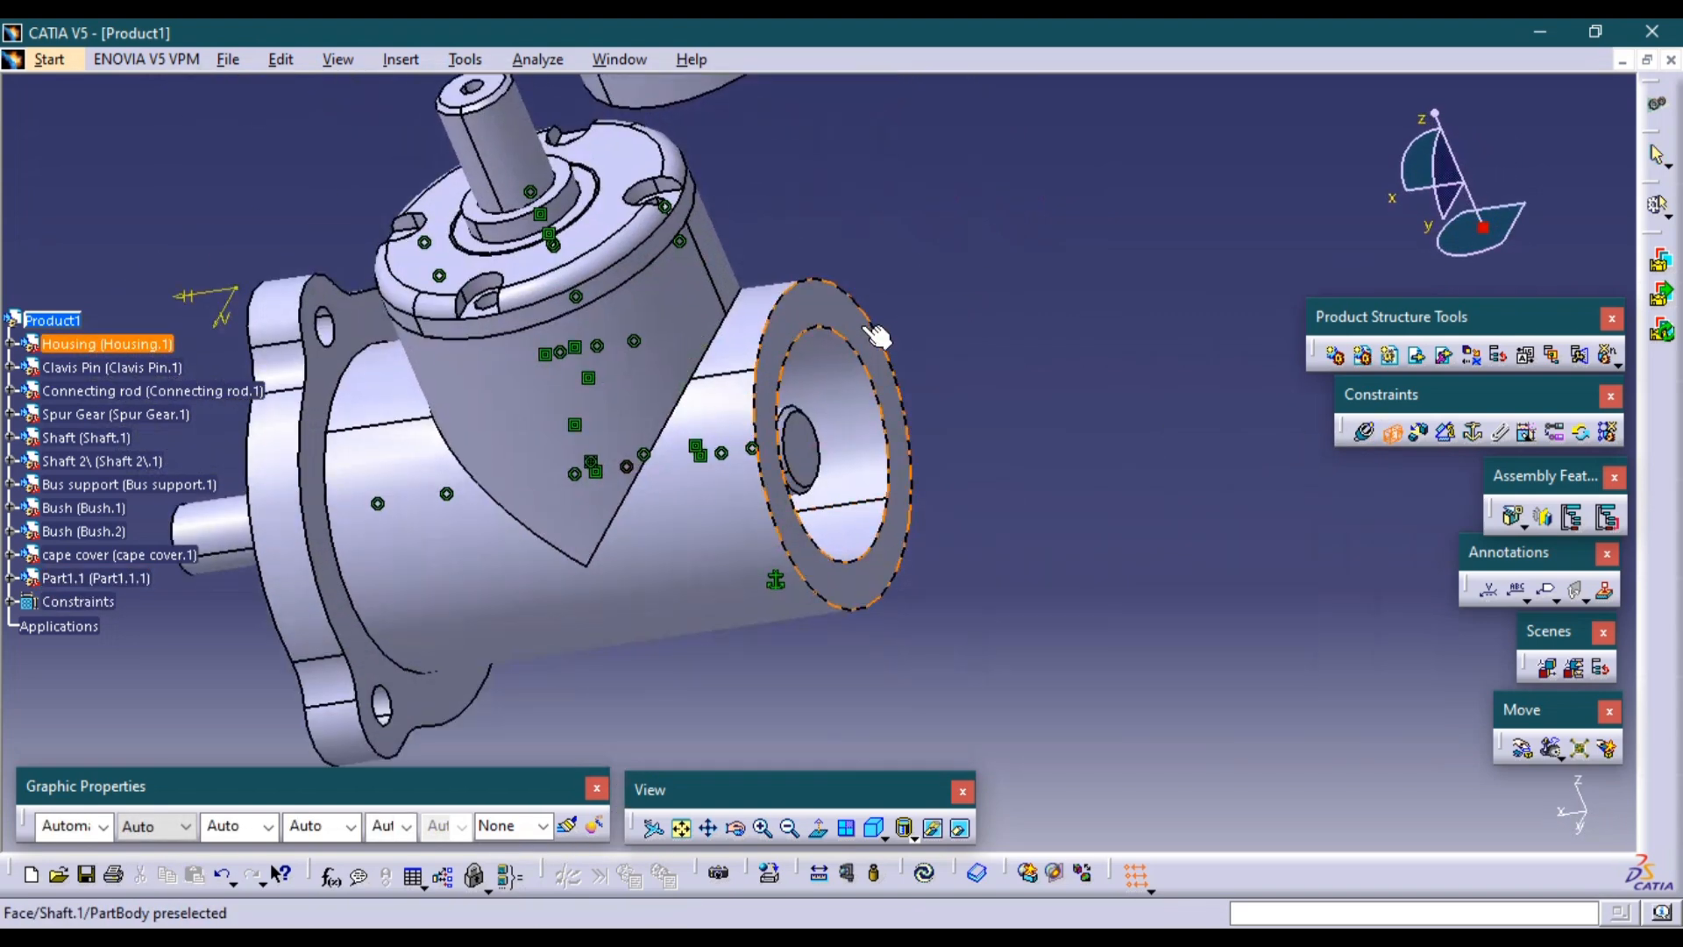
pyautogui.click(876, 336)
pyautogui.moveTo(876, 336); pyautogui.dragTo(891, 462, button='middle')
pyautogui.click(552, 209)
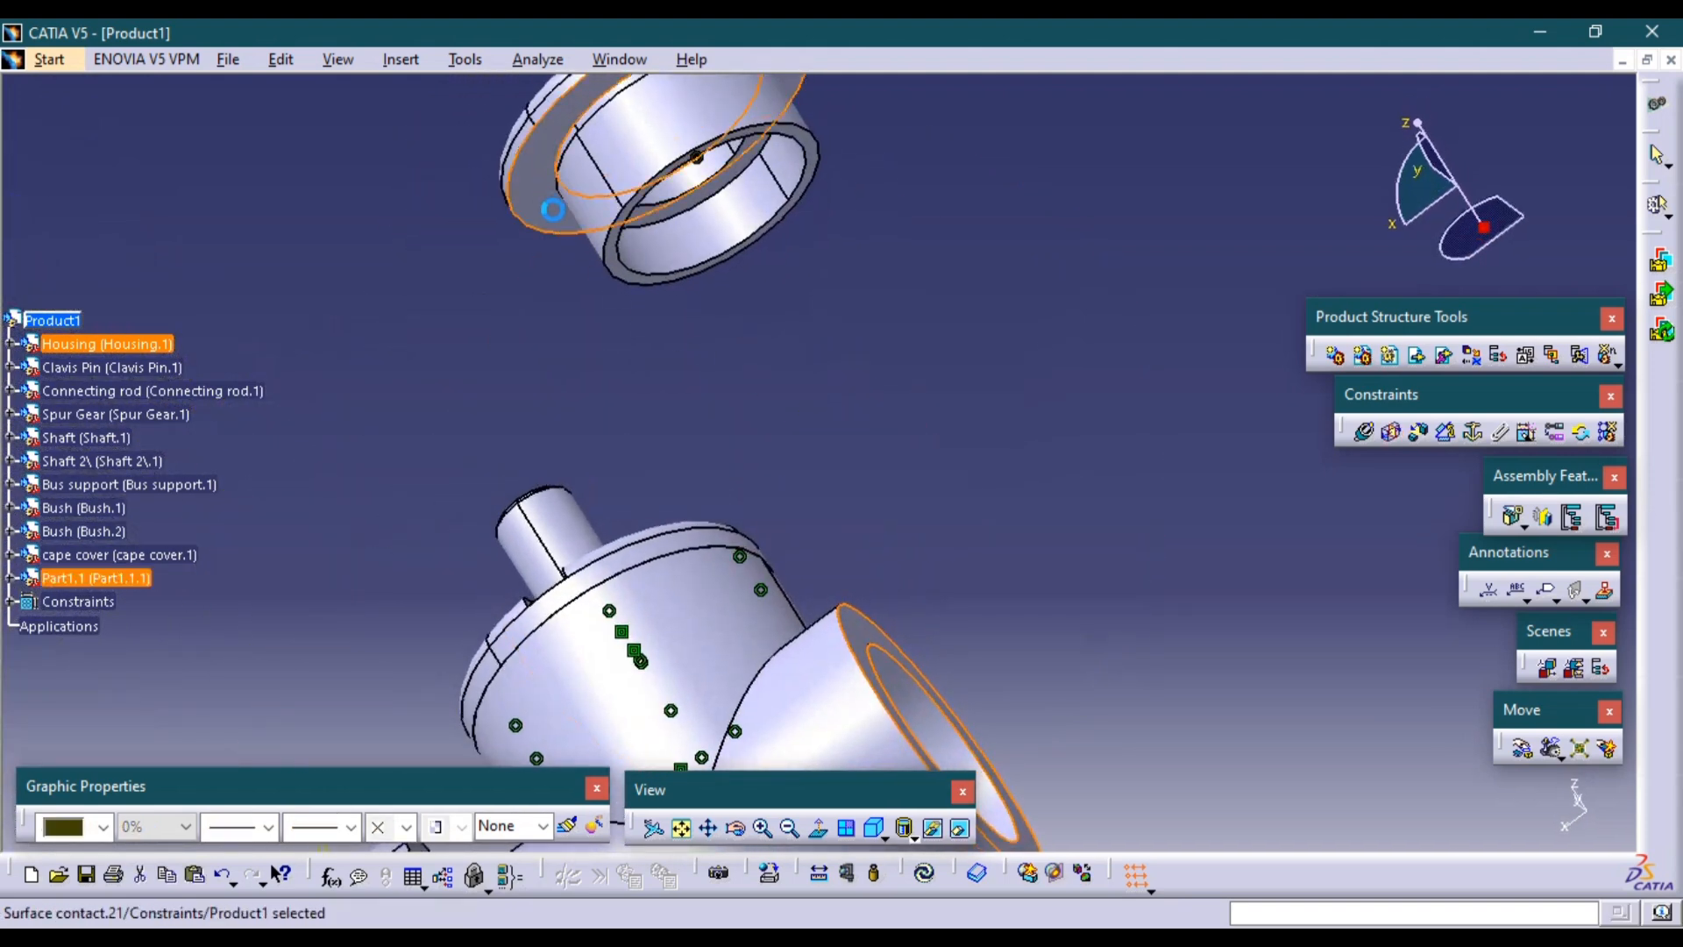
pyautogui.click(924, 876)
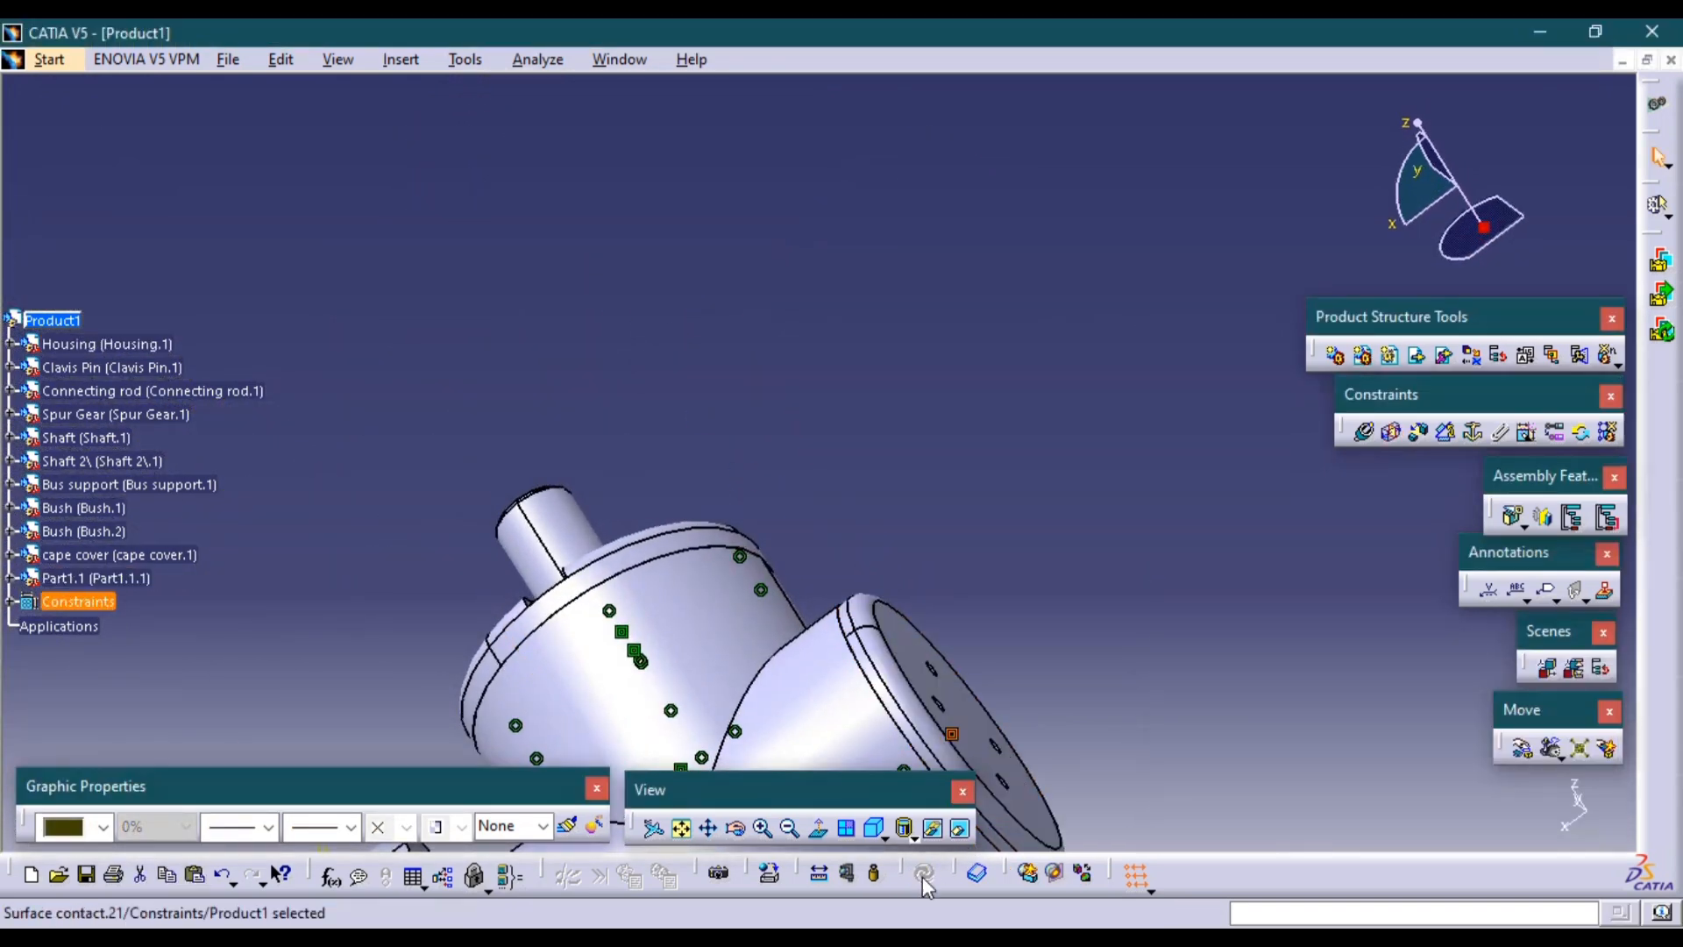
pyautogui.moveTo(1038, 632); pyautogui.dragTo(968, 730, button='middle')
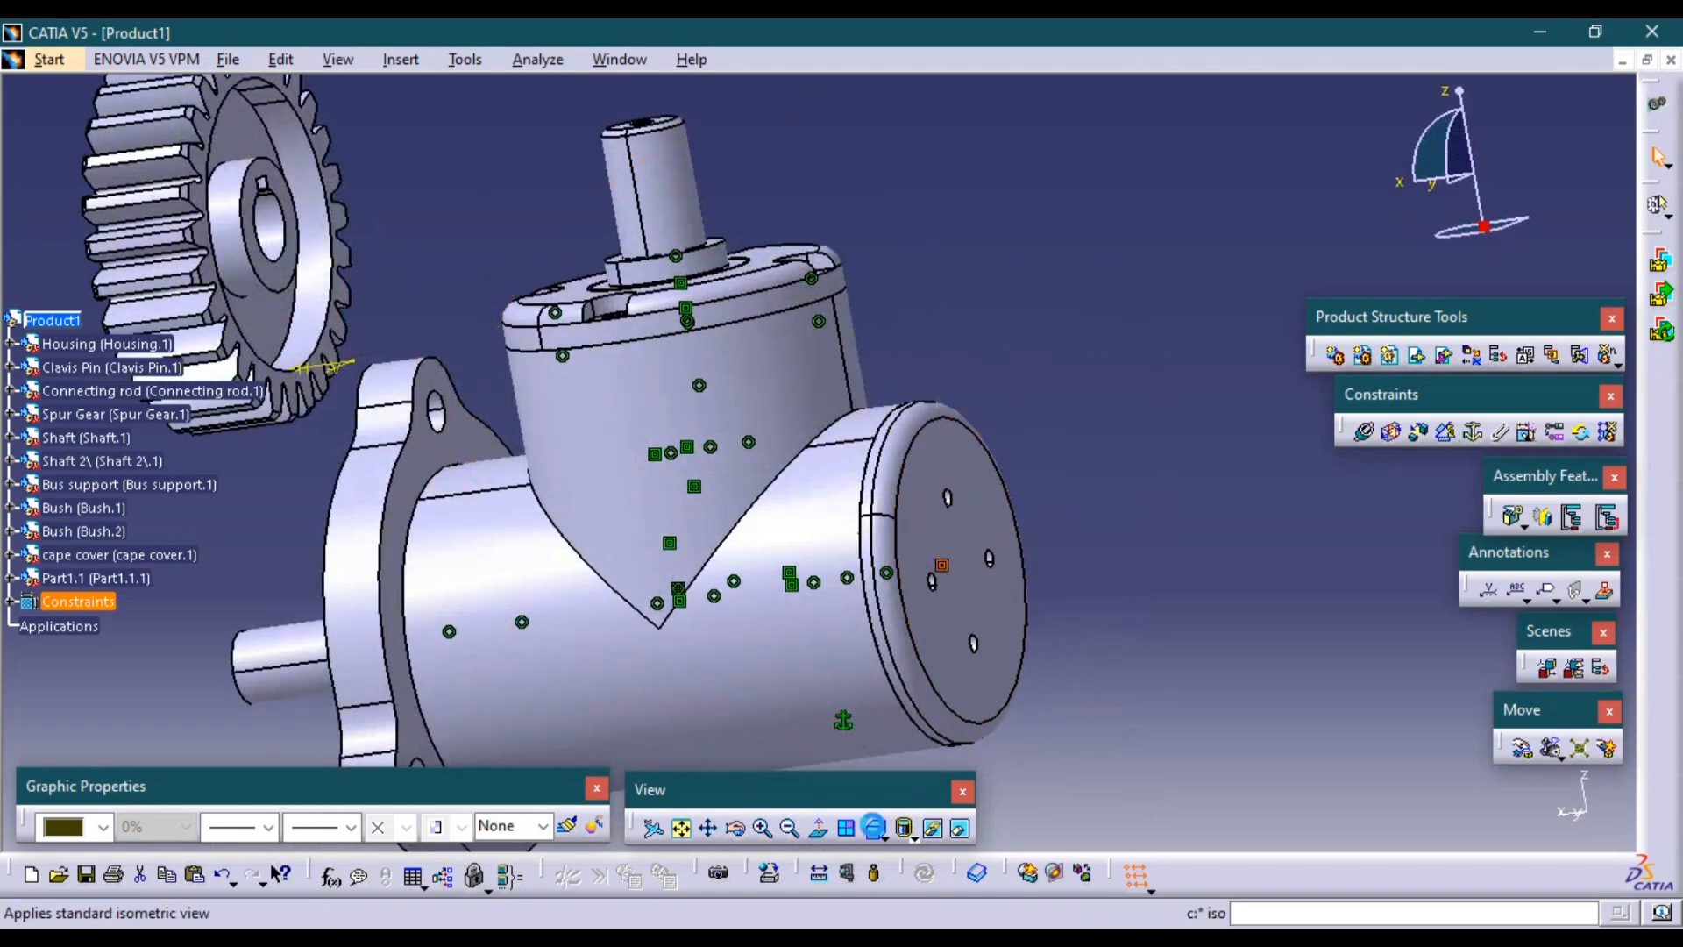
pyautogui.click(874, 827)
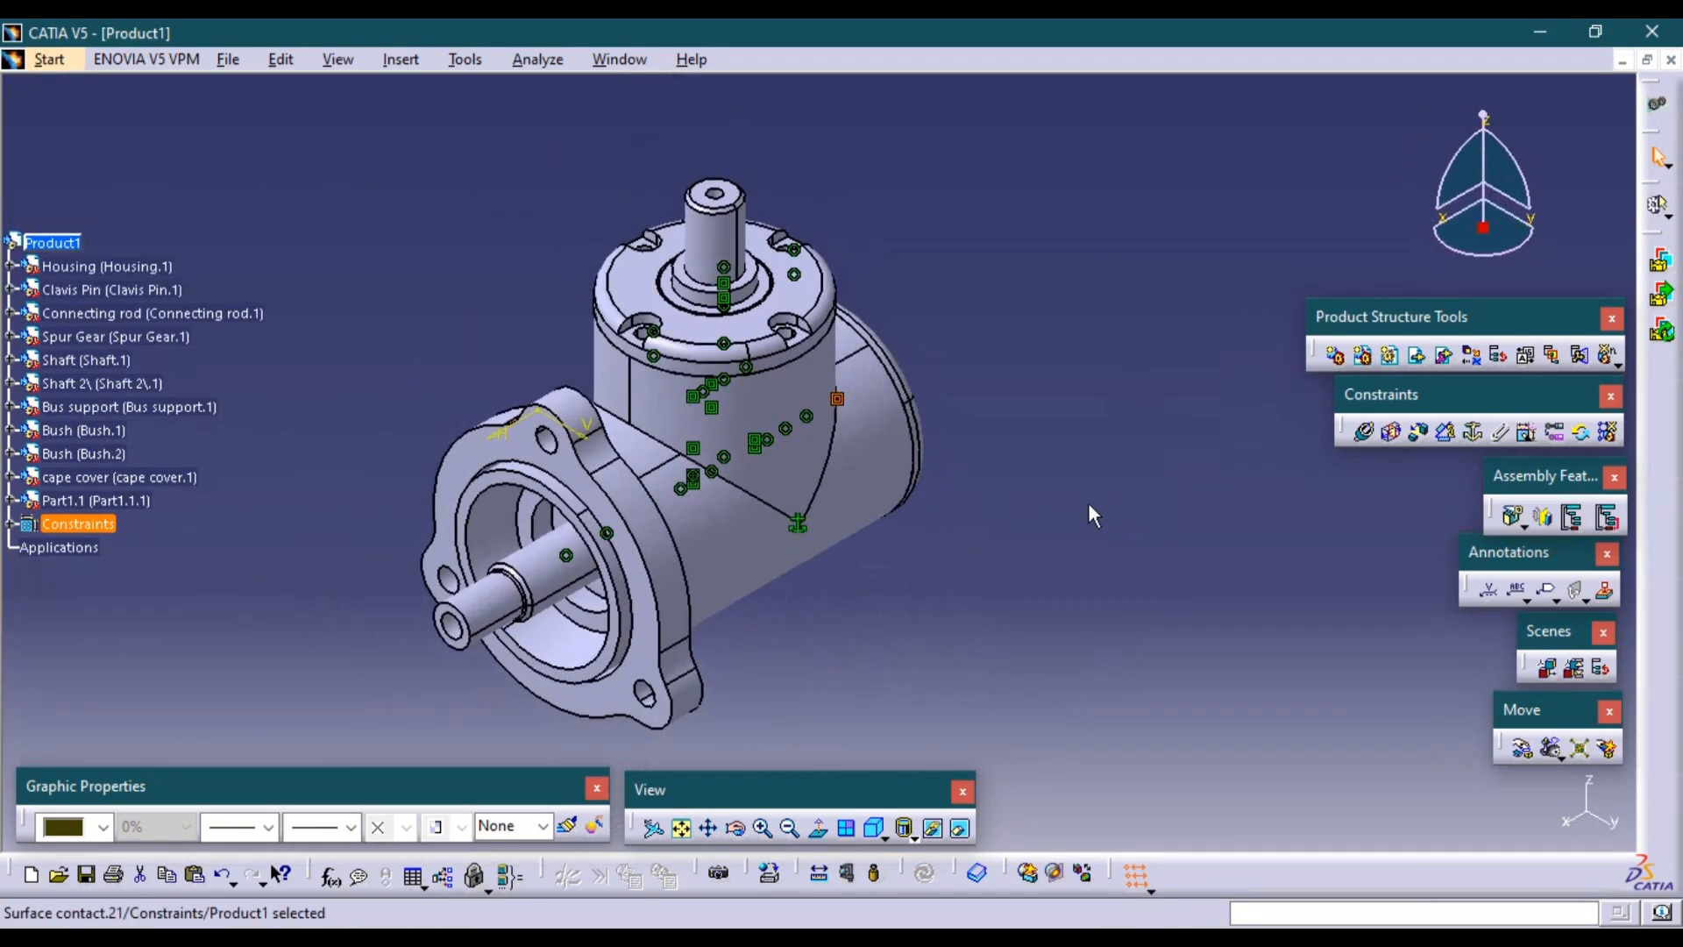
# Check the next item in the PDF parts list, and insert the existing part Washer into Product1 in free space beside the housing.
pyautogui.hotkey('alt', 'Tab')
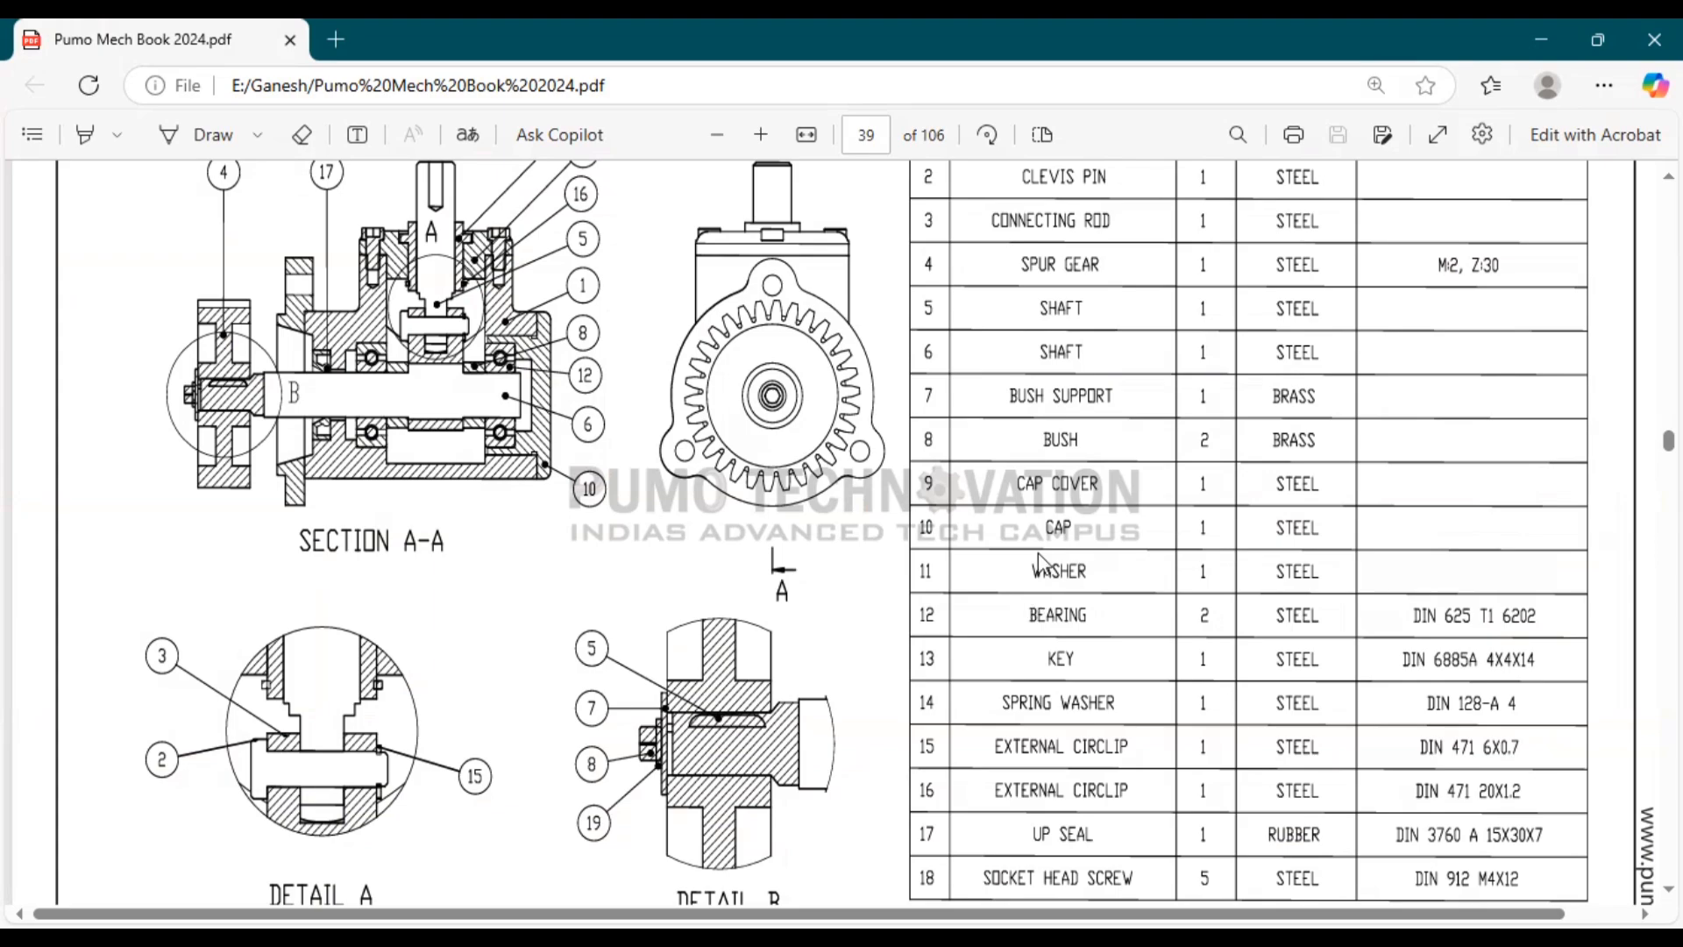
pyautogui.hotkey('alt', 'Tab')
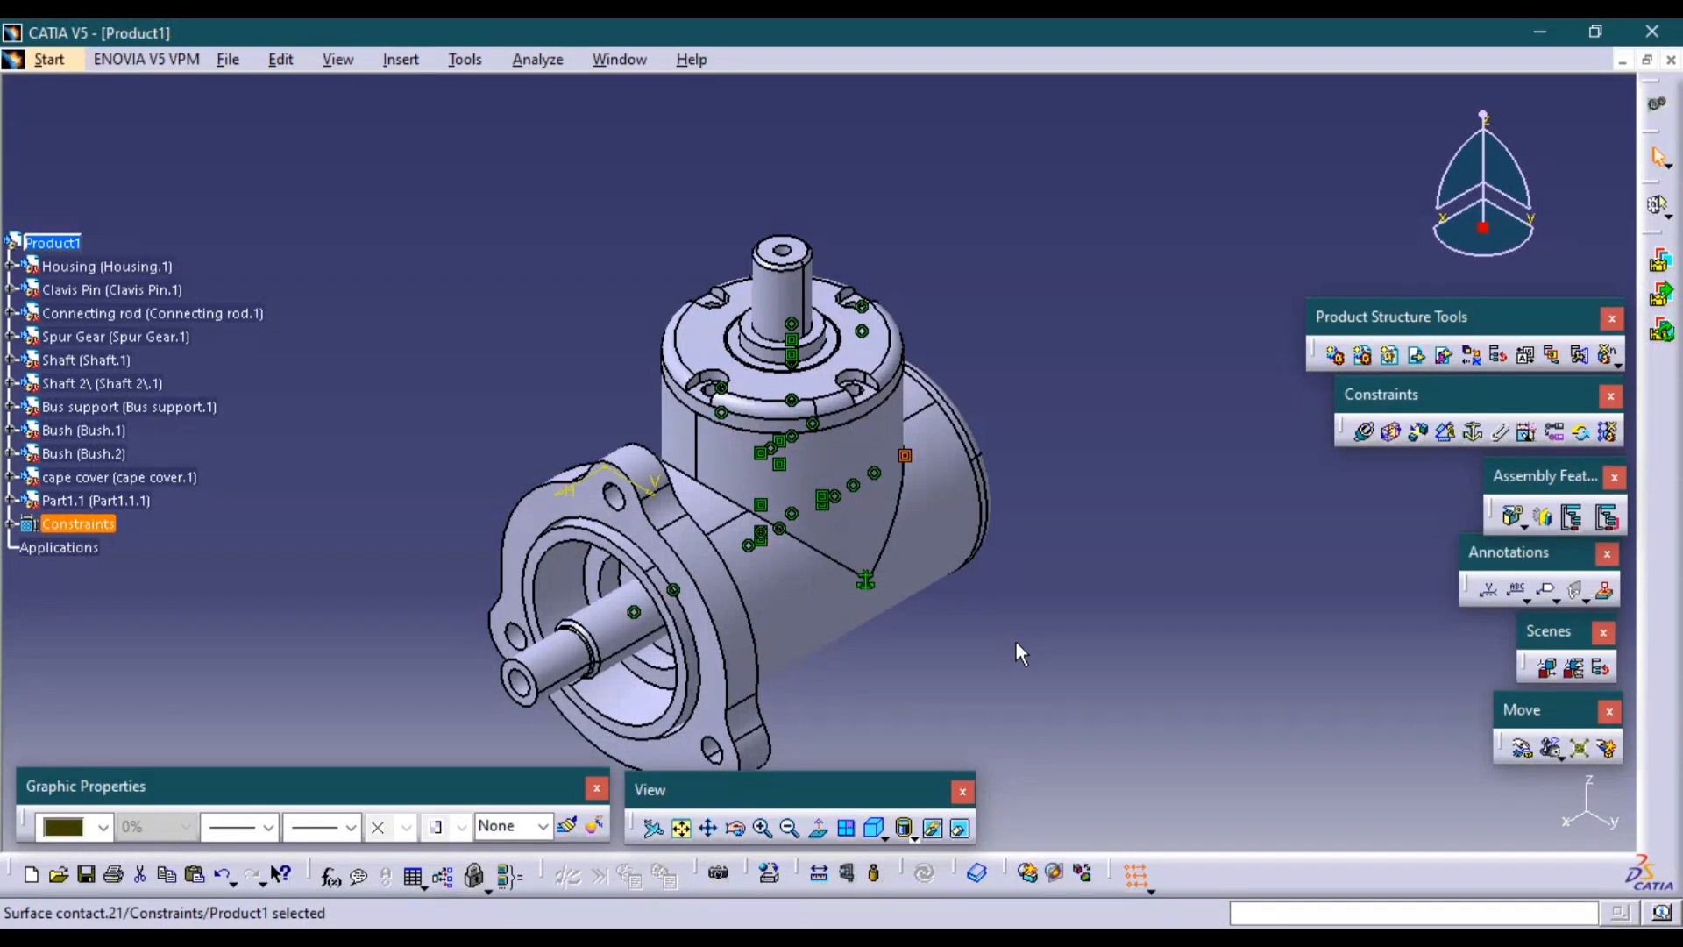
pyautogui.click(1417, 355)
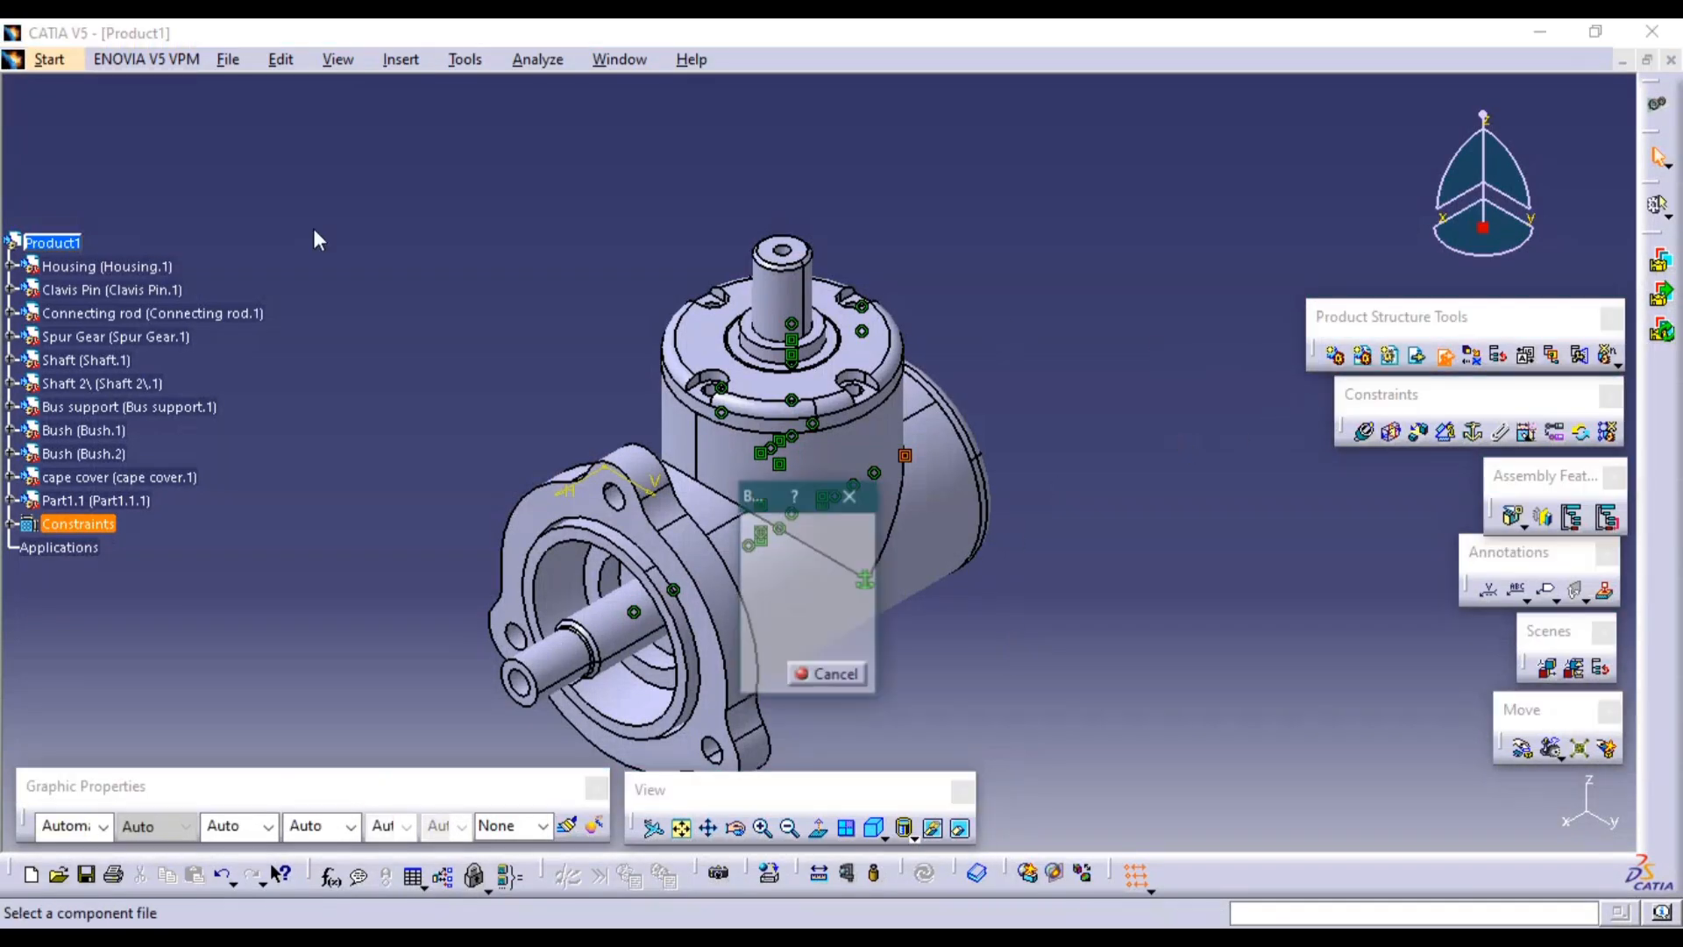
pyautogui.click(54, 246)
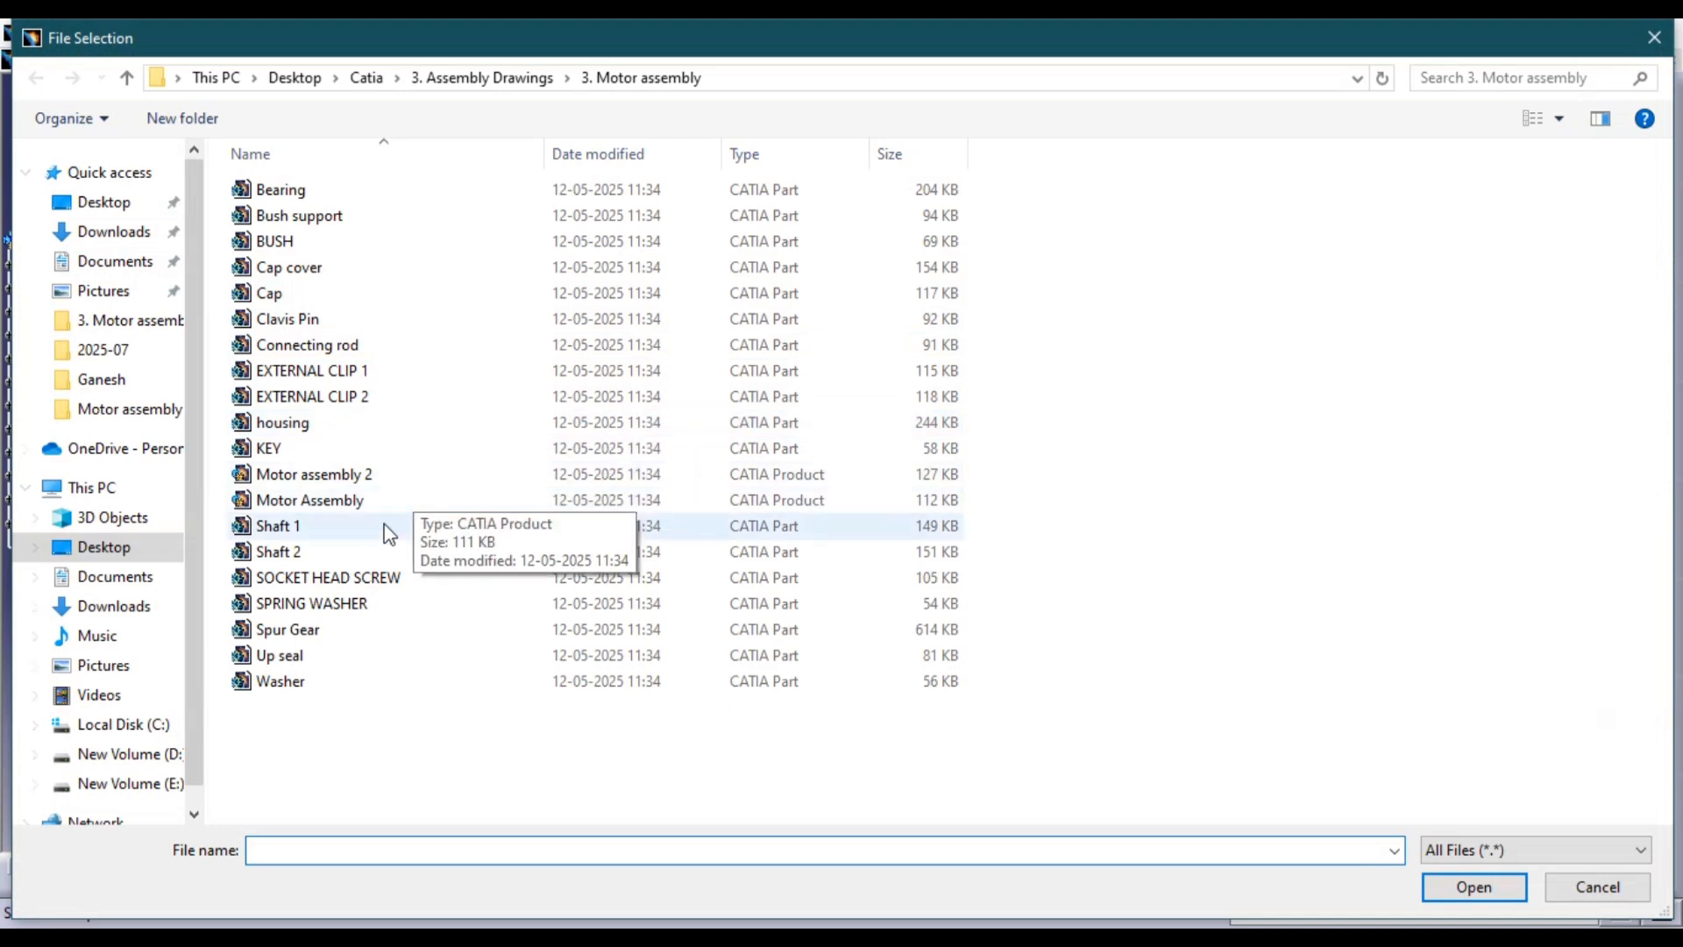
pyautogui.doubleClick(349, 680)
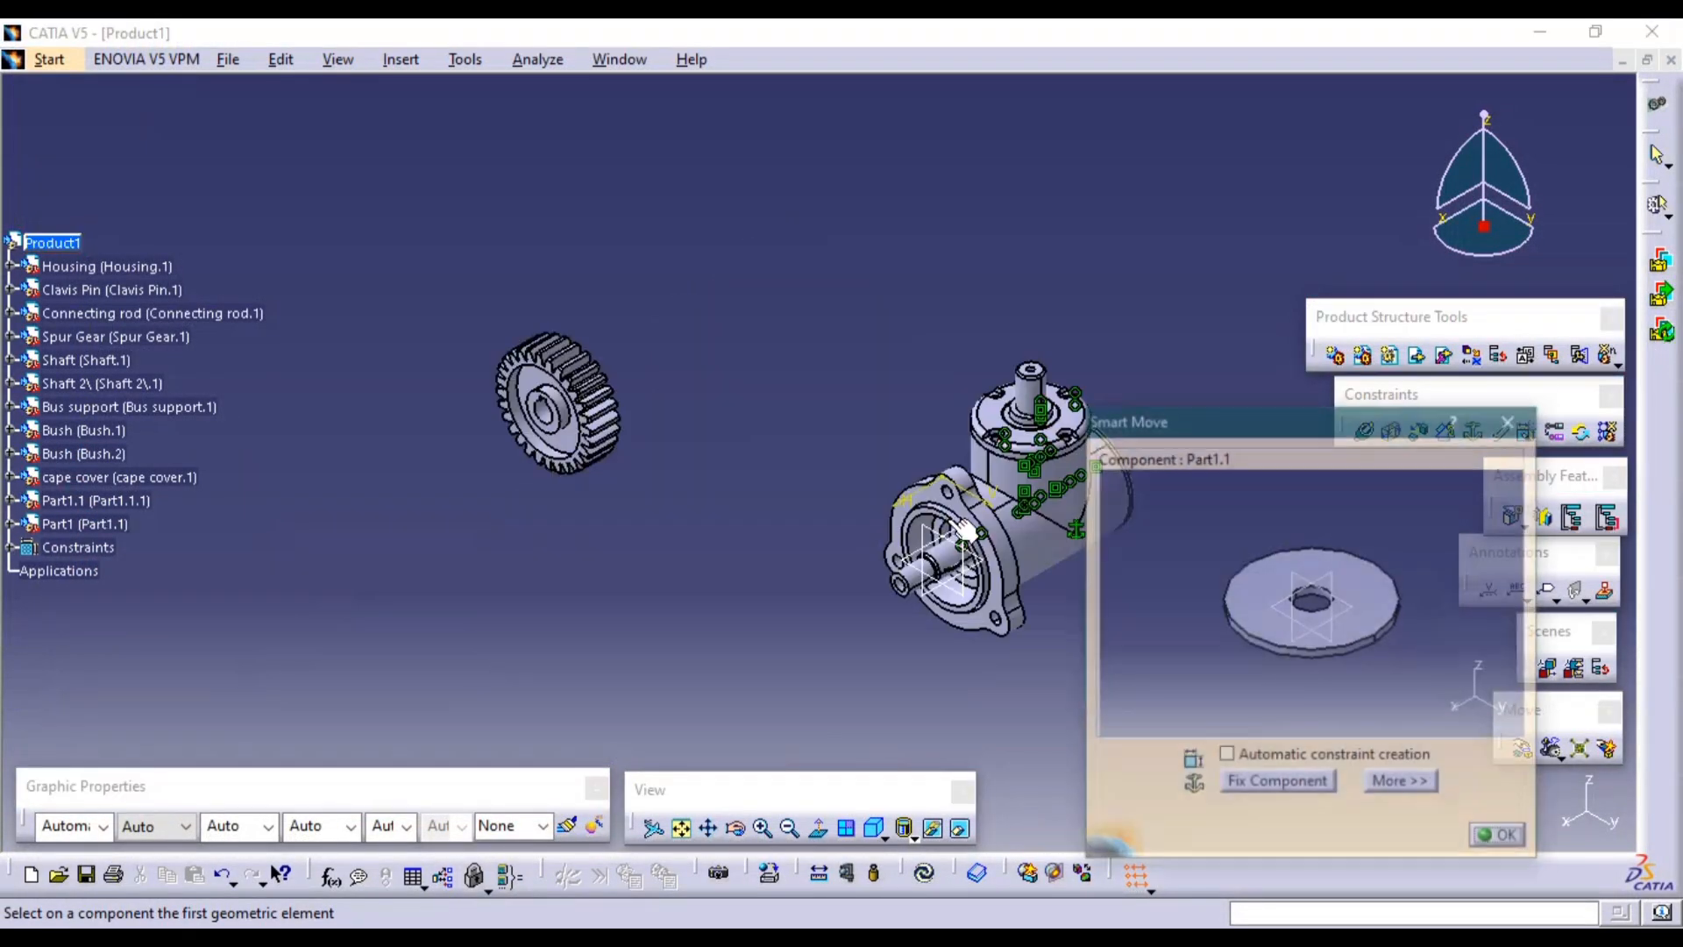
pyautogui.moveTo(1273, 607); pyautogui.dragTo(835, 720)
pyautogui.moveTo(465, 630); pyautogui.dragTo(456, 619)
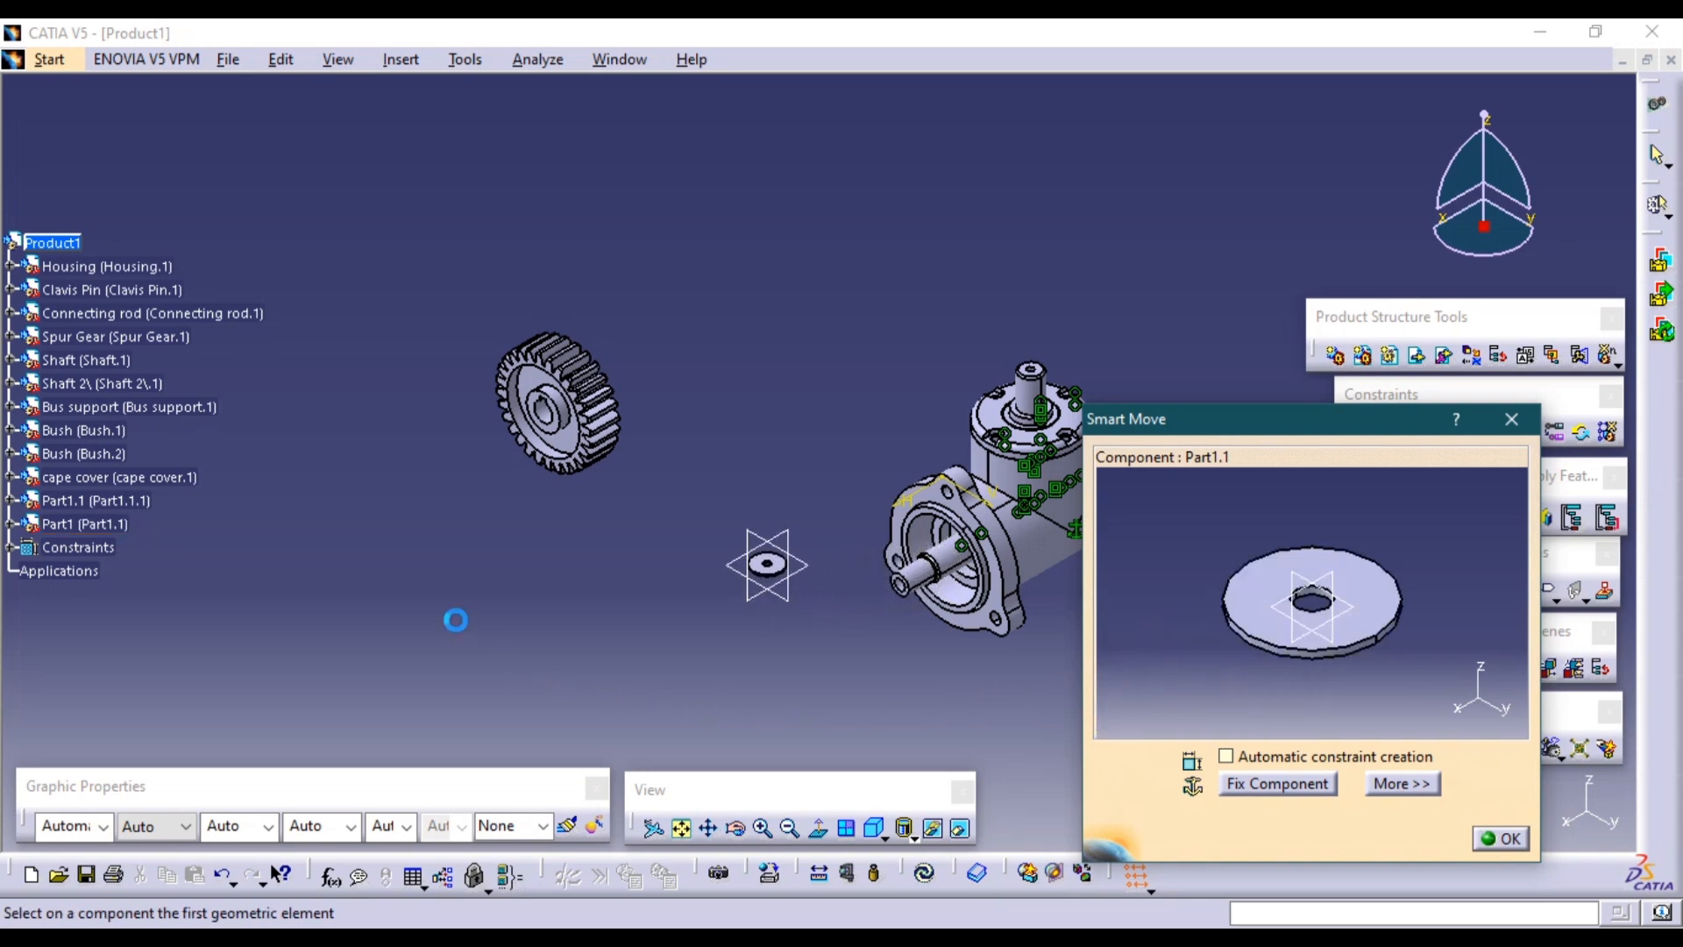
pyautogui.click(1502, 839)
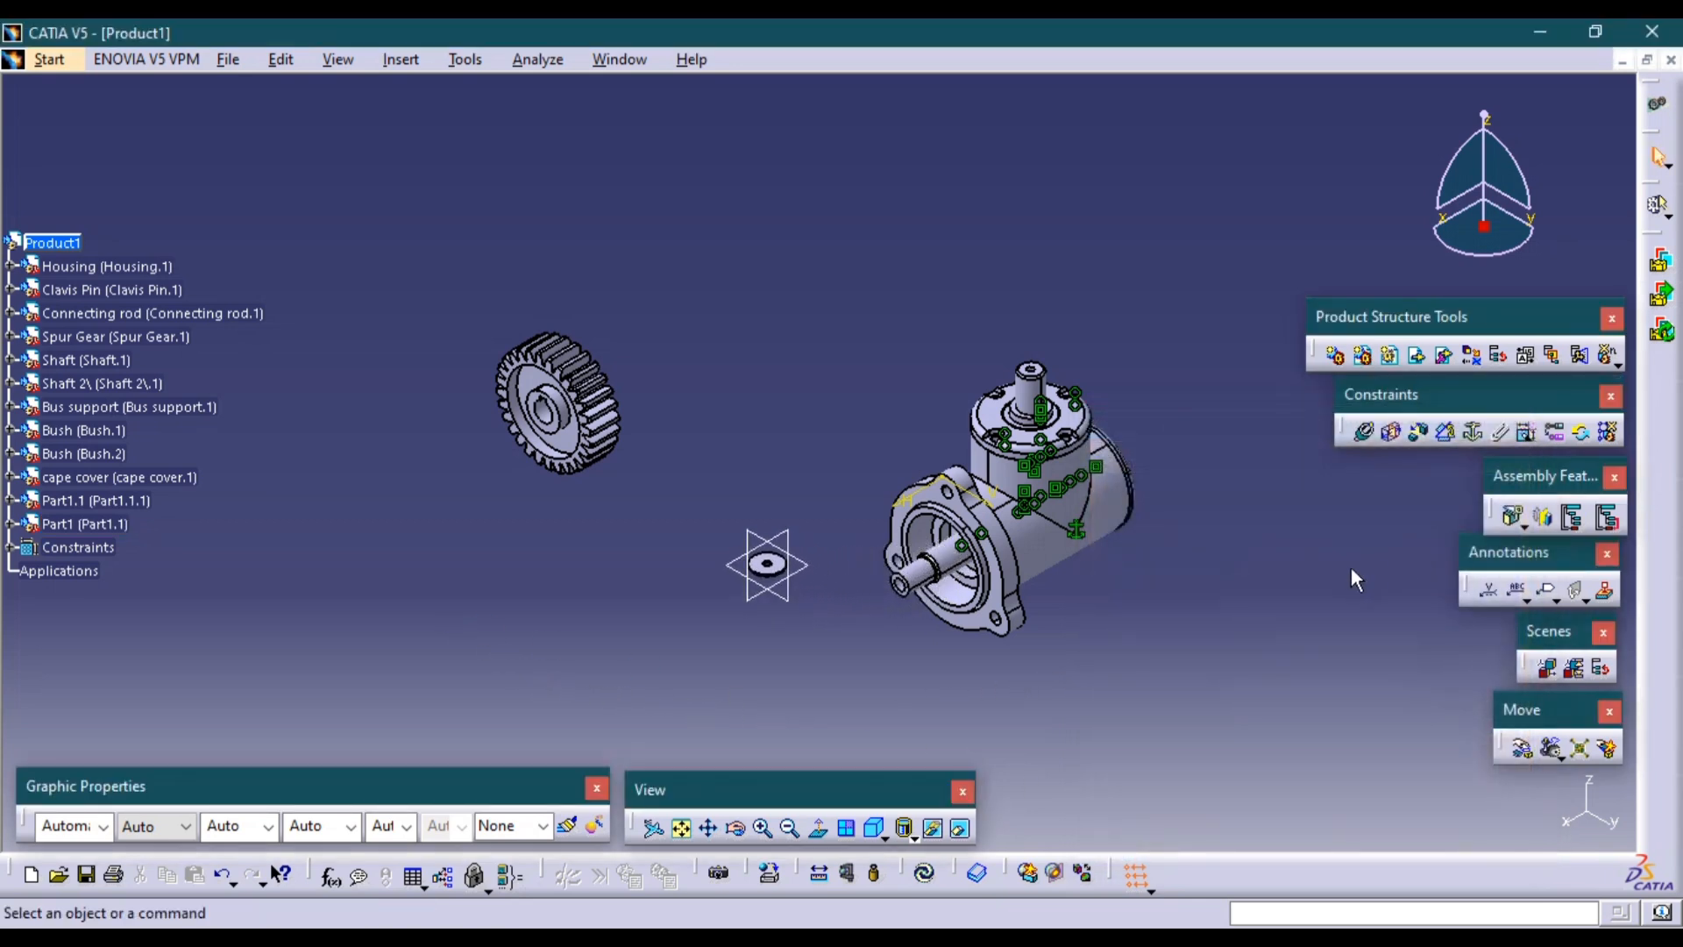
# Check the next item in the PDF parts list, and insert the existing part Bearing into Product1 in free space beside the housing.
pyautogui.hotkey('alt', 'Tab')
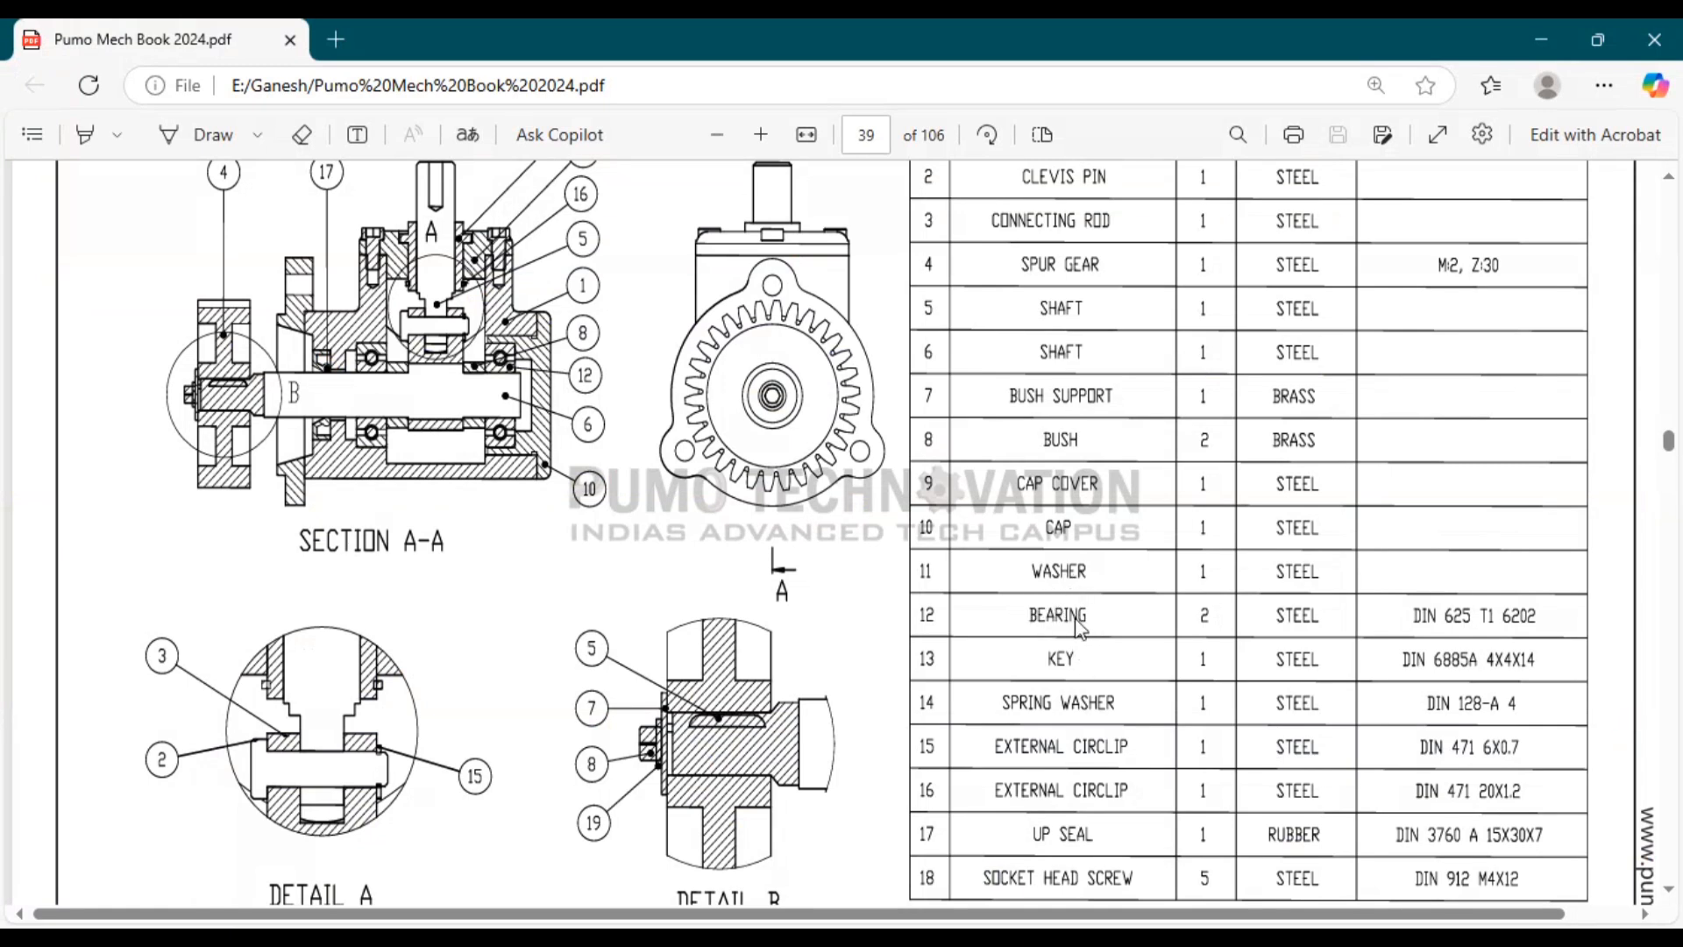
pyautogui.hotkey('alt', 'Tab')
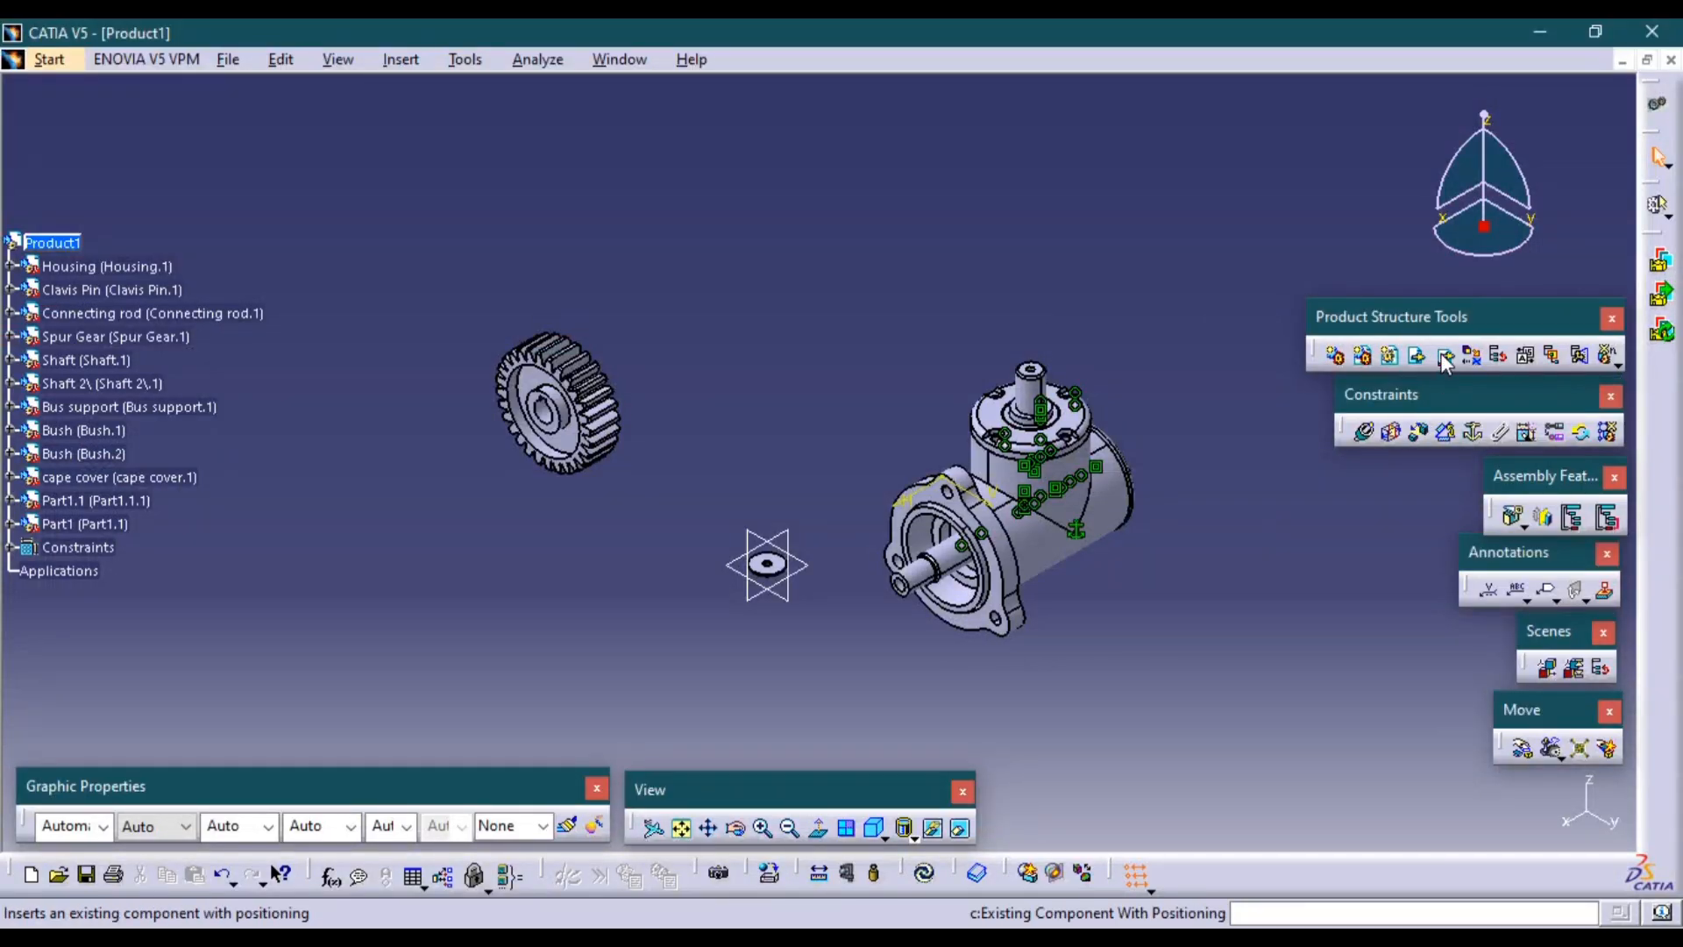
pyautogui.click(1445, 356)
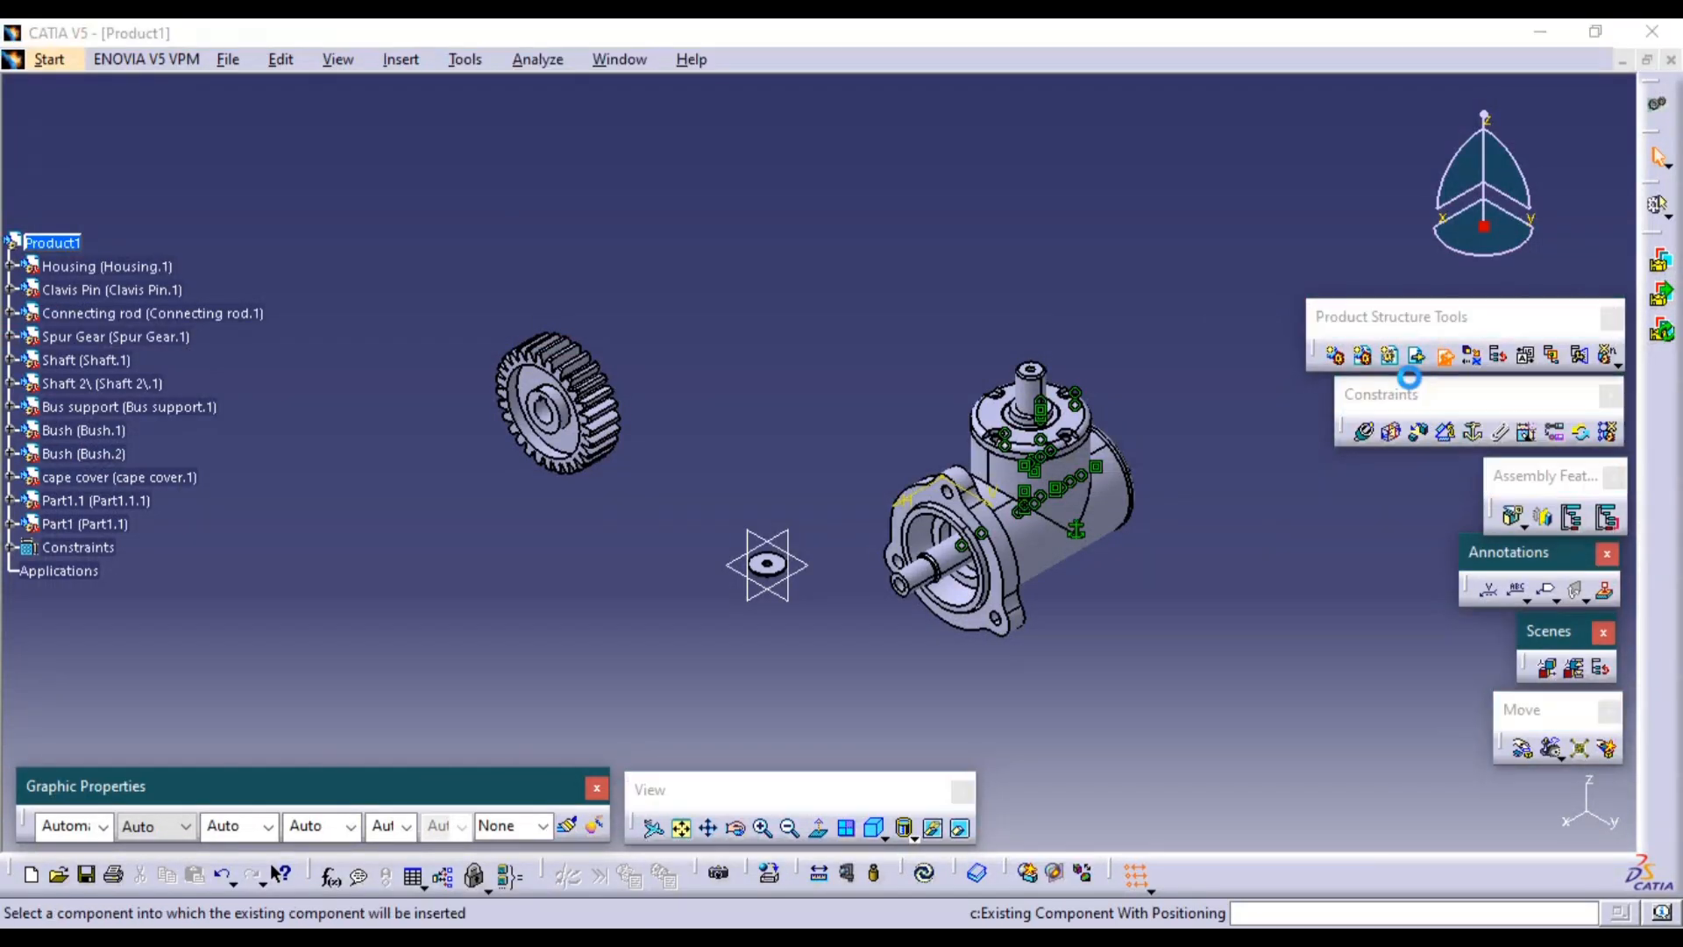
pyautogui.click(69, 245)
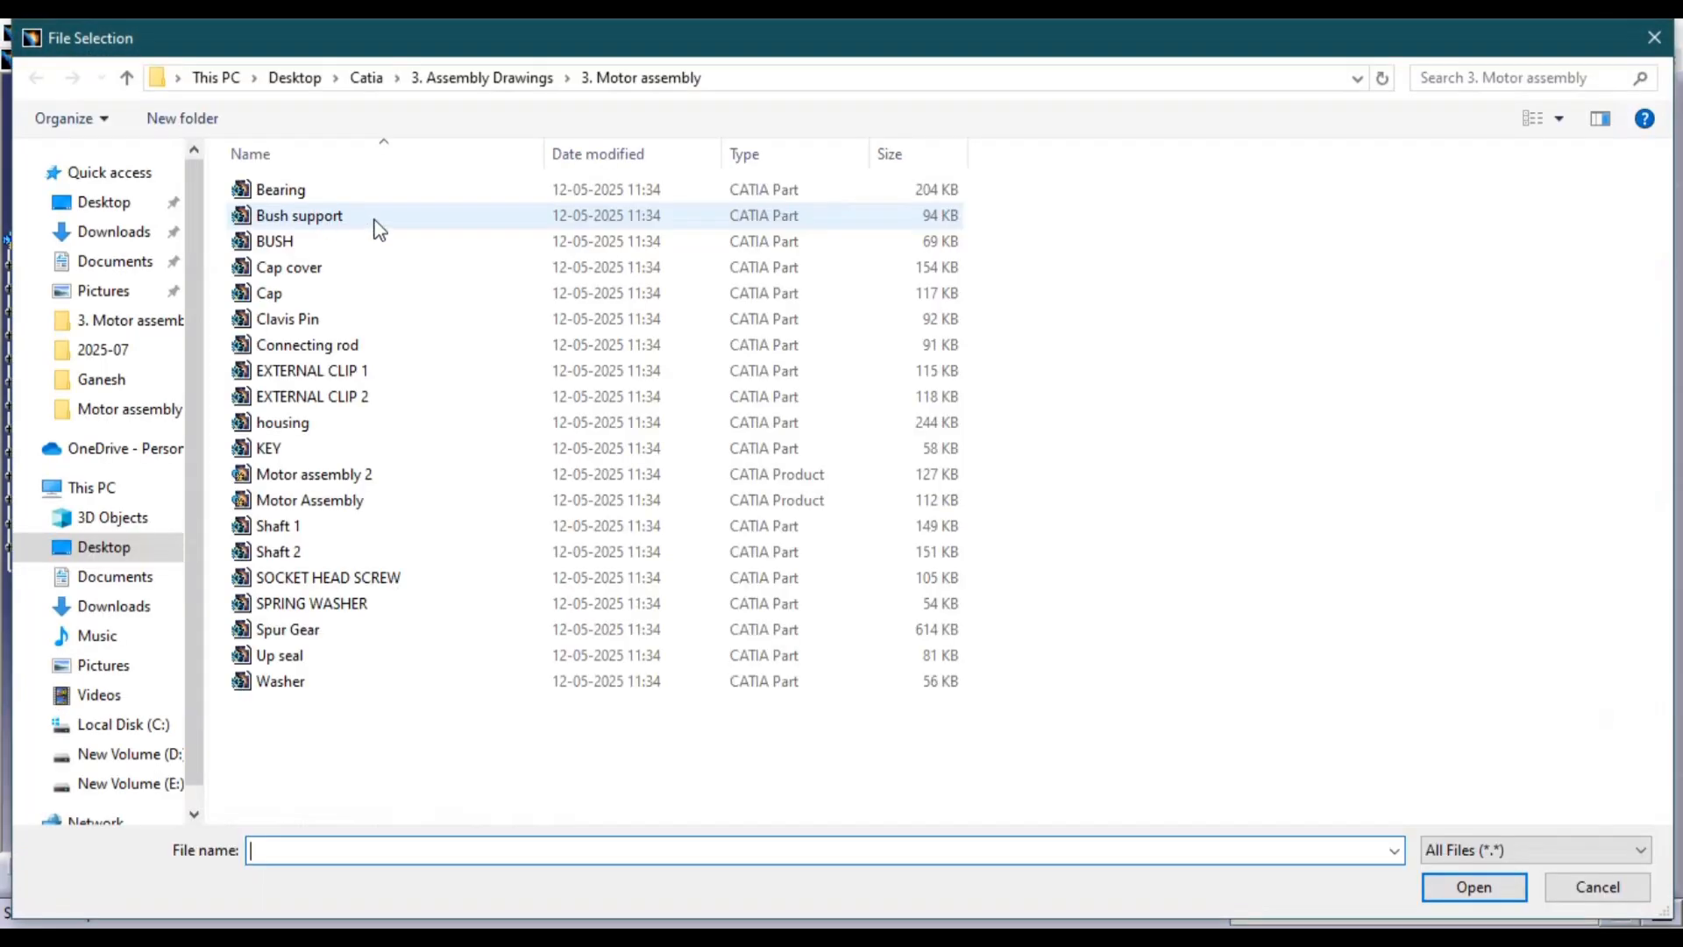
pyautogui.doubleClick(413, 198)
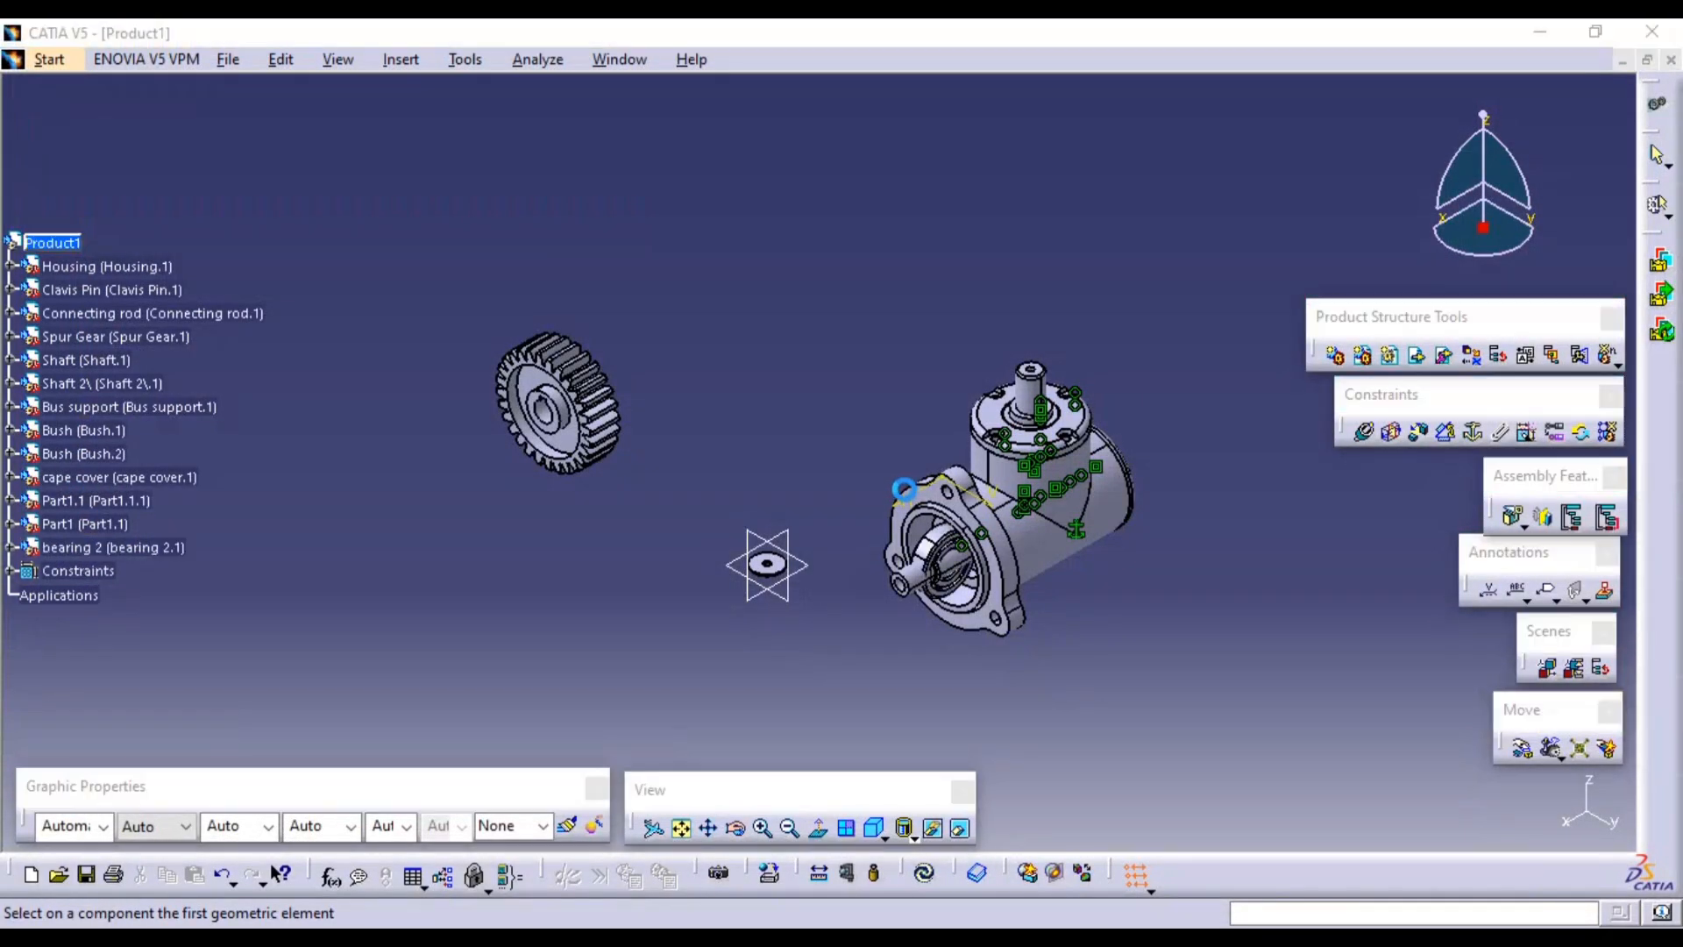
pyautogui.moveTo(1286, 627); pyautogui.dragTo(1031, 624)
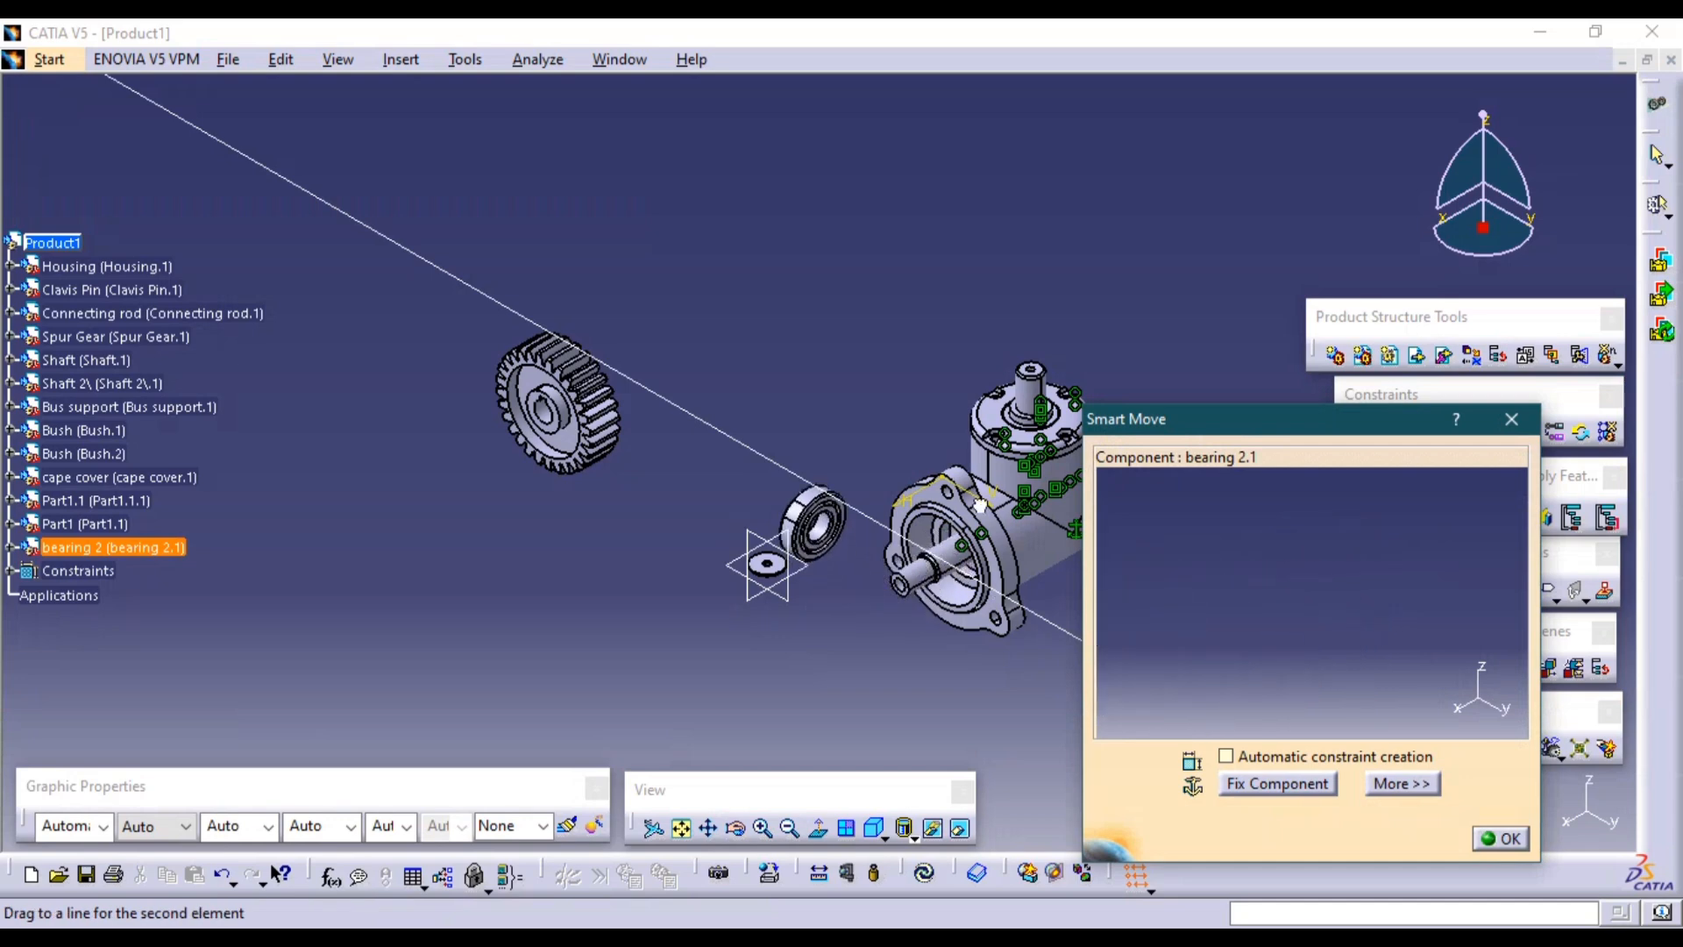
pyautogui.click(1498, 839)
# Hide the housing and the rear cap to expose the horizontal shaft and its bushes.
pyautogui.moveTo(1175, 698); pyautogui.dragTo(734, 386, button='middle')
pyautogui.click(1172, 455)
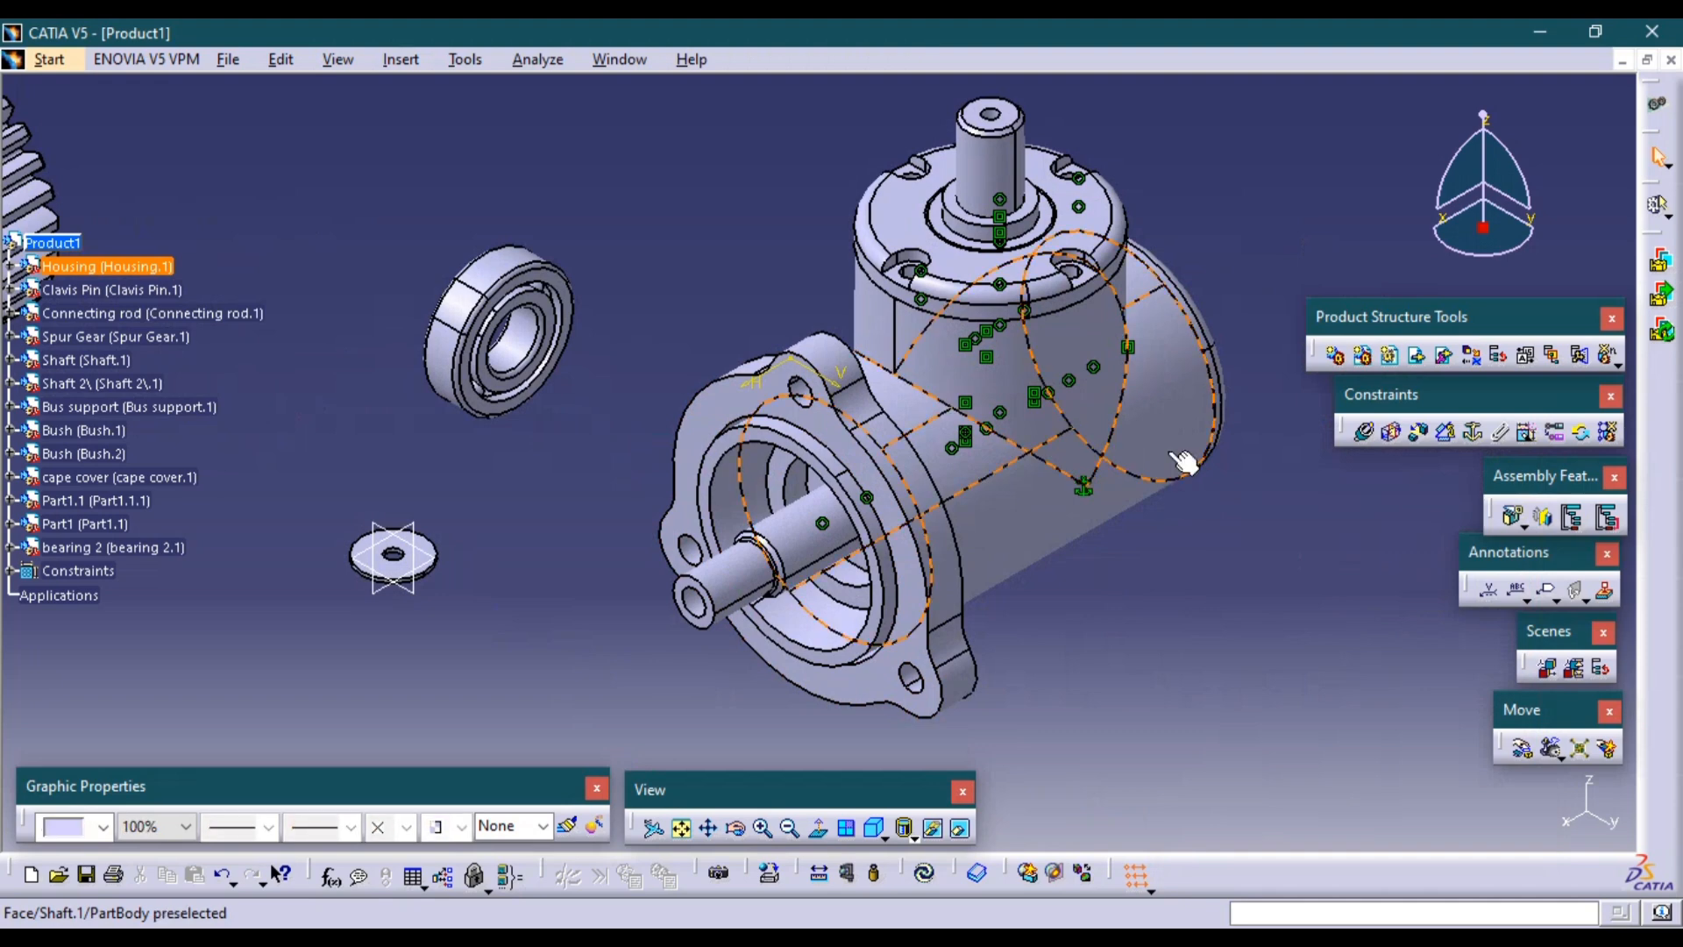
pyautogui.press('space')
pyautogui.moveTo(1063, 473)
pyautogui.mouseDown(button='middle')
pyautogui.moveTo(1059, 521)
pyautogui.moveTo(1119, 449)
pyautogui.mouseUp(button='middle')
pyautogui.click(1166, 456)
pyautogui.press('space')
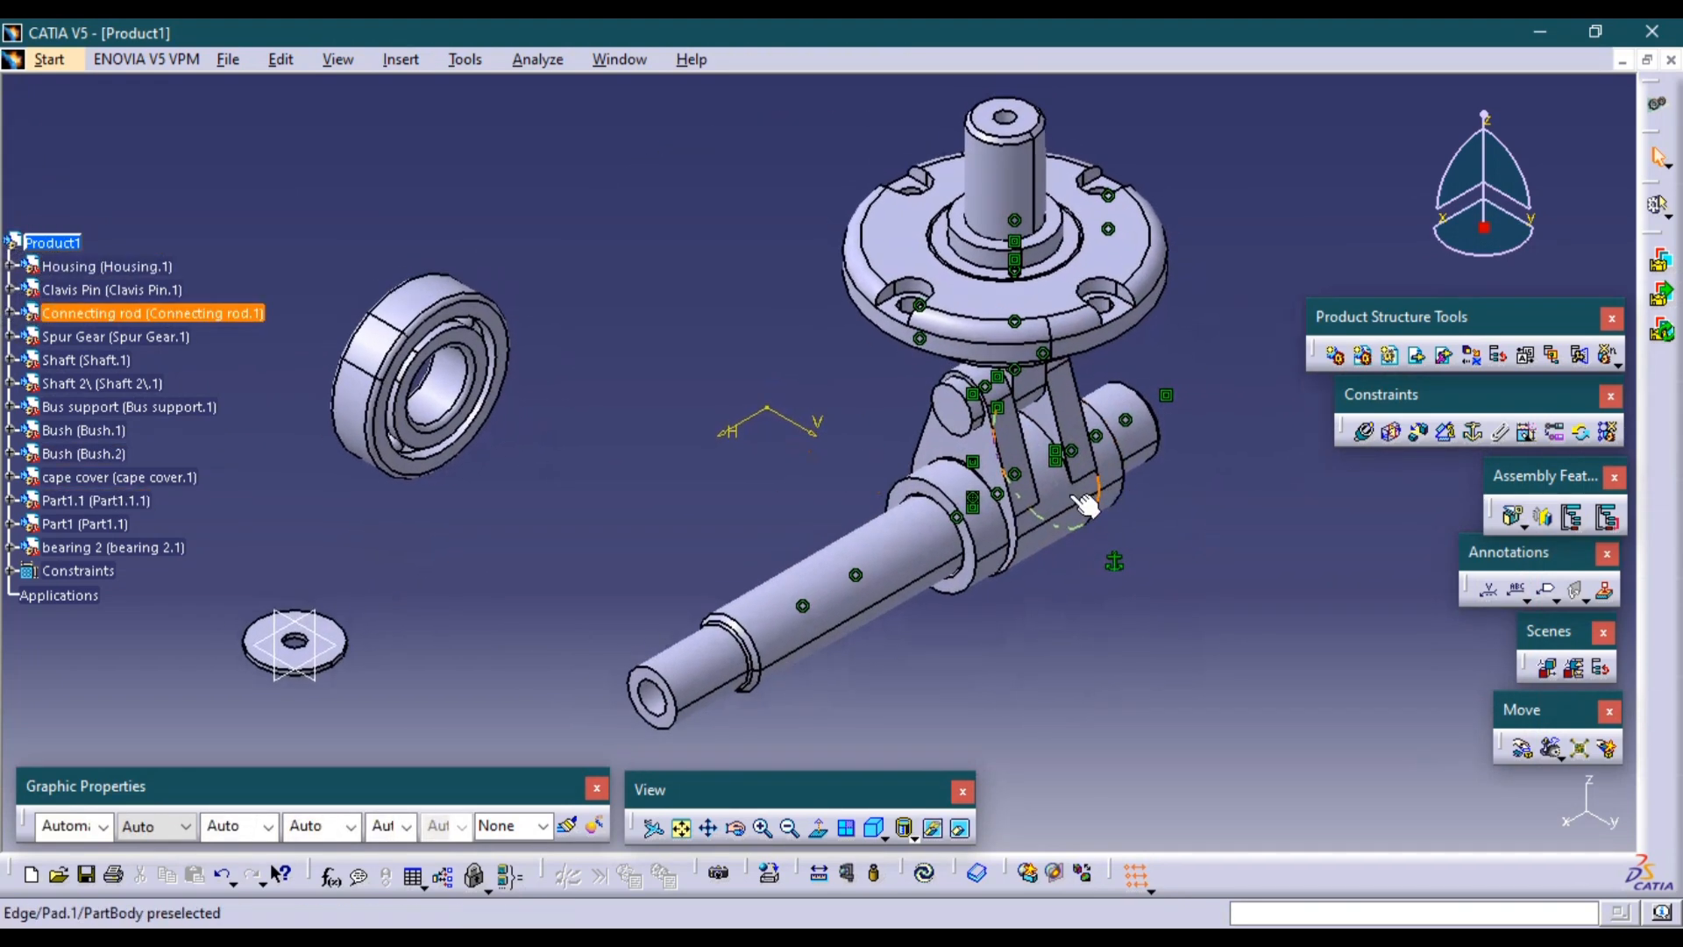
# Check the bearing's position in the PDF section view, and add a coincidence constraint between the horizontal shaft's axis and the bearing's axis.
pyautogui.hotkey('alt', 'Tab')
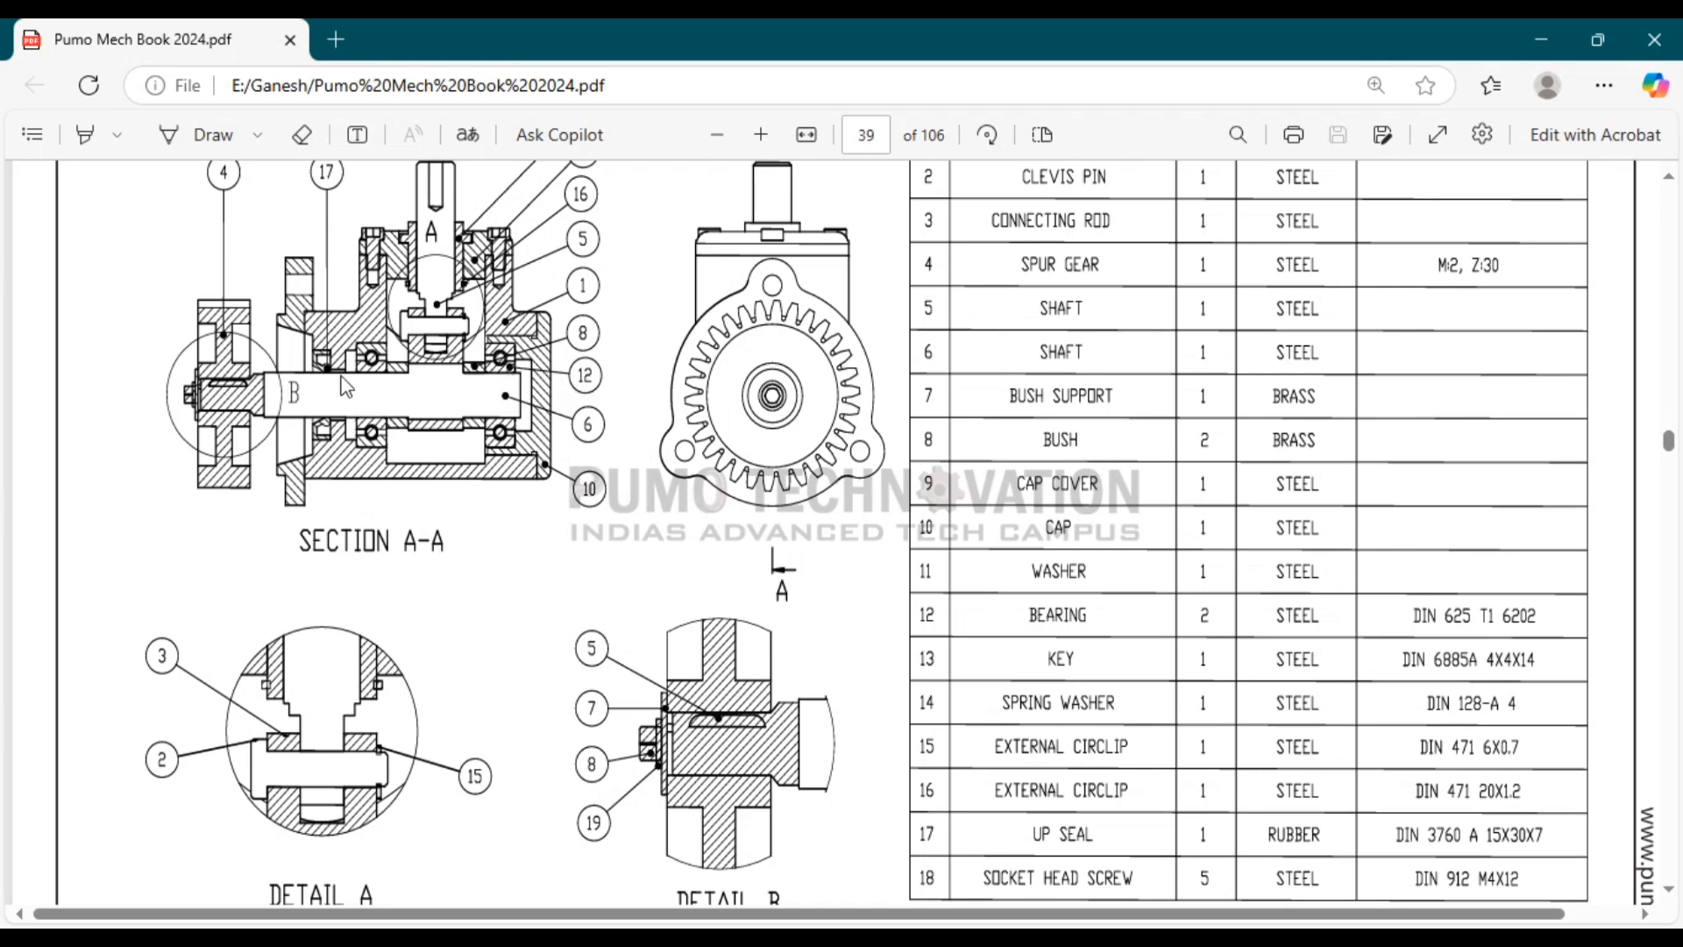
pyautogui.hotkey('alt', 'Tab')
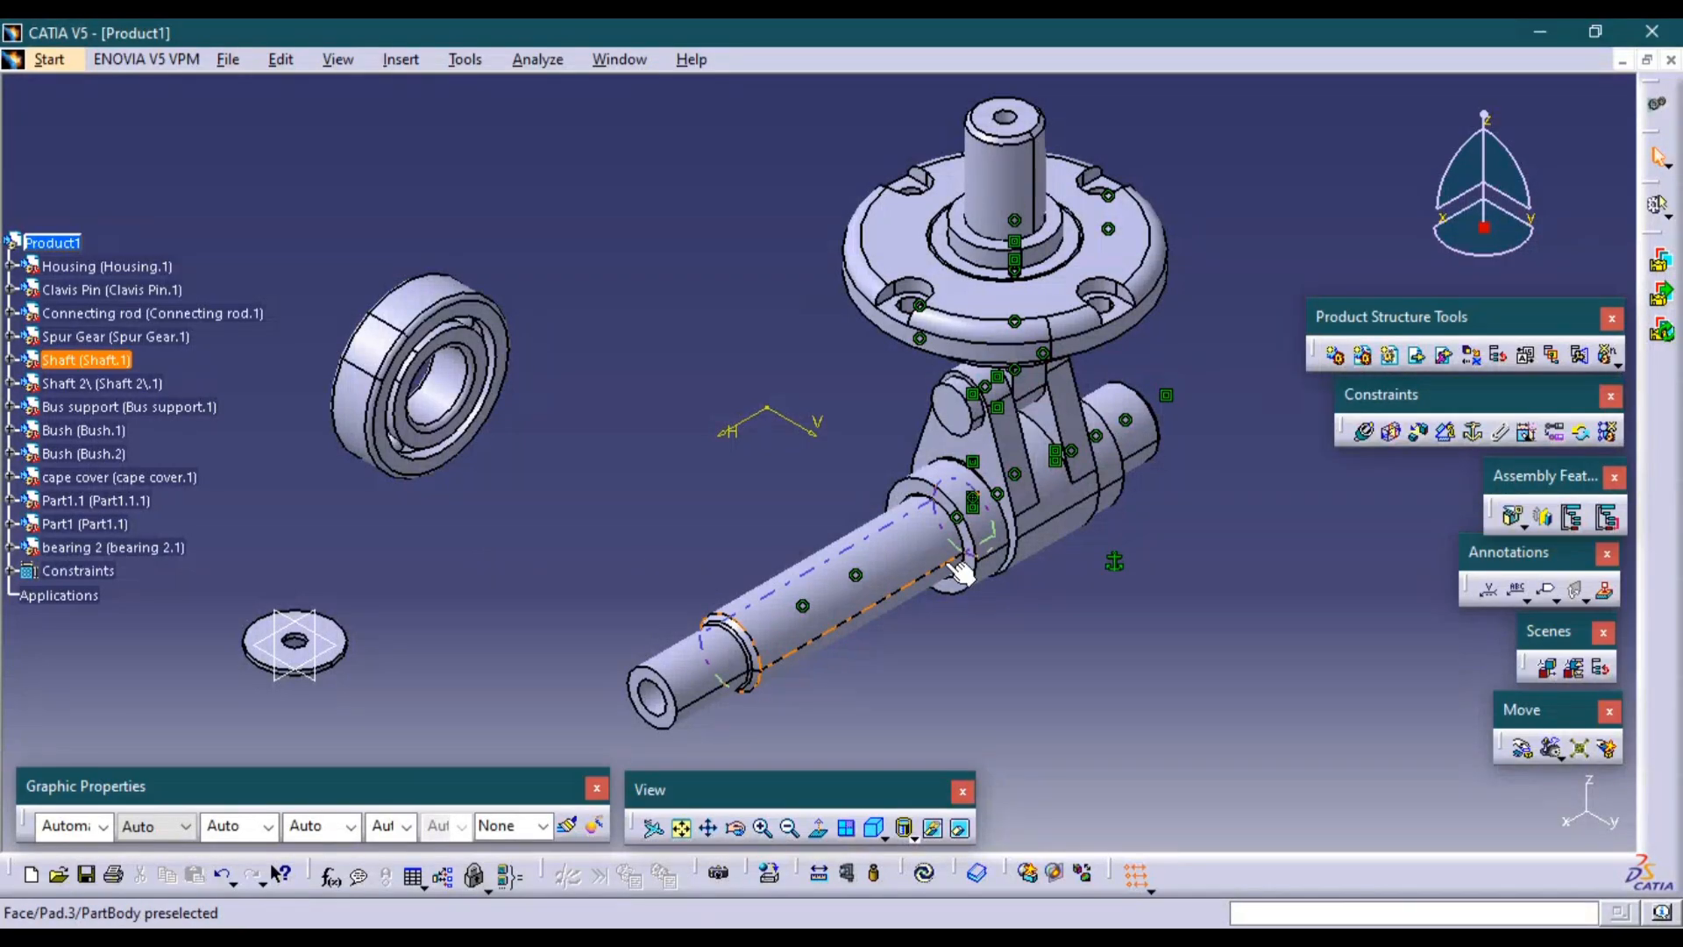
pyautogui.click(1388, 429)
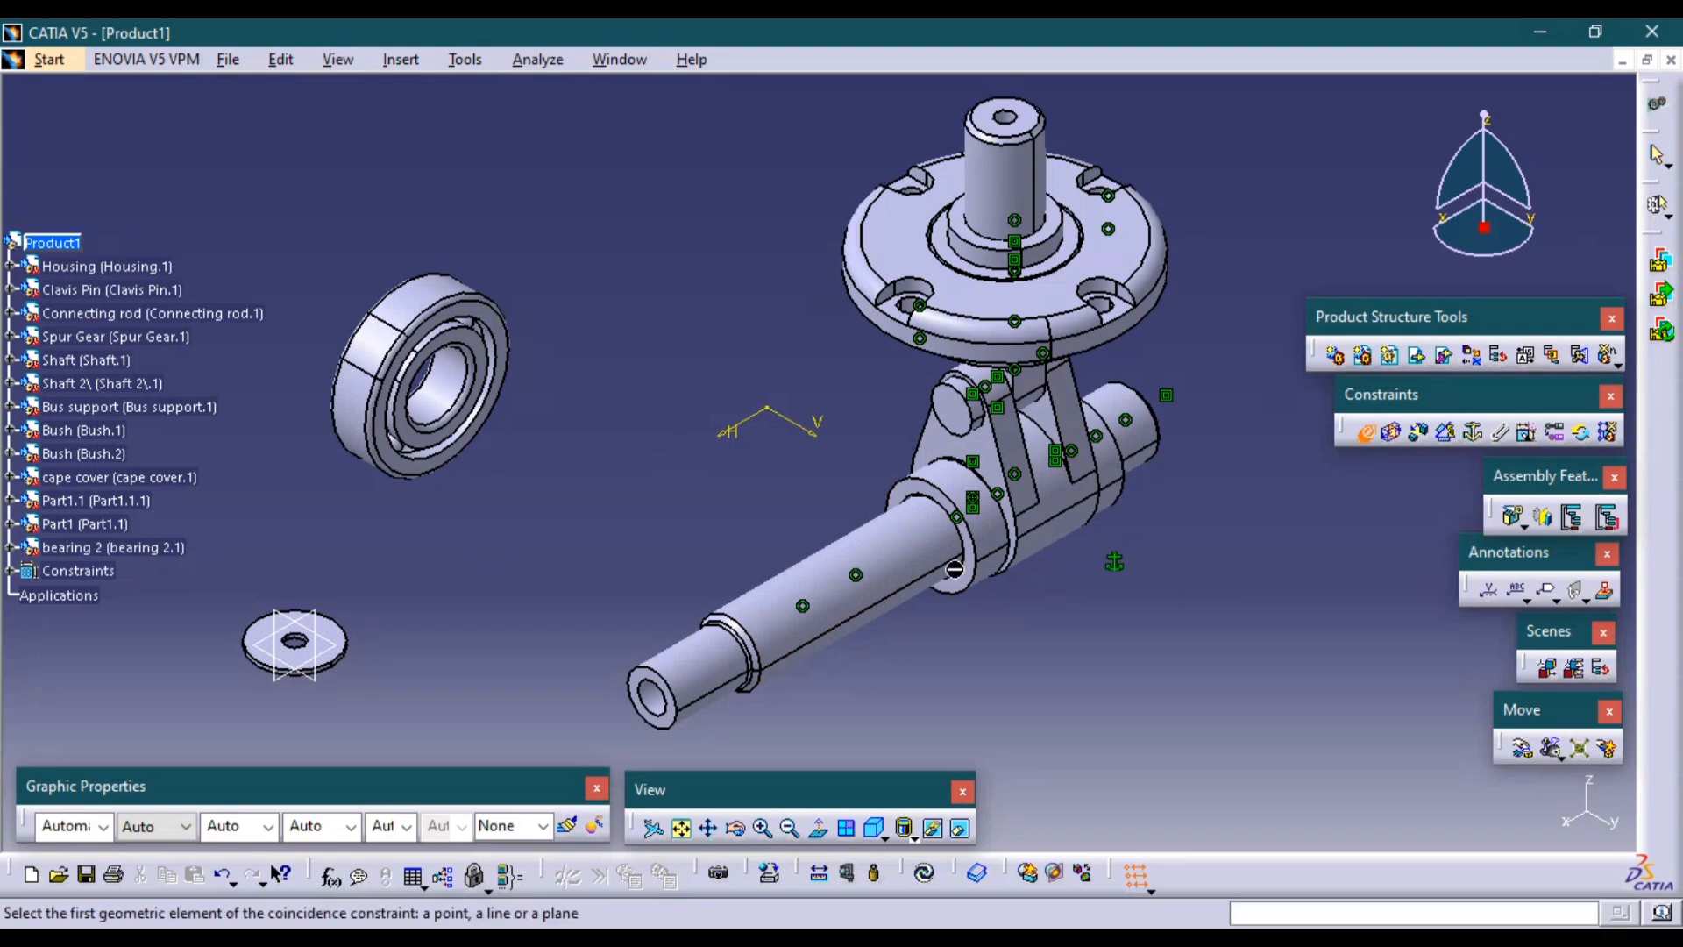
pyautogui.click(913, 576)
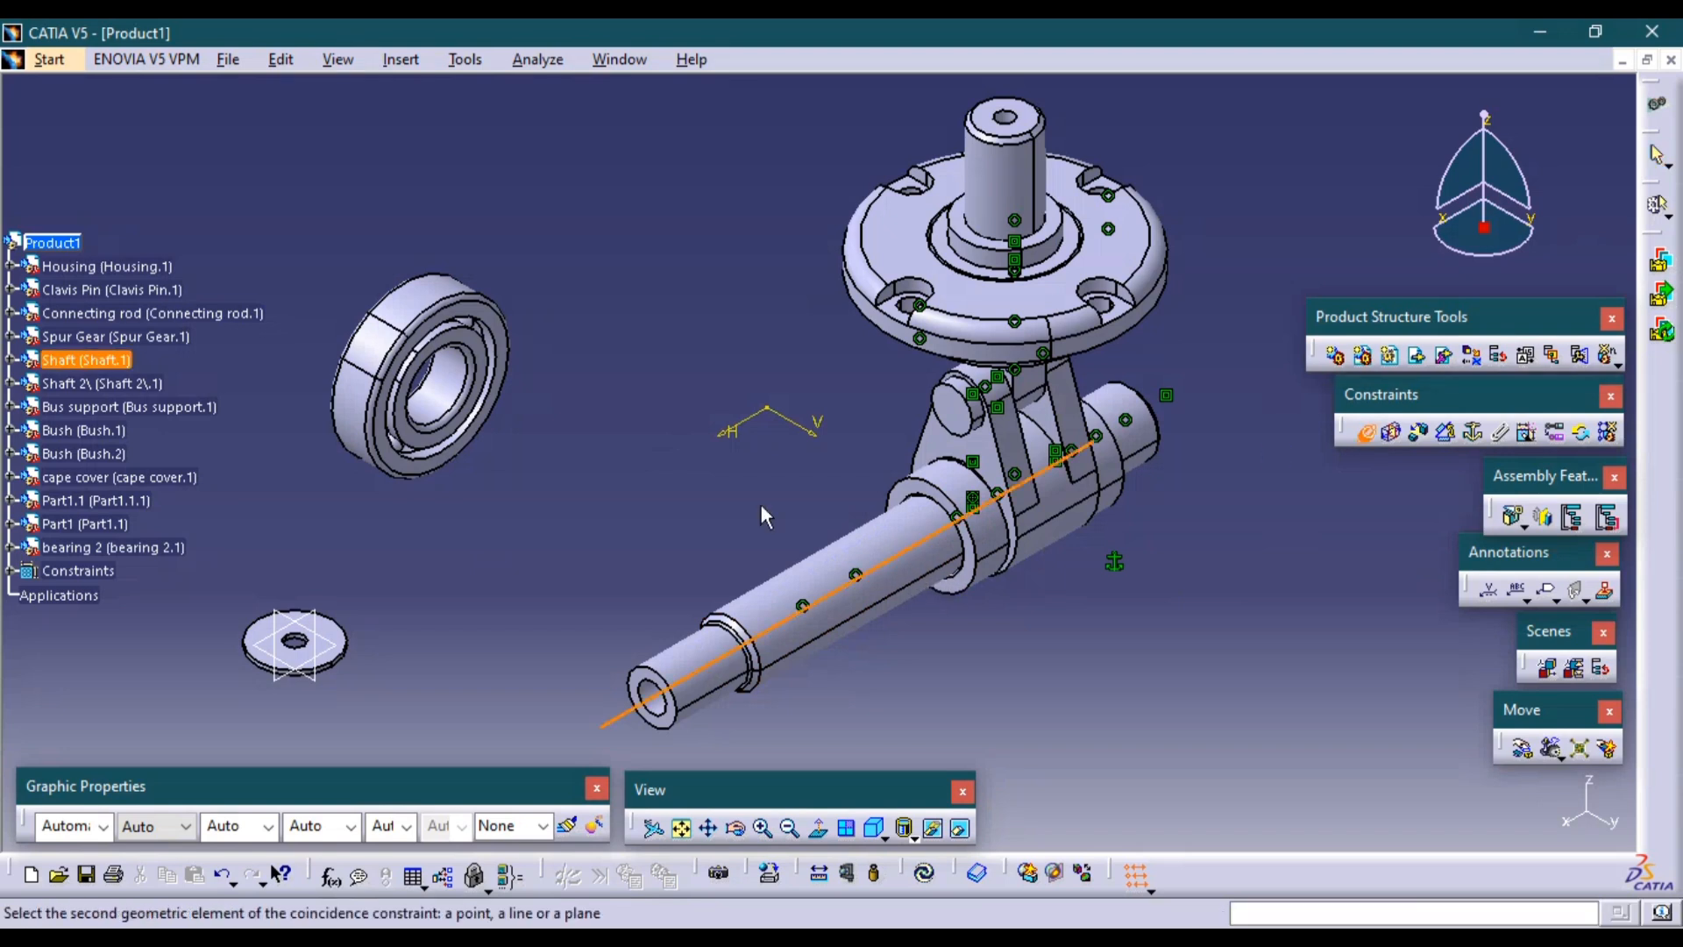
pyautogui.click(472, 400)
# Add a contact constraint between the front bush's outer end face and the bearing's side face, and update the assembly.
pyautogui.click(1392, 432)
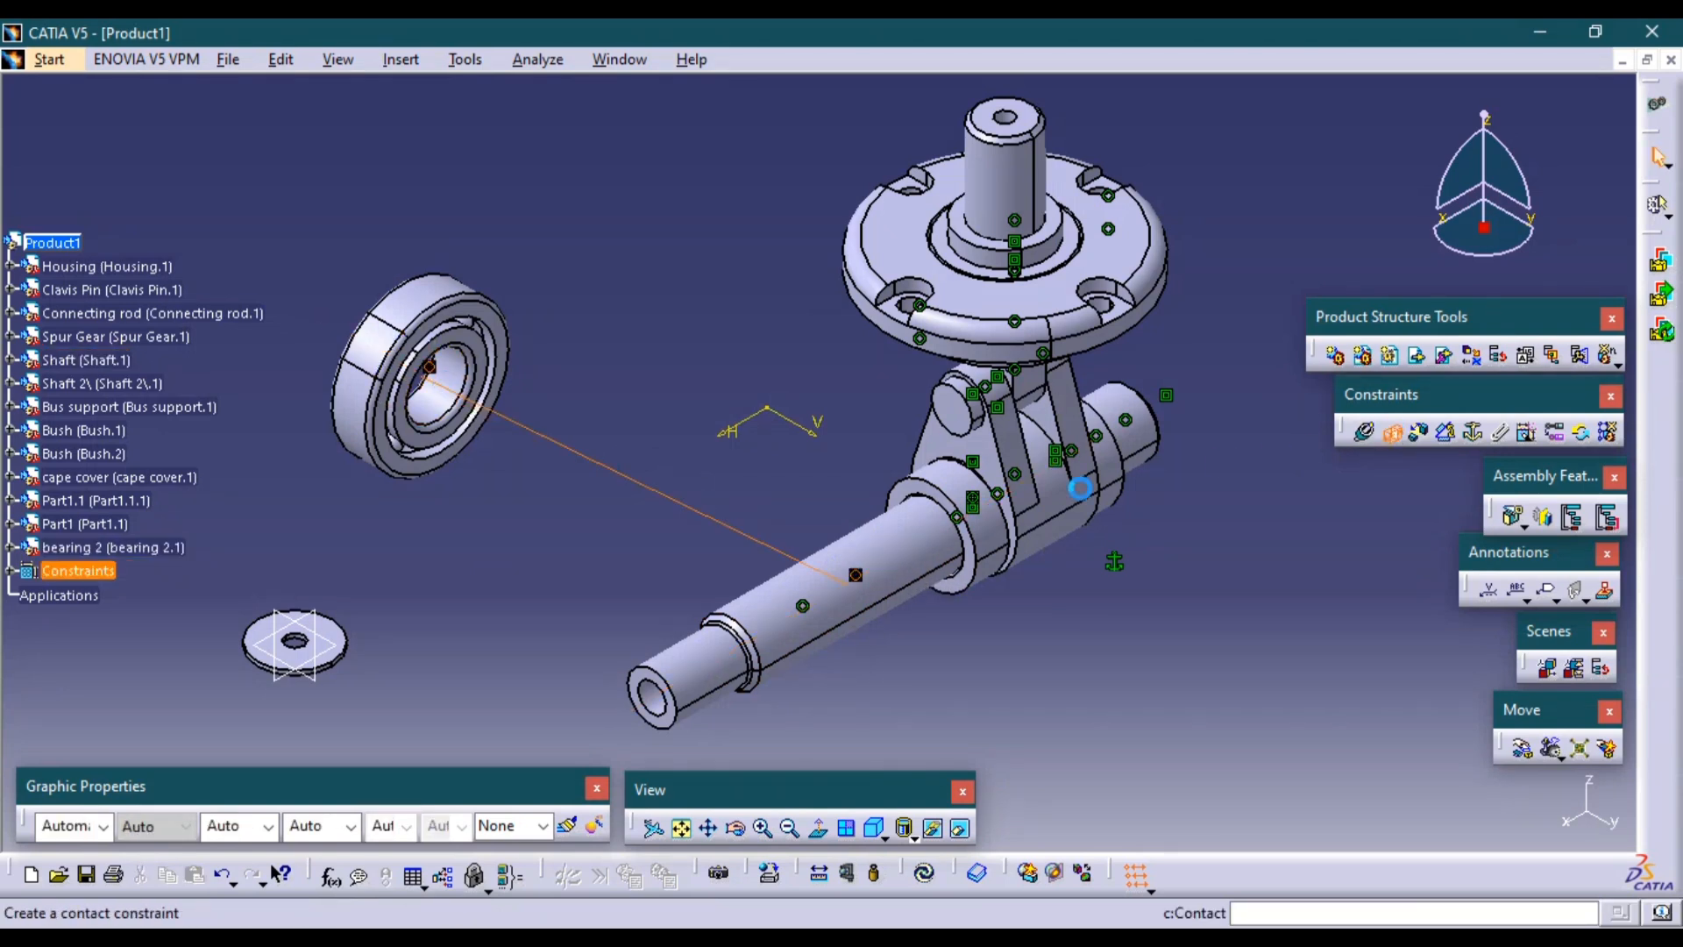
pyautogui.click(923, 496)
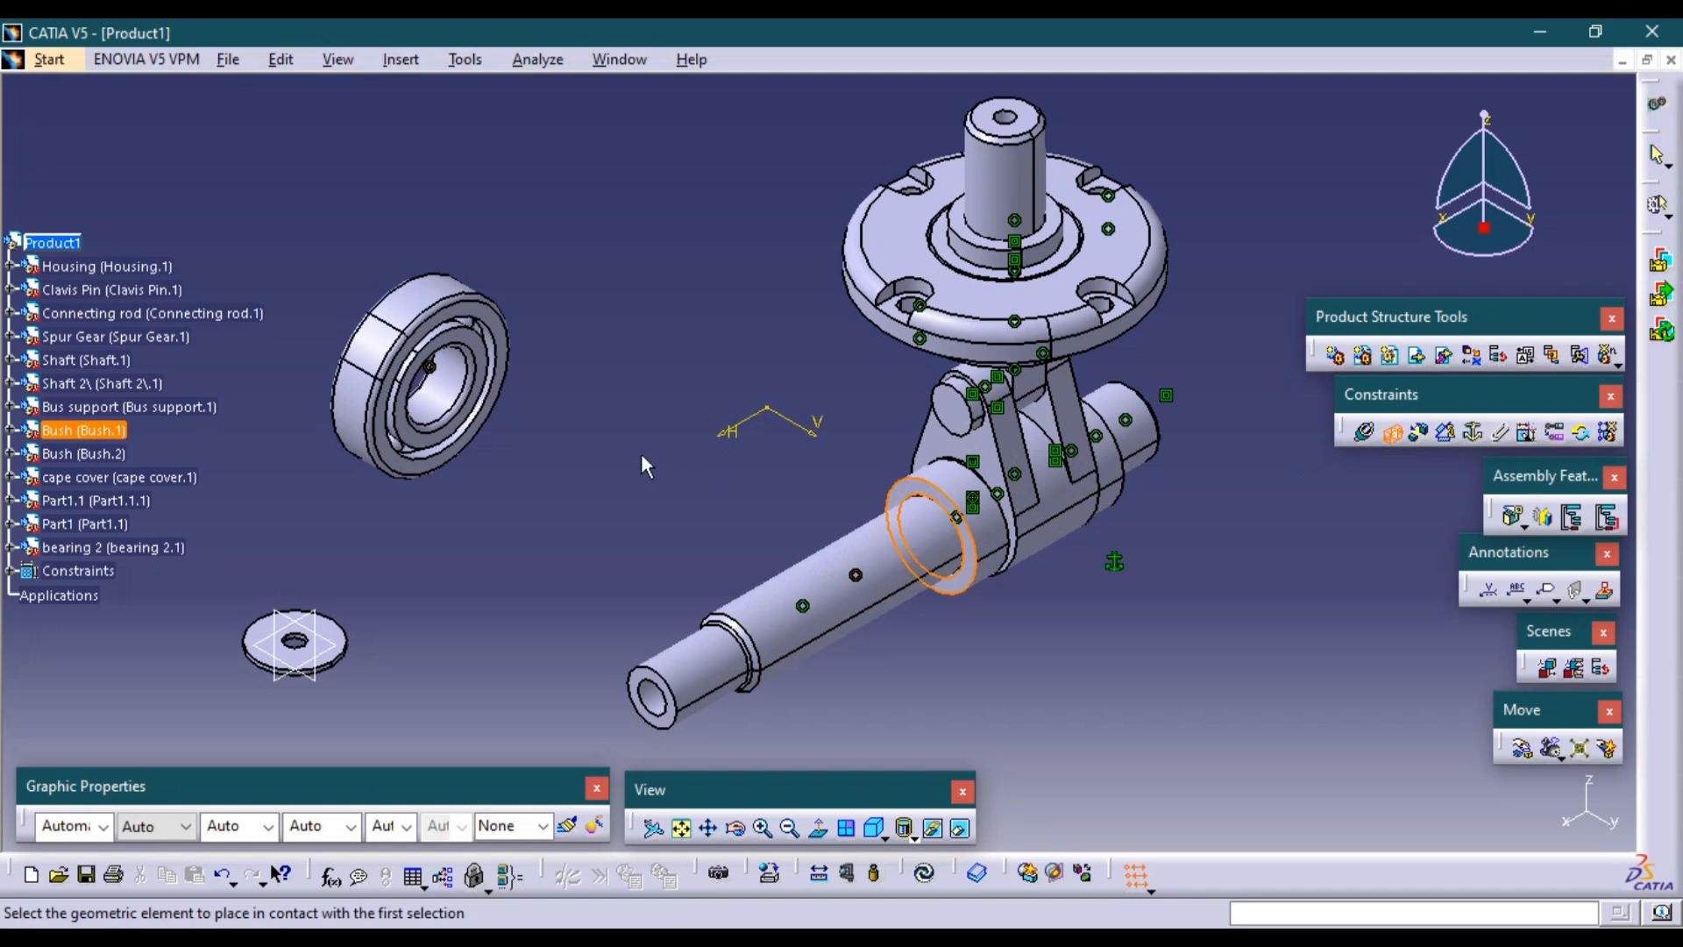
pyautogui.click(490, 352)
pyautogui.click(923, 876)
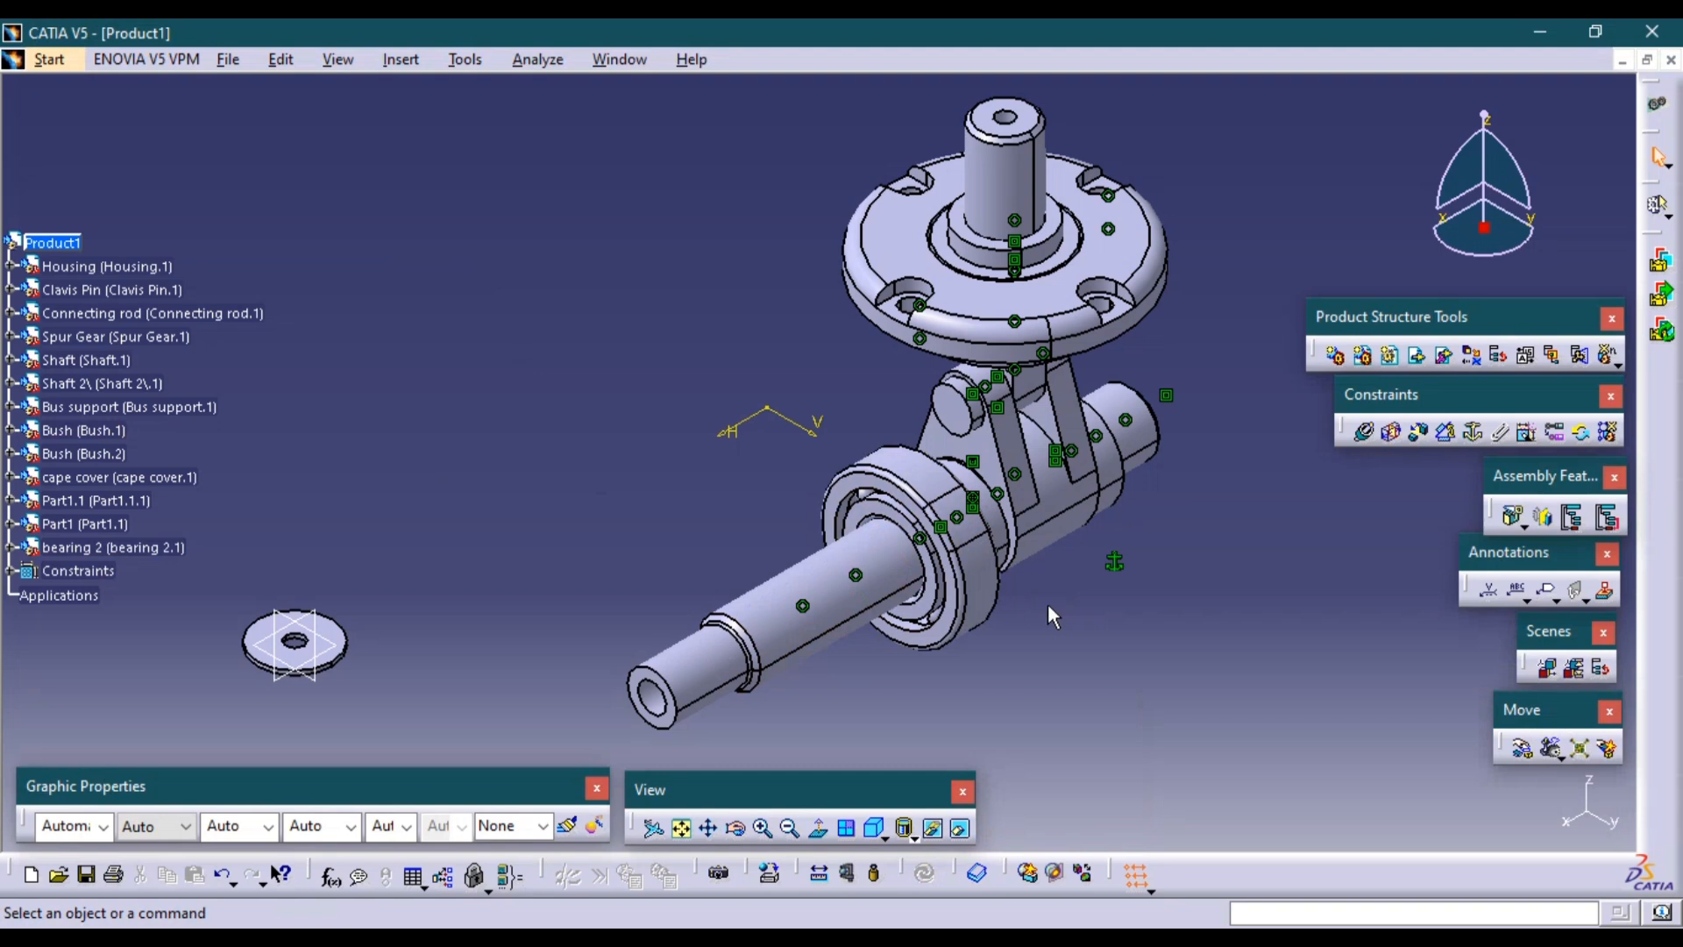
# Copy the bearing and paste a second instance of it into Product1.
pyautogui.click(146, 548)
pyautogui.hotkey('ctrl', 'c')
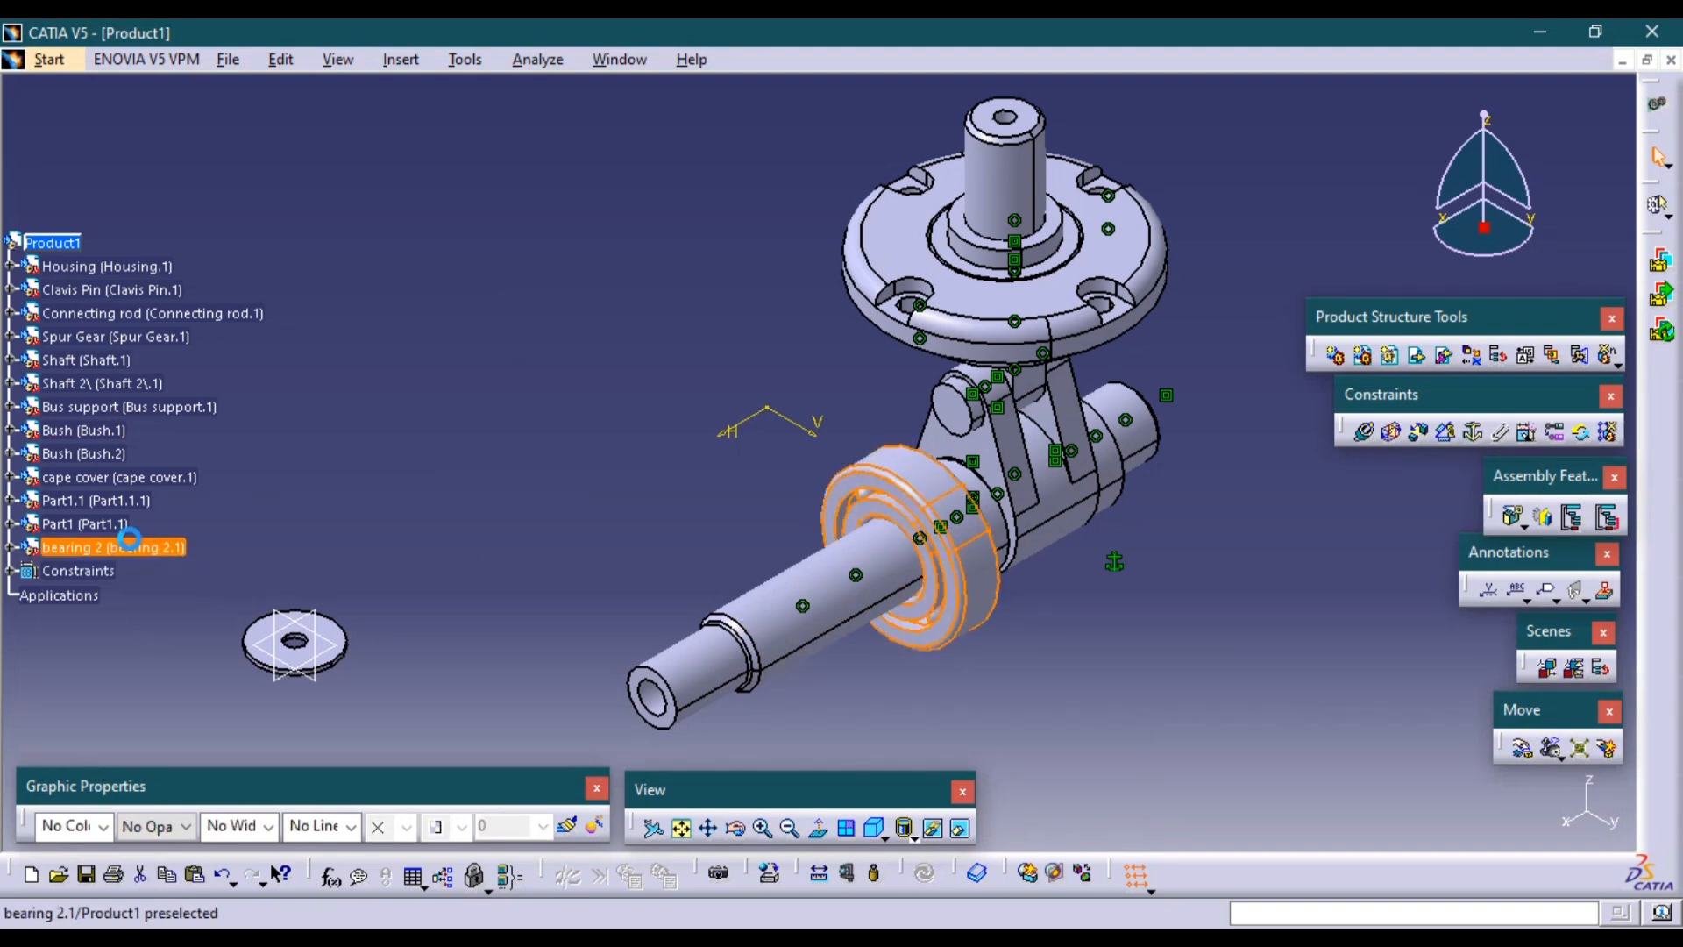
pyautogui.click(64, 238)
pyautogui.hotkey('ctrl', 'v')
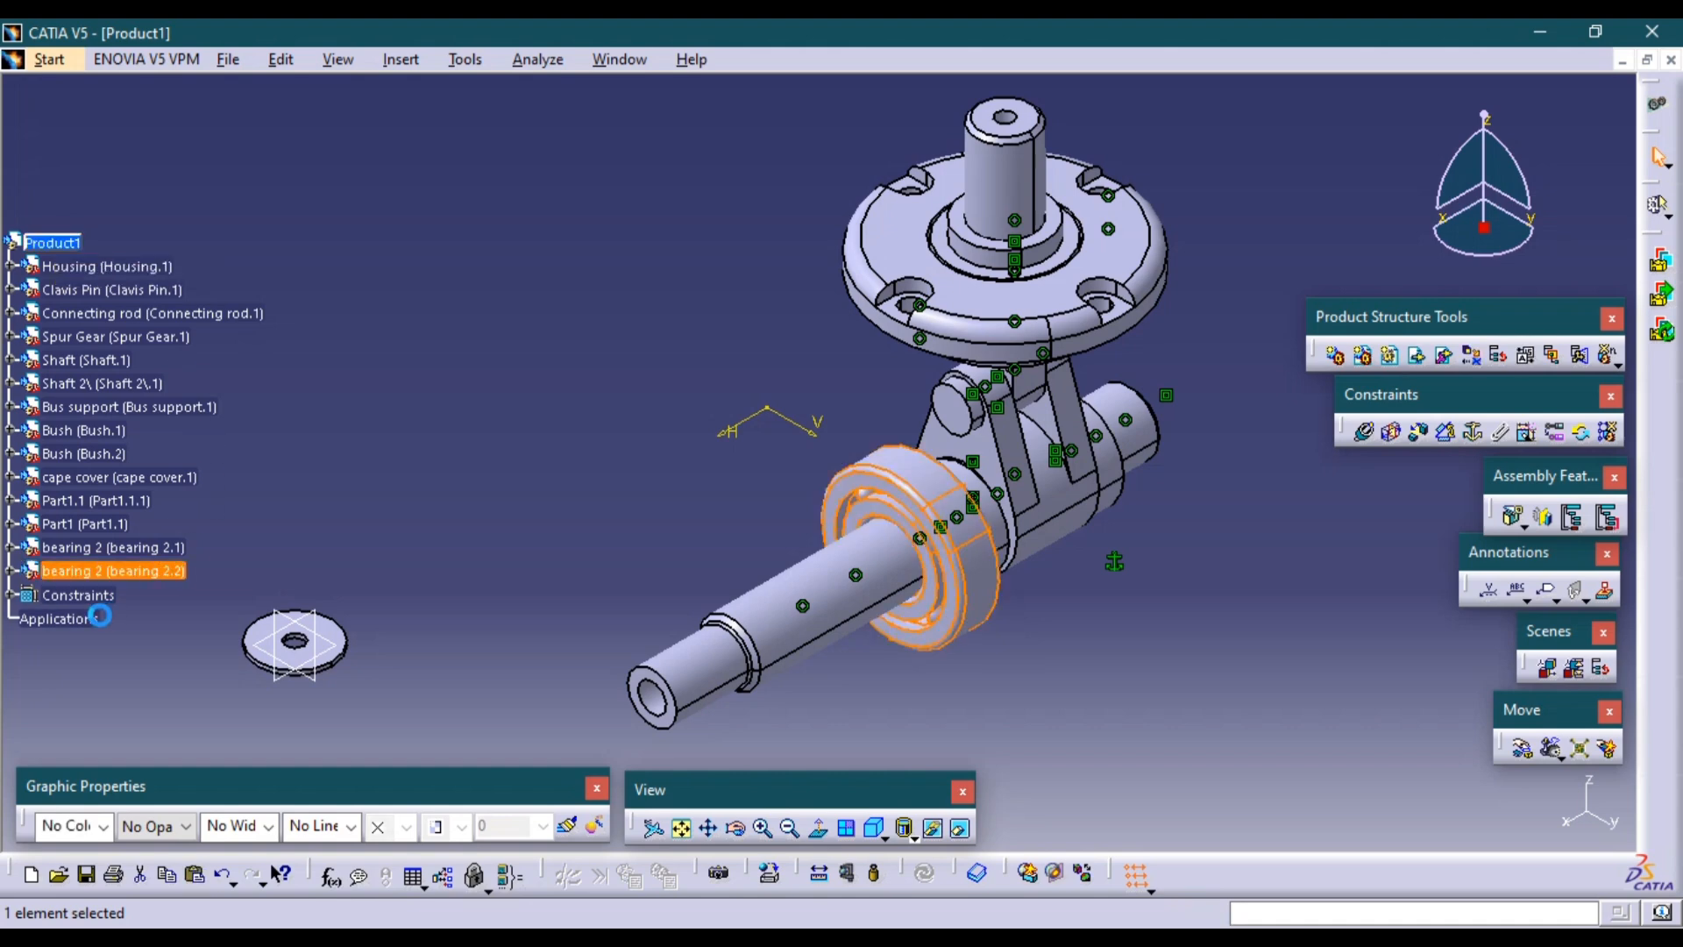
# Move the overlapping bearings down along the Z axis, and update the assembly to separate the constrained bearing from its copy.
pyautogui.click(1522, 747)
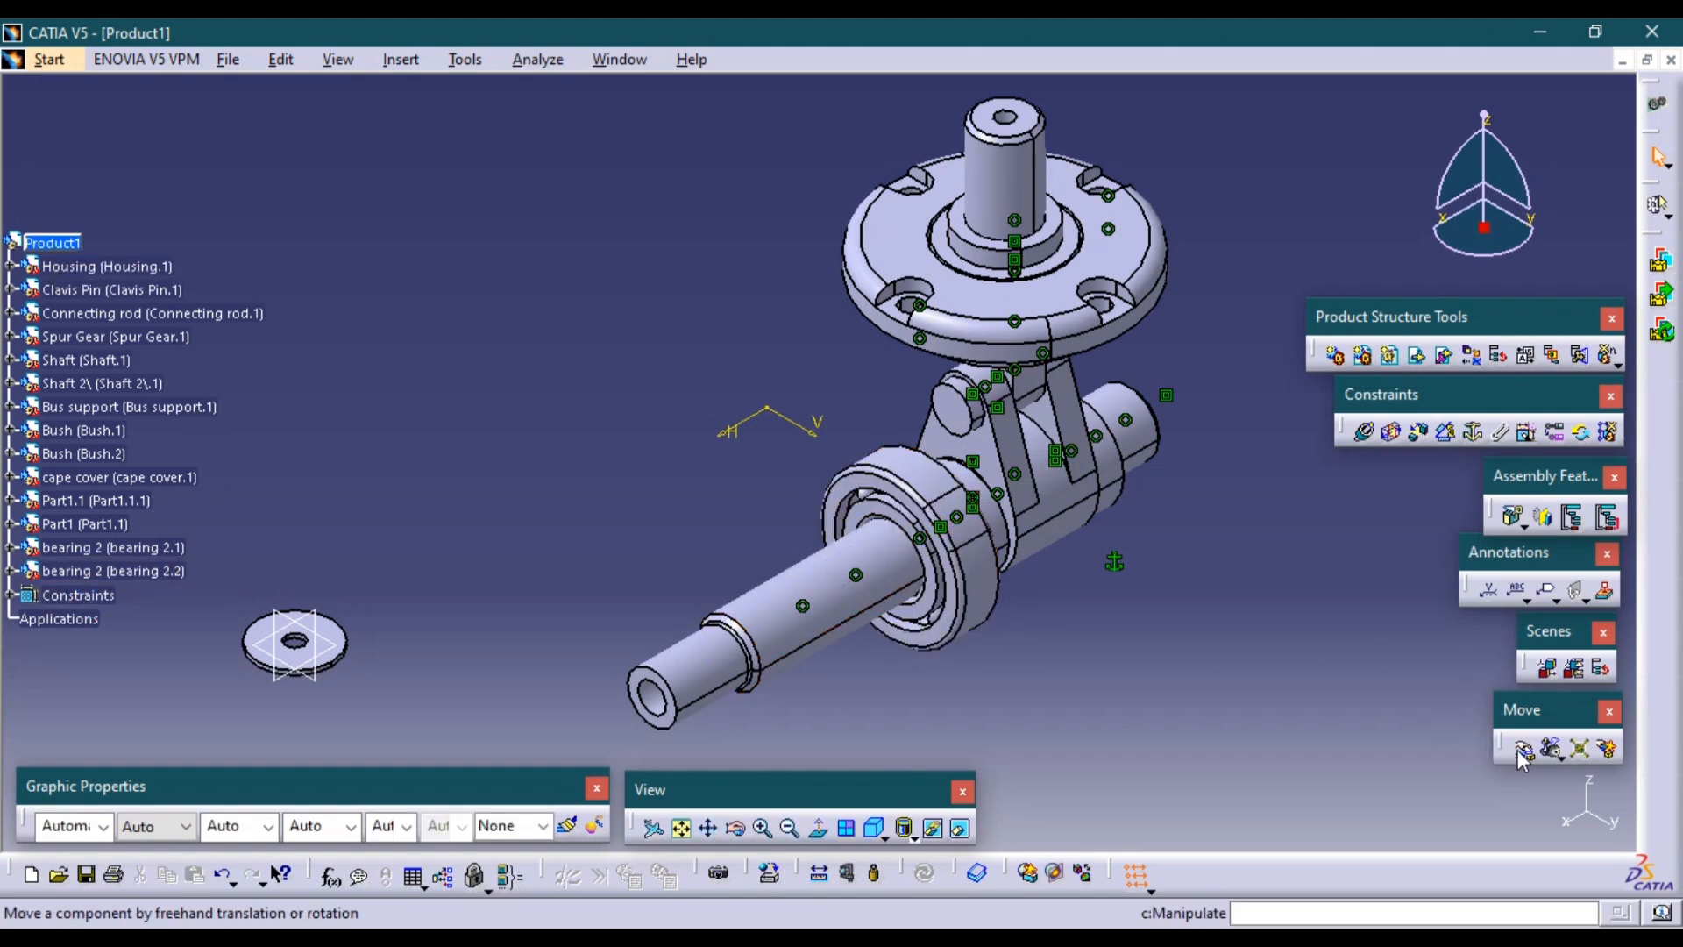
pyautogui.moveTo(983, 631); pyautogui.dragTo(986, 776)
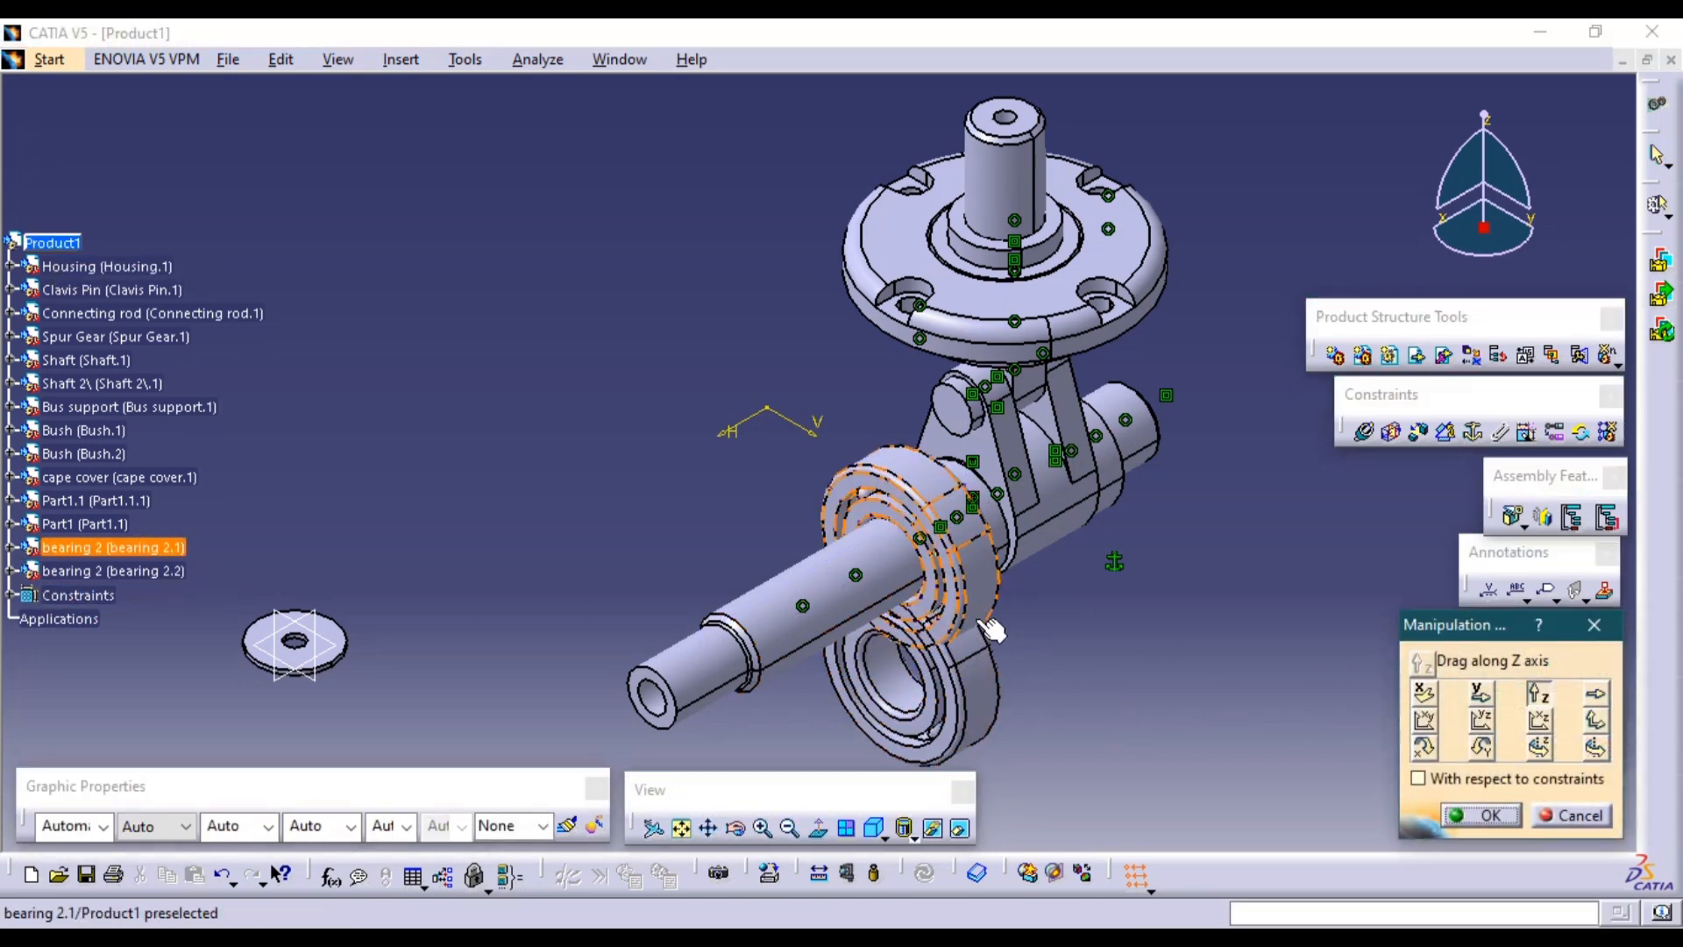
pyautogui.moveTo(981, 613); pyautogui.dragTo(1045, 794)
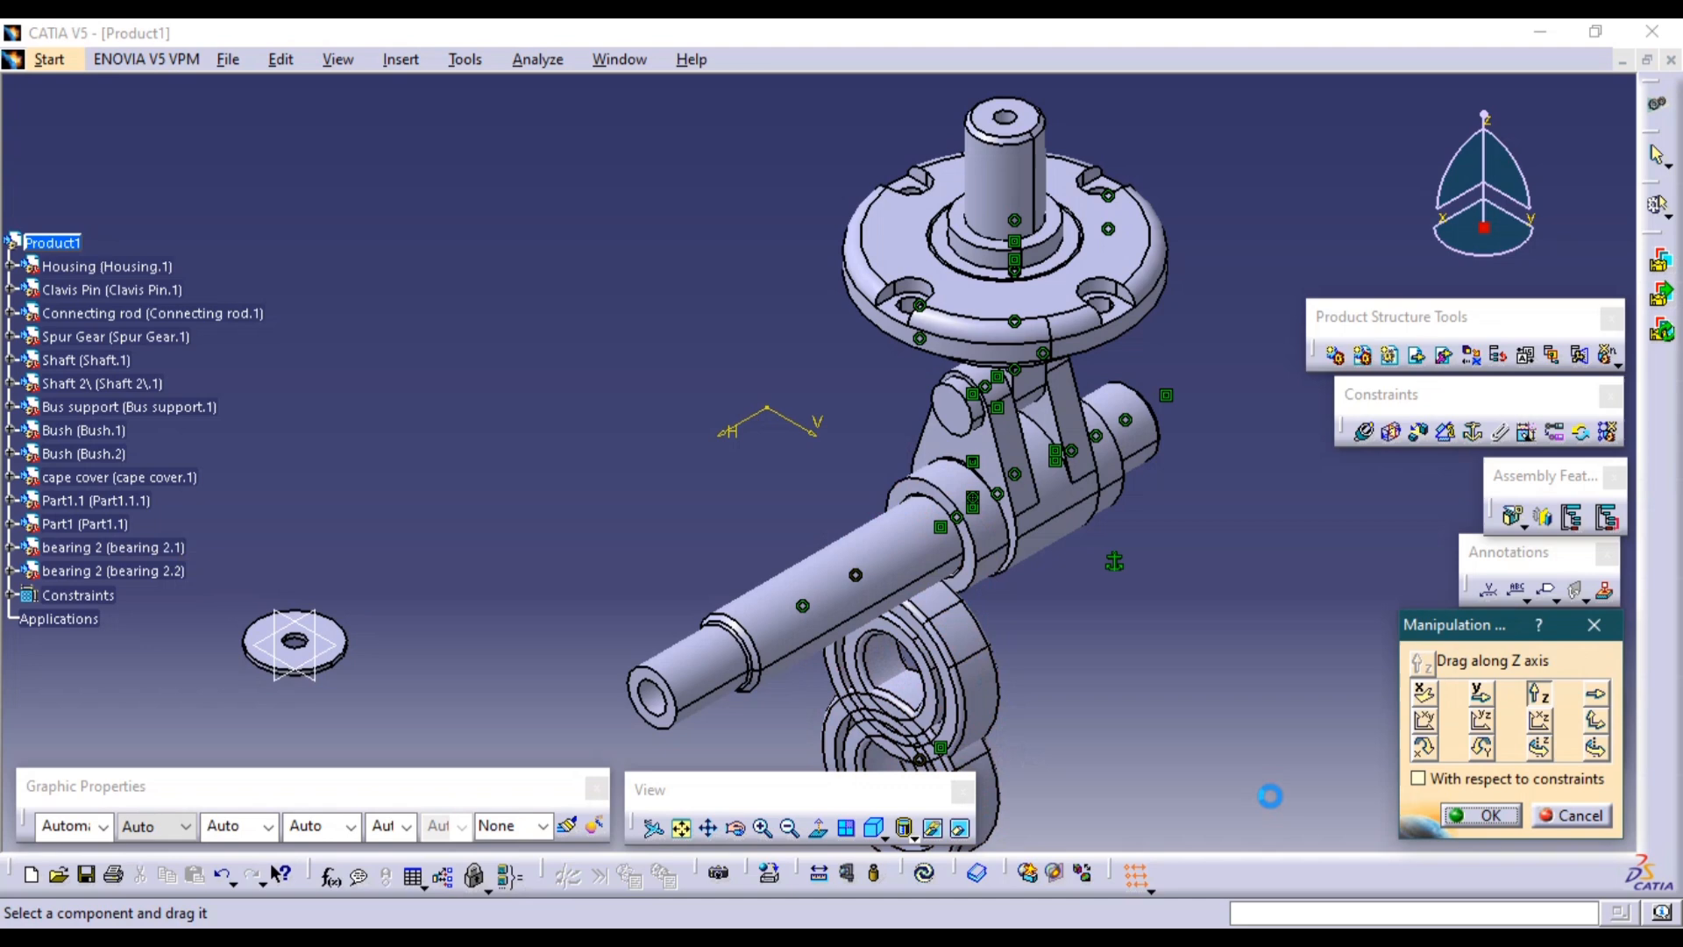
pyautogui.click(1488, 815)
pyautogui.moveTo(1049, 784); pyautogui.dragTo(1028, 706, button='middle')
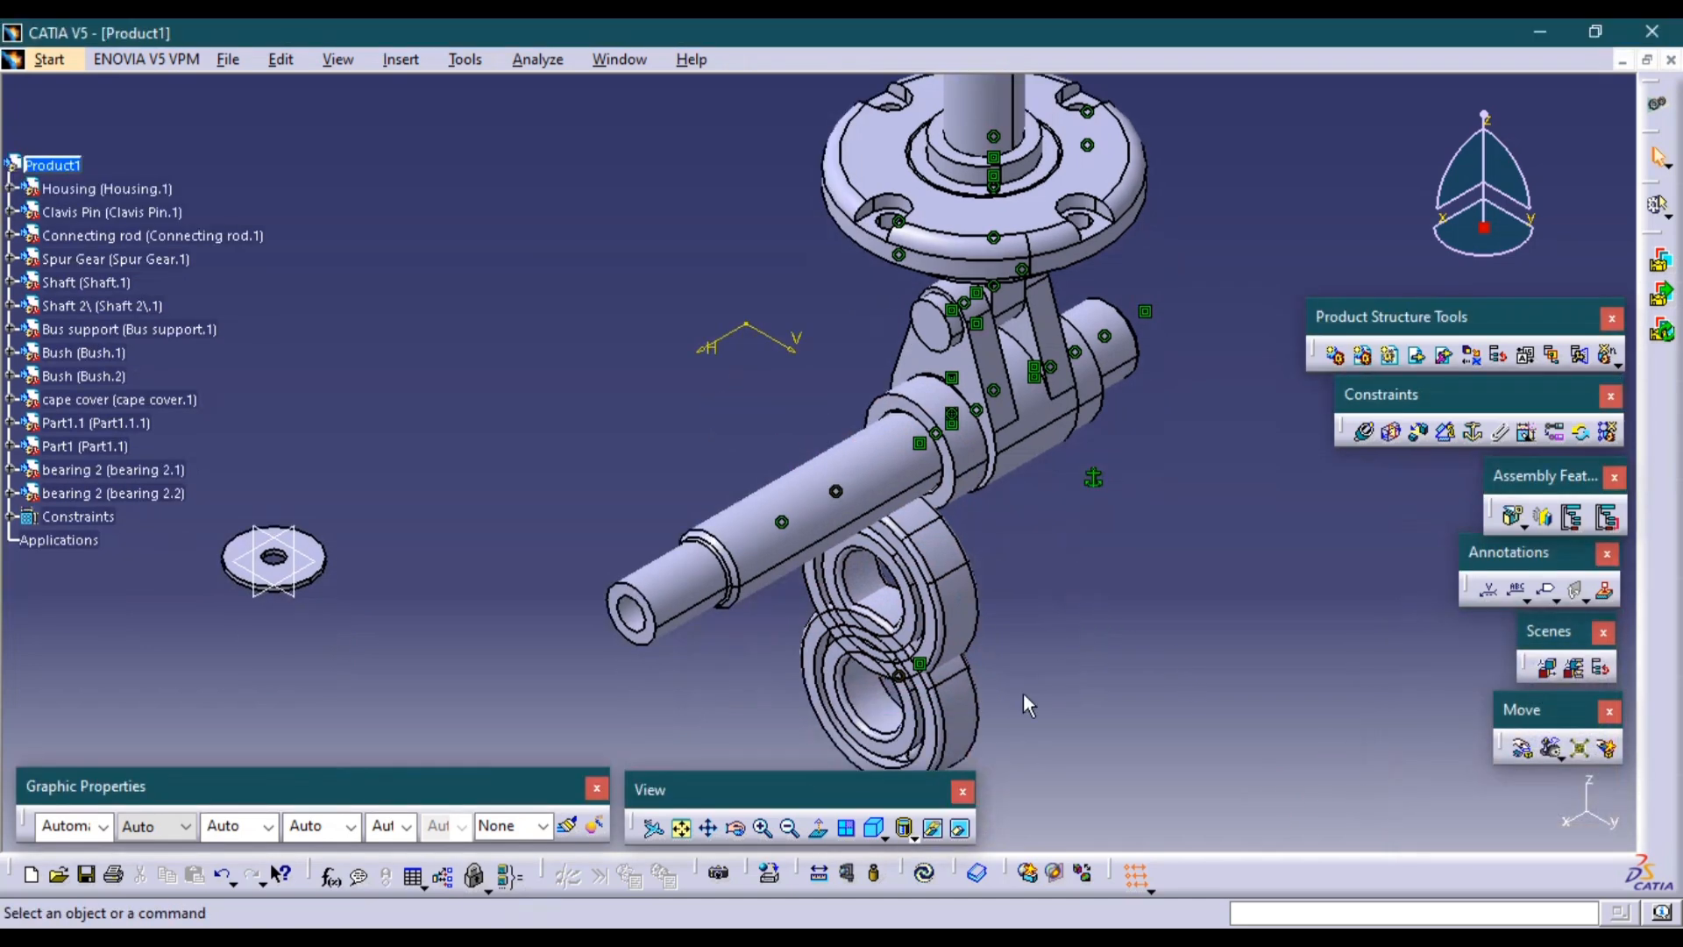
pyautogui.click(923, 876)
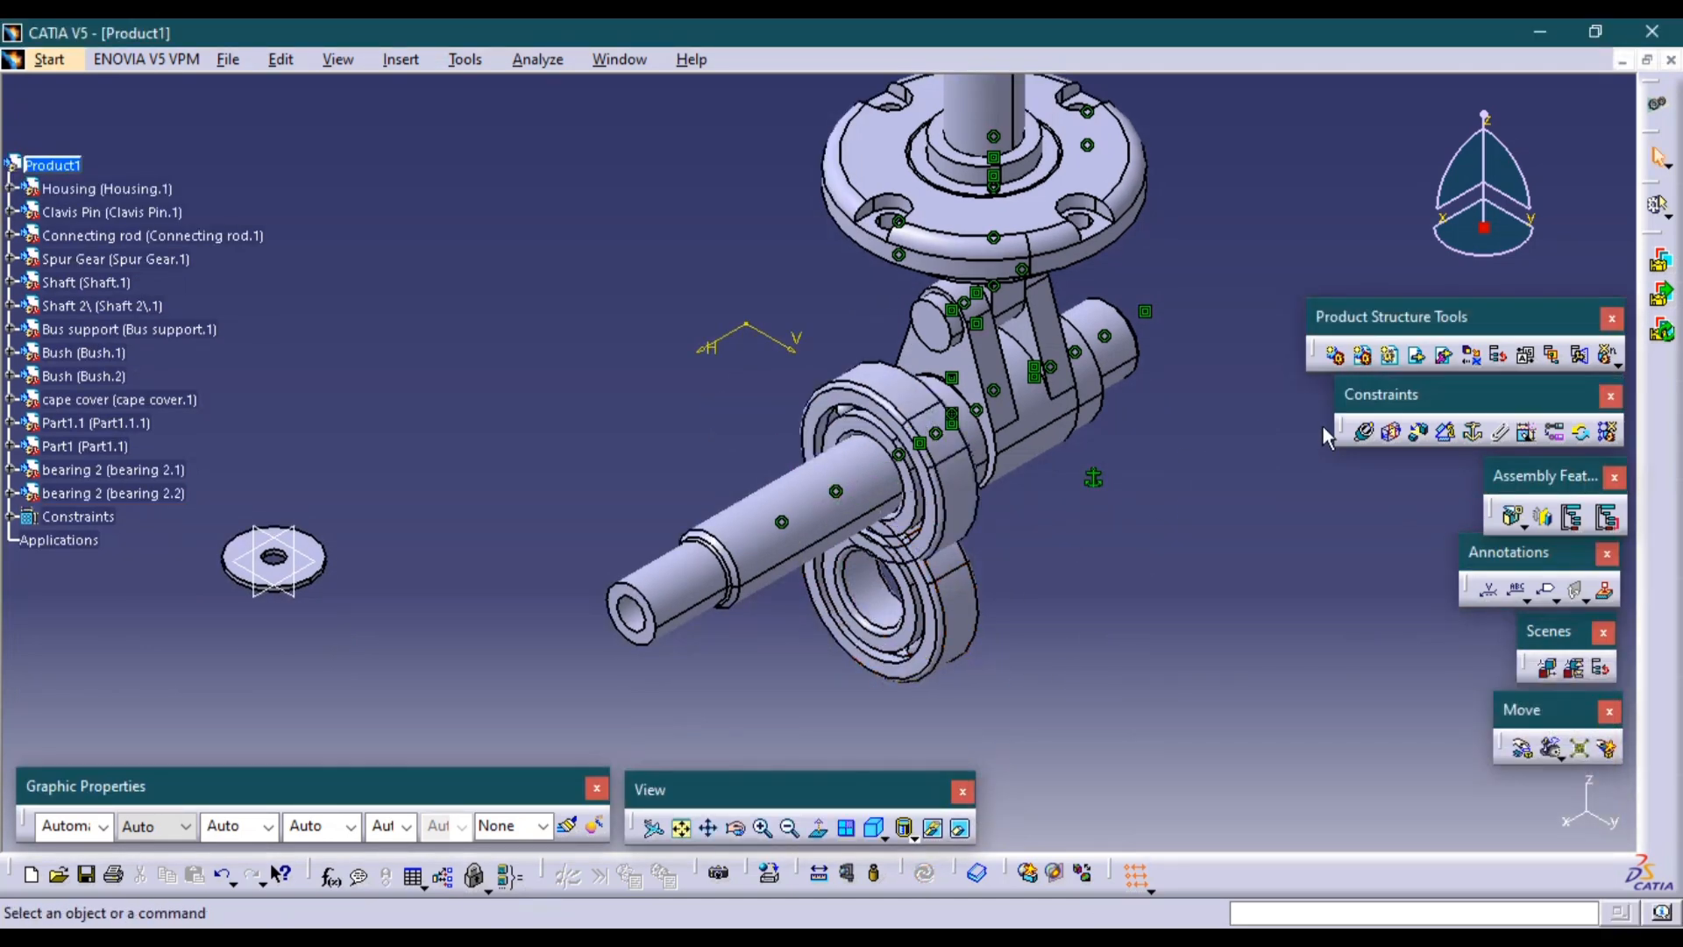
# Add a coincidence constraint between the second bearing's axis and the horizontal shaft's axis.
pyautogui.click(883, 616)
pyautogui.click(821, 537)
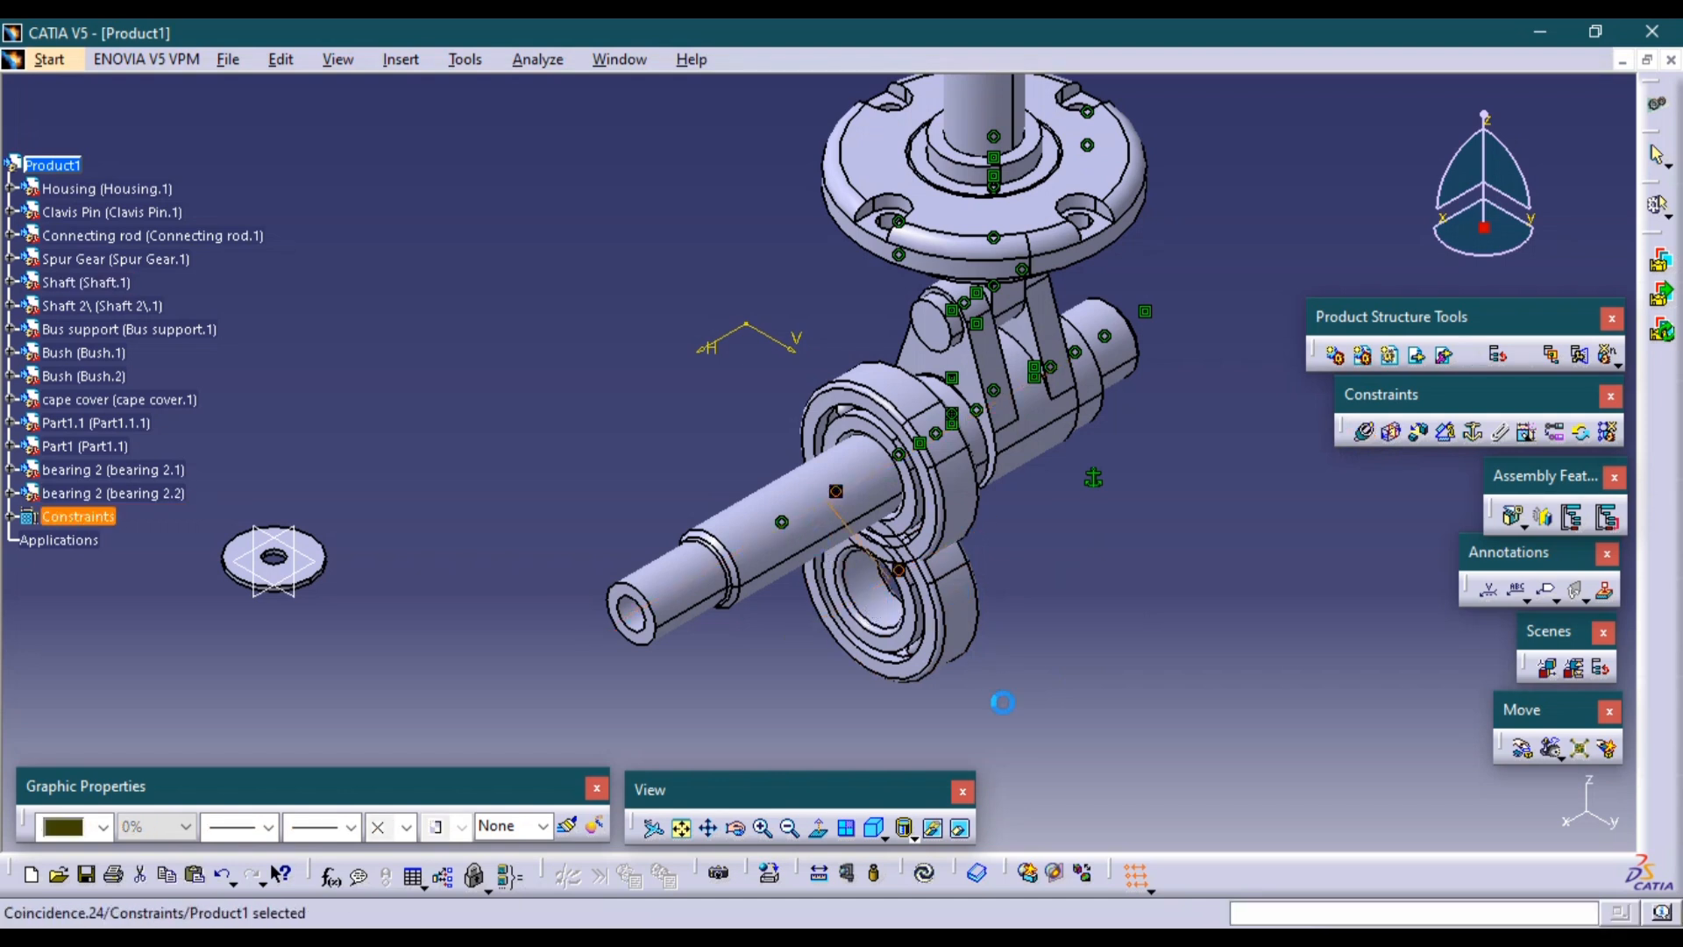
pyautogui.click(927, 876)
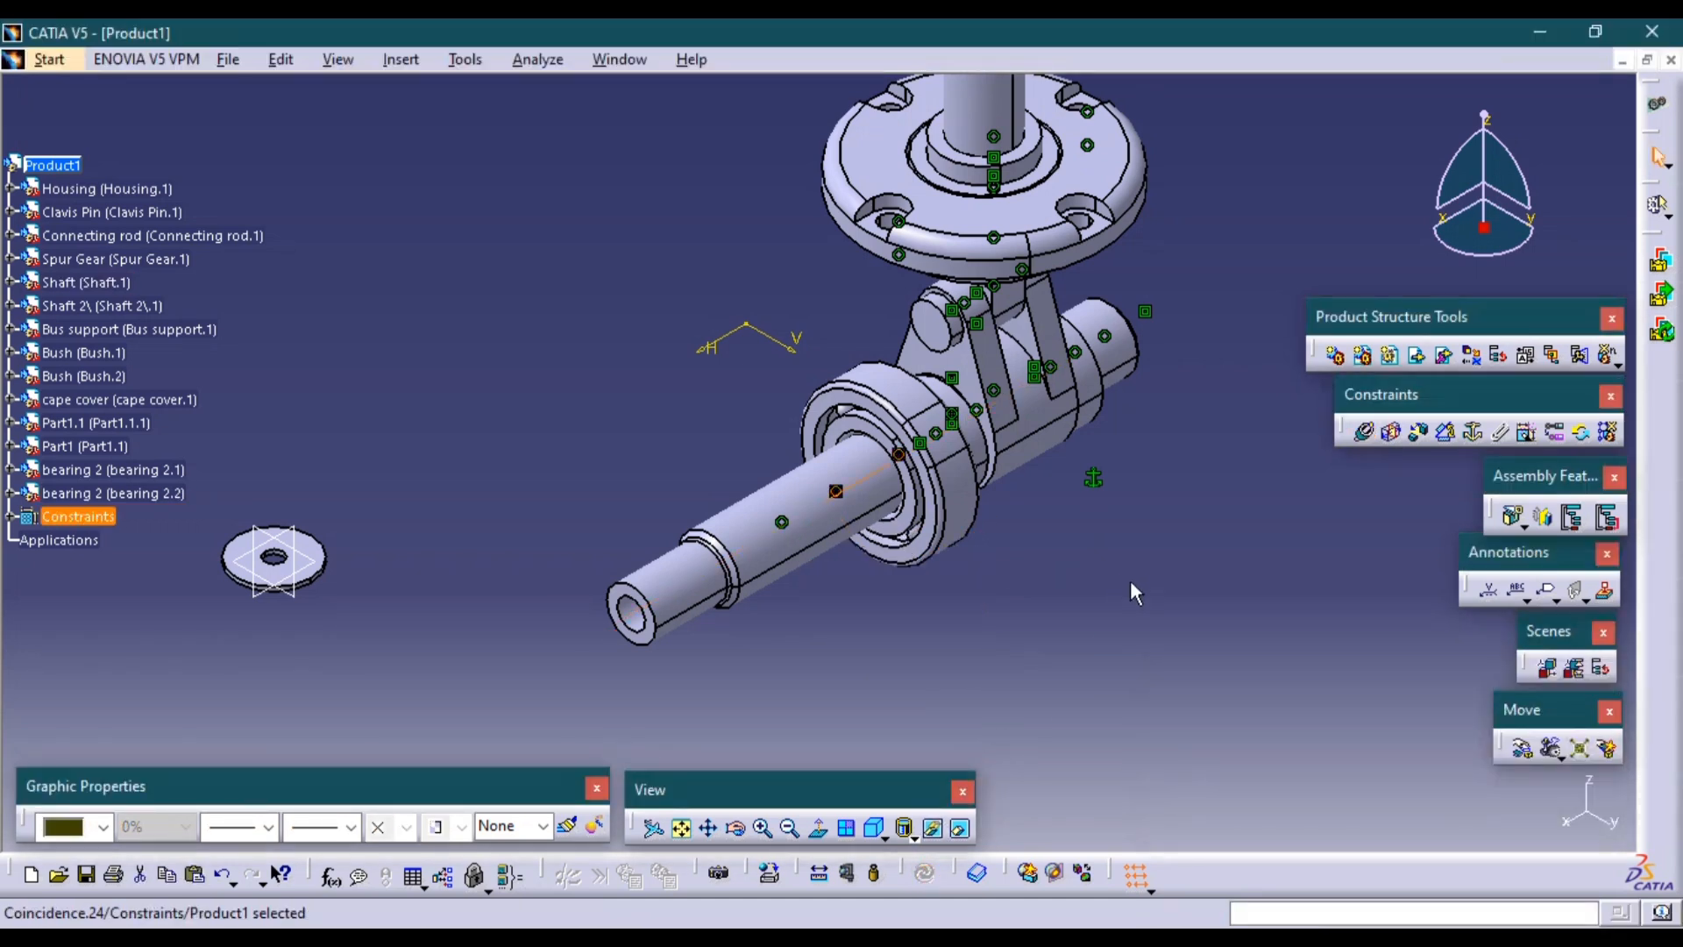
pyautogui.click(1522, 756)
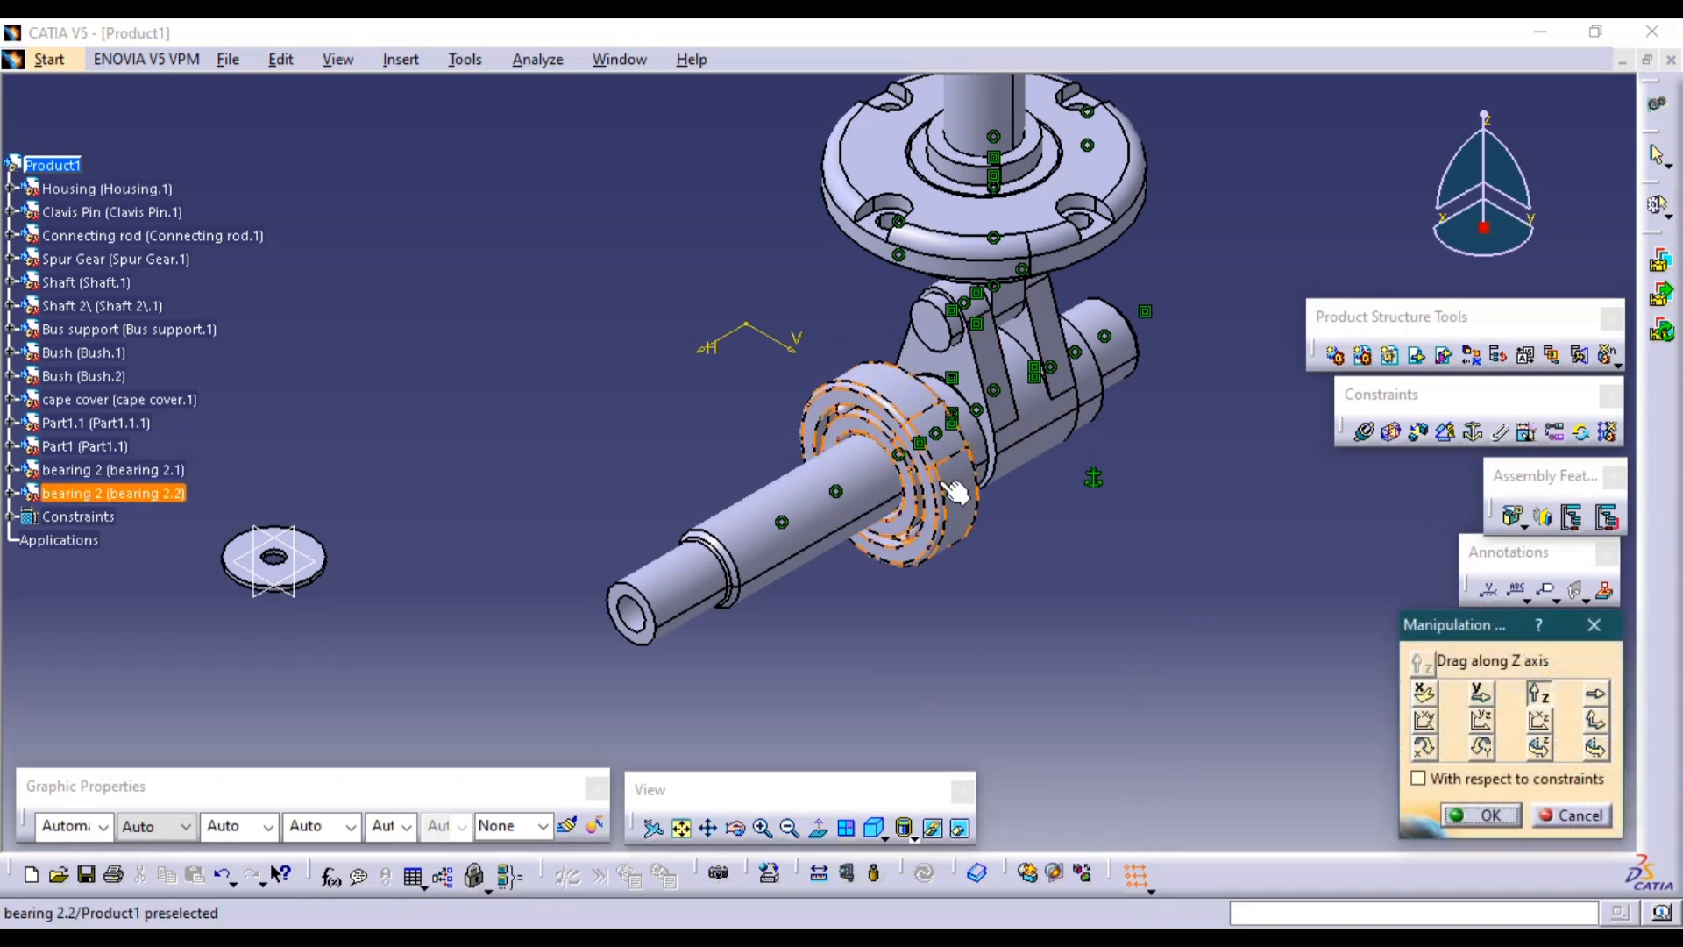
pyautogui.moveTo(947, 477); pyautogui.dragTo(991, 754)
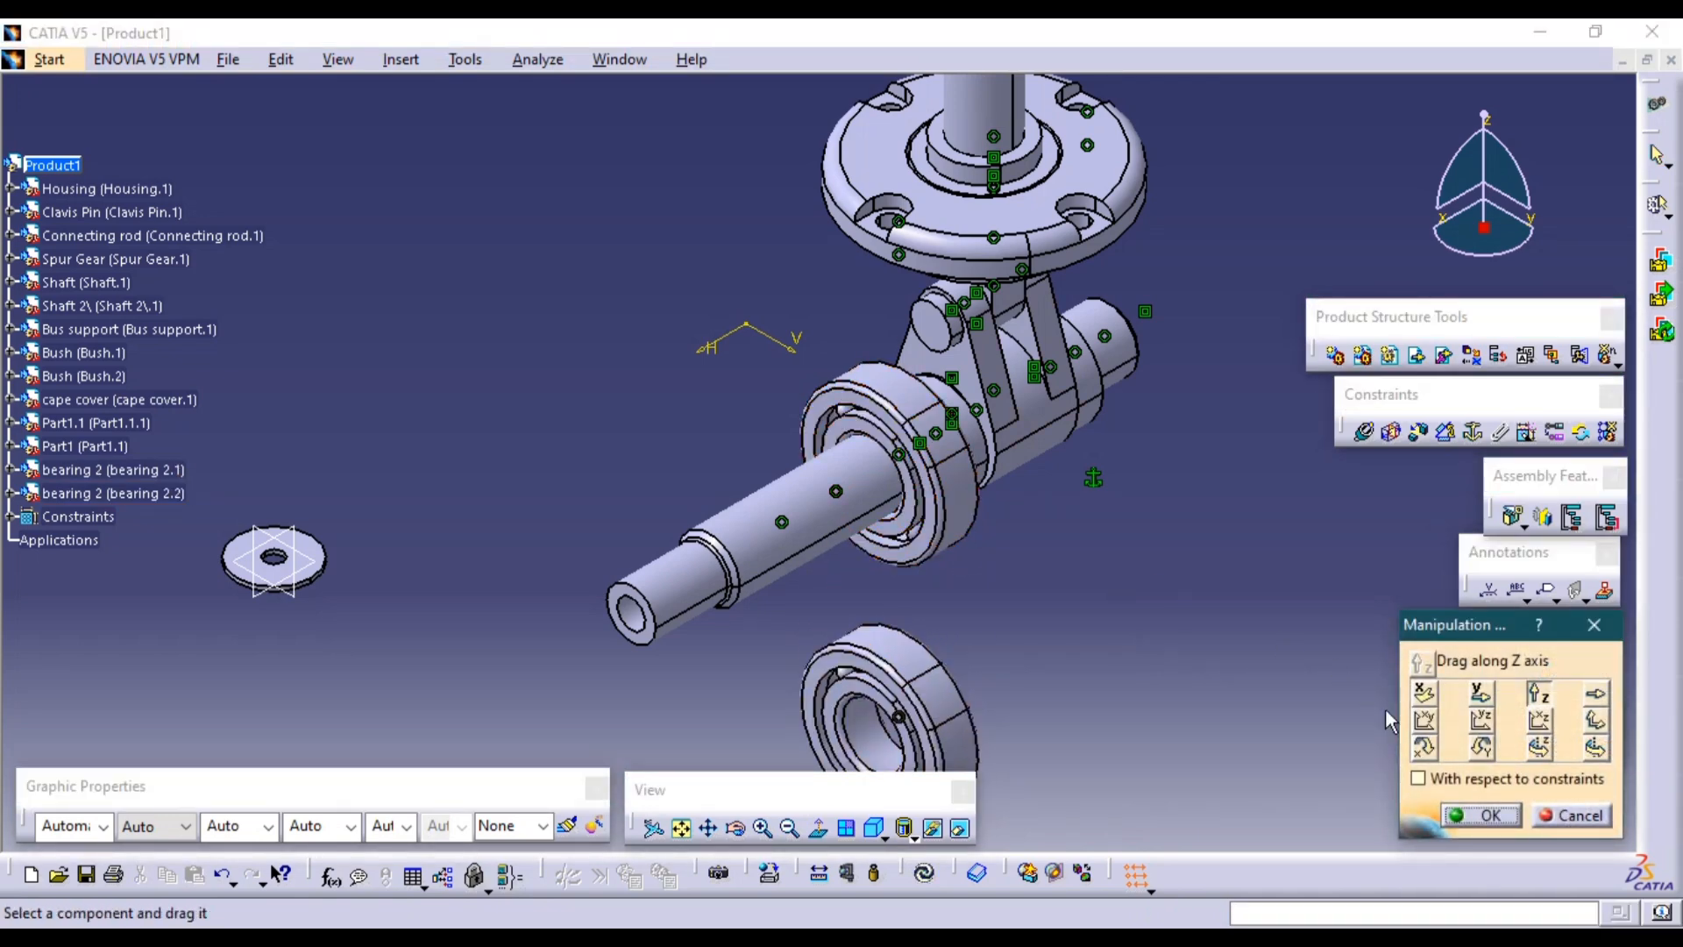
pyautogui.click(1566, 815)
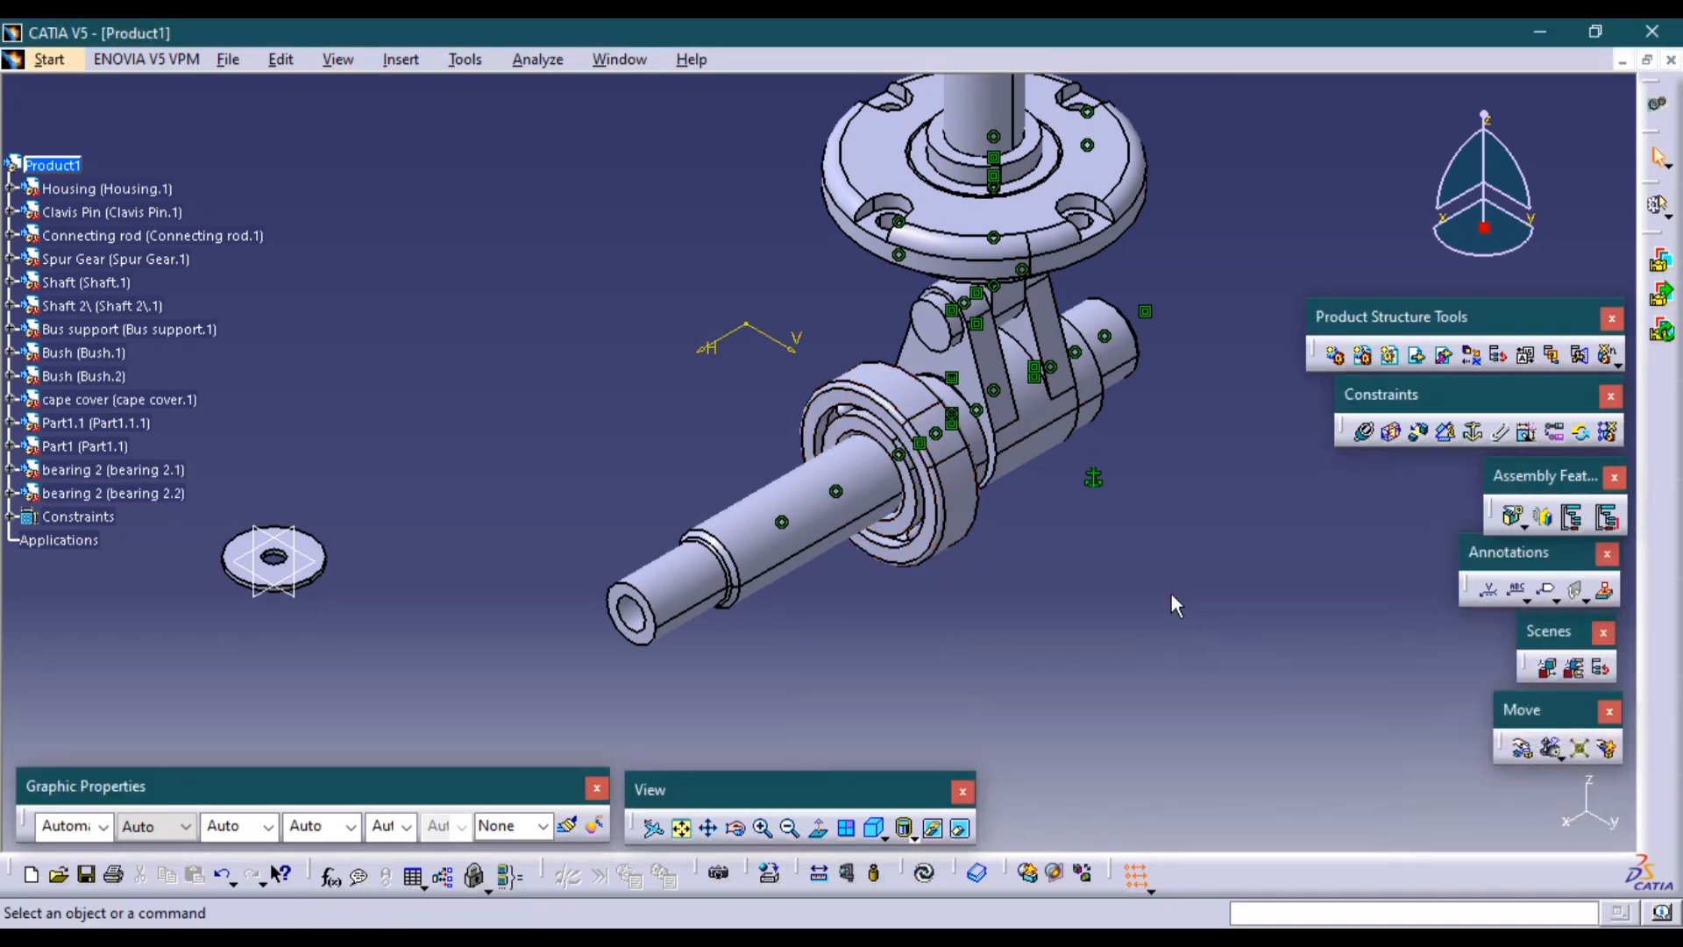
pyautogui.hotkey('ctrl', 'z')
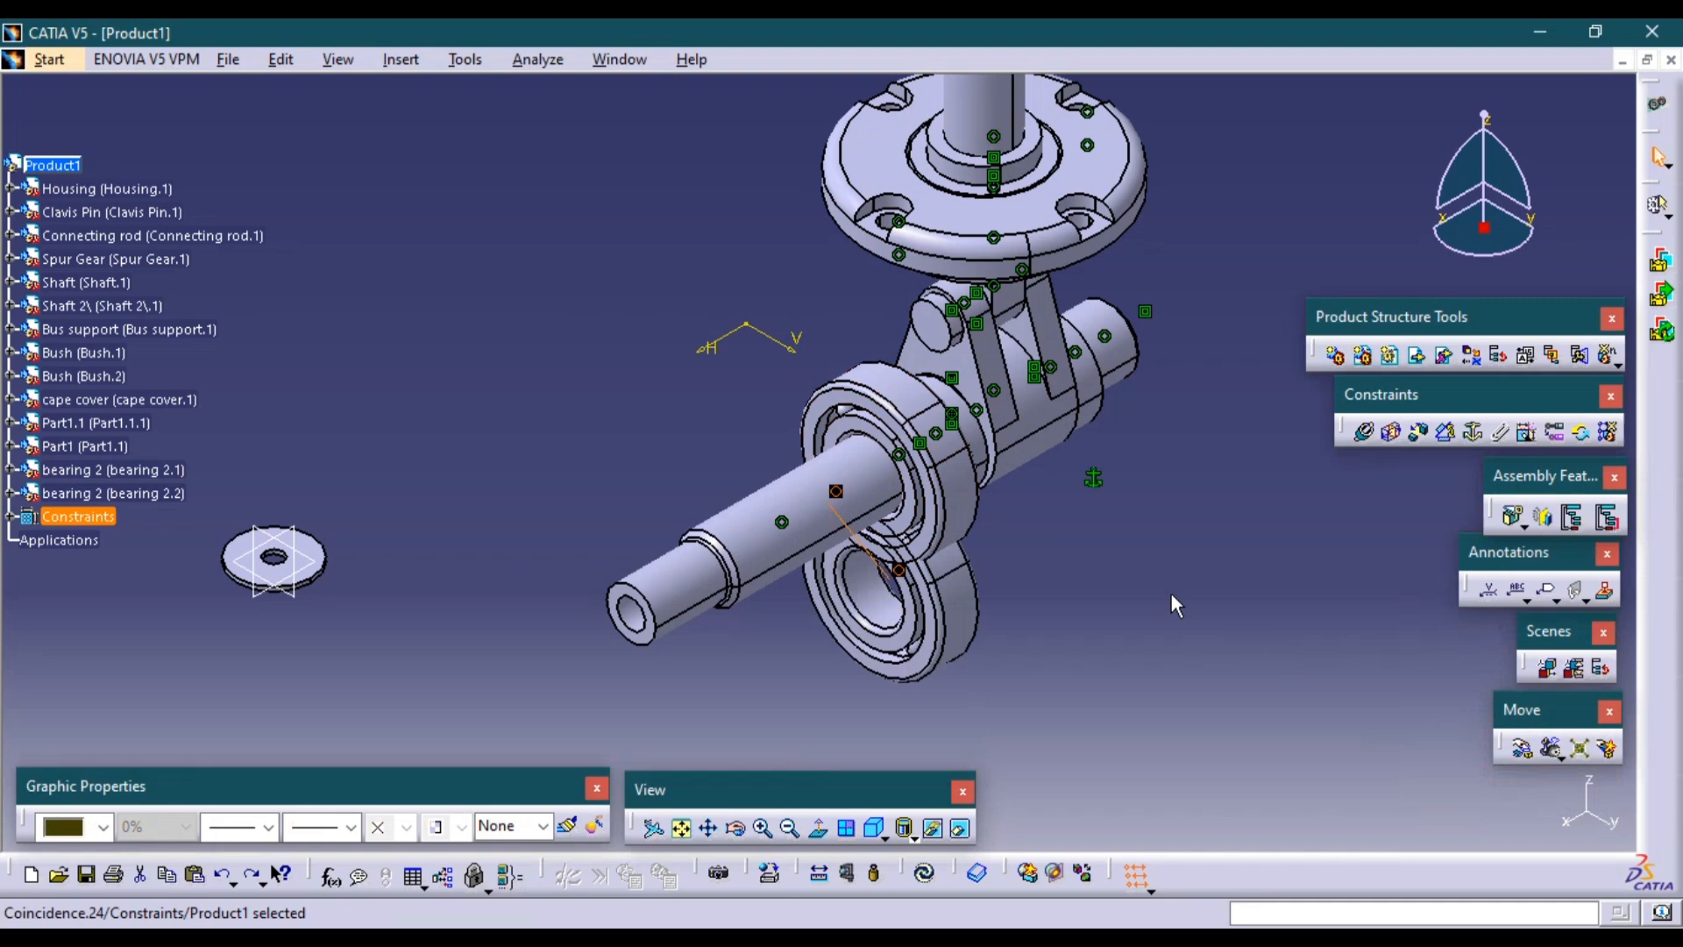
# Add a contact constraint between the second bearing's inner ring face and the rear bush's outer end face, and update the assembly.
pyautogui.click(1055, 618)
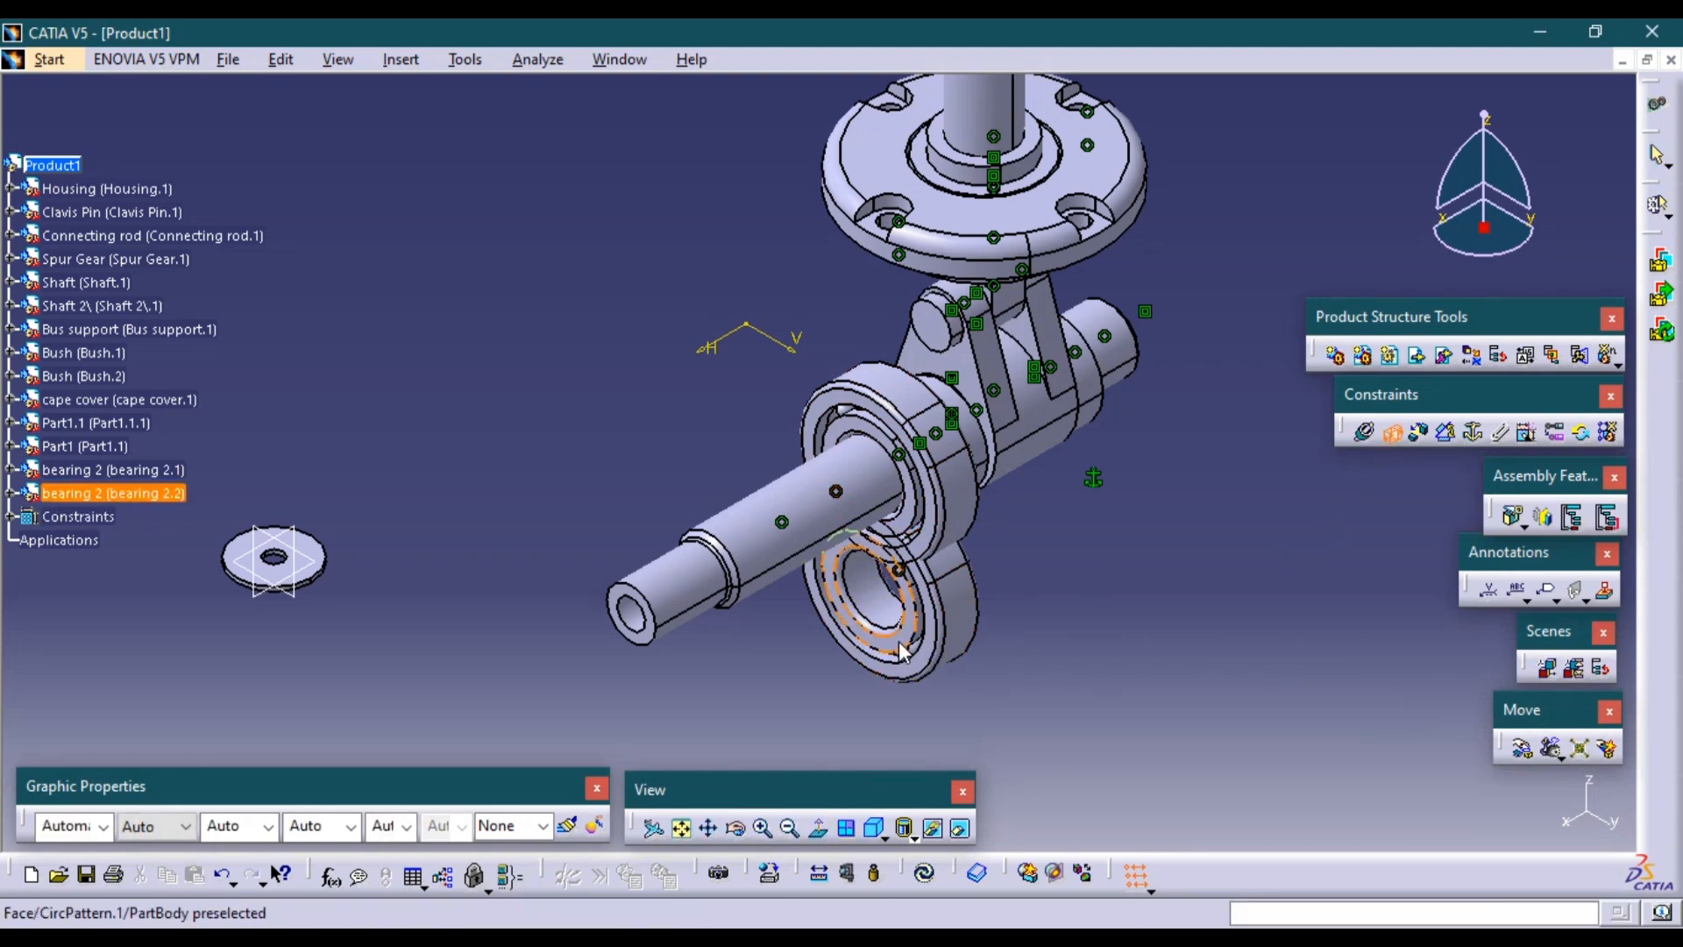
pyautogui.click(925, 639)
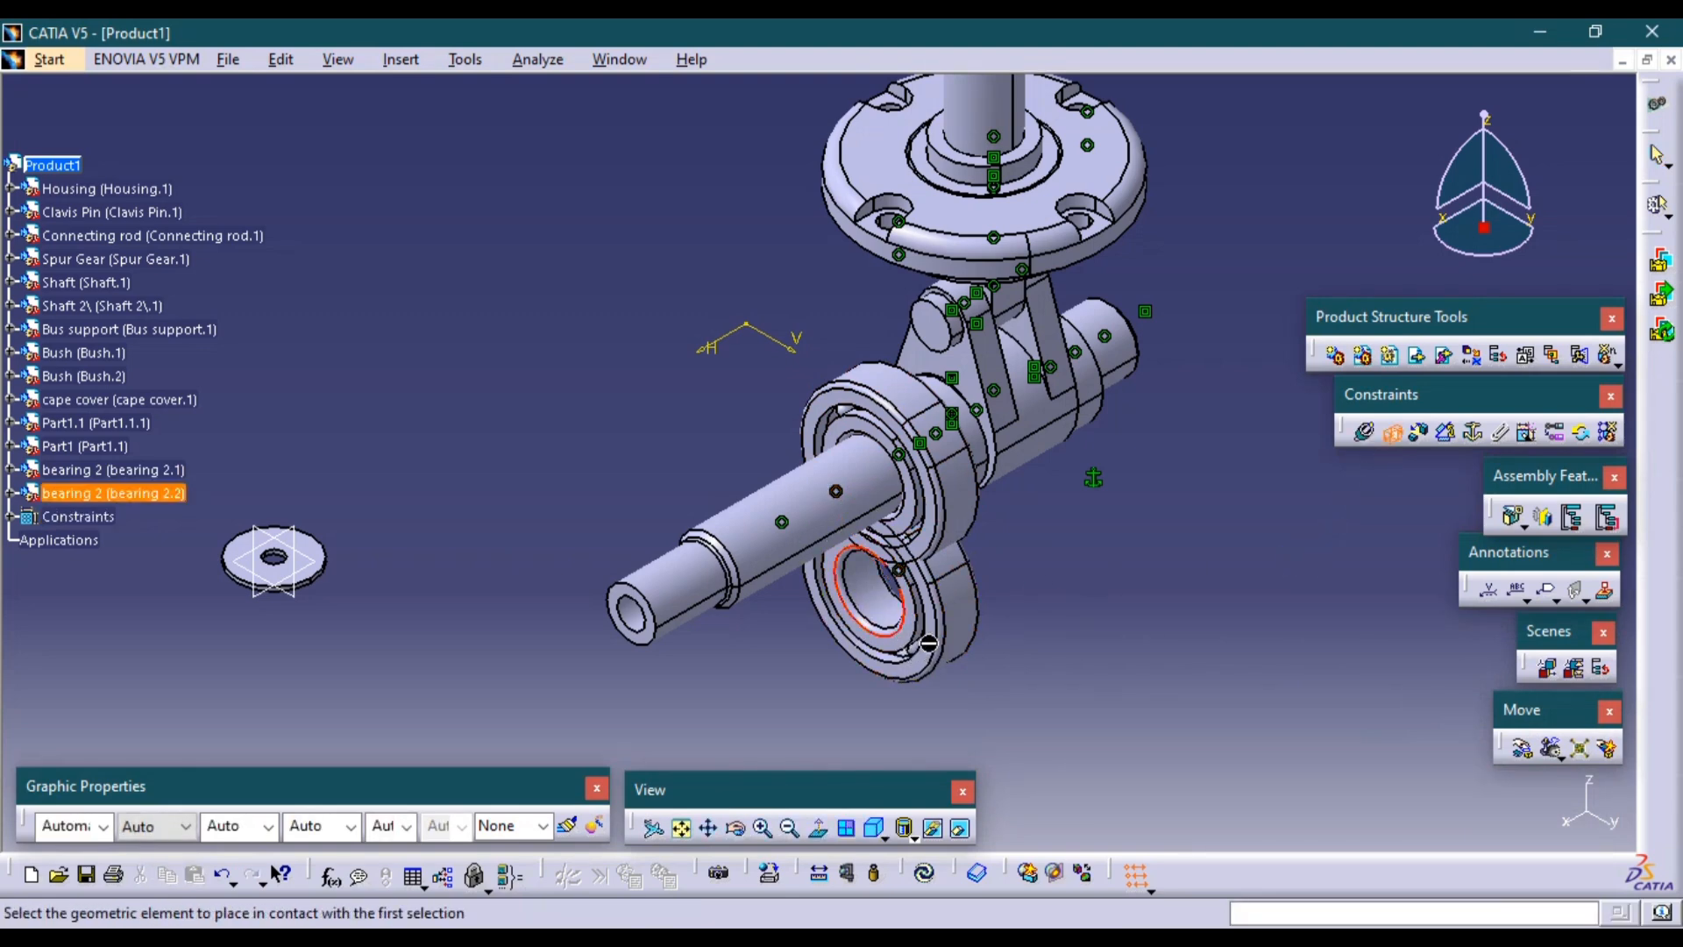
pyautogui.click(1391, 432)
pyautogui.scroll(3, 932, 419)
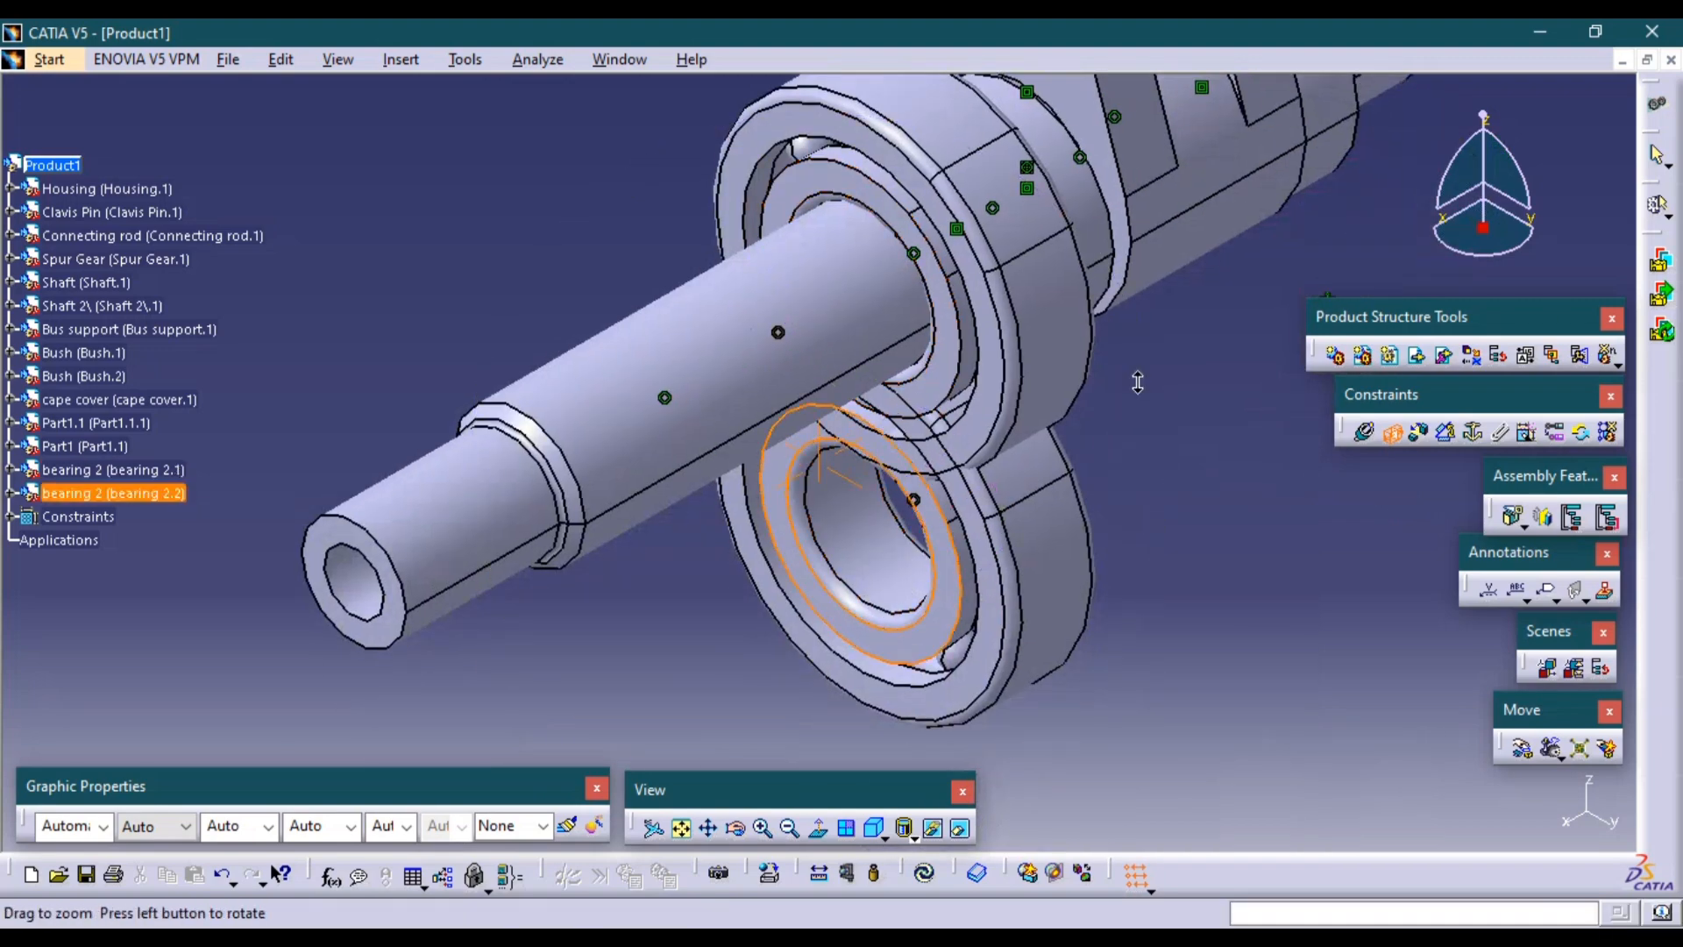
pyautogui.moveTo(1137, 382); pyautogui.dragTo(908, 347, button='middle')
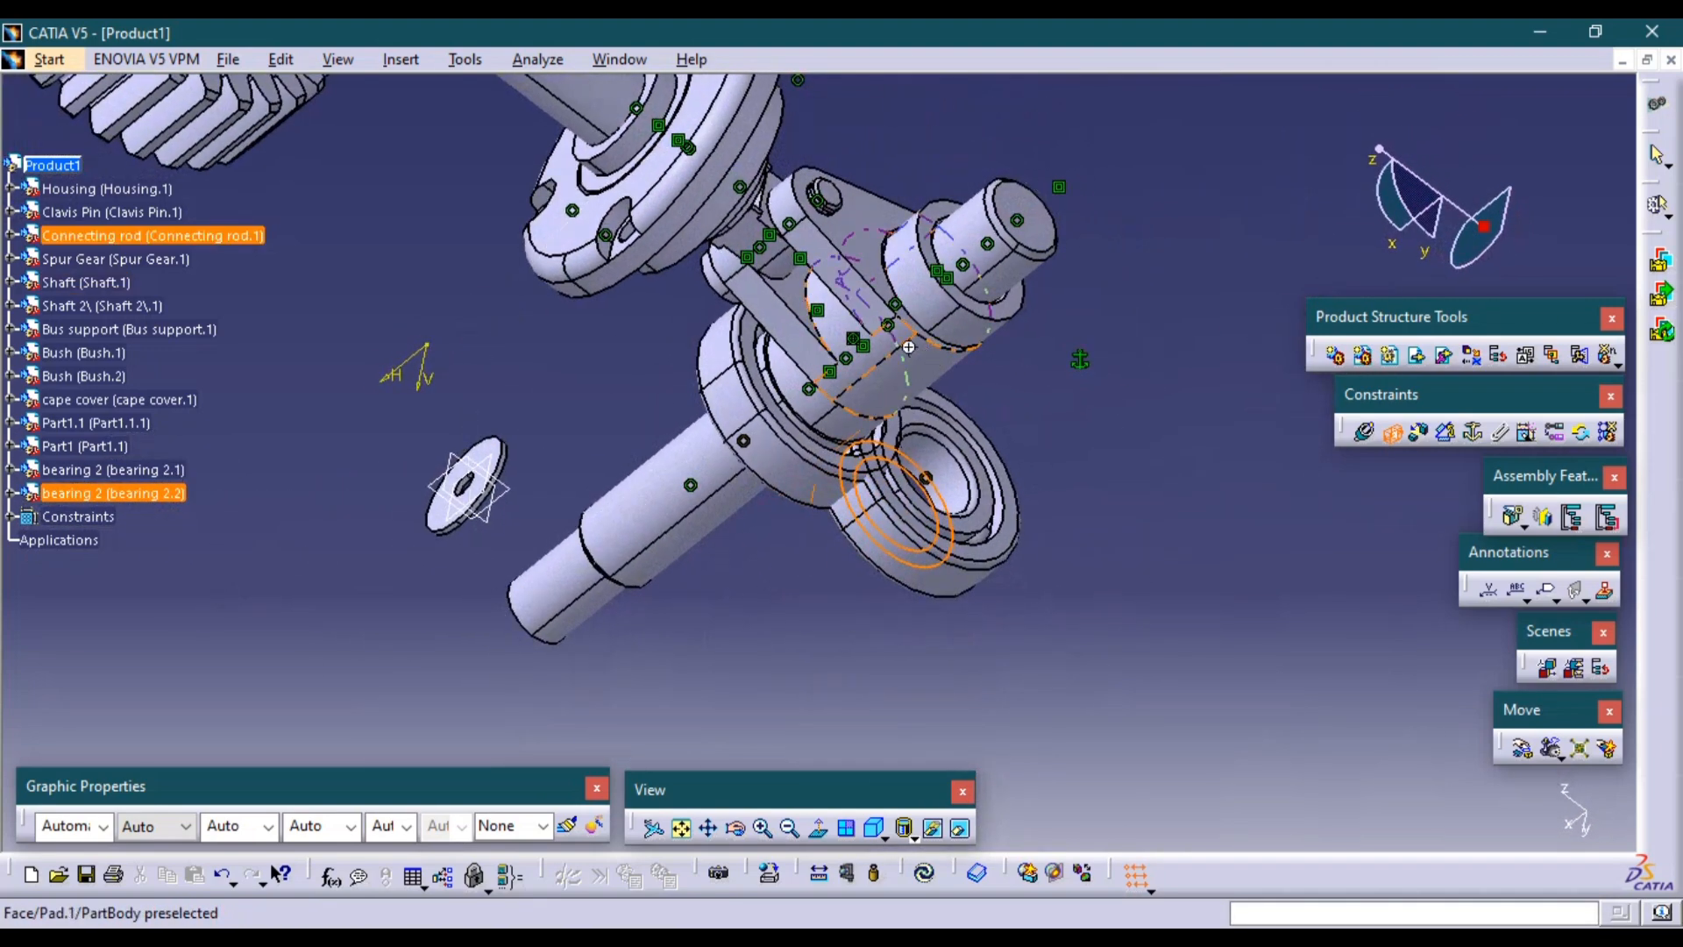
pyautogui.click(908, 347)
pyautogui.scroll(3, 995, 473)
pyautogui.click(995, 460)
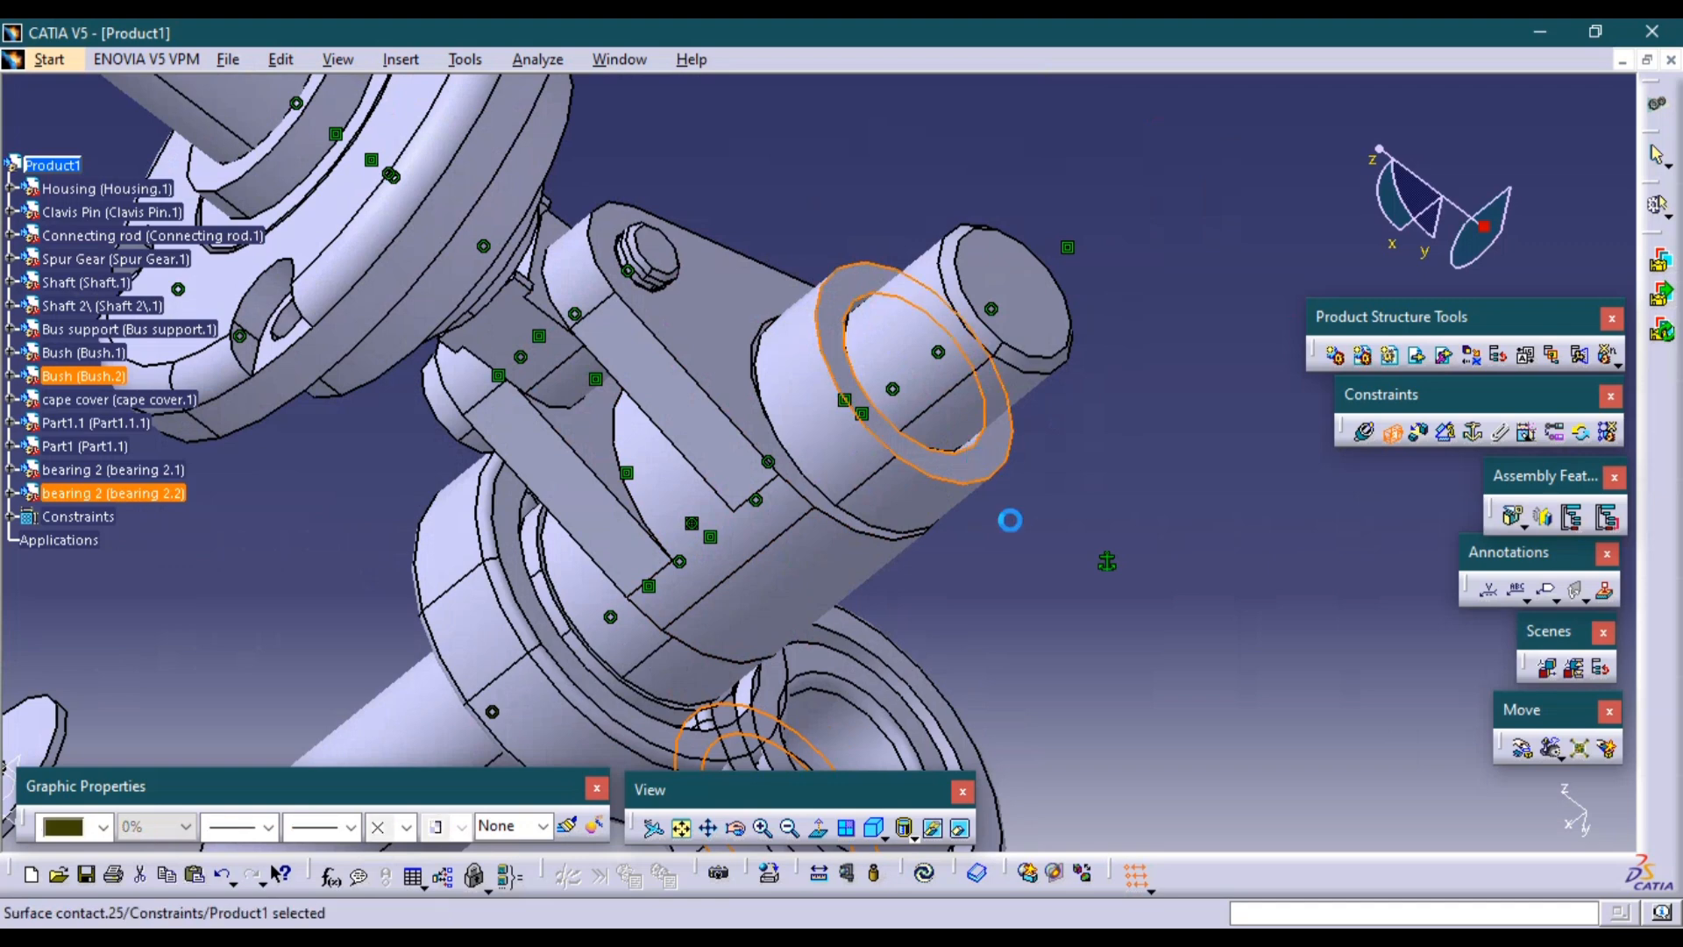
pyautogui.click(928, 874)
pyautogui.click(1058, 603)
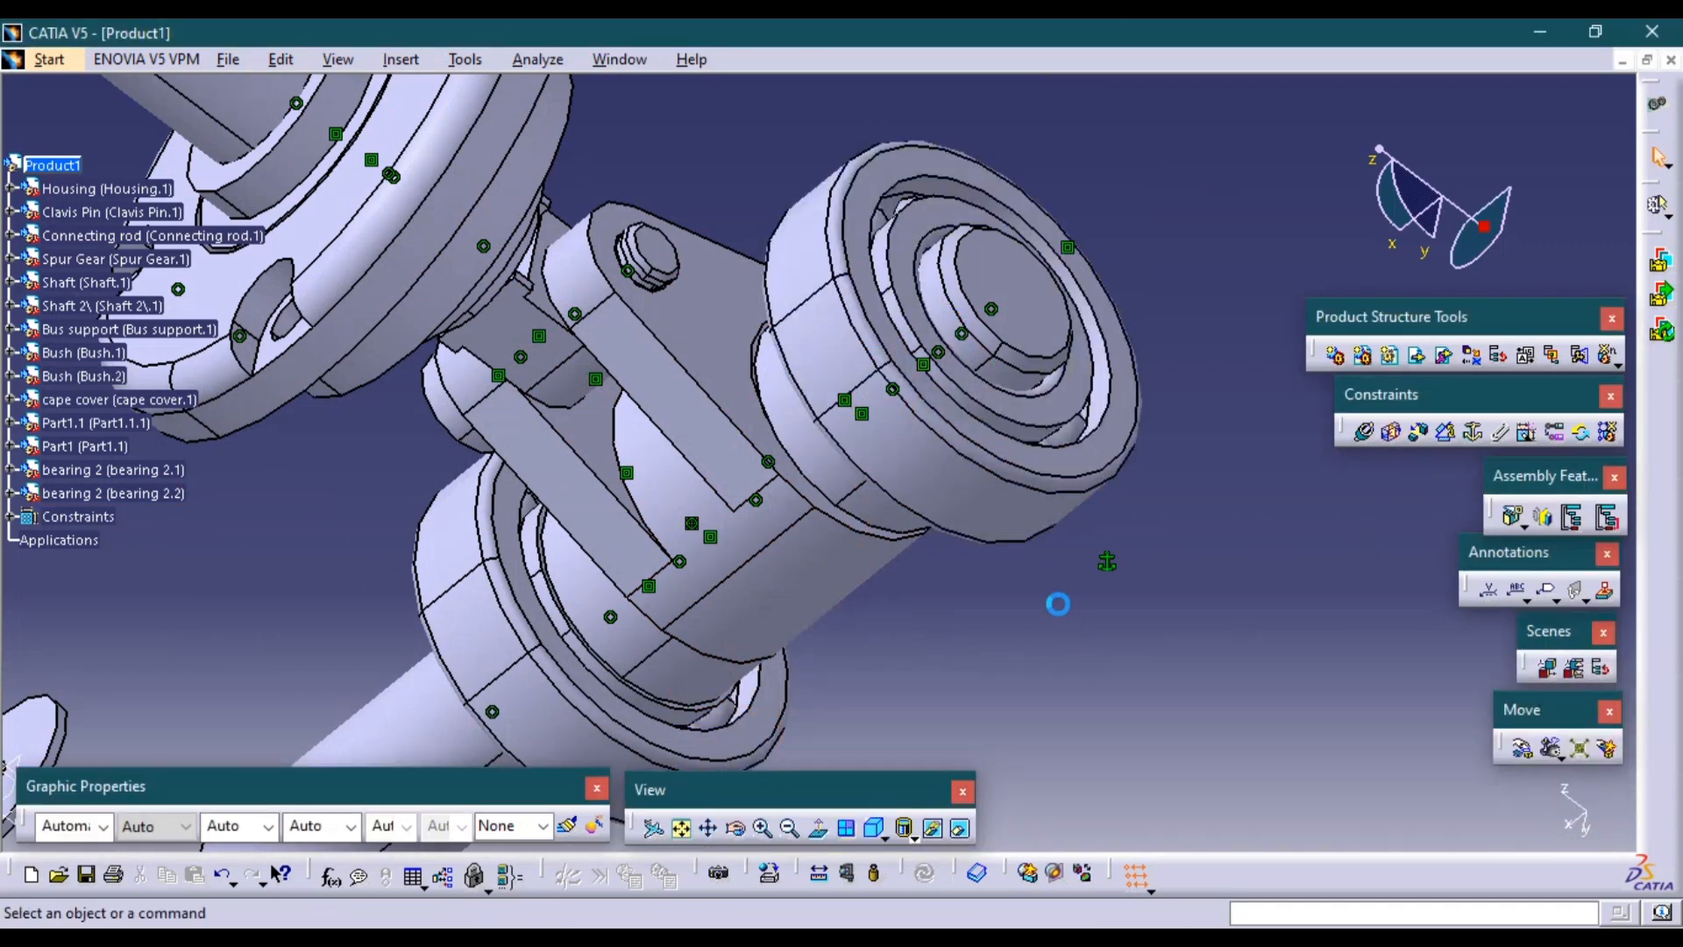
pyautogui.moveTo(964, 565); pyautogui.dragTo(1101, 517, button='middle')
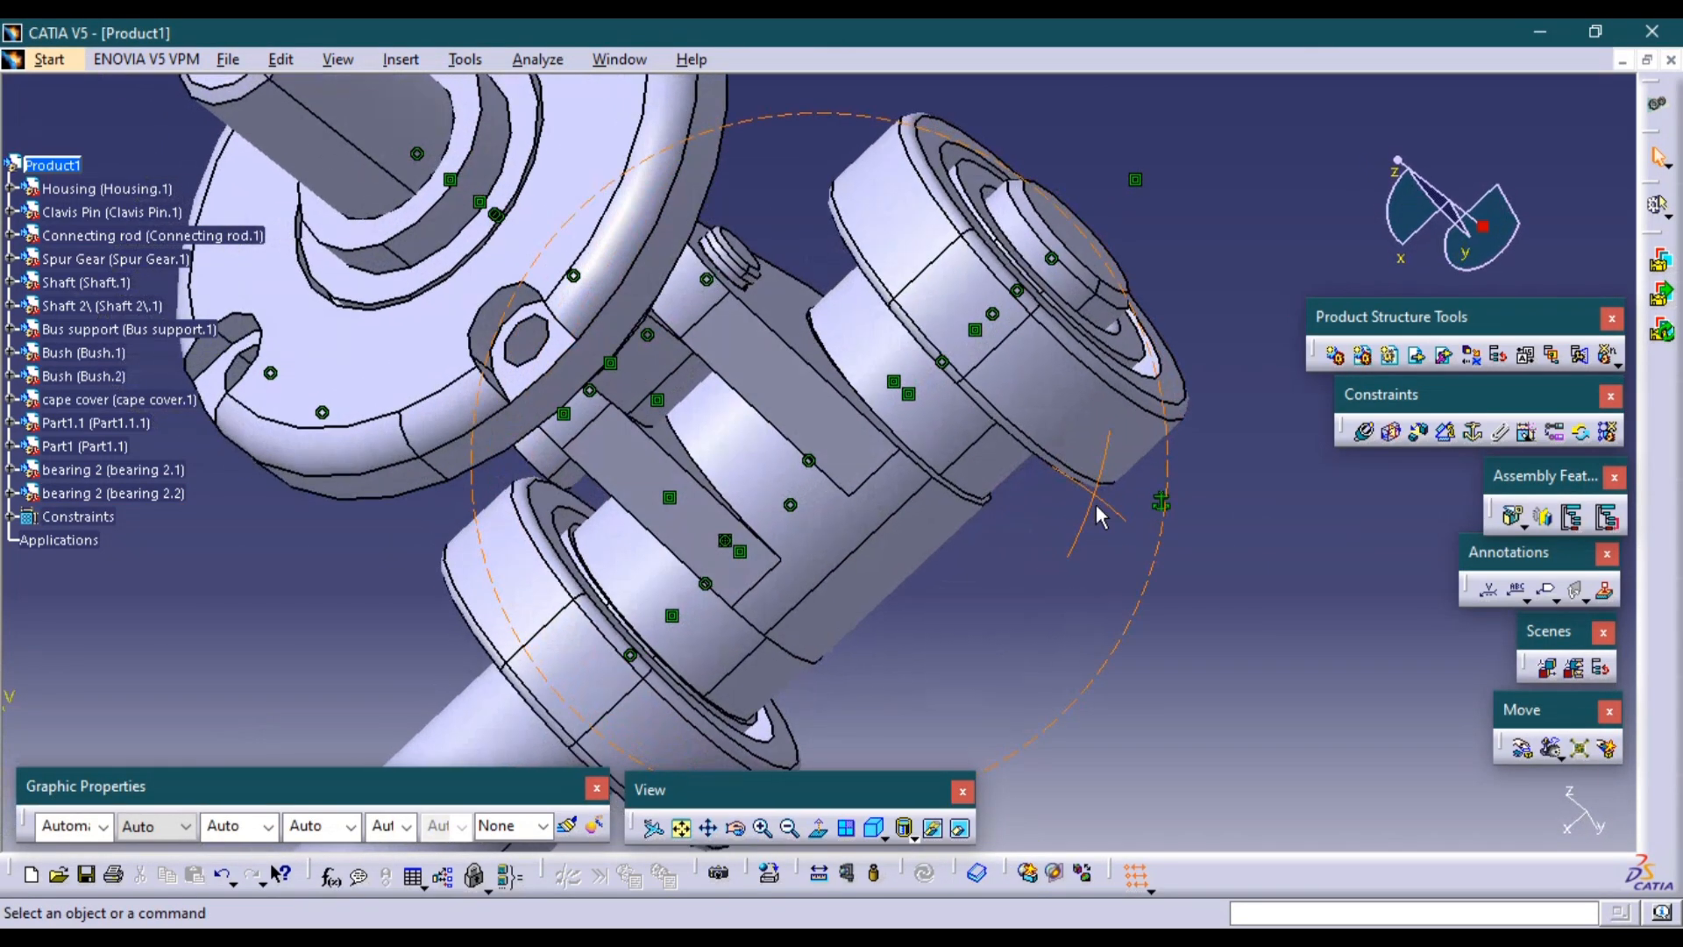
# Bring the hidden housing and rear cap back into the visible space and return to the assembly's visible space.
pyautogui.click(874, 828)
pyautogui.click(959, 829)
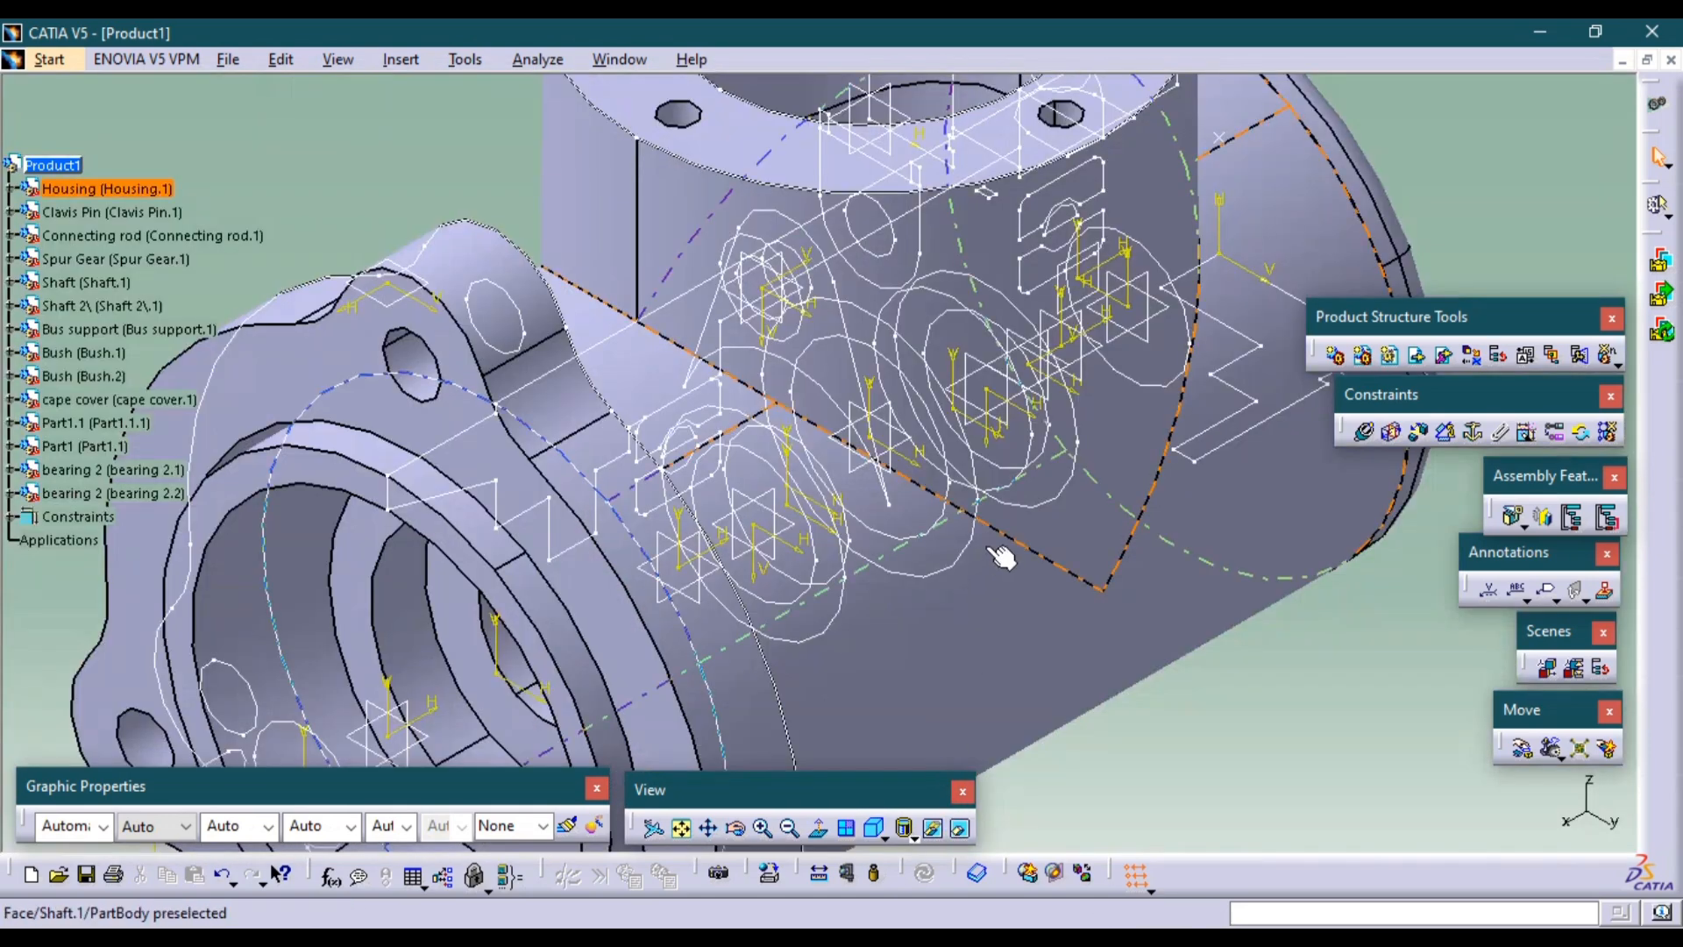
pyautogui.click(1091, 647)
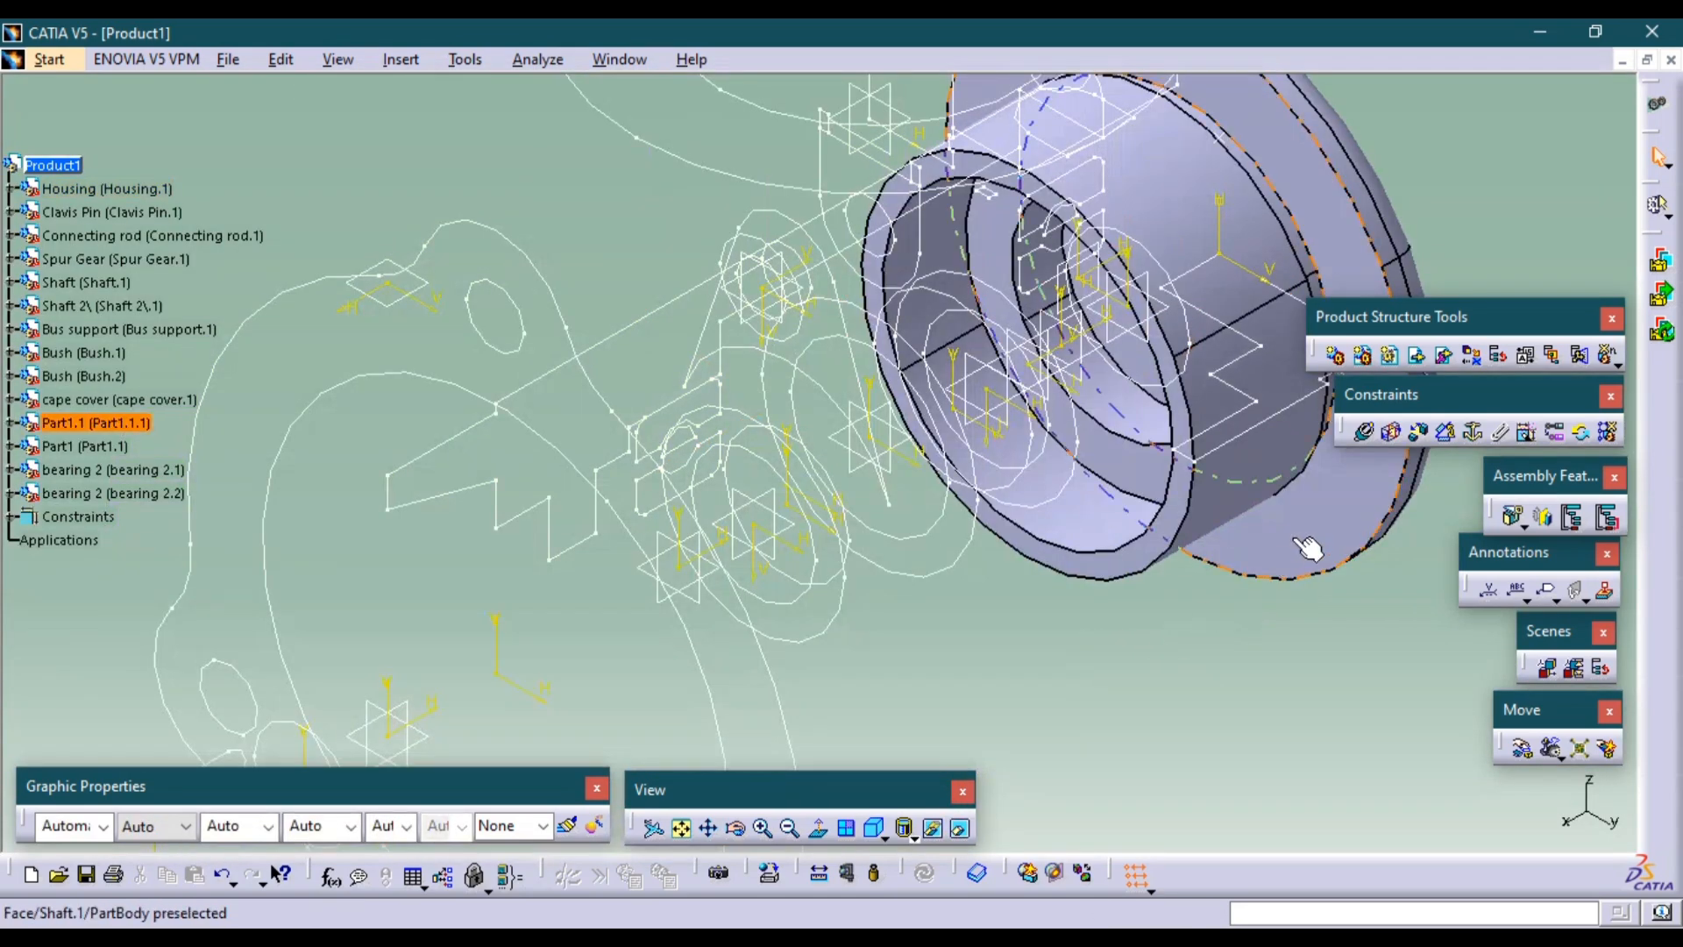
pyautogui.click(1313, 534)
pyautogui.click(962, 828)
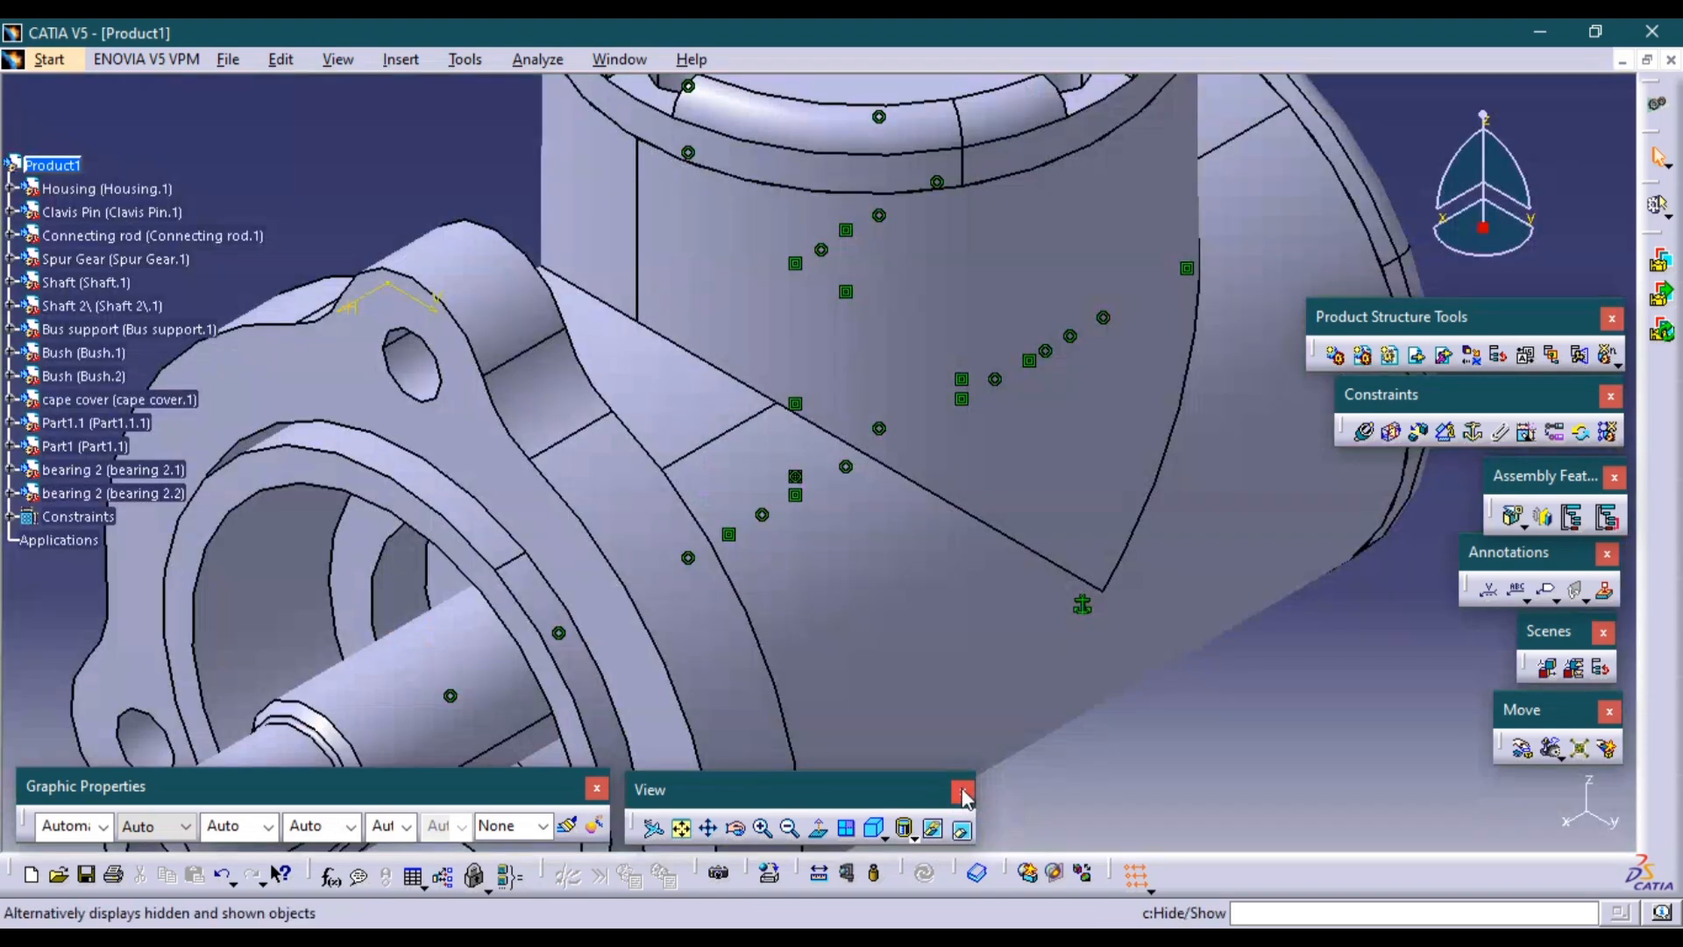
pyautogui.moveTo(1008, 604); pyautogui.dragTo(1043, 635, button='middle')
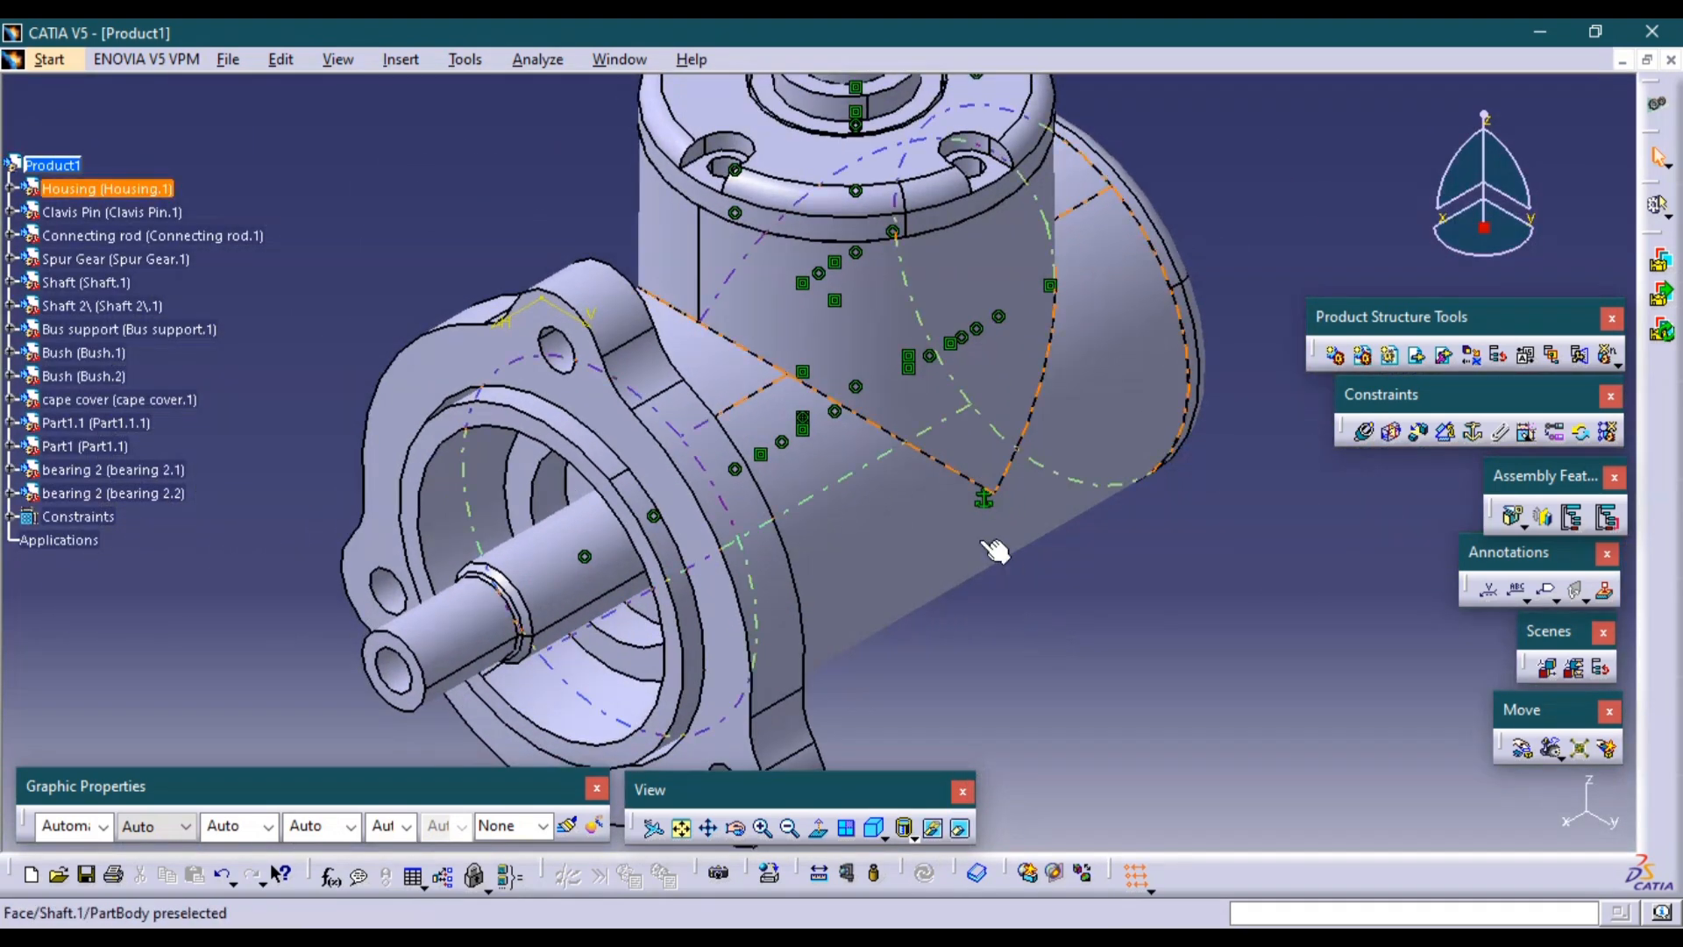
# Make the housing see-through by setting its graphic transparency to 244.
pyautogui.rightClick(109, 189)
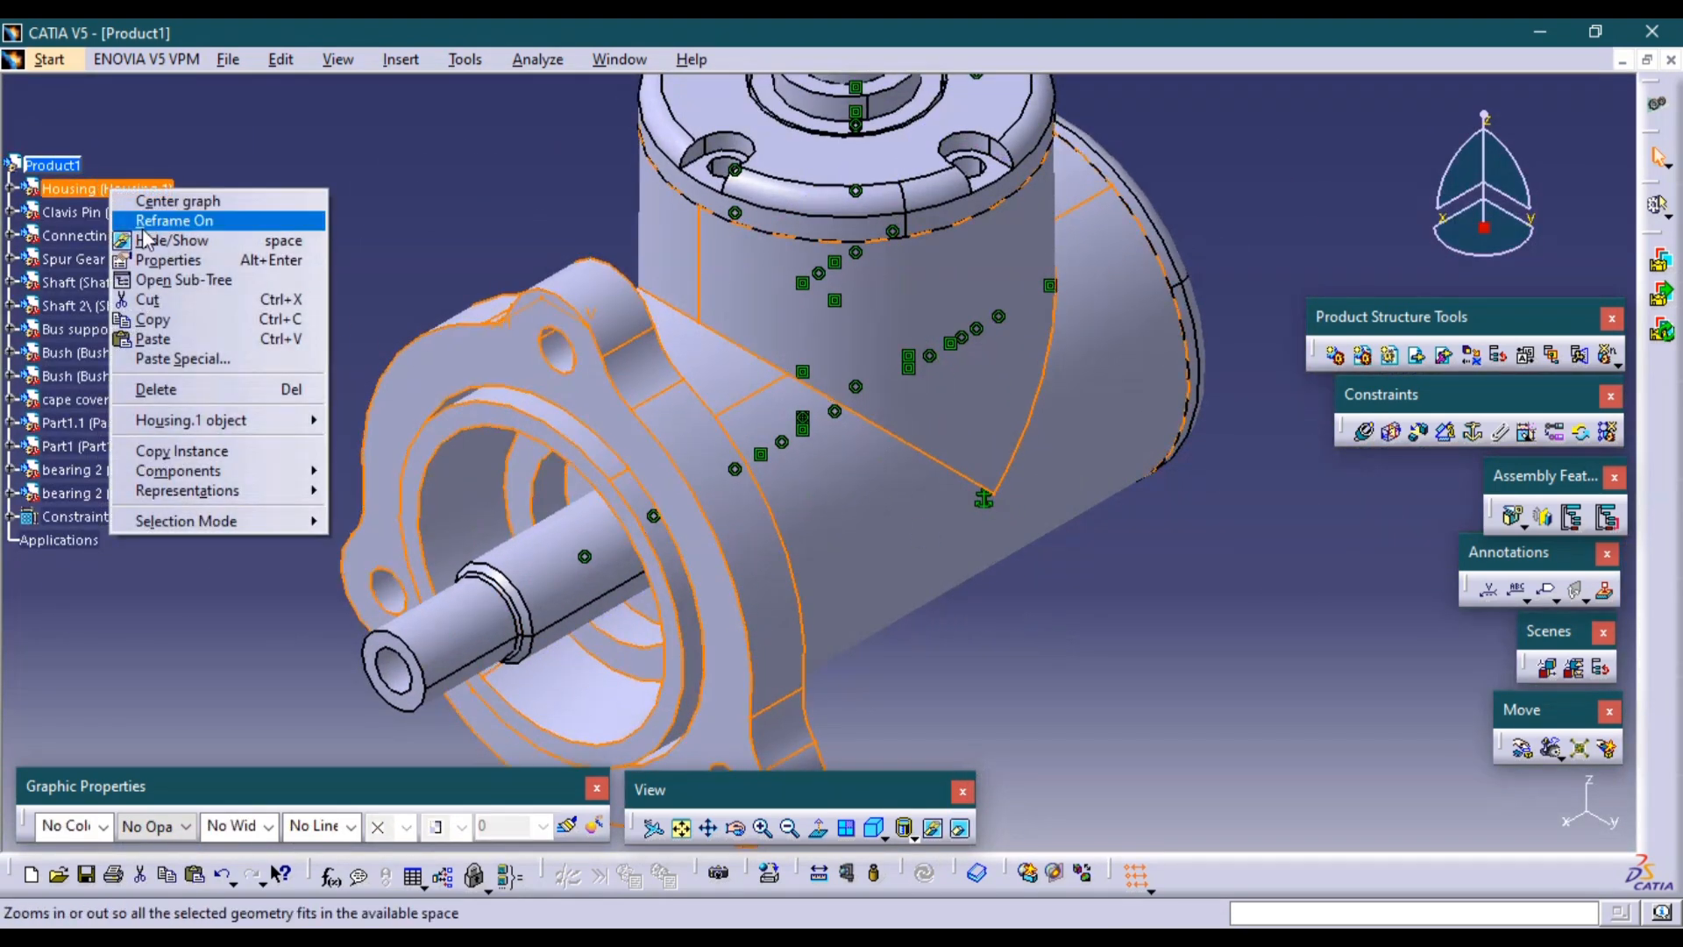
pyautogui.click(232, 263)
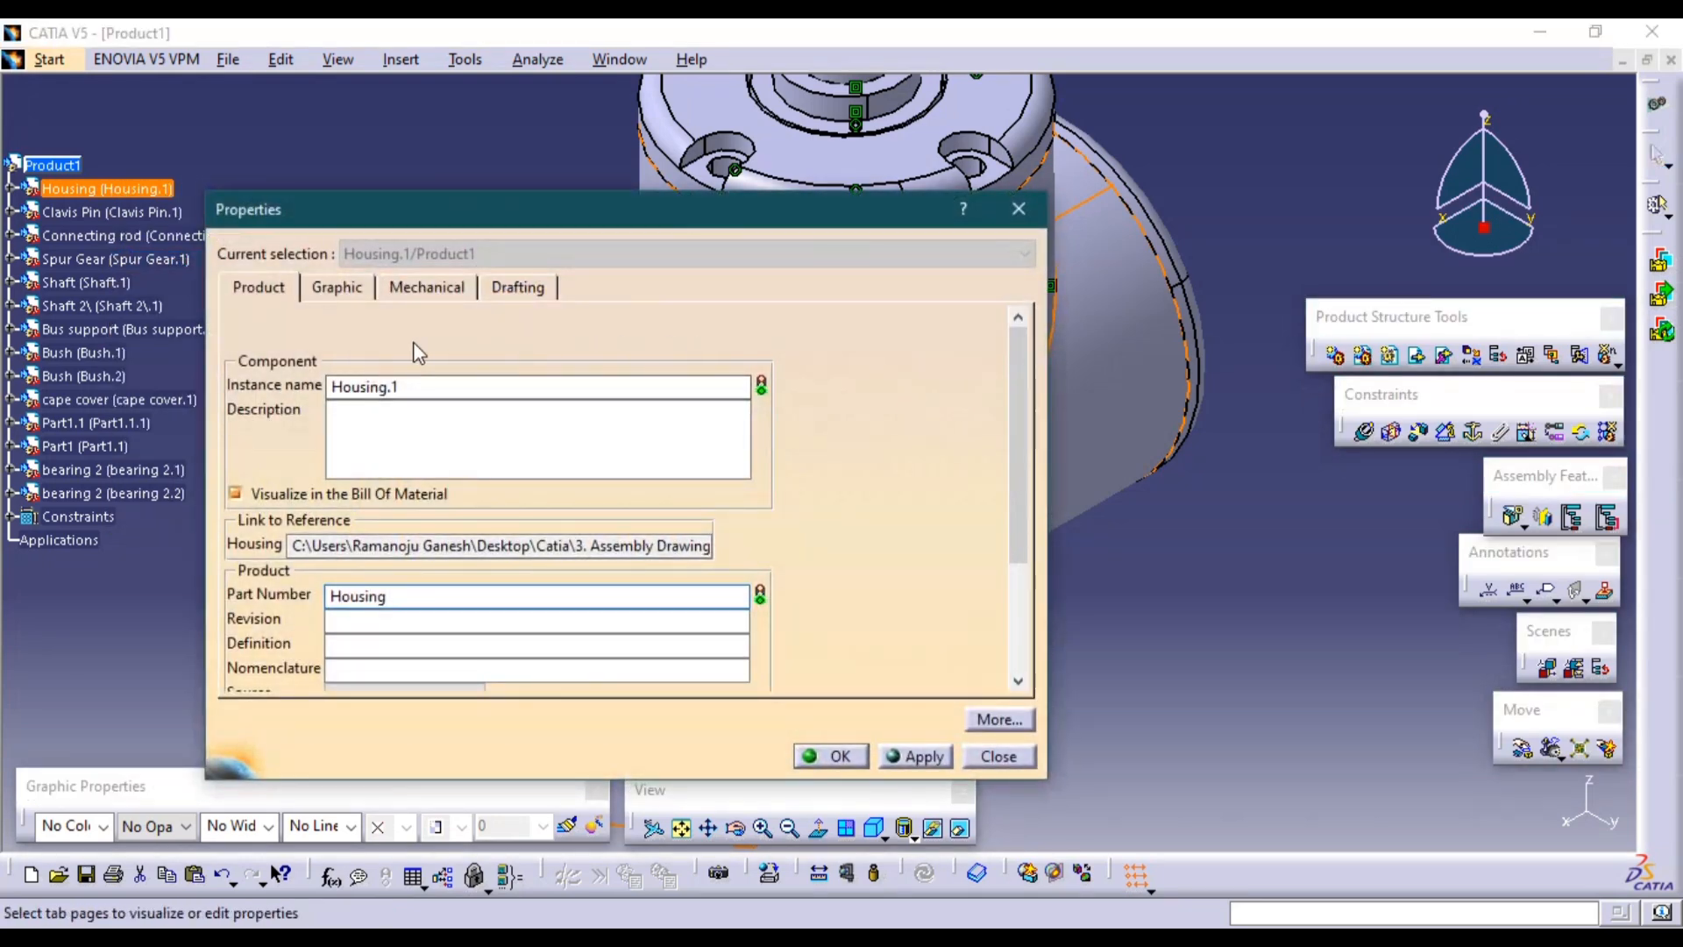
pyautogui.click(335, 286)
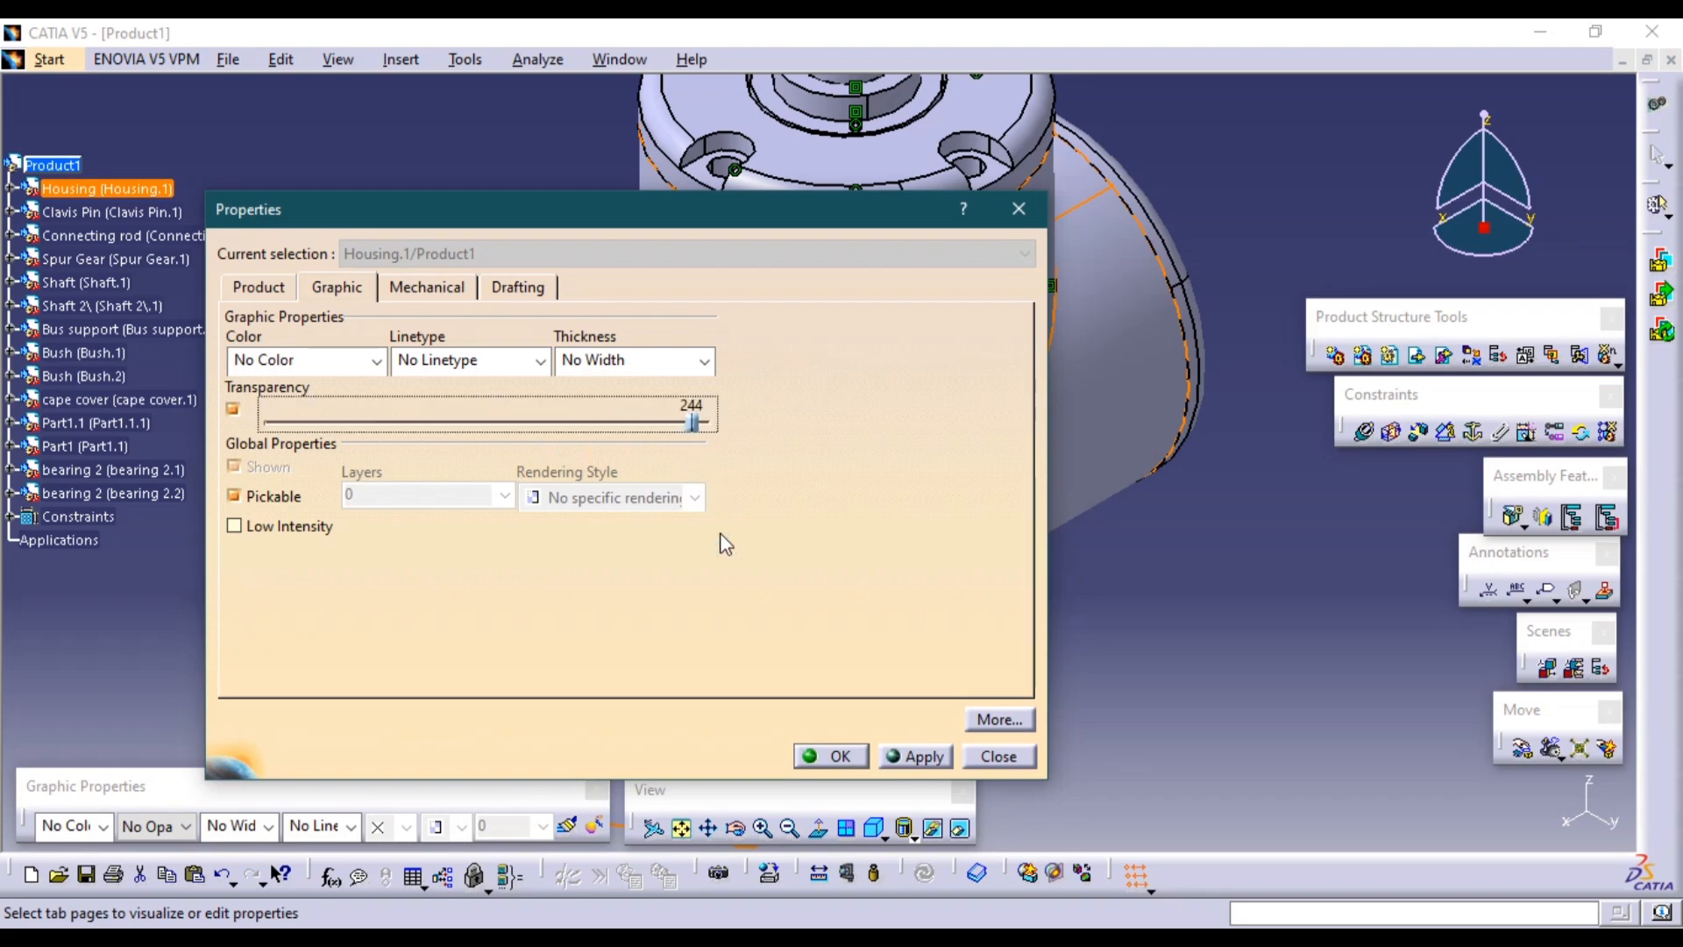
pyautogui.click(828, 756)
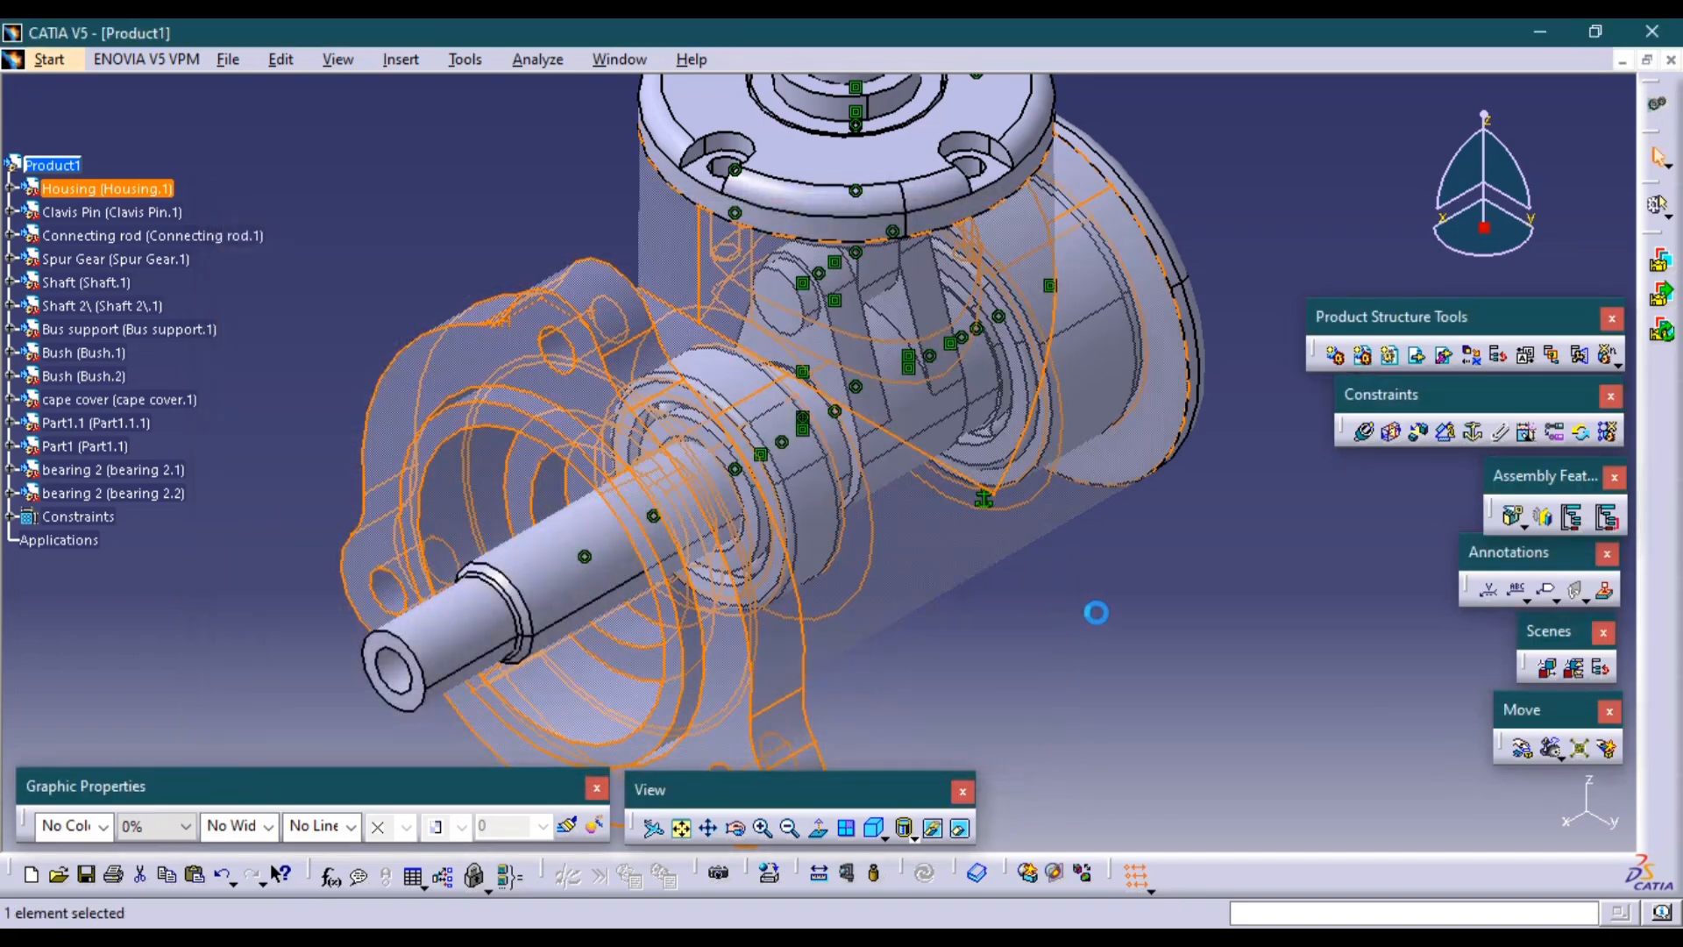
pyautogui.moveTo(1022, 522); pyautogui.dragTo(751, 477, button='middle')
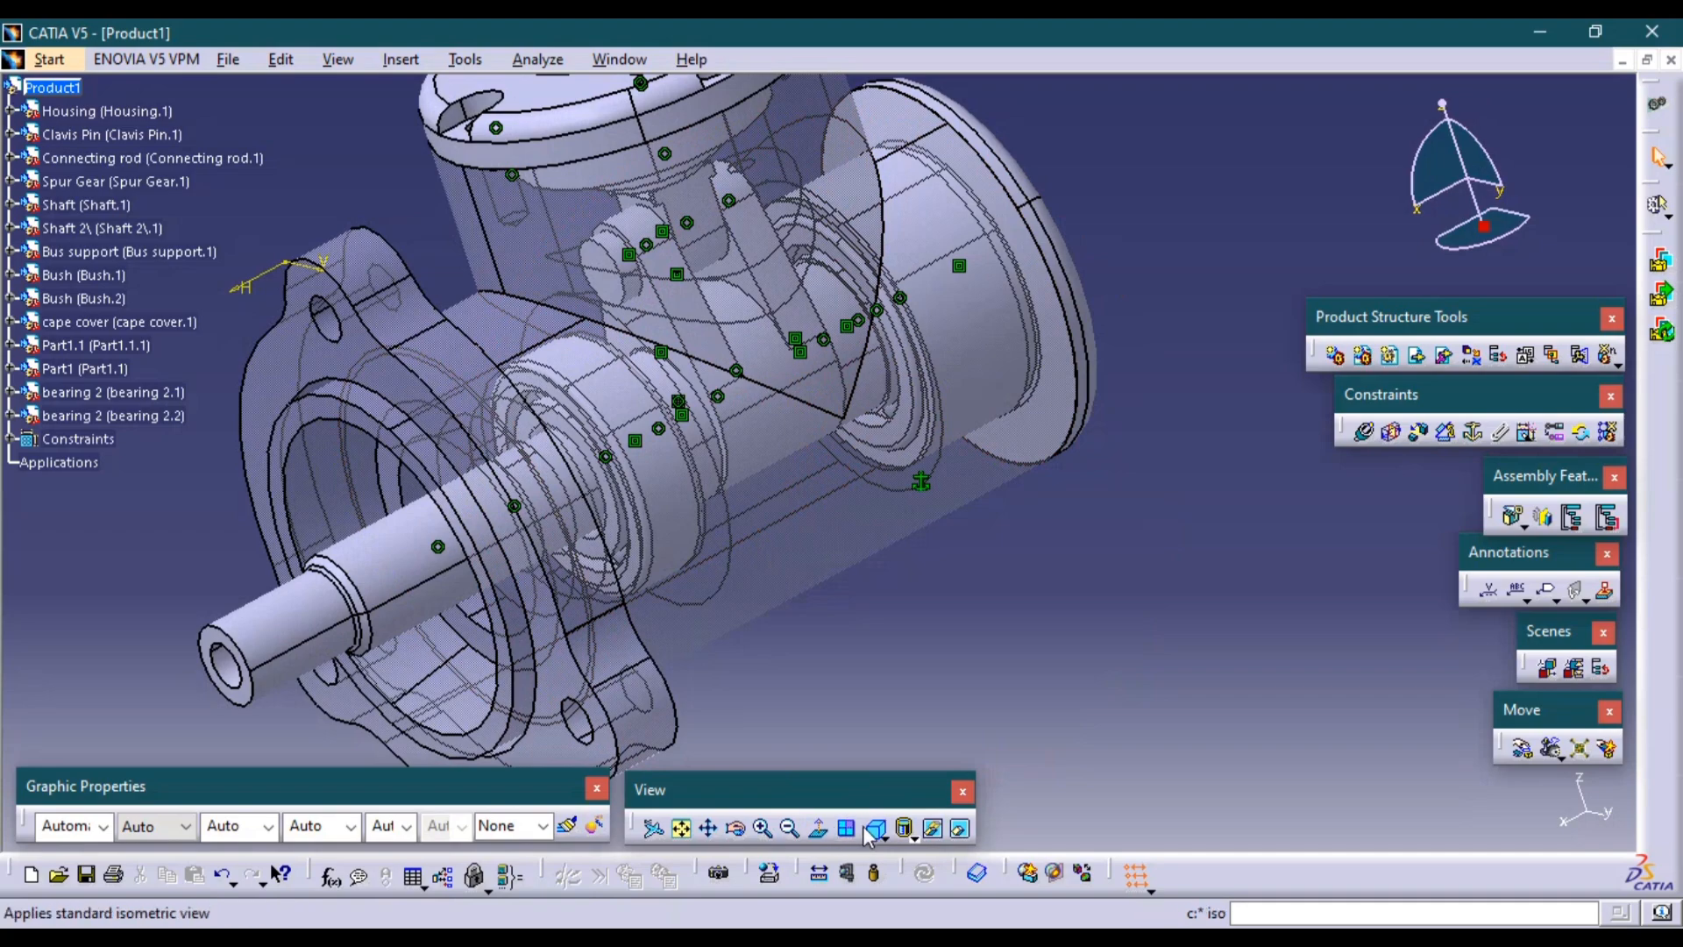
pyautogui.moveTo(982, 655); pyautogui.dragTo(1071, 620, button='middle')
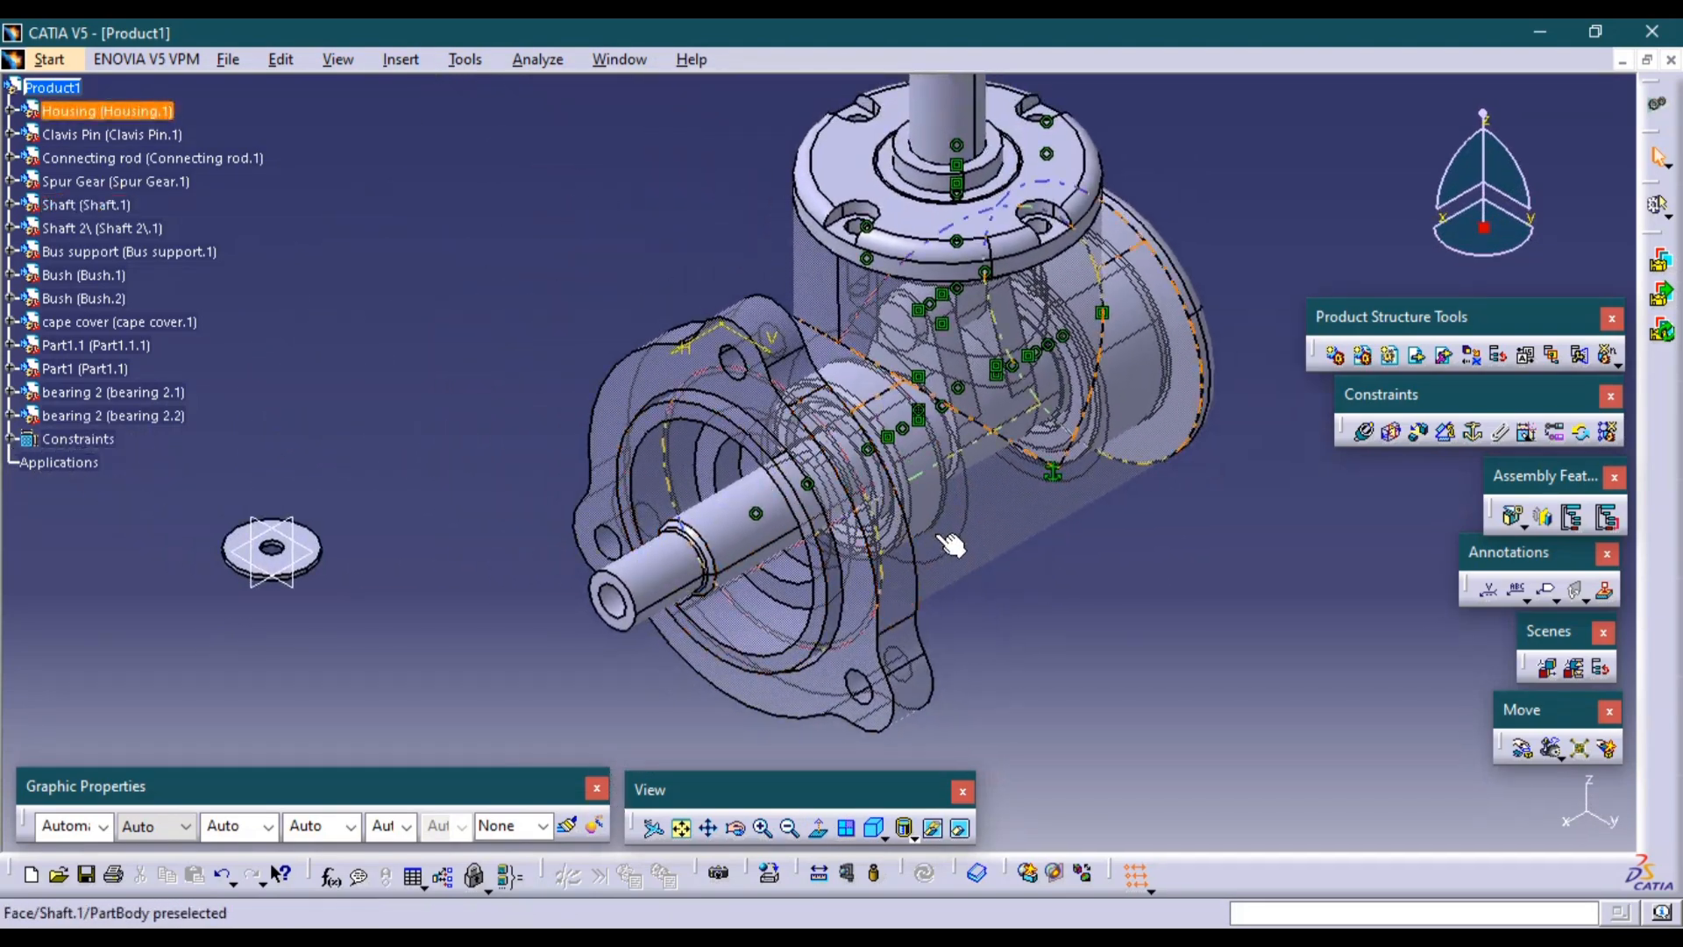
# Check the drawing's parts list, insert the KEY part into Product1 with positioning, and place it beside the horizontal shaft's end.
pyautogui.hotkey('alt', 'Tab')
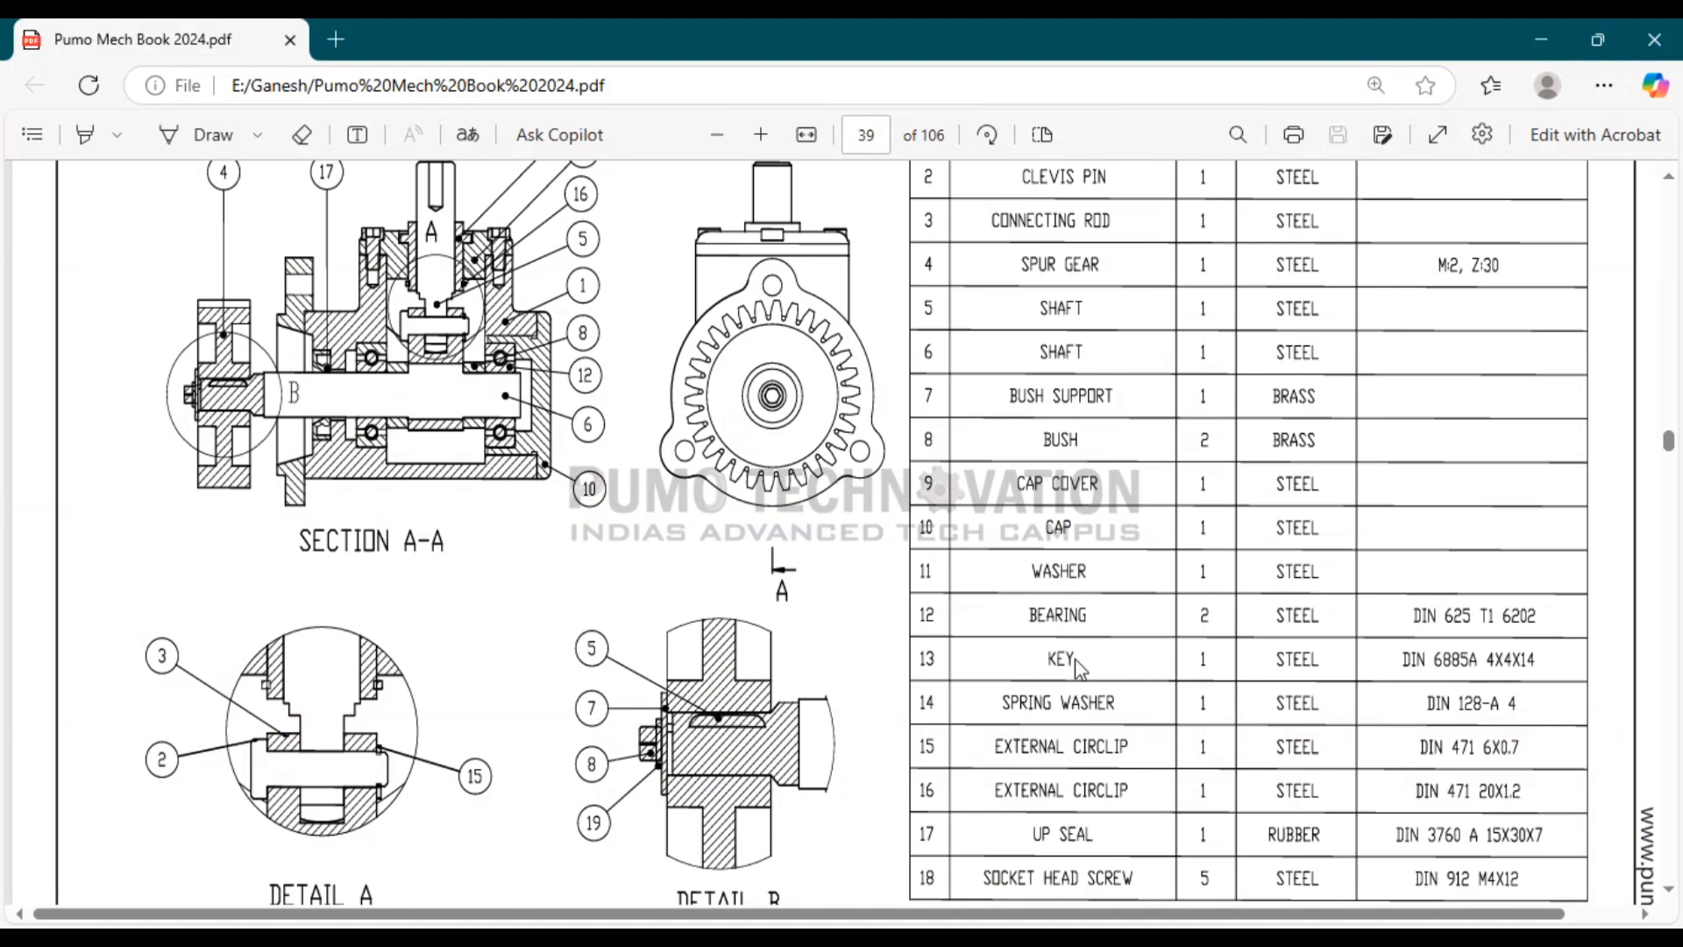
pyautogui.hotkey('alt', 'Tab')
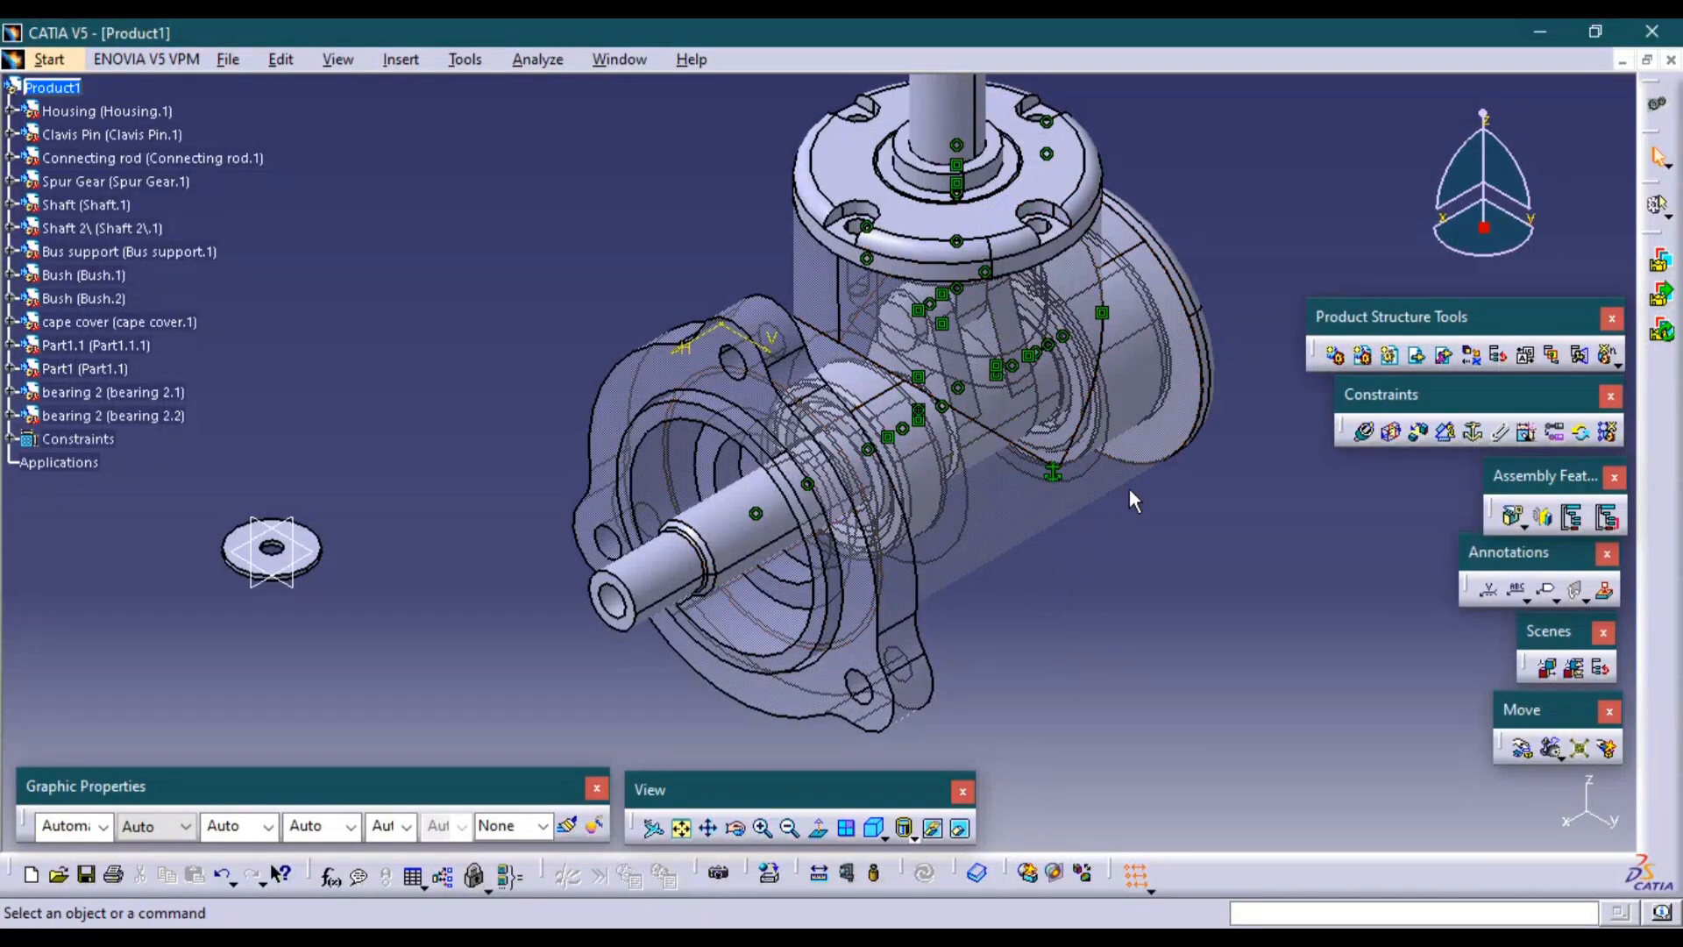
pyautogui.click(1441, 359)
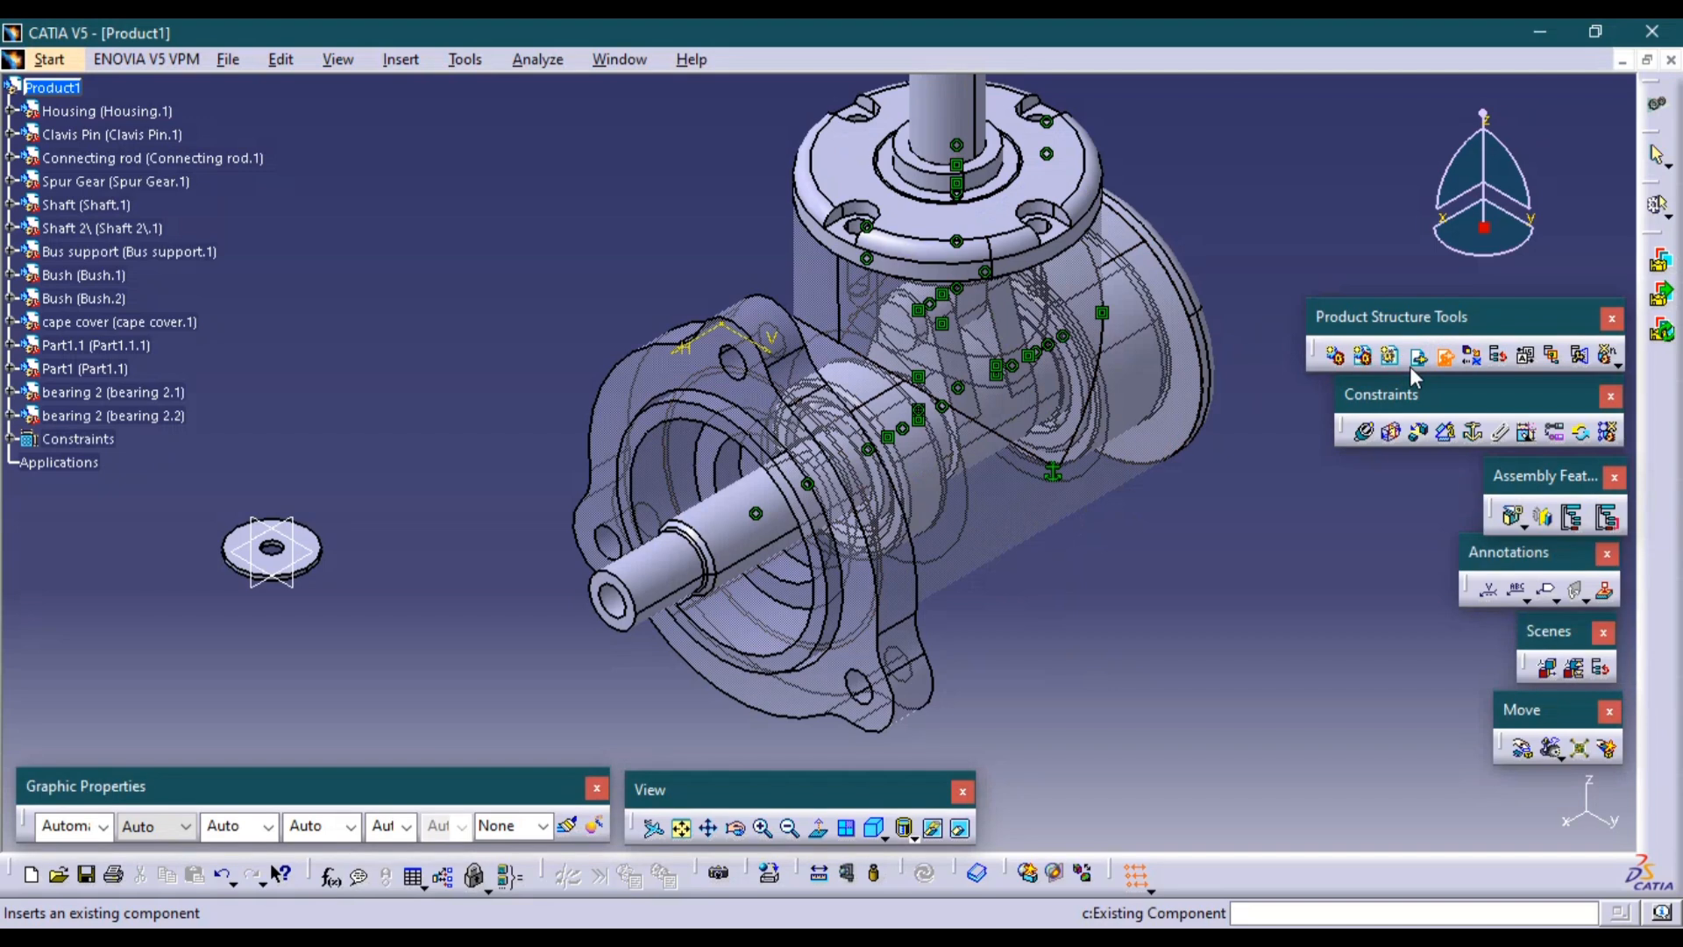
pyautogui.click(65, 89)
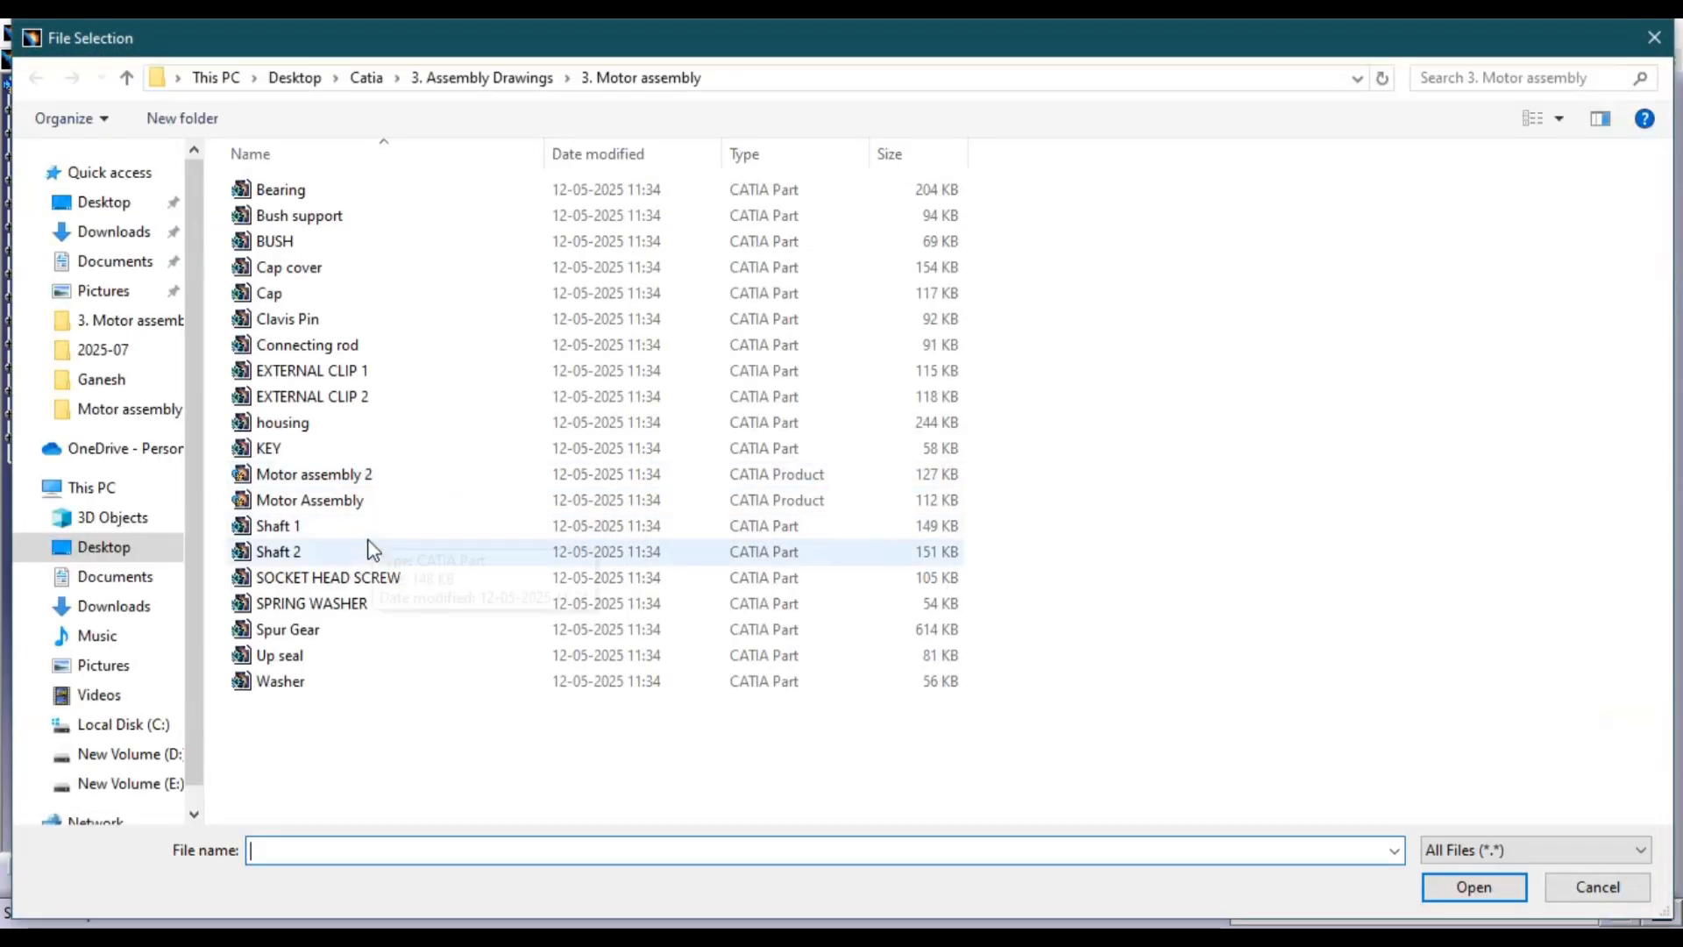
pyautogui.doubleClick(343, 451)
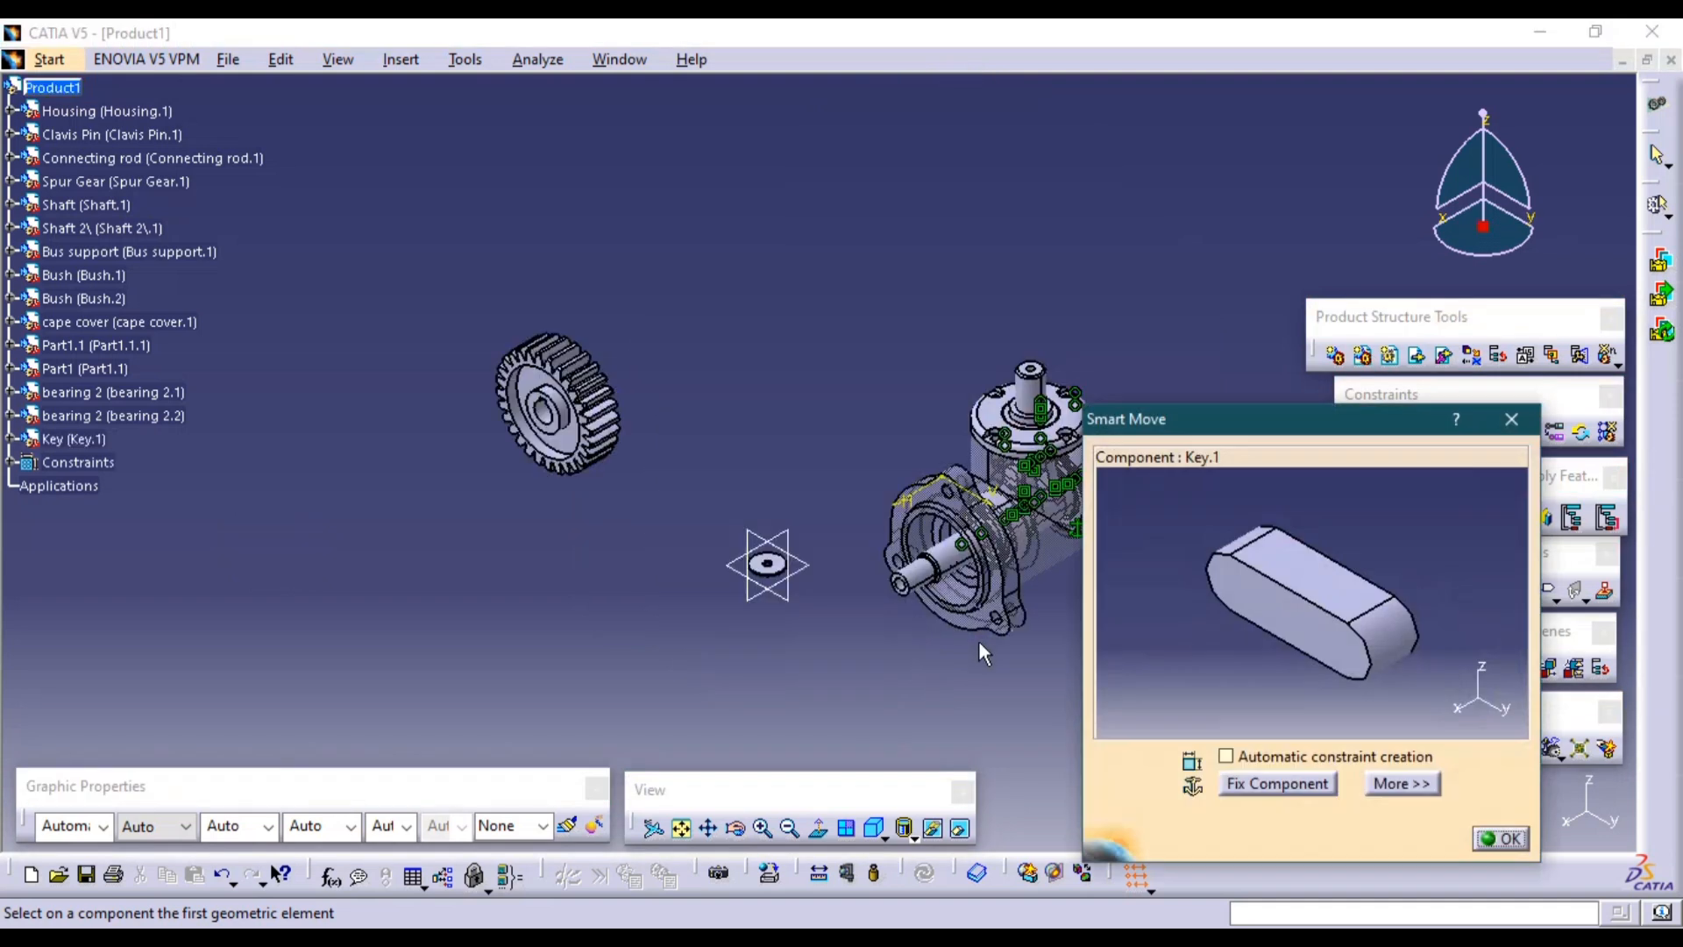
pyautogui.moveTo(1354, 613); pyautogui.dragTo(935, 686)
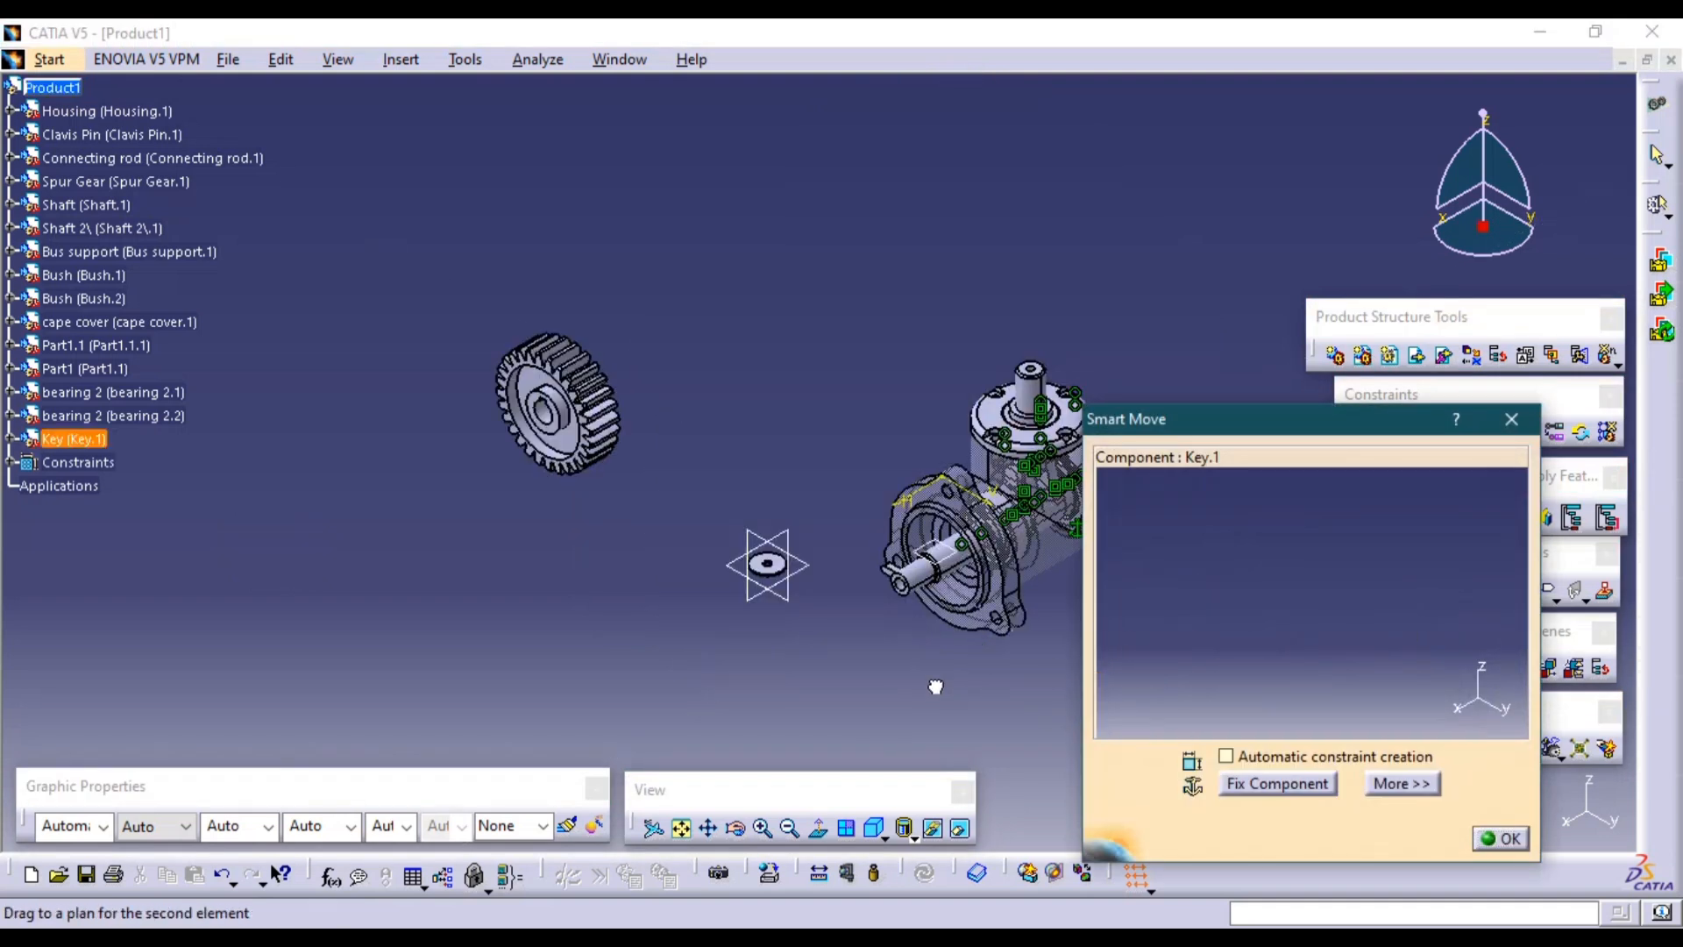
pyautogui.moveTo(787, 625); pyautogui.dragTo(786, 624)
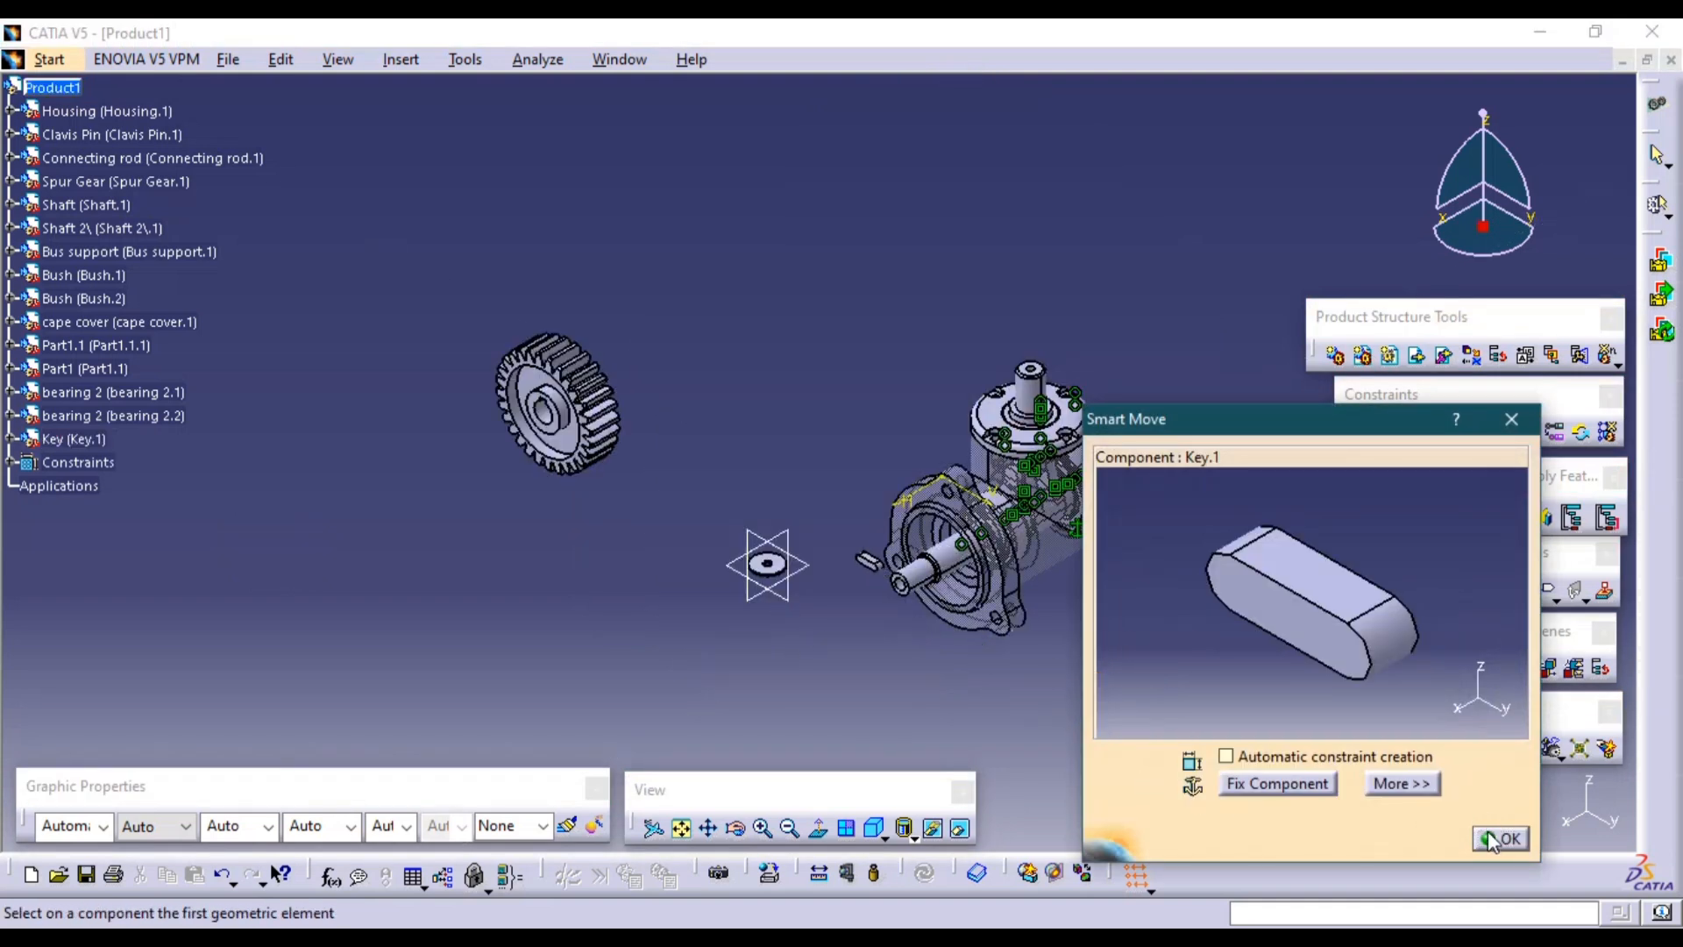
pyautogui.click(1499, 839)
# Check the parts list for the following item, insert the SPRING WASHER part into Product1 with positioning, and place it near the key.
pyautogui.hotkey('alt', 'Tab')
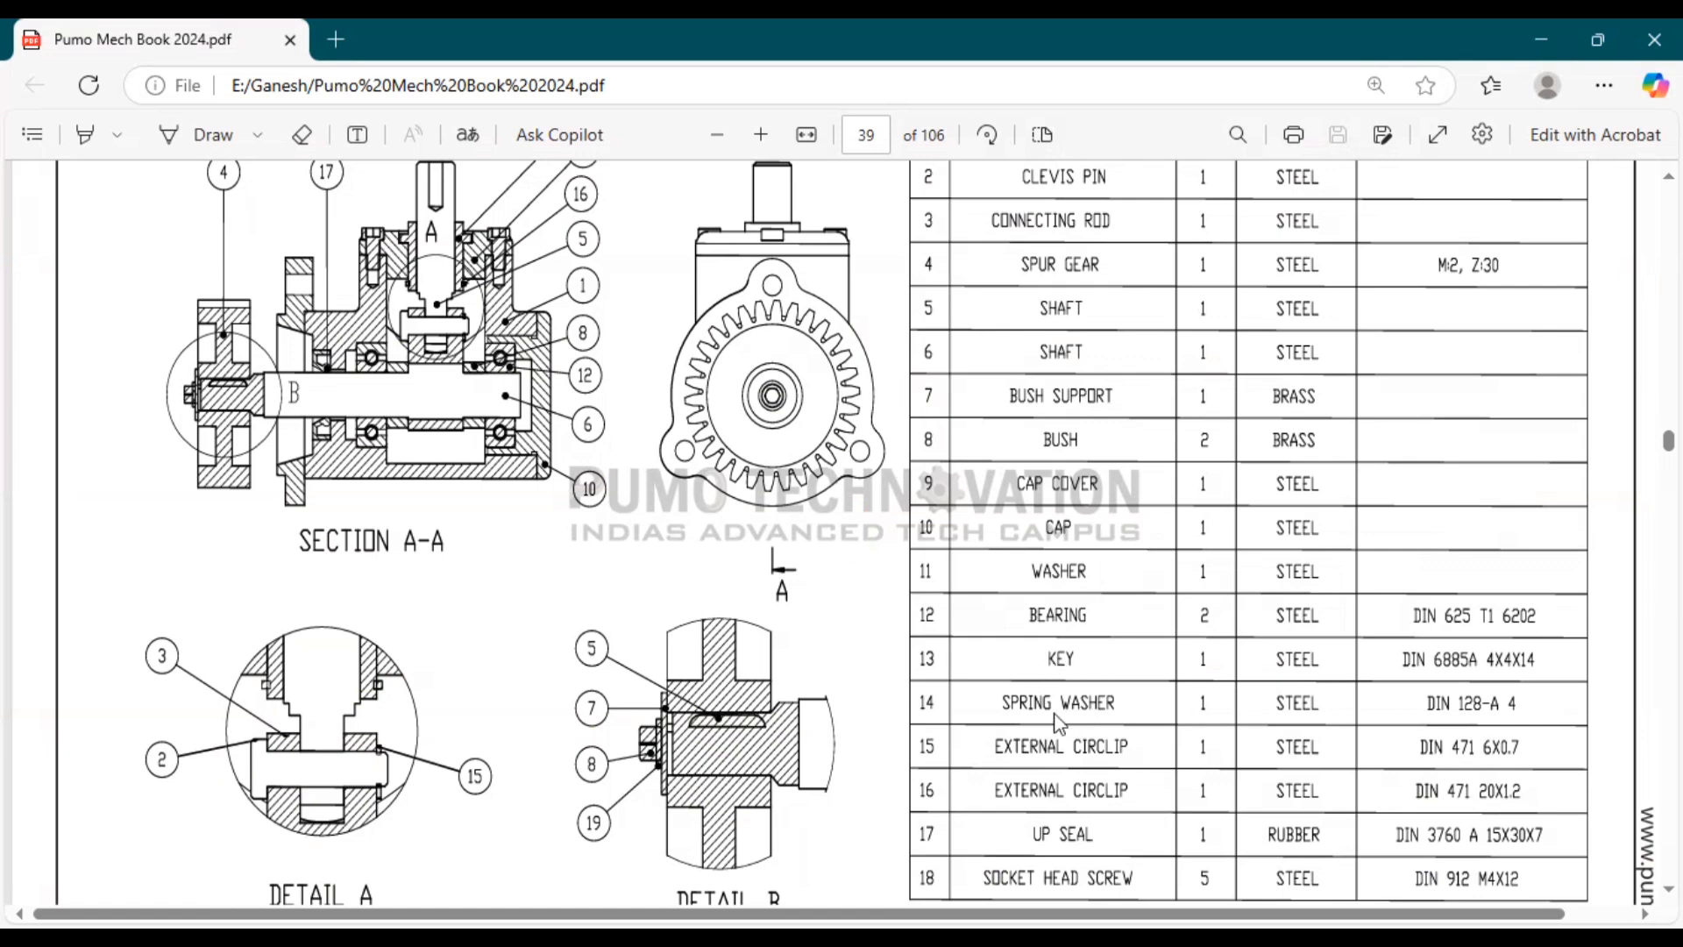
pyautogui.hotkey('alt', 'Tab')
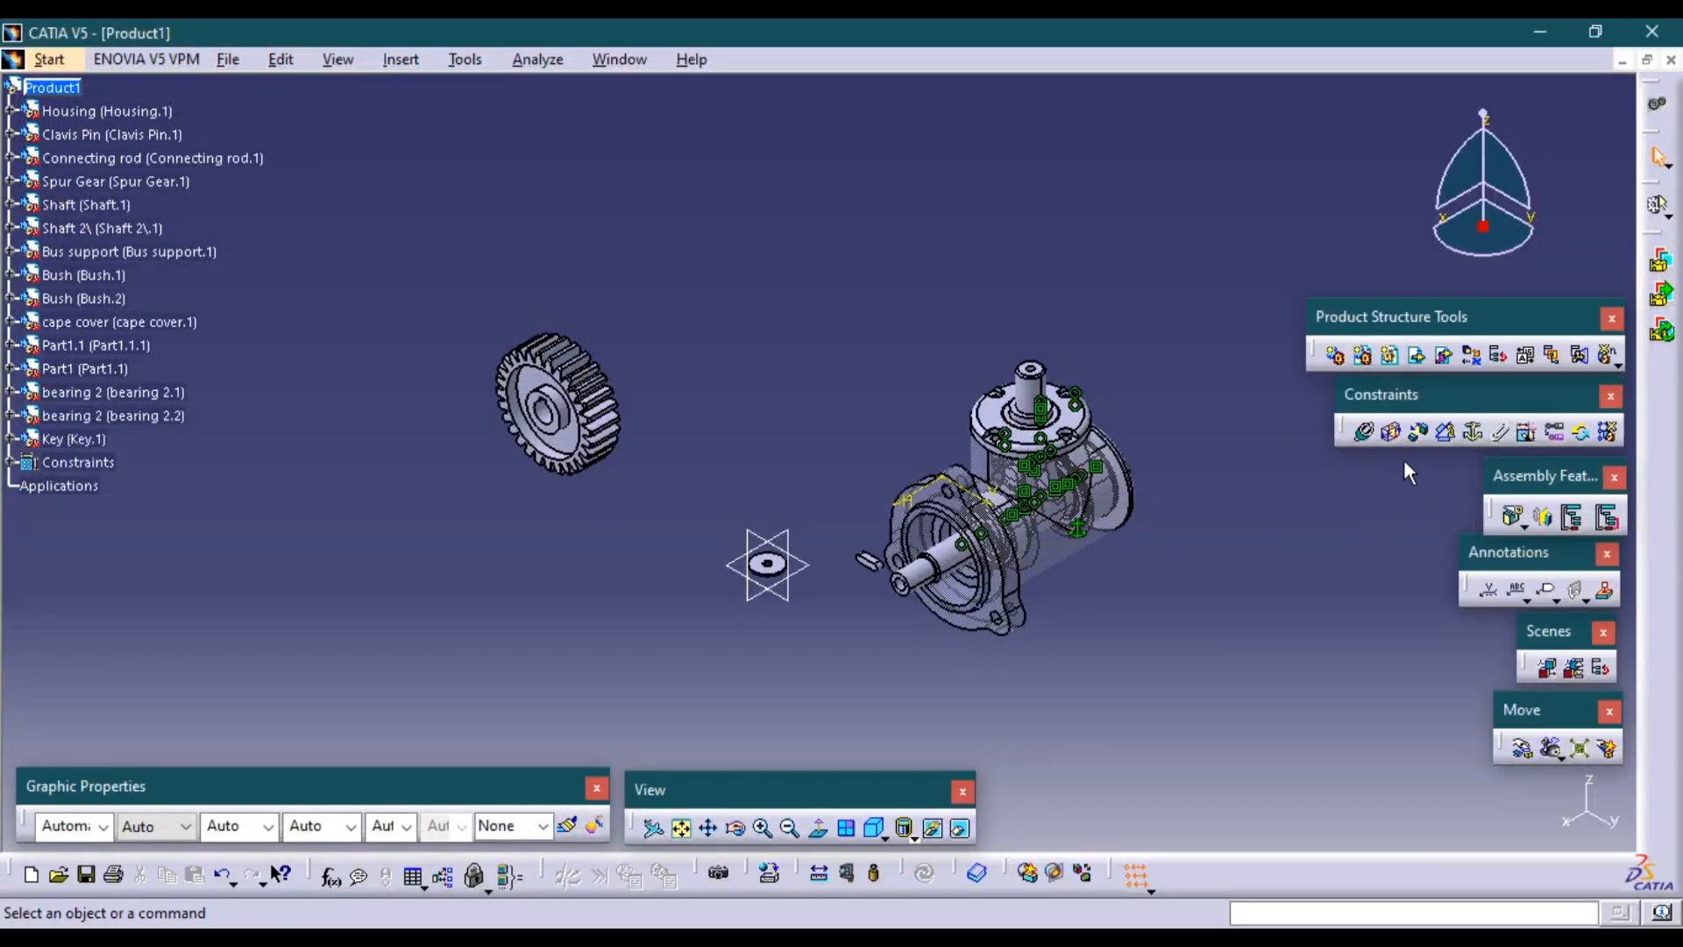
pyautogui.click(1446, 360)
pyautogui.click(45, 87)
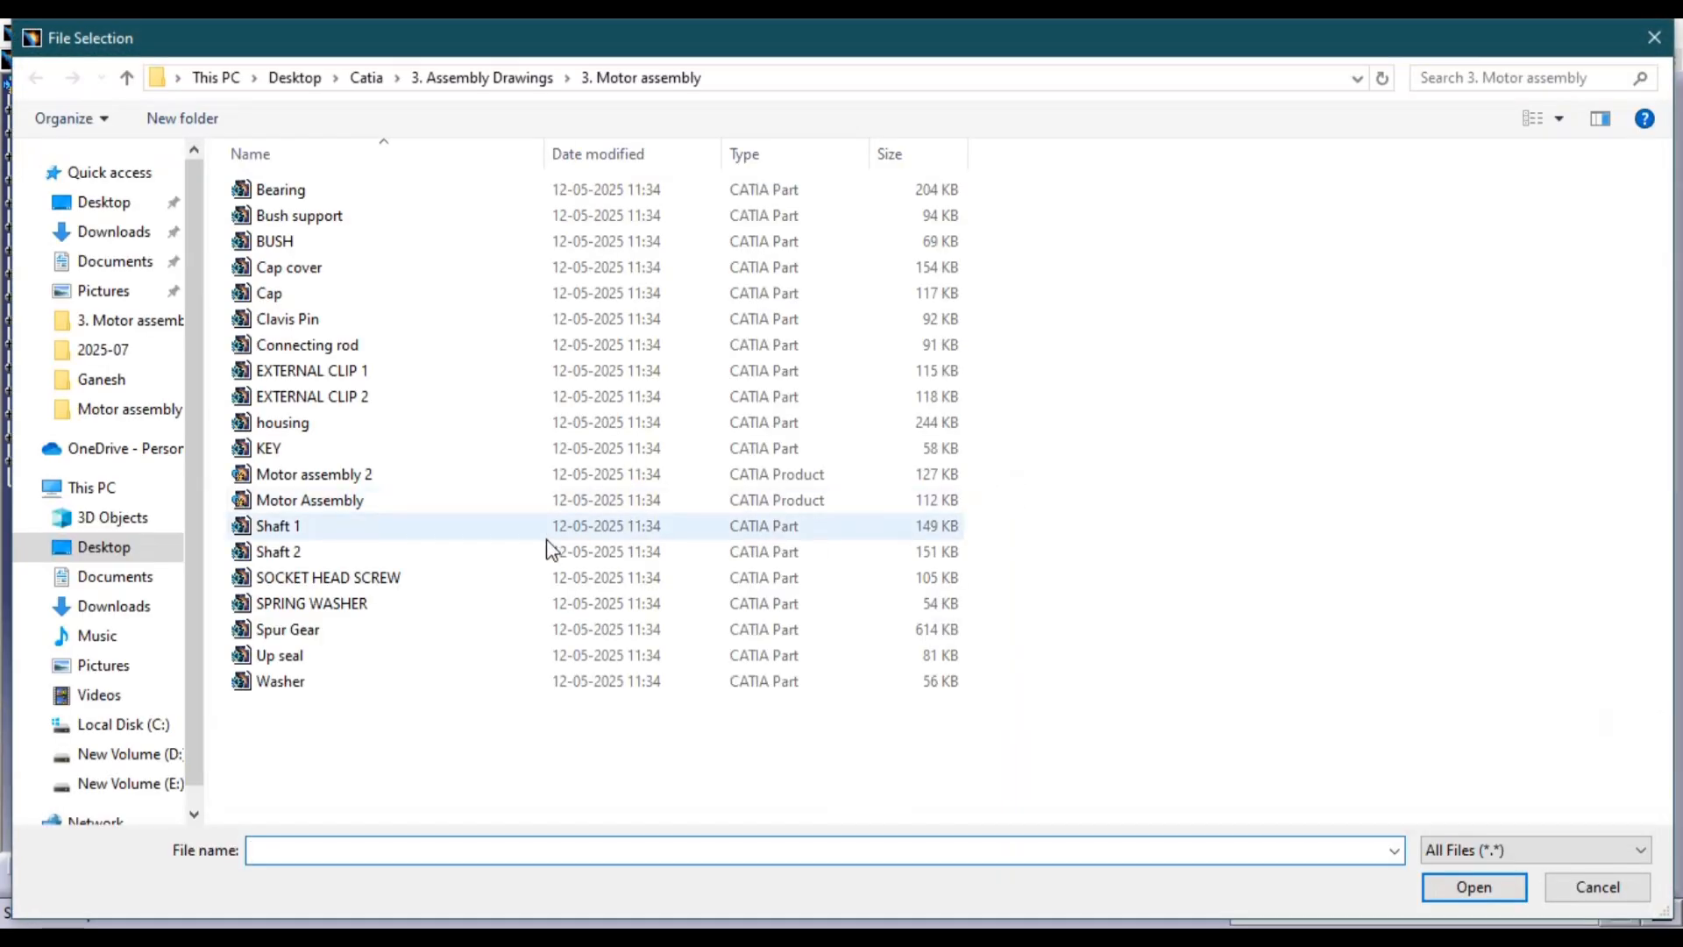
pyautogui.doubleClick(391, 605)
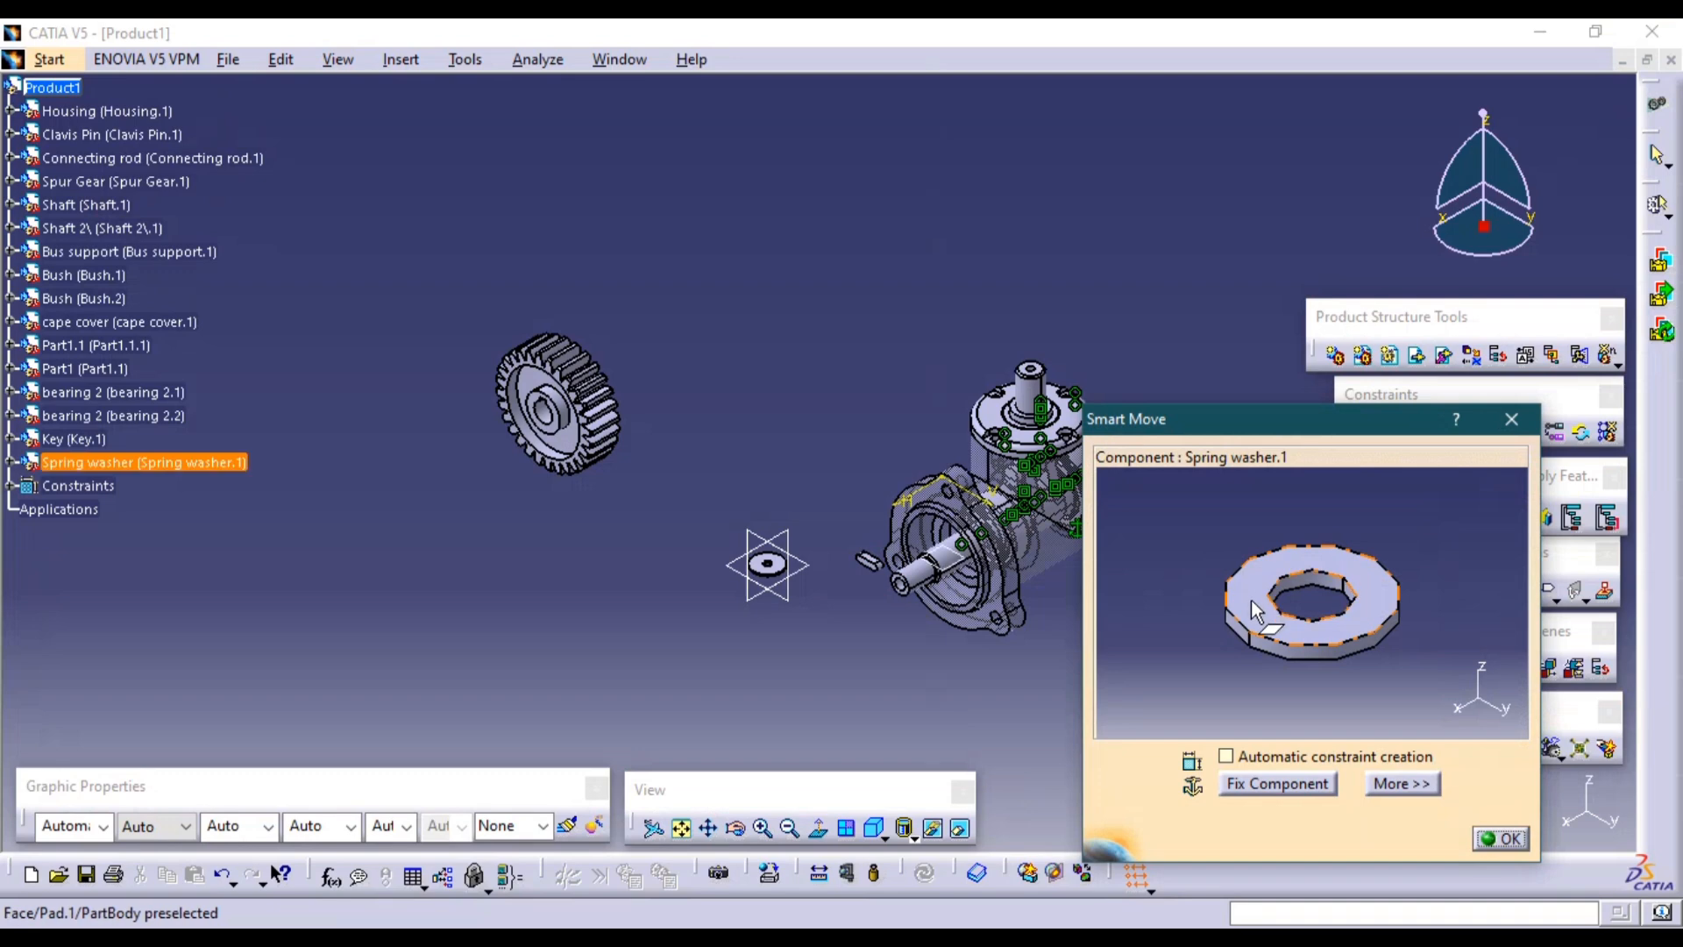
pyautogui.moveTo(1250, 600); pyautogui.dragTo(724, 630)
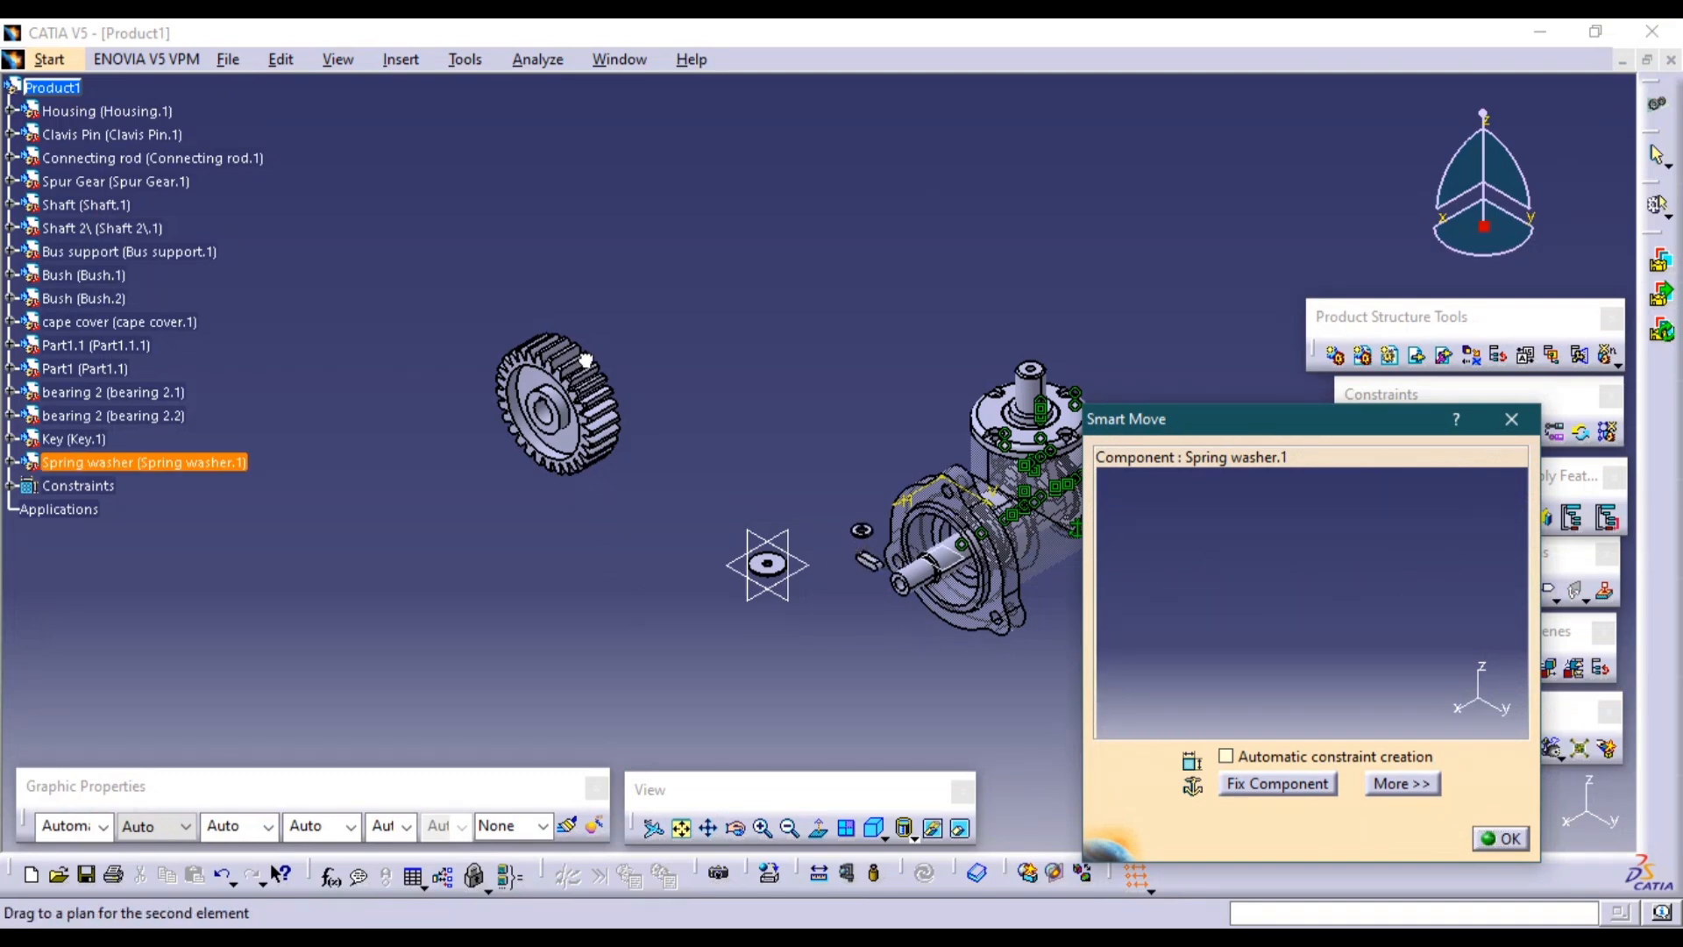
pyautogui.moveTo(586, 360); pyautogui.dragTo(586, 360)
pyautogui.click(1501, 837)
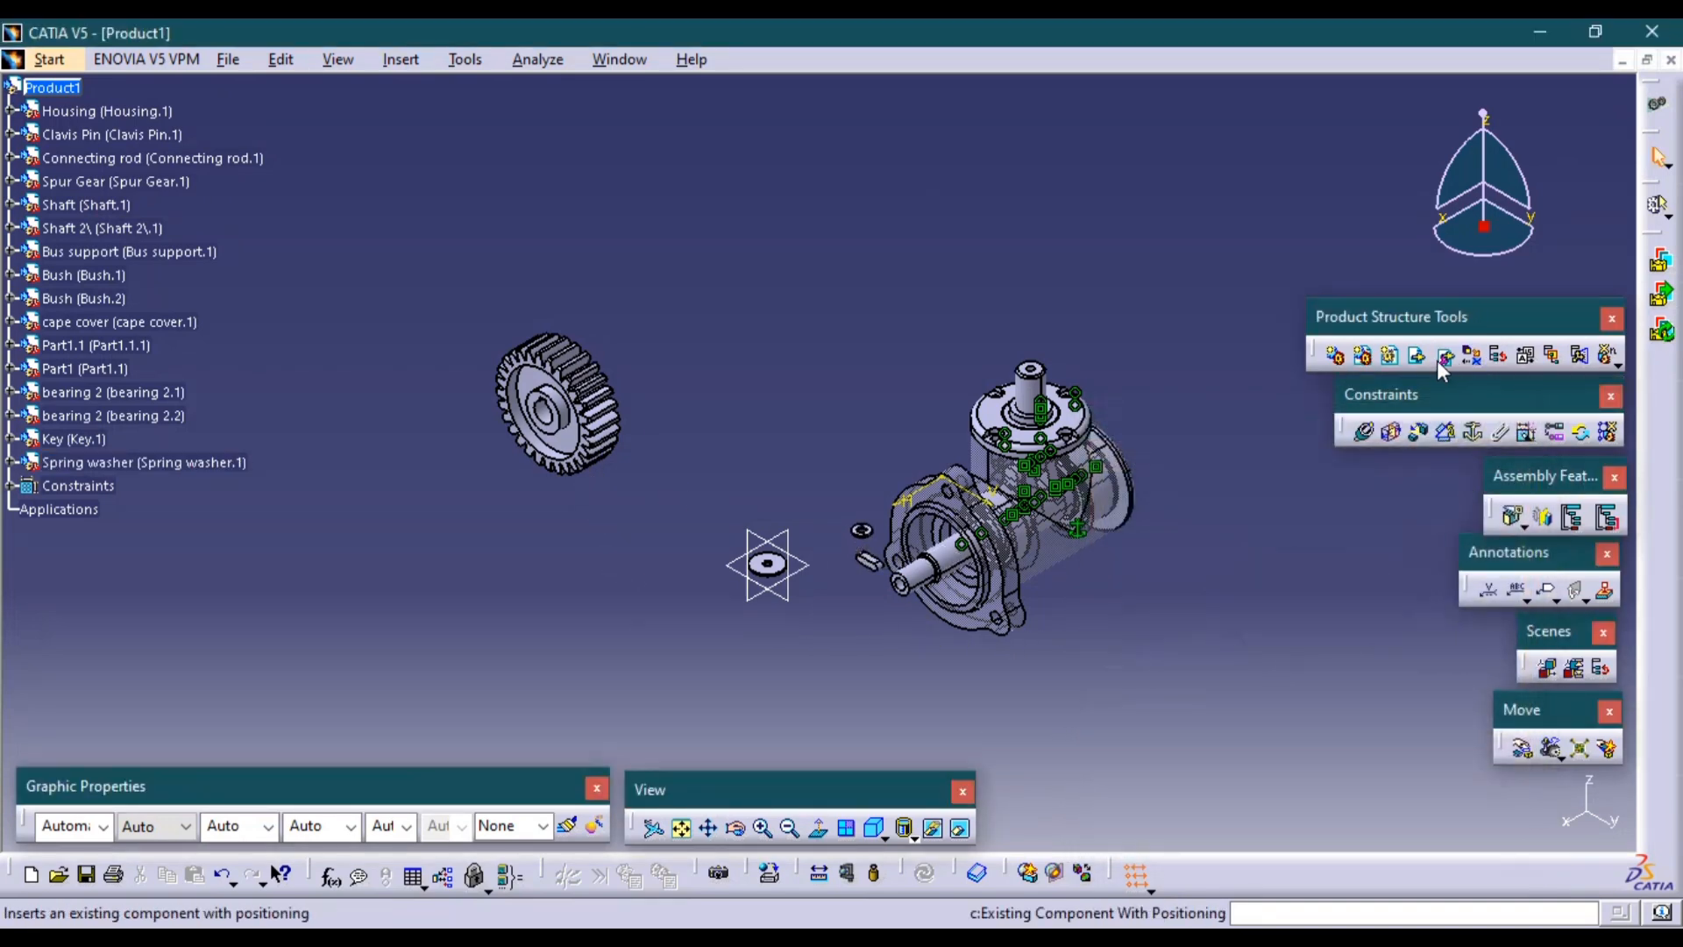
# Check the parts list, insert EXTERNAL CLIP 1 and EXTERNAL CLIP 2 into Product1 with positioning, and resolve the part number conflicts by automatic rename.
pyautogui.hotkey('alt', 'Tab')
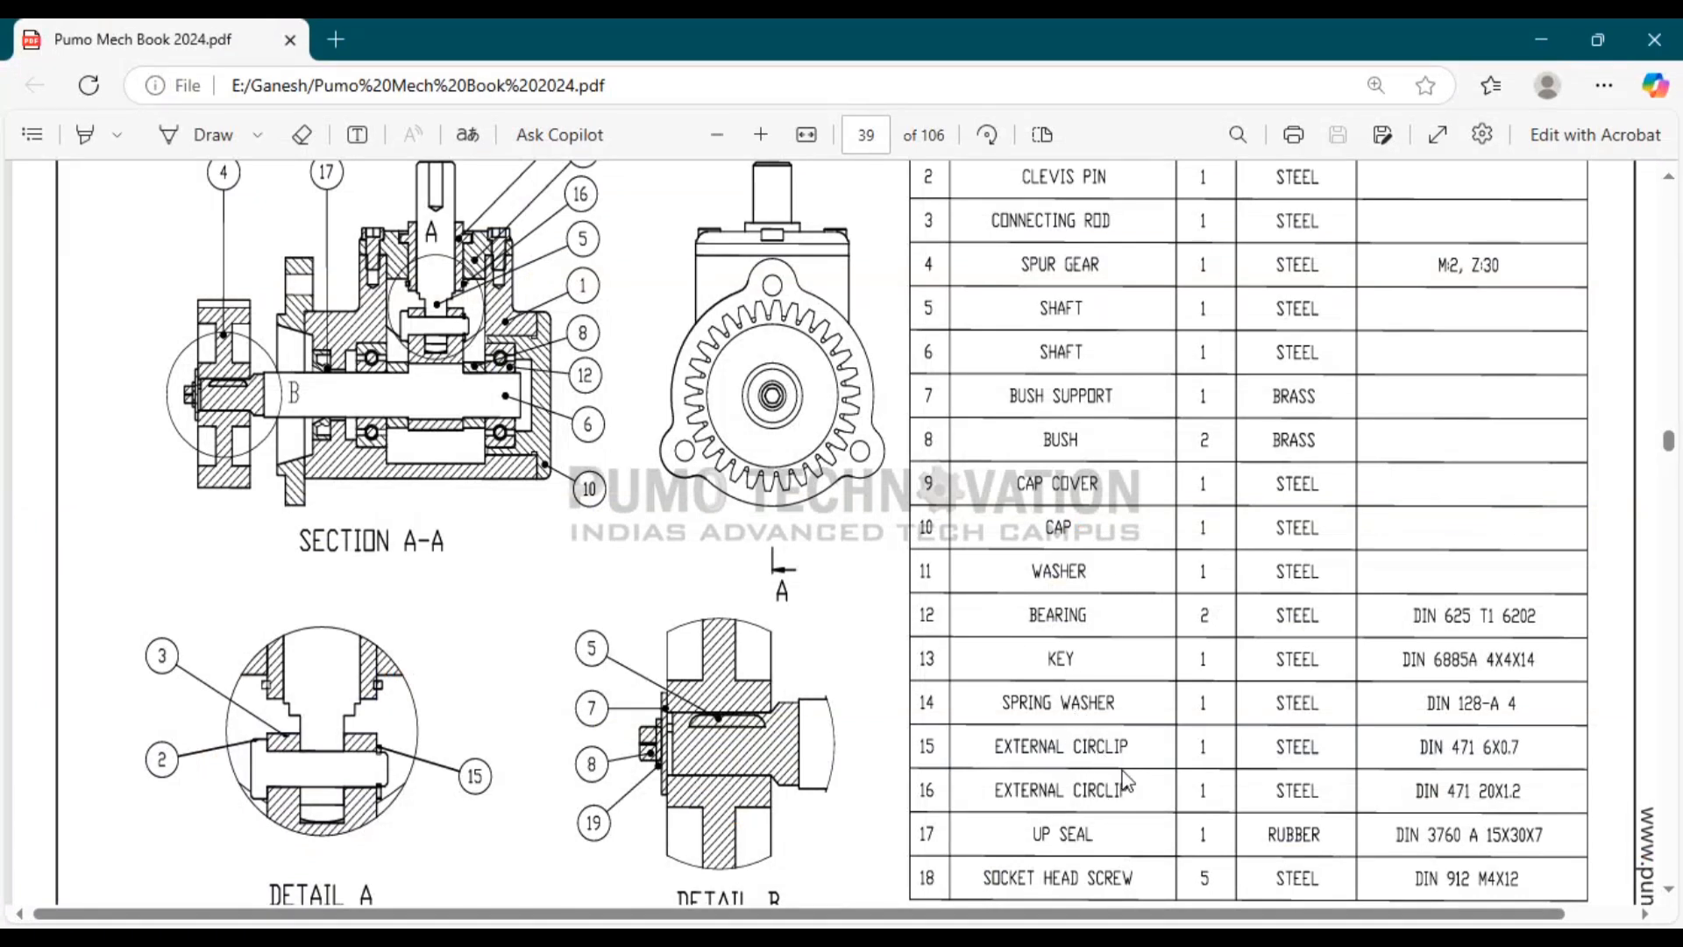
pyautogui.hotkey('alt', 'Tab')
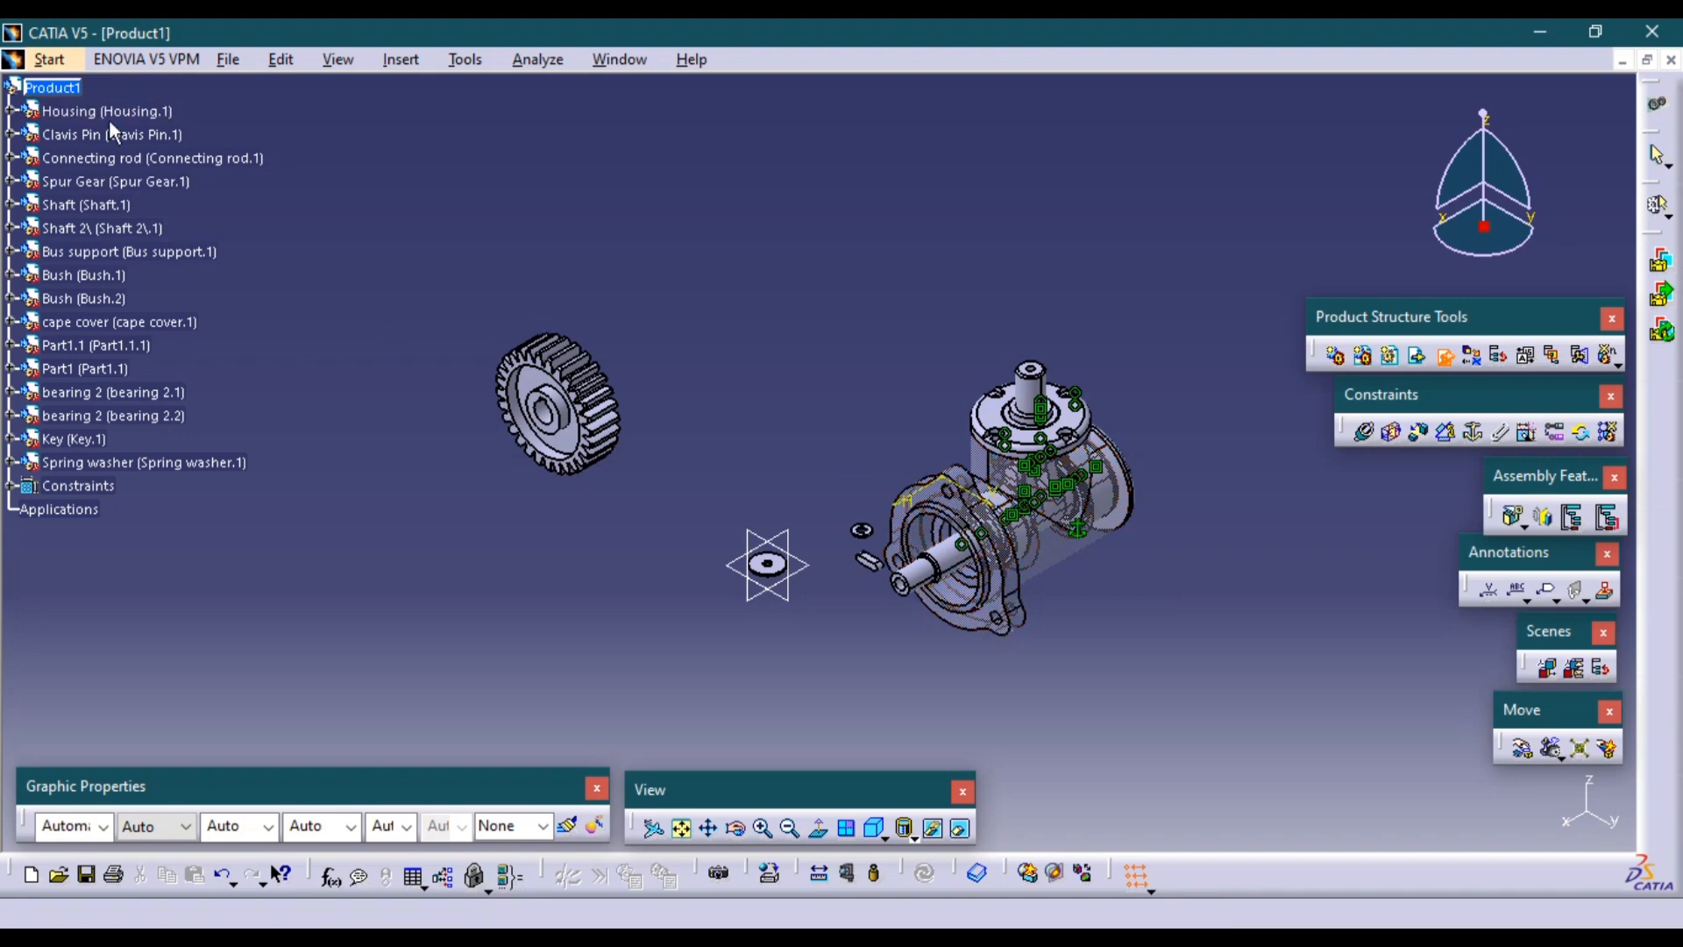
pyautogui.click(55, 88)
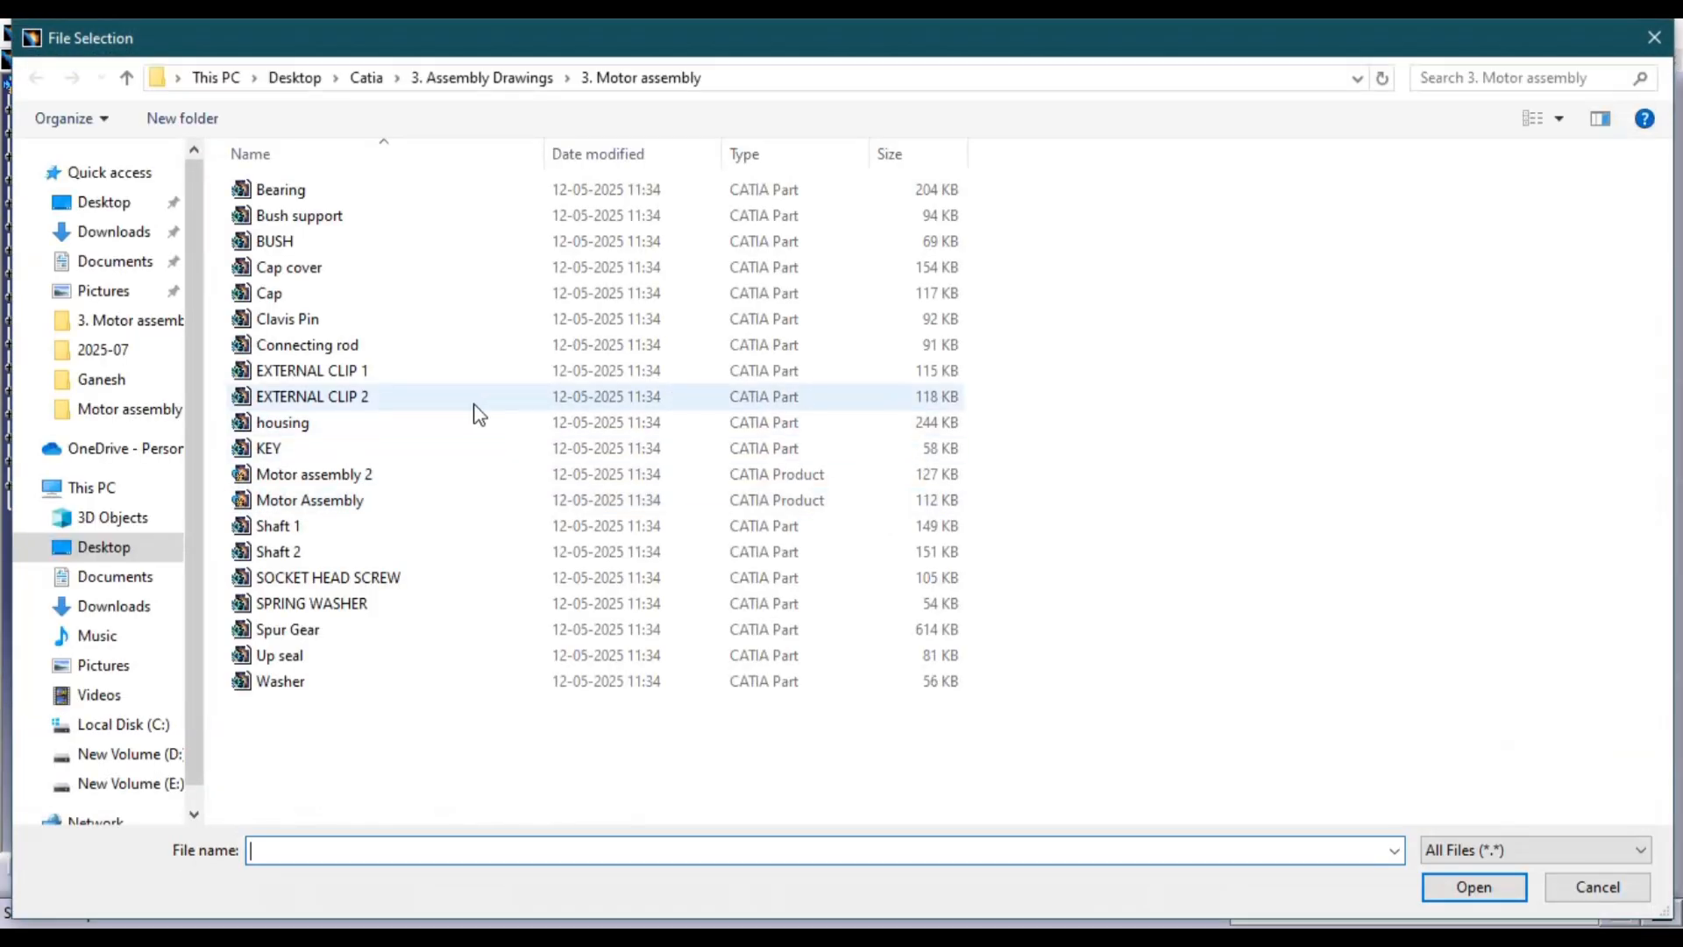
pyautogui.click(405, 377)
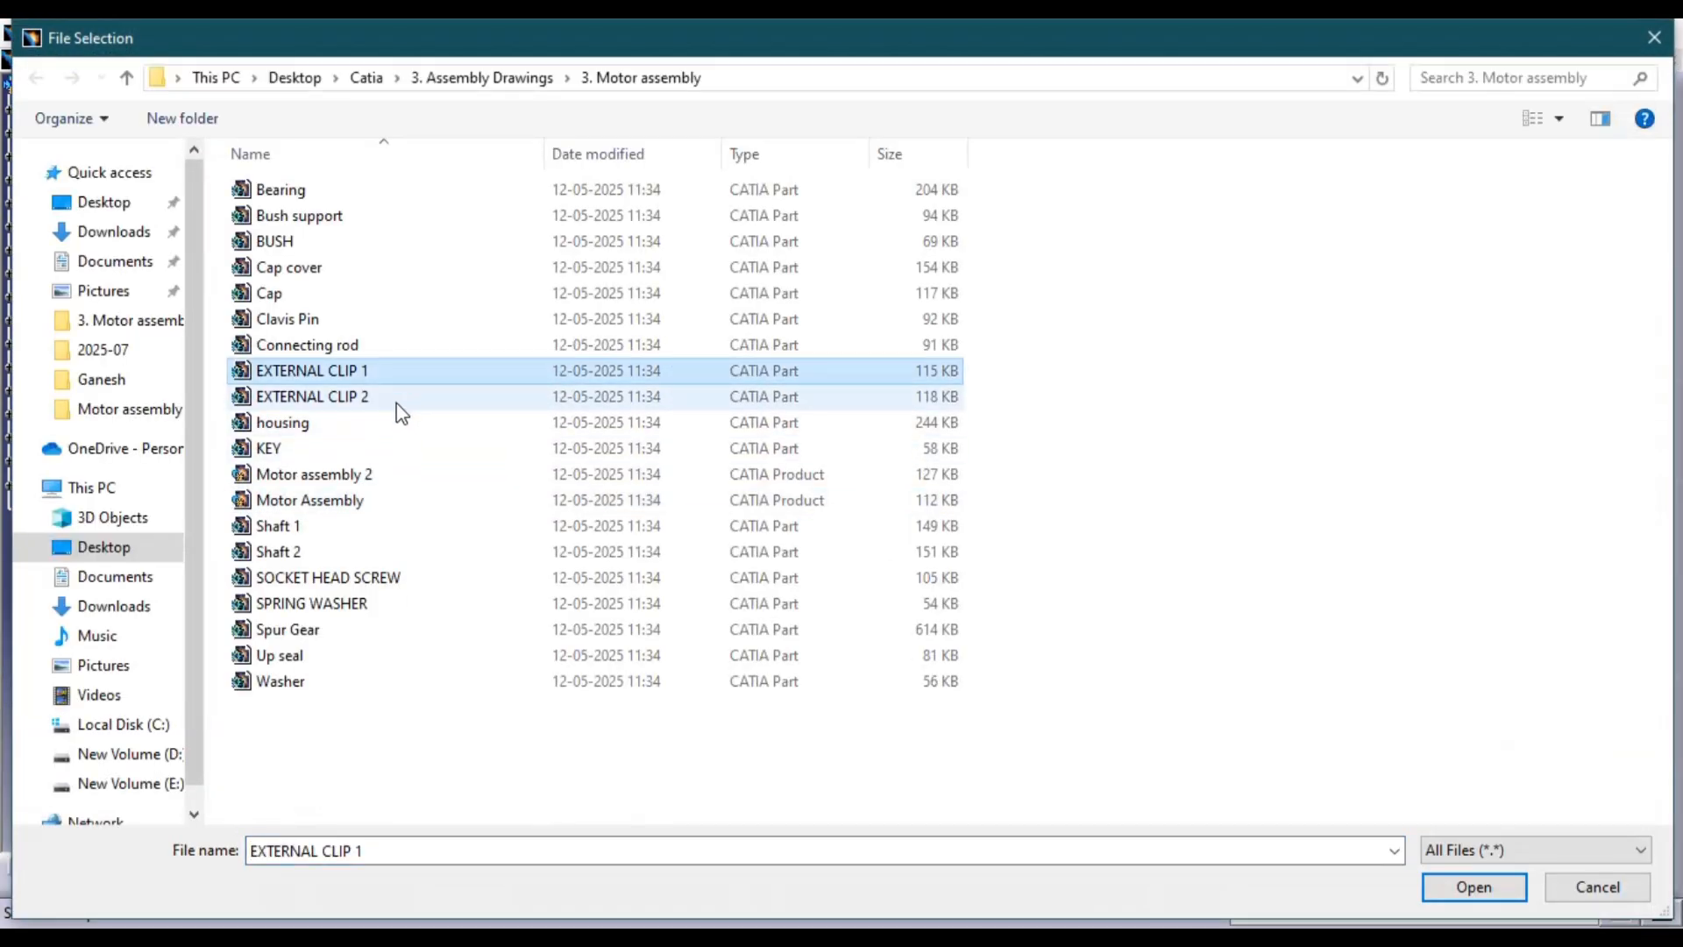
pyautogui.keyDown('ctrl'); pyautogui.click(397, 403); pyautogui.keyUp('ctrl')
pyautogui.click(1473, 886)
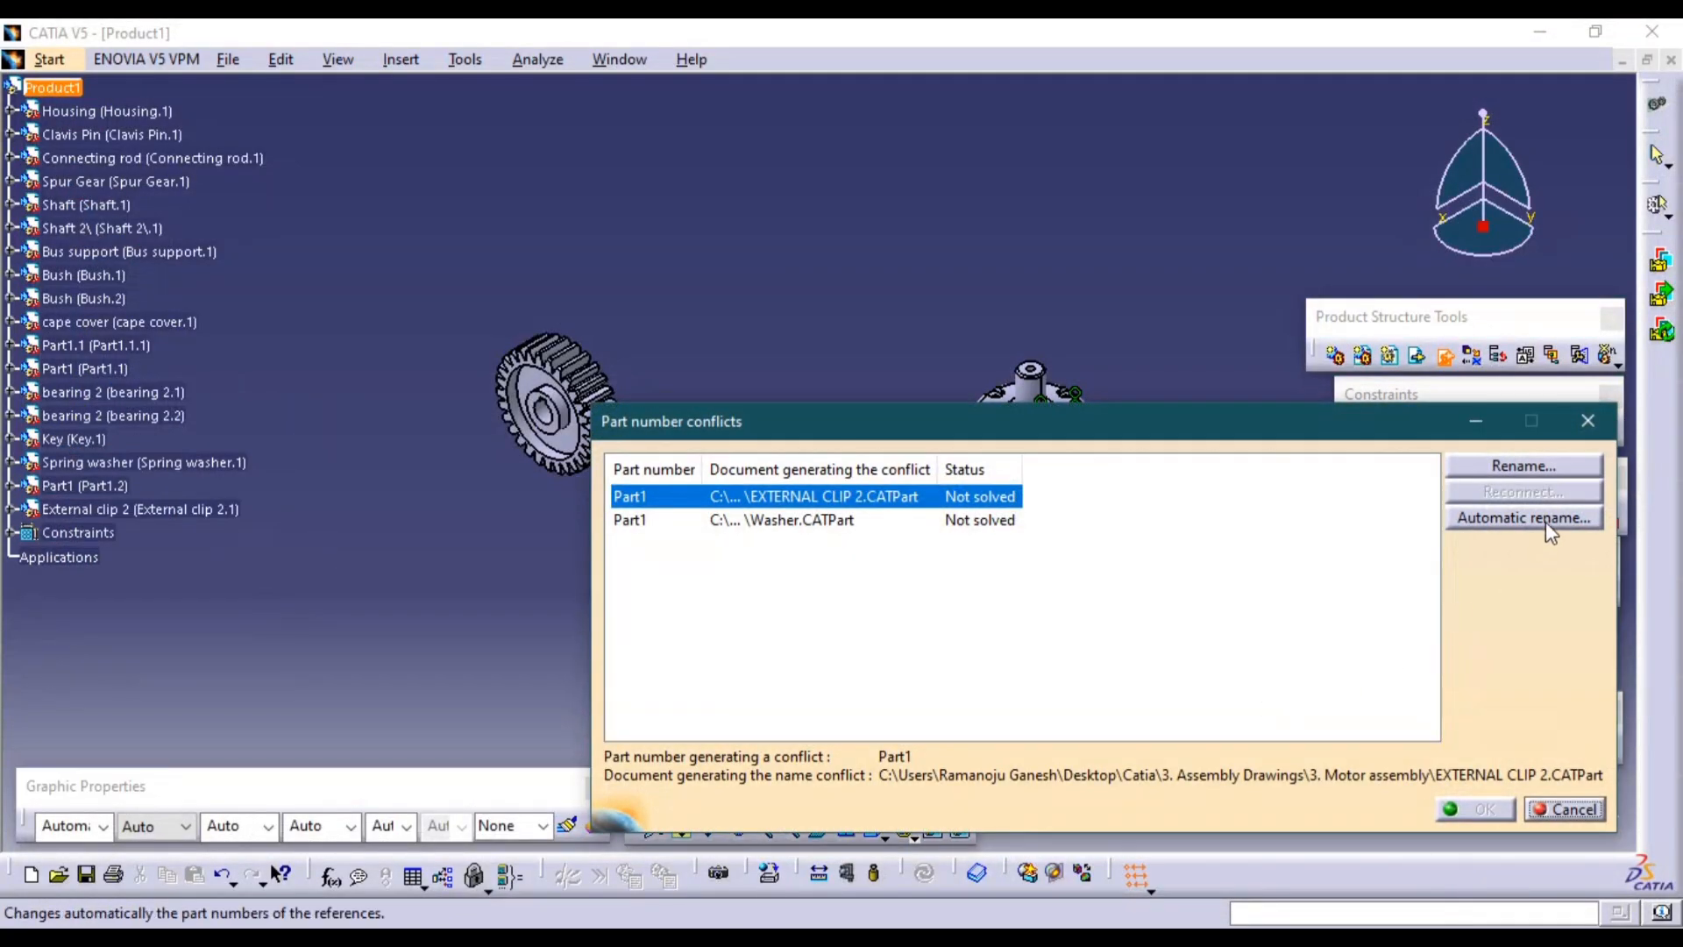
pyautogui.click(1547, 521)
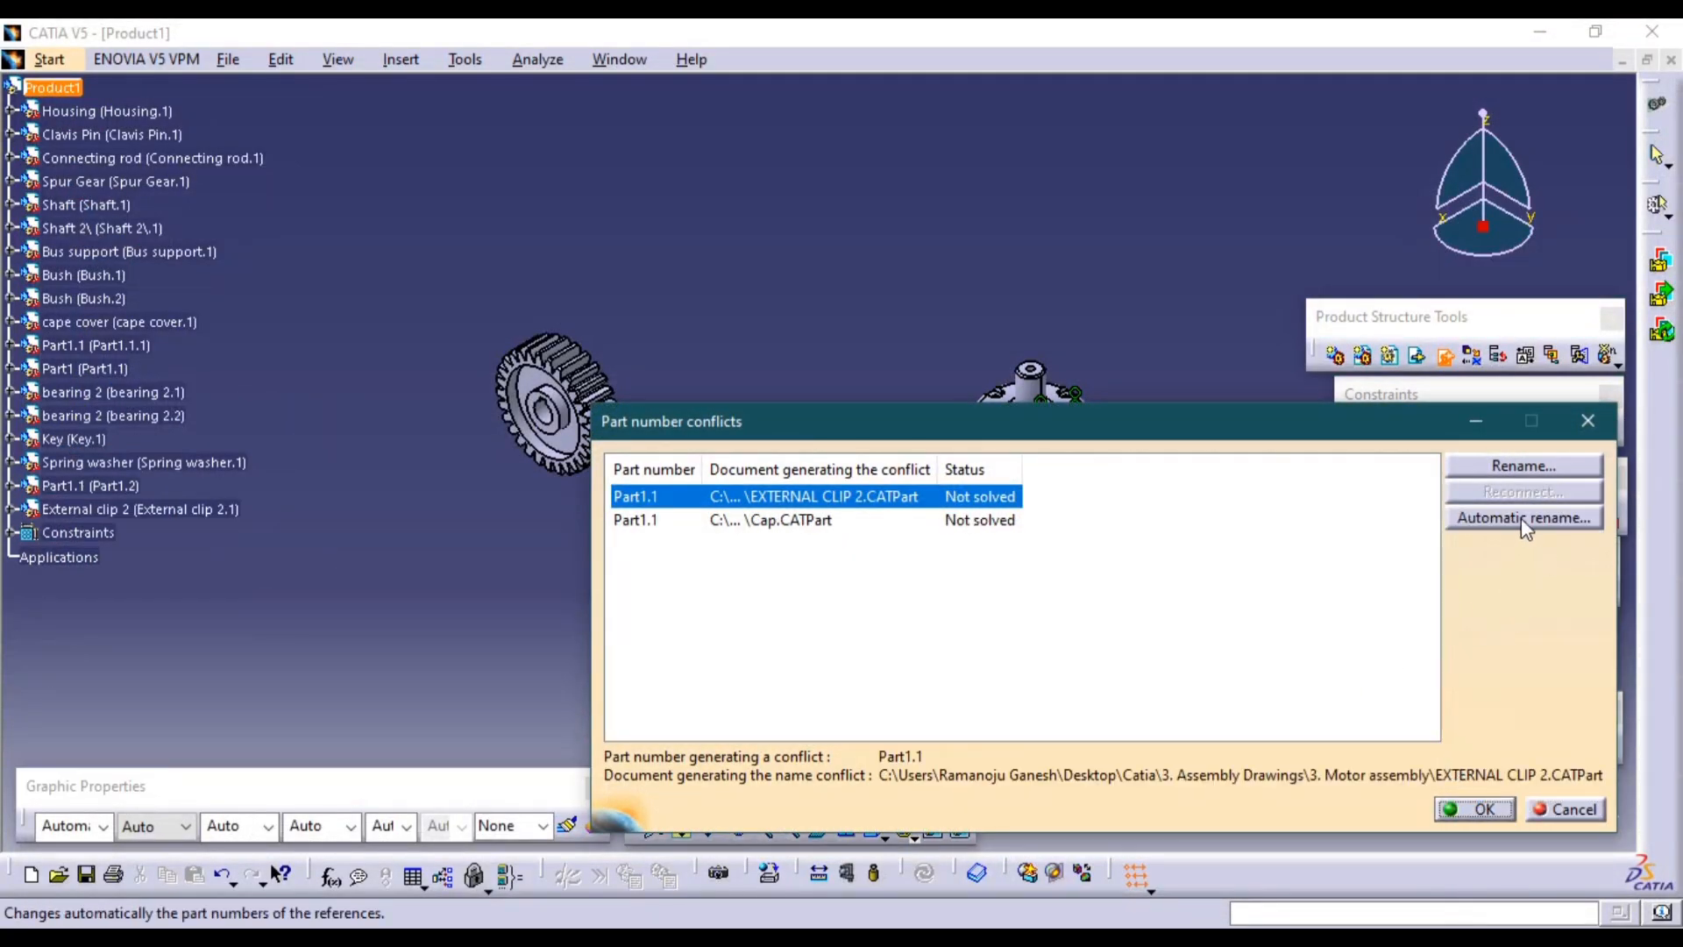
pyautogui.click(1523, 518)
pyautogui.click(1477, 811)
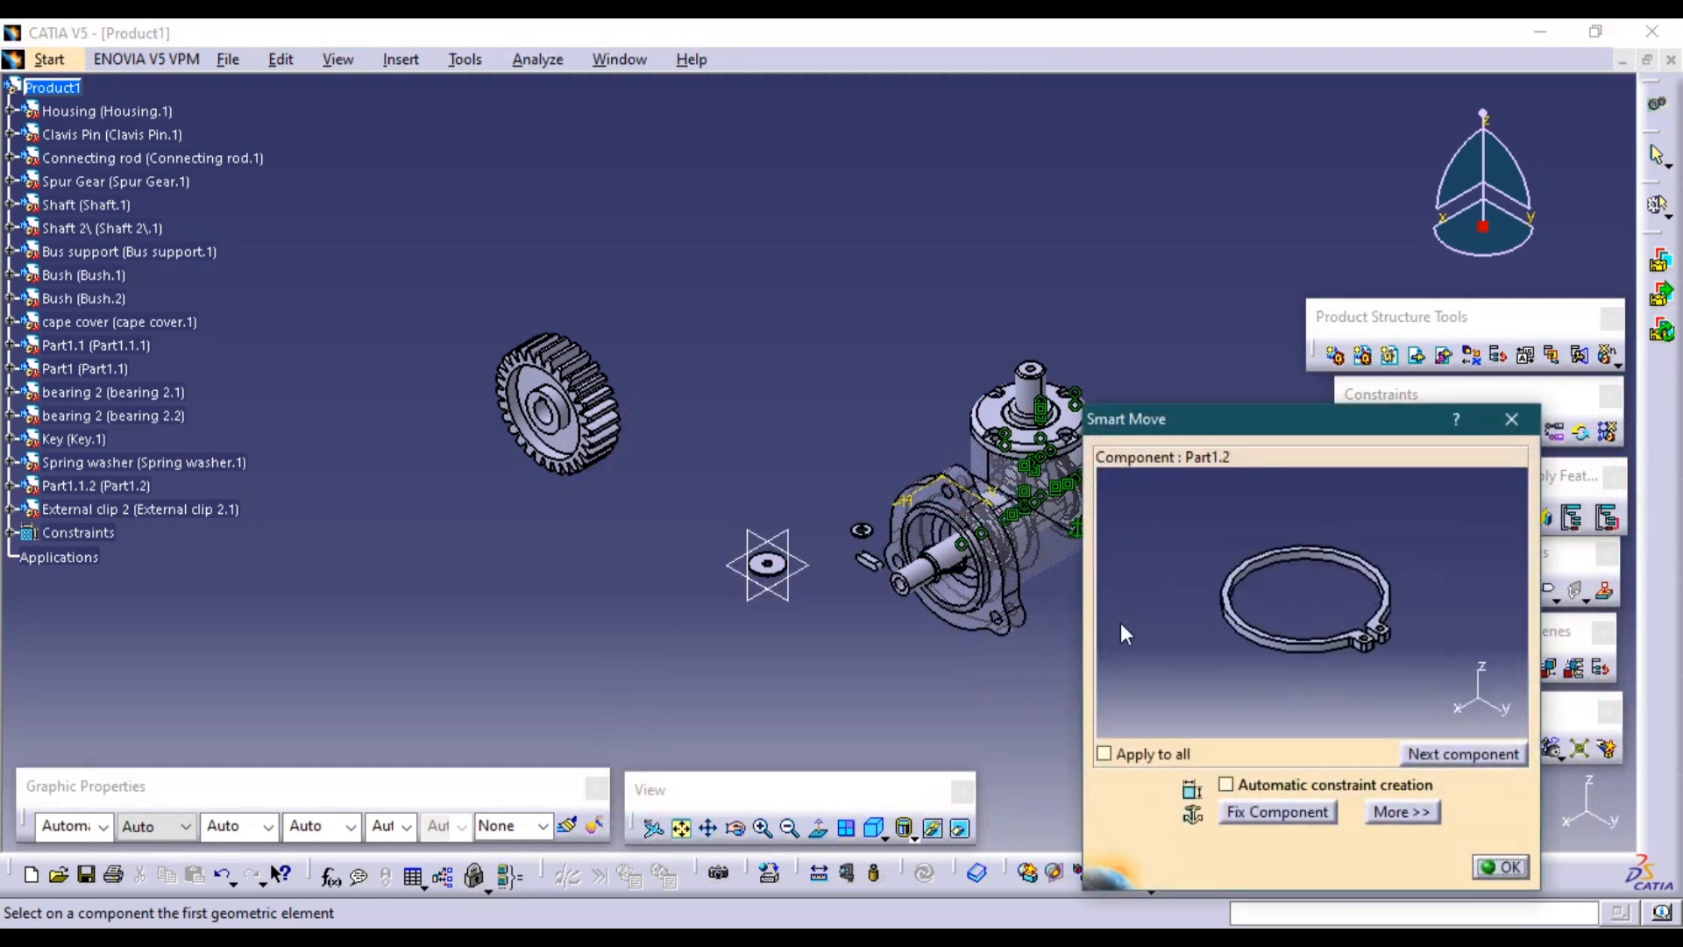
# Place the two external clips separately in the free space between the spur gear and the housing using Smart Move.
pyautogui.moveTo(1110, 643); pyautogui.dragTo(780, 235)
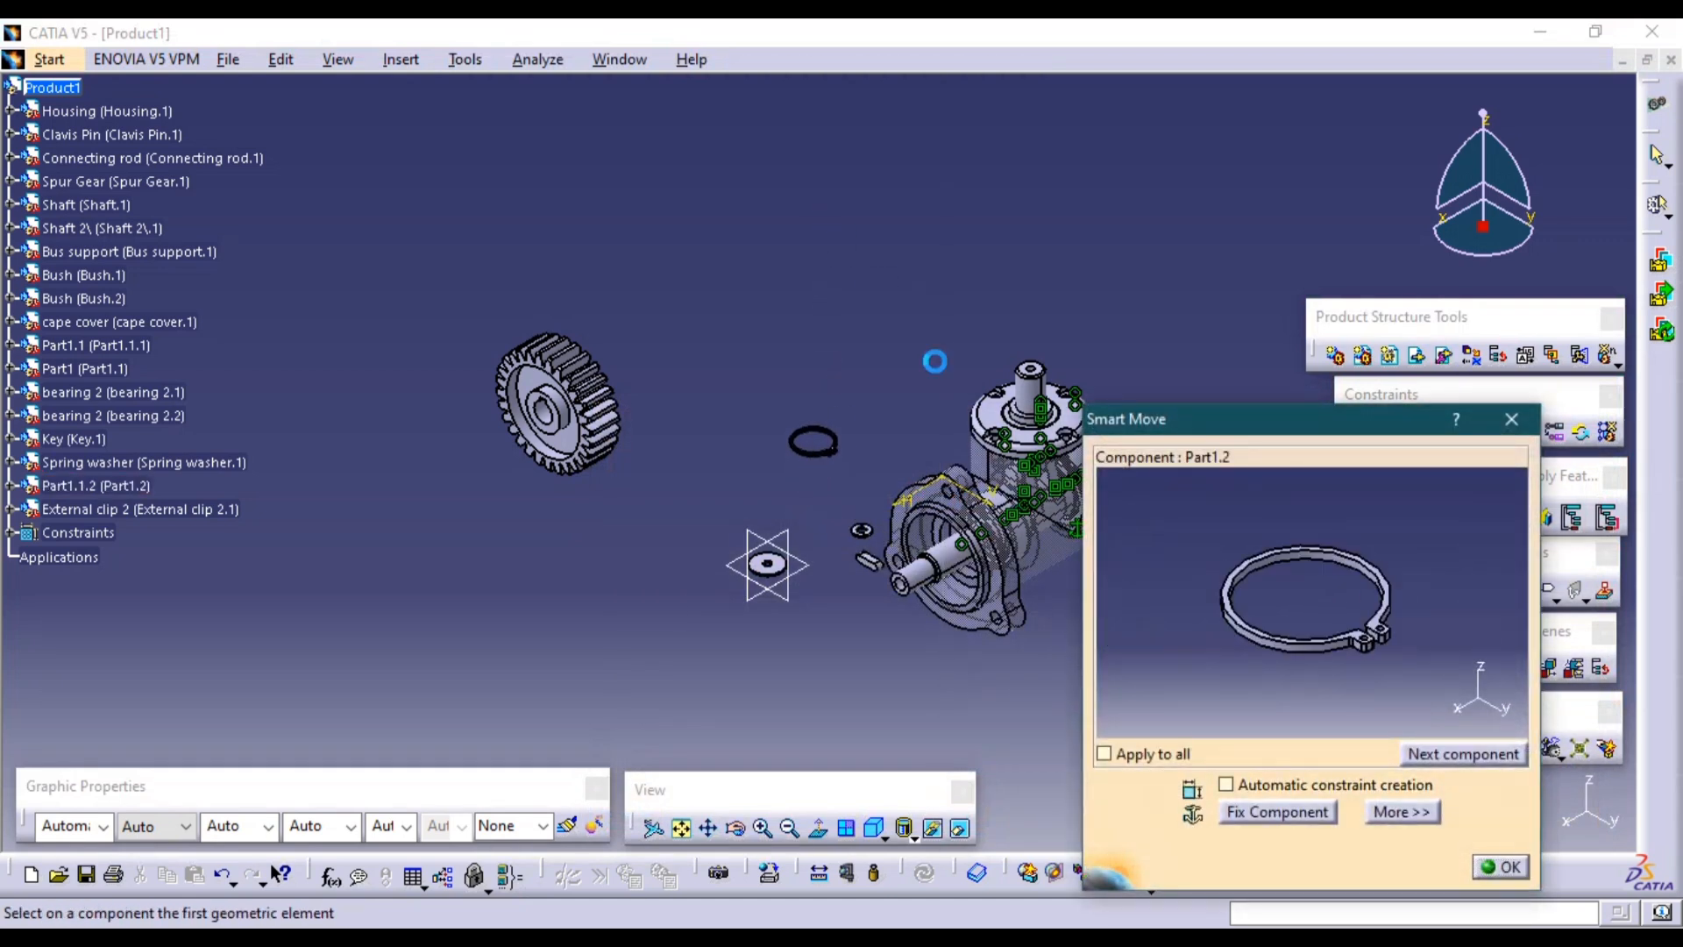
pyautogui.click(1463, 754)
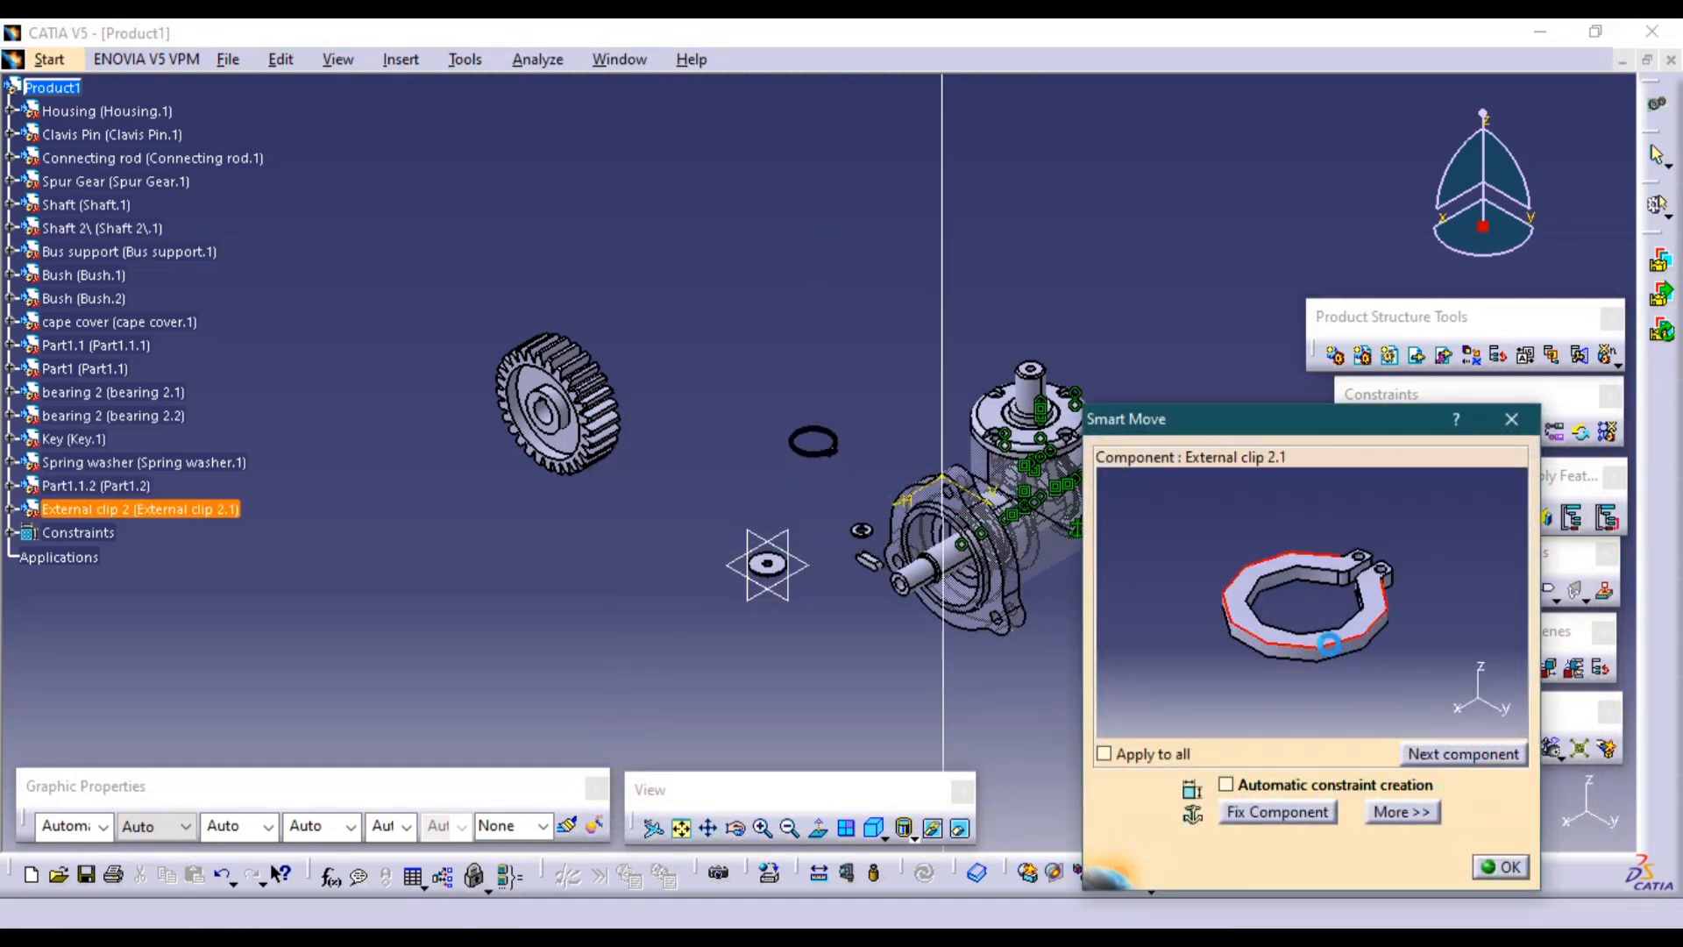
pyautogui.moveTo(1349, 613); pyautogui.dragTo(1035, 658)
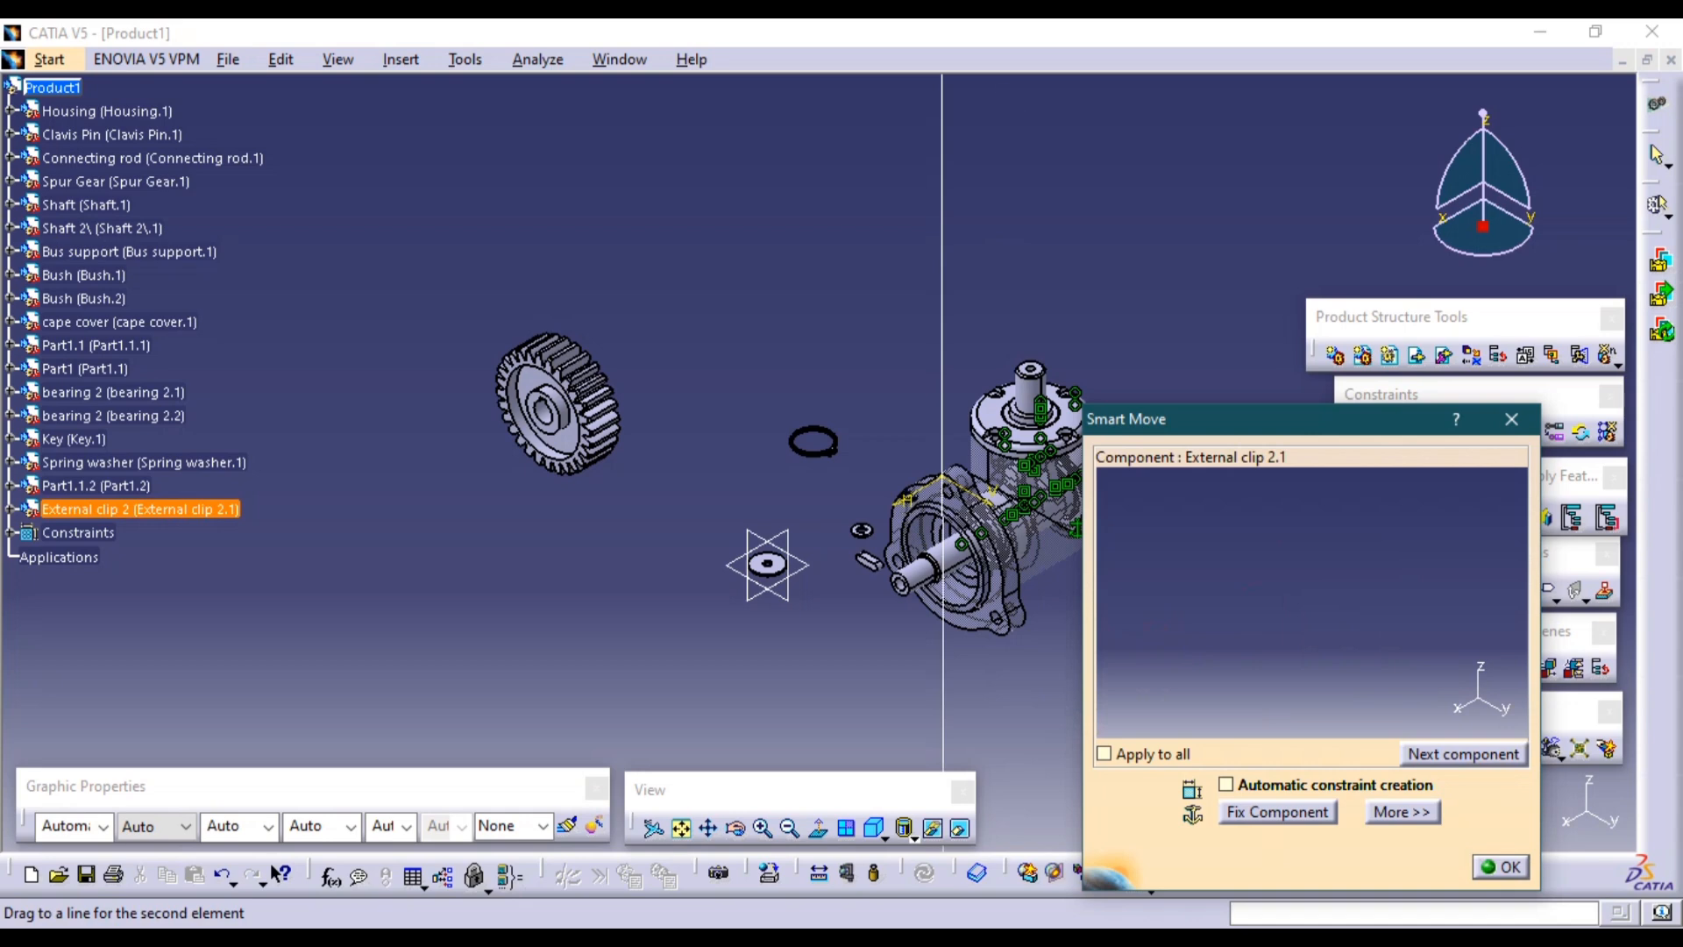
pyautogui.moveTo(1354, 619); pyautogui.dragTo(1318, 404)
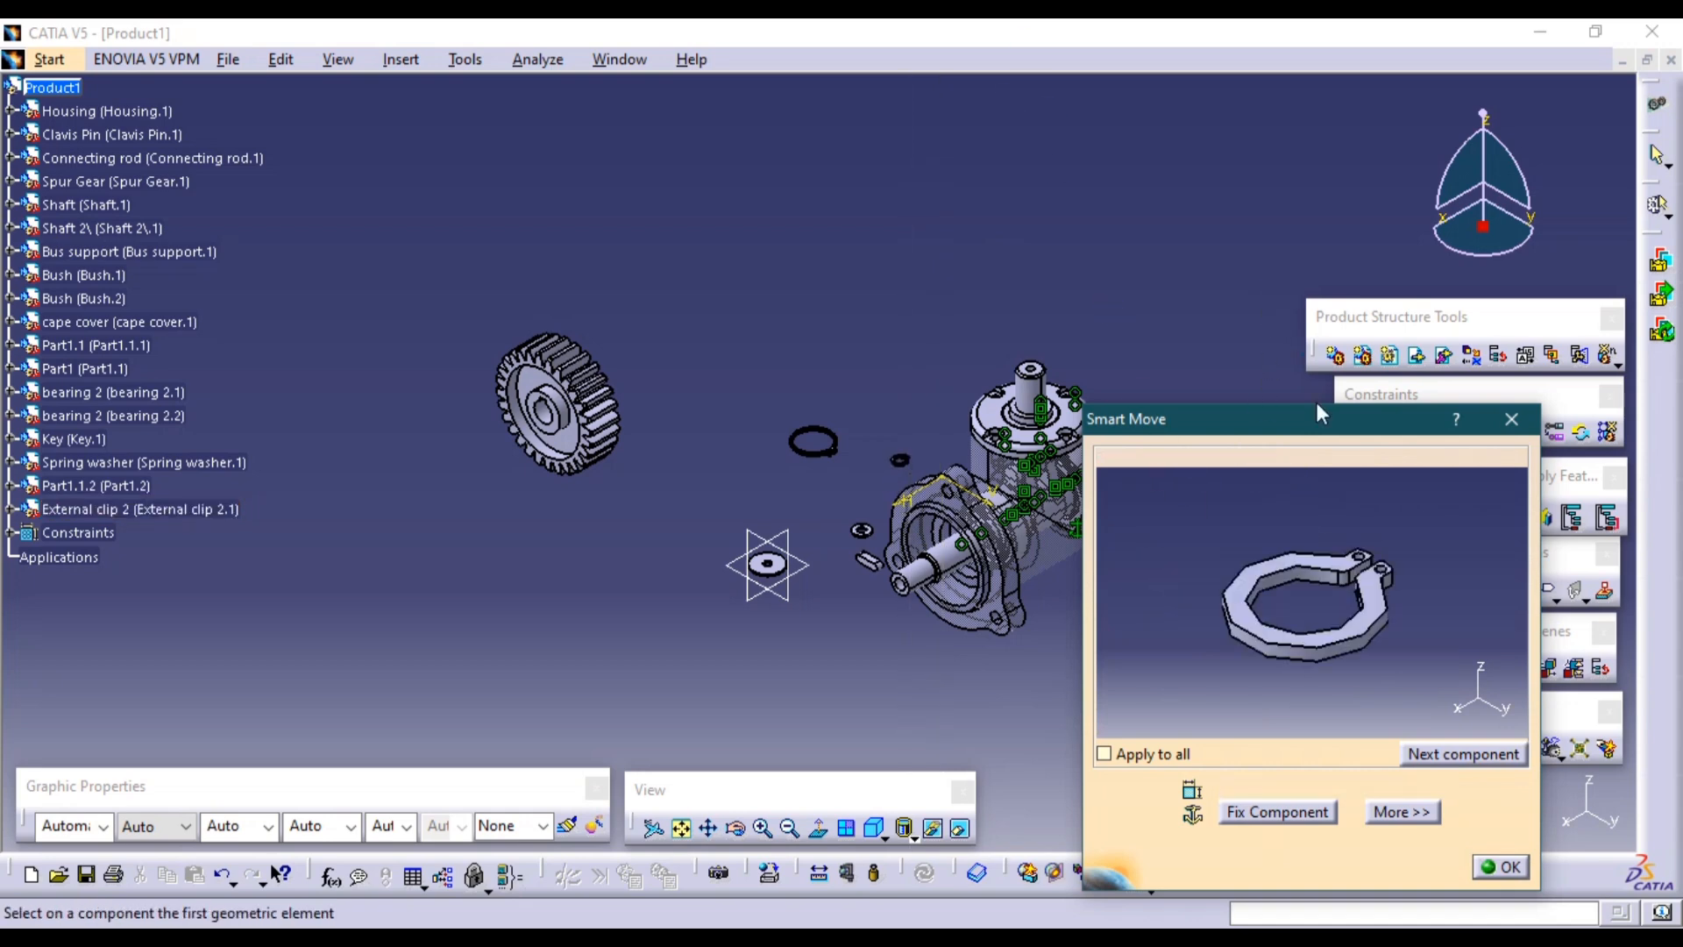
pyautogui.click(1500, 866)
pyautogui.keyDown('ctrl'); pyautogui.moveTo(1136, 640); pyautogui.dragTo(1200, 611, button='middle'); pyautogui.keyUp('ctrl')
pyautogui.moveTo(1034, 493); pyautogui.dragTo(1006, 473, button='middle')
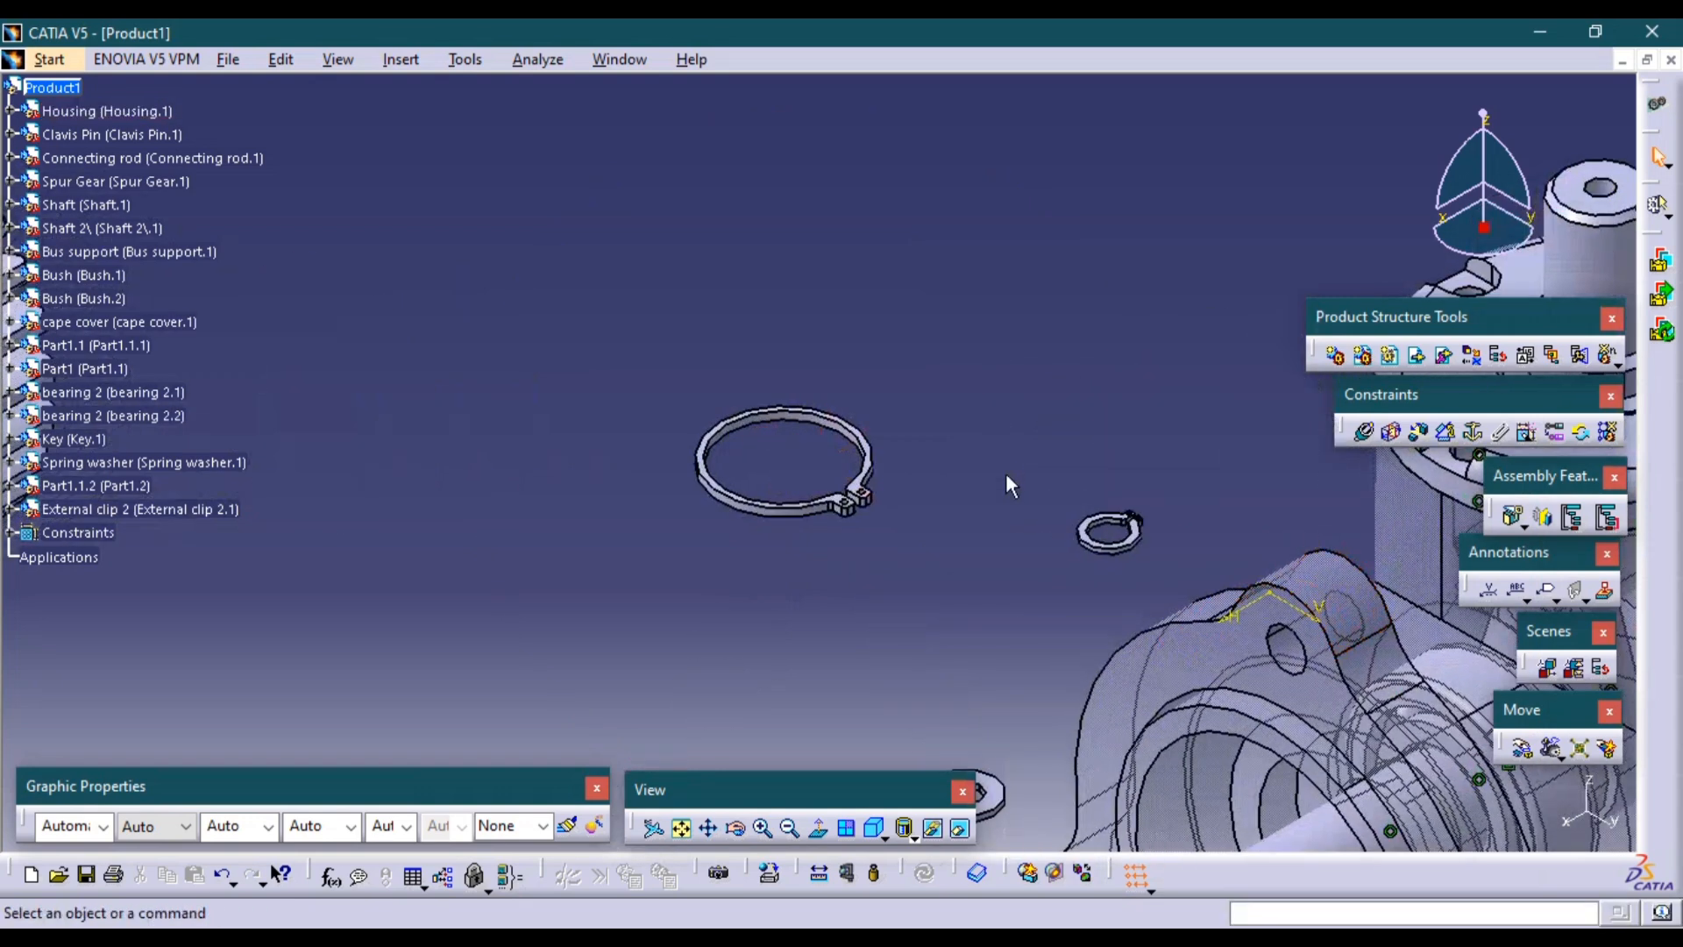
# Hide the housing to expose the shafts, connecting rod and clevis pin.
pyautogui.moveTo(1126, 696); pyautogui.dragTo(604, 480, button='middle')
pyautogui.click(1041, 520)
pyautogui.press('space')
pyautogui.moveTo(1097, 520); pyautogui.dragTo(940, 557, button='middle')
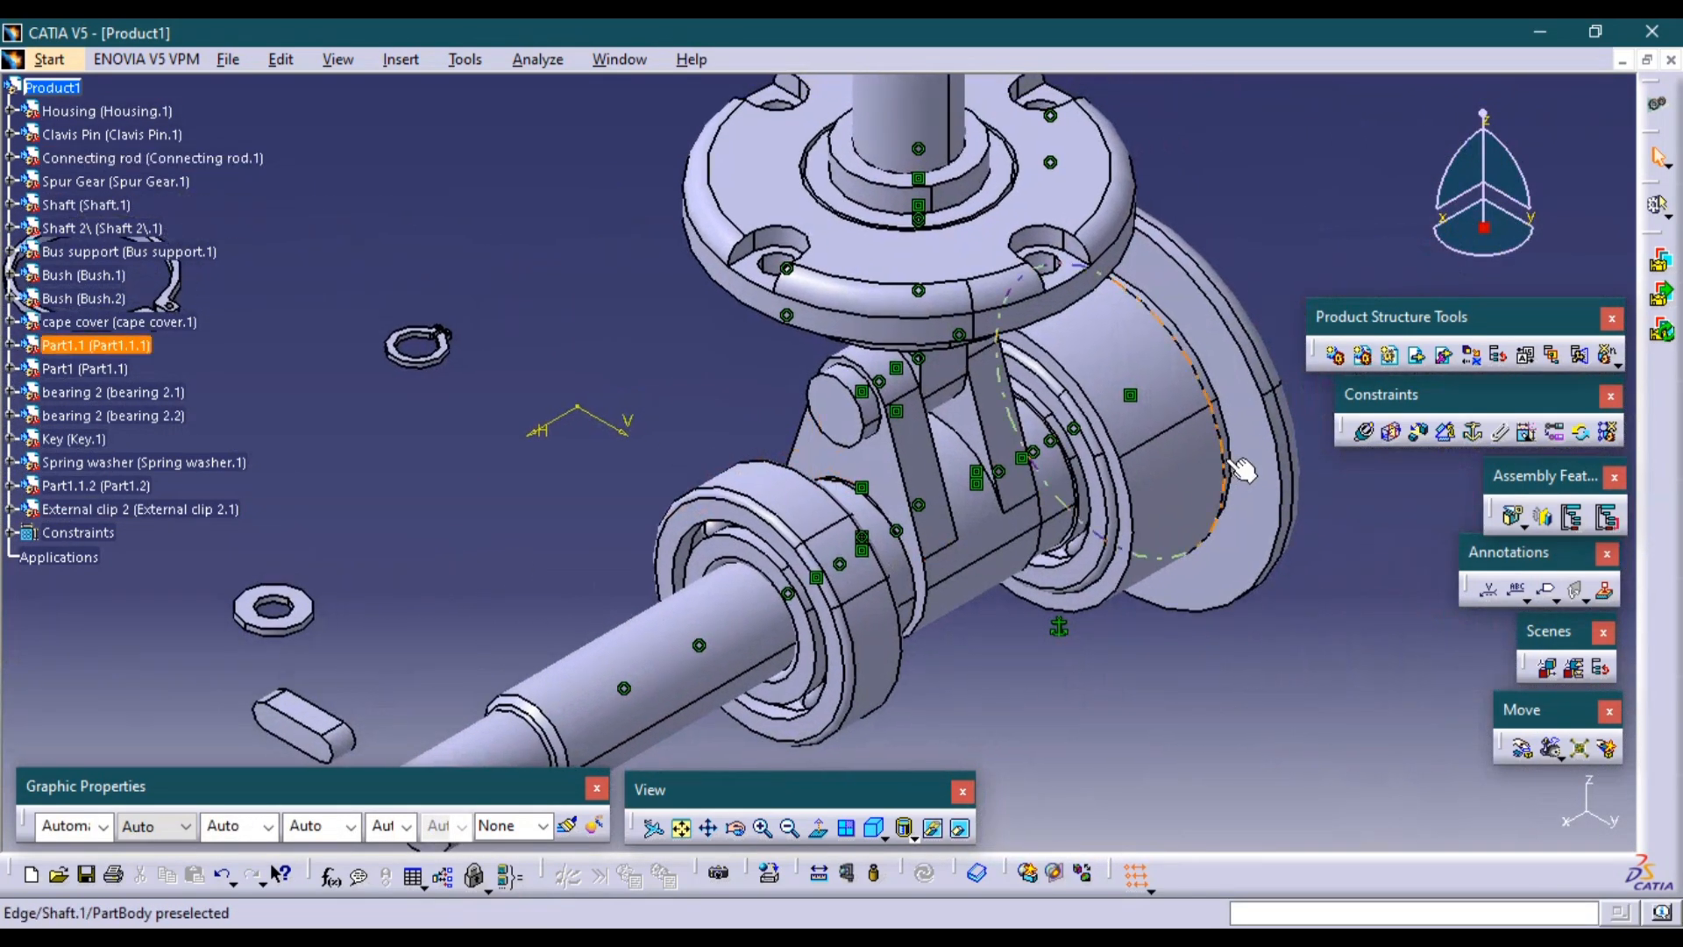
# Try a coincidence constraint between the large cylindrical cap's axis and the small external clip's axis.
pyautogui.click(1168, 406)
pyautogui.moveTo(1153, 418); pyautogui.dragTo(892, 462, button='middle')
pyautogui.scroll(-1, 707, 451)
pyautogui.click(1364, 429)
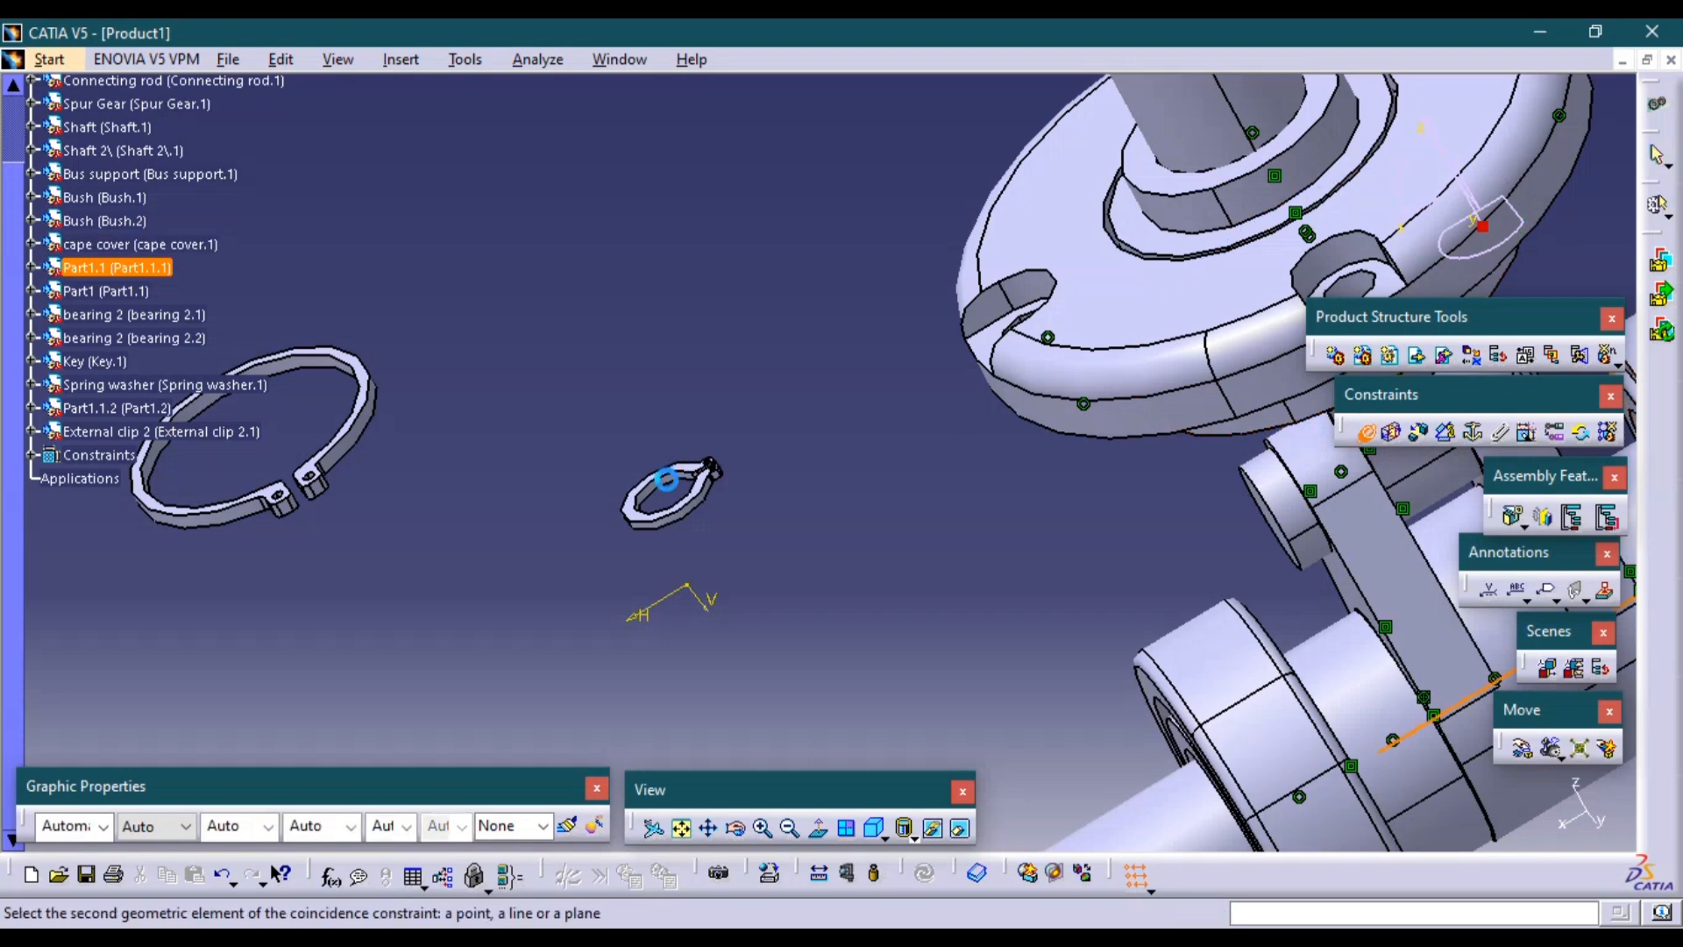
pyautogui.moveTo(660, 483); pyautogui.dragTo(653, 391, button='middle')
pyautogui.moveTo(624, 537); pyautogui.dragTo(879, 496, button='middle')
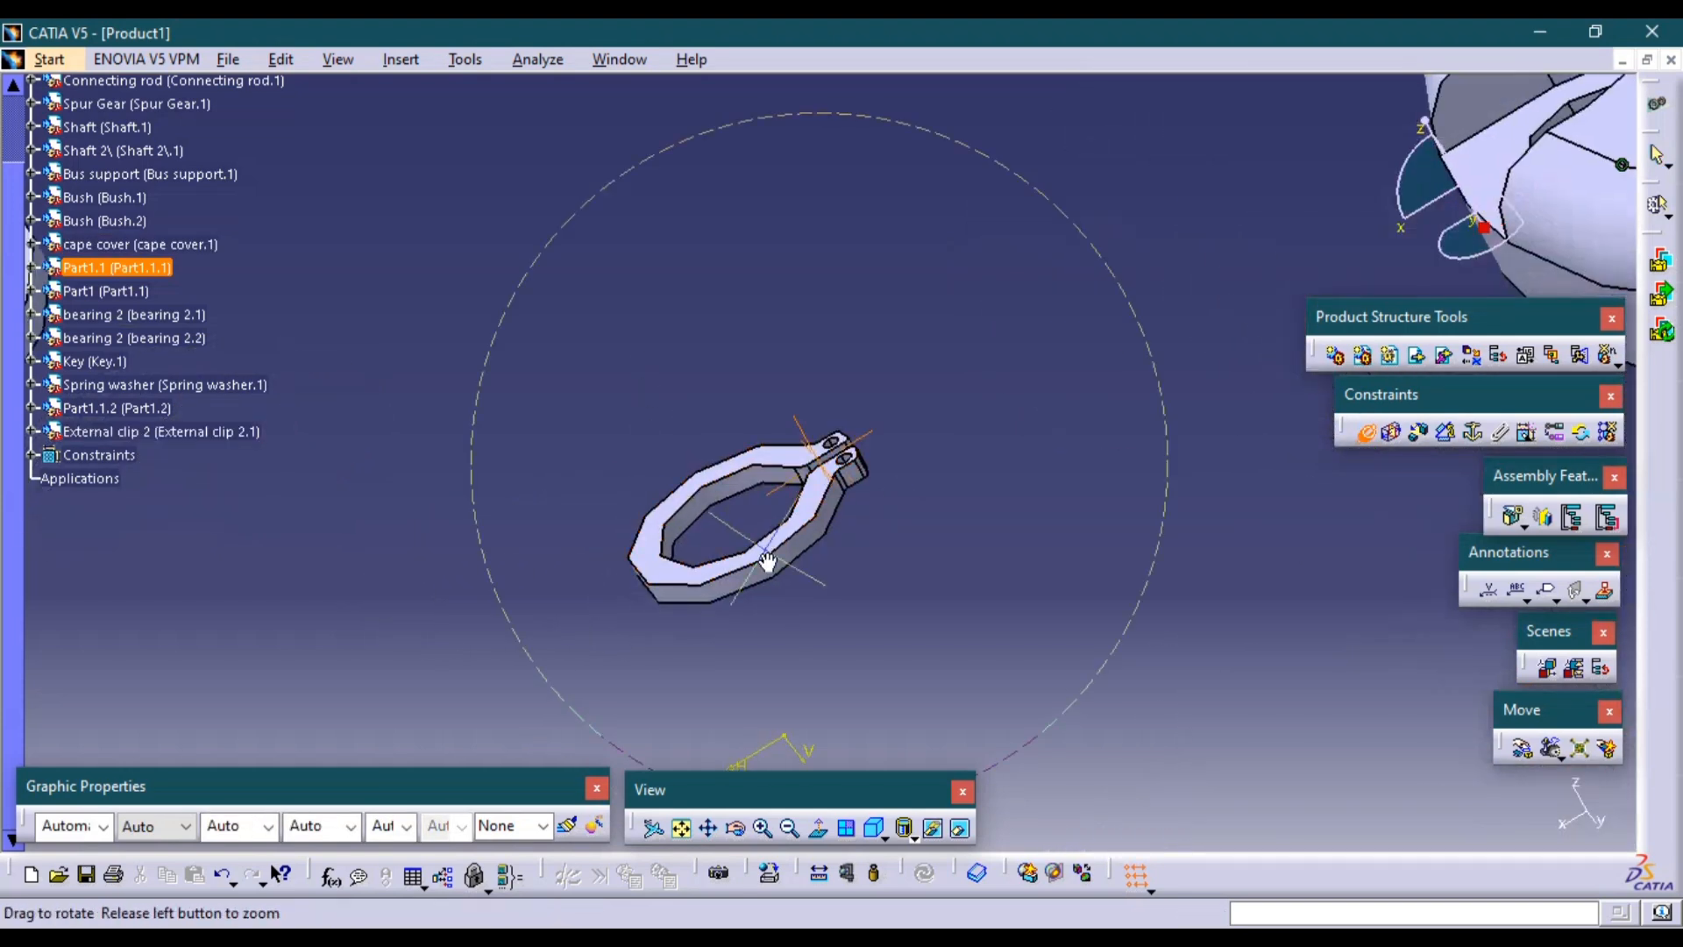
pyautogui.moveTo(766, 563); pyautogui.dragTo(698, 815, button='middle')
pyautogui.click(657, 512)
pyautogui.moveTo(1189, 507); pyautogui.dragTo(990, 762, button='middle')
pyautogui.moveTo(1038, 561); pyautogui.dragTo(740, 695, button='middle')
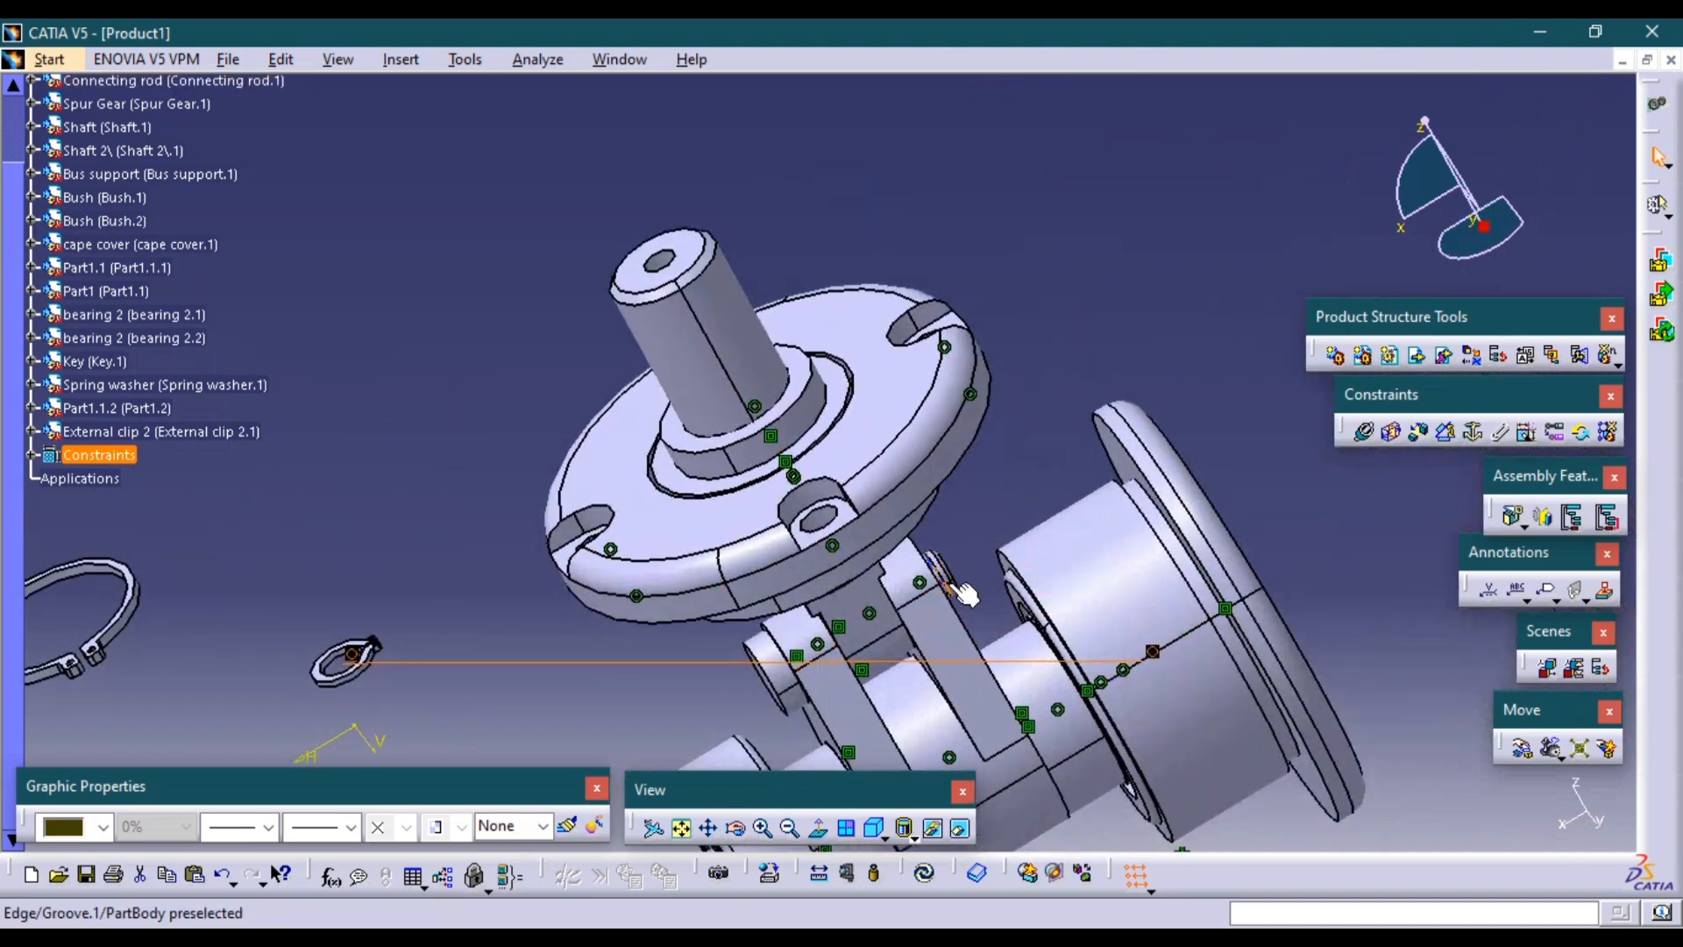
# Add a coincidence constraint between the clevis pin's axis and the small external clip's axis.
pyautogui.moveTo(962, 588); pyautogui.dragTo(927, 363, button='middle')
pyautogui.moveTo(929, 390); pyautogui.dragTo(858, 95, button='middle')
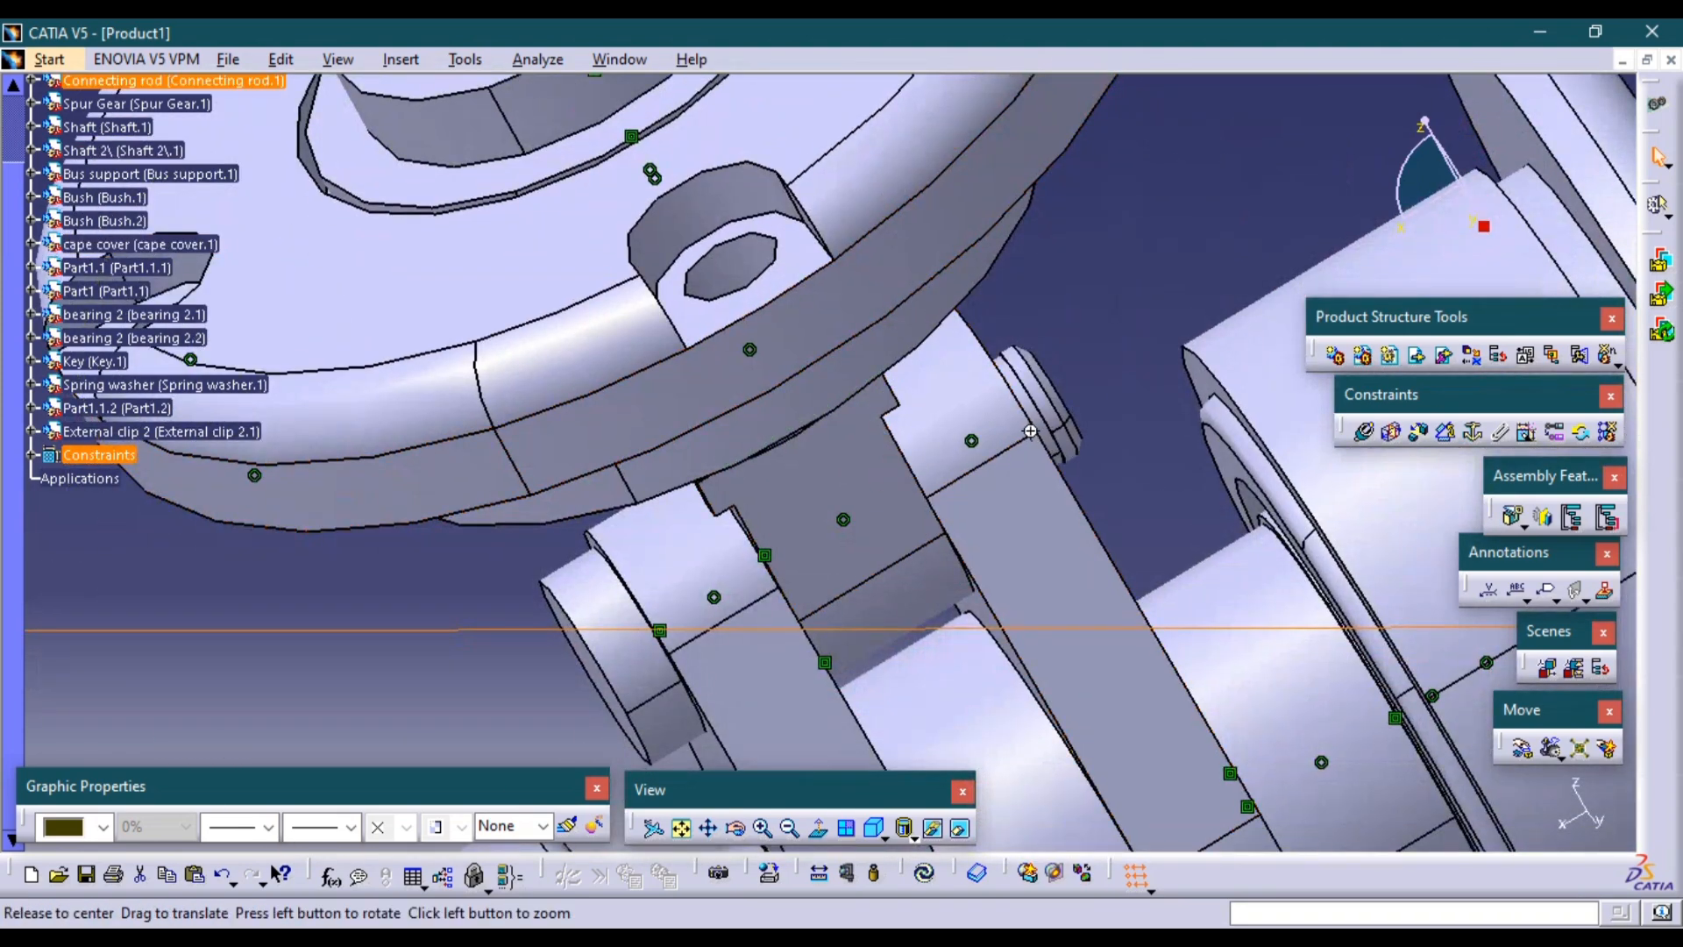
pyautogui.moveTo(1046, 435); pyautogui.dragTo(1043, 736, button='middle')
pyautogui.moveTo(961, 579); pyautogui.dragTo(1144, 516, button='middle')
pyautogui.moveTo(730, 574); pyautogui.dragTo(968, 441, button='middle')
pyautogui.scroll(-1, 820, 541)
pyautogui.moveTo(820, 542); pyautogui.dragTo(1076, 396, button='middle')
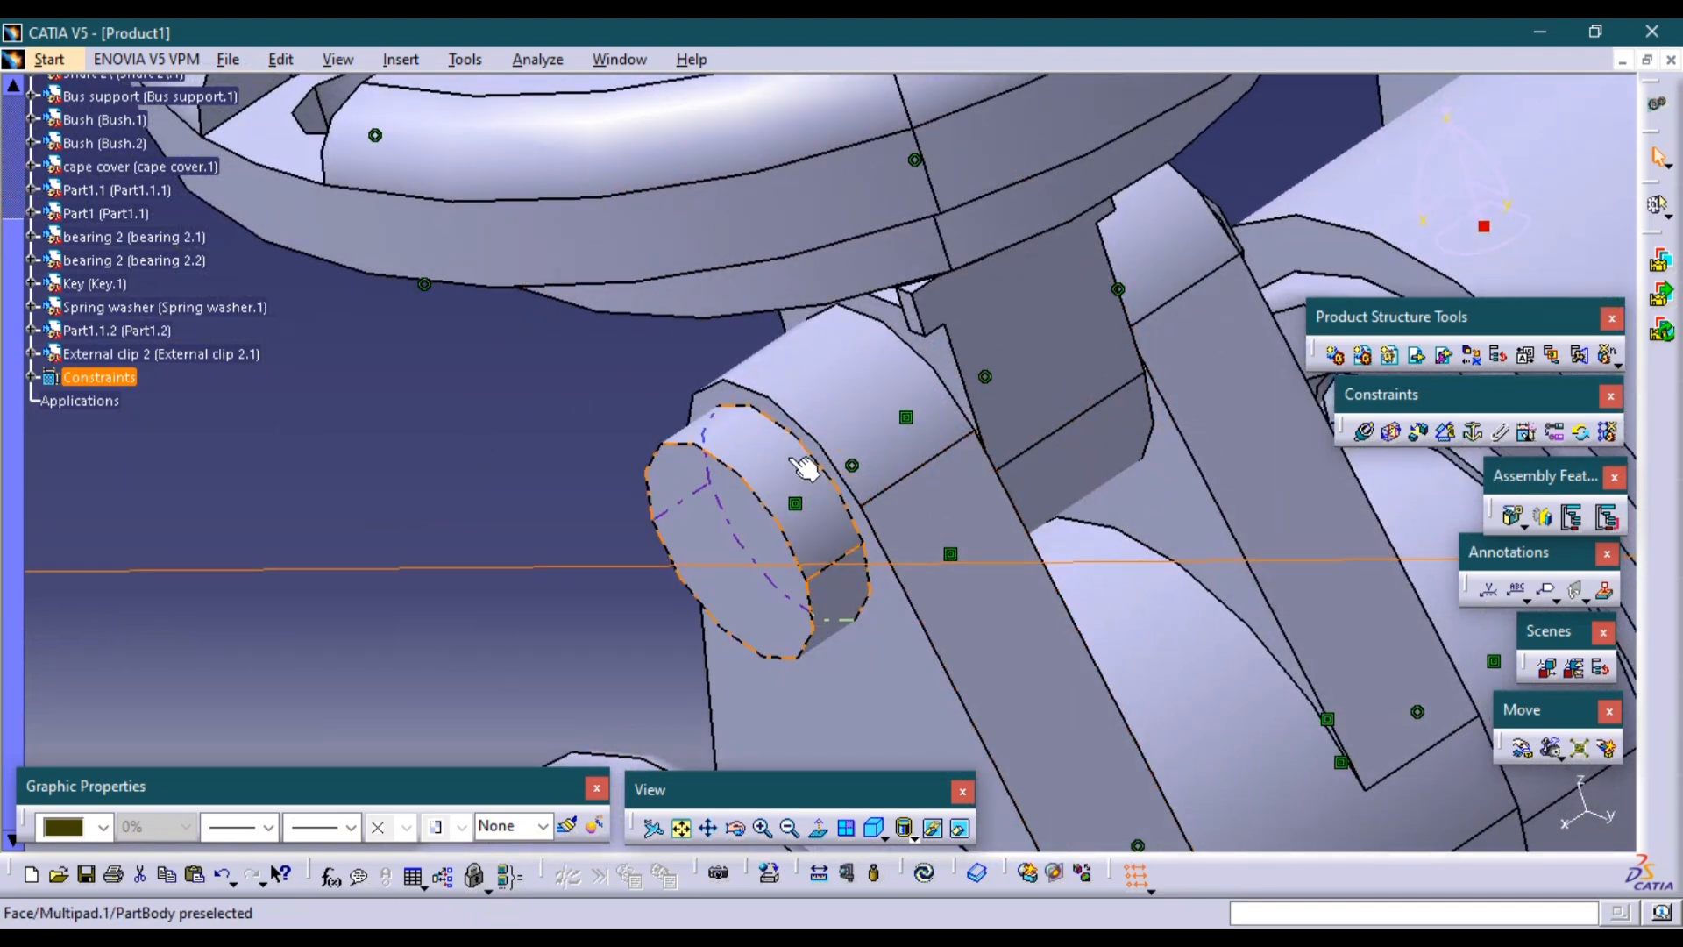
pyautogui.click(1360, 437)
pyautogui.click(1366, 433)
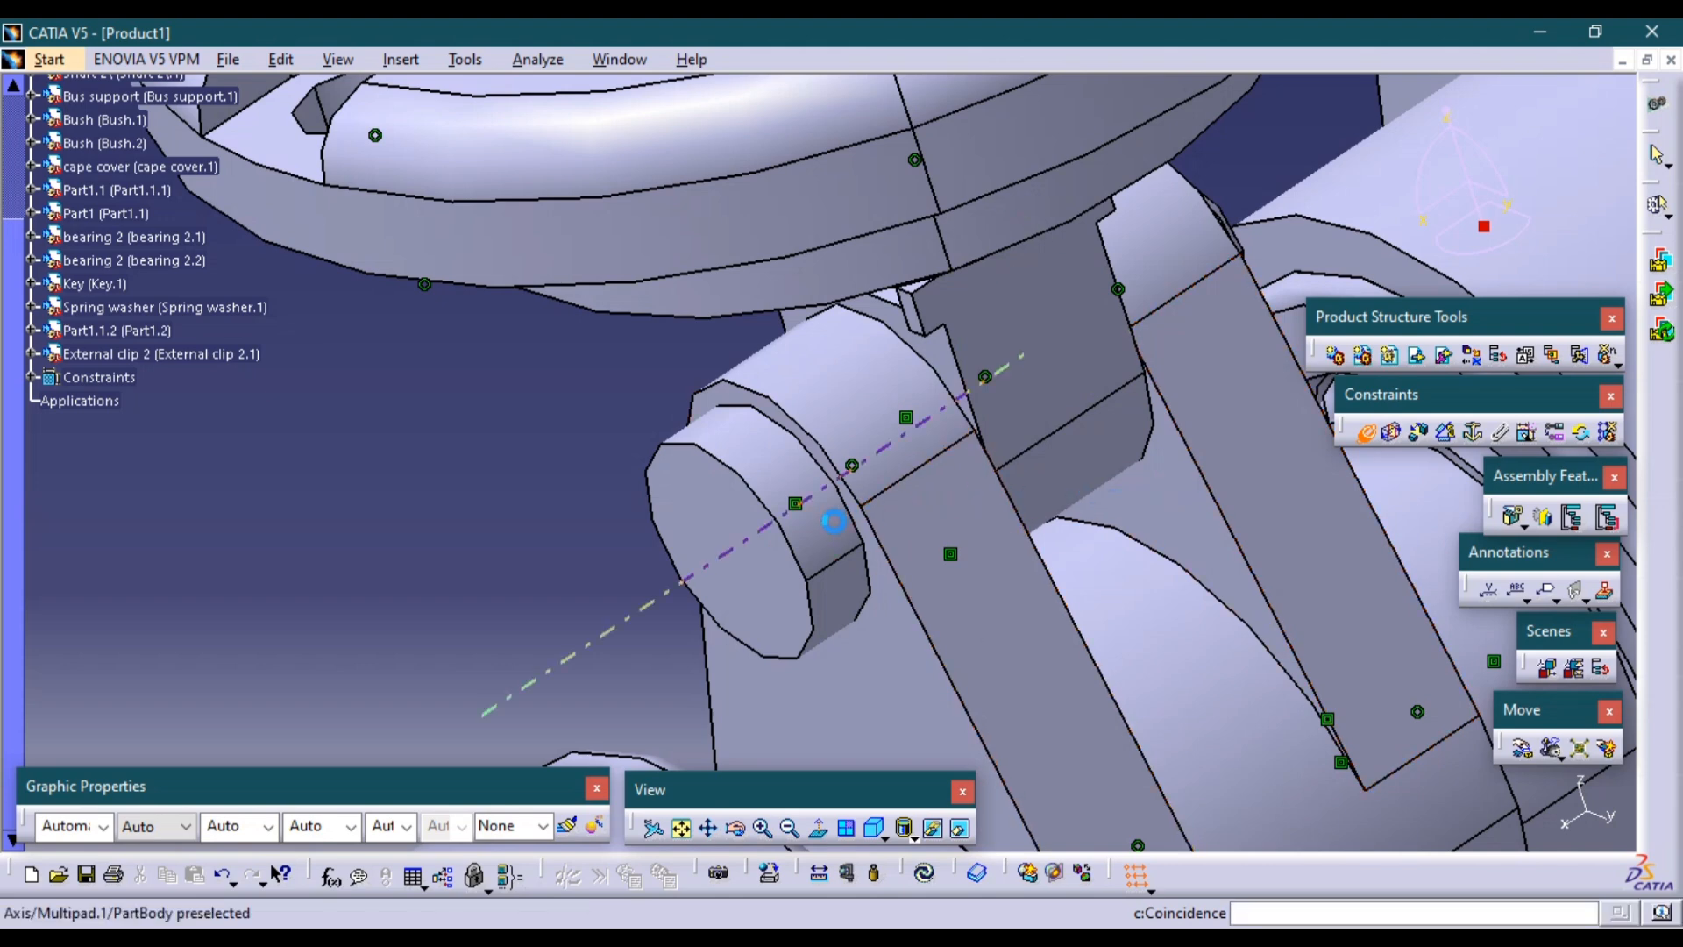
pyautogui.click(815, 532)
pyautogui.moveTo(815, 535); pyautogui.dragTo(789, 675, button='middle')
pyautogui.moveTo(568, 566); pyautogui.dragTo(927, 538, button='middle')
pyautogui.moveTo(722, 533); pyautogui.dragTo(709, 298, button='middle')
pyautogui.moveTo(537, 444); pyautogui.dragTo(847, 459, button='middle')
pyautogui.moveTo(756, 530); pyautogui.dragTo(890, 469, button='middle')
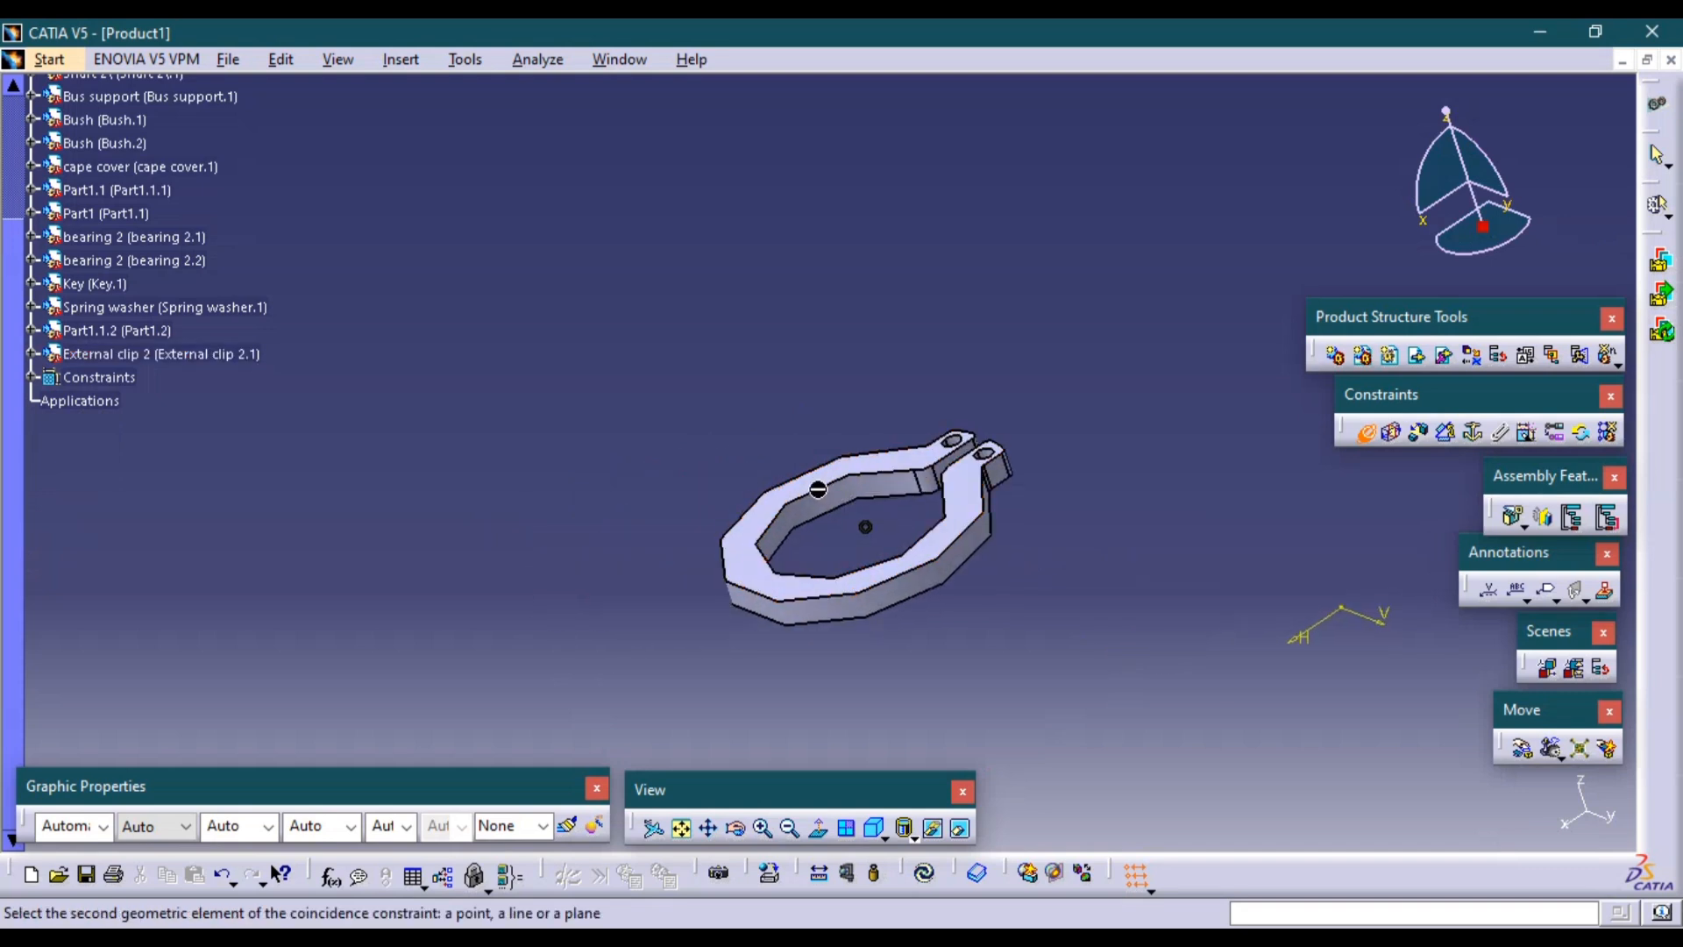
pyautogui.click(824, 502)
pyautogui.moveTo(1008, 484); pyautogui.dragTo(1022, 575, button='middle')
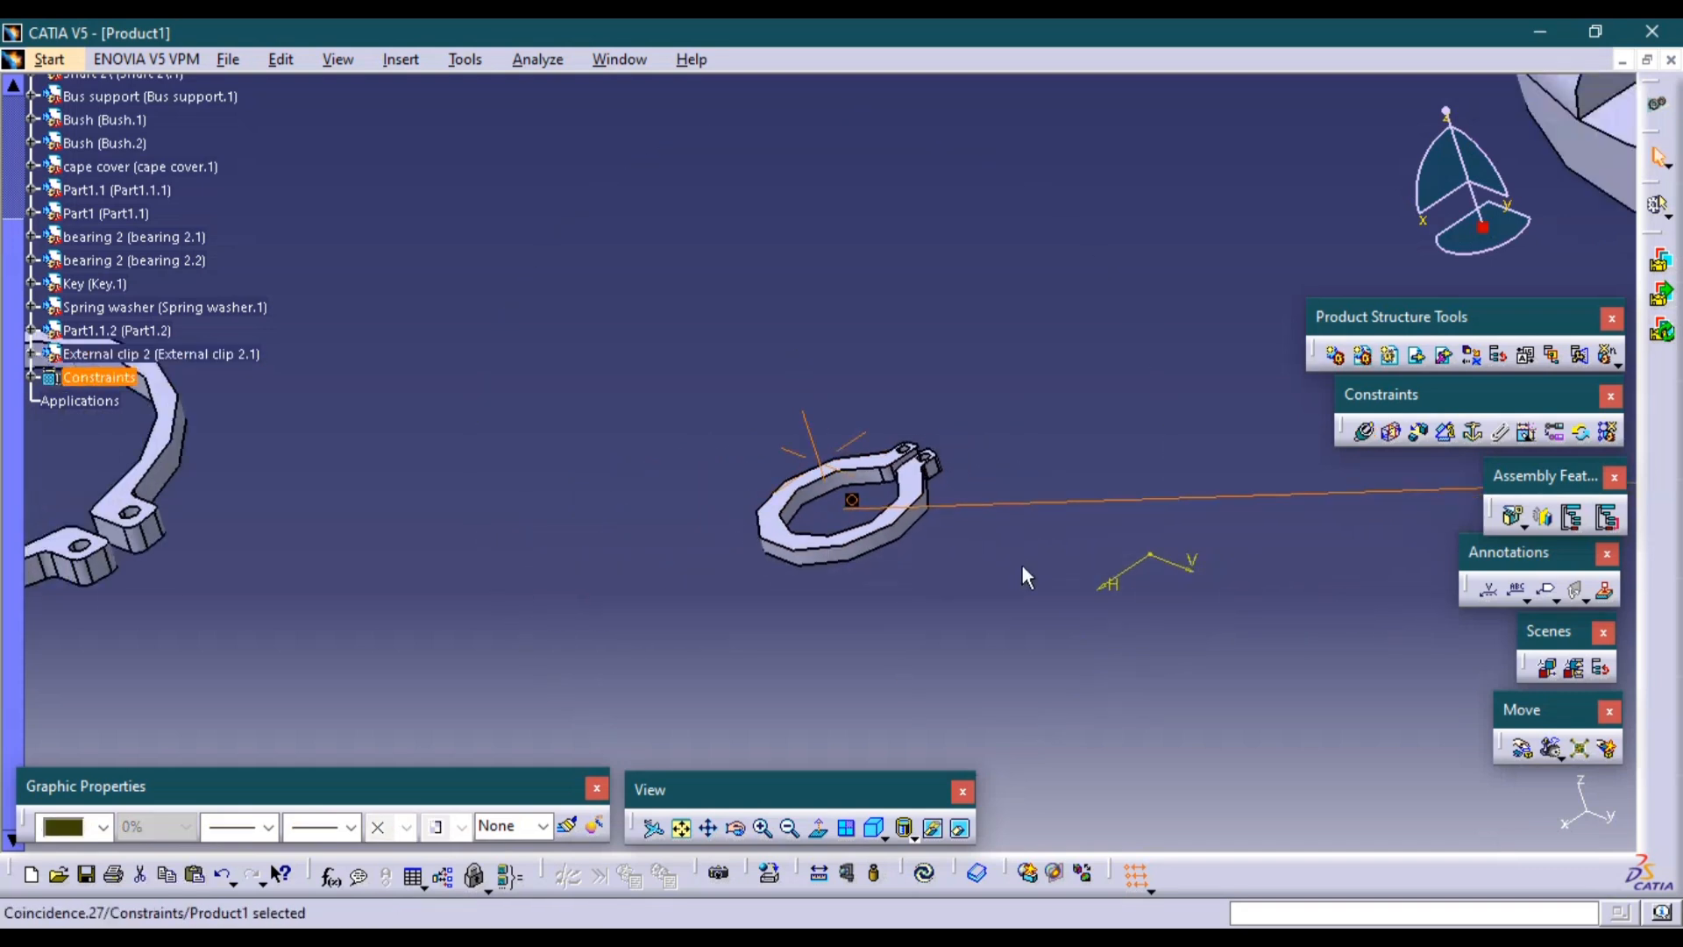
# Add a surface contact between the small external clip's inner cylindrical face and the clevis pin's groove face.
pyautogui.click(1383, 433)
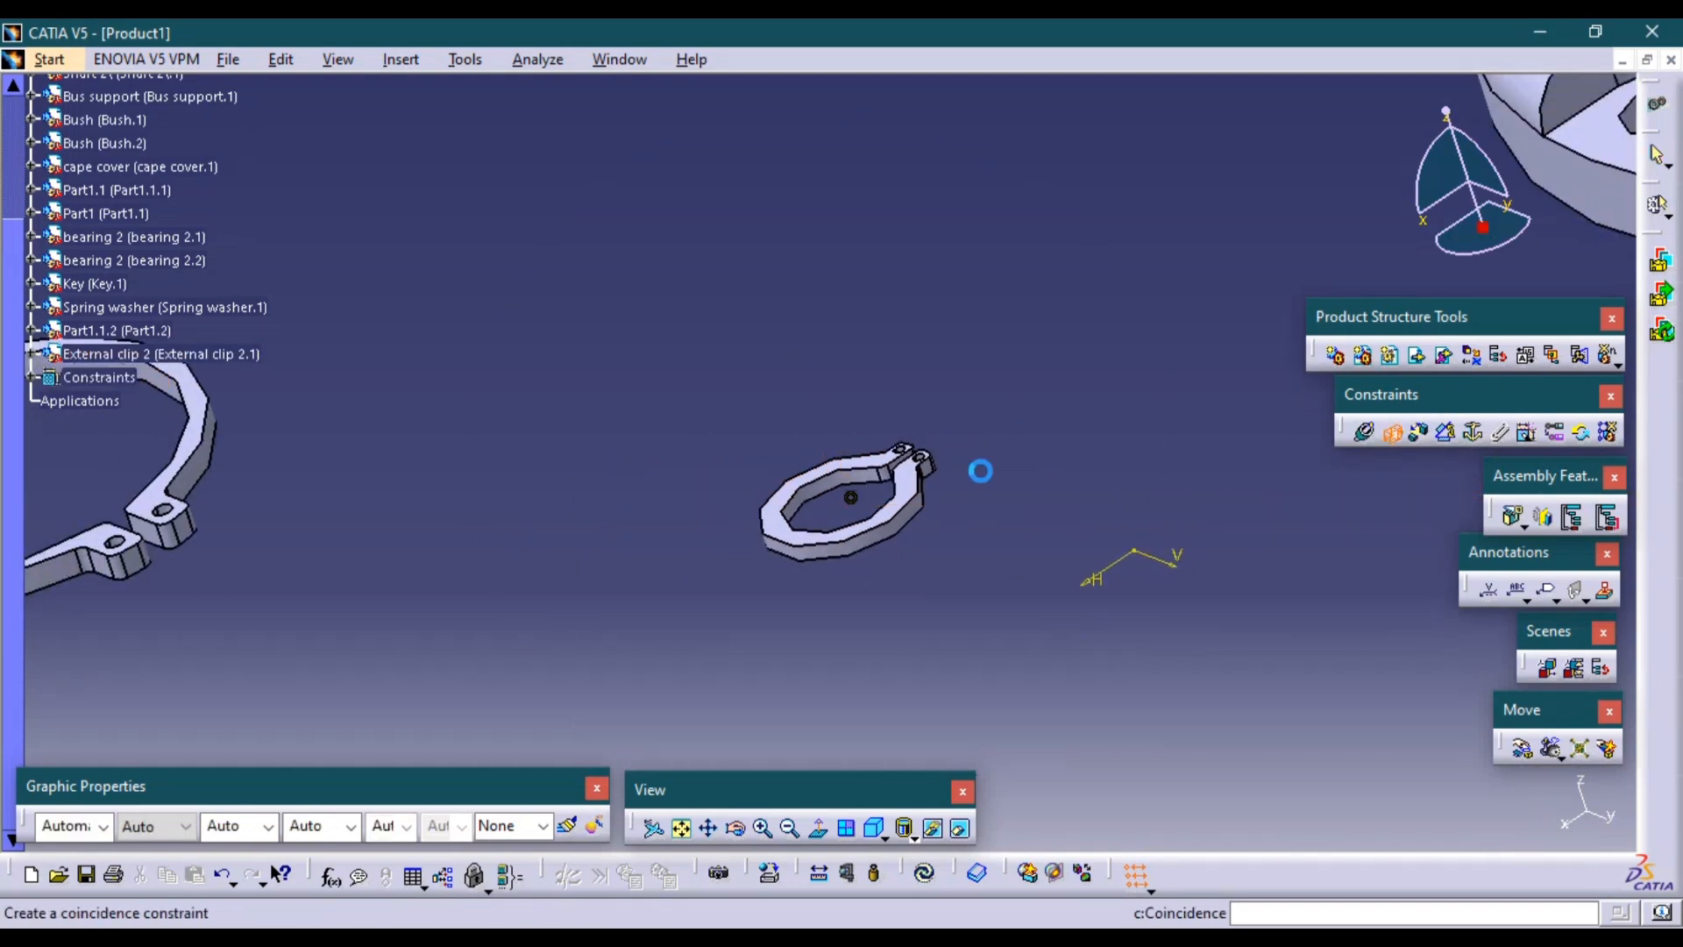
pyautogui.moveTo(957, 434); pyautogui.dragTo(934, 254, button='middle')
pyautogui.click(888, 539)
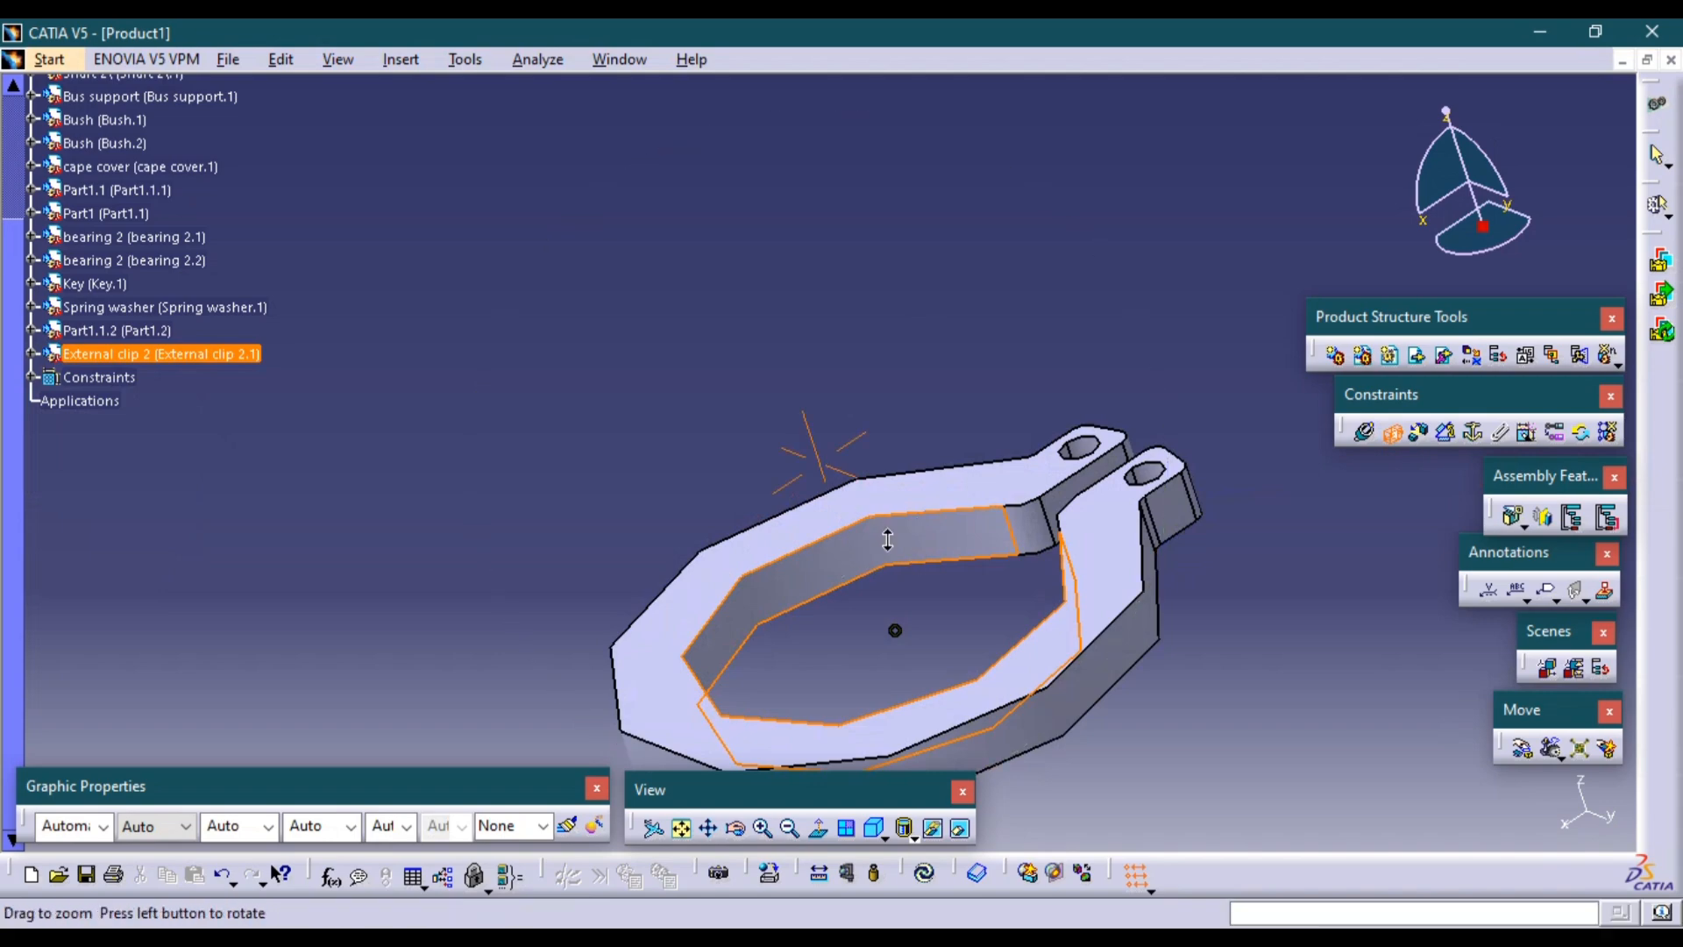
pyautogui.moveTo(887, 539); pyautogui.dragTo(912, 622, button='middle')
pyautogui.moveTo(1023, 518); pyautogui.dragTo(1048, 604, button='middle')
pyautogui.moveTo(1095, 529); pyautogui.dragTo(1166, 368, button='middle')
pyautogui.moveTo(1130, 394); pyautogui.dragTo(71, 350, button='middle')
pyautogui.moveTo(549, 420); pyautogui.dragTo(559, 357, button='middle')
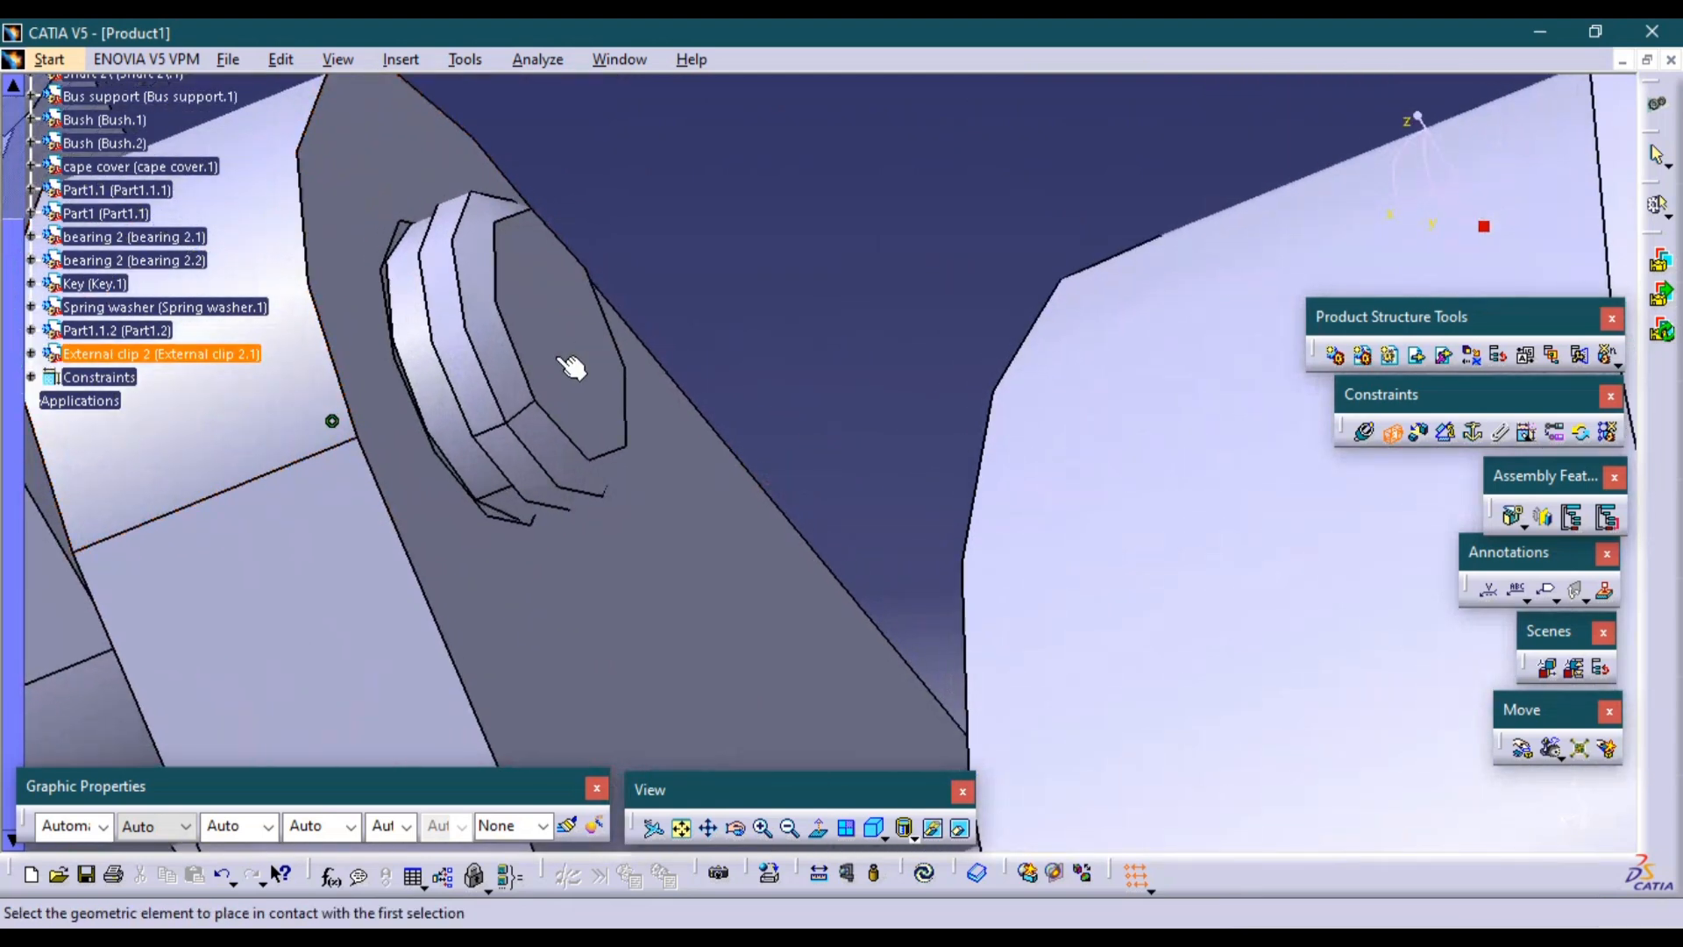
pyautogui.click(460, 450)
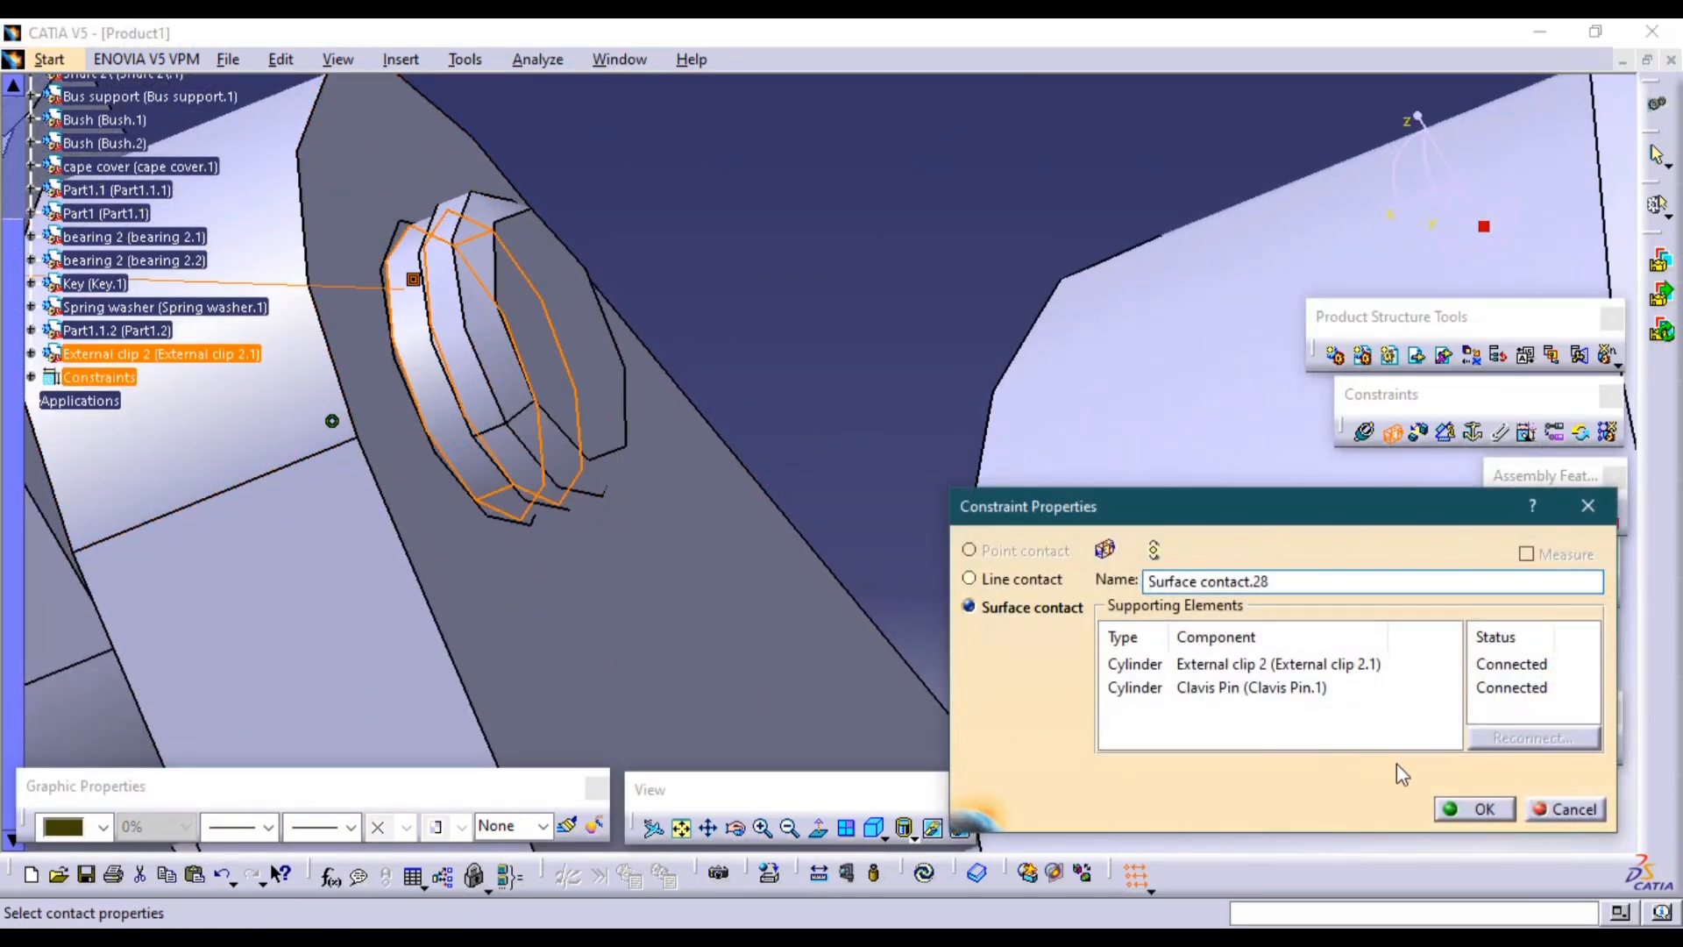
pyautogui.click(1459, 807)
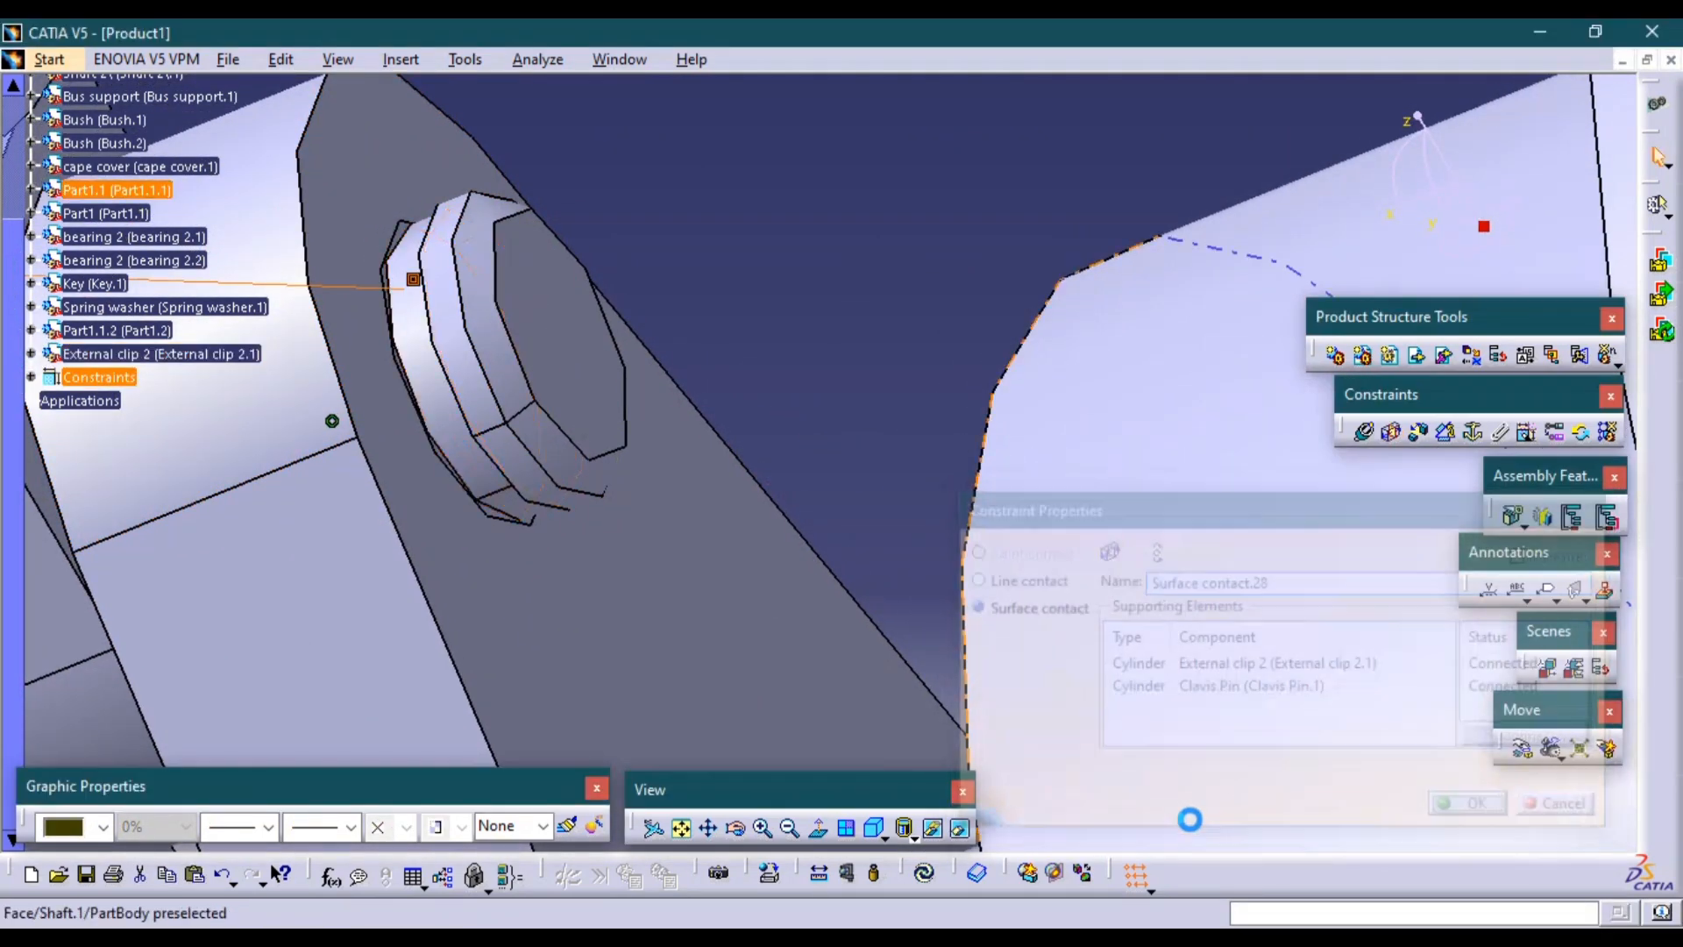
# Update the assembly and delete the surface contact from the update diagnosis.
pyautogui.click(925, 875)
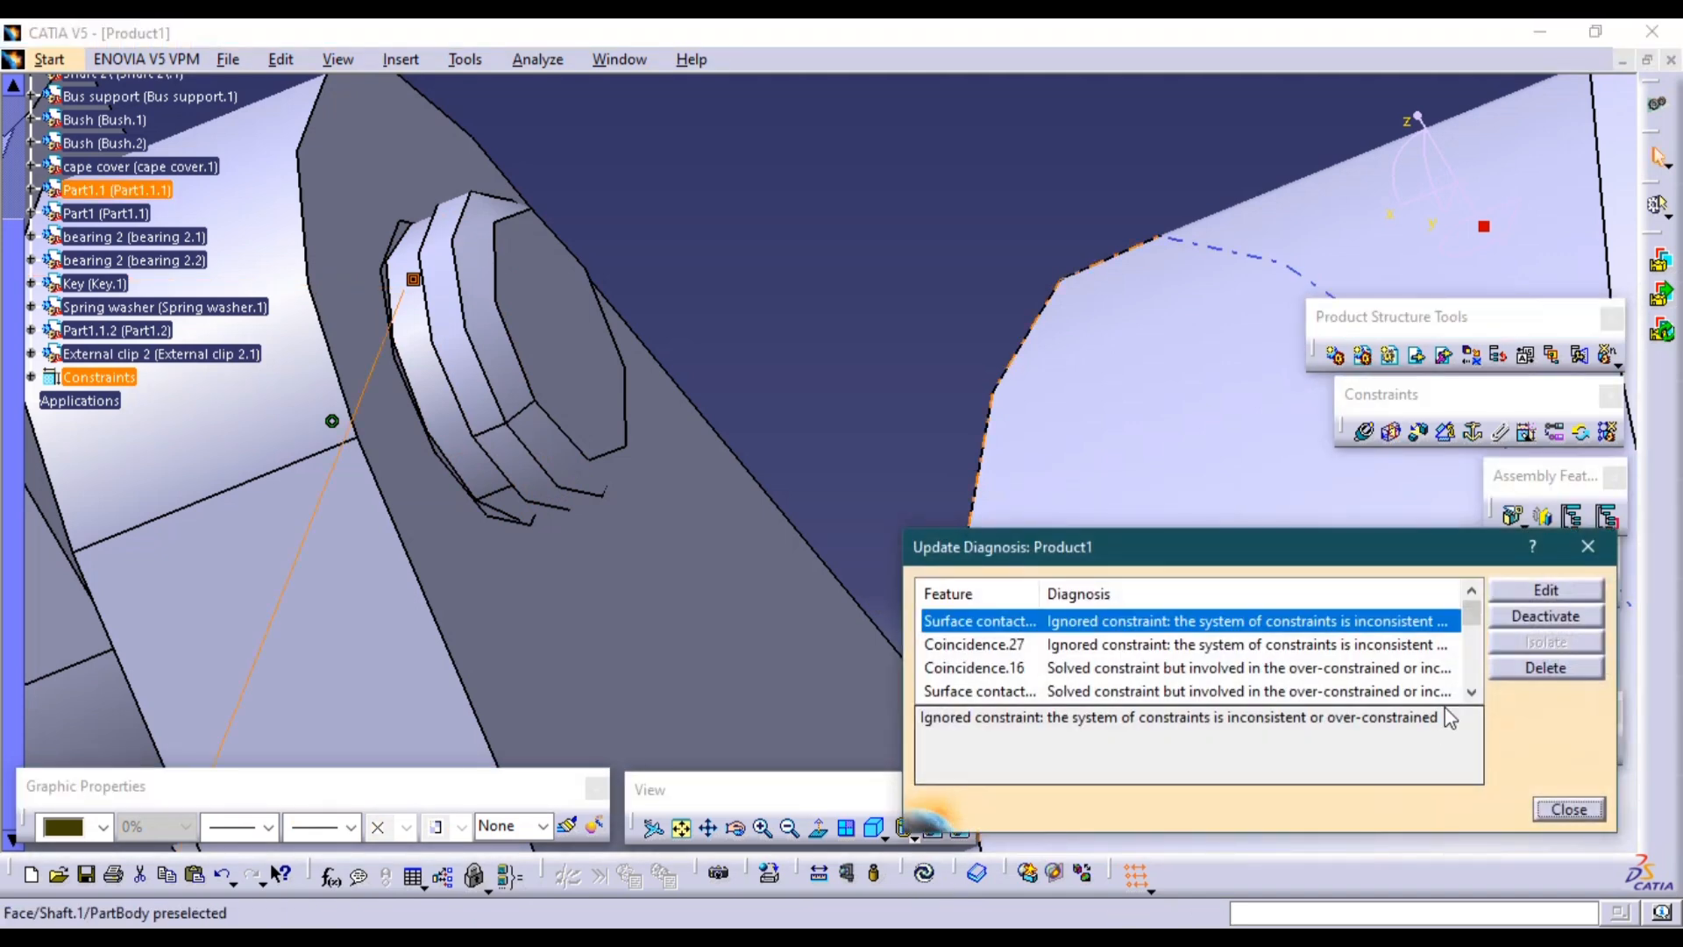
pyautogui.click(1560, 668)
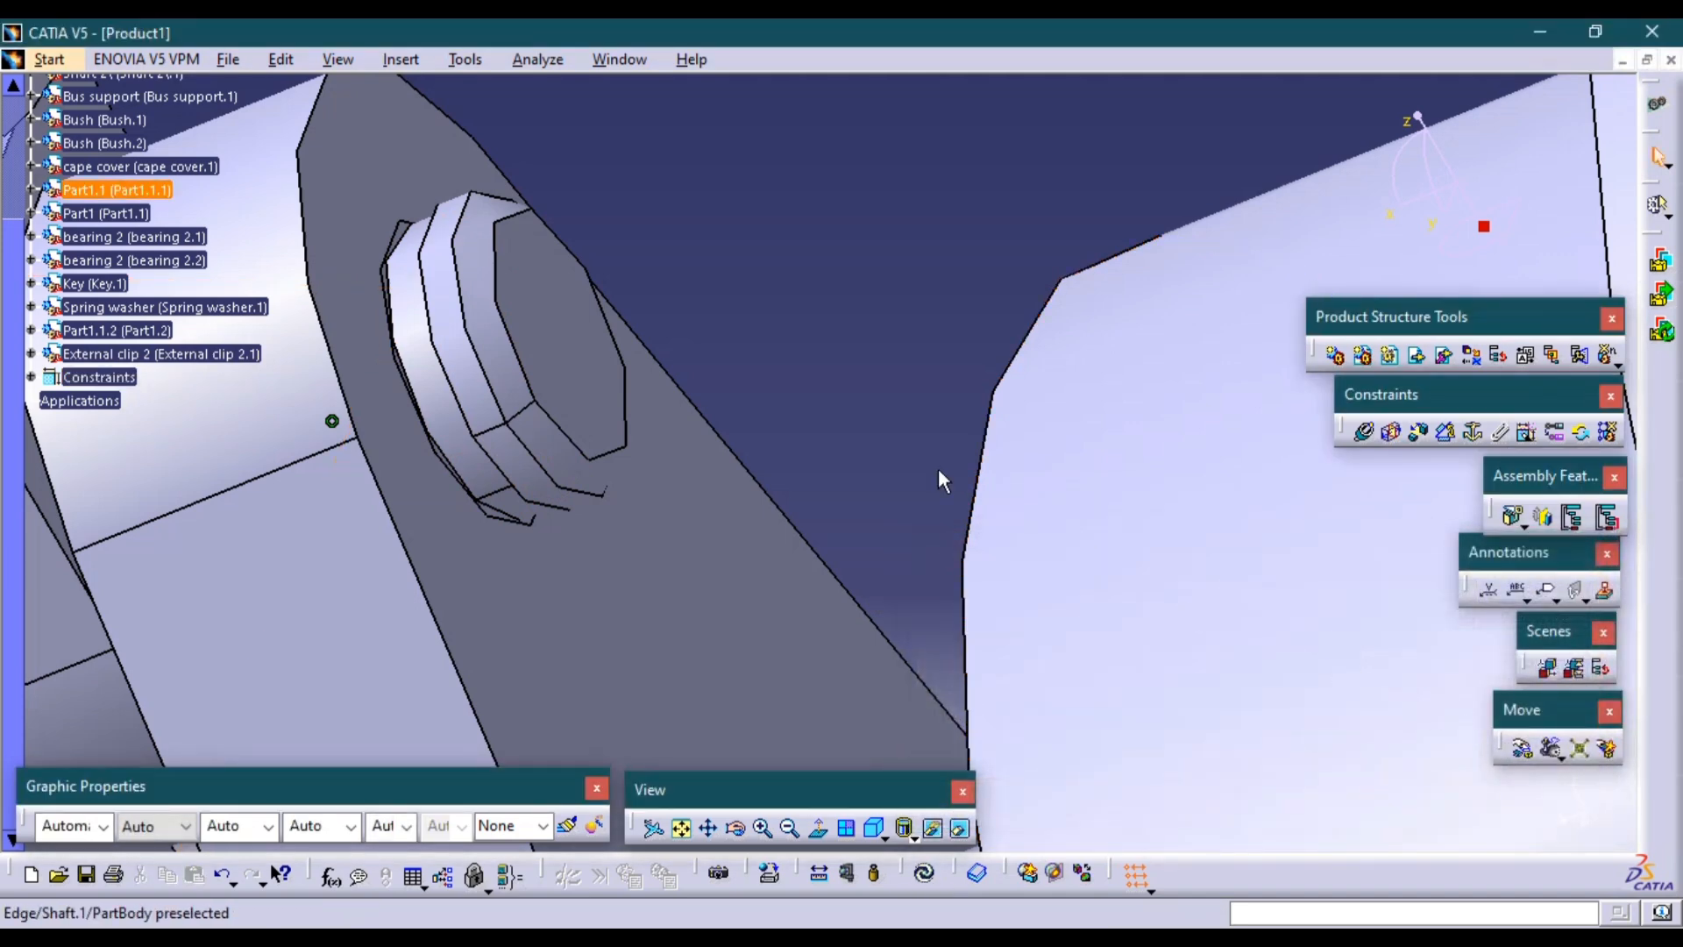
pyautogui.moveTo(918, 467); pyautogui.dragTo(984, 680, button='middle')
pyautogui.moveTo(846, 545); pyautogui.dragTo(822, 684, button='middle')
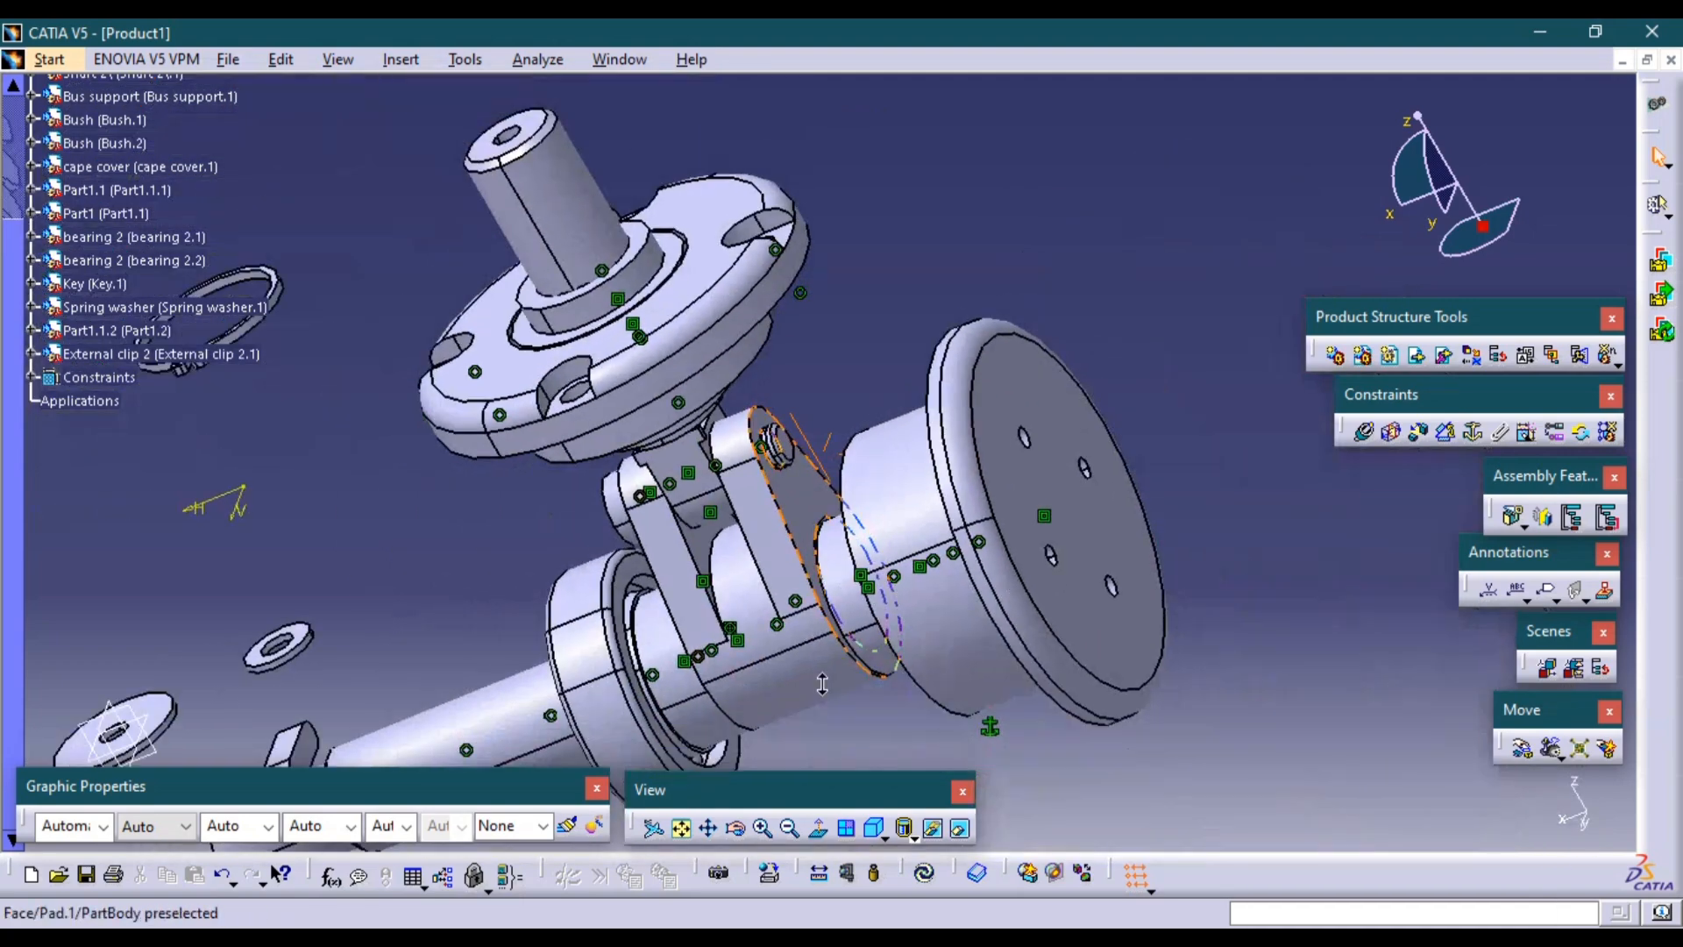
pyautogui.moveTo(771, 596); pyautogui.dragTo(1067, 486, button='middle')
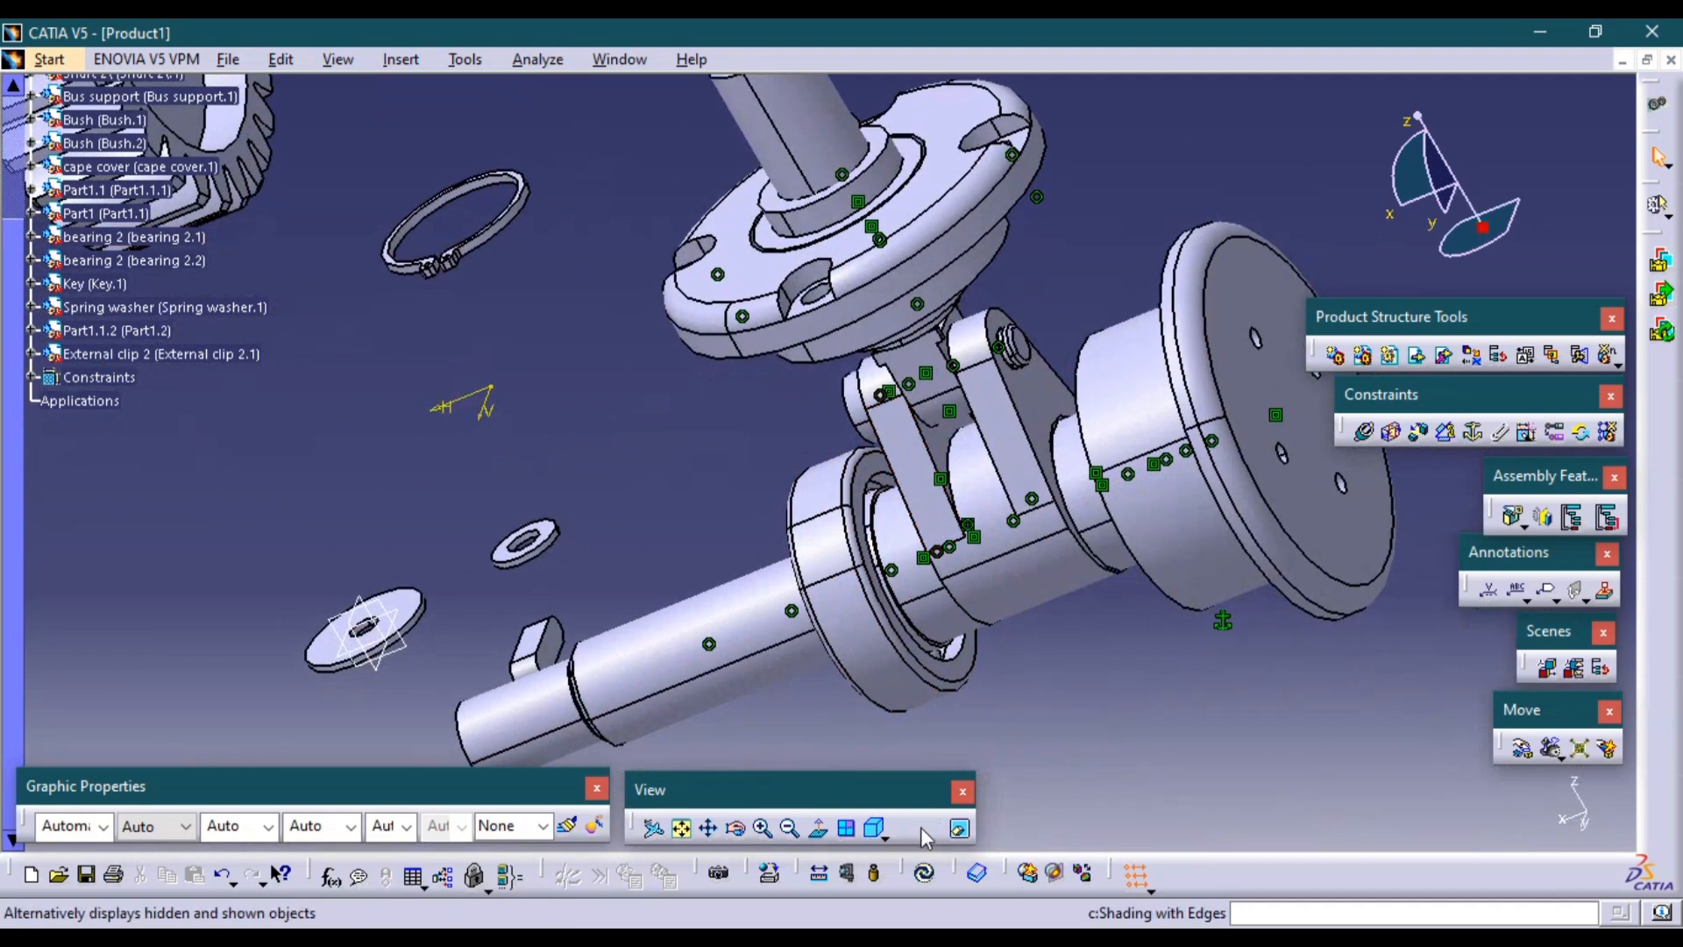
# Undo the small external clip's trial constraints until the clip is free again.
pyautogui.click(874, 831)
pyautogui.moveTo(813, 569); pyautogui.dragTo(827, 616, button='middle')
pyautogui.scroll(-1, 813, 524)
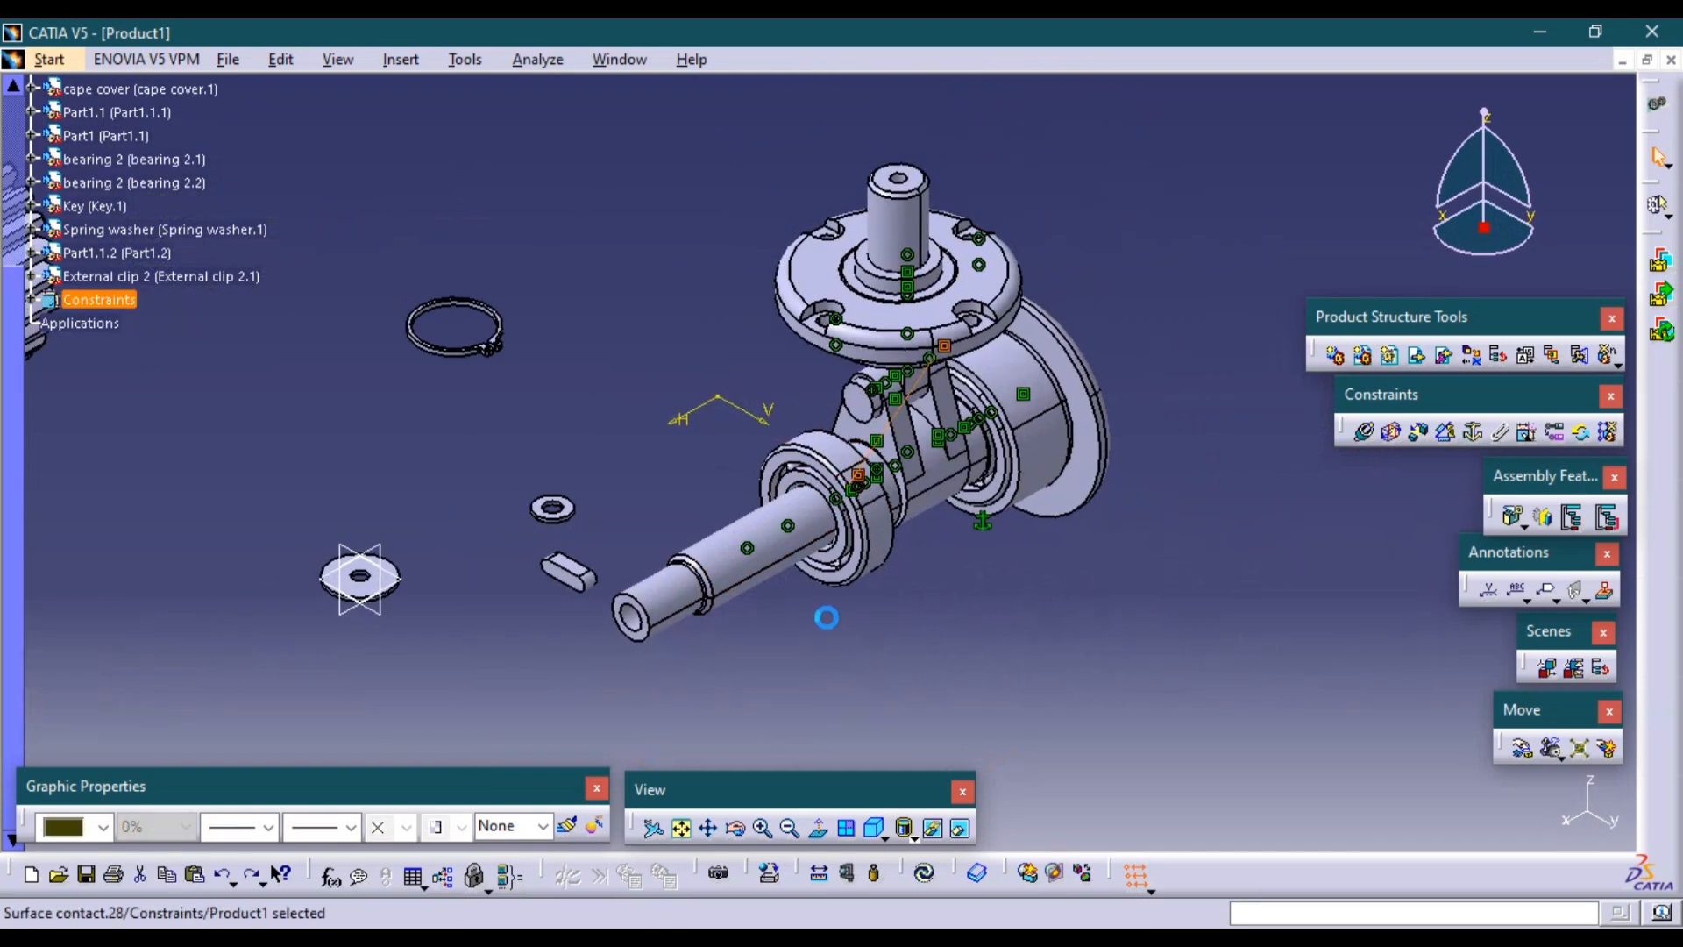
pyautogui.click(828, 617)
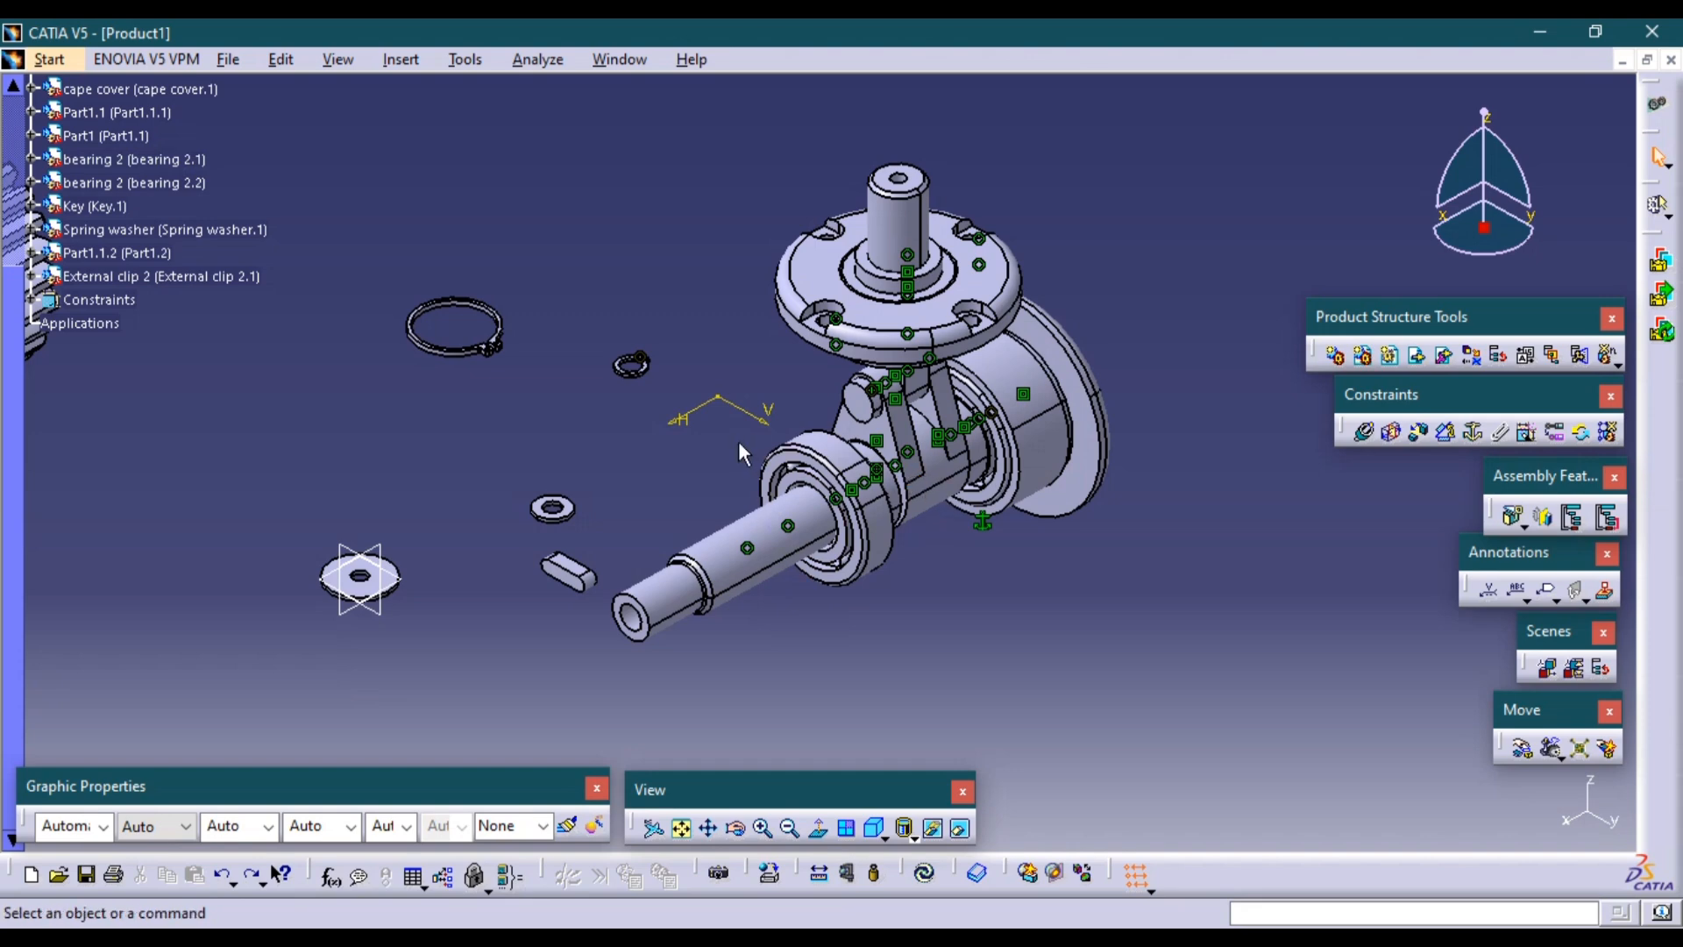
pyautogui.moveTo(738, 440); pyautogui.dragTo(747, 493, button='middle')
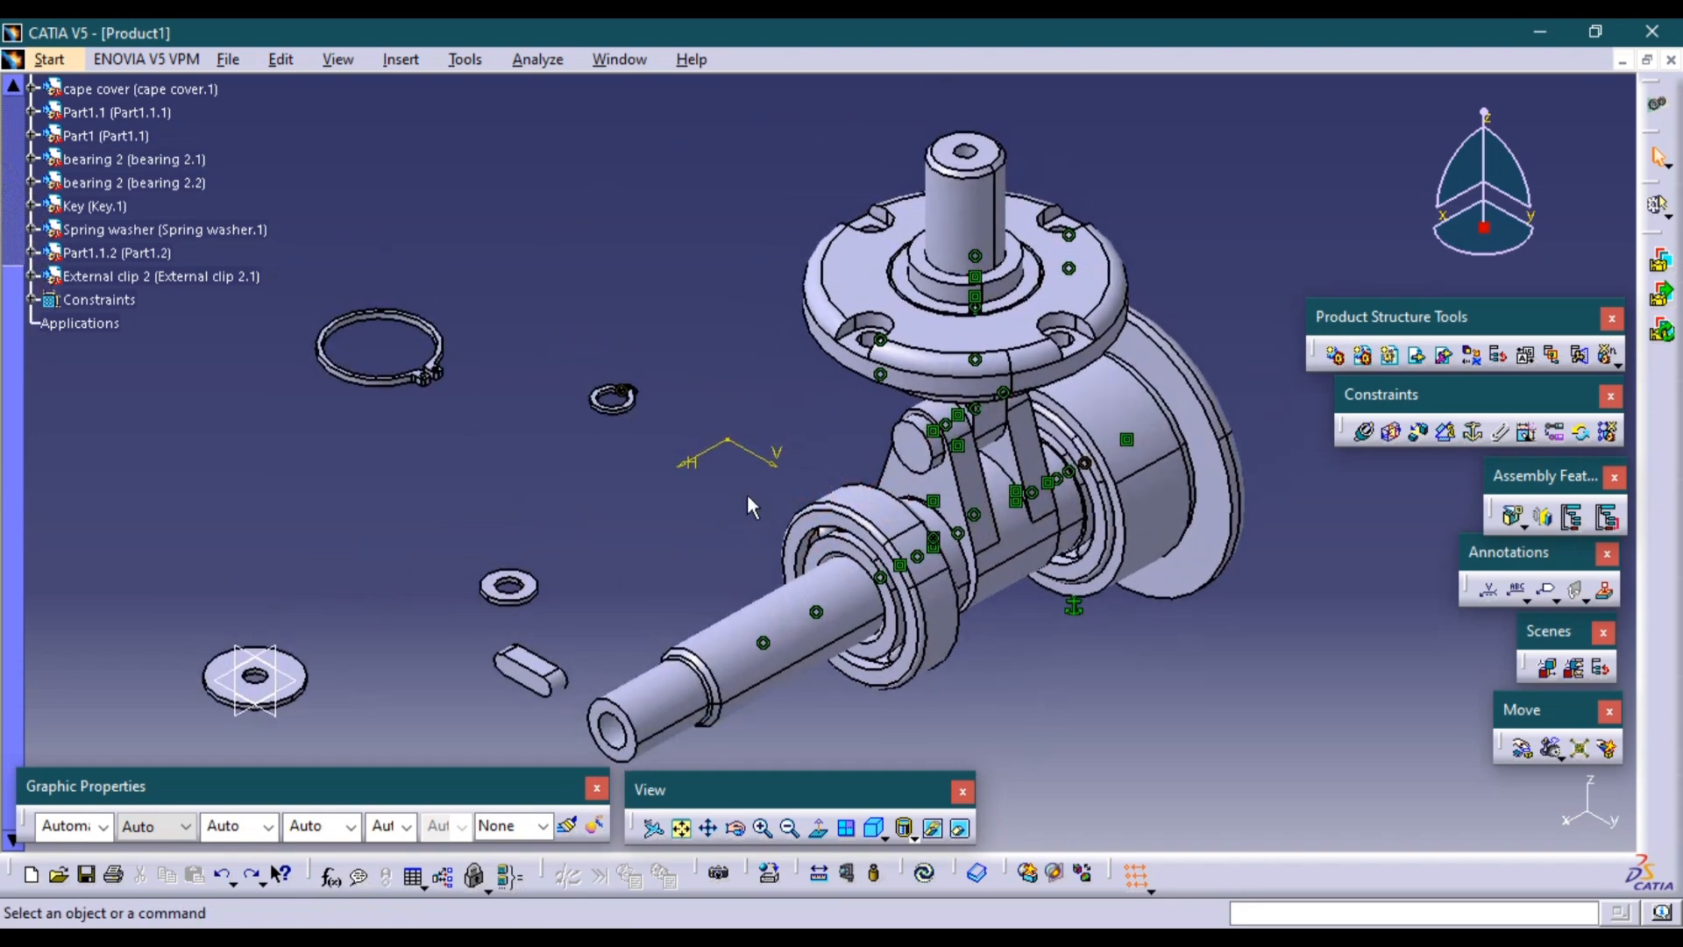
pyautogui.hotkey('ctrl', 'z')
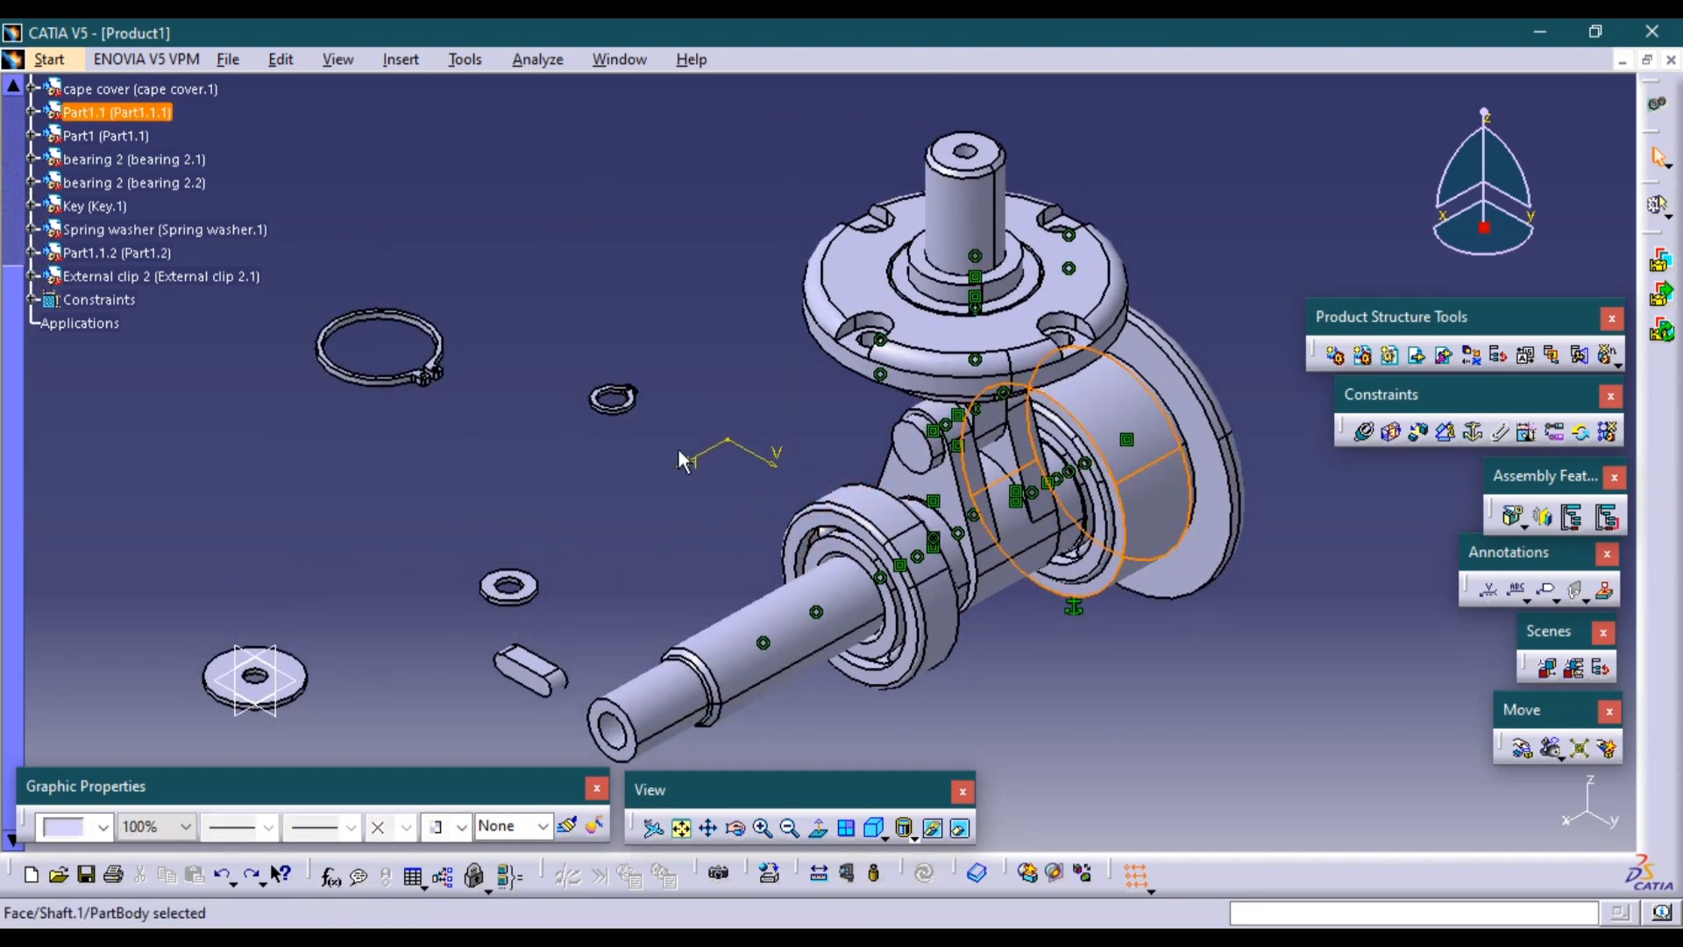
# Add a contact constraint between the small external clip's flat face and the outer face of the arm carrying the clevis pin.
pyautogui.moveTo(680, 452); pyautogui.dragTo(677, 391, button='middle')
pyautogui.click(677, 392)
pyautogui.moveTo(761, 441); pyautogui.dragTo(798, 512, button='middle')
pyautogui.click(1394, 433)
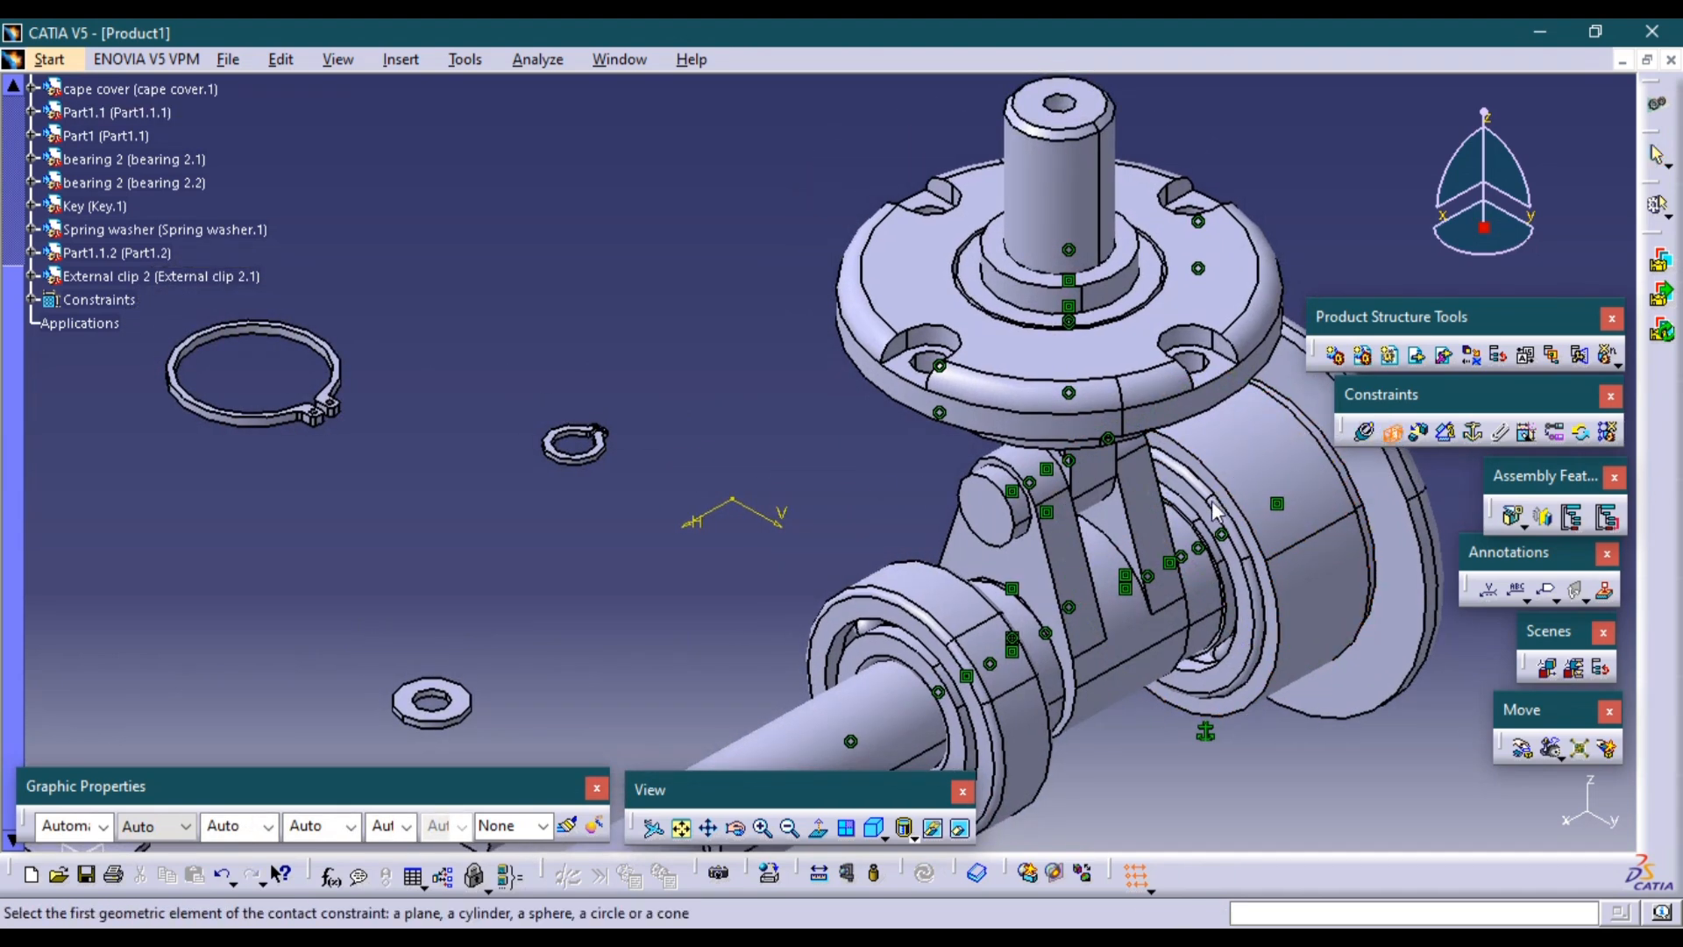
pyautogui.moveTo(1219, 385); pyautogui.dragTo(763, 394, button='middle')
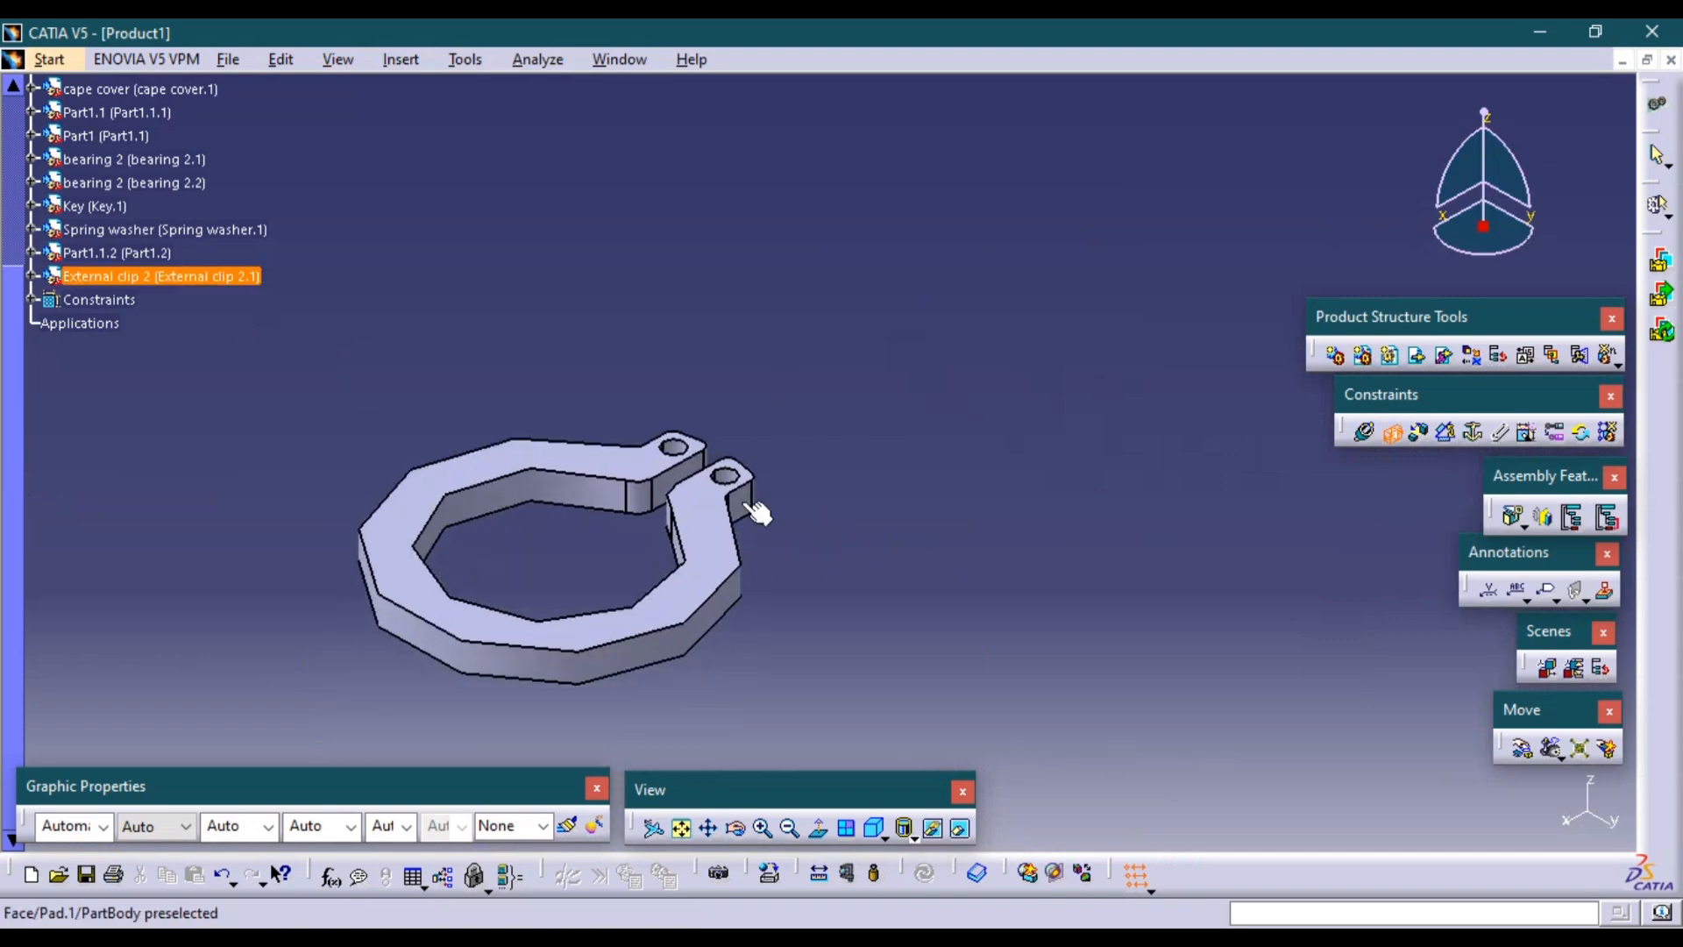
pyautogui.moveTo(703, 543); pyautogui.dragTo(739, 334, button='middle')
pyautogui.rightClick(1014, 458)
pyautogui.click(967, 391)
pyautogui.moveTo(920, 421); pyautogui.dragTo(980, 407, button='middle')
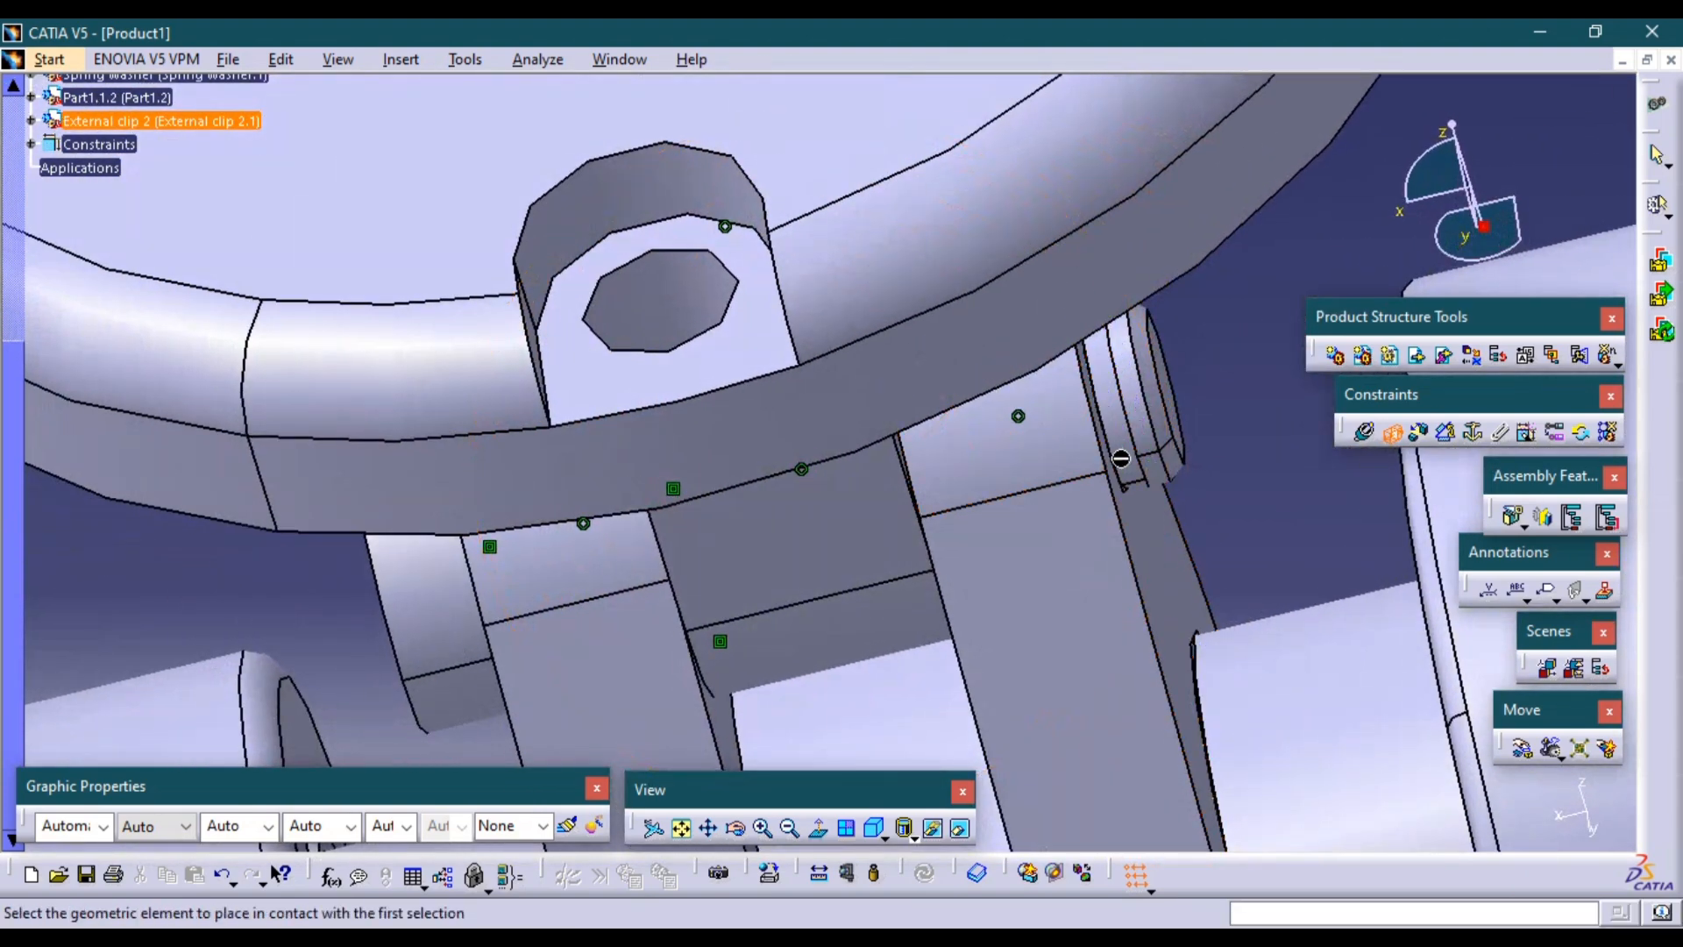
pyautogui.click(1135, 454)
pyautogui.moveTo(1135, 454); pyautogui.dragTo(996, 451, button='middle')
pyautogui.click(903, 487)
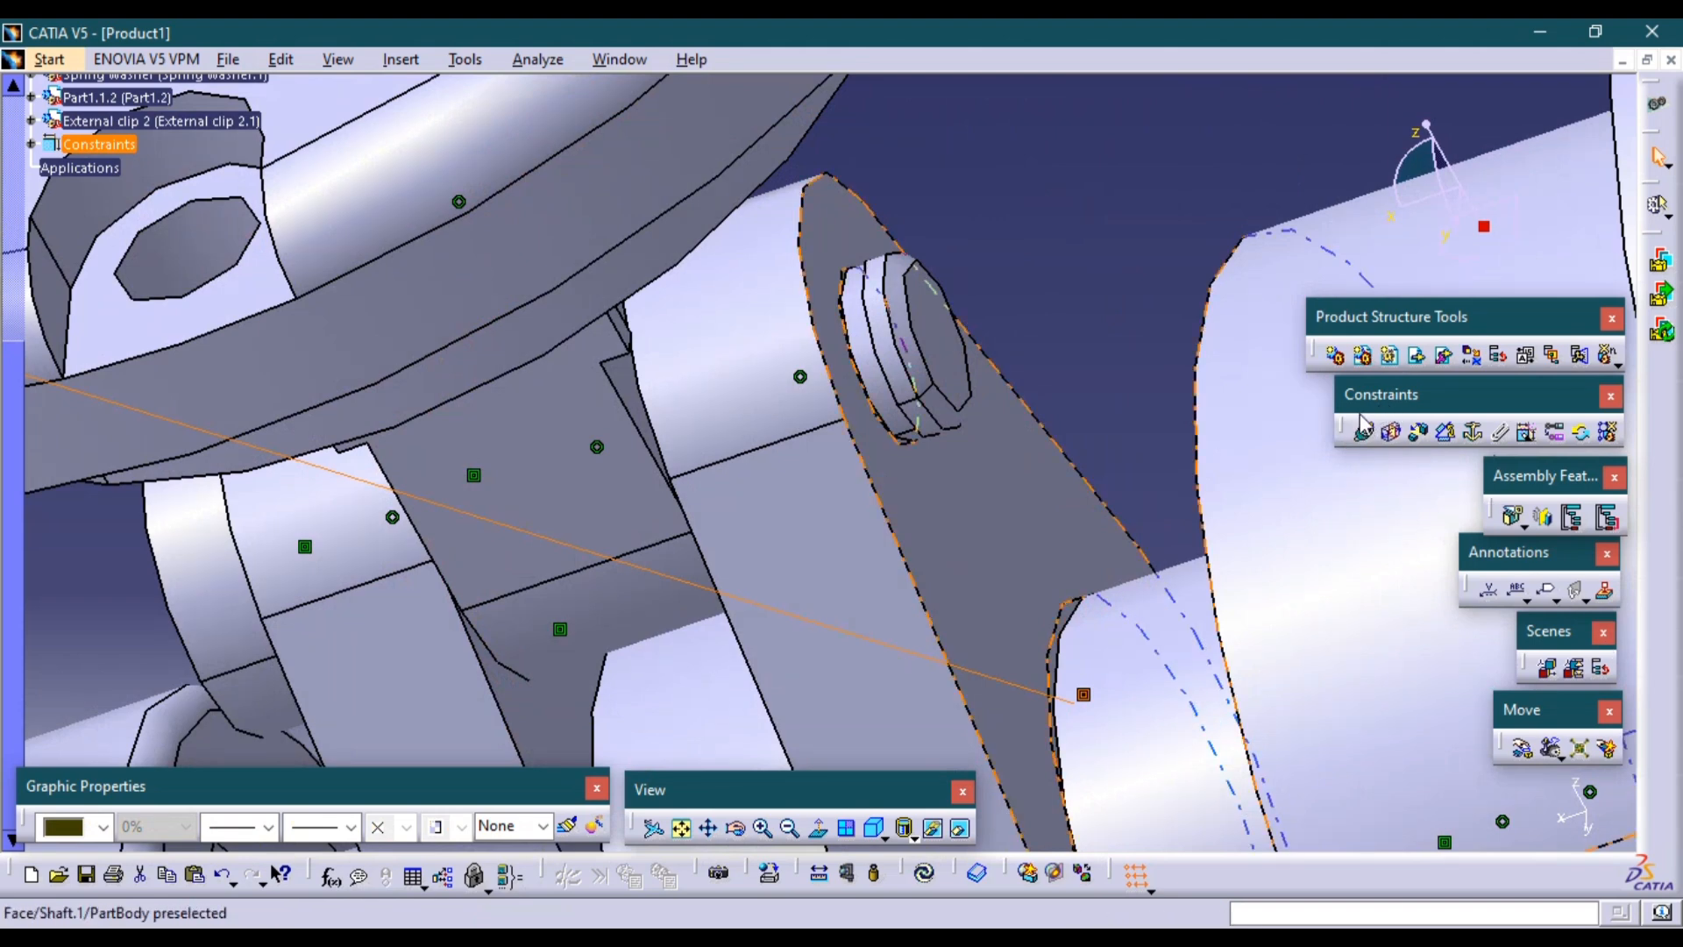
# Make the small external clip's axis coincident with the clevis pin's axis and update the assembly to seat the clip.
pyautogui.moveTo(1175, 518); pyautogui.dragTo(1314, 490, button='middle')
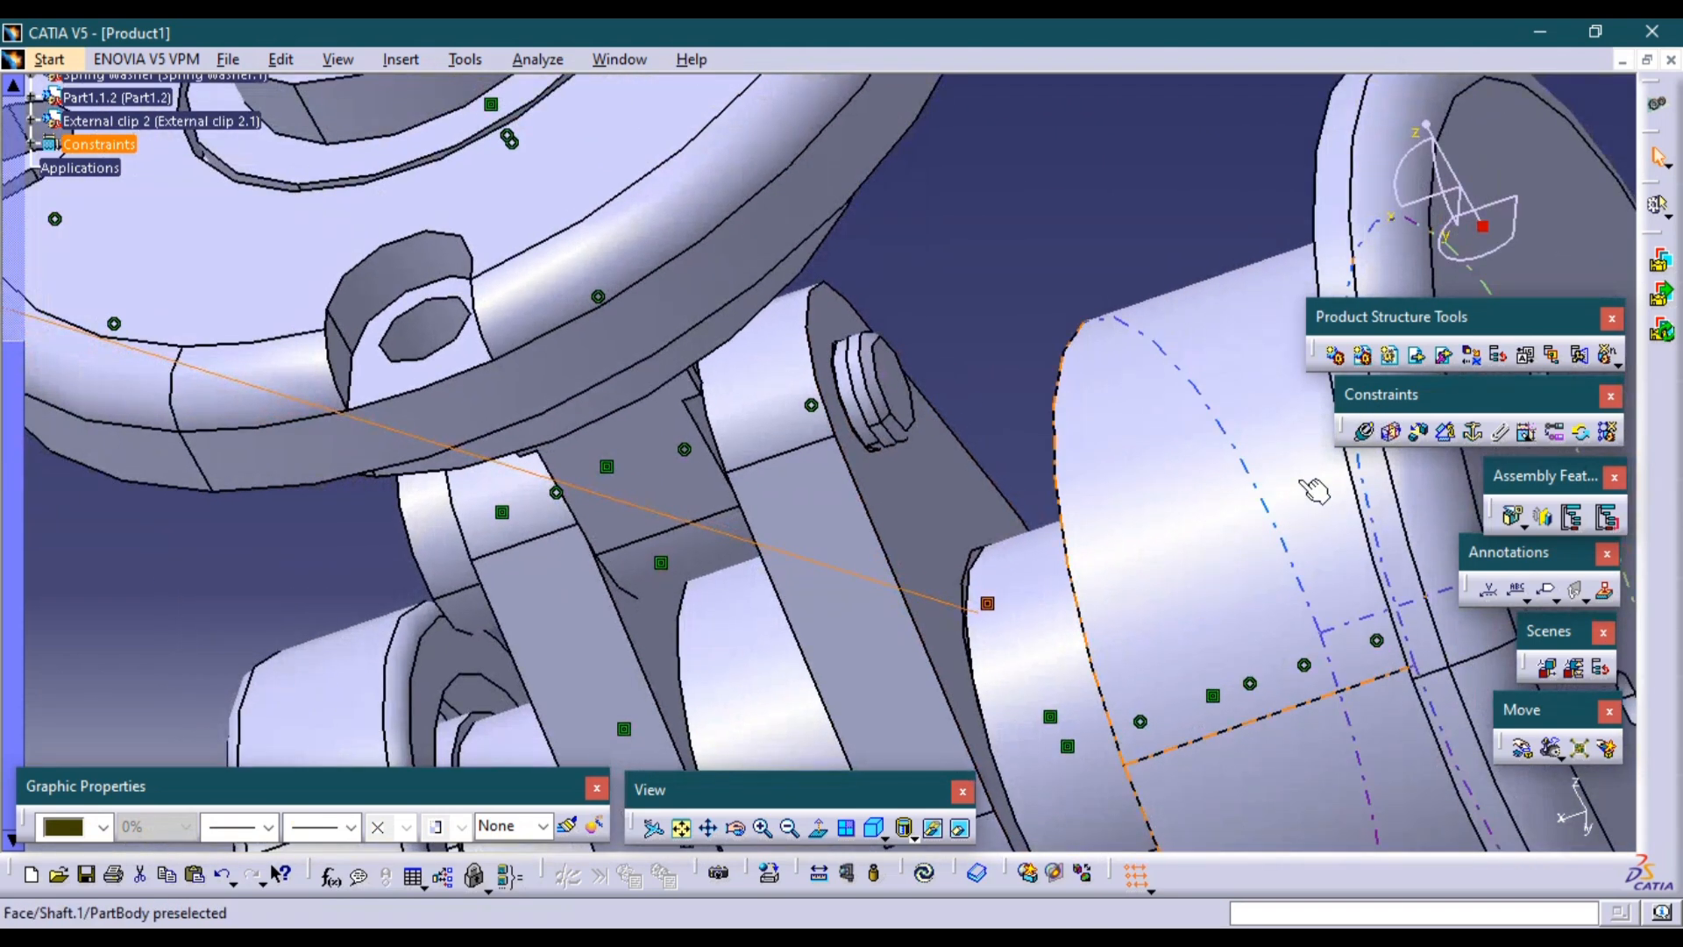
pyautogui.click(1369, 436)
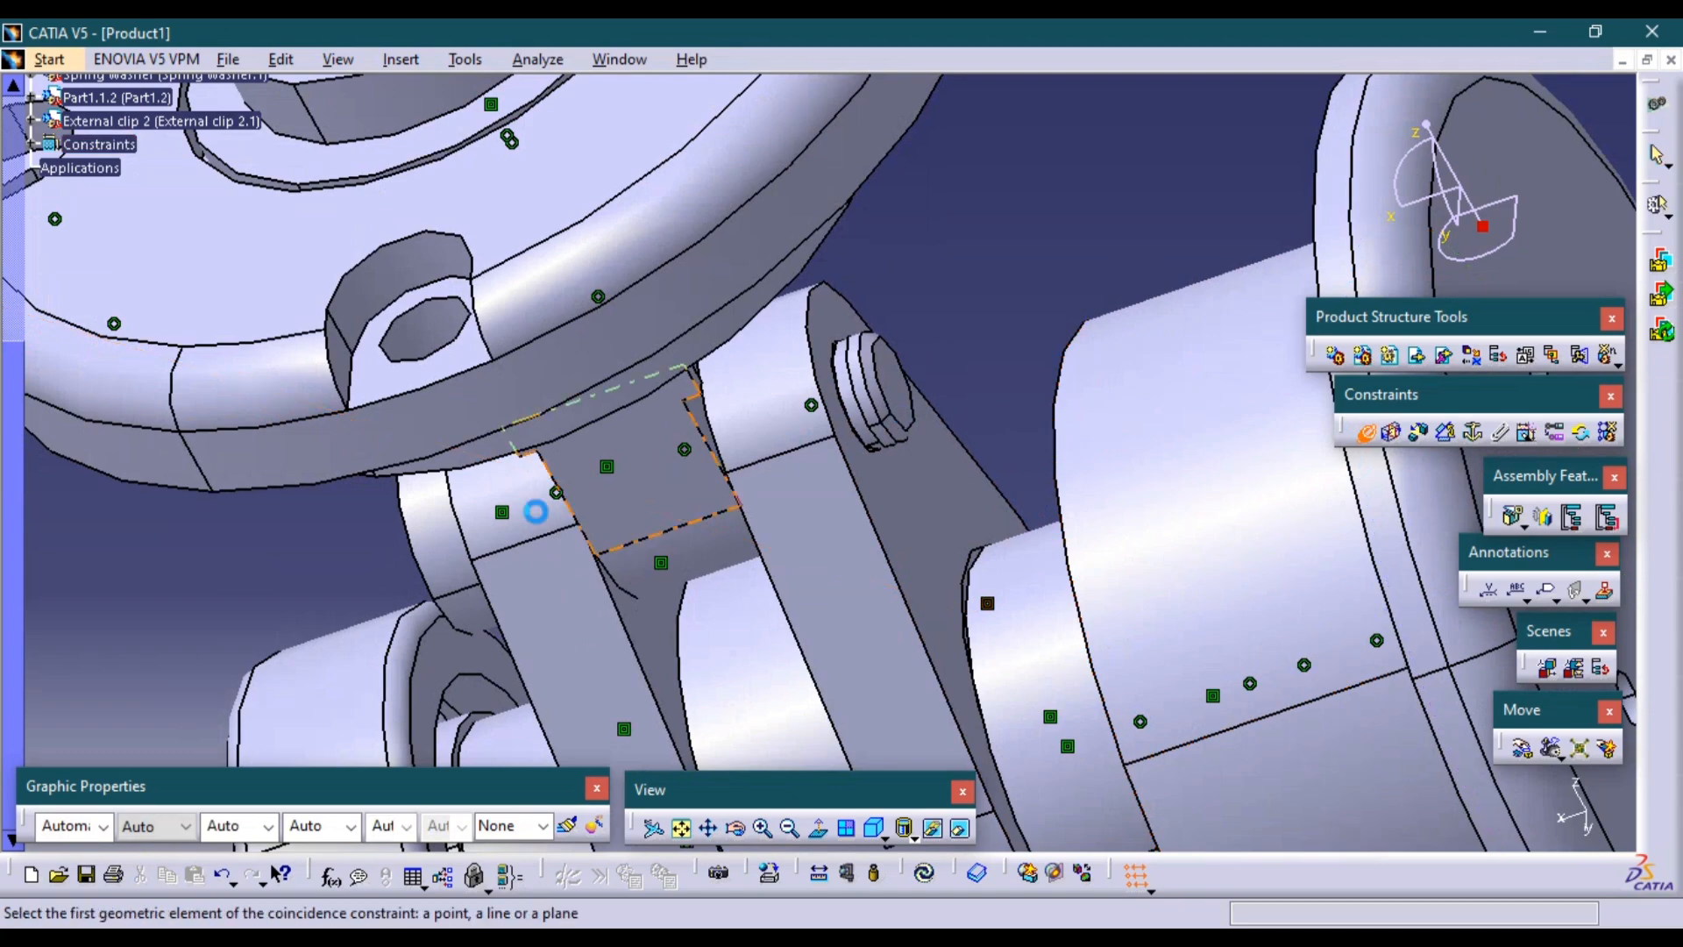
pyautogui.click(445, 552)
pyautogui.moveTo(437, 549); pyautogui.dragTo(836, 847, button='middle')
pyautogui.moveTo(573, 618); pyautogui.dragTo(1353, 385, button='middle')
pyautogui.moveTo(582, 646); pyautogui.dragTo(823, 542, button='middle')
pyautogui.click(599, 558)
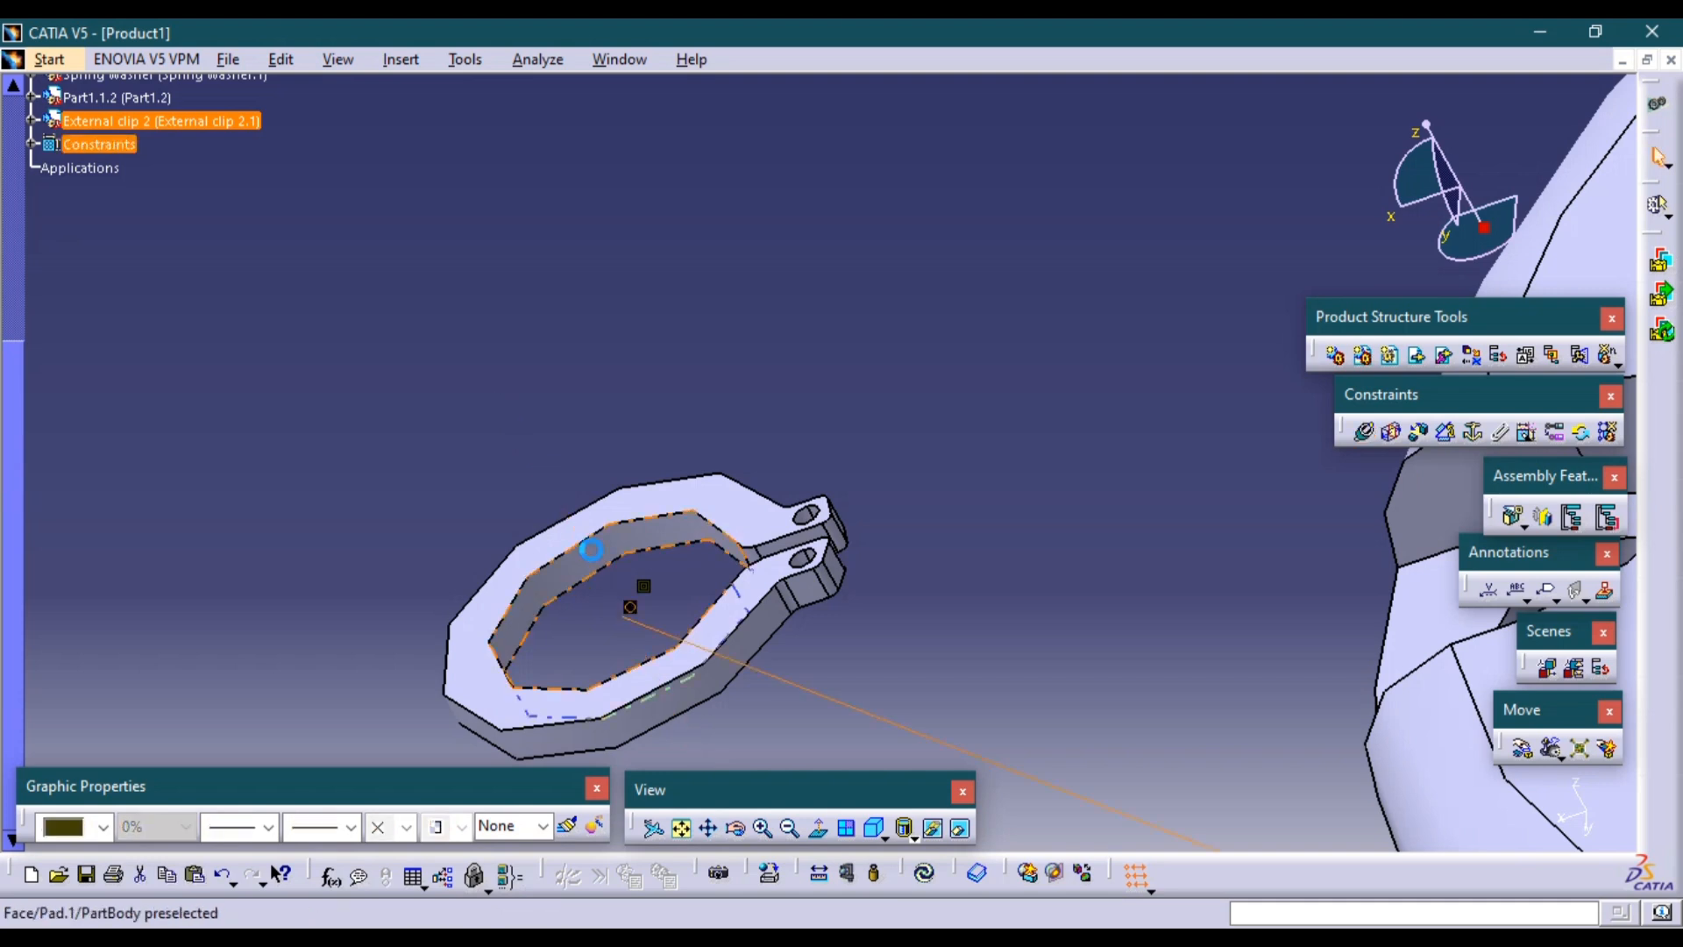
pyautogui.click(931, 879)
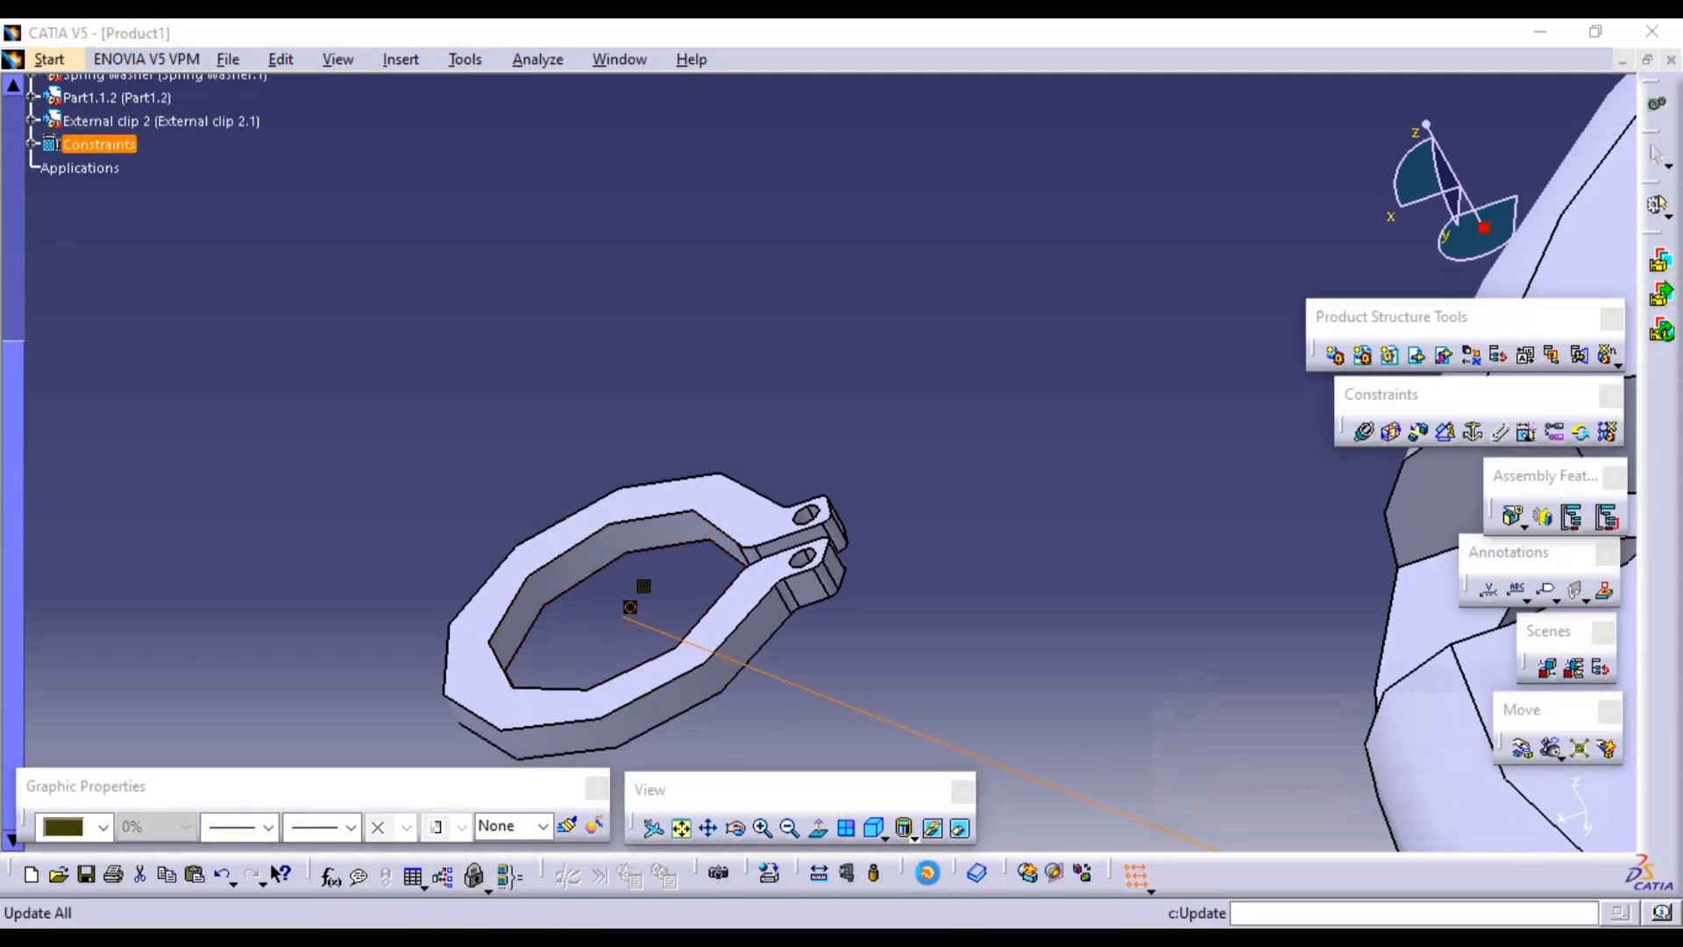
pyautogui.click(872, 828)
pyautogui.scroll(-1, 1092, 618)
pyautogui.keyDown('ctrl'); pyautogui.moveTo(1059, 508); pyautogui.dragTo(1086, 627, button='middle'); pyautogui.keyUp('ctrl')
pyautogui.moveTo(1305, 575); pyautogui.dragTo(675, 584, button='middle')
pyautogui.moveTo(899, 574); pyautogui.dragTo(900, 401, button='middle')
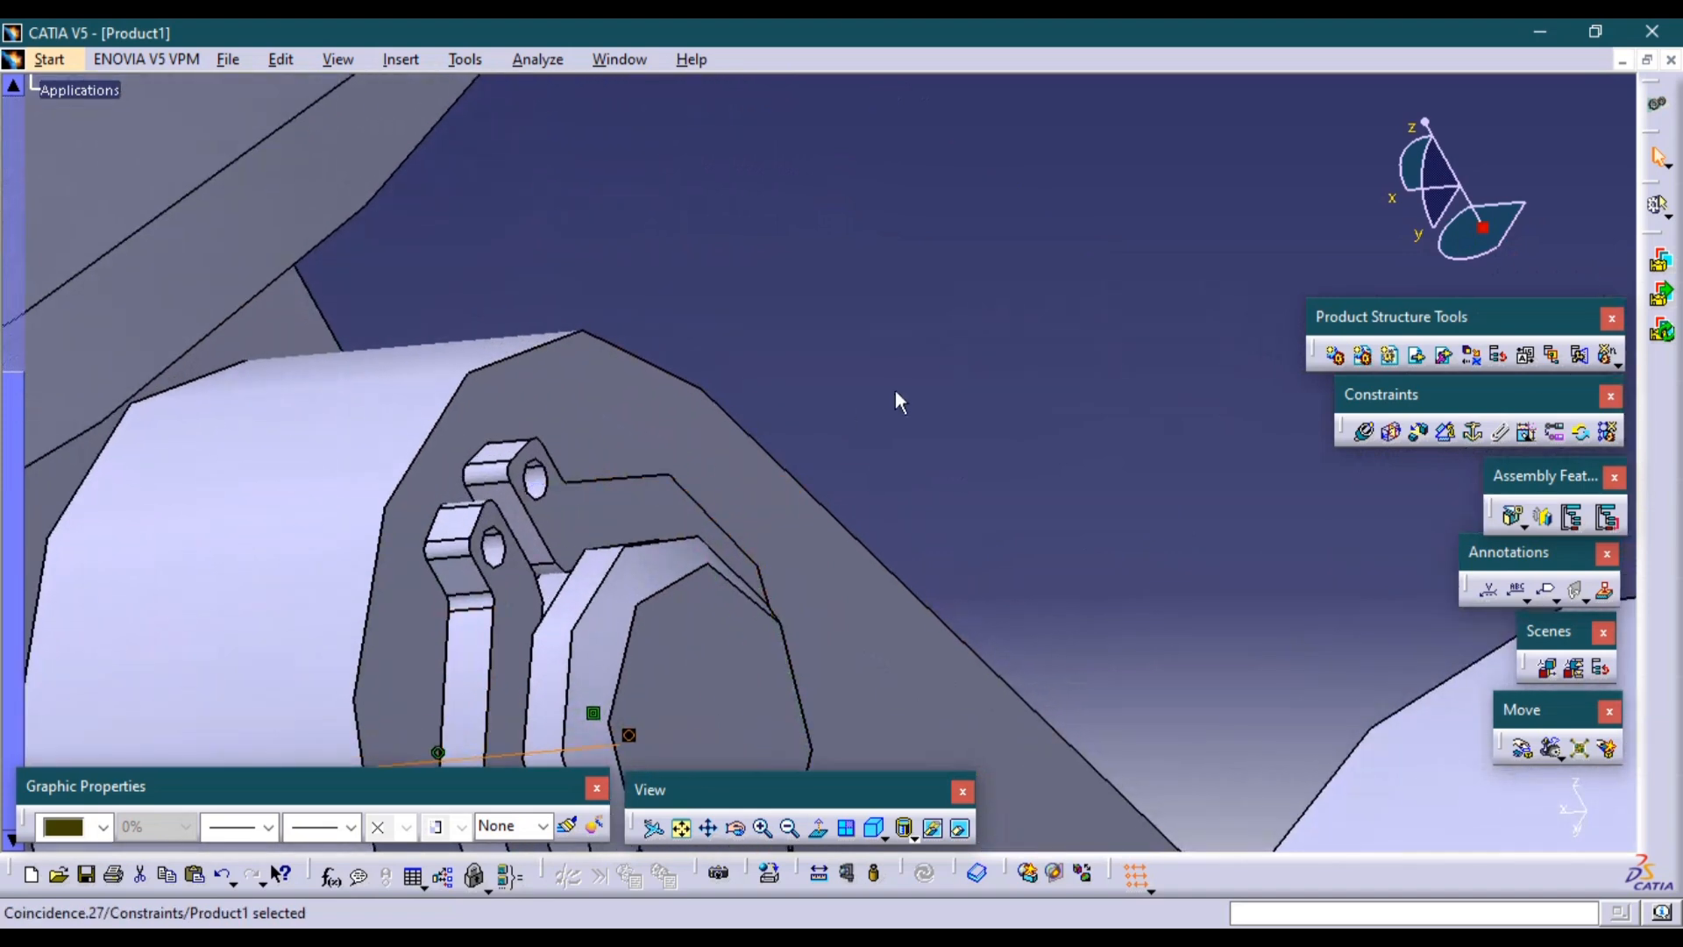
pyautogui.moveTo(803, 464); pyautogui.dragTo(942, 612, button='middle')
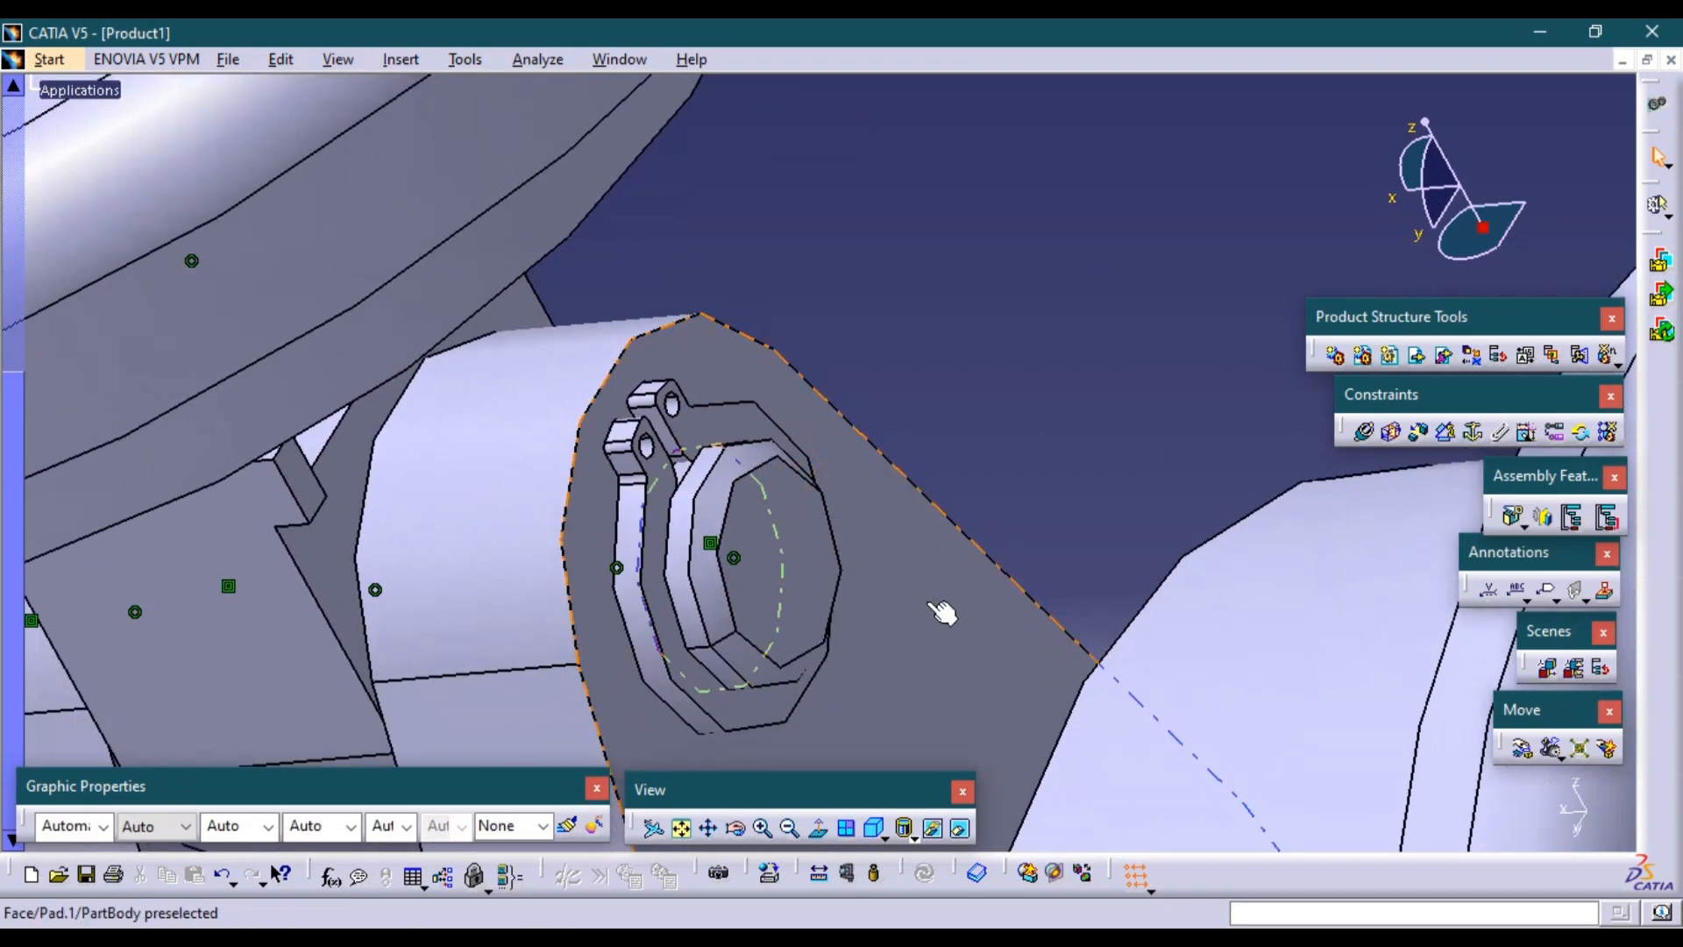
# Switch to the Pumo Mech Book 2024.pdf drawing and check the section and detail views for the remaining parts' positions.
pyautogui.click(874, 828)
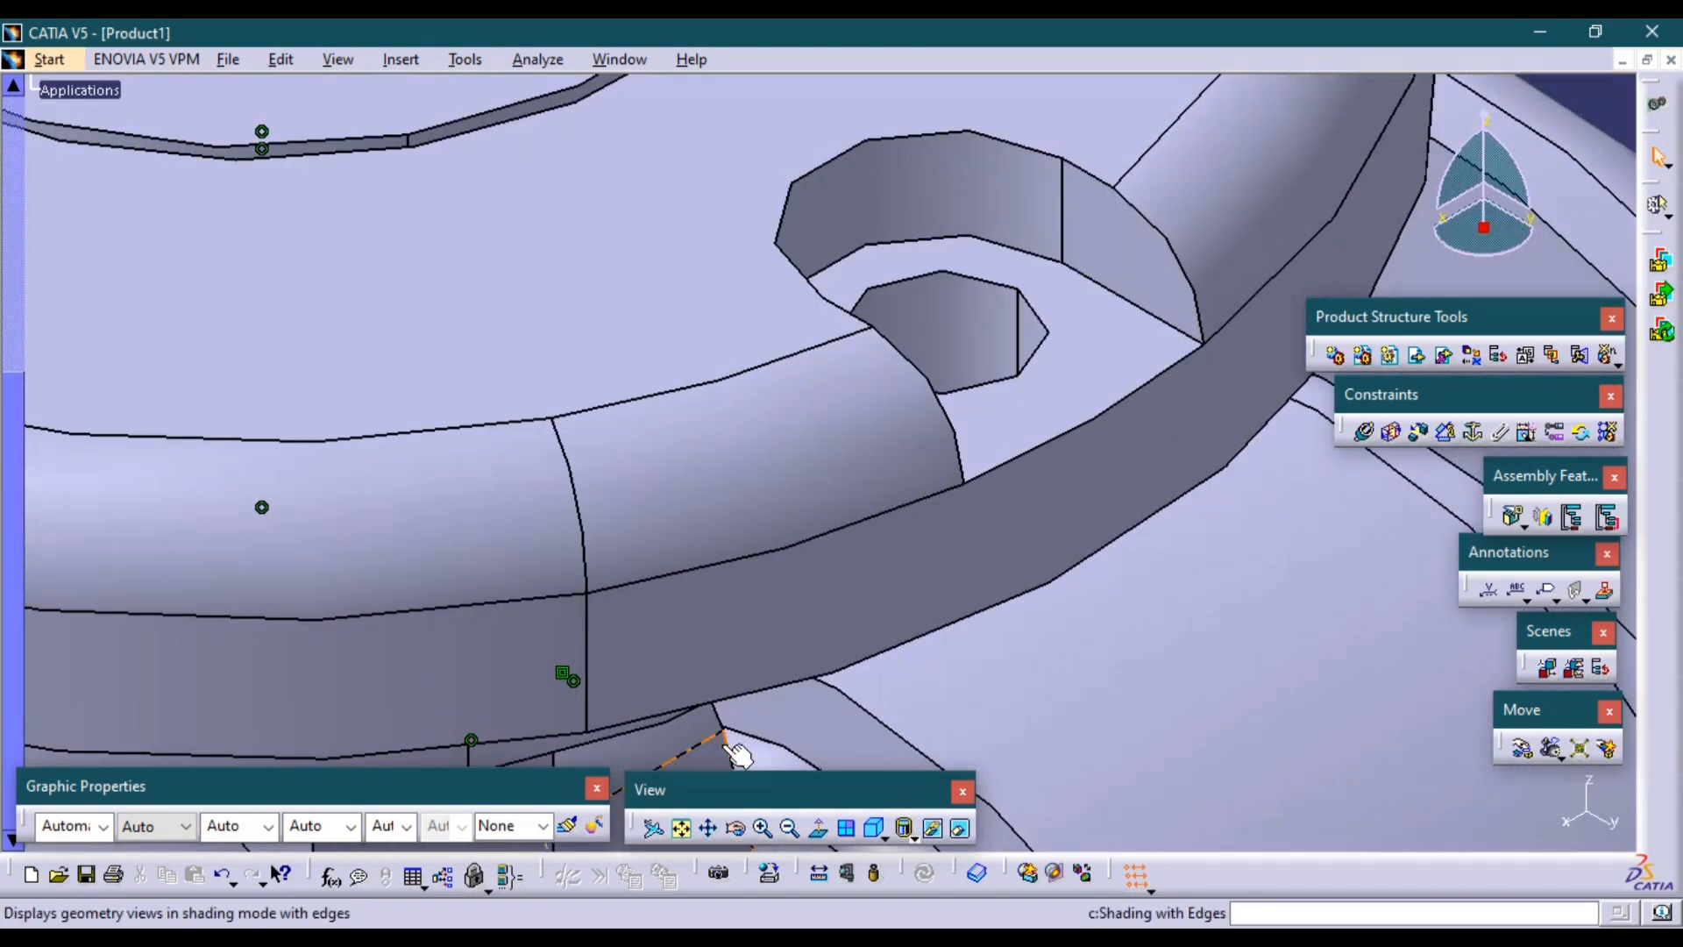
pyautogui.moveTo(725, 745); pyautogui.dragTo(793, 833, button='middle')
pyautogui.moveTo(765, 646); pyautogui.dragTo(964, 549, button='middle')
pyautogui.moveTo(505, 412); pyautogui.dragTo(661, 475, button='middle')
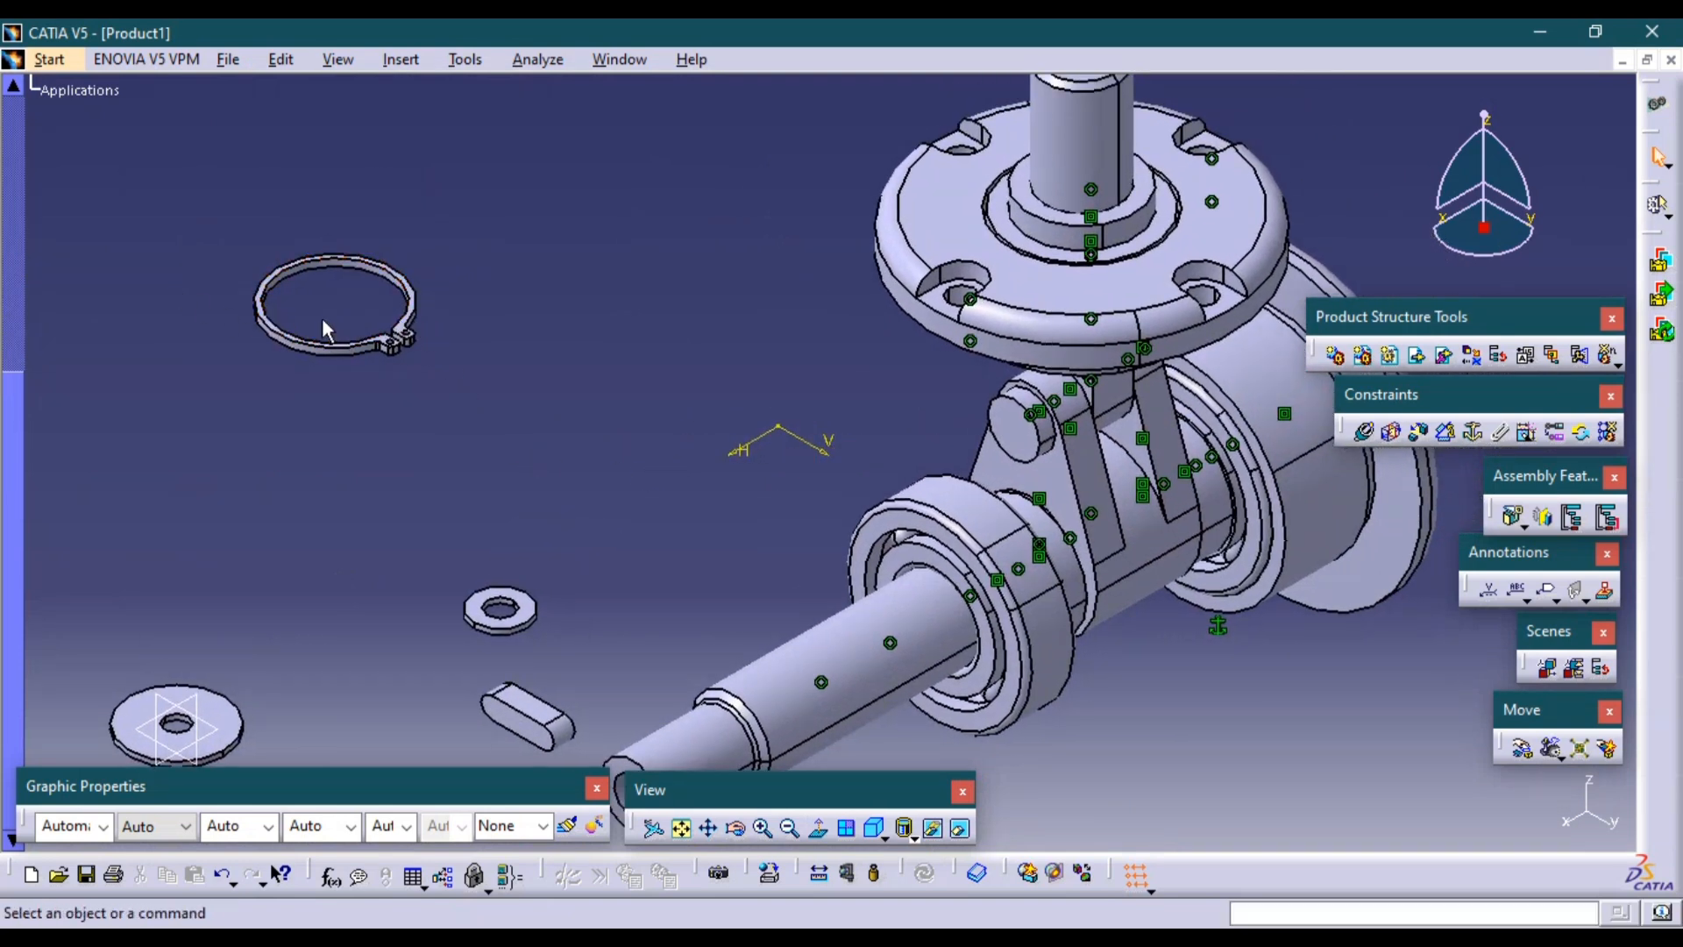
pyautogui.hotkey('alt', 'Tab')
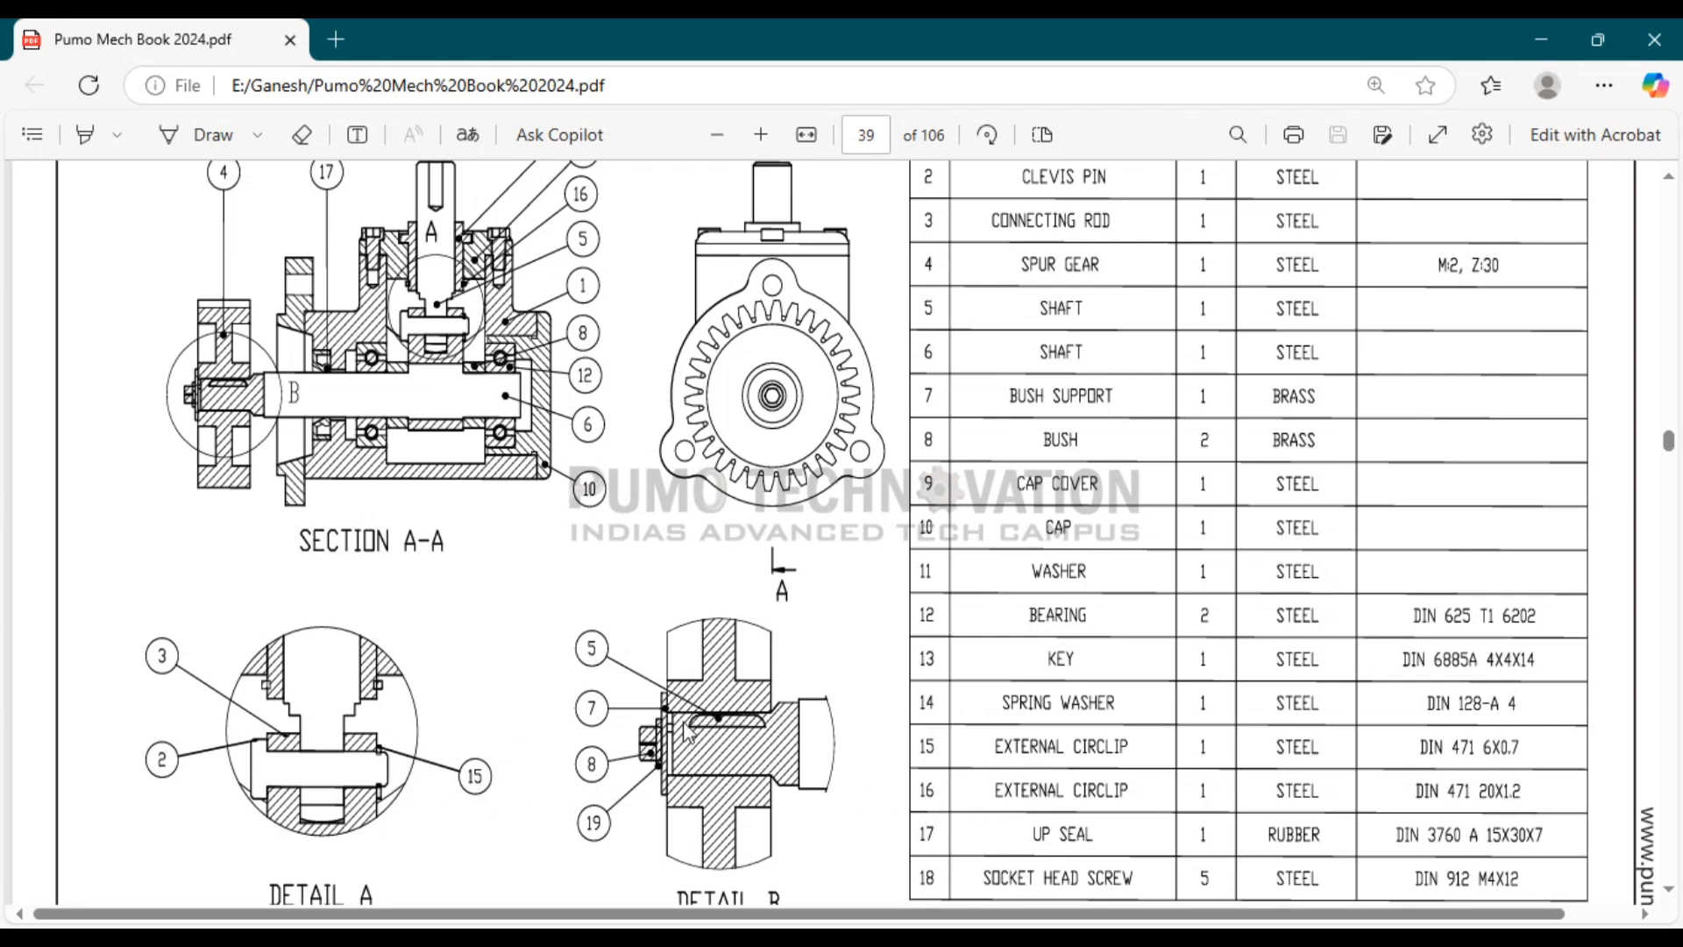
# Return to CATIA and make the large external clip's axis coincident with the bush support's axis beneath the cap cover.
pyautogui.scroll(3, 647, 608)
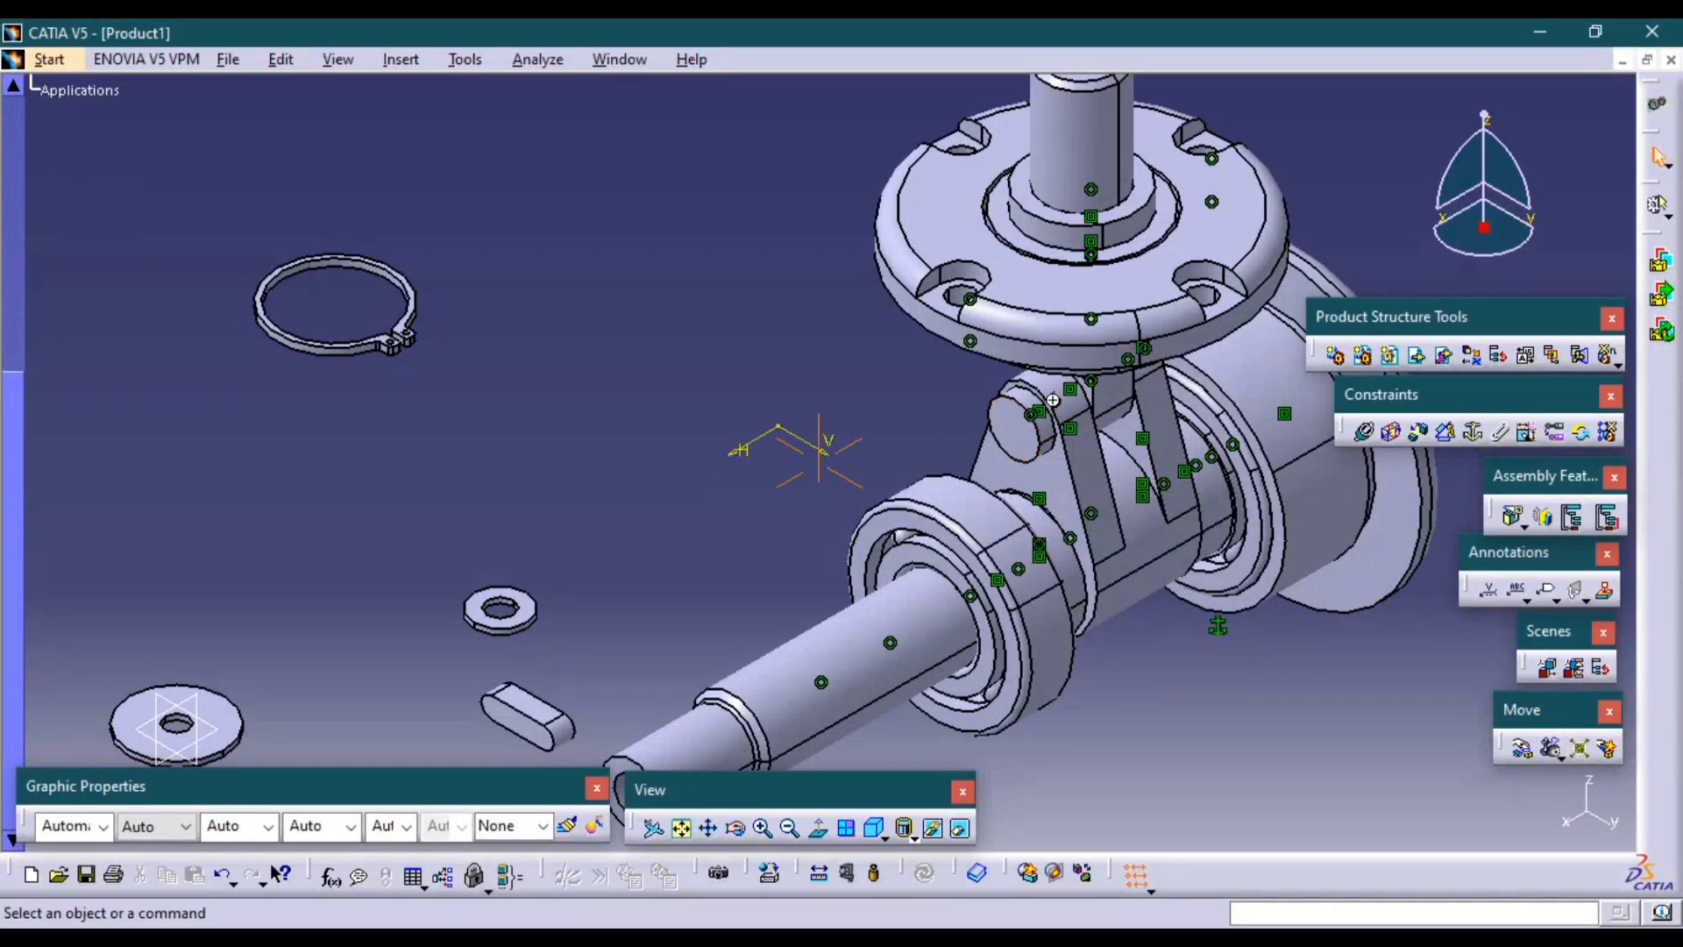
pyautogui.moveTo(841, 289); pyautogui.dragTo(882, 193, button='middle')
pyautogui.moveTo(911, 259); pyautogui.dragTo(933, 381, button='middle')
pyautogui.click(1368, 435)
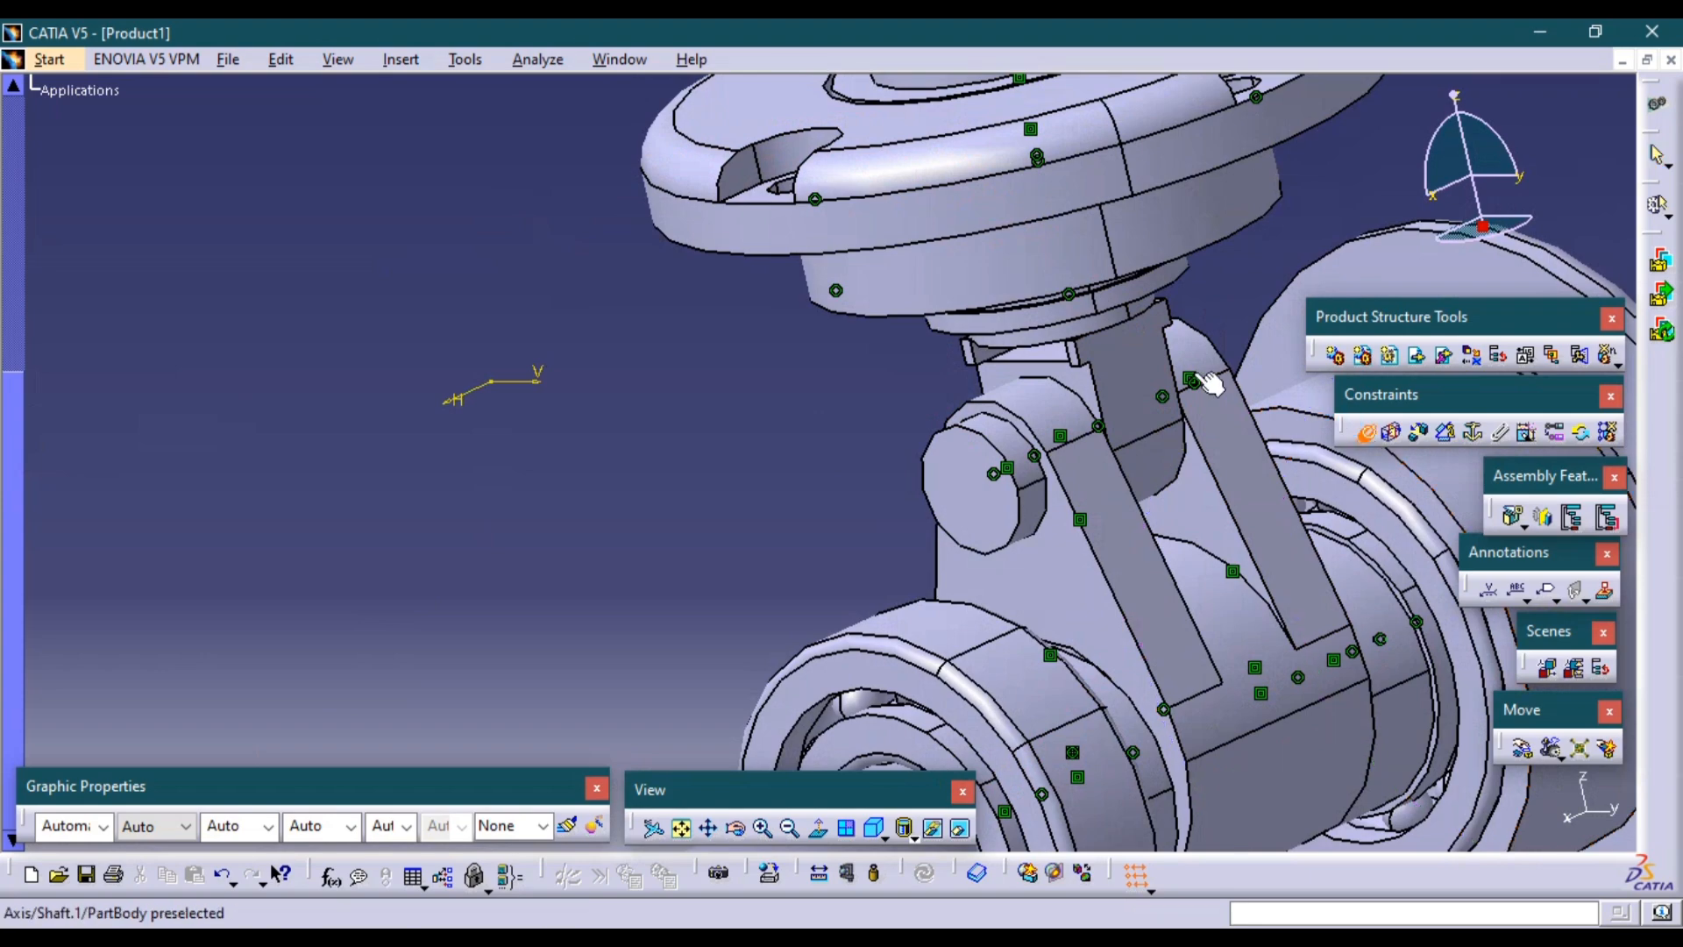
pyautogui.moveTo(1106, 345); pyautogui.dragTo(1037, 261, button='middle')
pyautogui.click(885, 244)
pyautogui.moveTo(659, 563); pyautogui.dragTo(838, 235, button='middle')
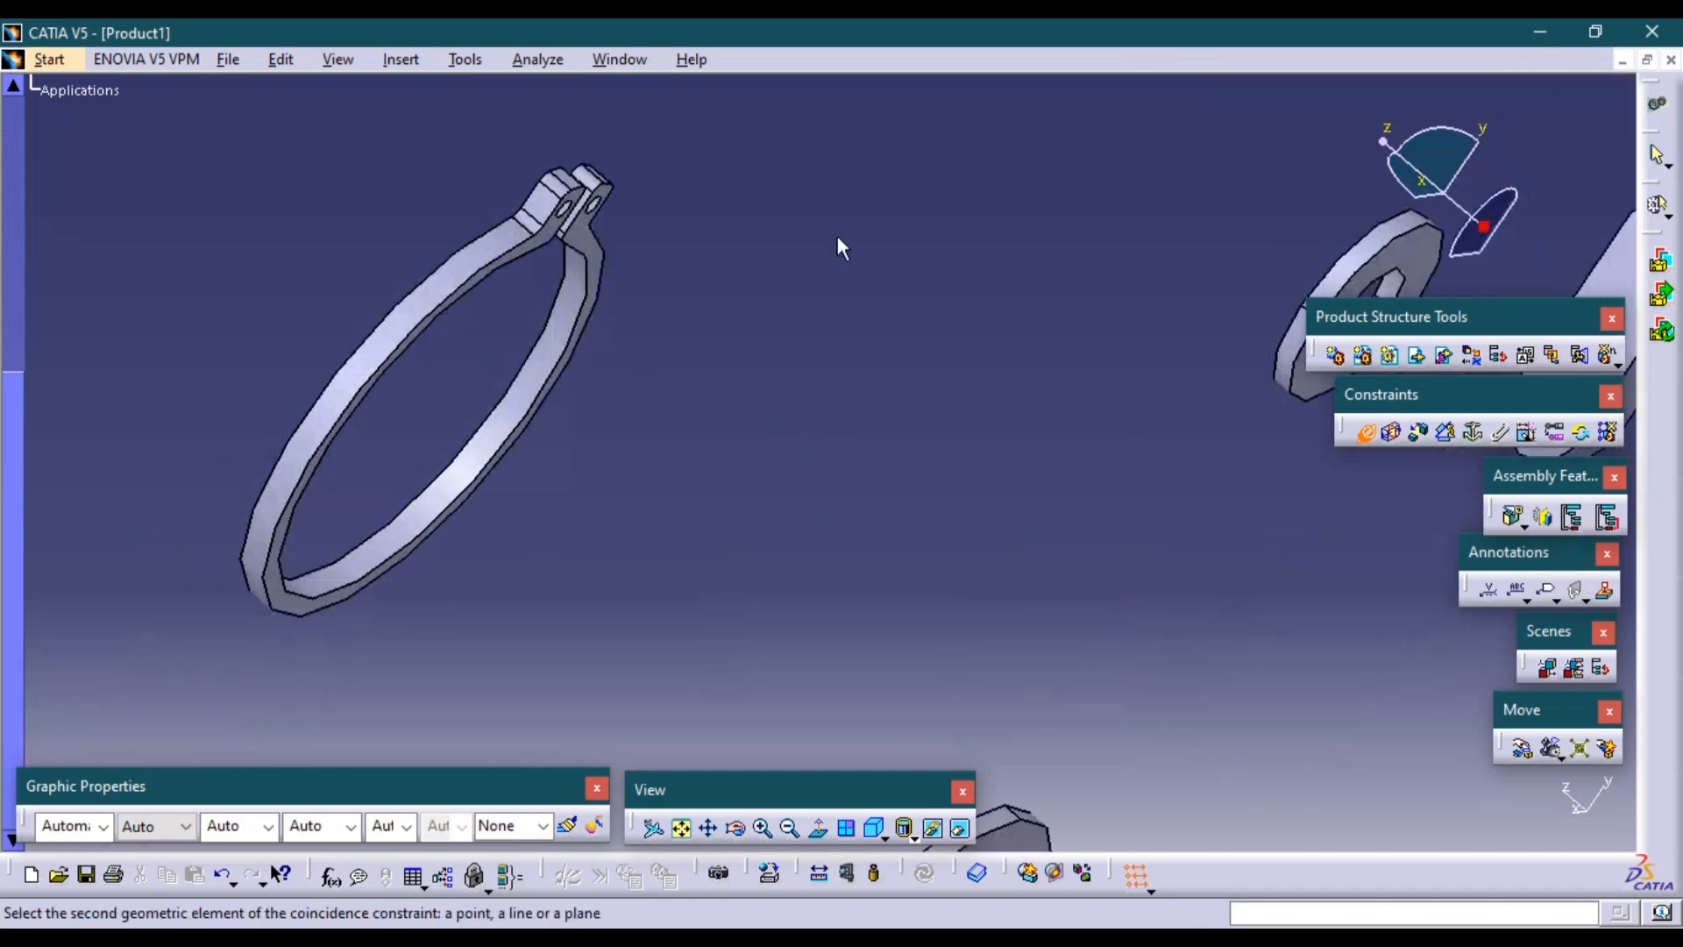
pyautogui.click(493, 461)
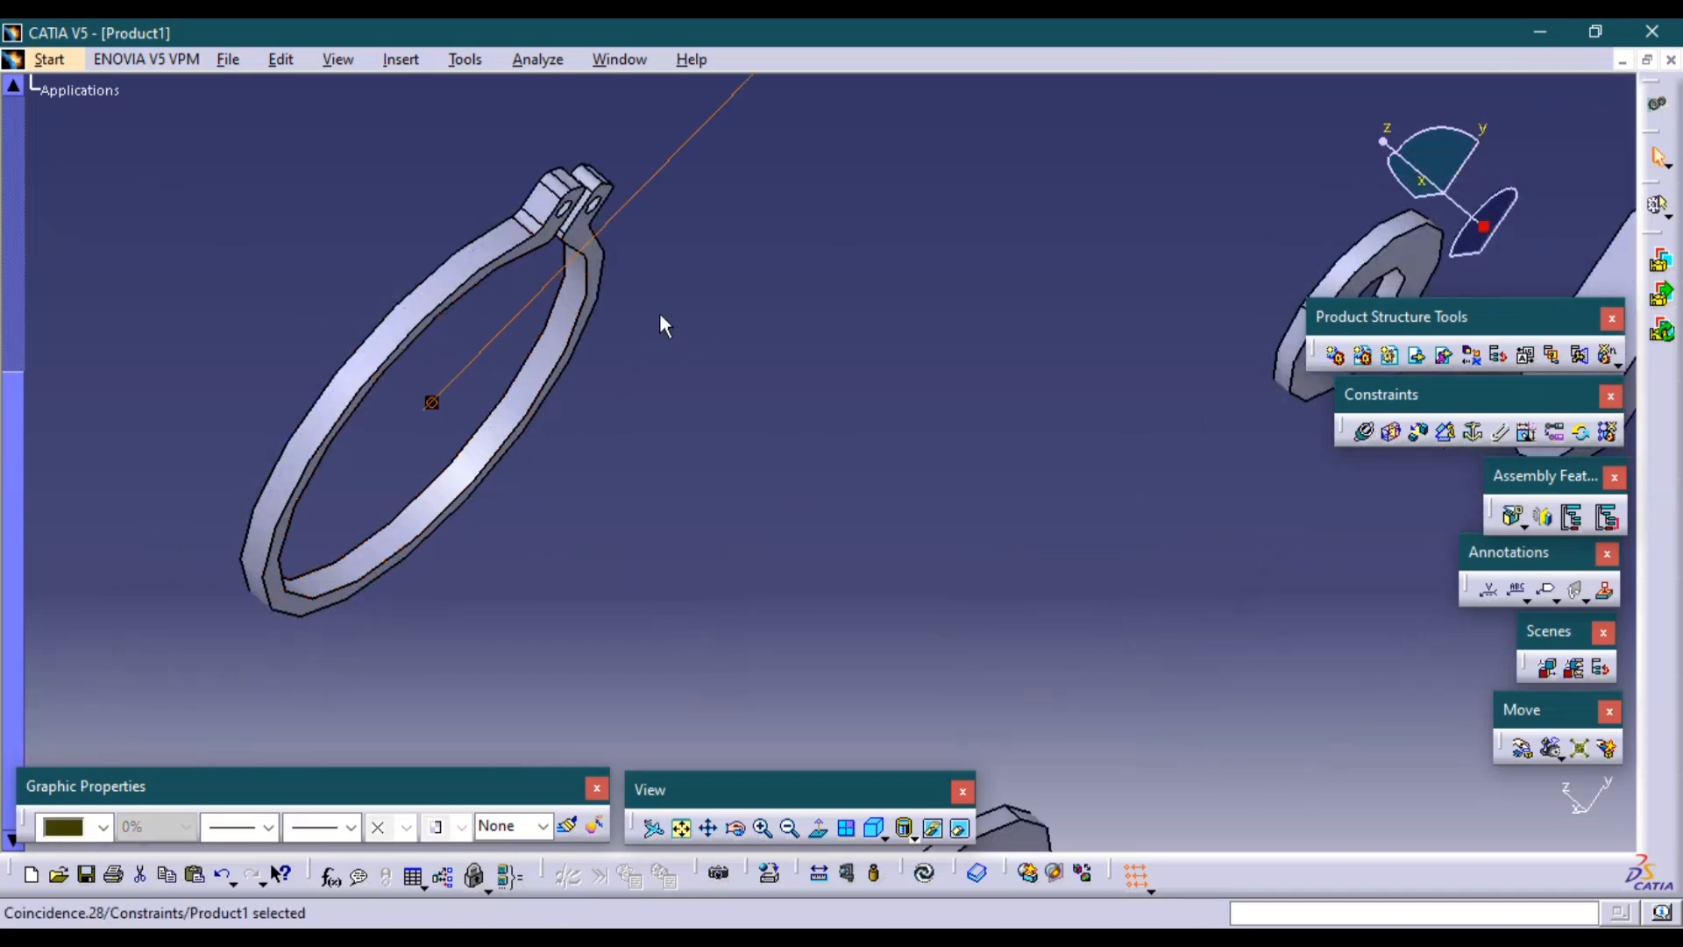
# Add a contact constraint between the large external clip's flat face and its mating face beneath the cap cover, and update the assembly.
pyautogui.moveTo(664, 326); pyautogui.dragTo(1153, 341, button='middle')
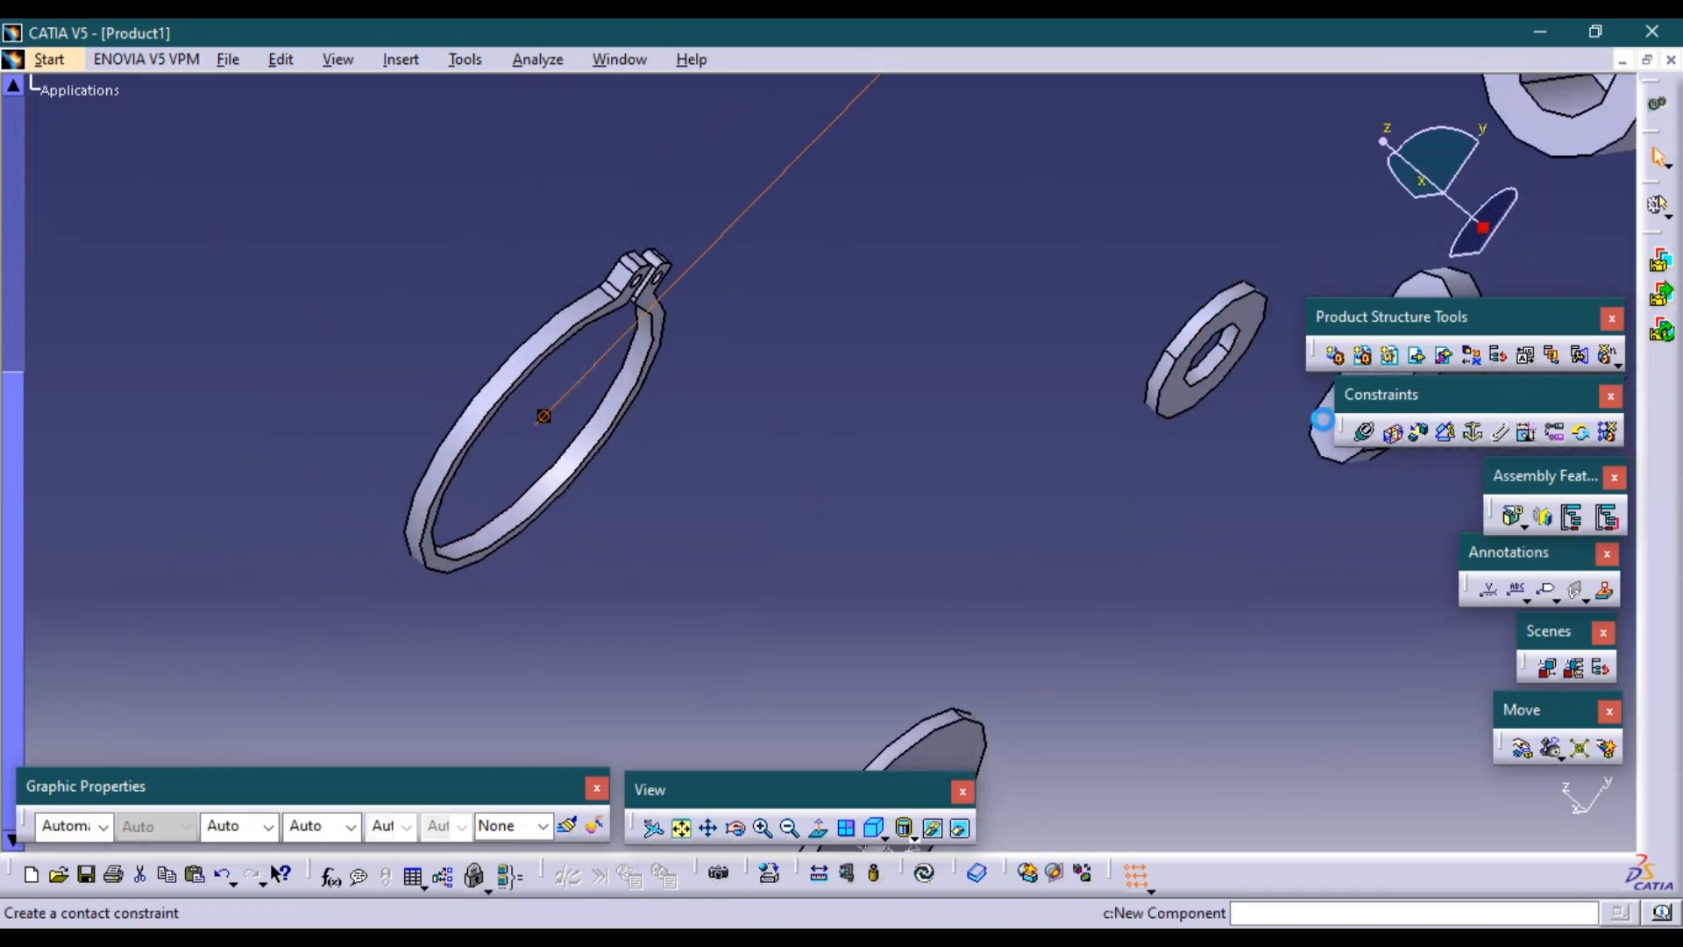
pyautogui.moveTo(668, 405); pyautogui.dragTo(561, 377, button='middle')
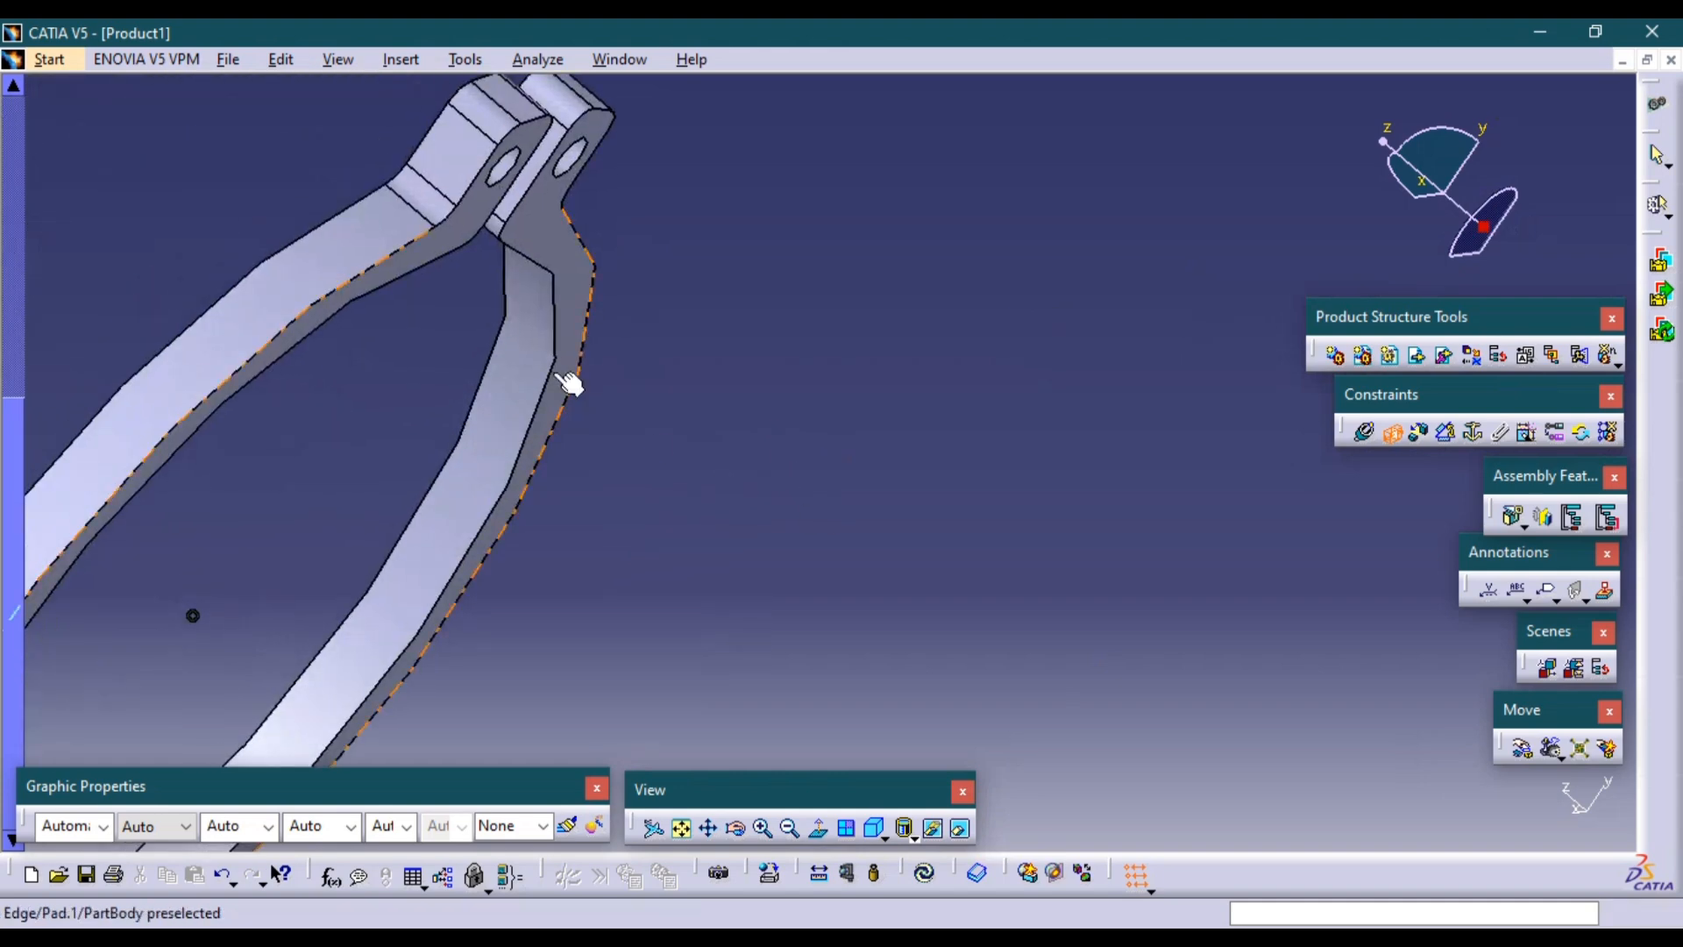
pyautogui.click(549, 249)
pyautogui.moveTo(542, 238); pyautogui.dragTo(957, 339, button='middle')
pyautogui.moveTo(1009, 245); pyautogui.dragTo(838, 421, button='middle')
pyautogui.moveTo(1071, 289); pyautogui.dragTo(868, 355, button='middle')
pyautogui.moveTo(1104, 338); pyautogui.dragTo(613, 347, button='middle')
pyautogui.moveTo(824, 421); pyautogui.dragTo(810, 276, button='middle')
pyautogui.moveTo(811, 369)
pyautogui.mouseDown(button='middle')
pyautogui.moveTo(810, 209)
pyautogui.moveTo(787, 382)
pyautogui.mouseUp(button='middle')
pyautogui.click(787, 382)
pyautogui.click(796, 419)
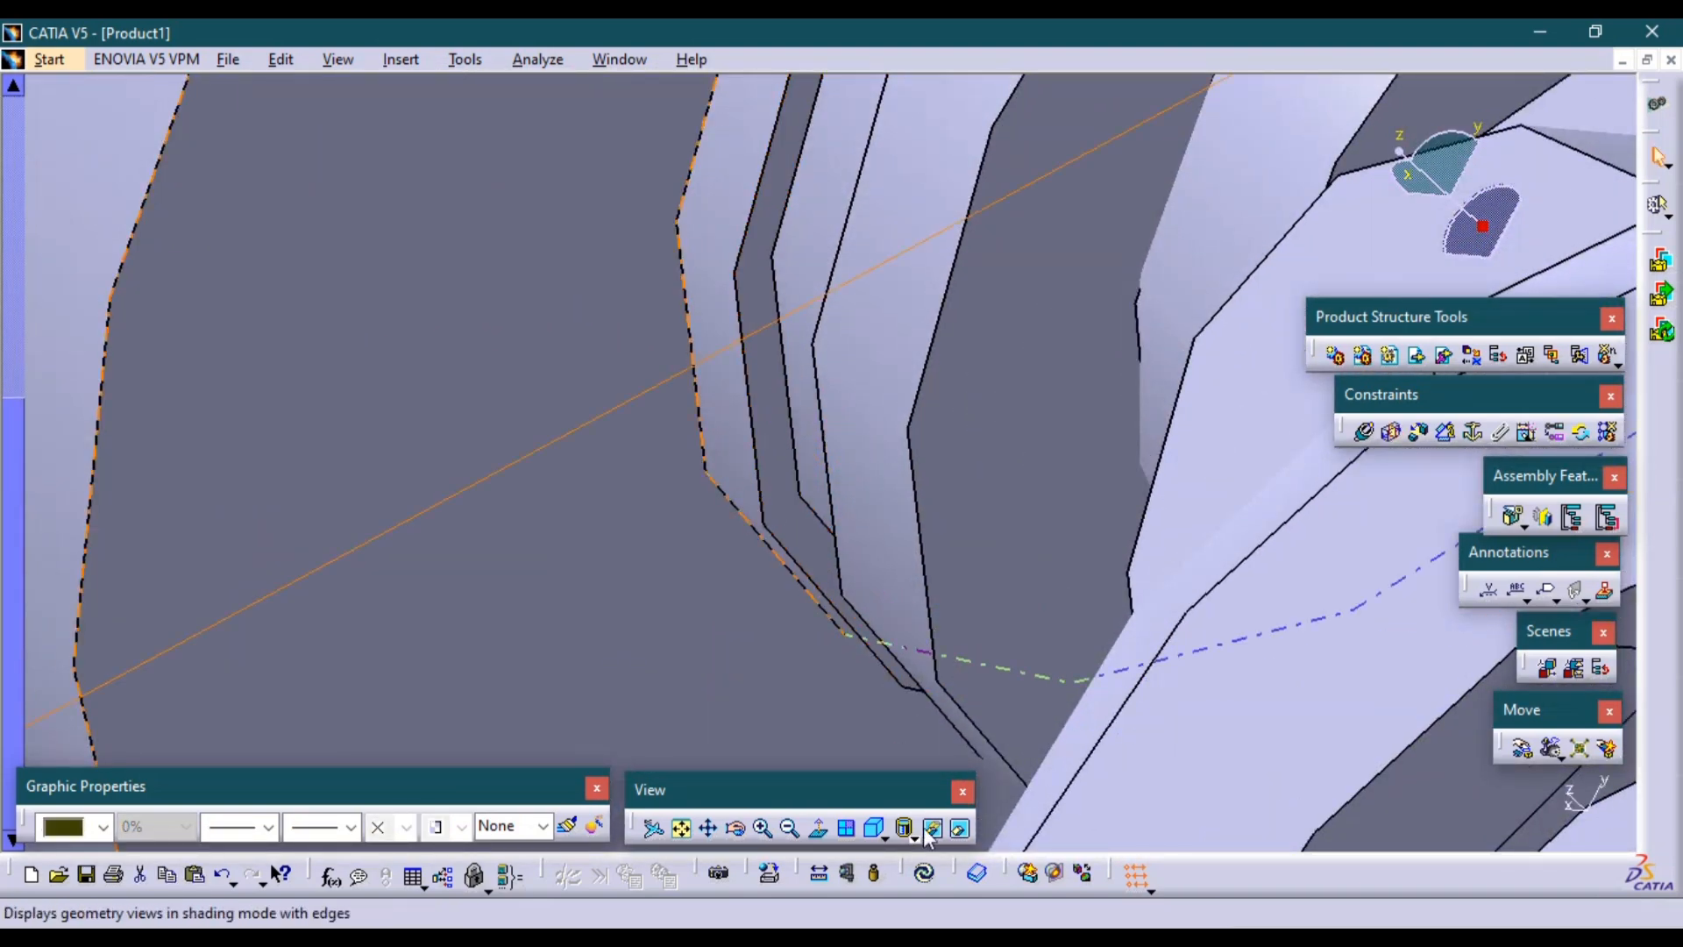
pyautogui.click(921, 874)
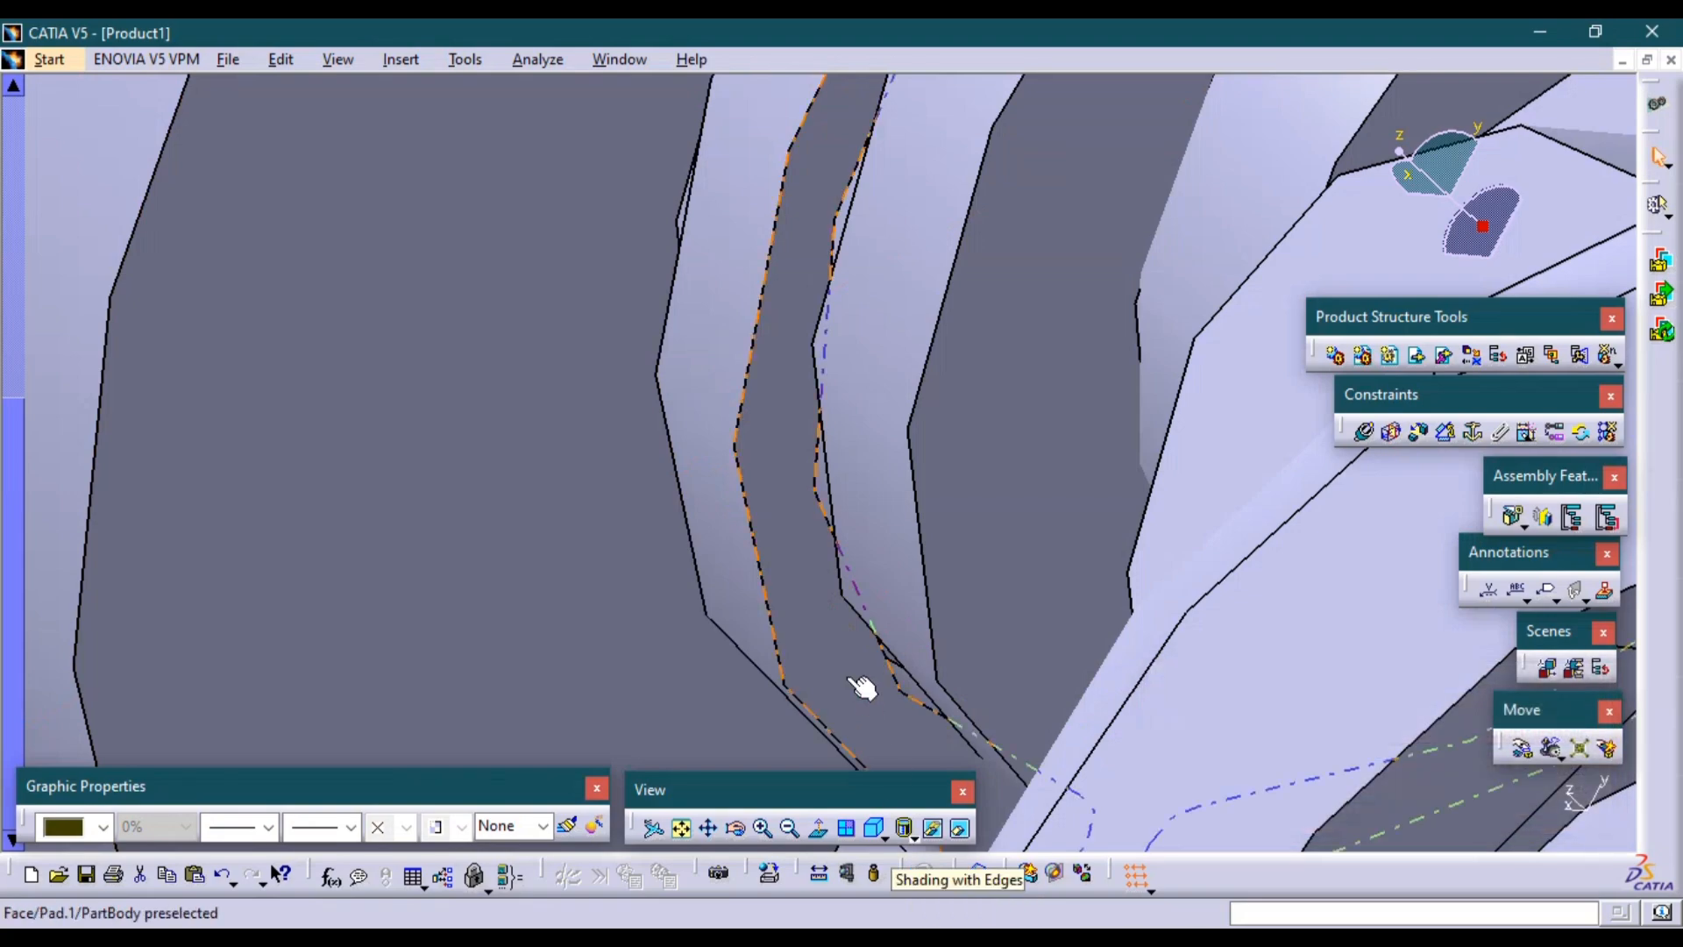
pyautogui.moveTo(843, 668); pyautogui.dragTo(616, 544, button='middle')
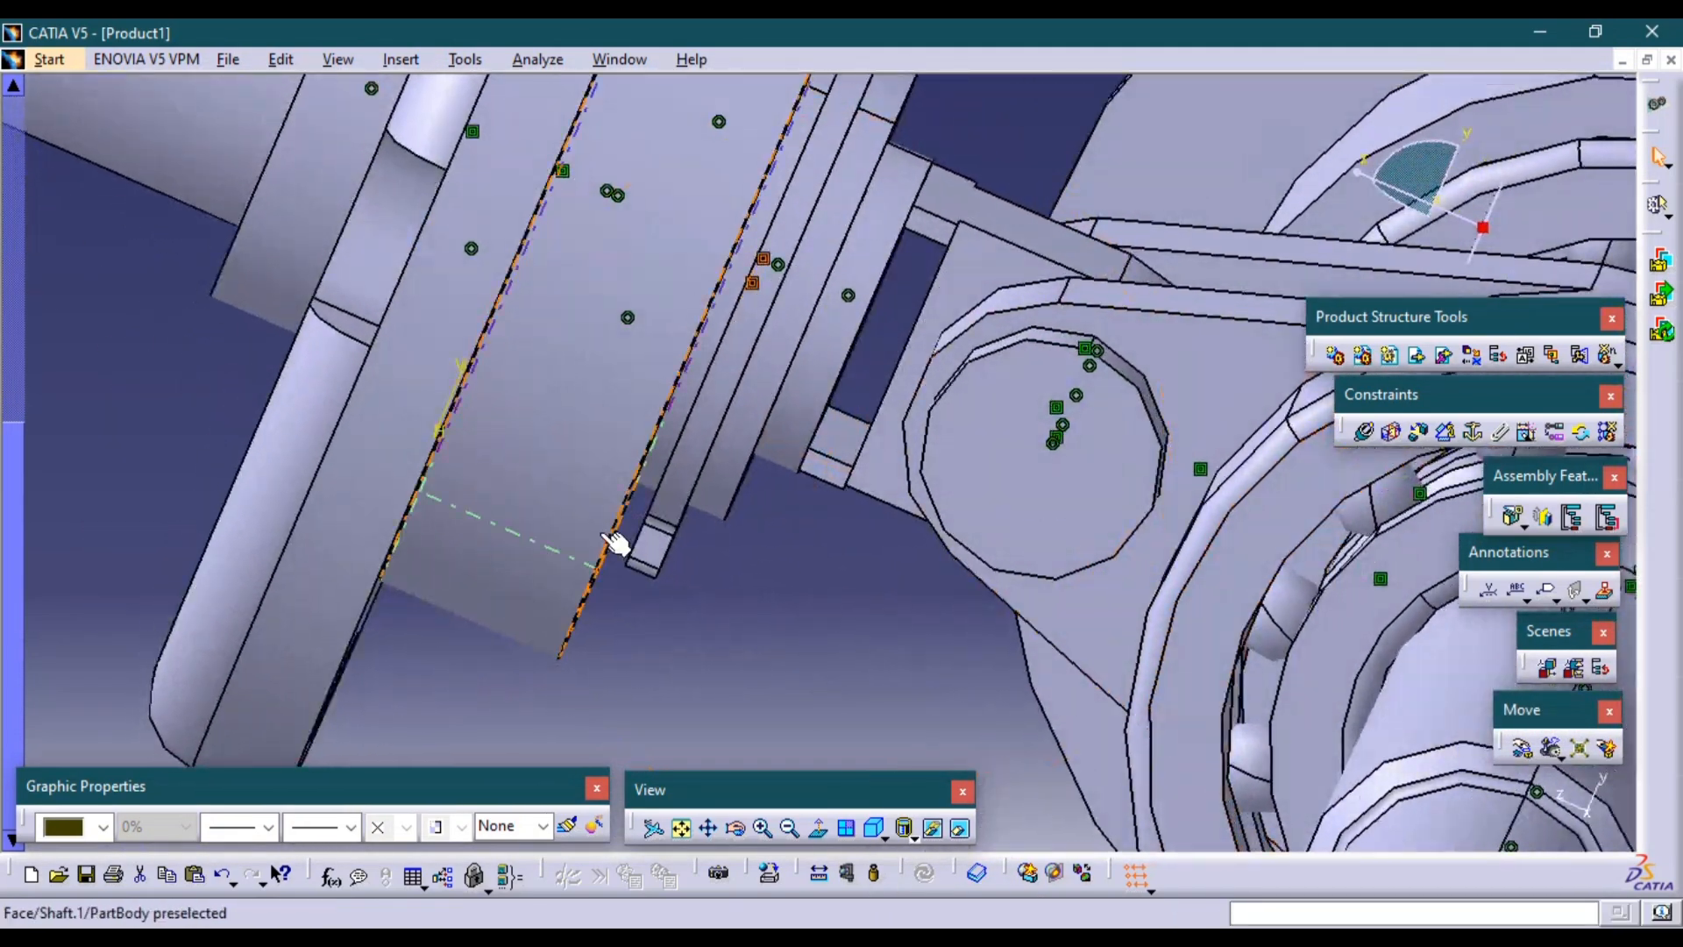
pyautogui.click(874, 828)
pyautogui.moveTo(1108, 557); pyautogui.dragTo(989, 570, button='middle')
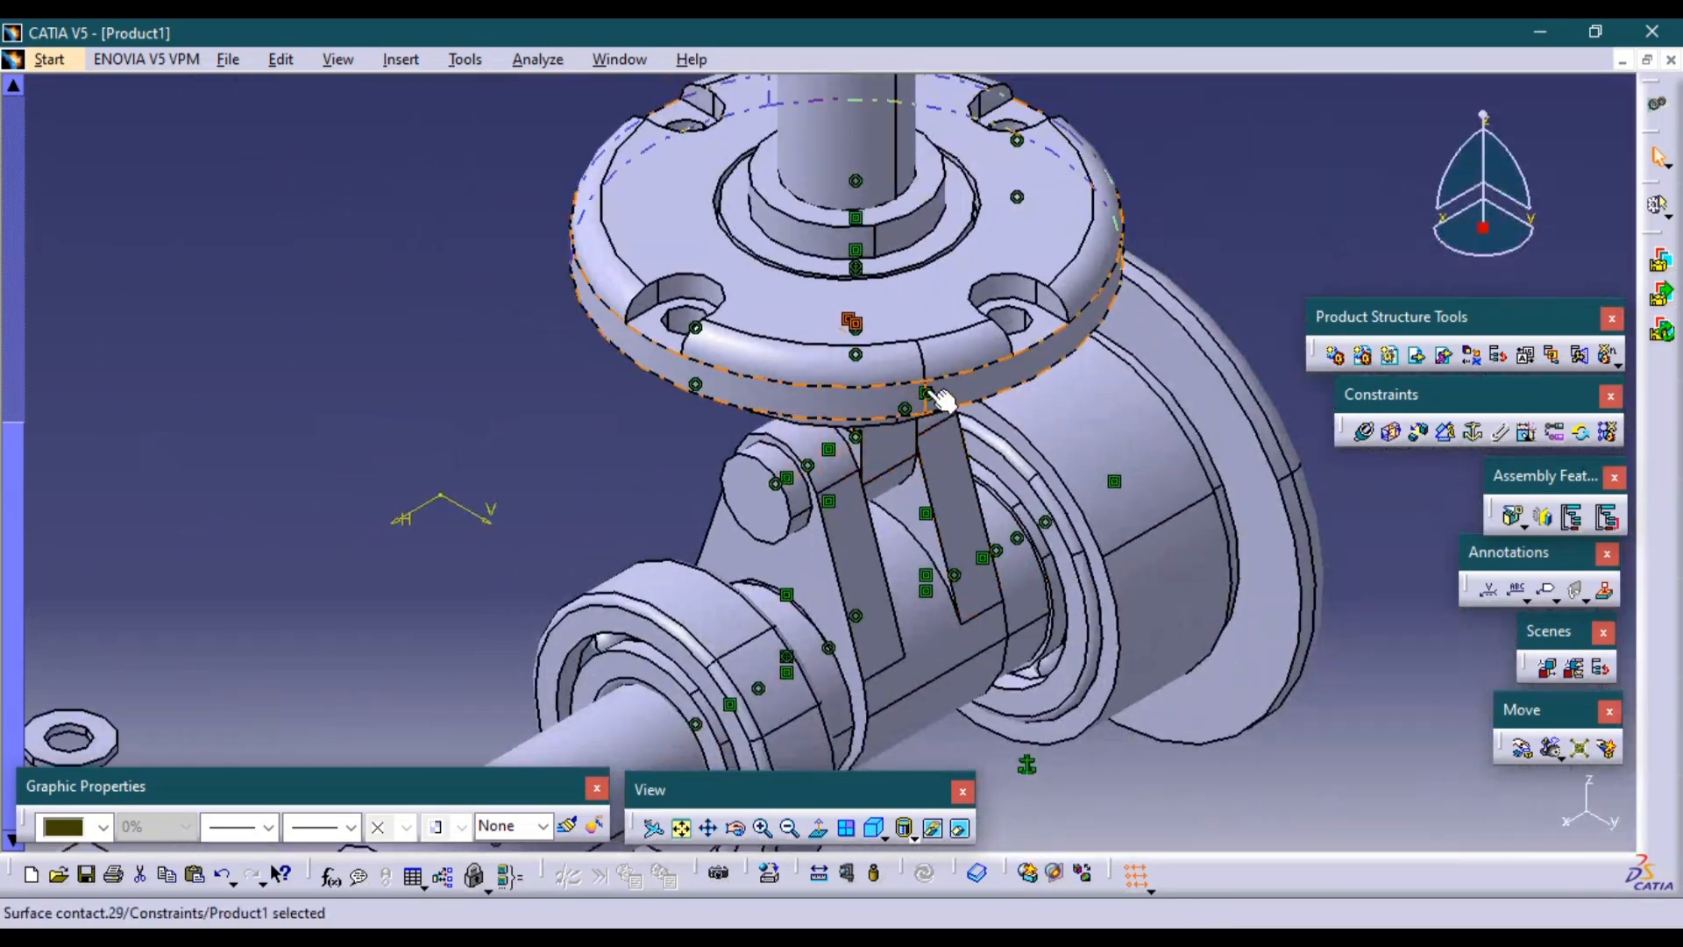
# Try to move the cap cover along the Z axis with respect to constraints, and cancel the manipulation.
pyautogui.click(1422, 708)
pyautogui.click(1522, 754)
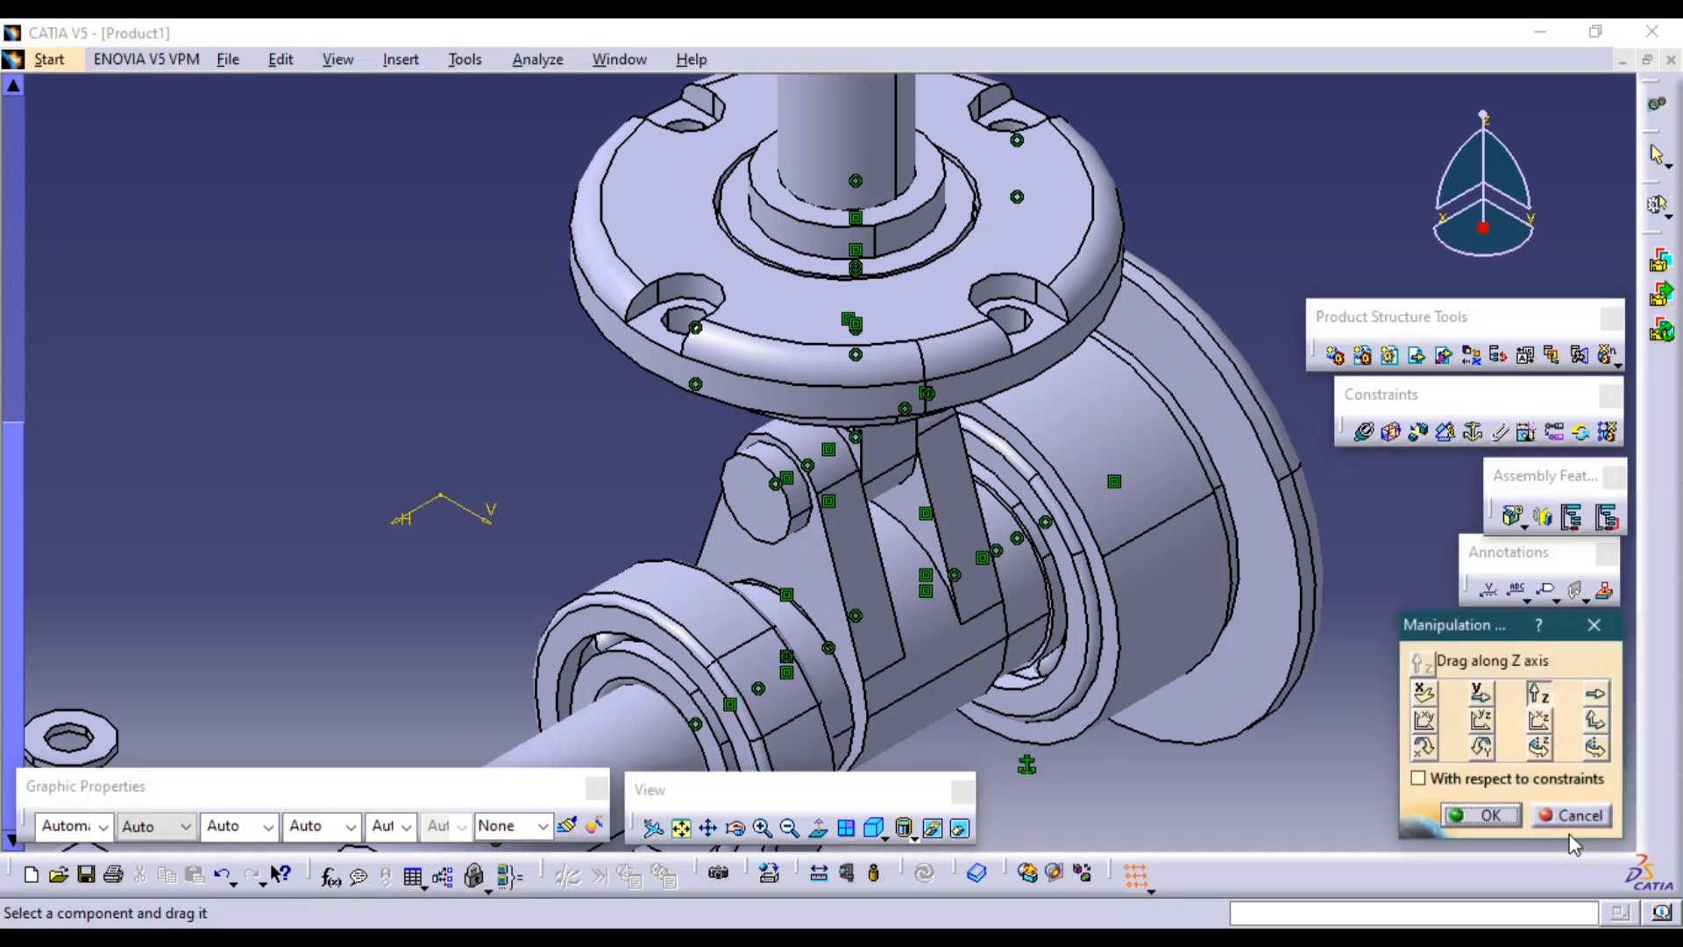
pyautogui.click(1423, 782)
pyautogui.moveTo(1253, 723); pyautogui.dragTo(1188, 793, button='middle')
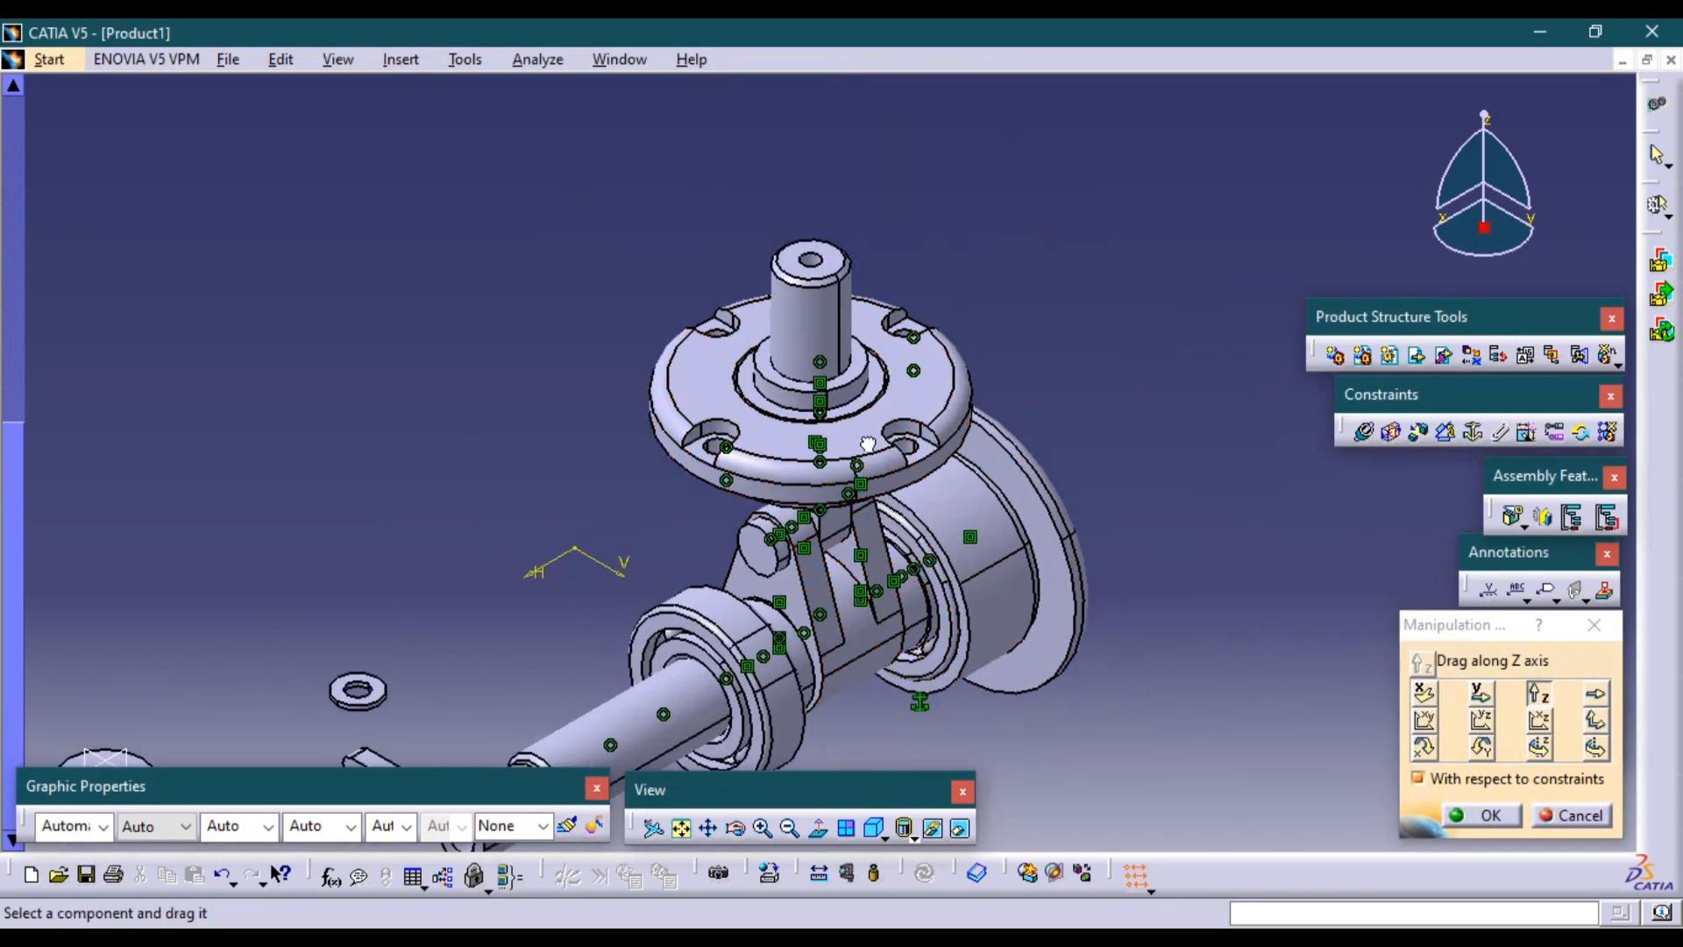
pyautogui.moveTo(879, 444); pyautogui.dragTo(824, 224)
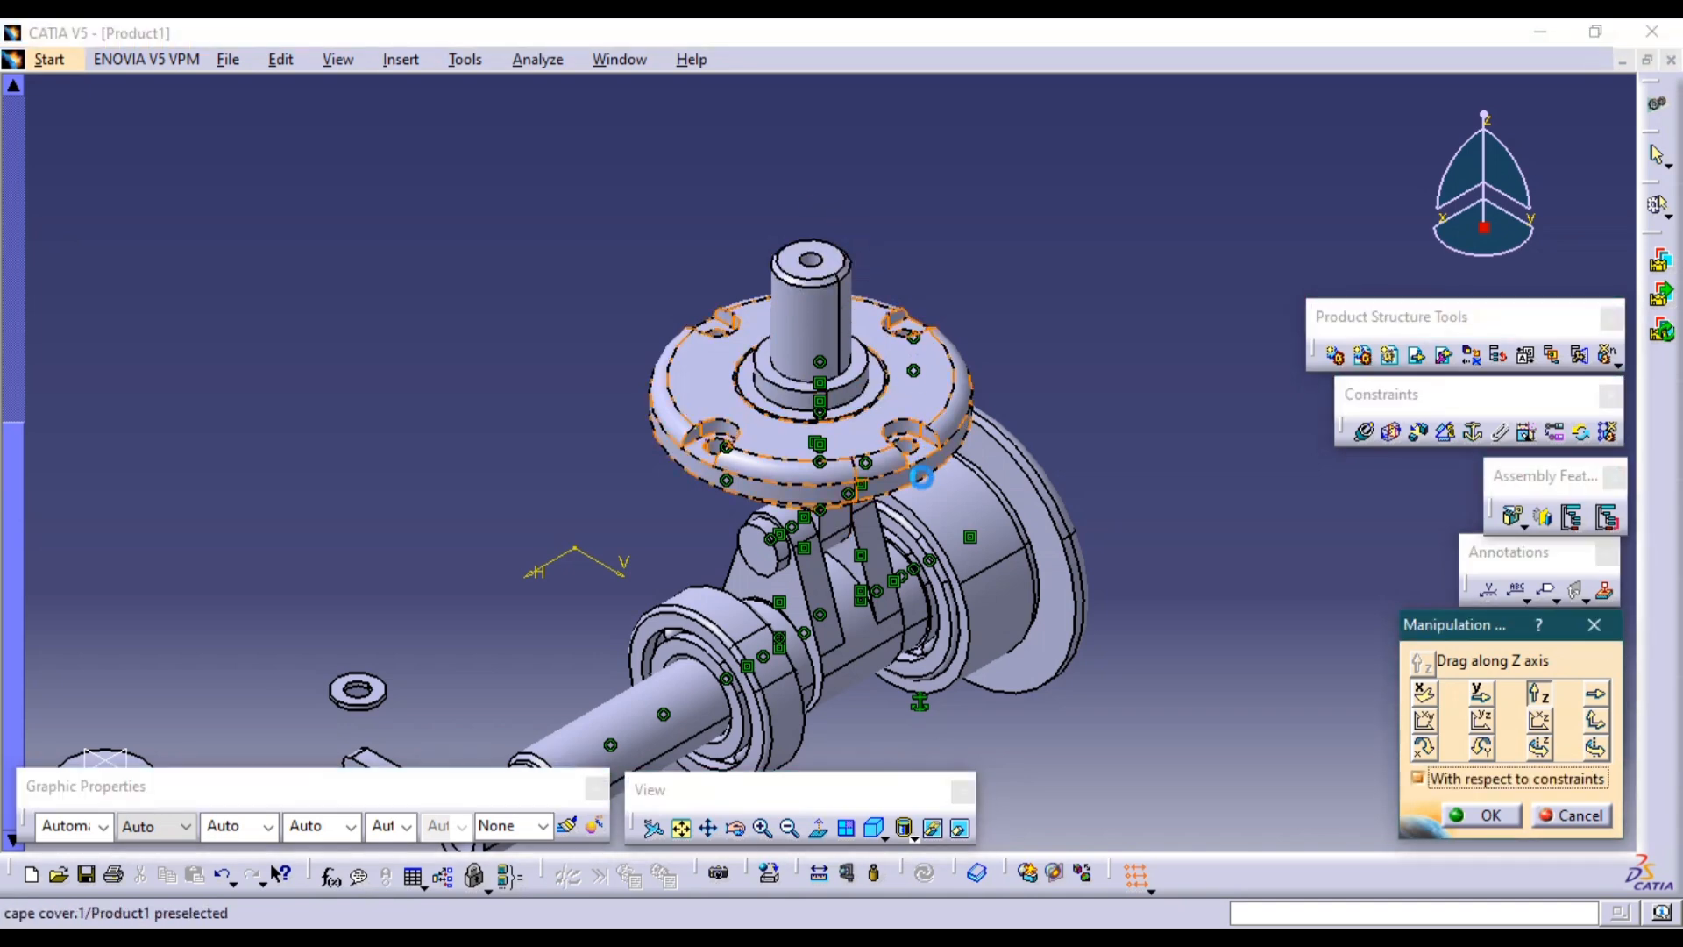
pyautogui.click(1569, 815)
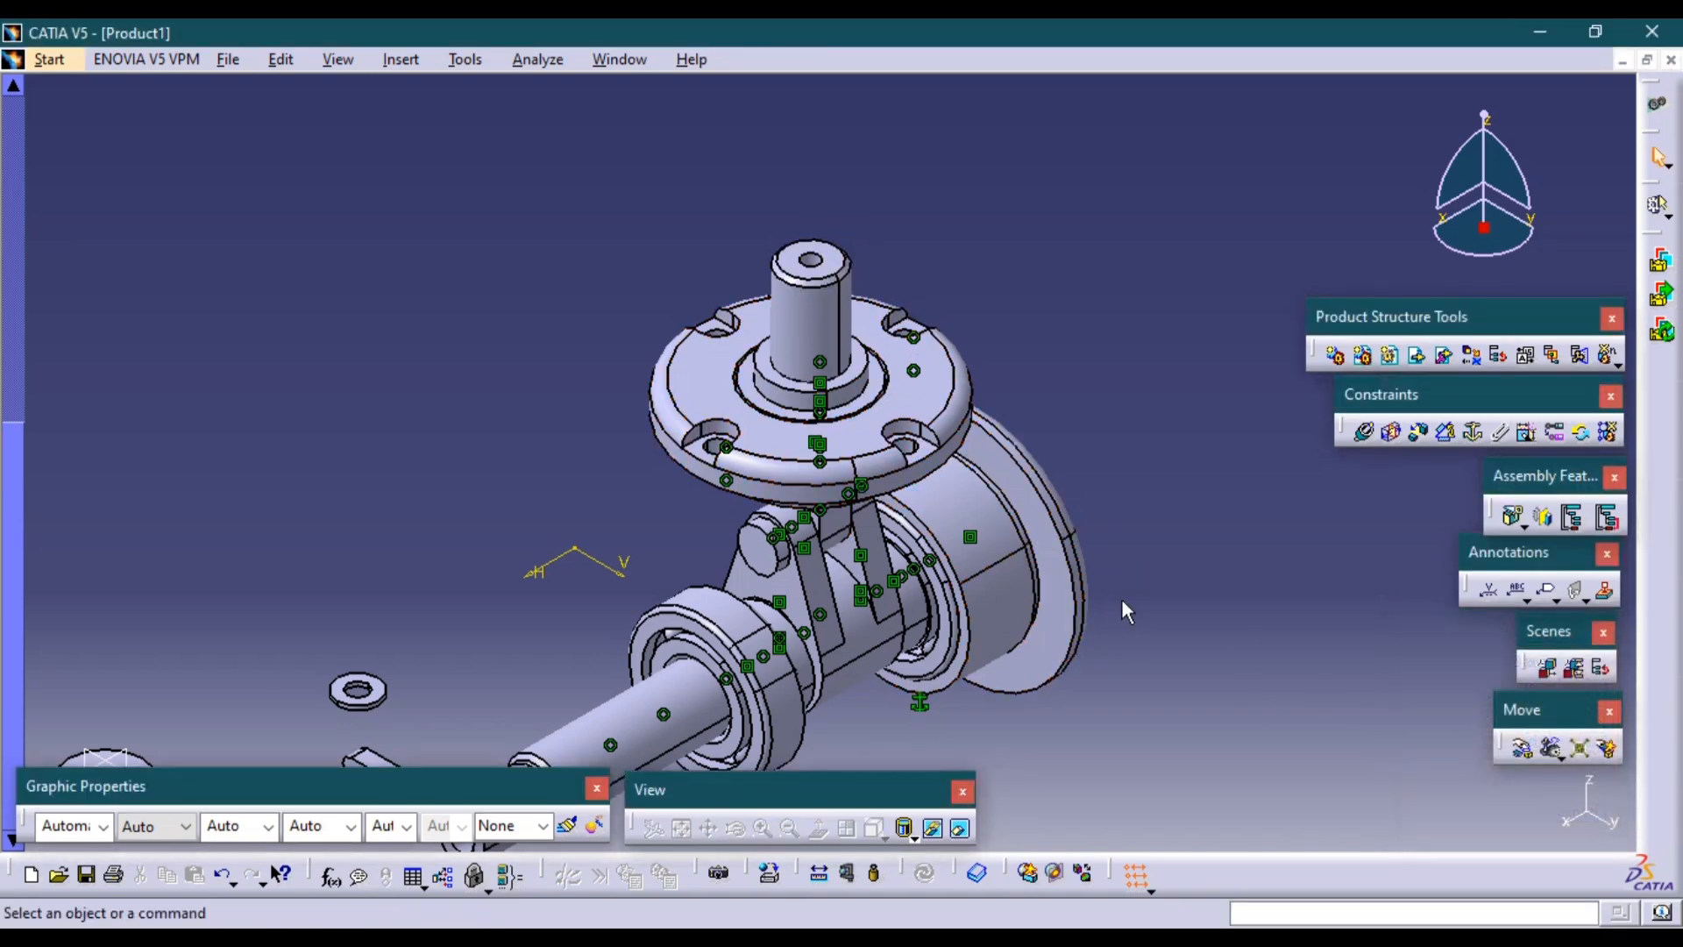
# Switch to the Pumo Mech Book 2024.pdf drawing and check the parts list for the components still to insert.
pyautogui.moveTo(971, 513)
pyautogui.mouseDown(button='middle')
pyautogui.moveTo(956, 561)
pyautogui.moveTo(942, 513)
pyautogui.mouseUp(button='middle')
pyautogui.hotkey('alt', 'Tab')
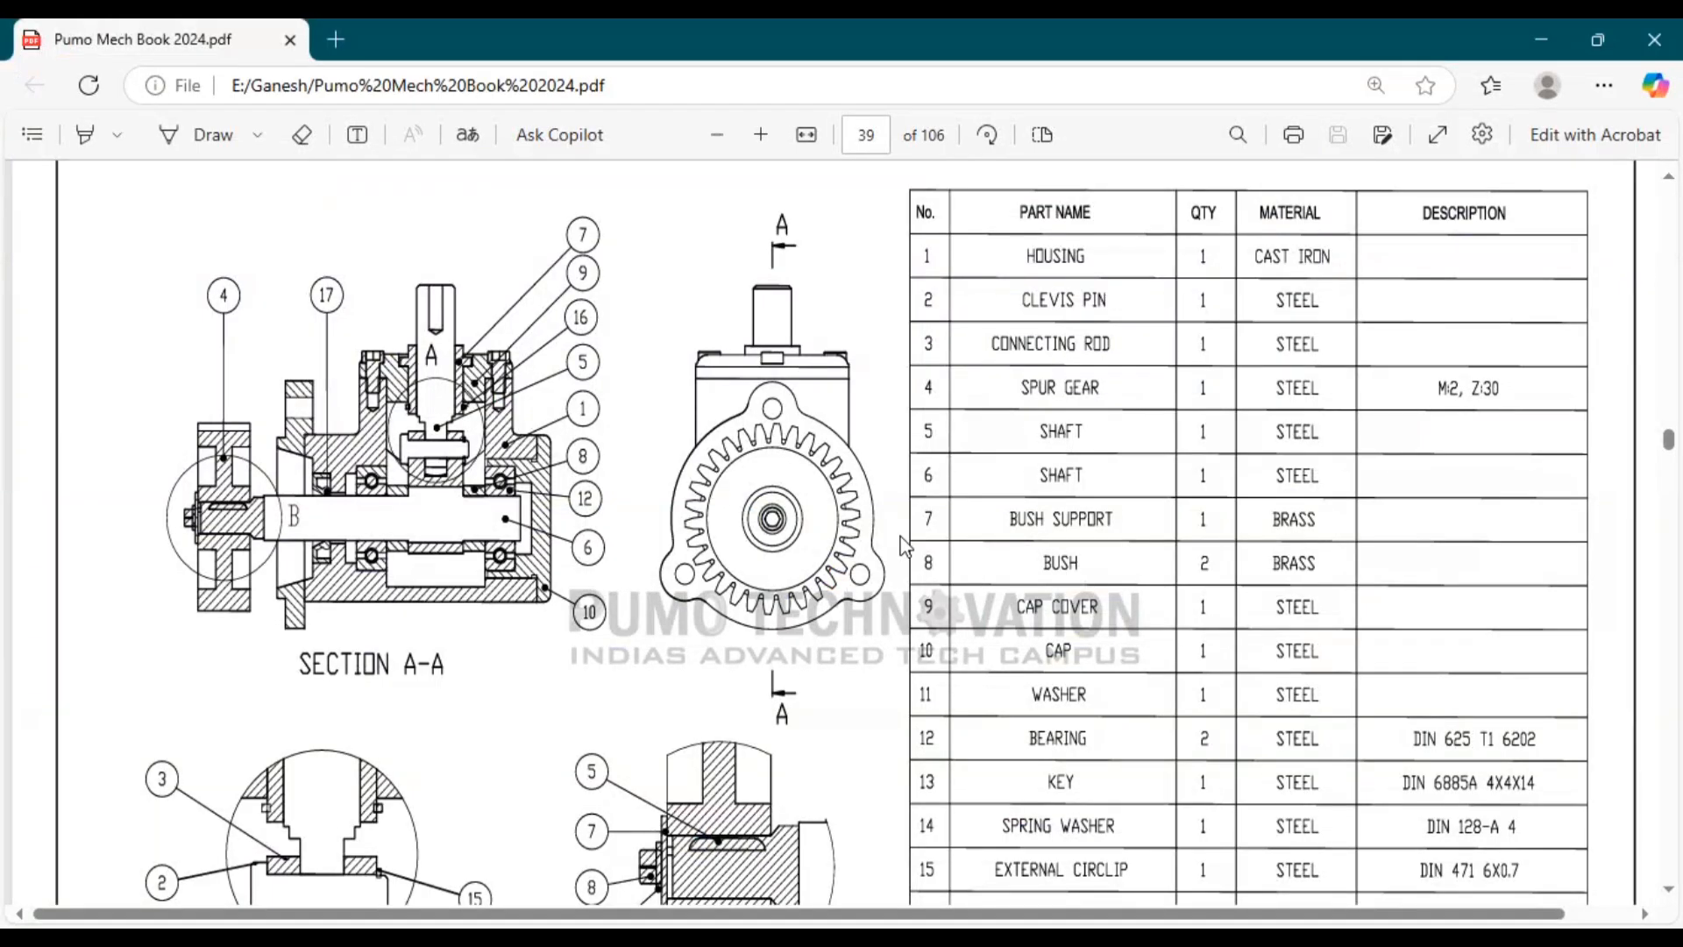
pyautogui.scroll(-3, 1067, 811)
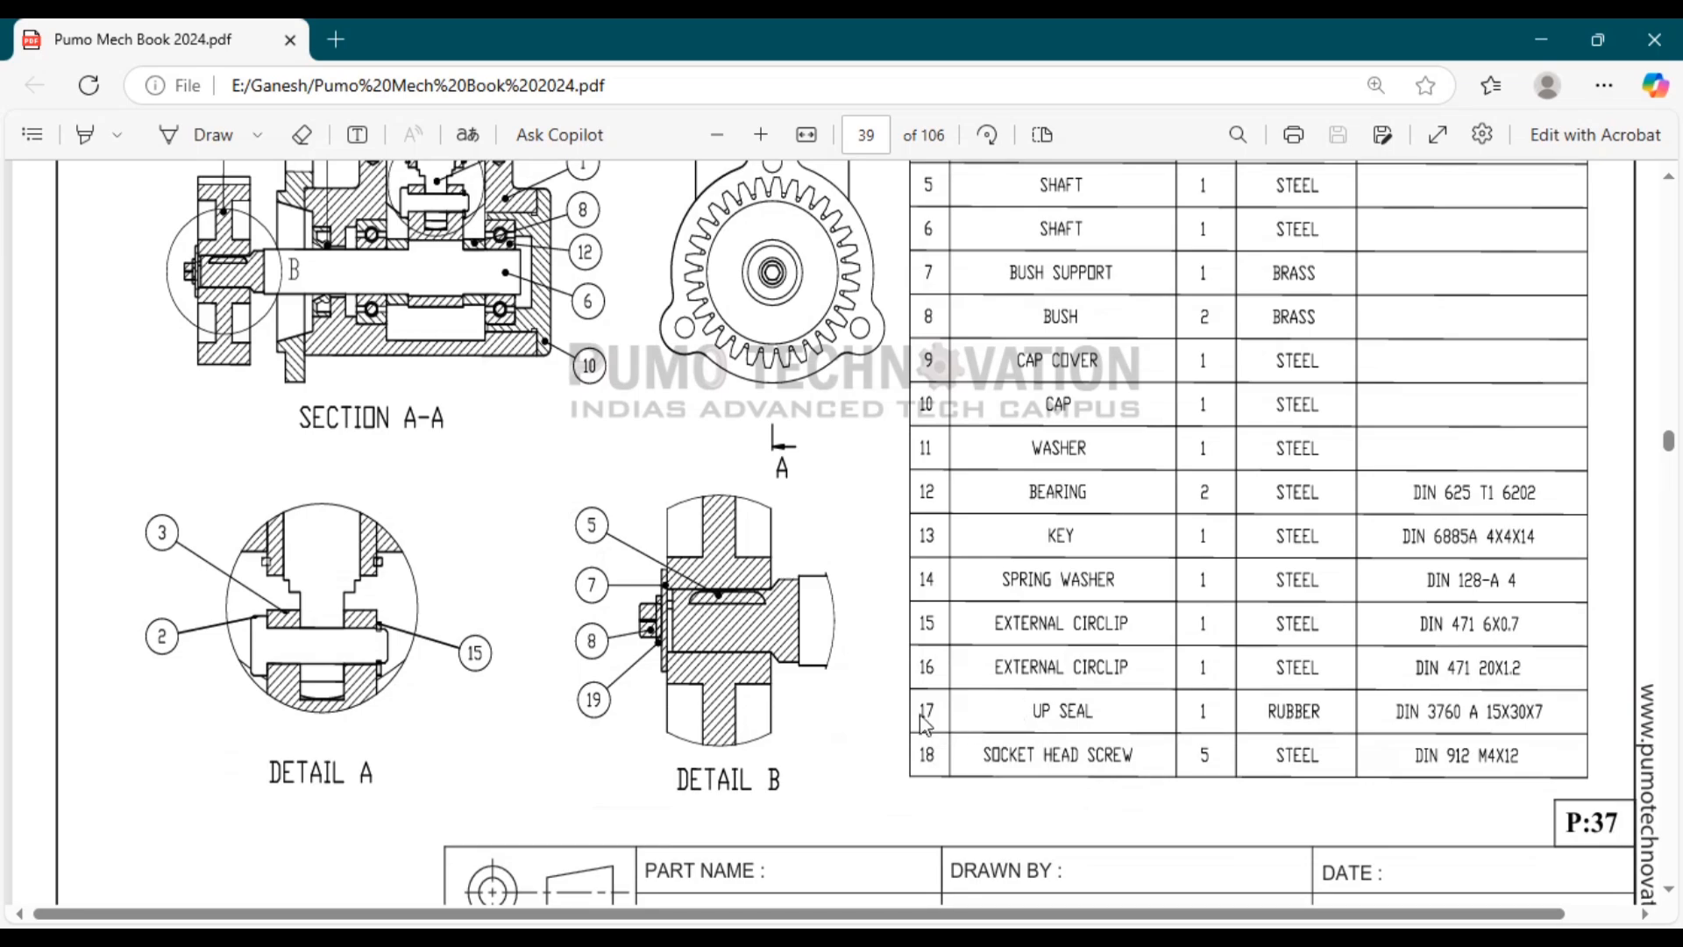
# Switch back to CATIA and insert the existing Up seal part into Product1, placing it without automatic constraints.
pyautogui.hotkey('alt', 'Tab')
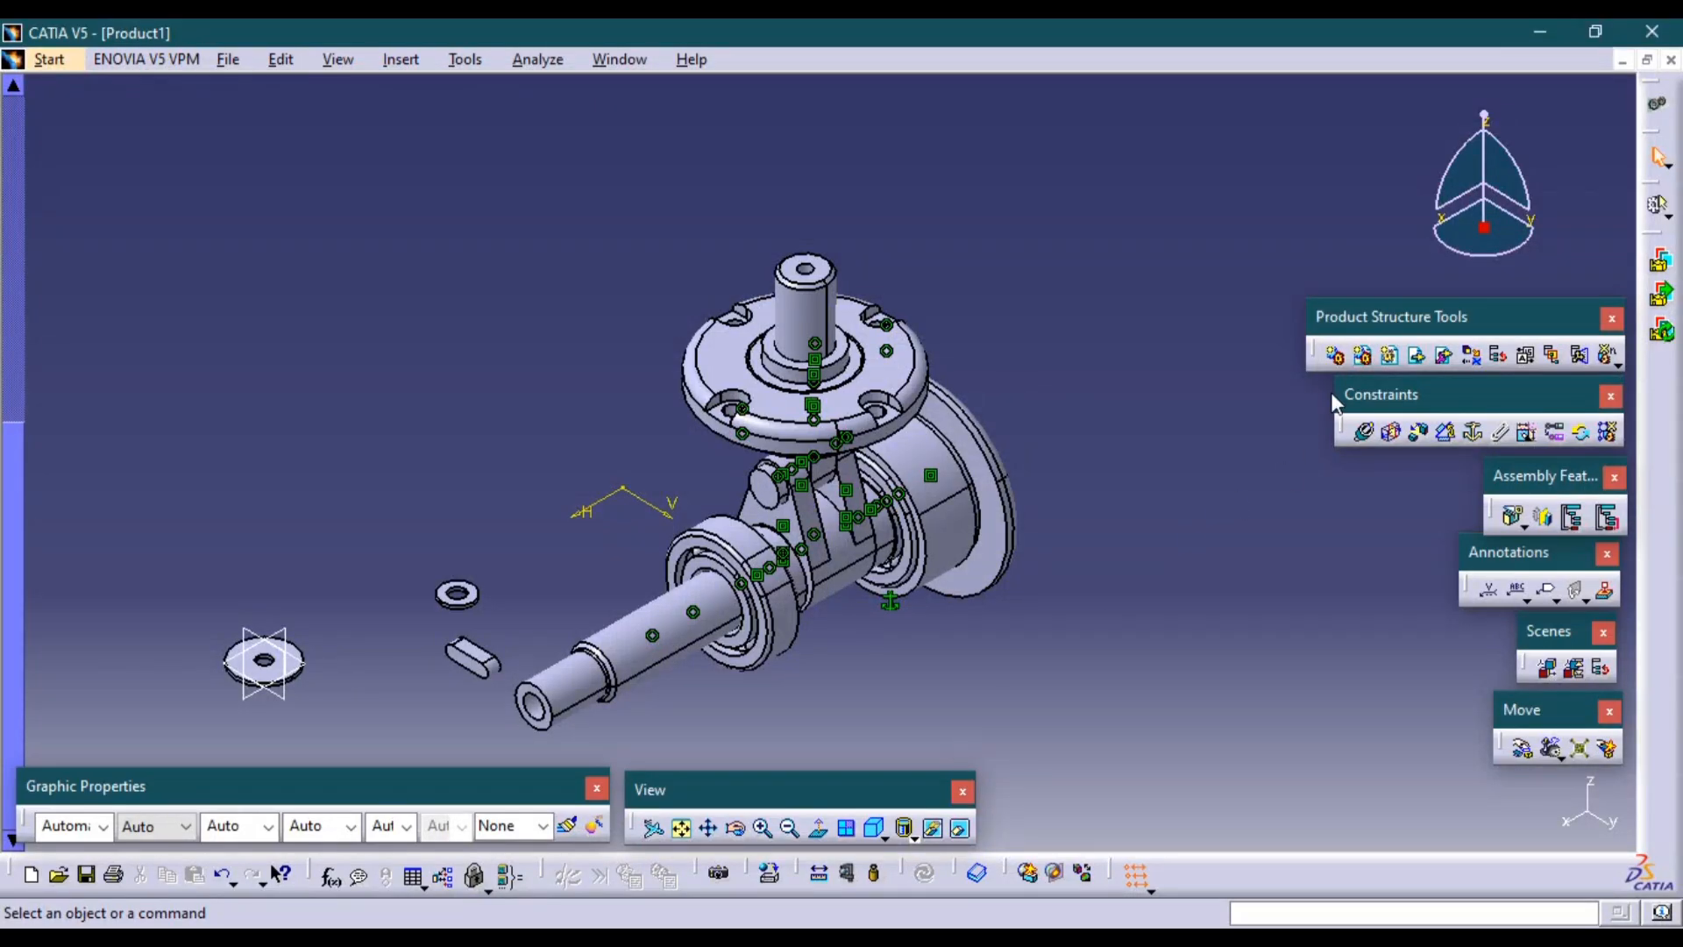
pyautogui.click(1446, 356)
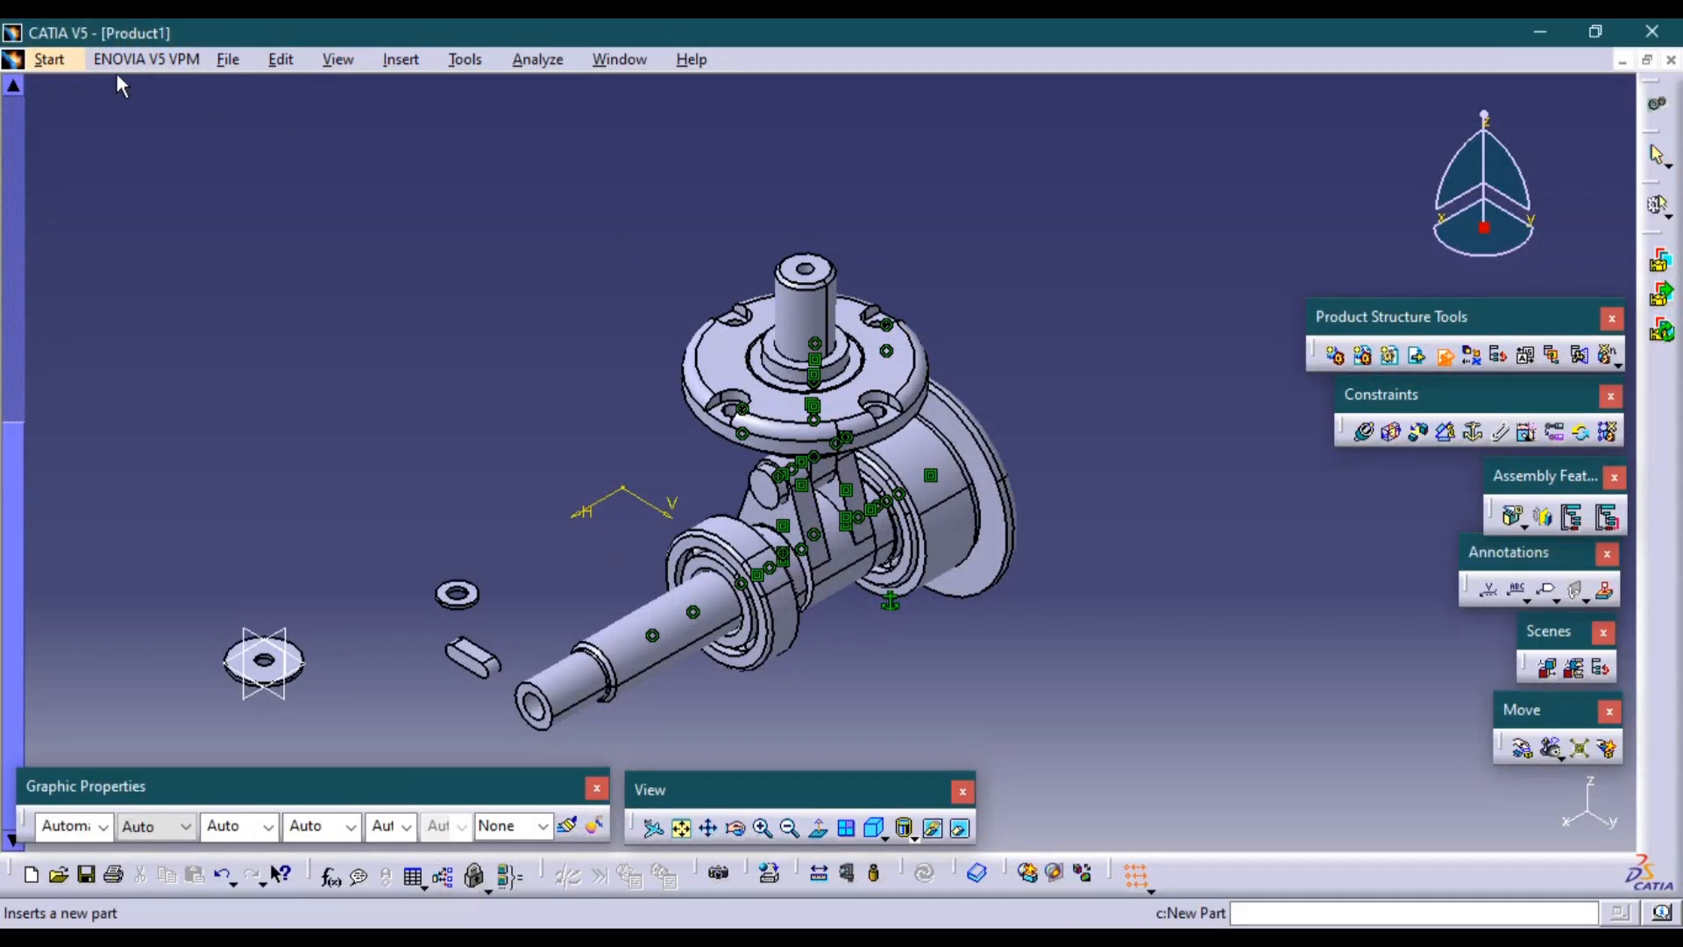
pyautogui.click(50, 59)
pyautogui.click(322, 234)
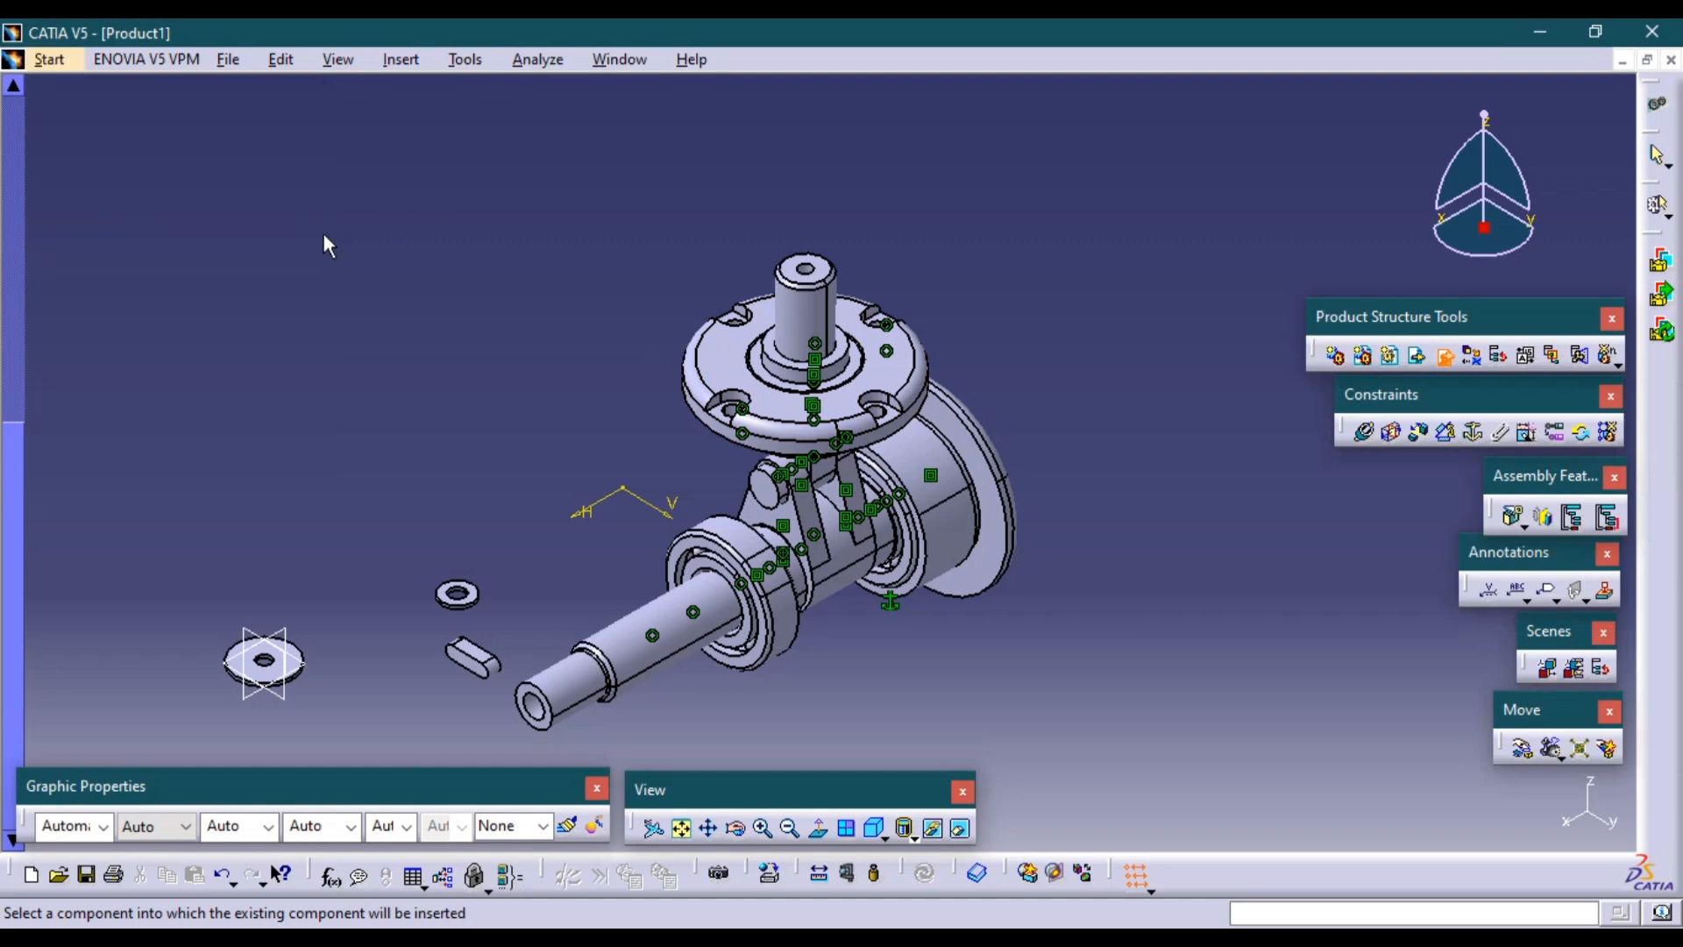
pyautogui.scroll(8, 600, 367)
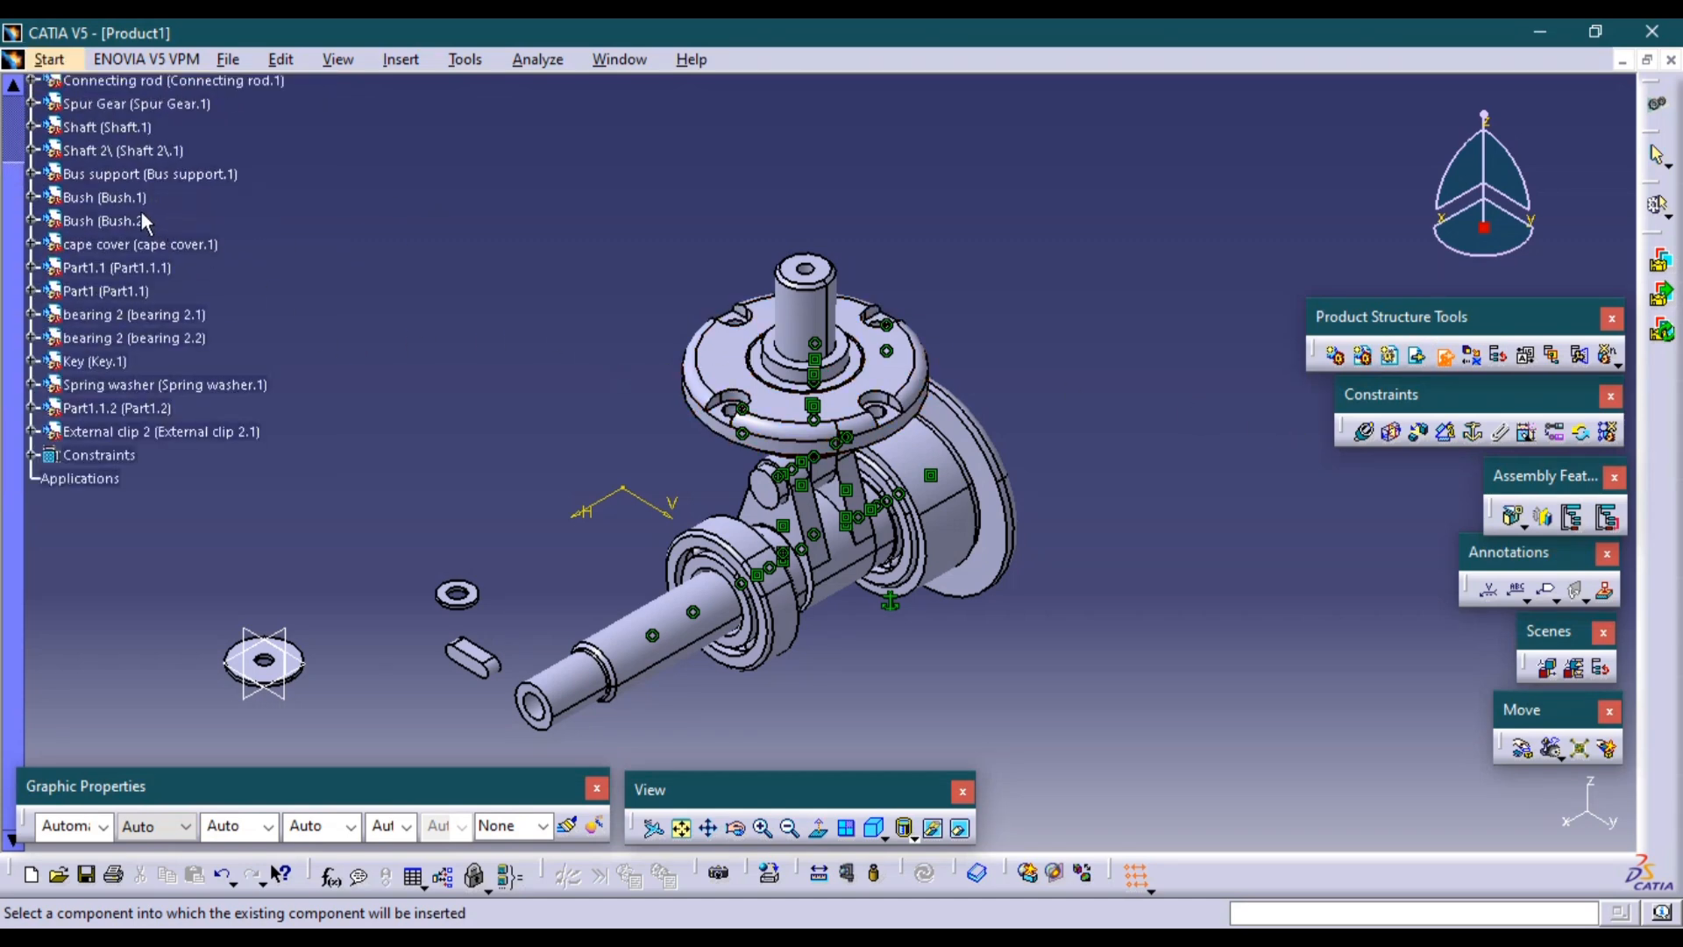
pyautogui.click(51, 165)
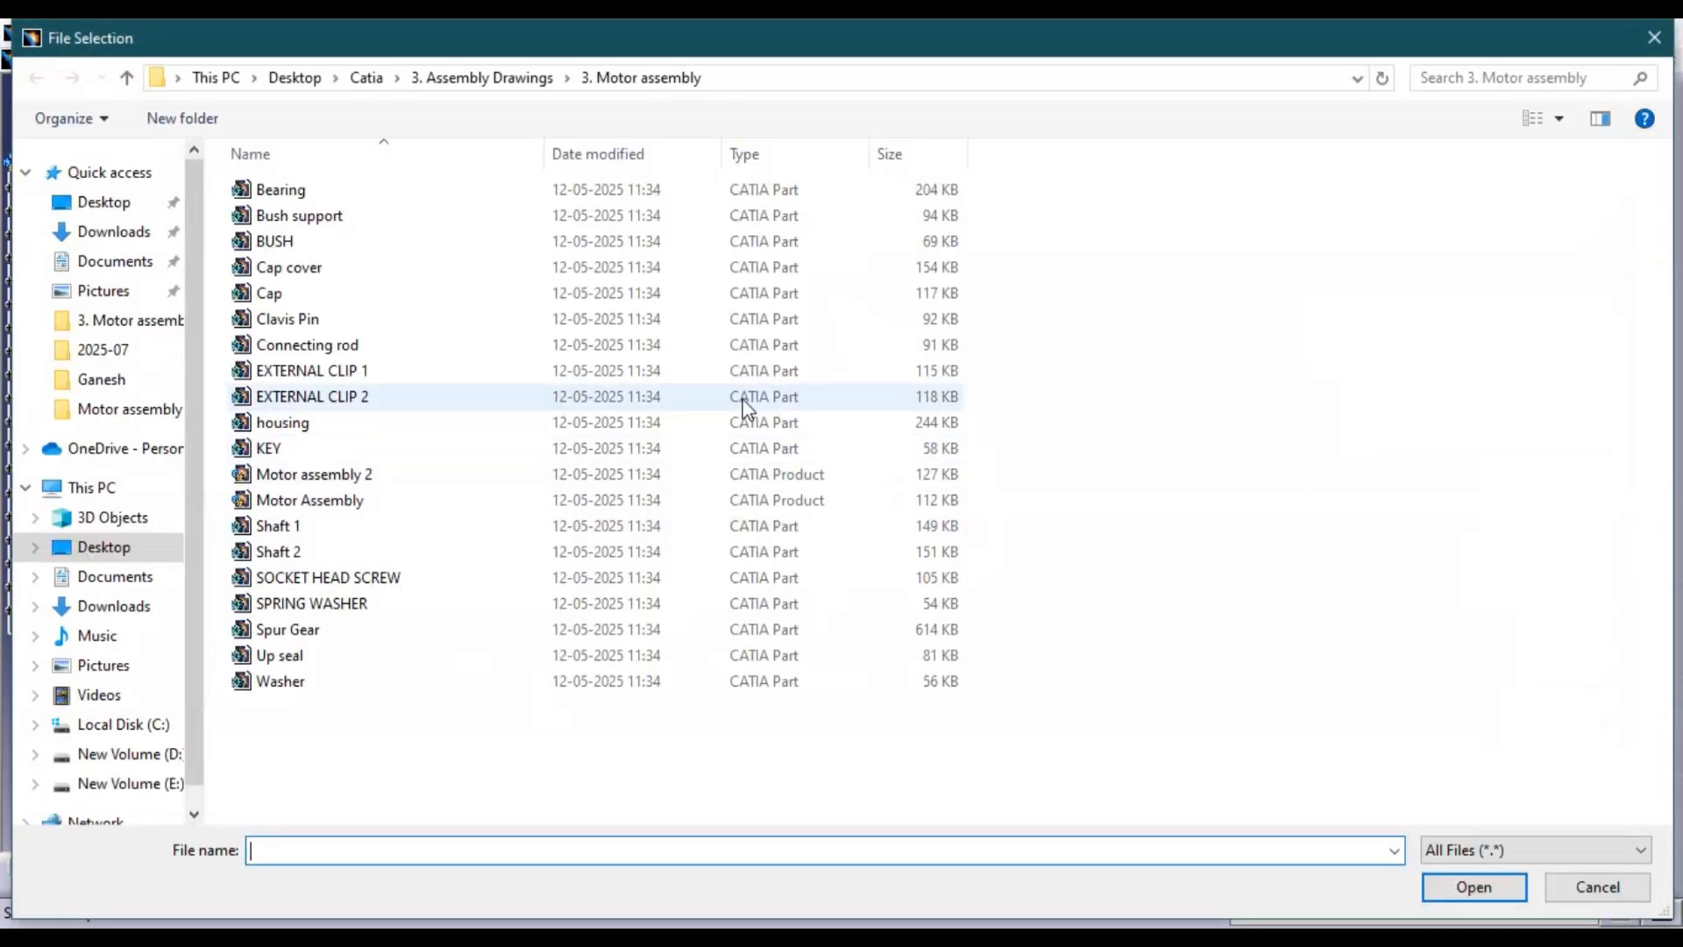
pyautogui.doubleClick(363, 657)
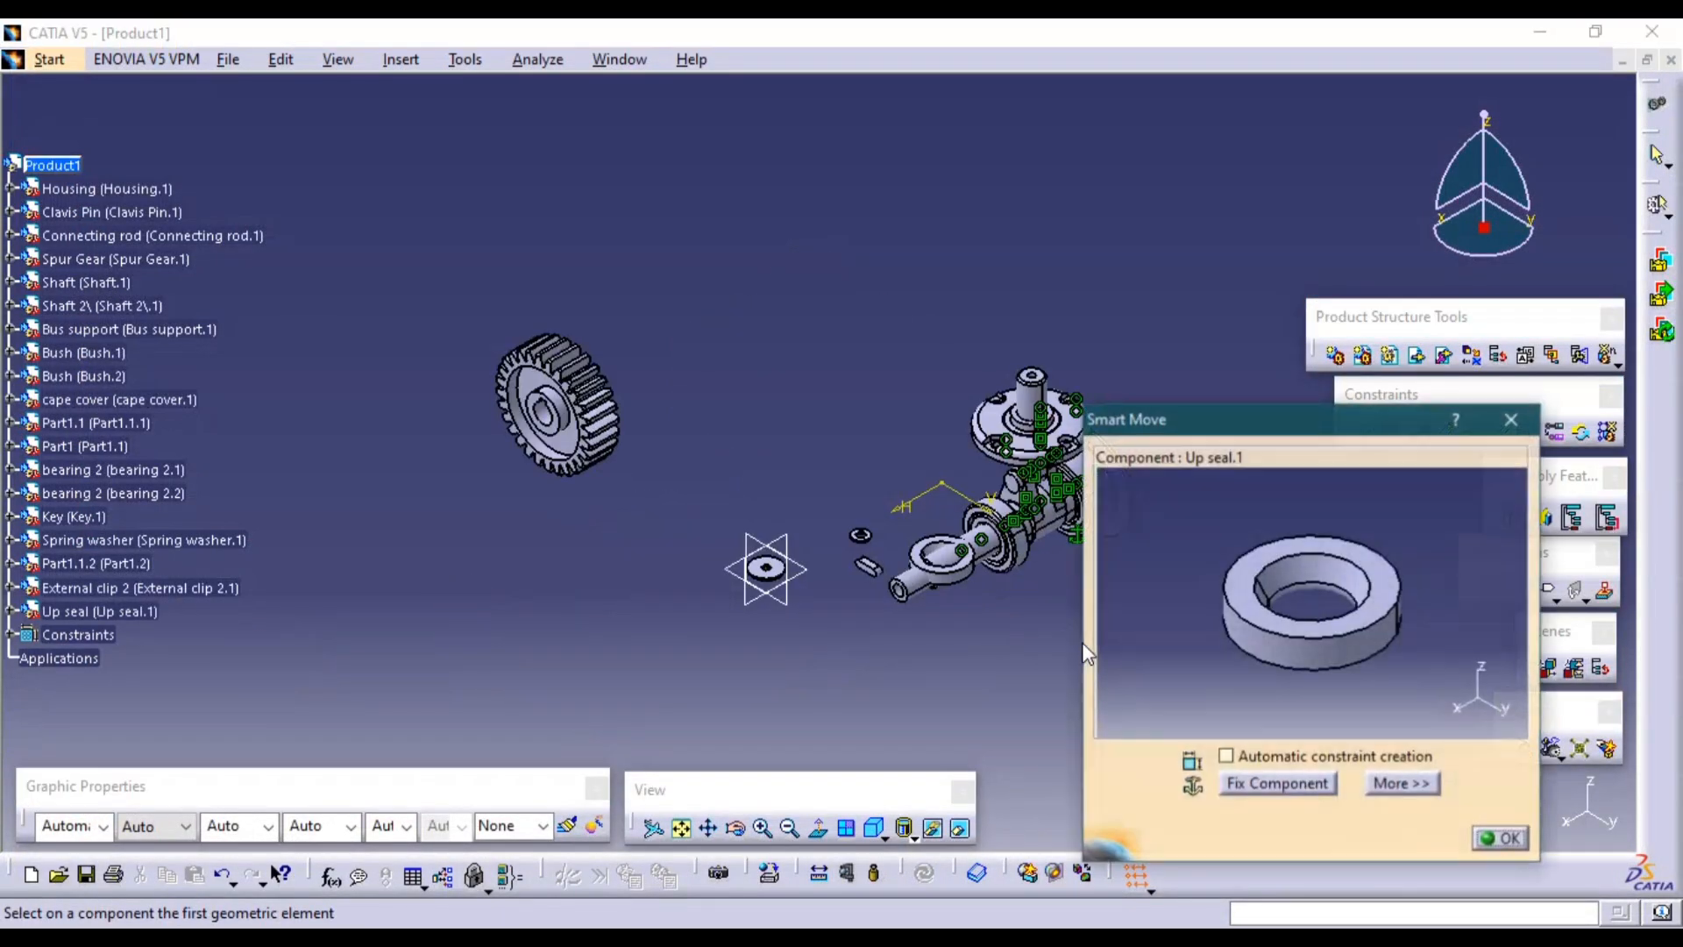
pyautogui.moveTo(1329, 635); pyautogui.dragTo(1106, 724)
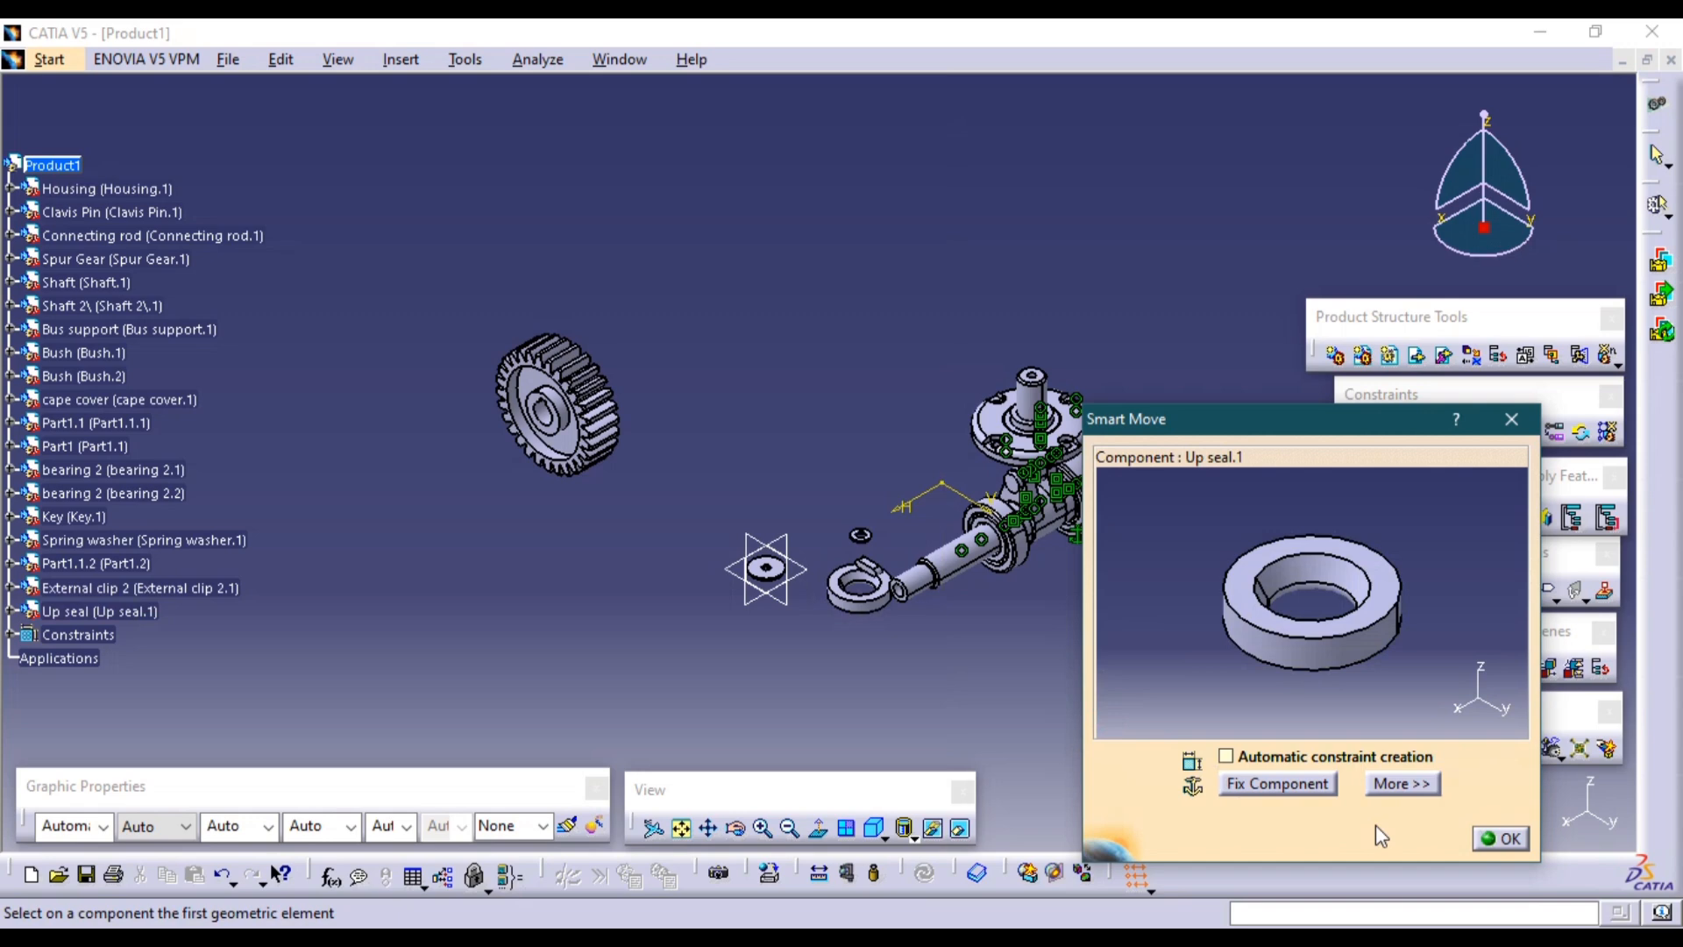
pyautogui.click(1496, 837)
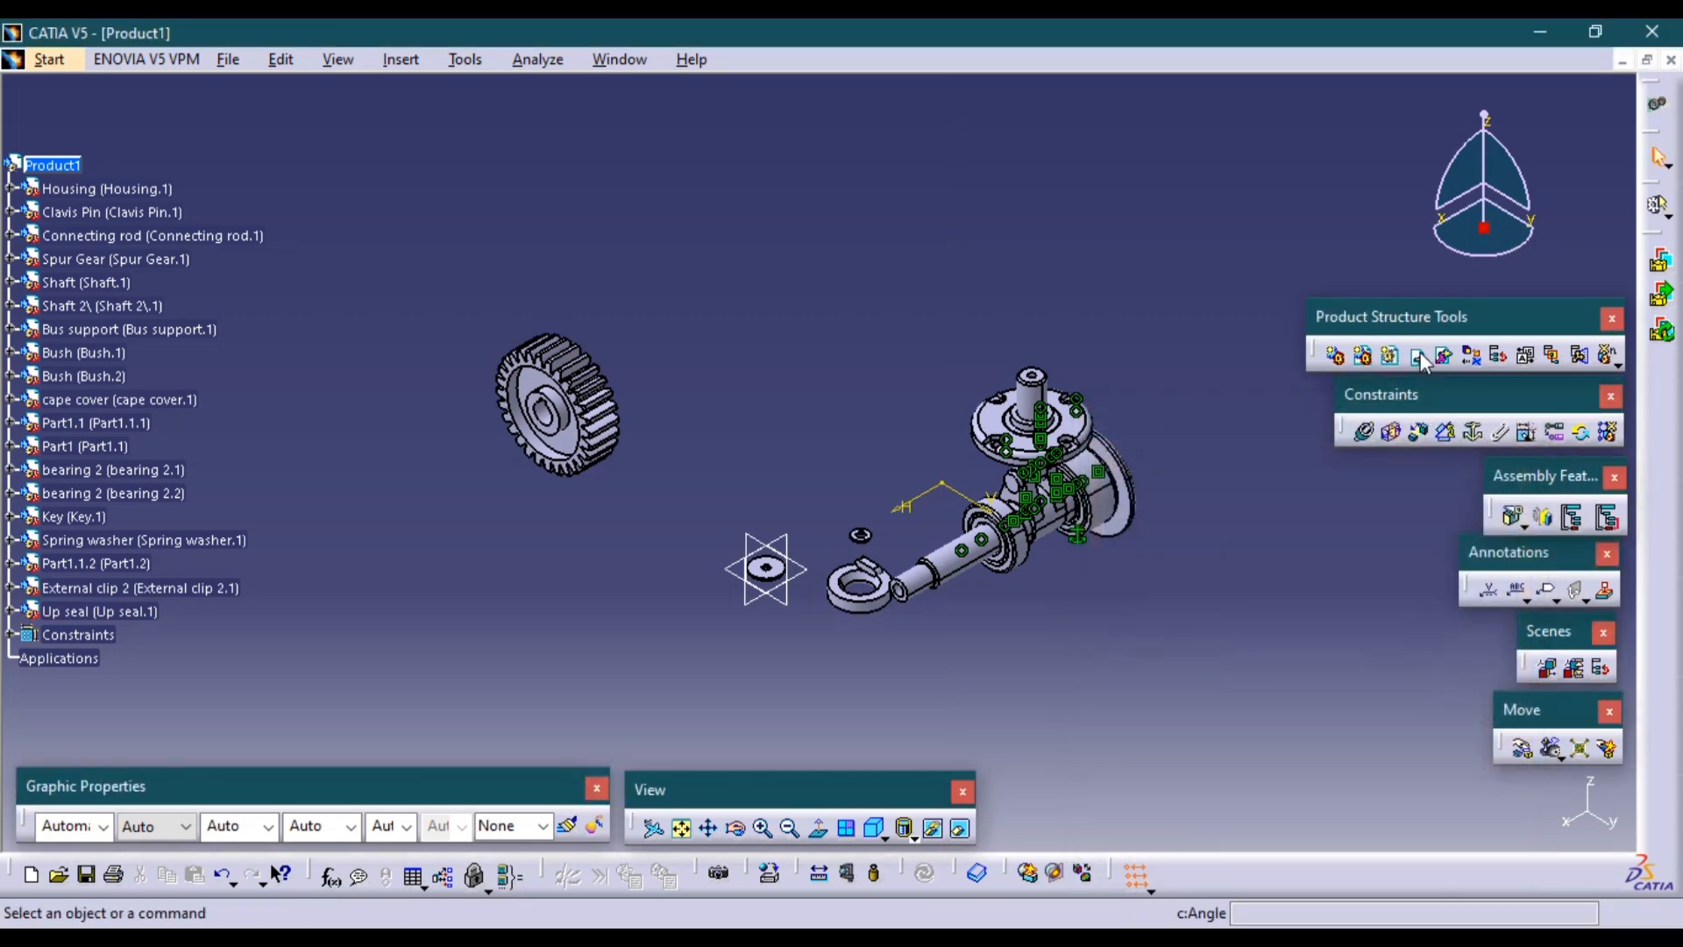
# Check the drawing's parts list and insert the SOCKET HEAD SCREW part into Product1, resolving its part number conflict with automatic renaming.
pyautogui.hotkey('alt', 'Tab')
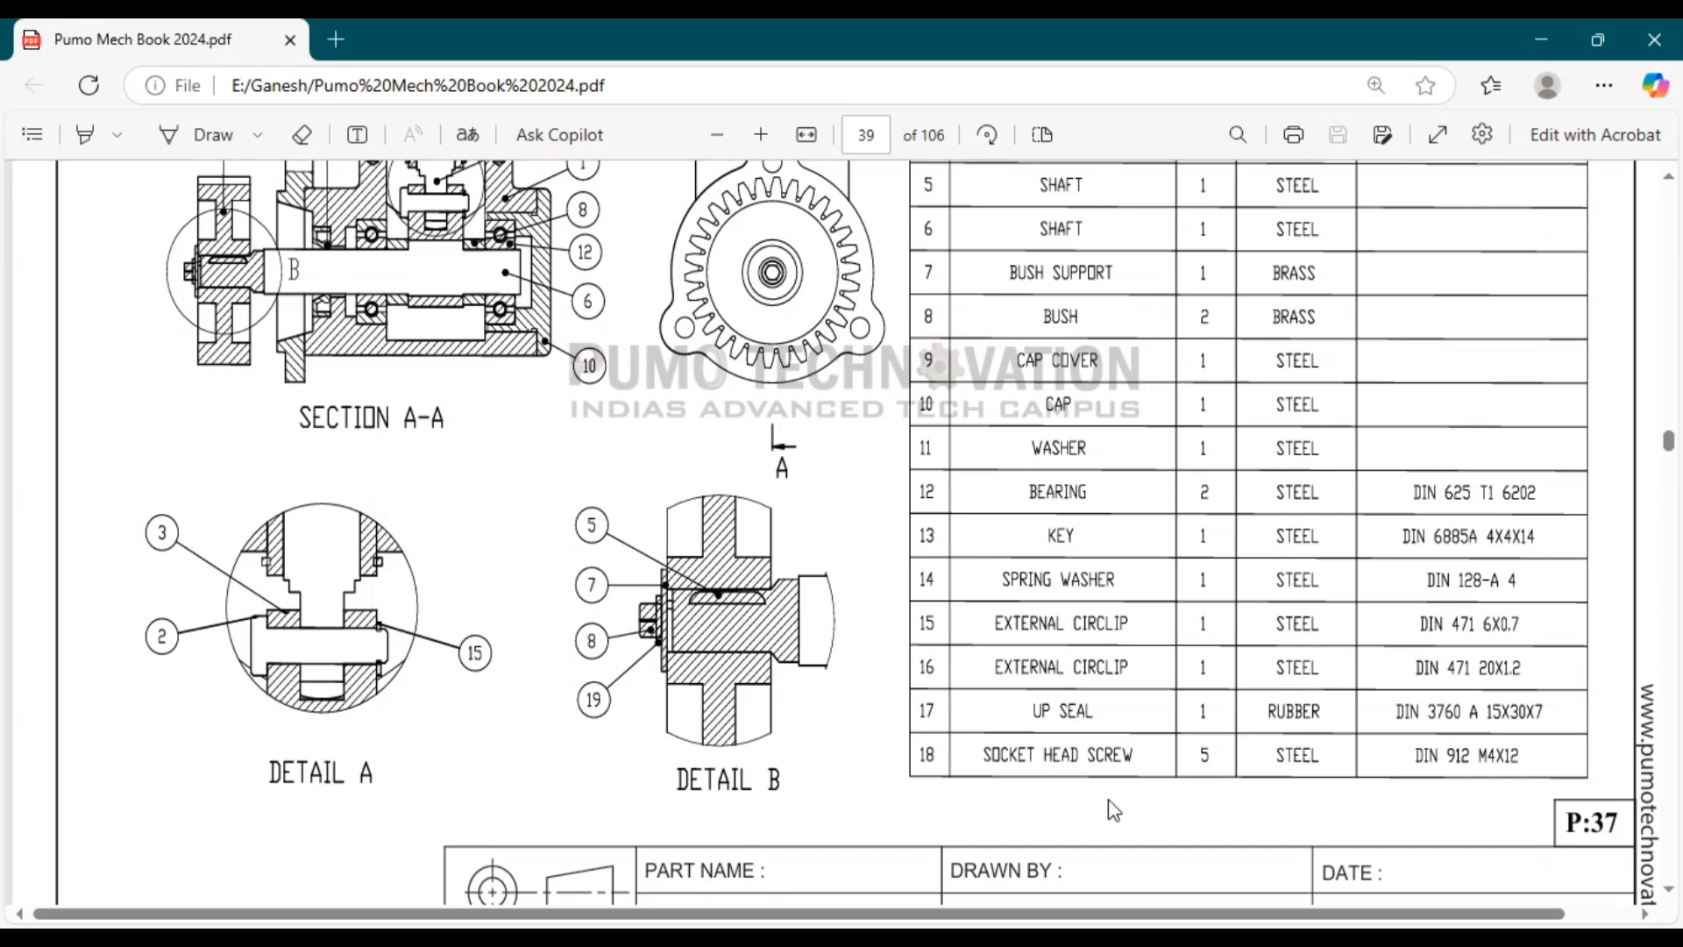
pyautogui.hotkey('alt', 'Tab')
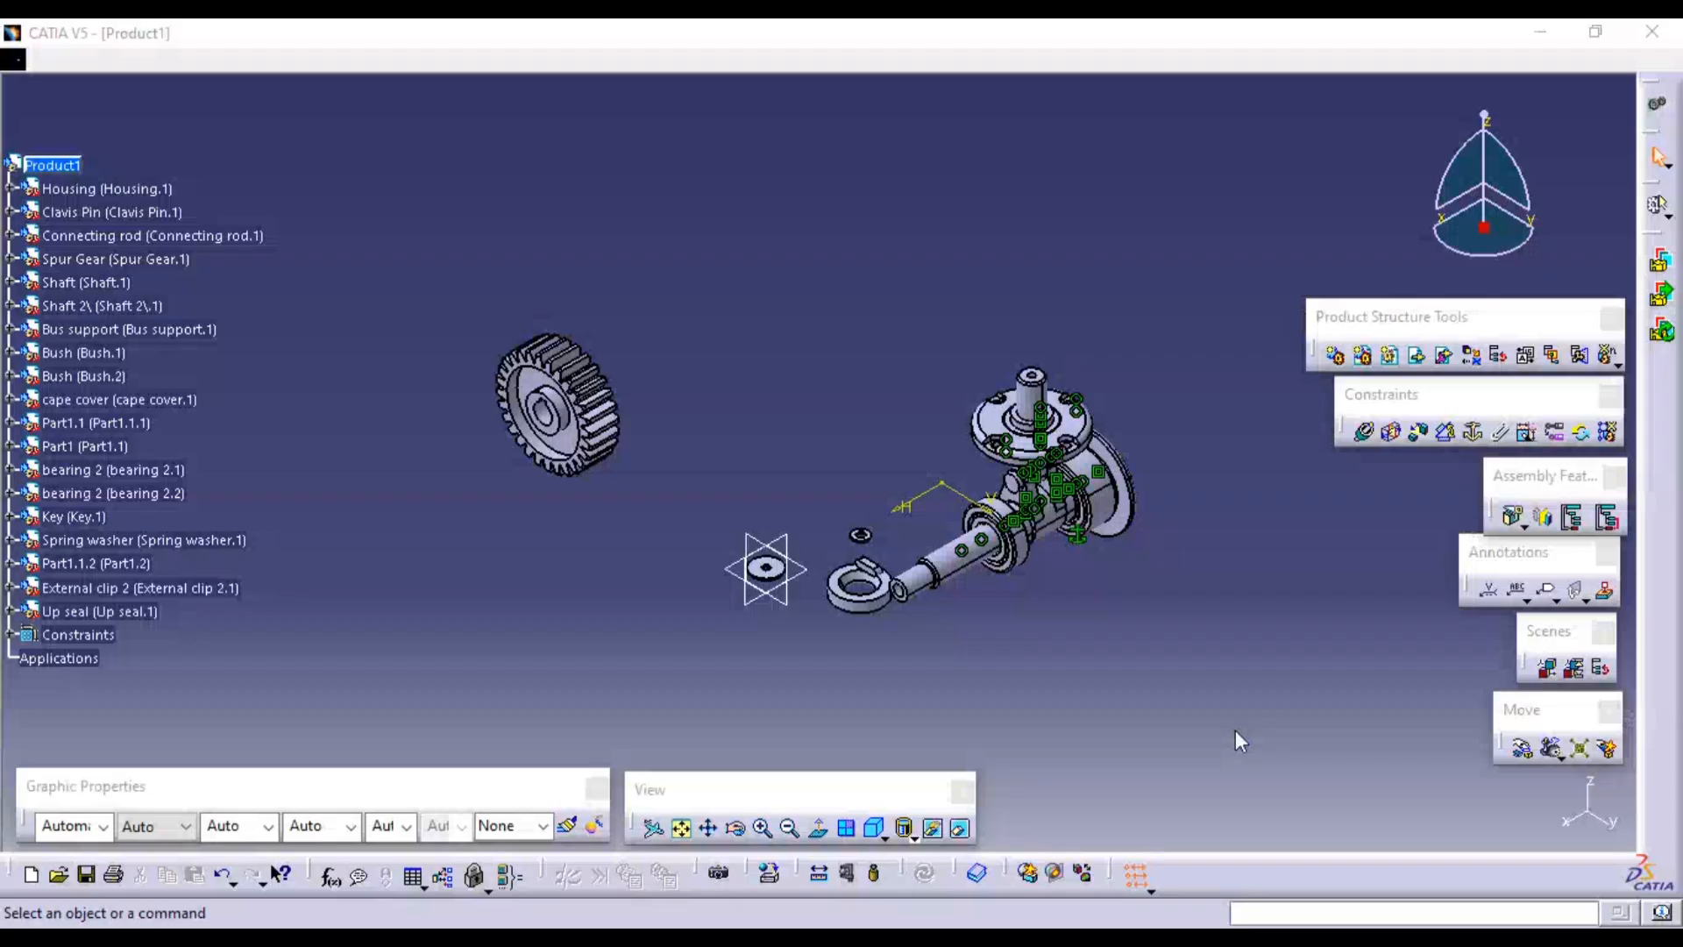
pyautogui.click(1446, 354)
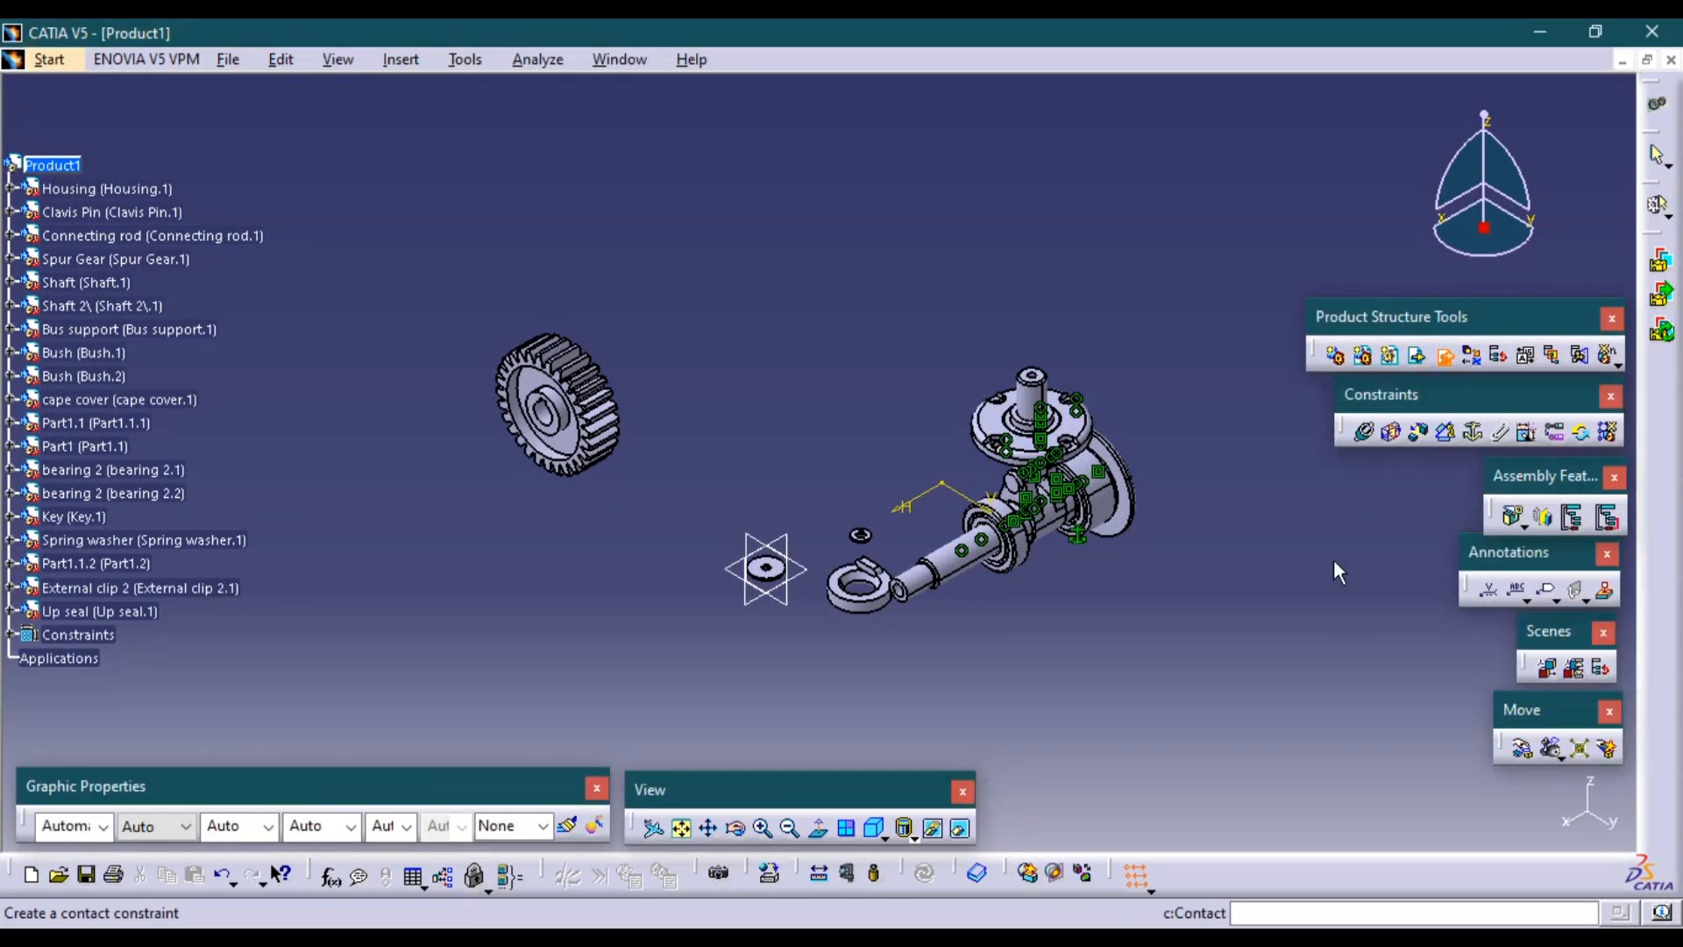
pyautogui.click(58, 166)
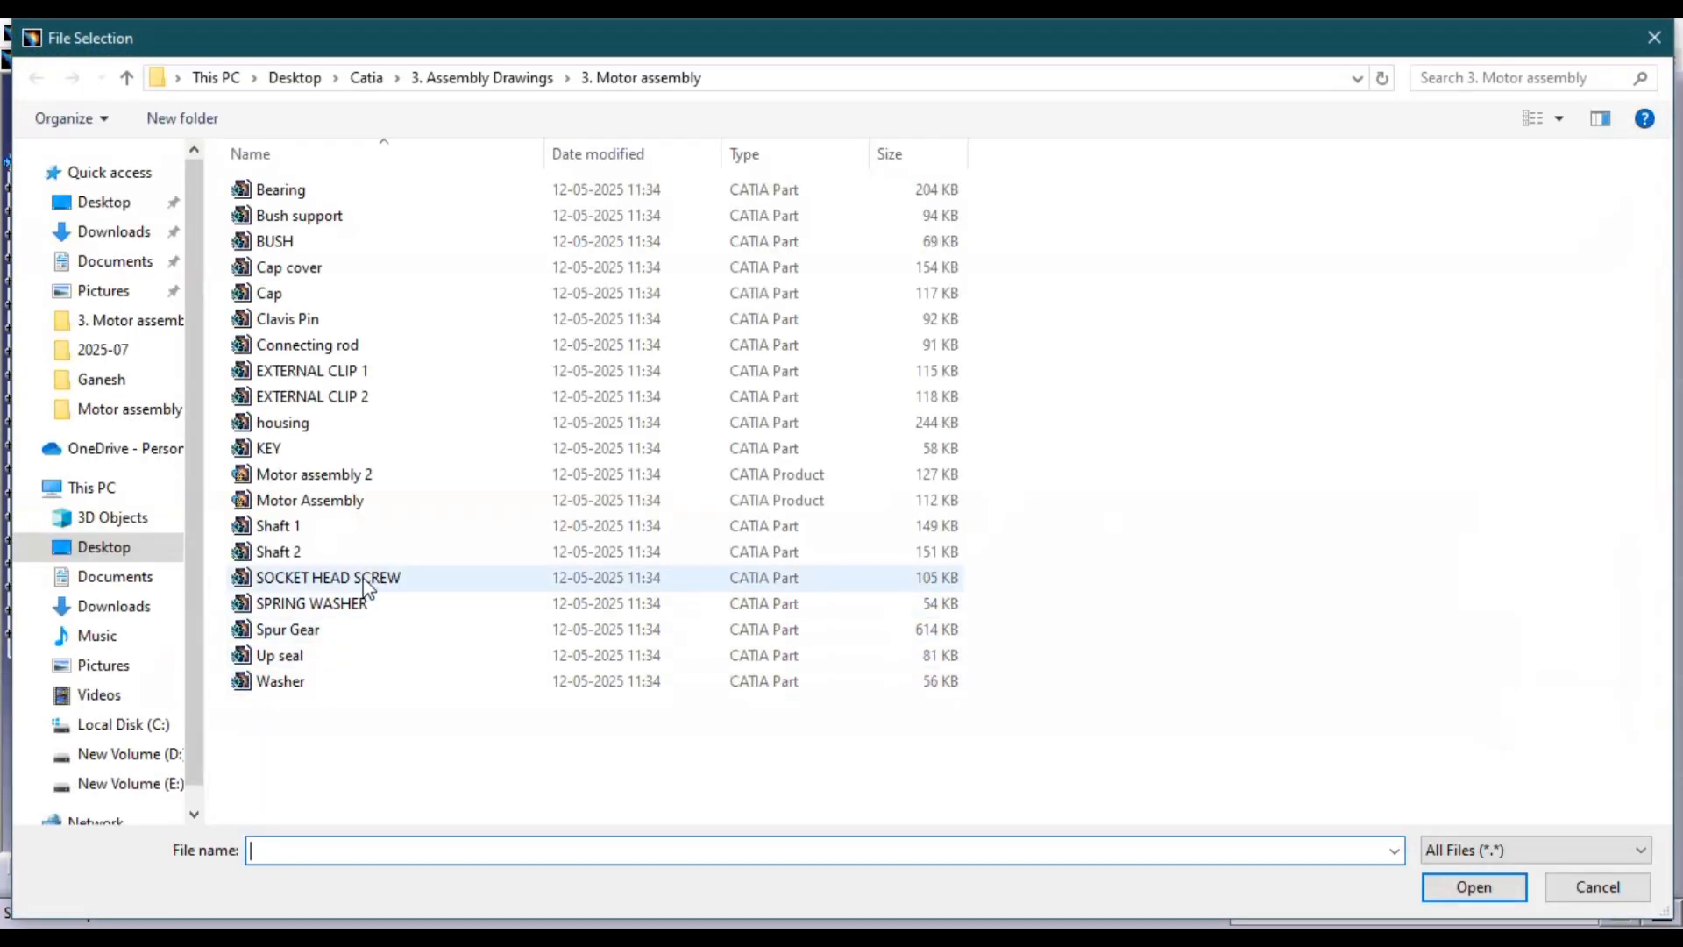
pyautogui.doubleClick(366, 578)
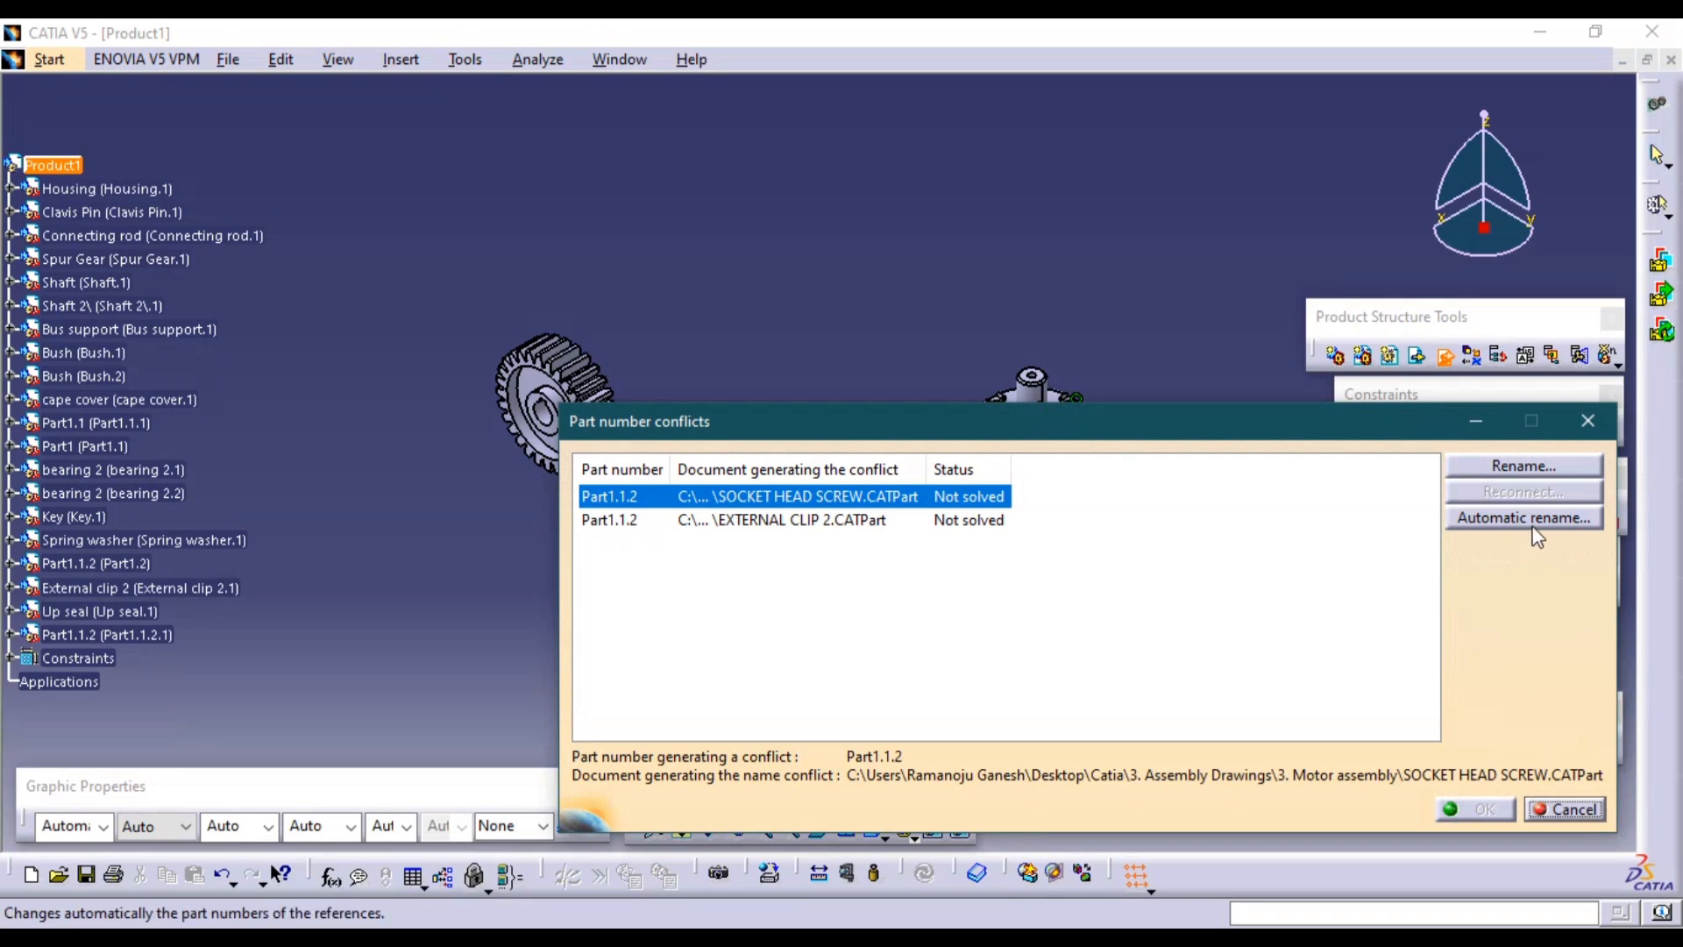
pyautogui.click(1523, 518)
pyautogui.click(1481, 808)
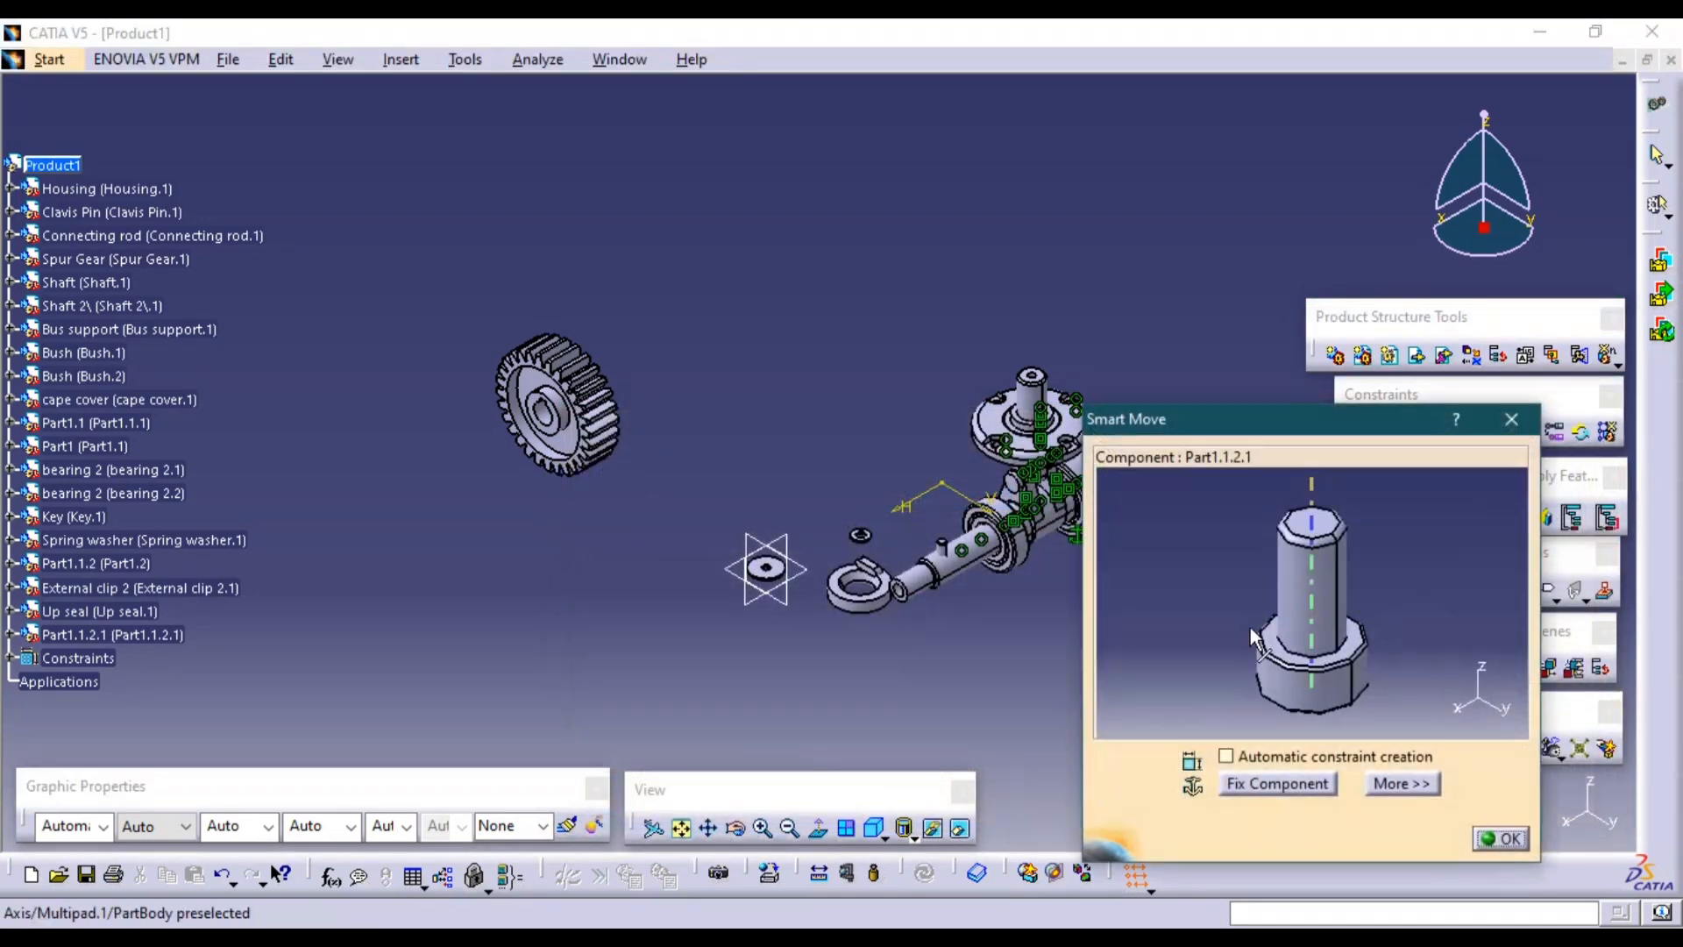
pyautogui.click(1496, 838)
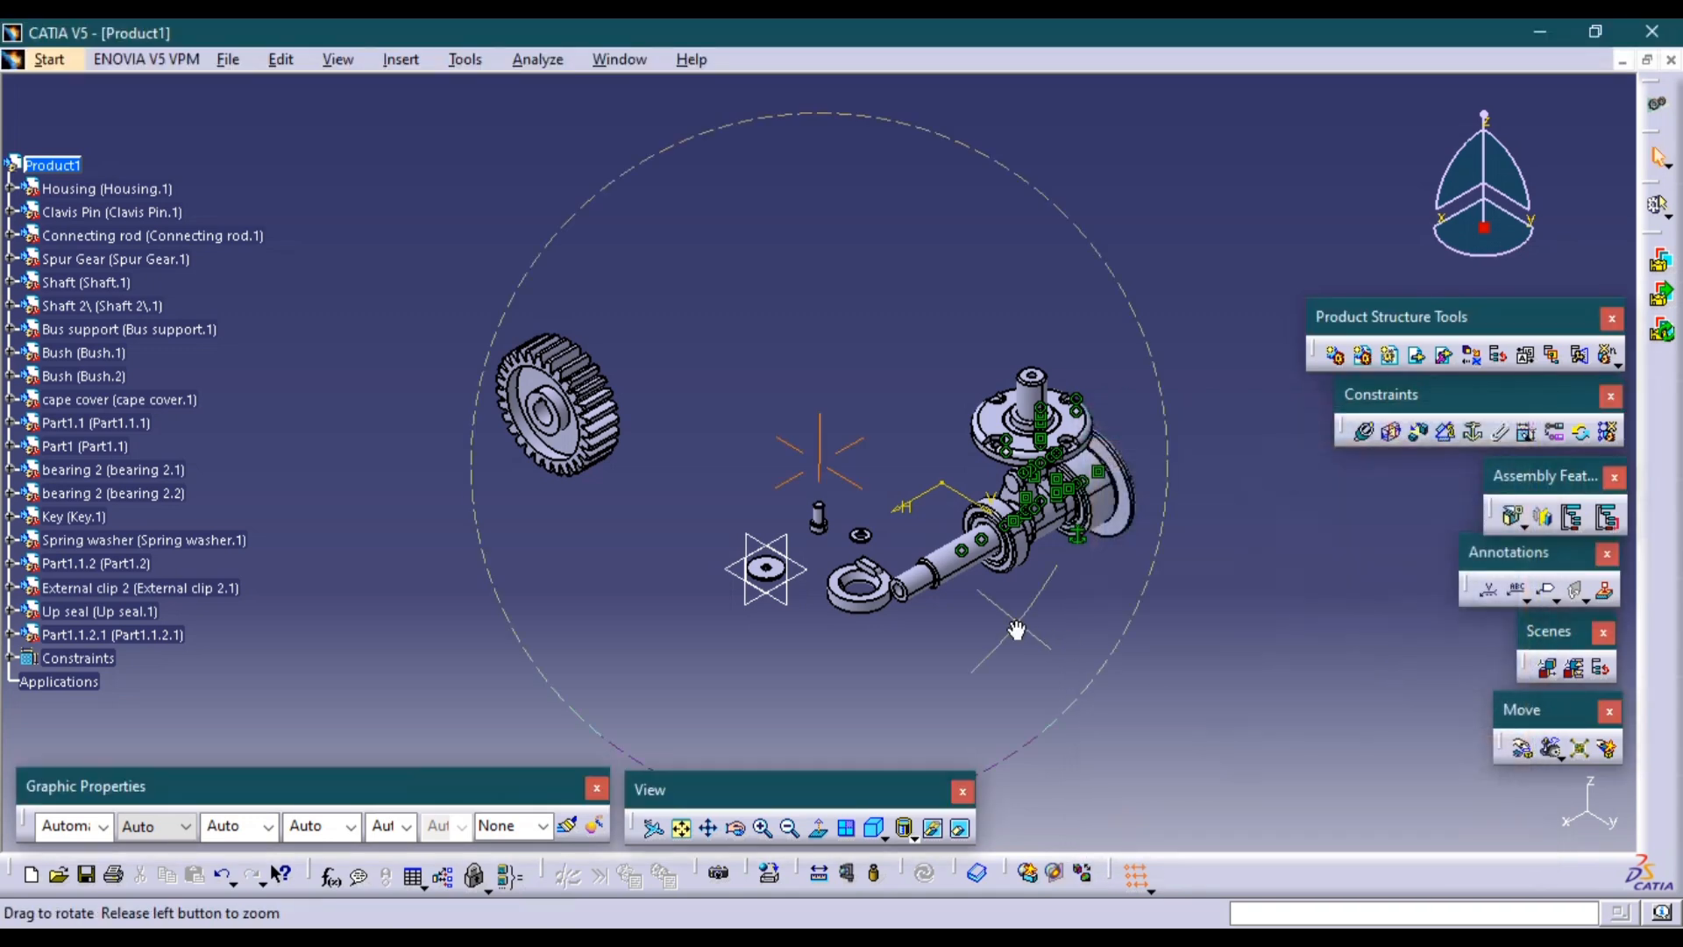
# Move the hidden housing back into the visible space and return to the normal model display.
pyautogui.moveTo(1017, 629); pyautogui.dragTo(677, 231, button='middle')
pyautogui.scroll(-3, 819, 462)
pyautogui.click(960, 831)
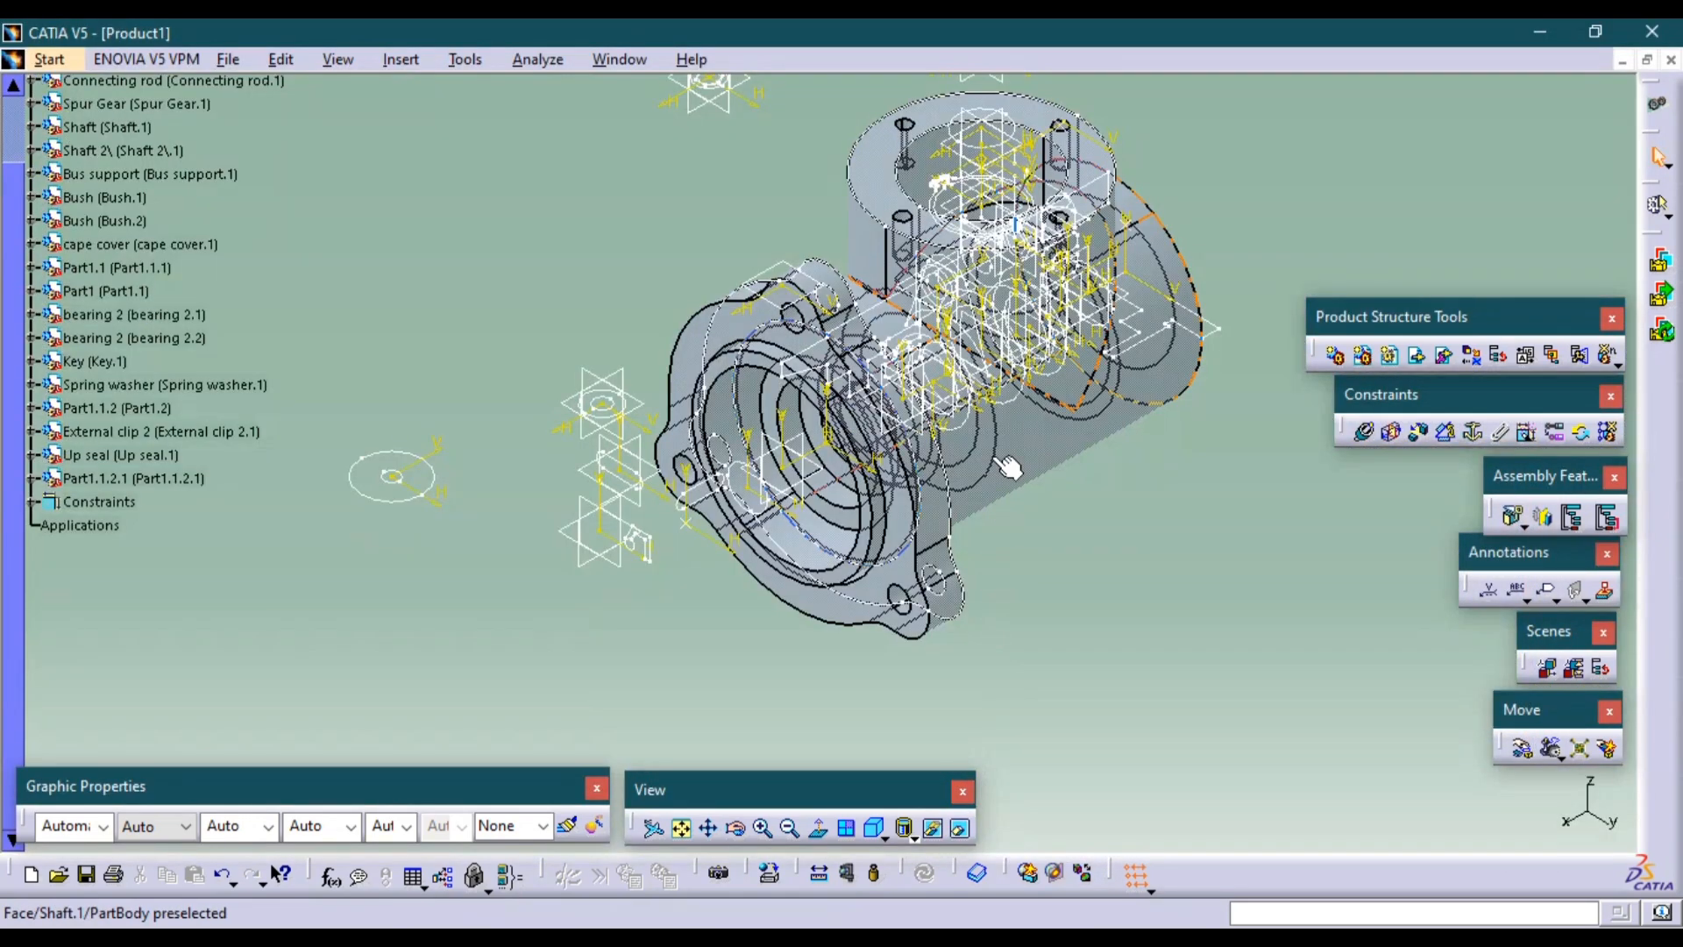
pyautogui.click(1027, 456)
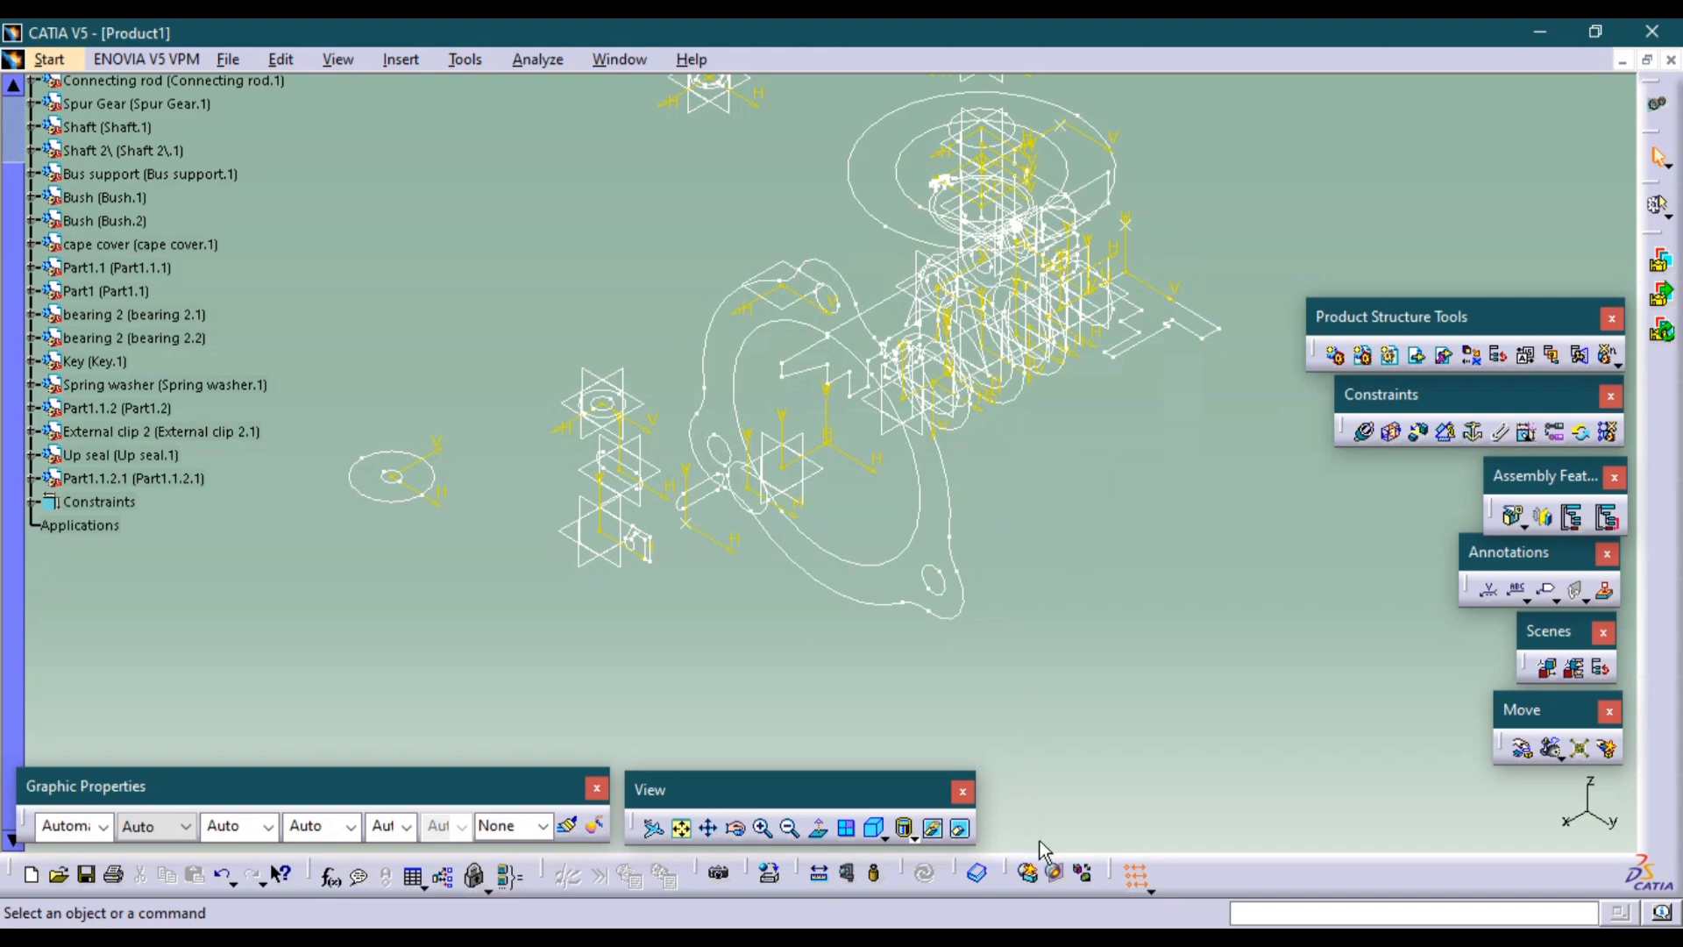
pyautogui.click(960, 840)
# Make the Housing part fully opaque by changing the transparency in its graphic properties.
pyautogui.moveTo(910, 503); pyautogui.dragTo(913, 438, button='middle')
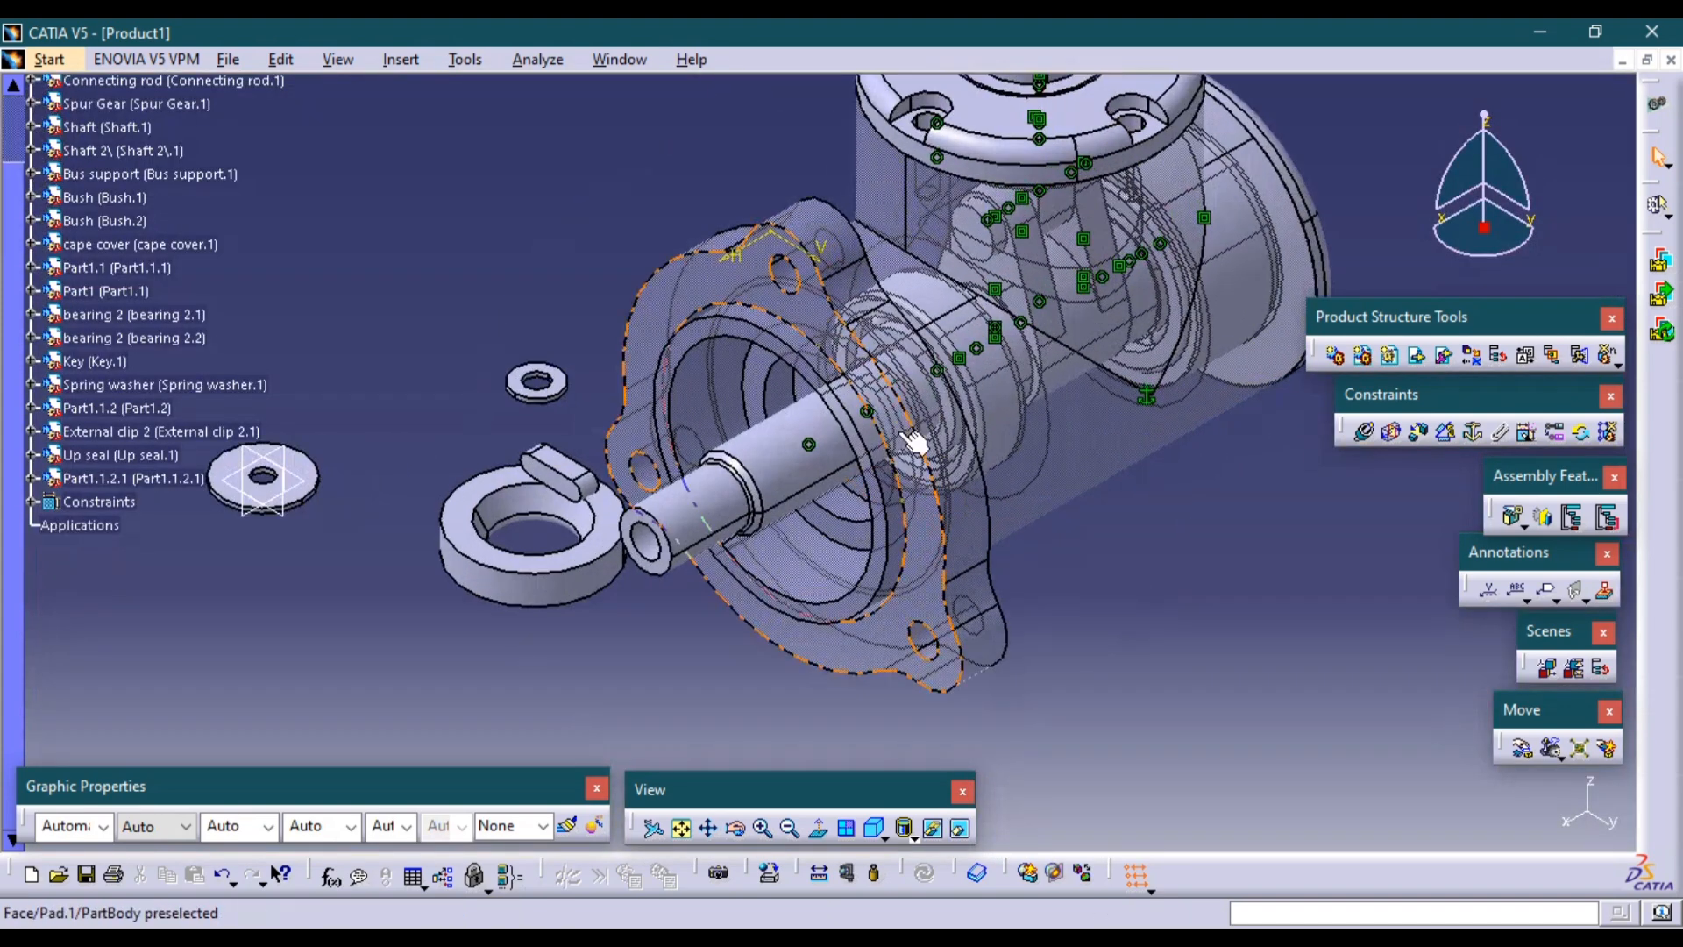
pyautogui.scroll(3, 182, 323)
pyautogui.click(103, 187)
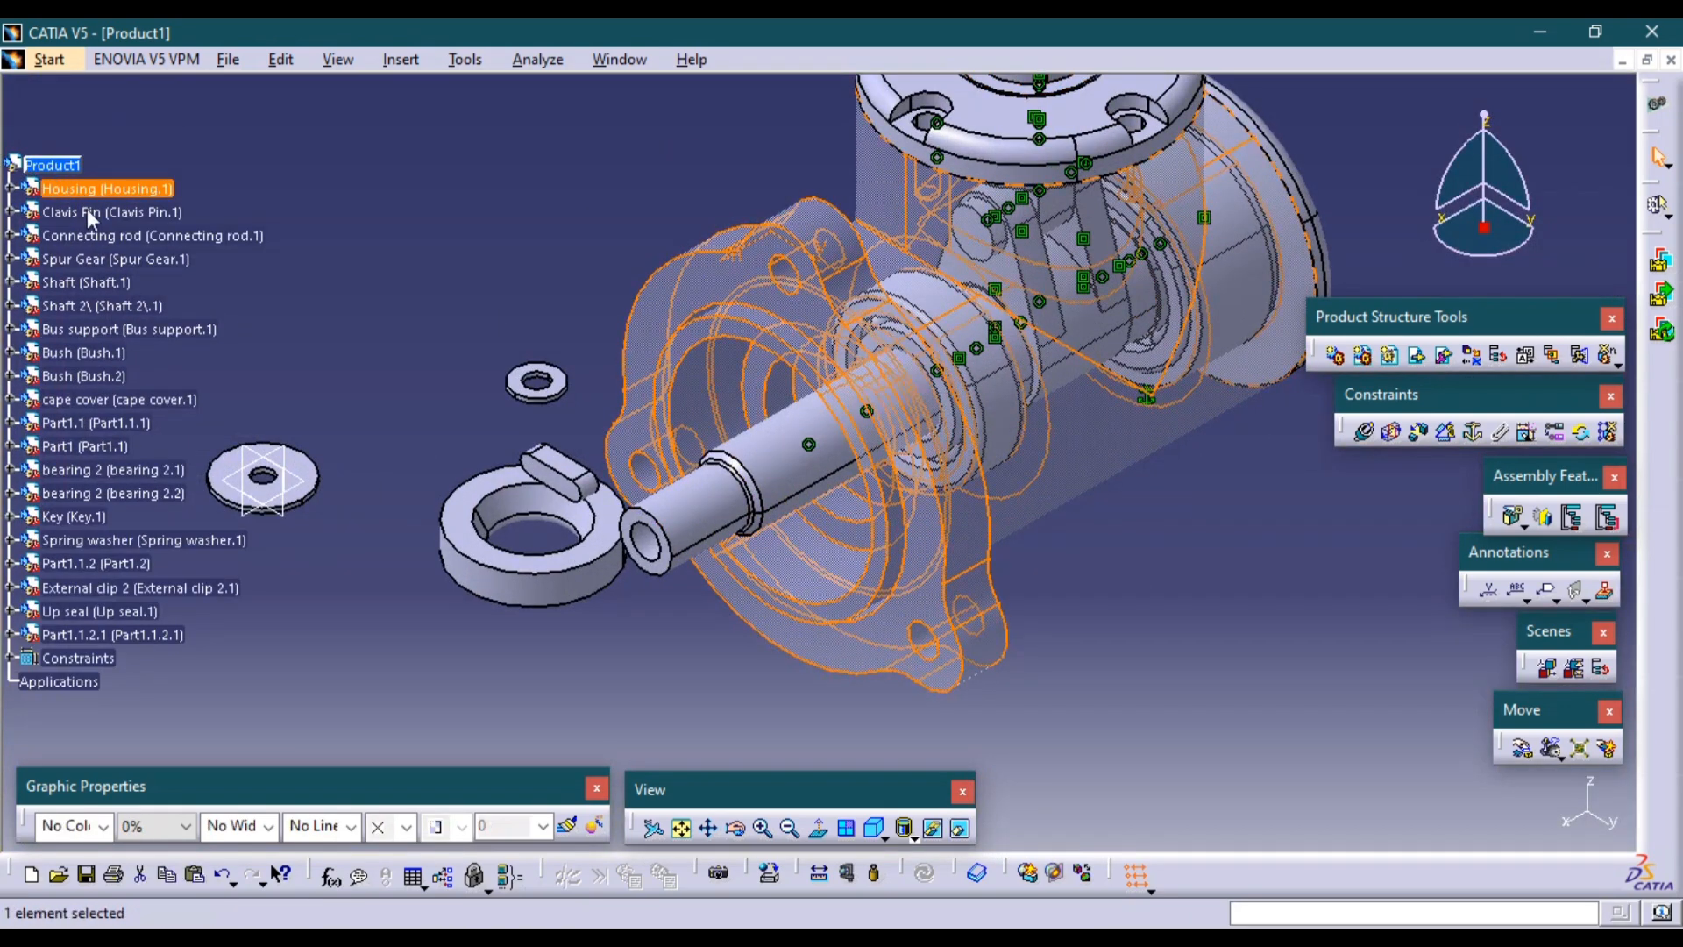
pyautogui.rightClick(97, 188)
pyautogui.click(219, 264)
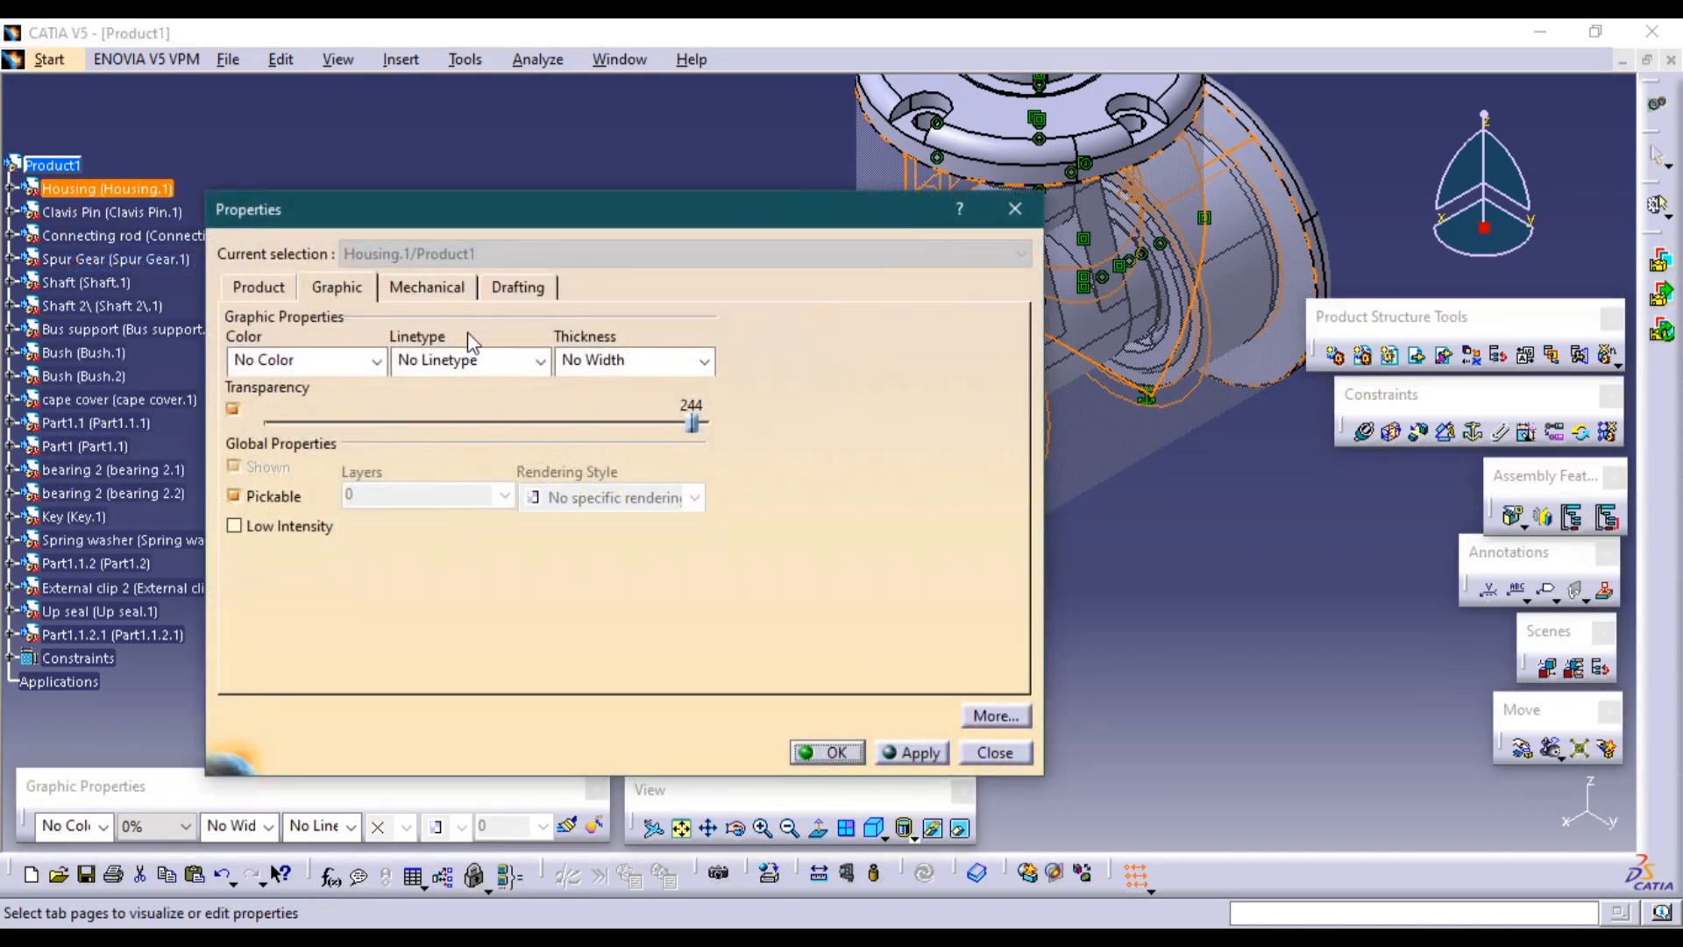
pyautogui.click(828, 752)
pyautogui.click(1146, 608)
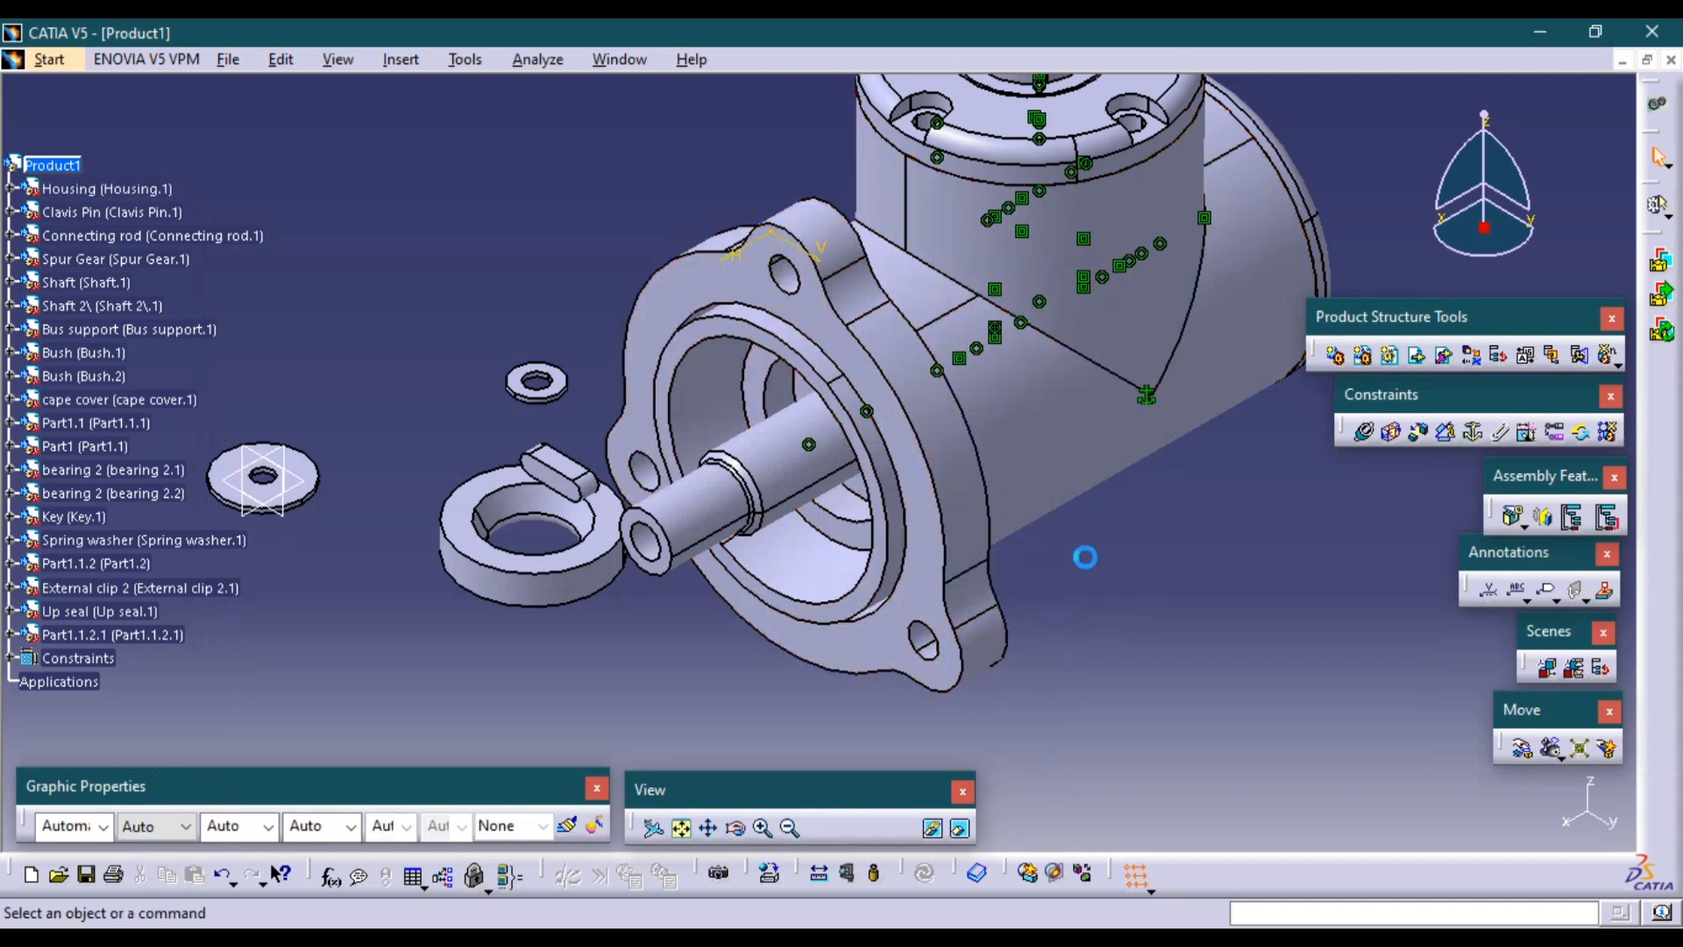
# Add a coincidence constraint between the axis of Shaft.1 and the axis of the Up seal.
pyautogui.moveTo(1076, 560); pyautogui.dragTo(1056, 536, button='middle')
pyautogui.moveTo(514, 598); pyautogui.dragTo(537, 556, button='middle')
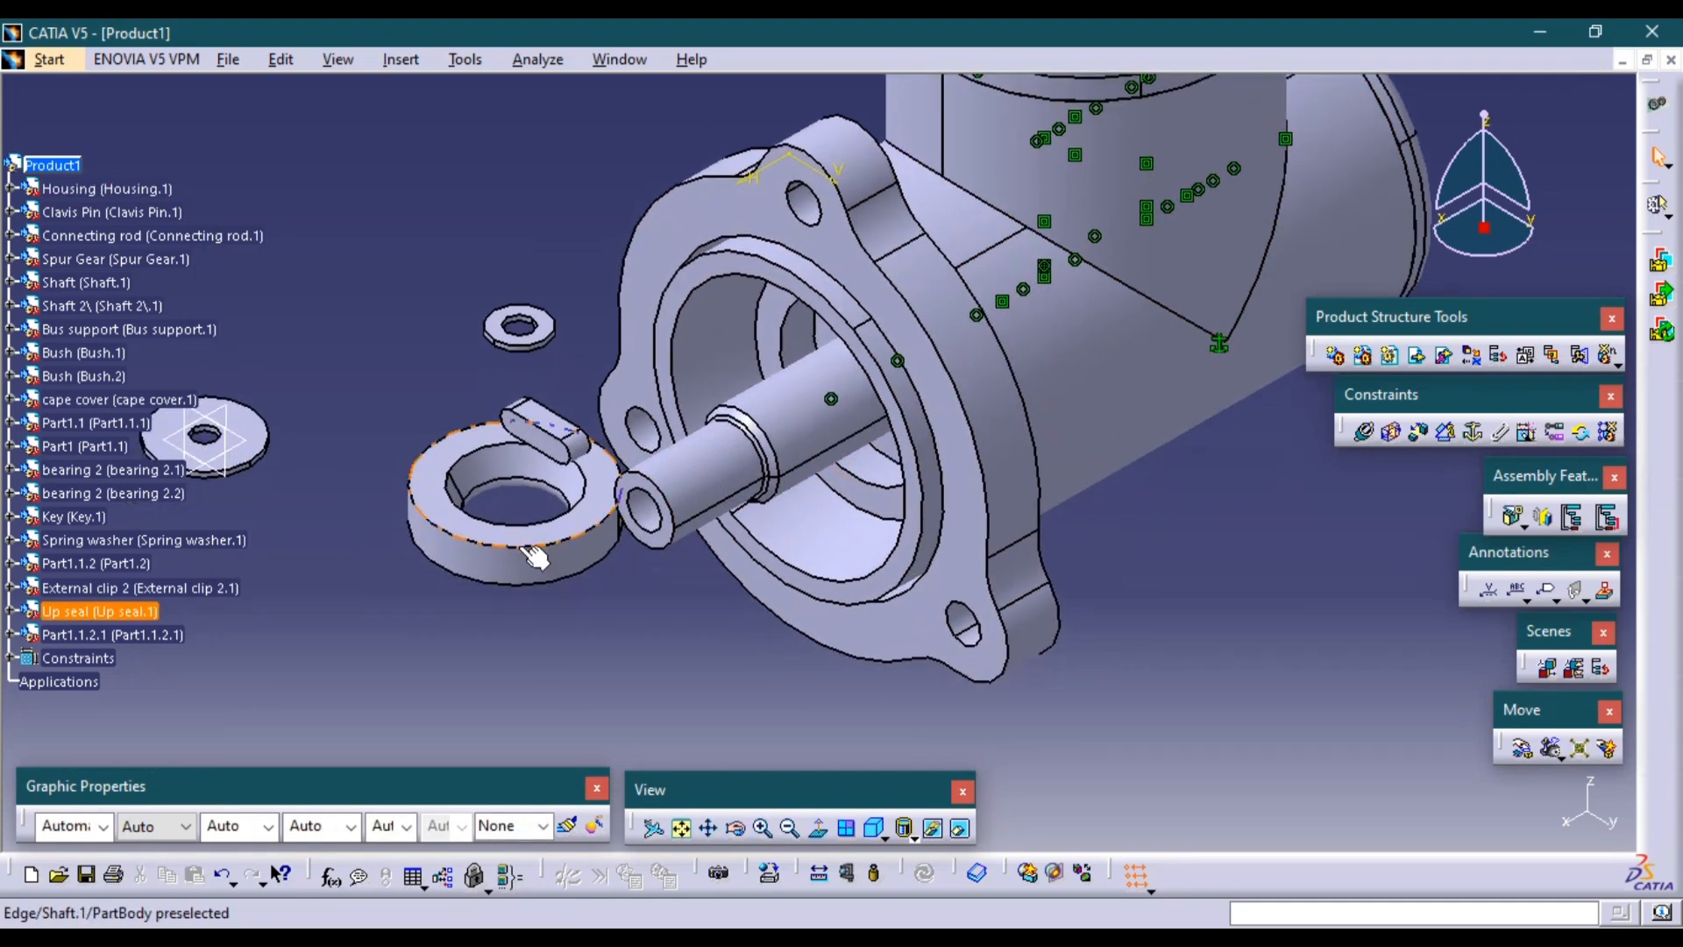
pyautogui.click(1363, 431)
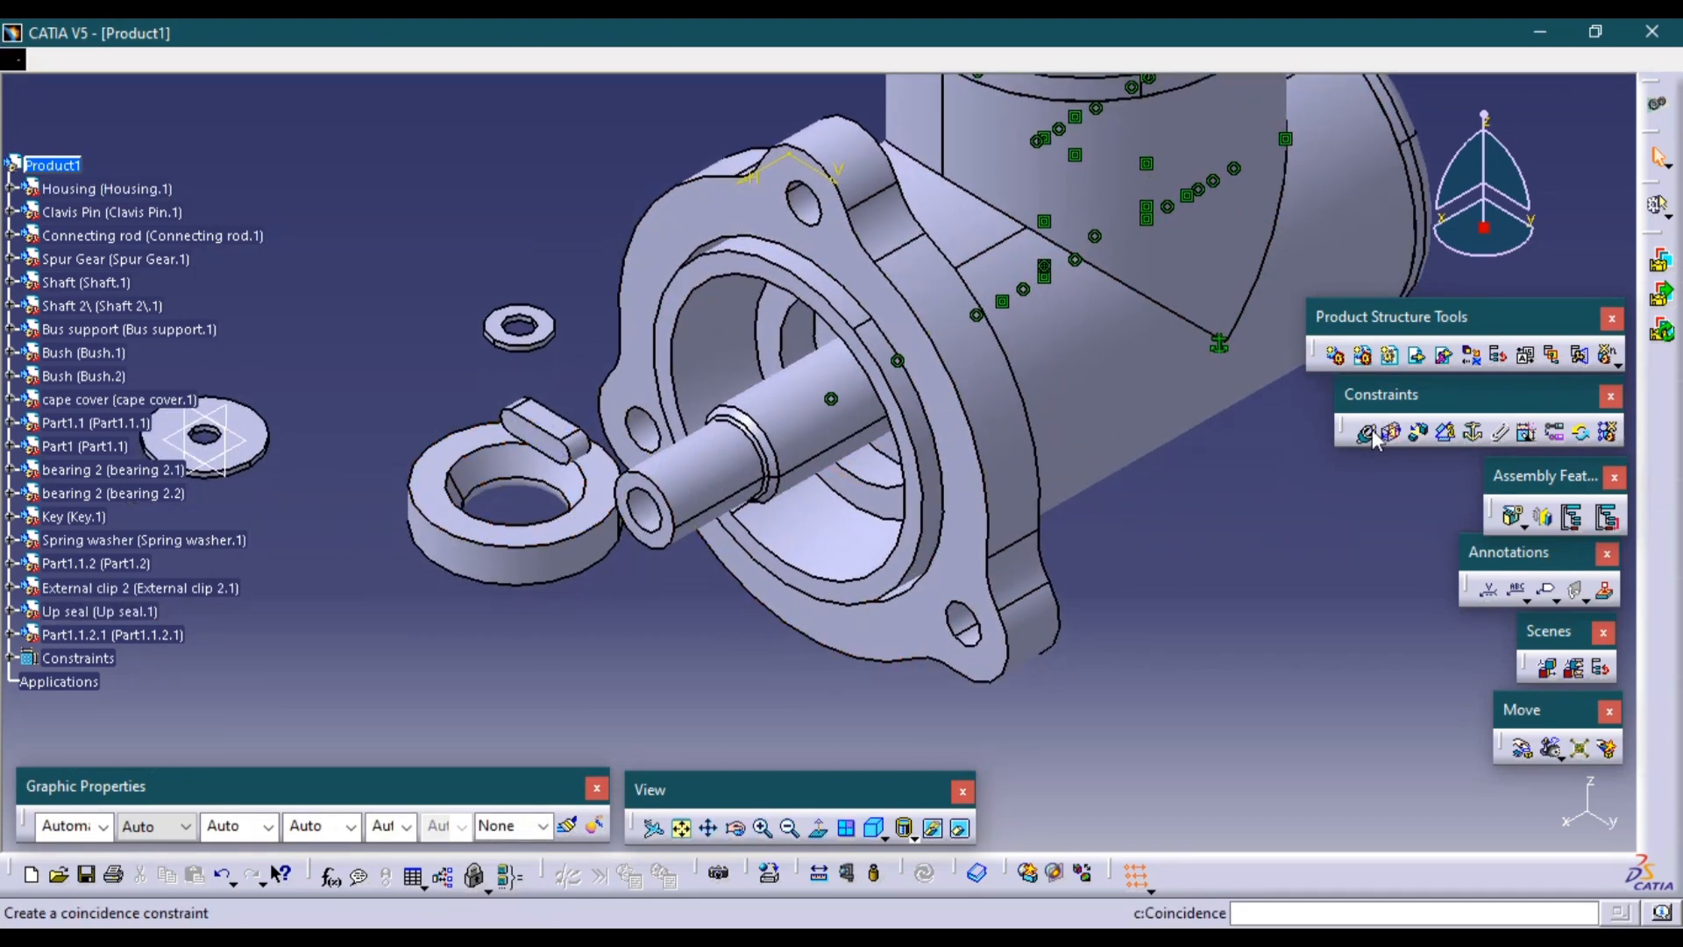
pyautogui.click(807, 467)
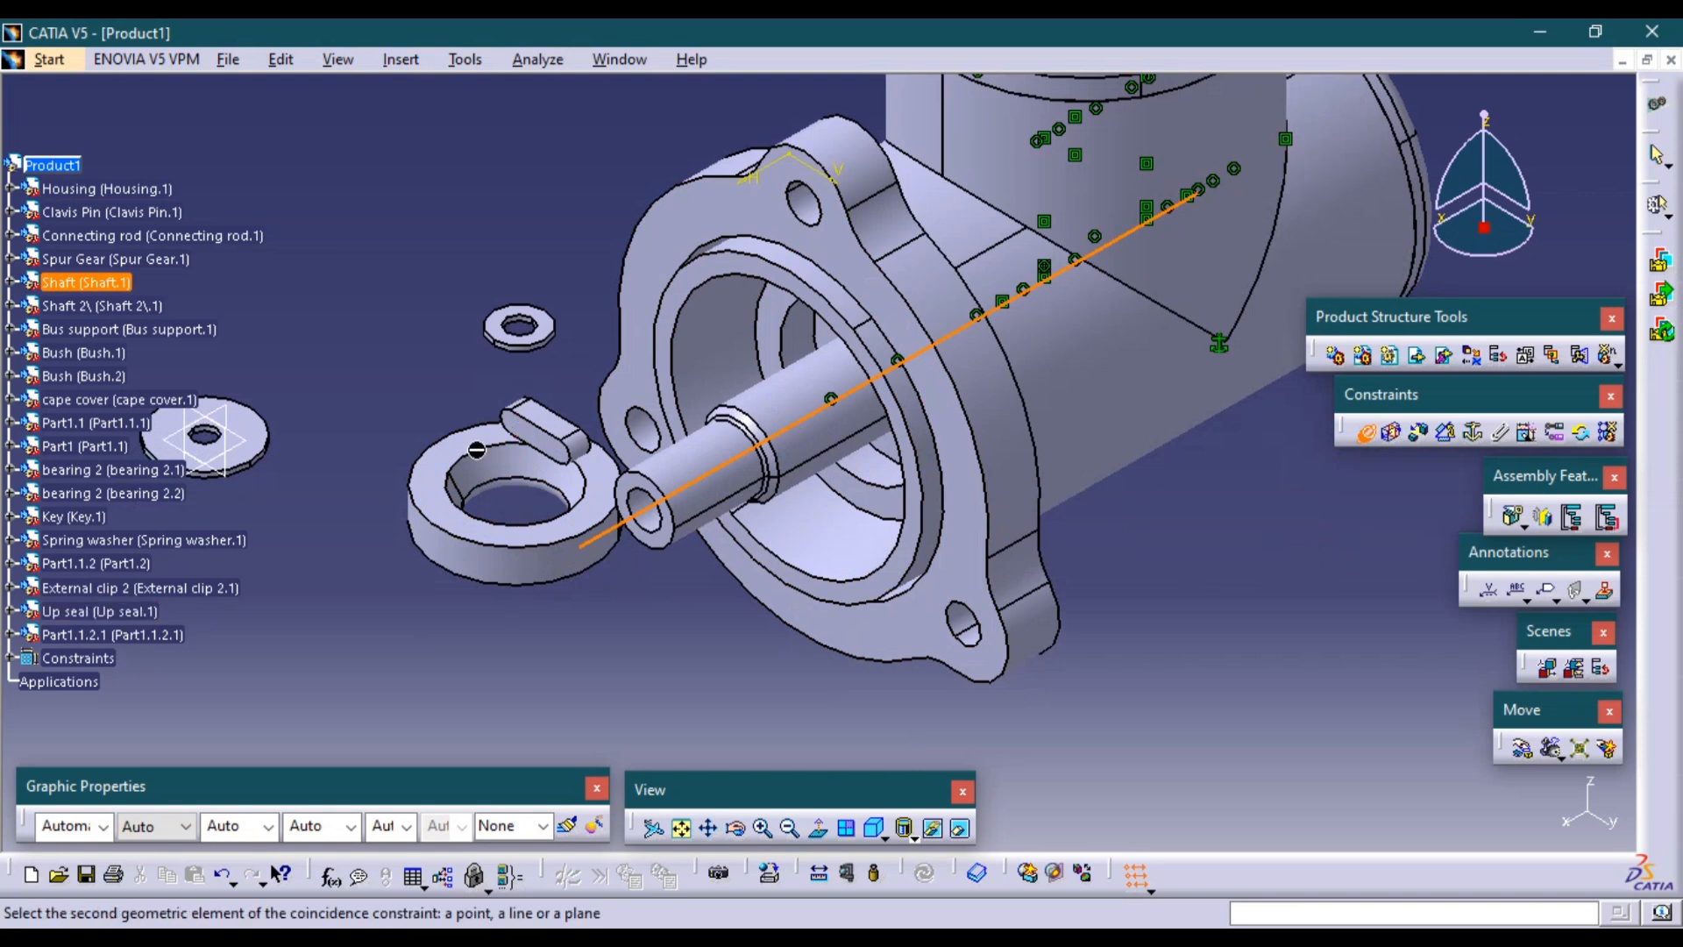
pyautogui.click(469, 563)
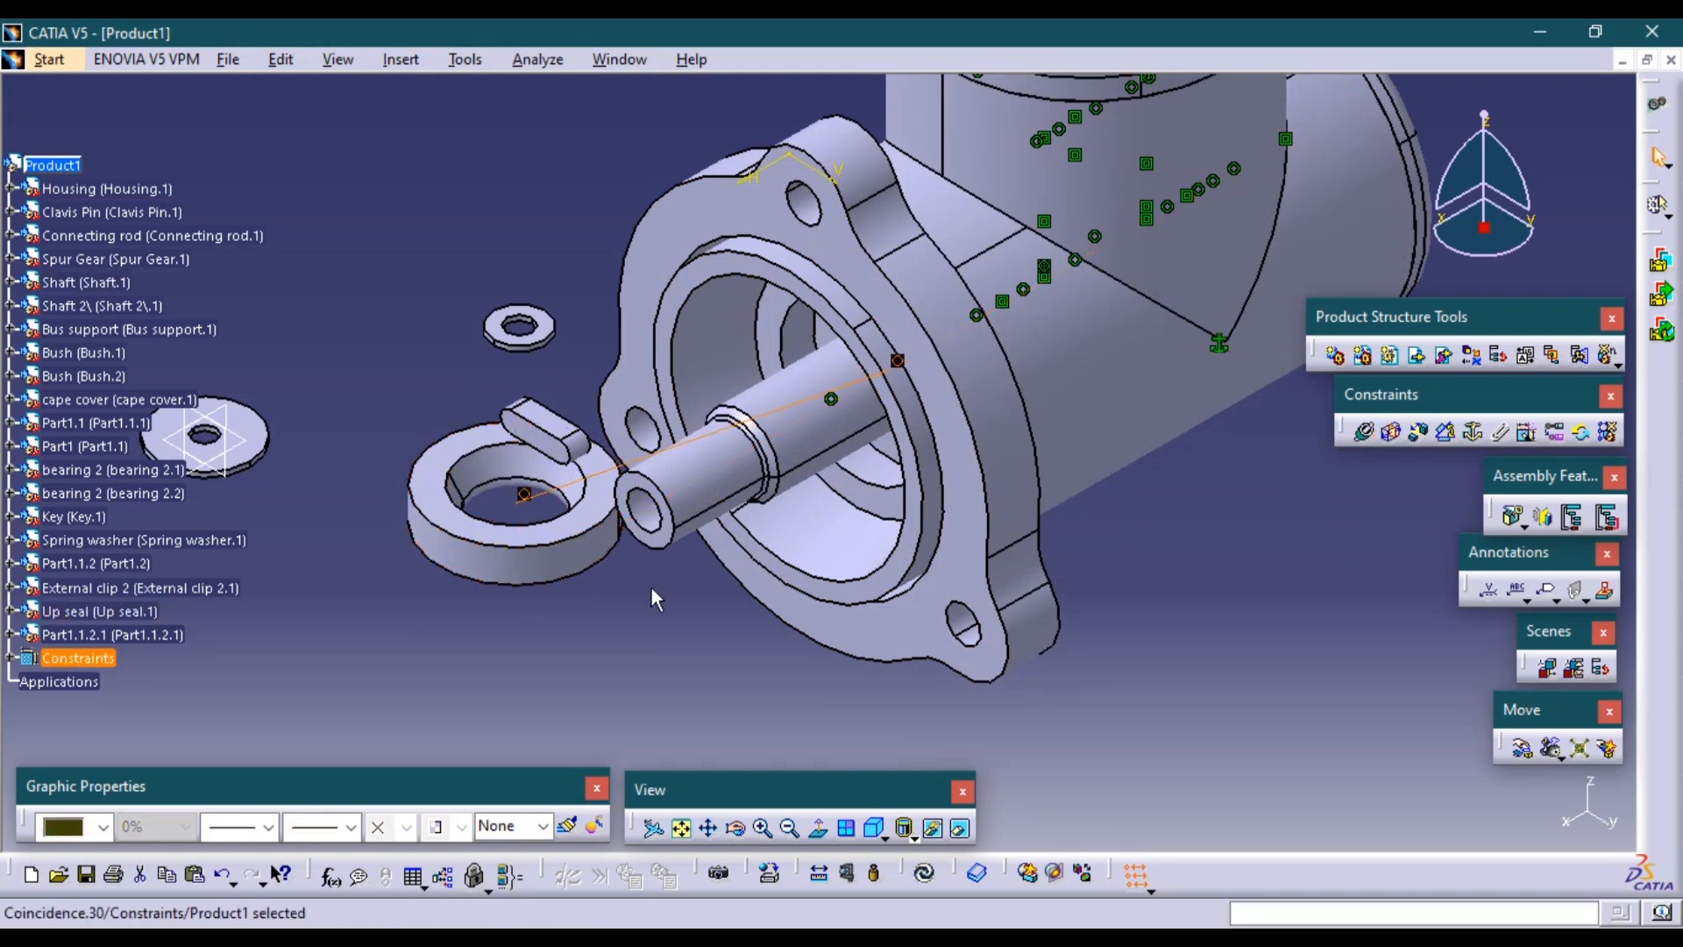
# Switch to the Pumo Mech Book 2024.pdf drawing and check the assembly and part views for where the up seal sits, returning to CATIA.
pyautogui.hotkey('alt', 'Tab')
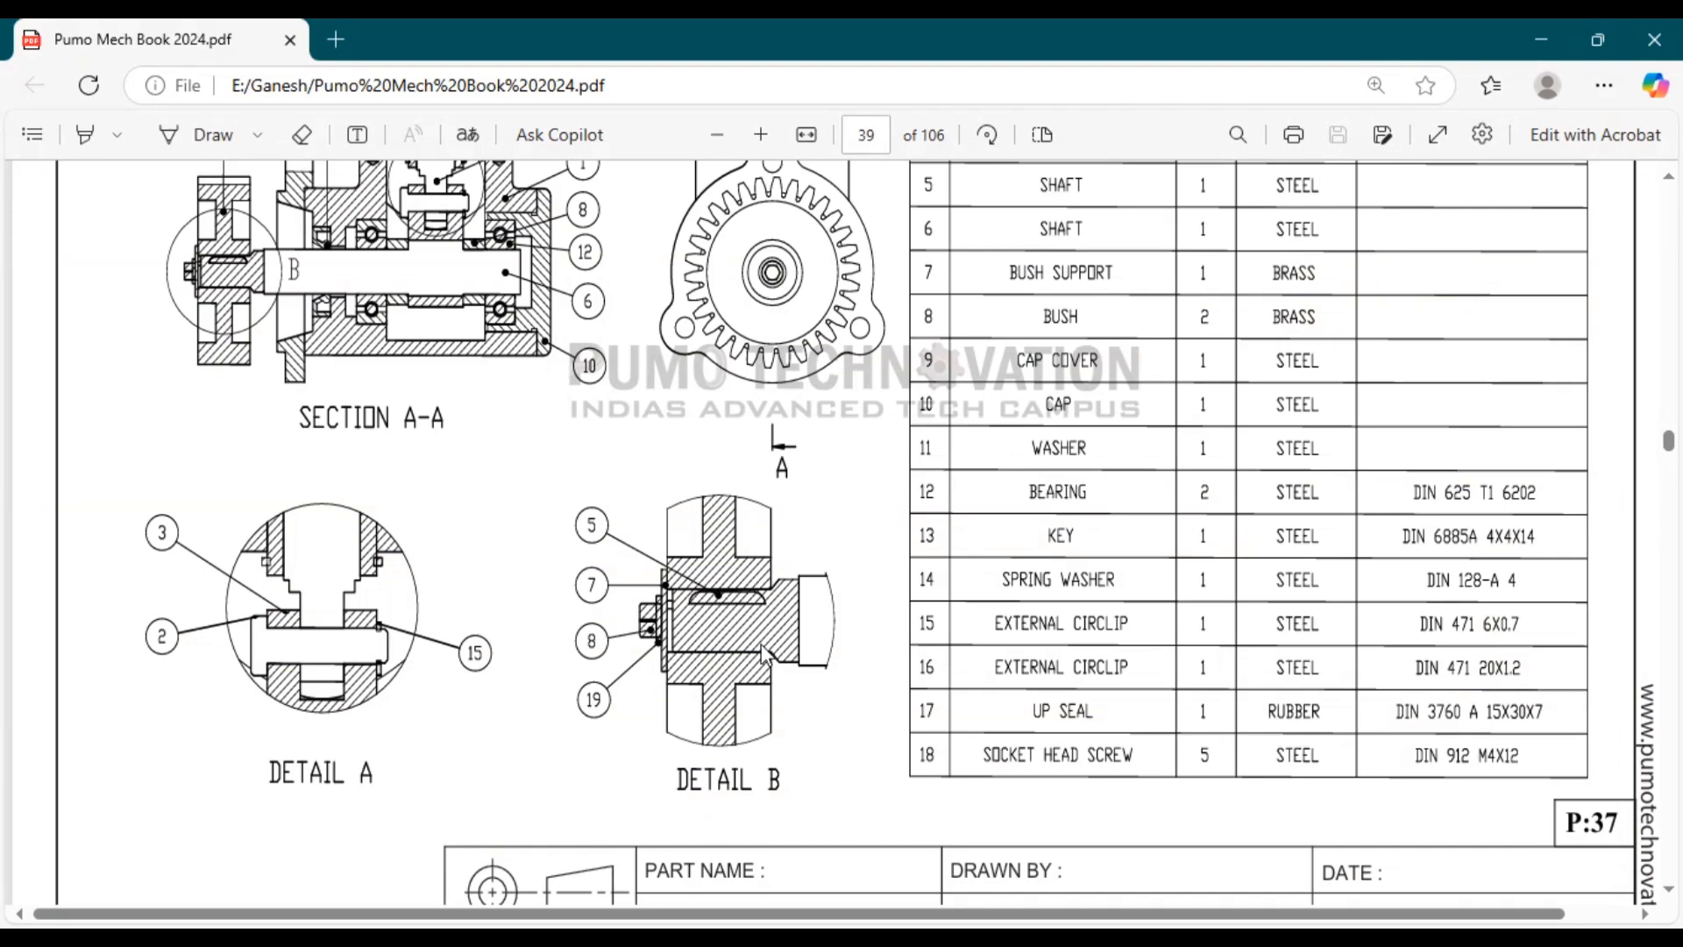
pyautogui.scroll(-10, 714, 605)
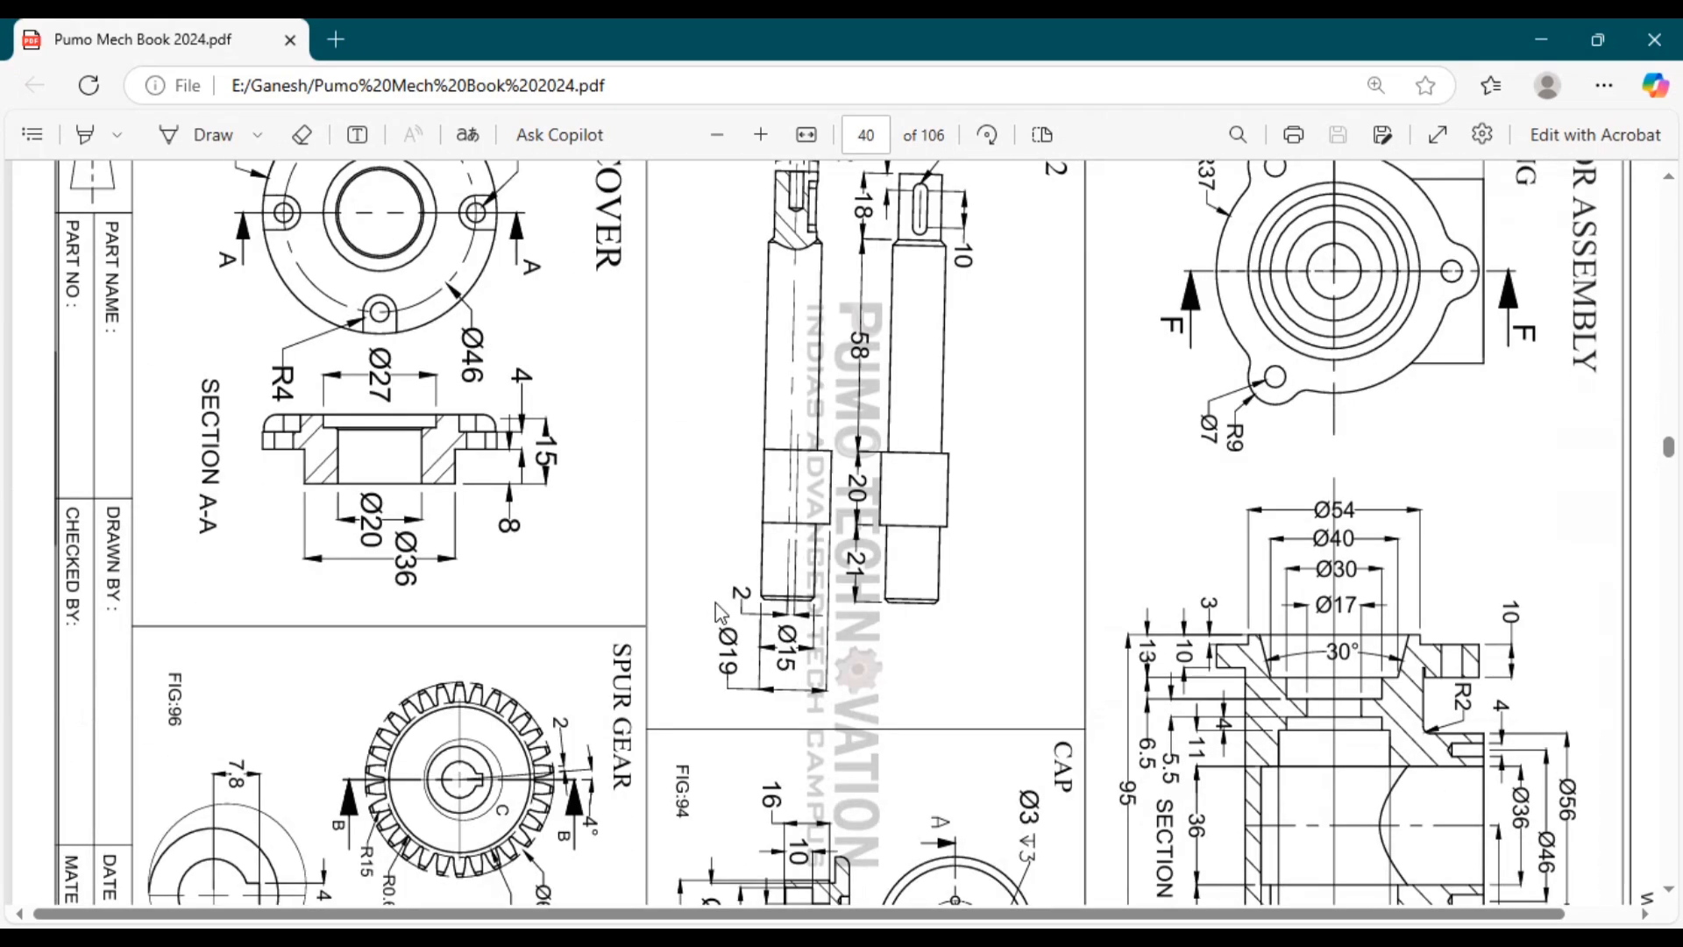
pyautogui.scroll(20, 725, 601)
pyautogui.scroll(7, 733, 578)
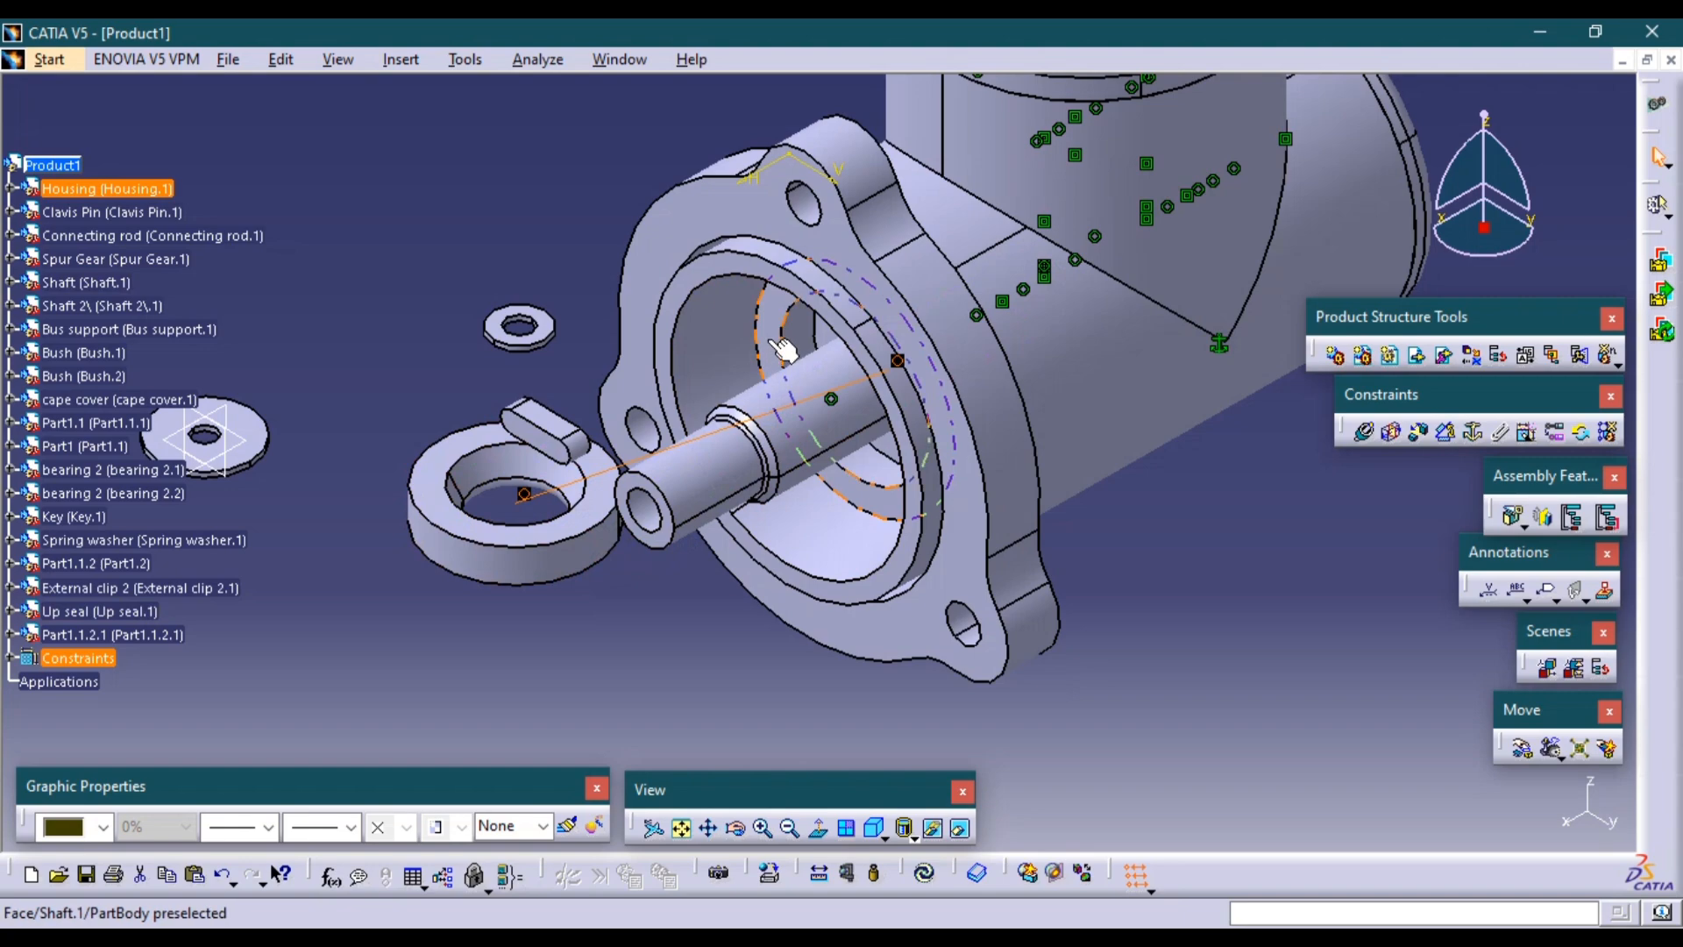
# Update the assembly to bring the Up seal onto the shaft axis and return to the isometric view.
pyautogui.moveTo(782, 349); pyautogui.dragTo(467, 469, button='middle')
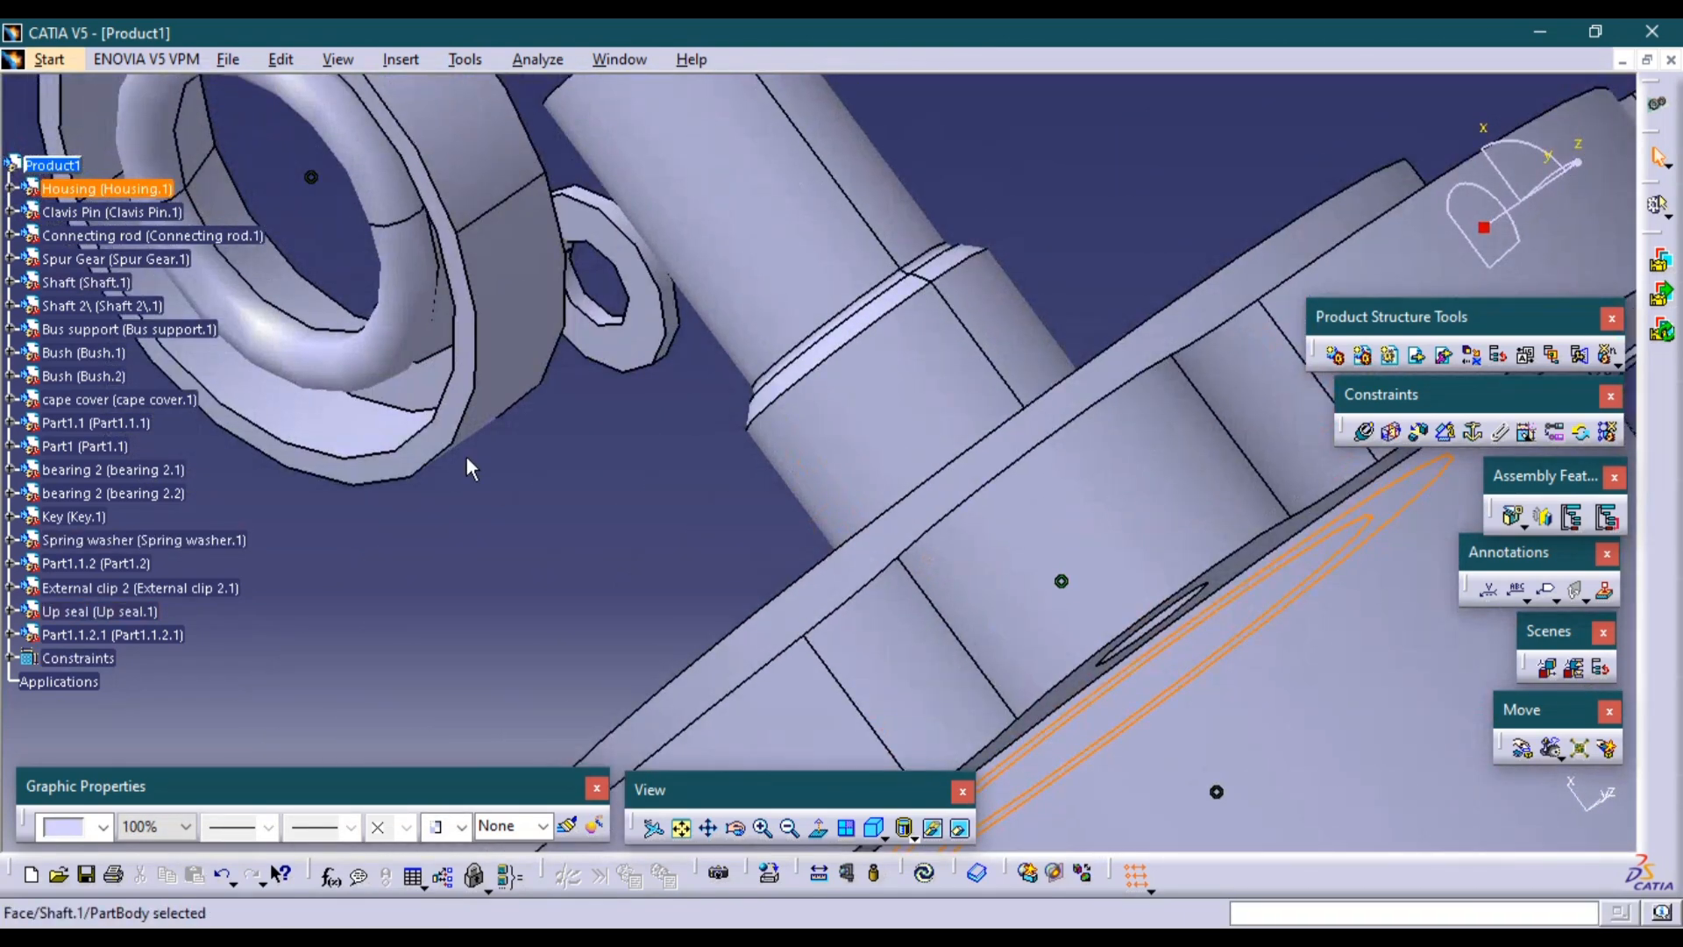
pyautogui.click(402, 464)
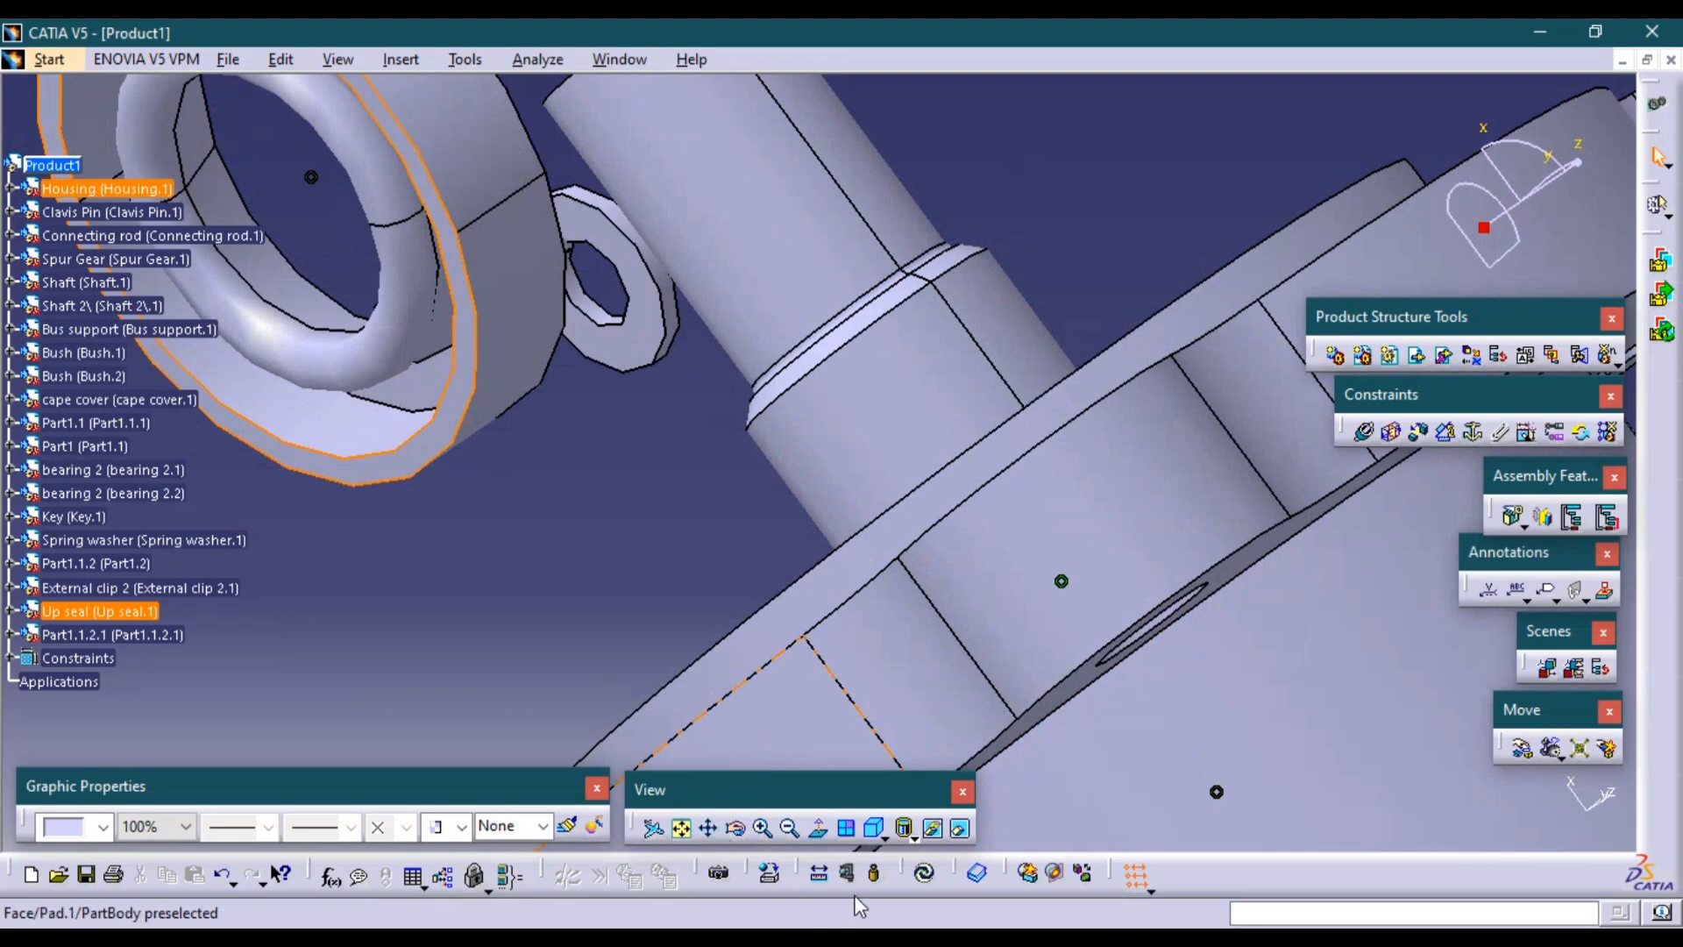
pyautogui.click(927, 872)
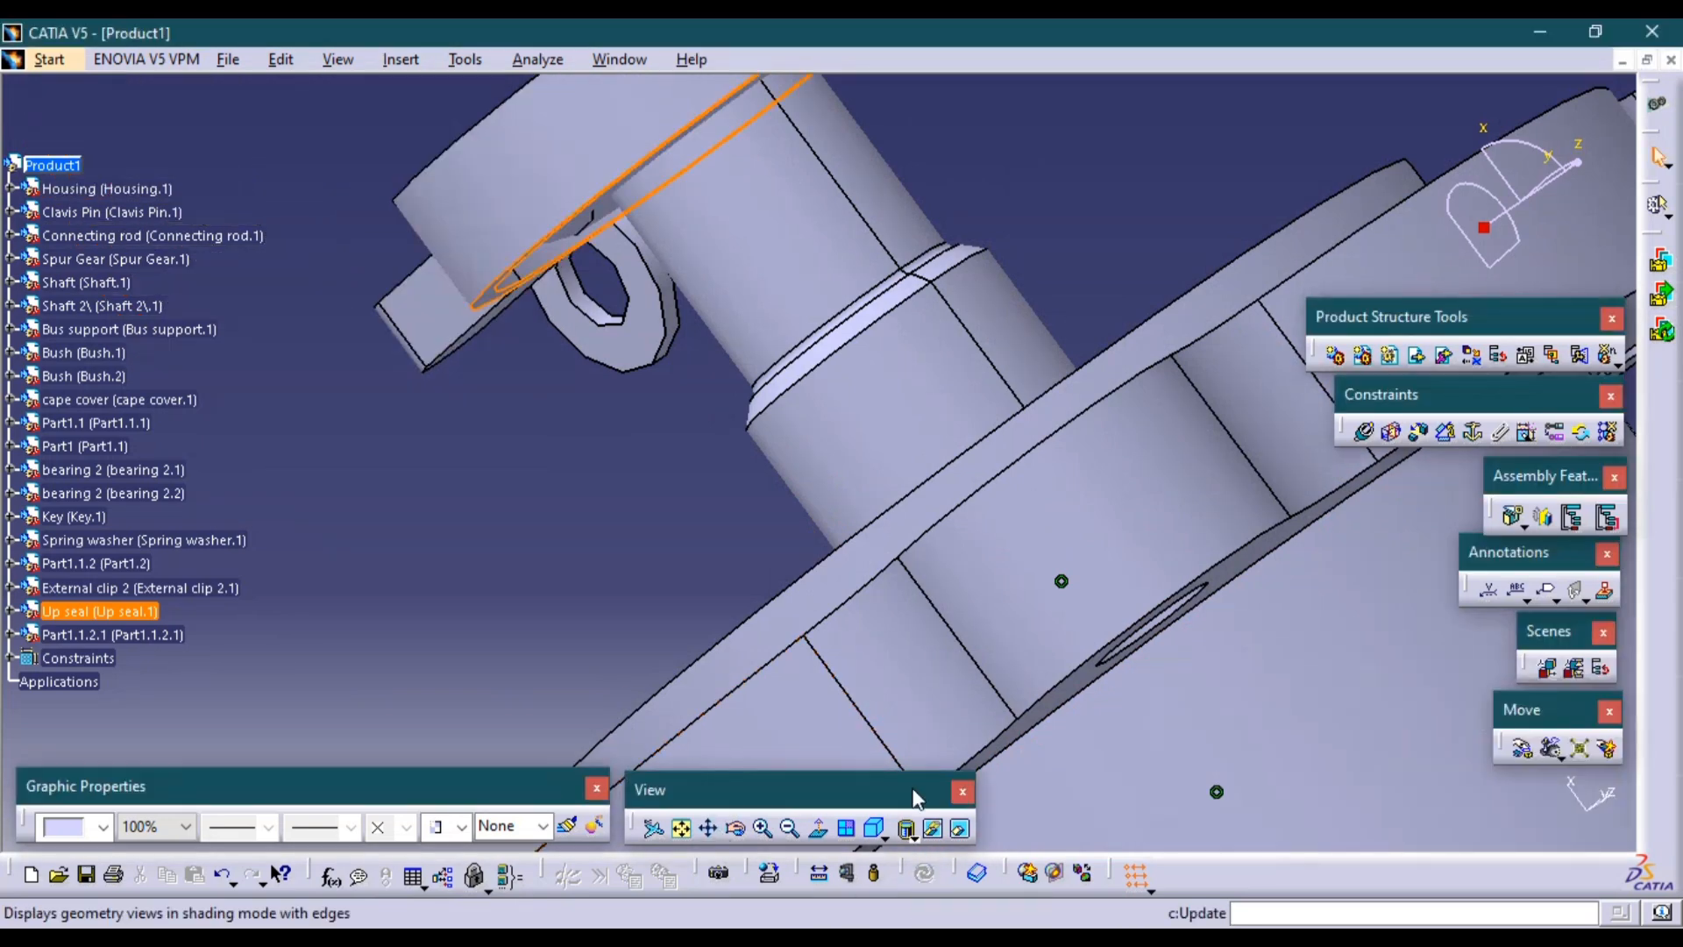
pyautogui.moveTo(716, 552); pyautogui.dragTo(878, 823, button='middle')
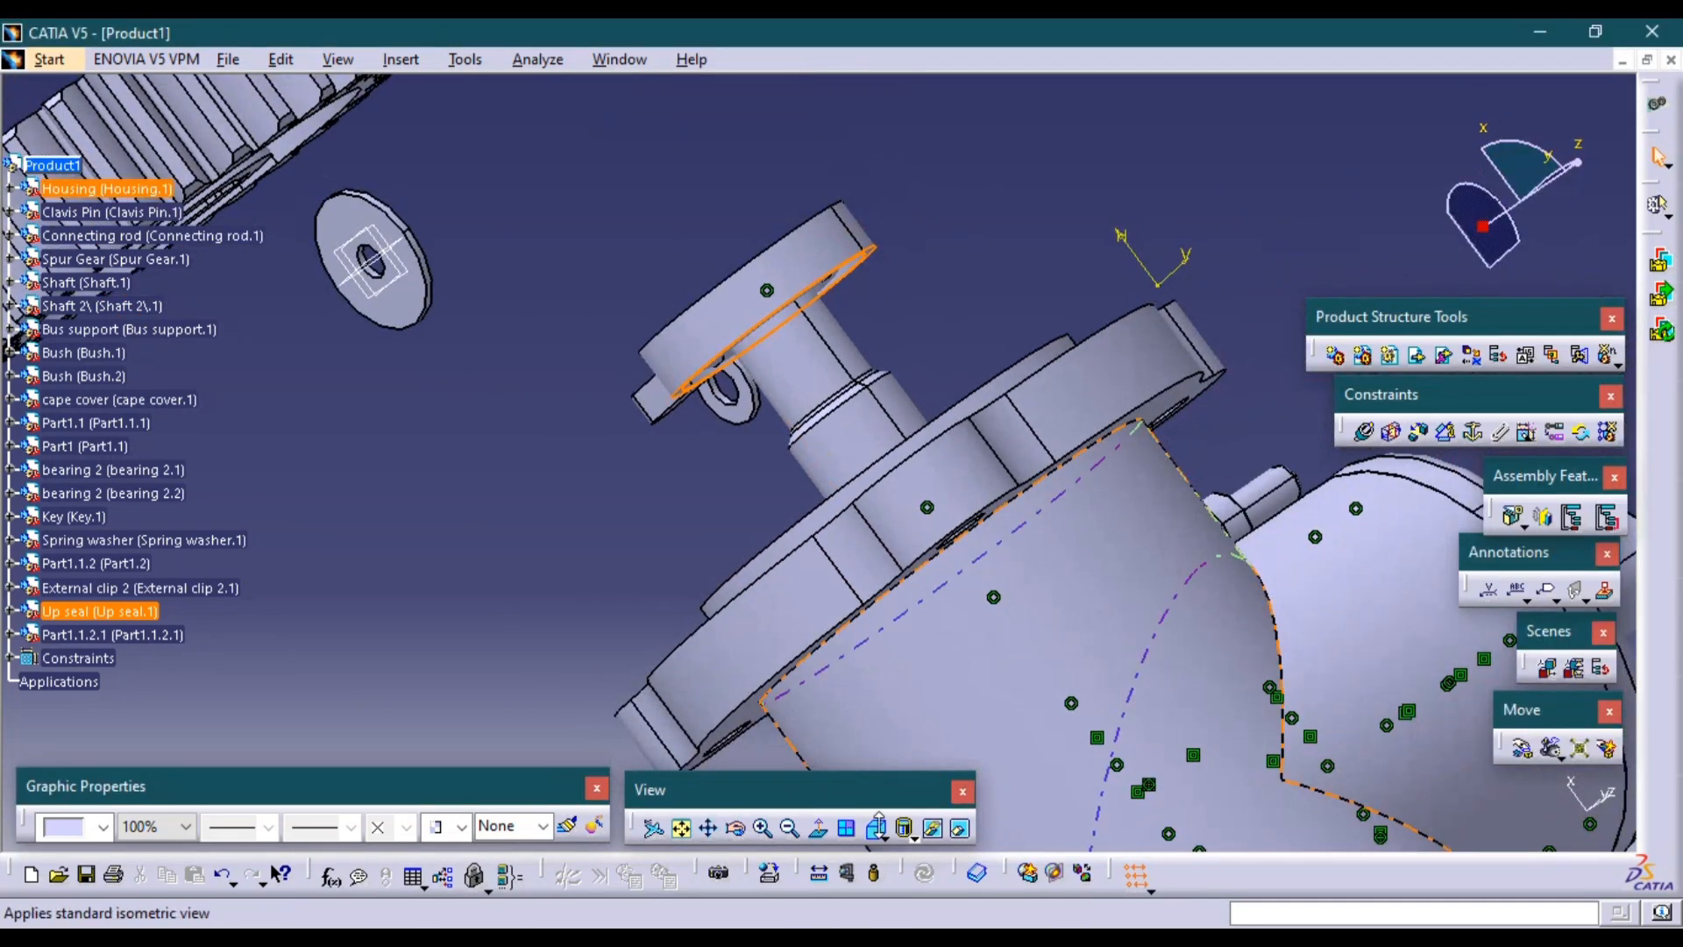
pyautogui.click(582, 555)
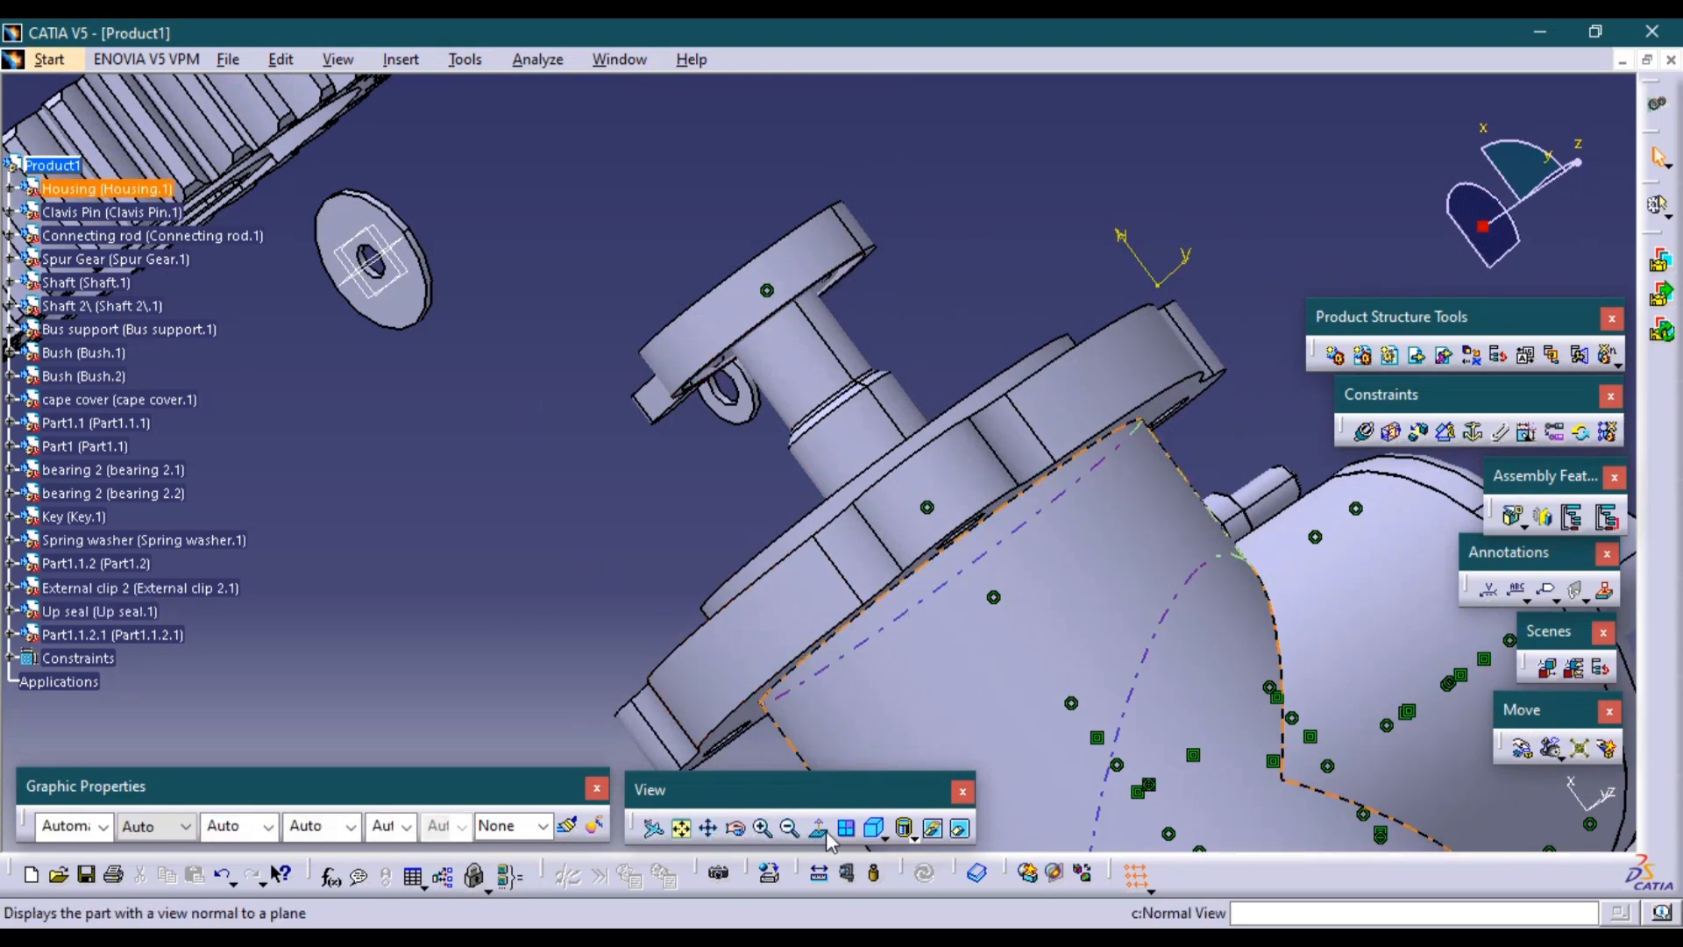
pyautogui.click(875, 829)
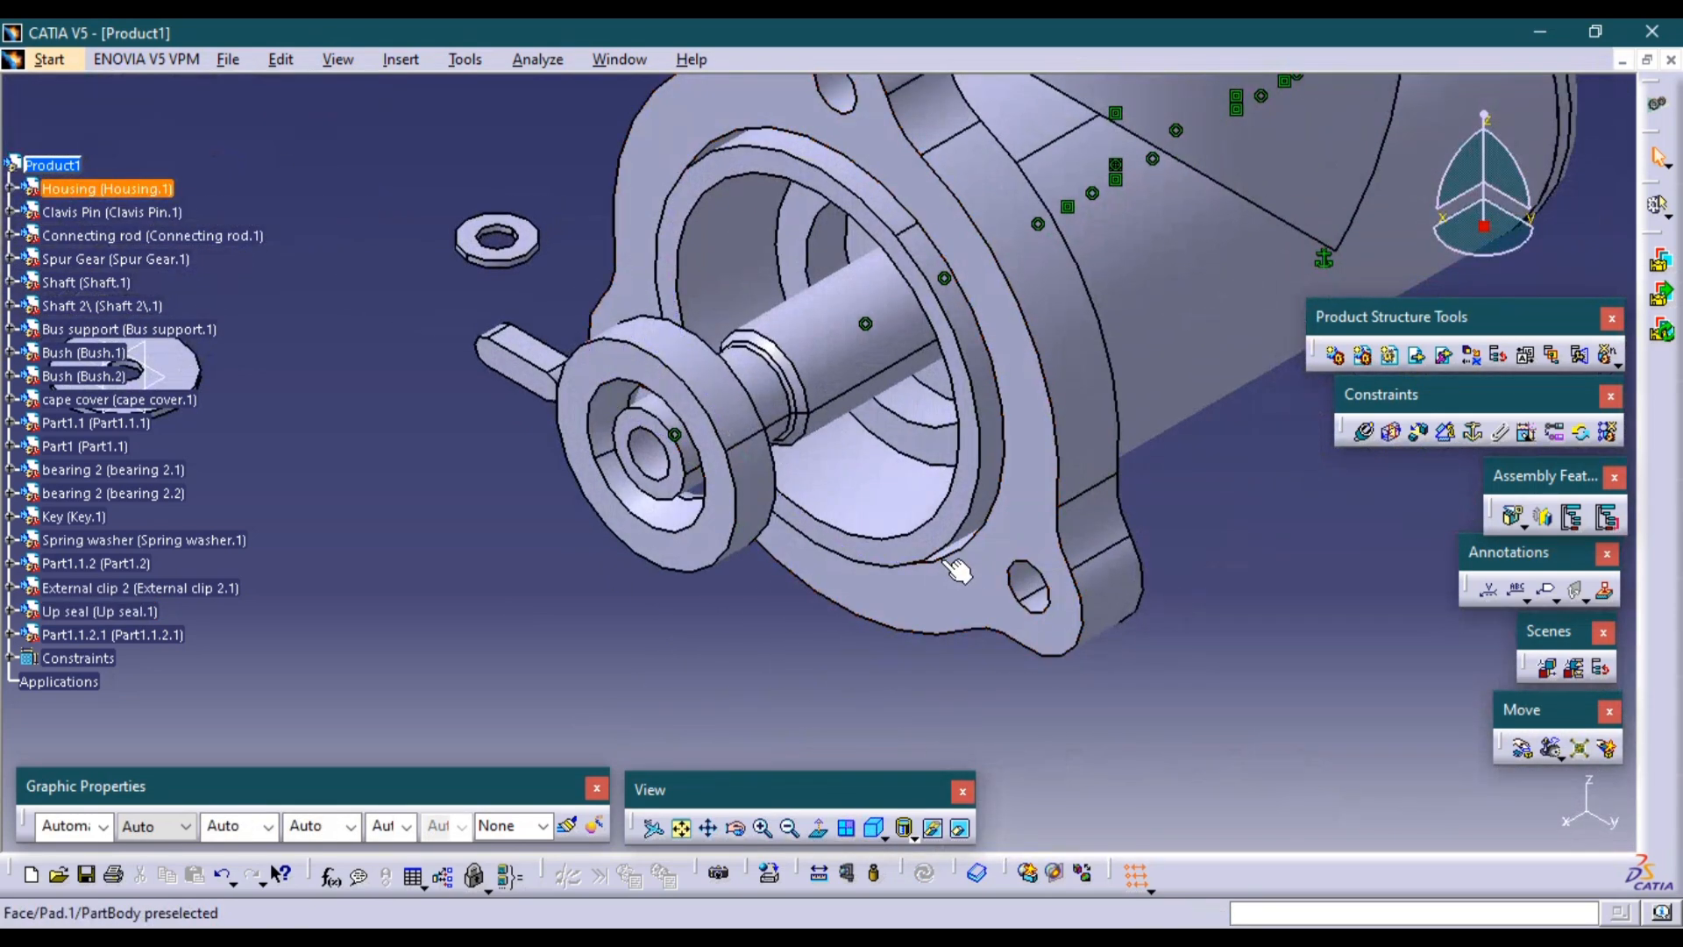
# Add a contact constraint between the housing's inner annular face and the Up seal's flat ring face, and update the assembly.
pyautogui.click(1385, 433)
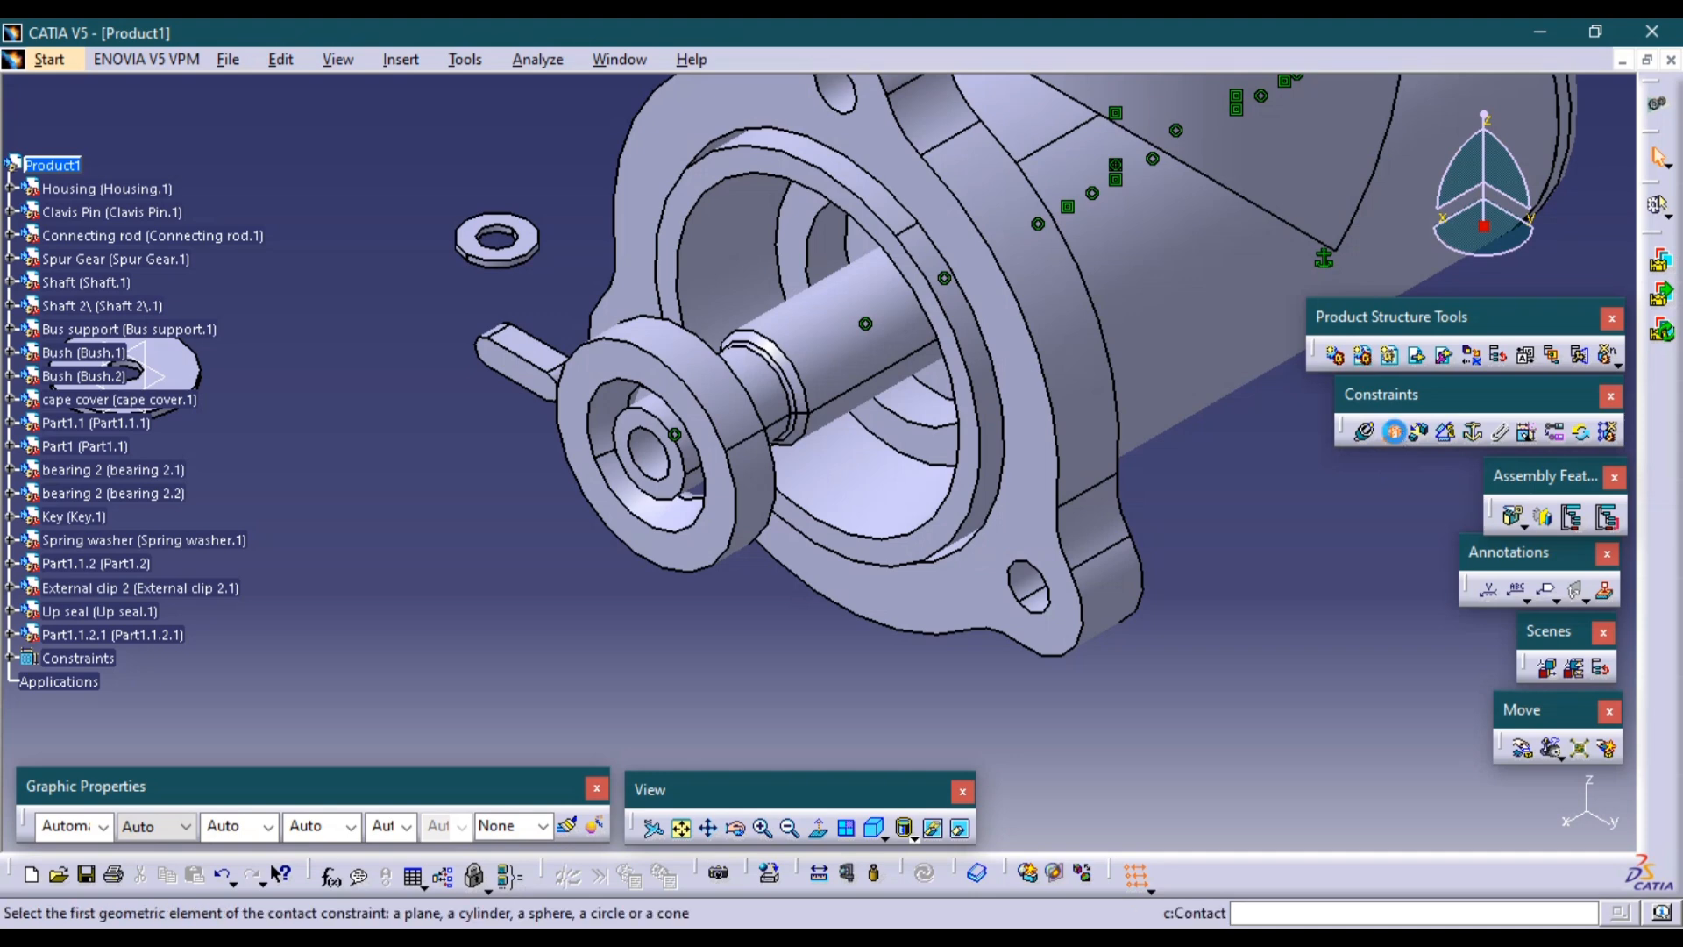
pyautogui.moveTo(917, 447); pyautogui.dragTo(702, 488, button='middle')
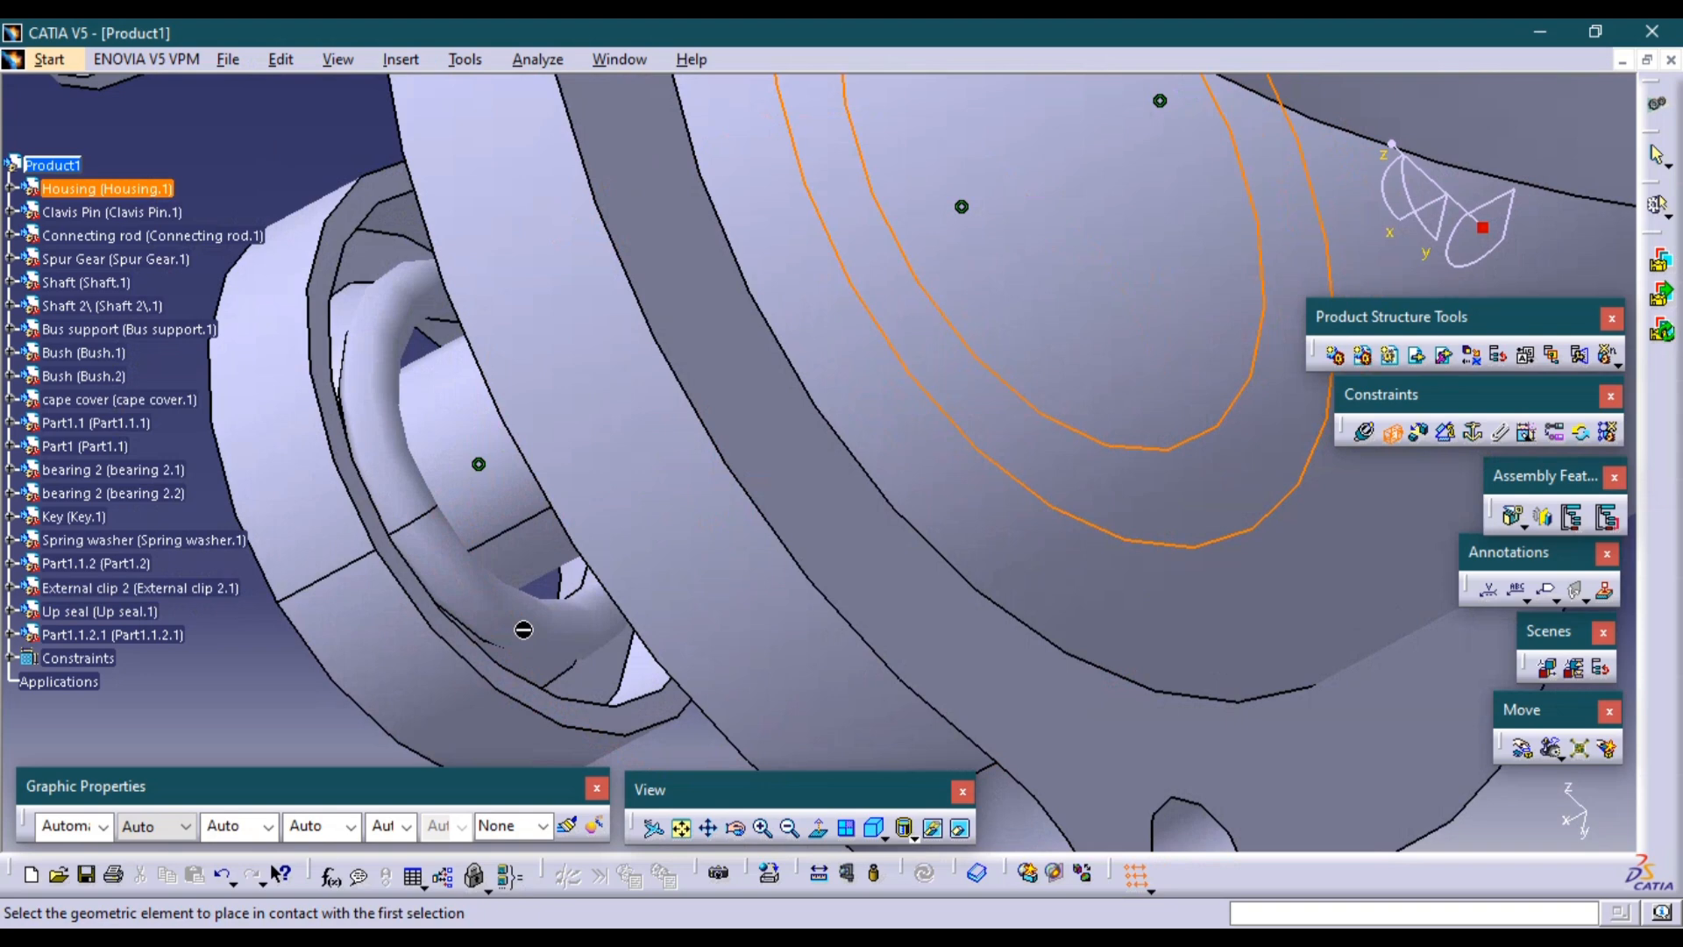
pyautogui.click(469, 653)
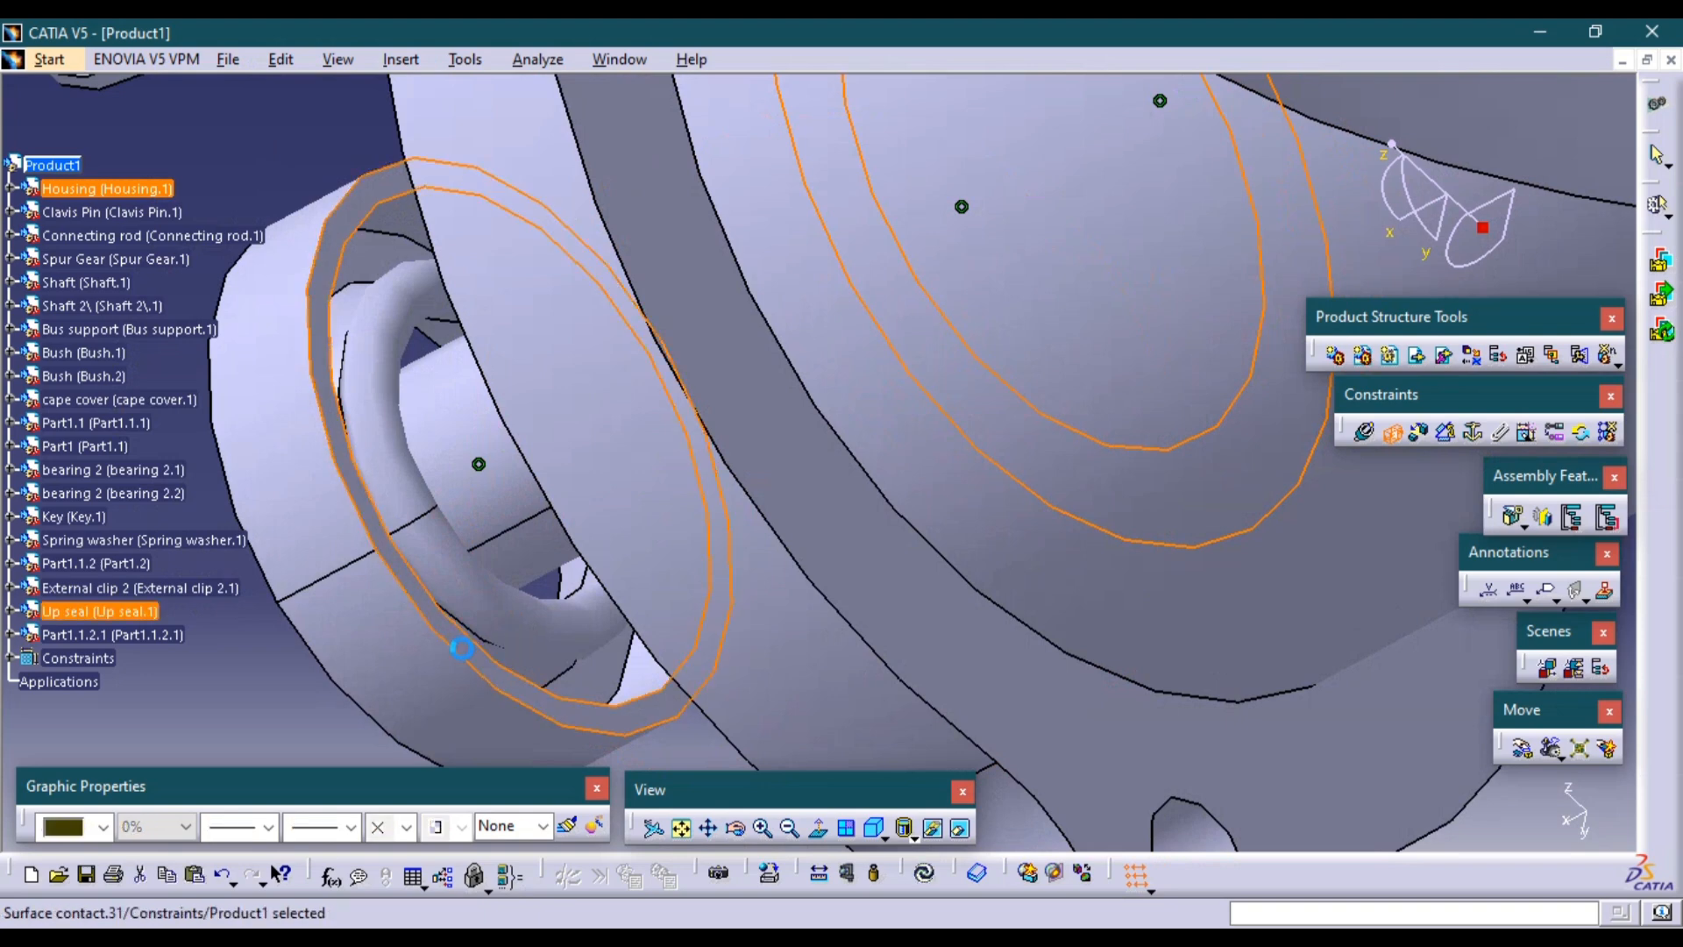
pyautogui.click(925, 876)
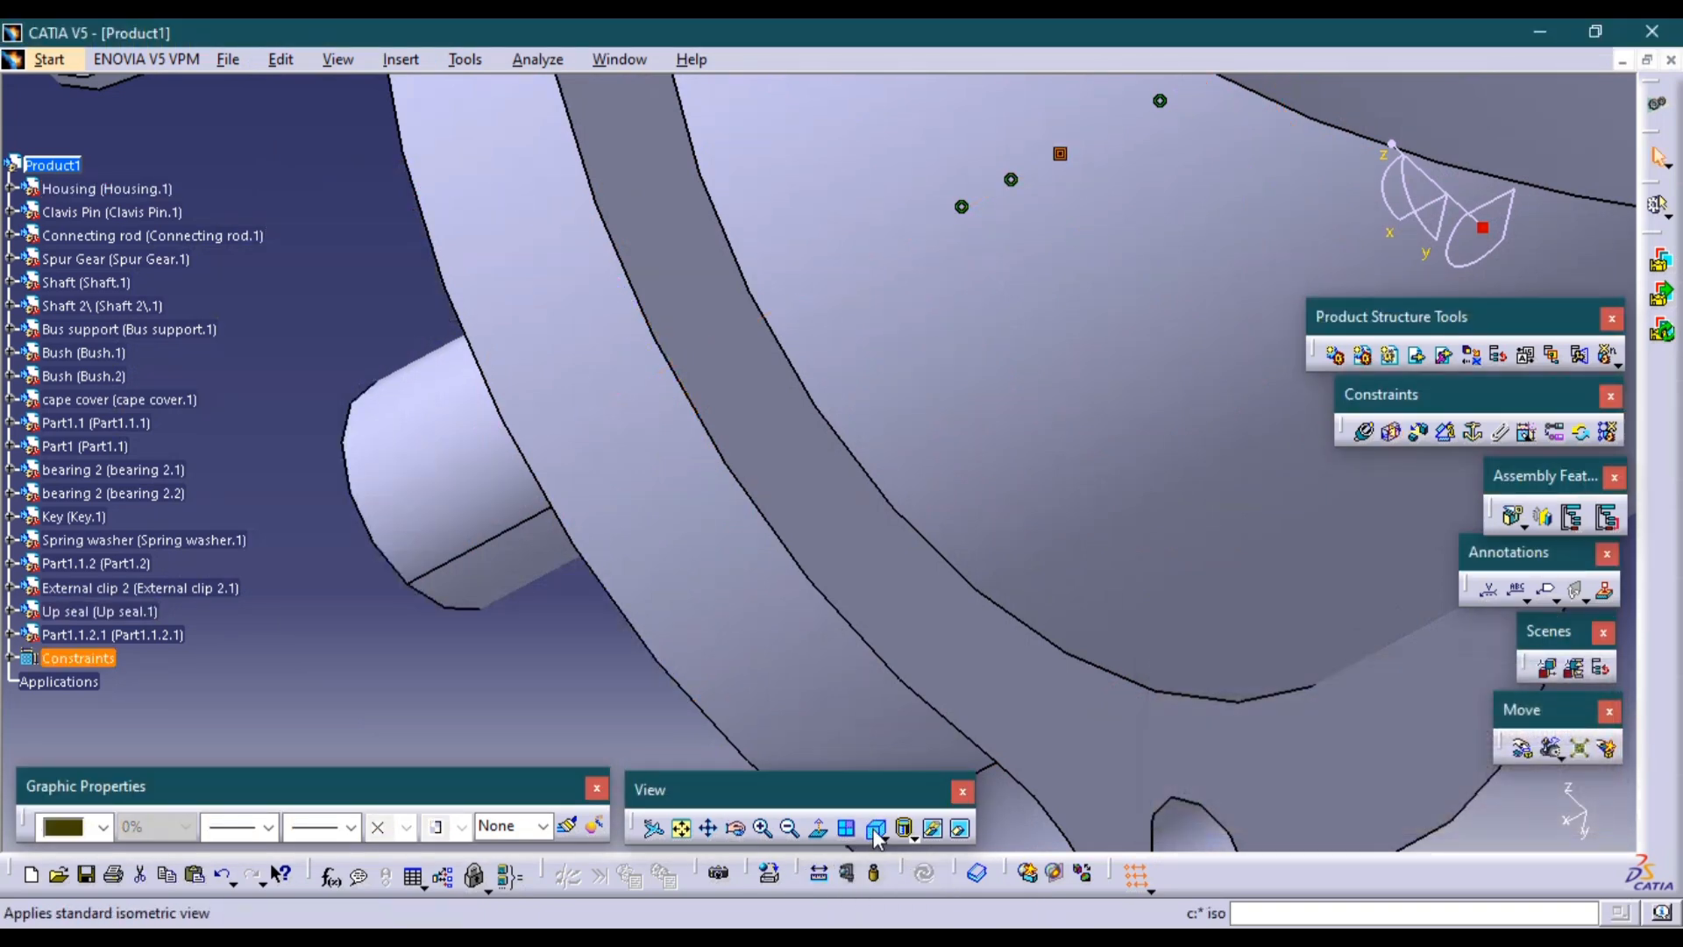
pyautogui.click(876, 829)
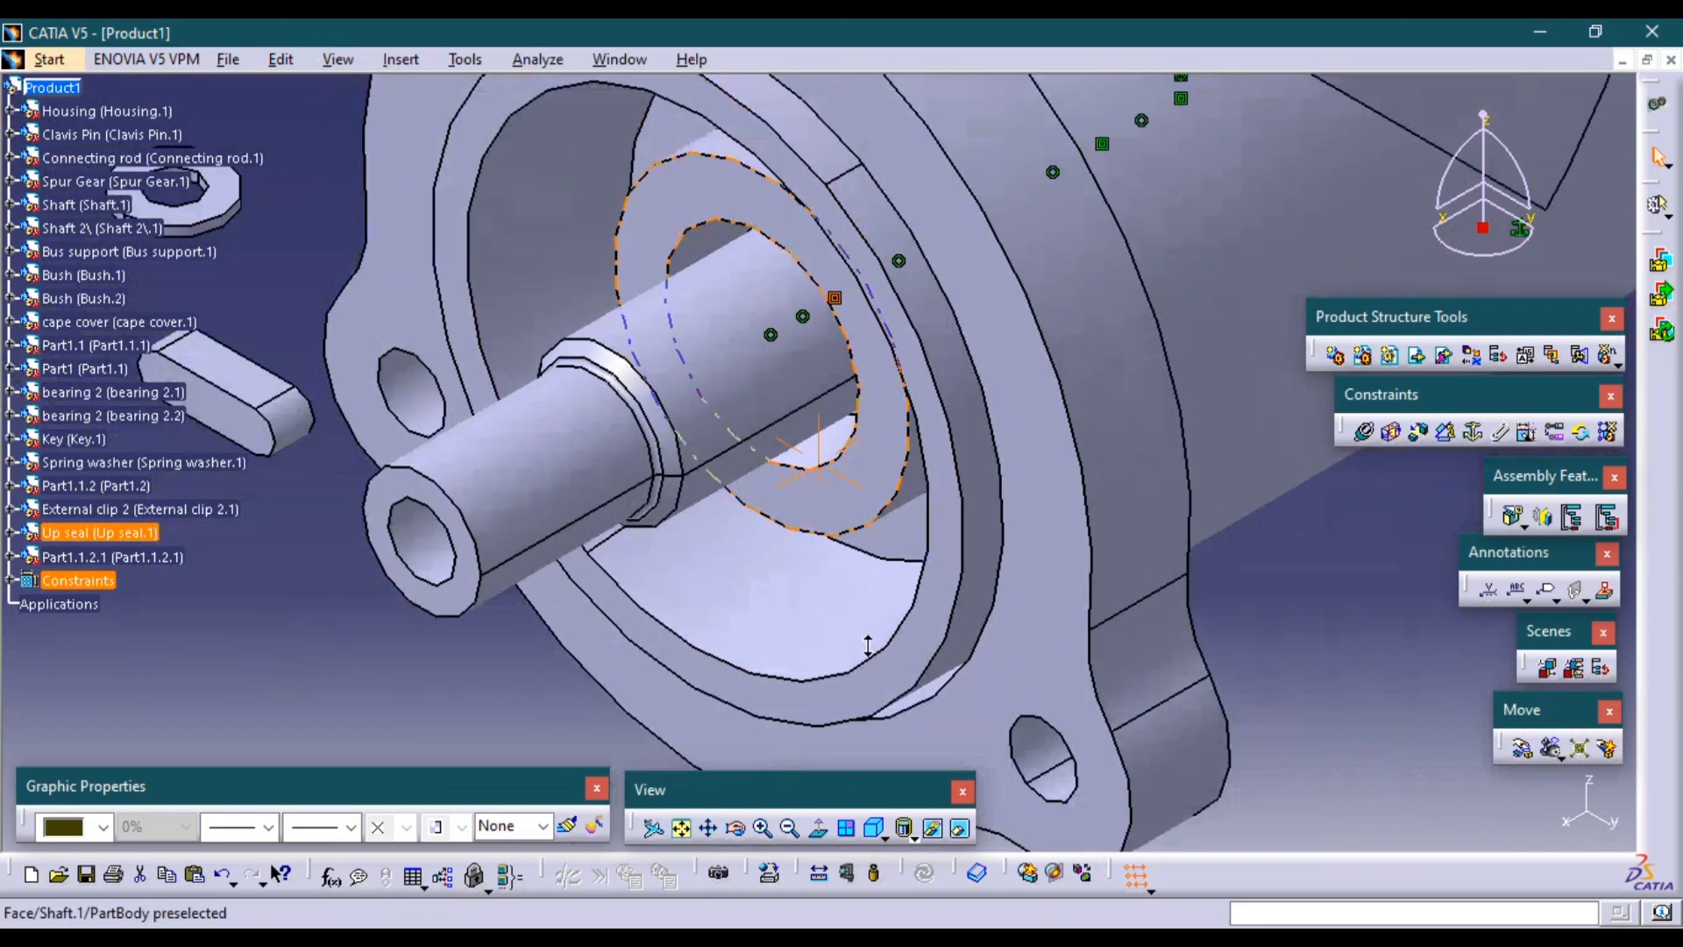
# Add a contact constraint between the floor of the shaft's keyway and the flat face of the Key, and update the assembly.
pyautogui.moveTo(868, 645); pyautogui.dragTo(1040, 363, button='middle')
pyautogui.keyDown('ctrl'); pyautogui.moveTo(790, 456); pyautogui.dragTo(793, 413, button='middle'); pyautogui.keyUp('ctrl')
pyautogui.moveTo(804, 530); pyautogui.dragTo(855, 515, button='middle')
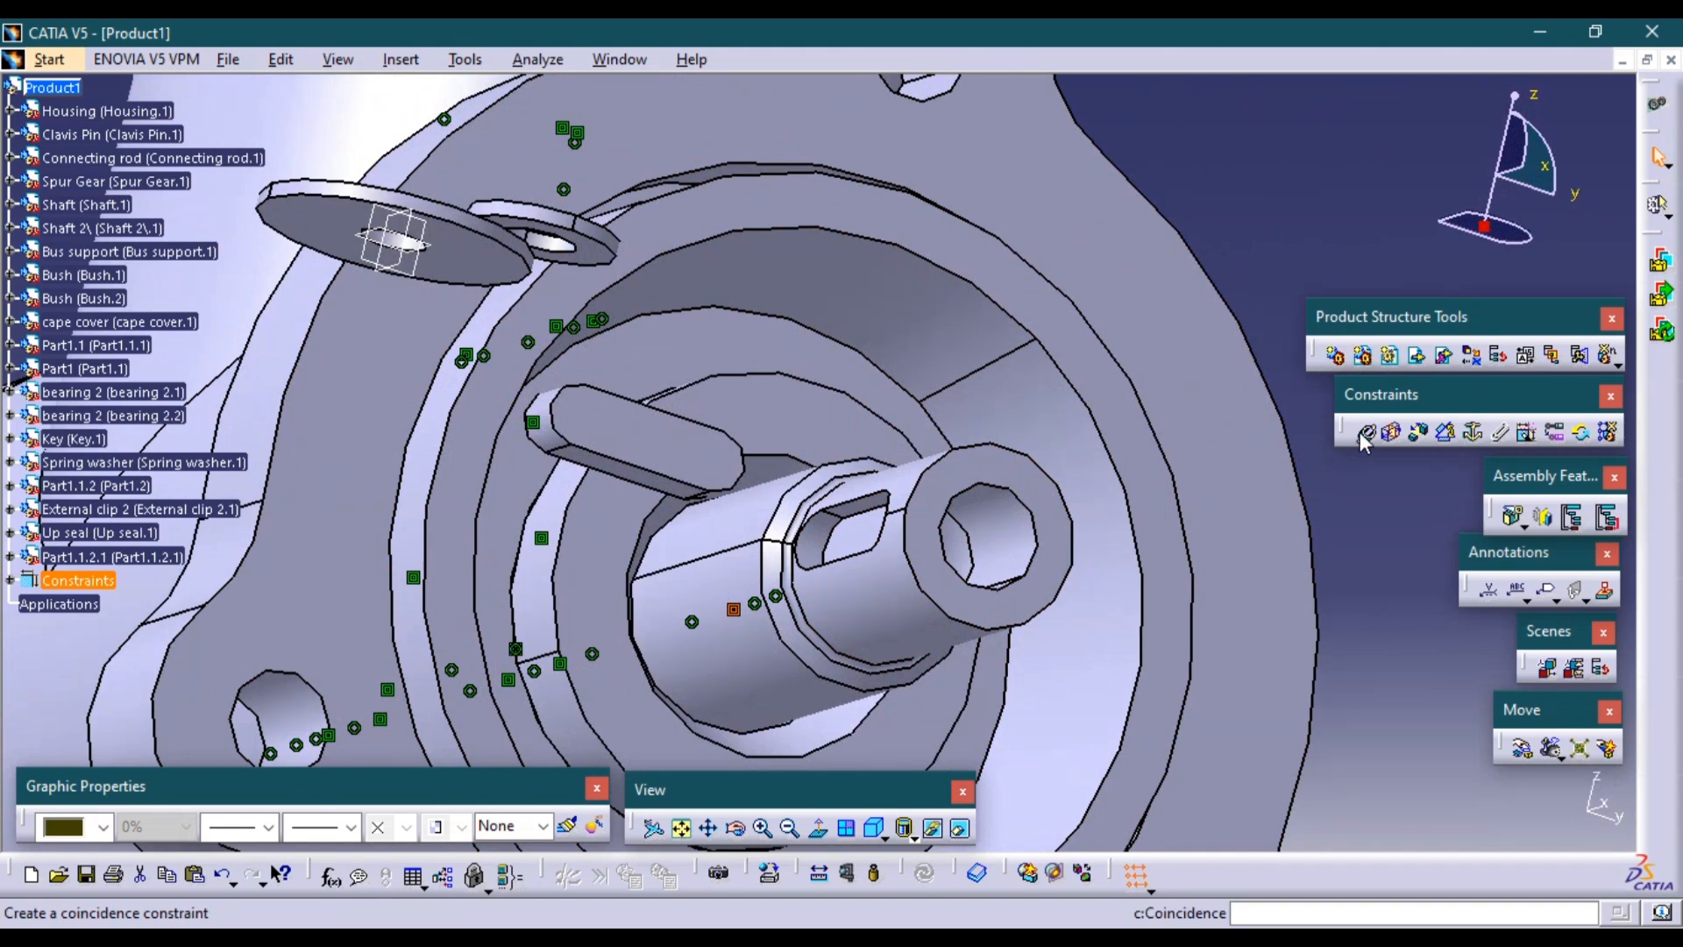
pyautogui.click(1390, 433)
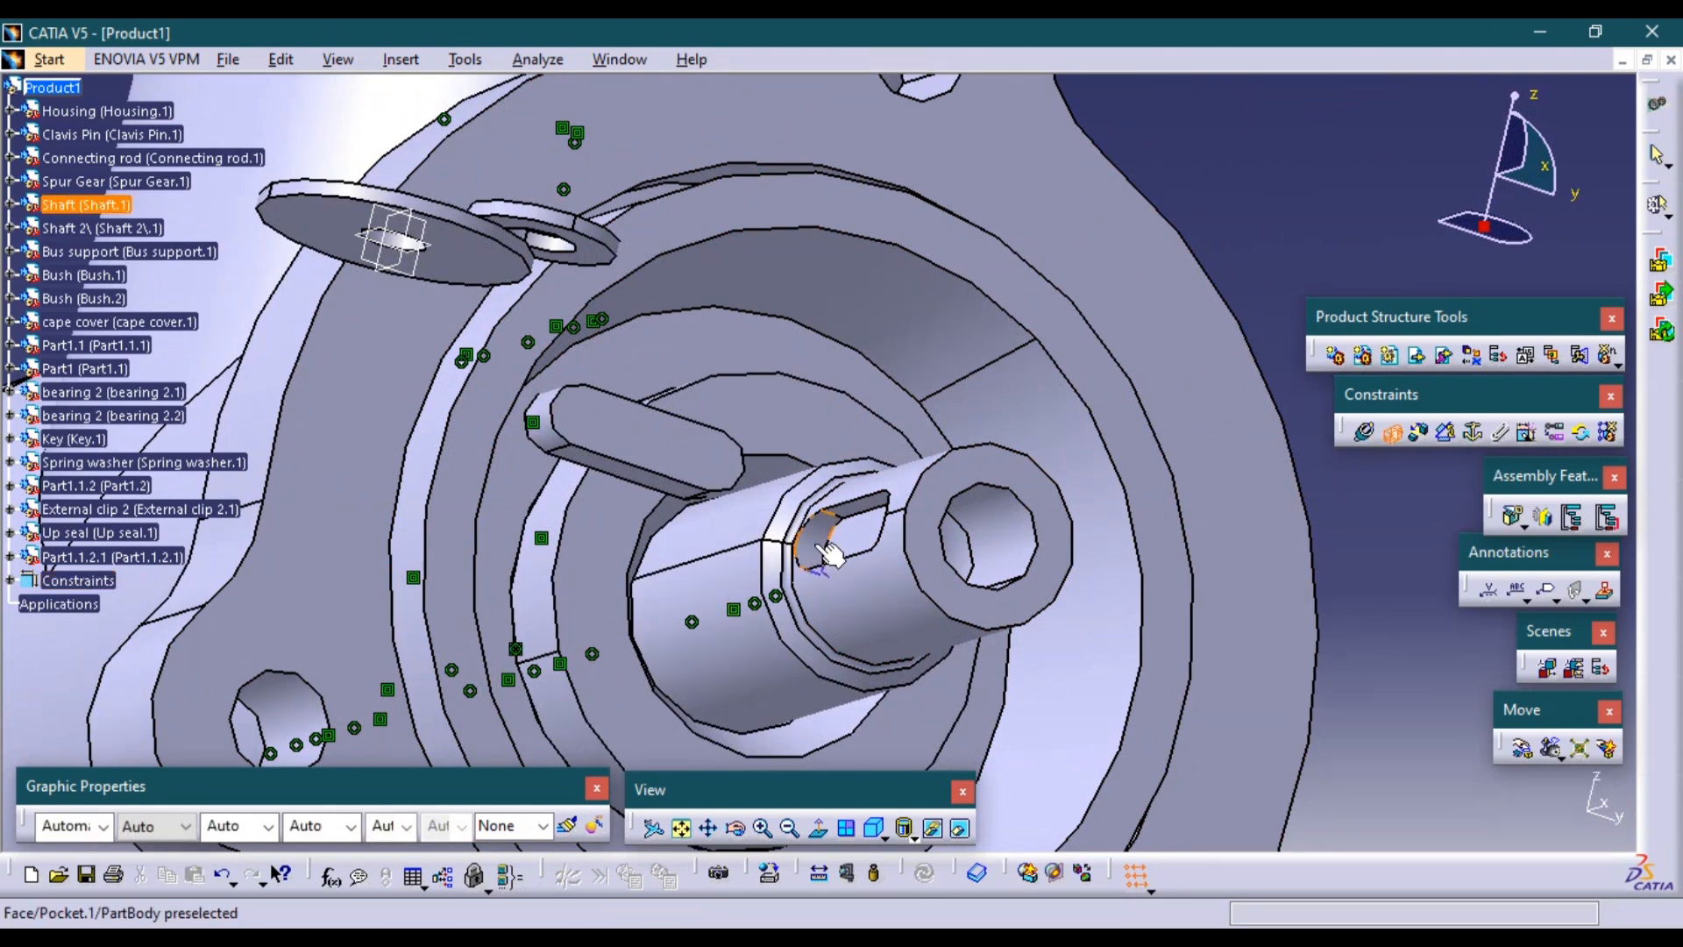
pyautogui.click(686, 457)
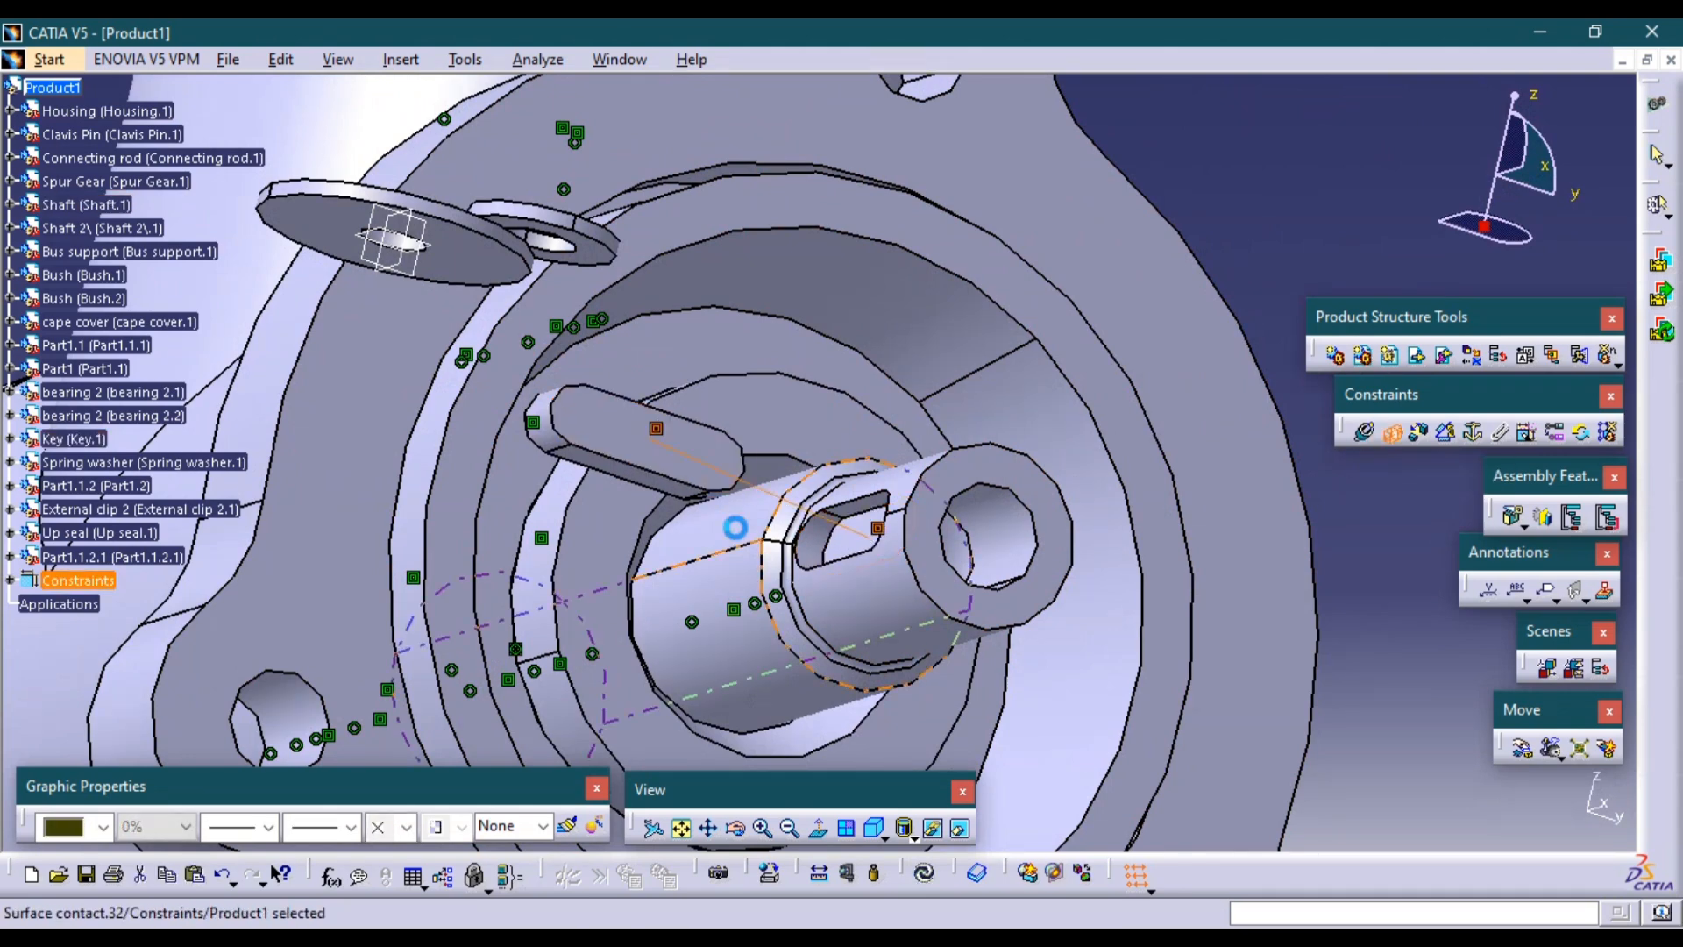
pyautogui.click(928, 875)
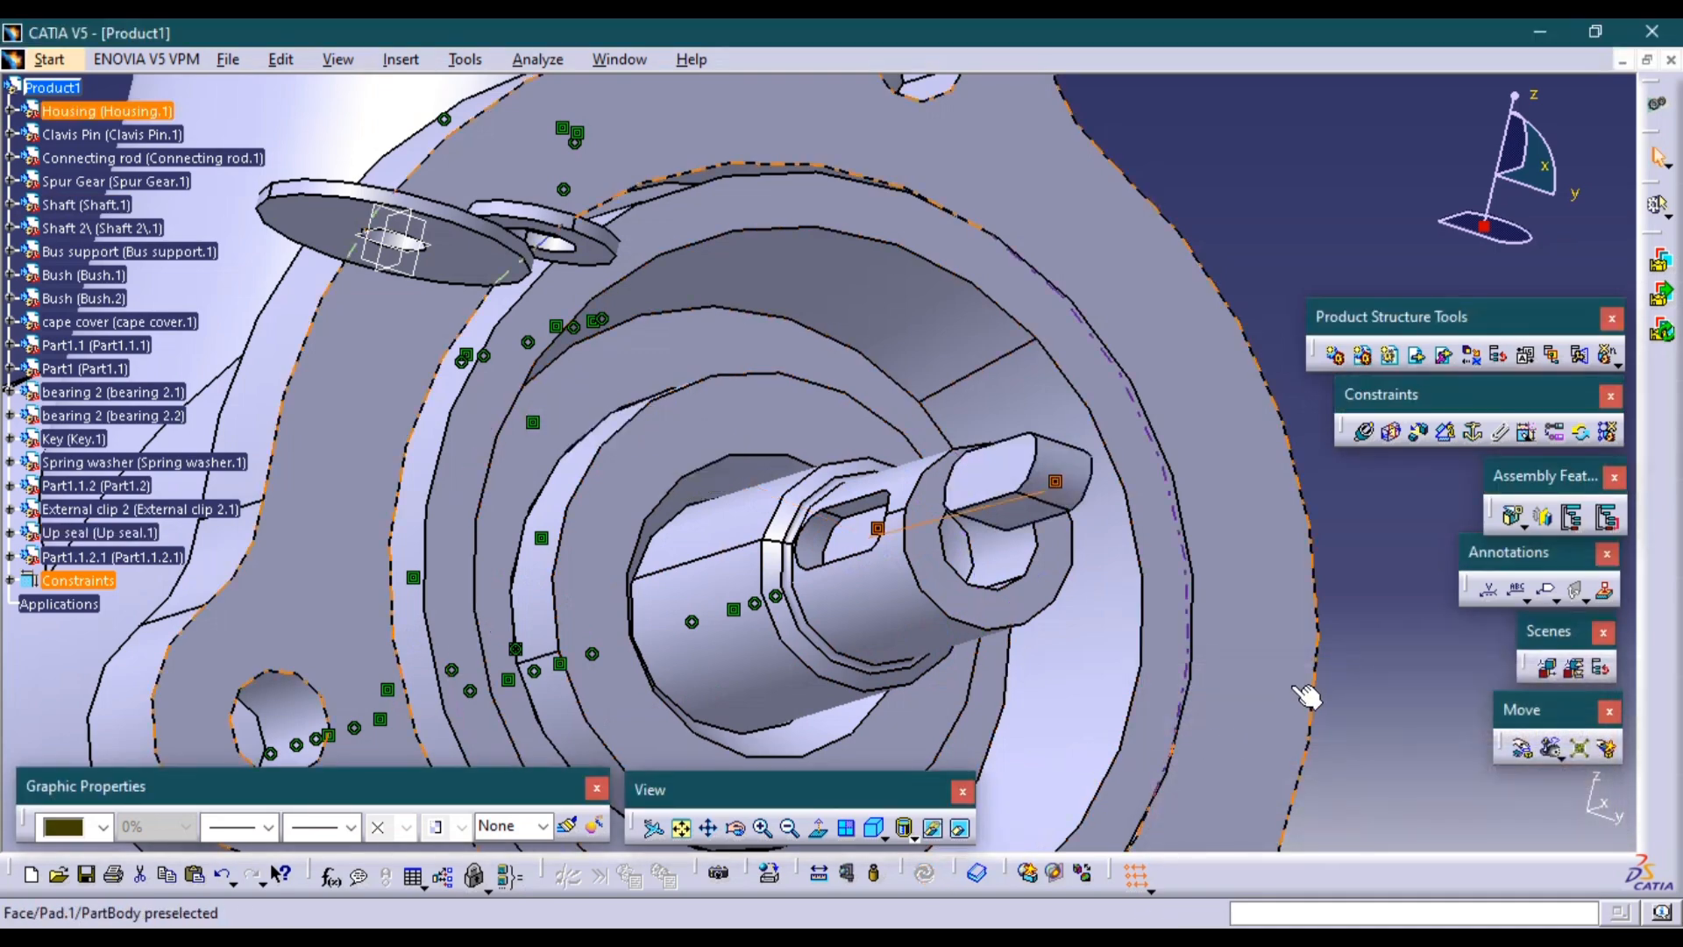
# Add a surface contact constraint between the Key's rounded end and the keyway's rounded end on the shaft, and update the assembly.
pyautogui.moveTo(1306, 697); pyautogui.dragTo(1063, 590, button='middle')
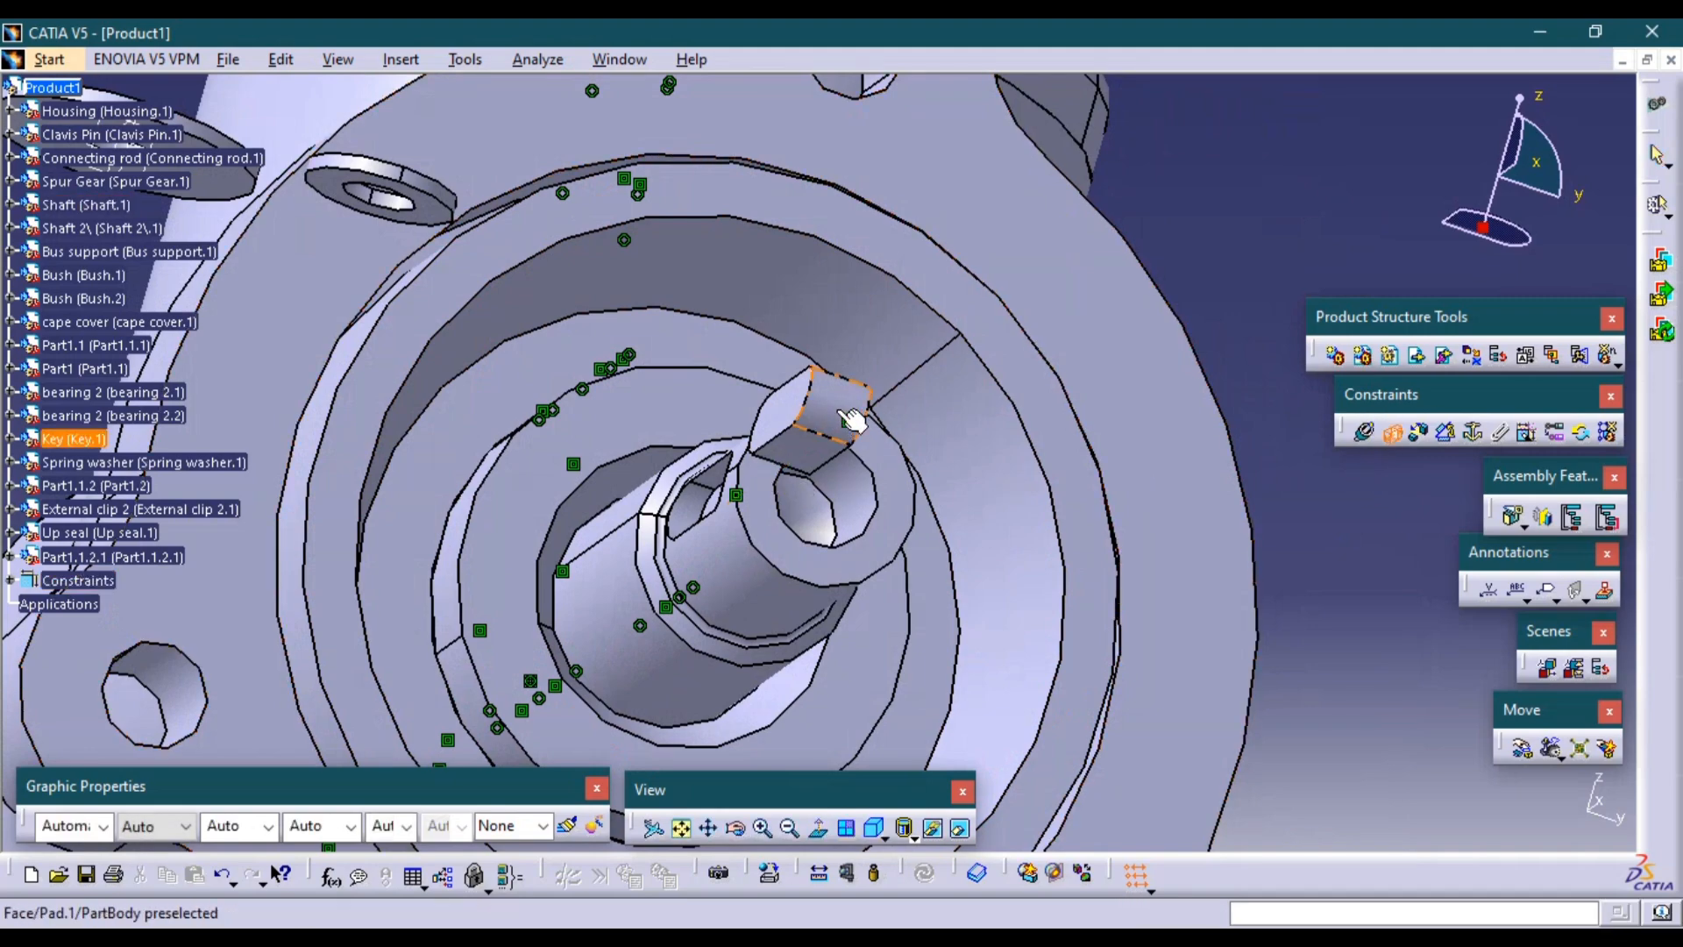
pyautogui.moveTo(588, 504); pyautogui.dragTo(1006, 484, button='middle')
pyautogui.scroll(-1, 1037, 492)
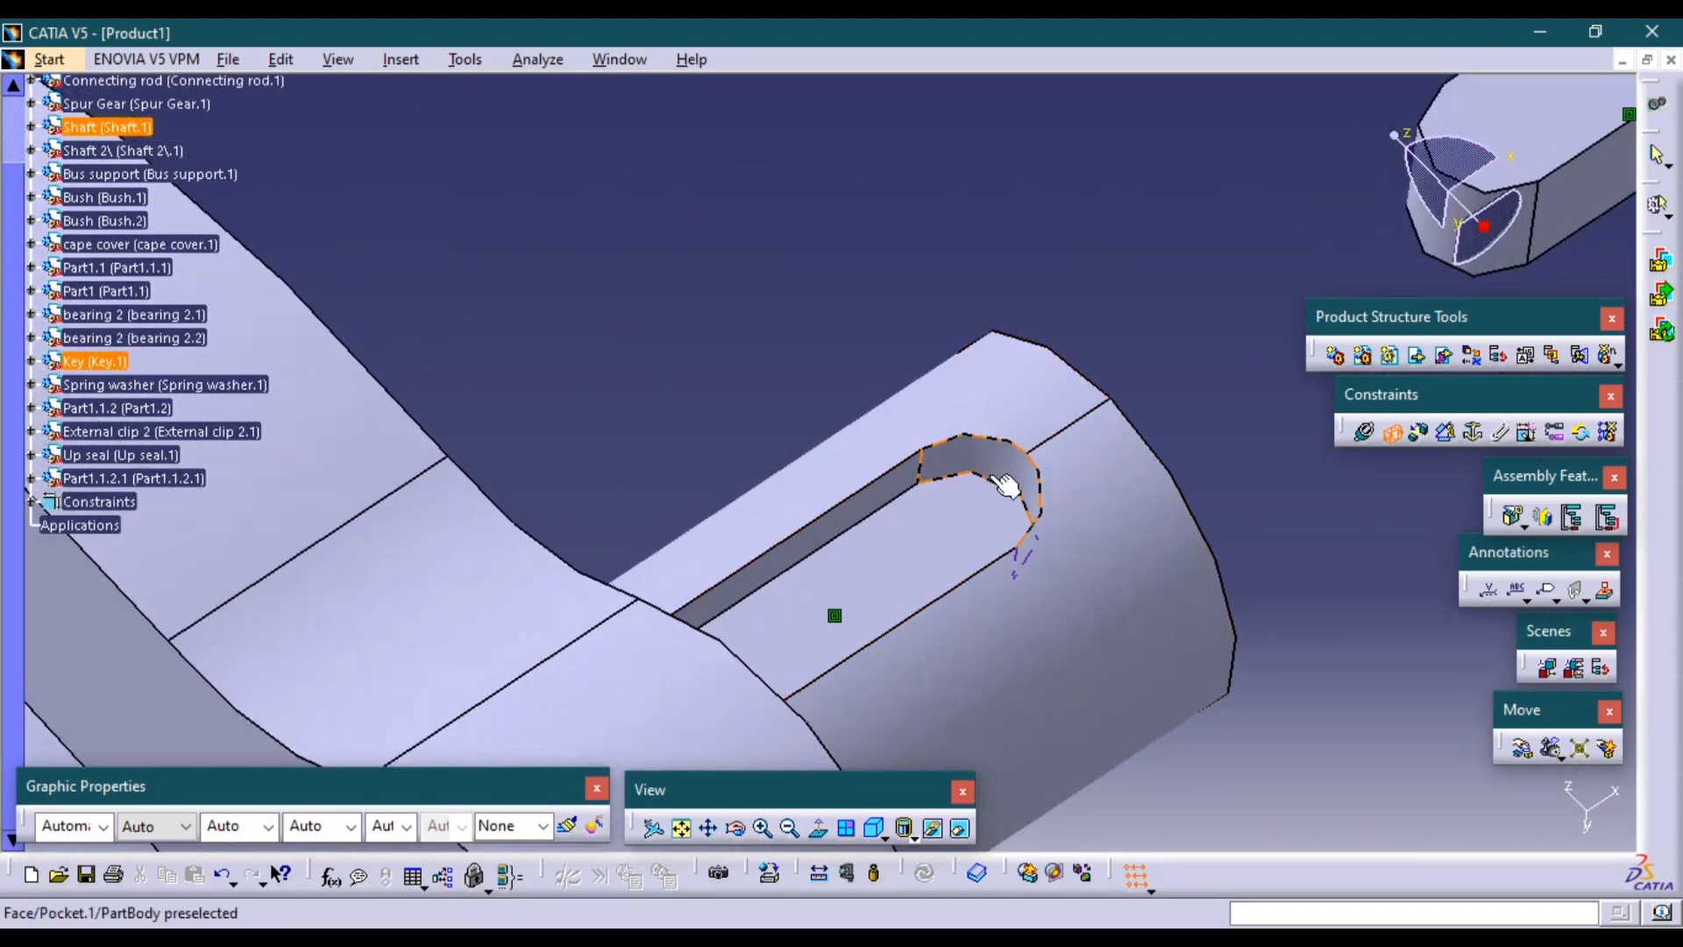
pyautogui.click(999, 468)
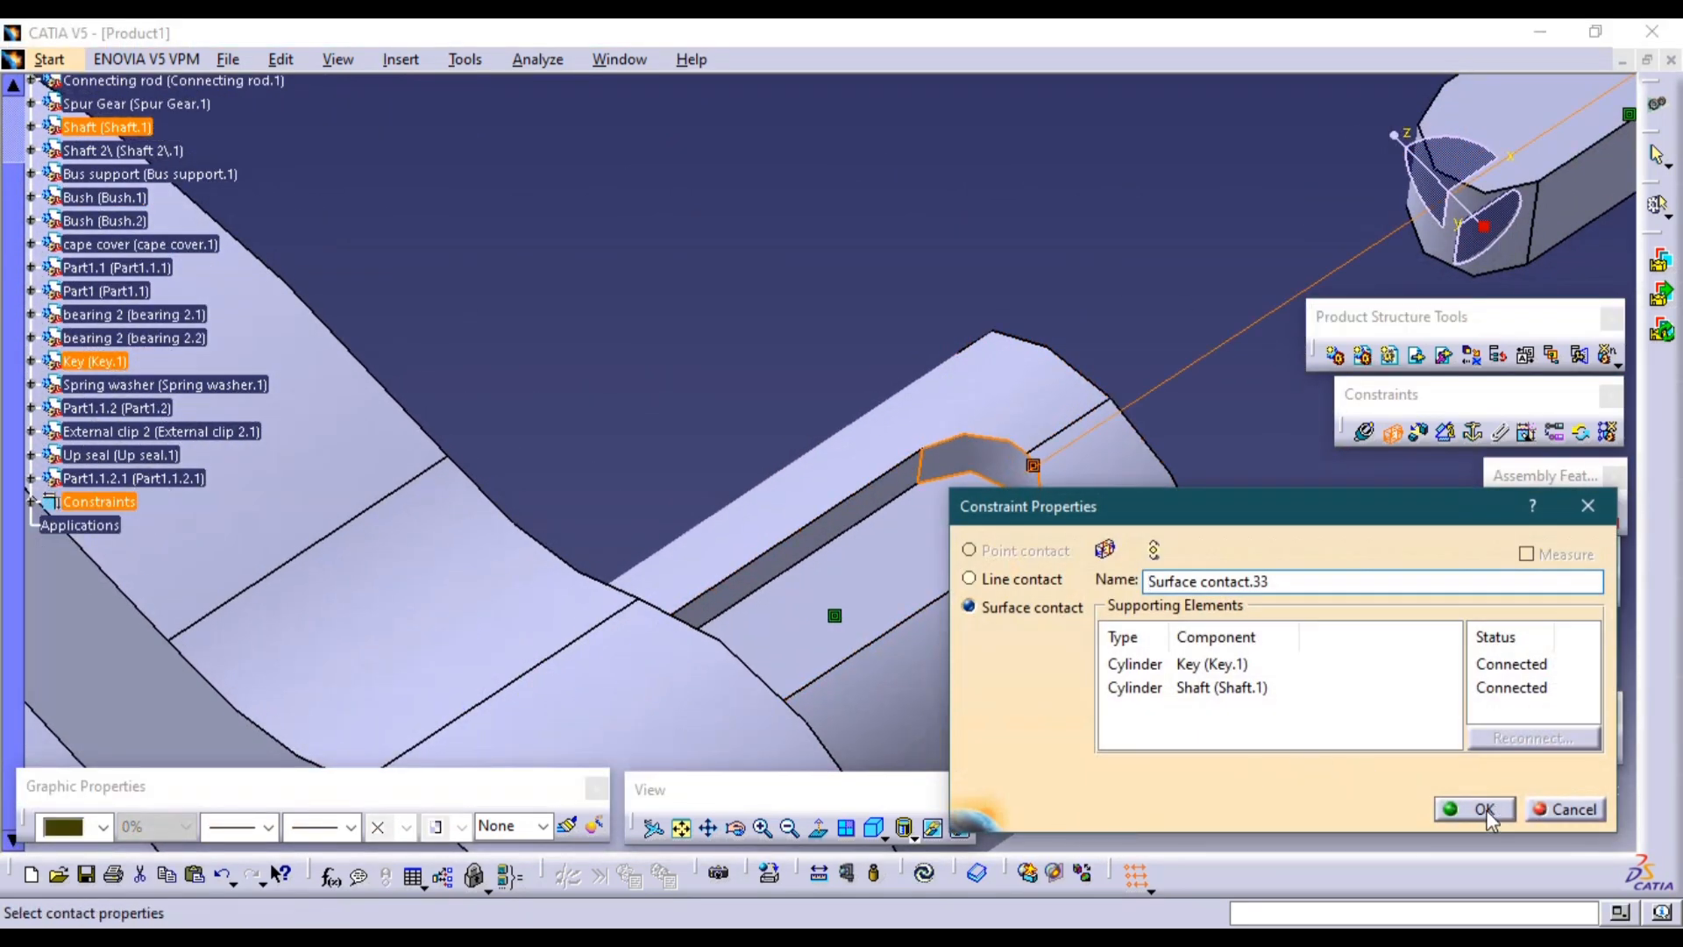
pyautogui.click(1483, 810)
pyautogui.click(925, 874)
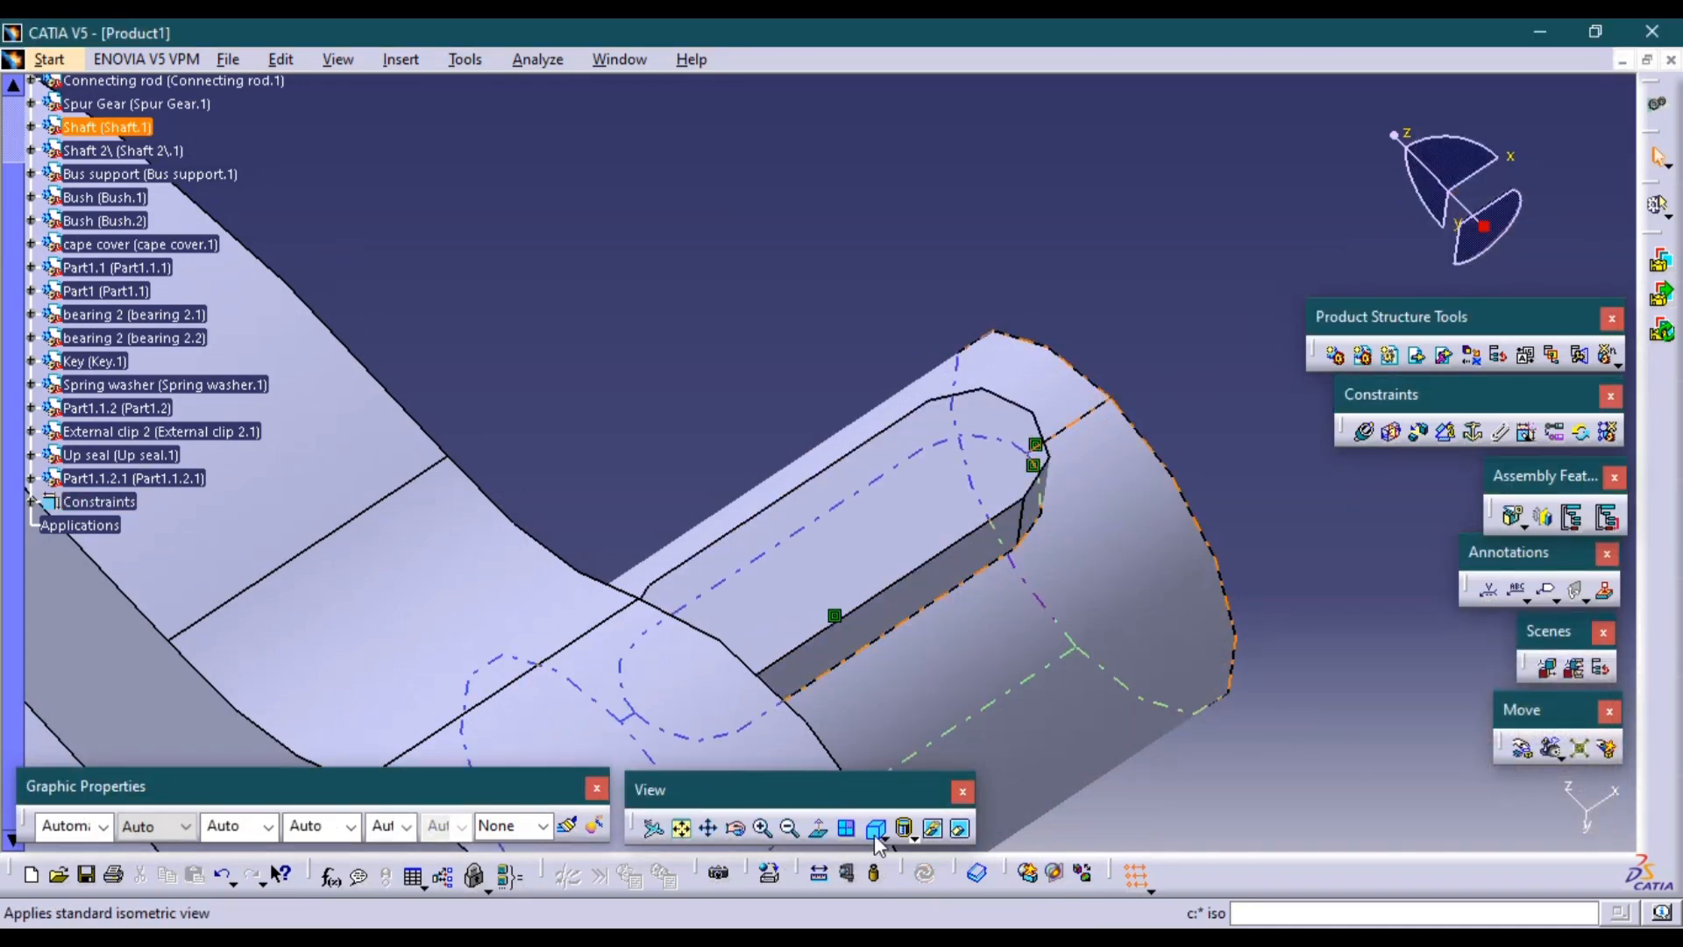
pyautogui.click(875, 827)
# Add a coincidence constraint between the shaft's axis and the bore axis of the Spur Gear.
pyautogui.moveTo(1022, 688); pyautogui.dragTo(1008, 777, button='middle')
pyautogui.moveTo(968, 637); pyautogui.dragTo(961, 548, button='middle')
pyautogui.moveTo(961, 548); pyautogui.dragTo(956, 736, button='middle')
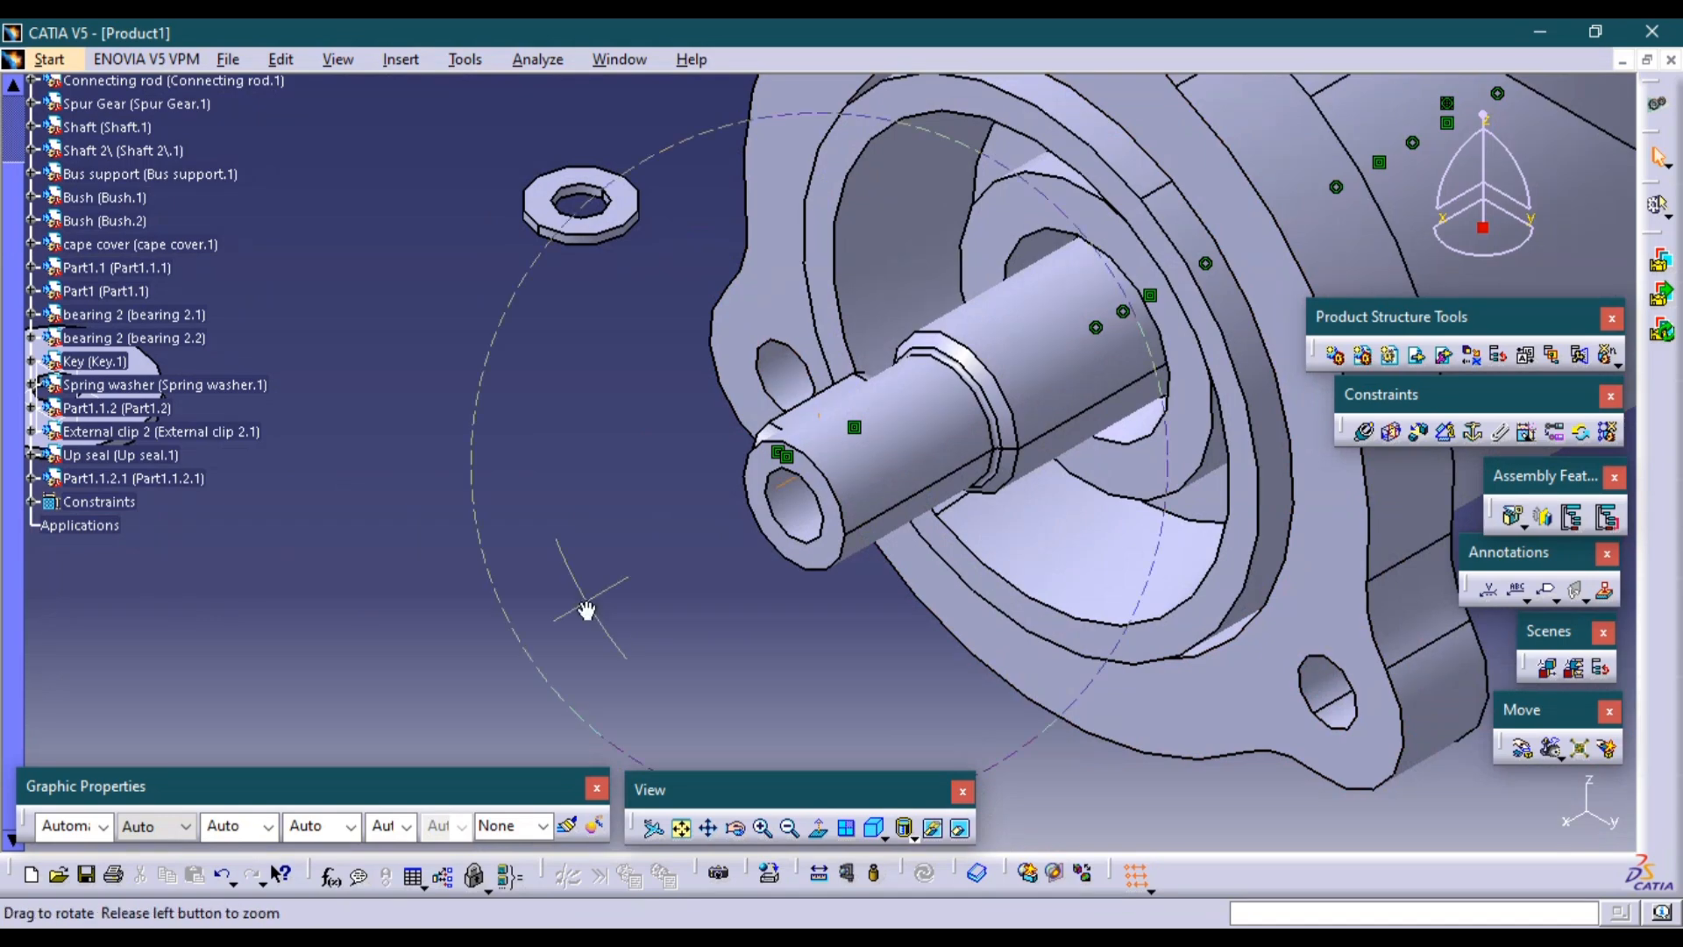
pyautogui.moveTo(587, 610); pyautogui.dragTo(561, 692, button='middle')
pyautogui.moveTo(524, 630); pyautogui.dragTo(508, 579, button='middle')
pyautogui.moveTo(494, 520); pyautogui.dragTo(843, 611, button='middle')
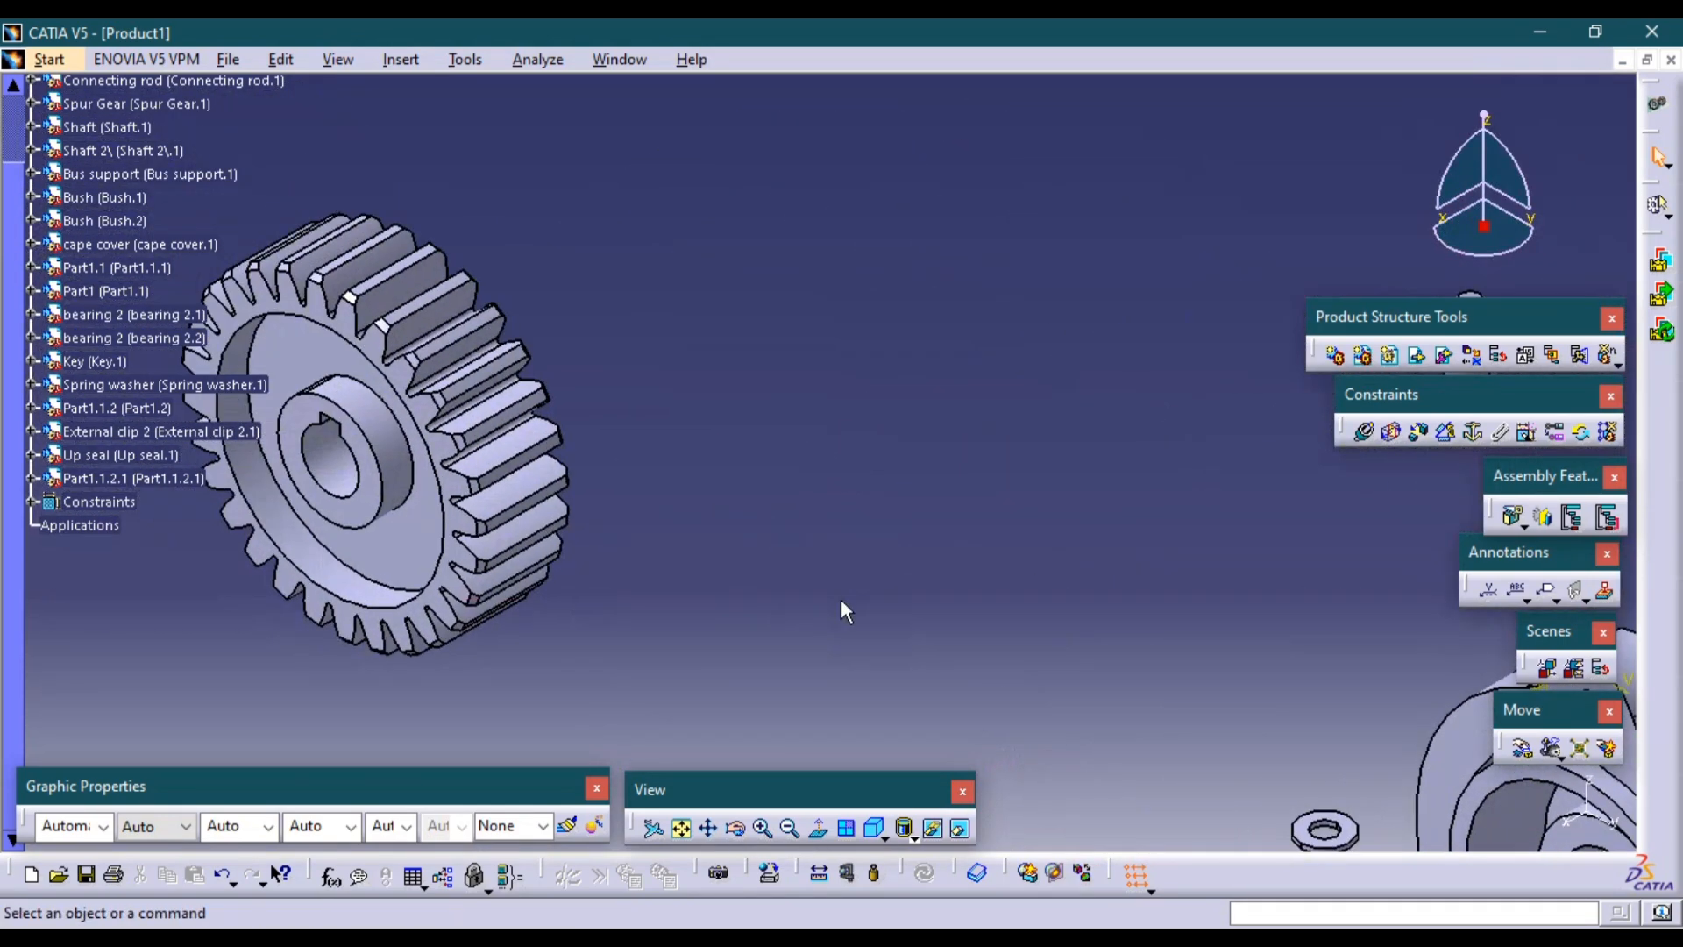
pyautogui.click(1393, 432)
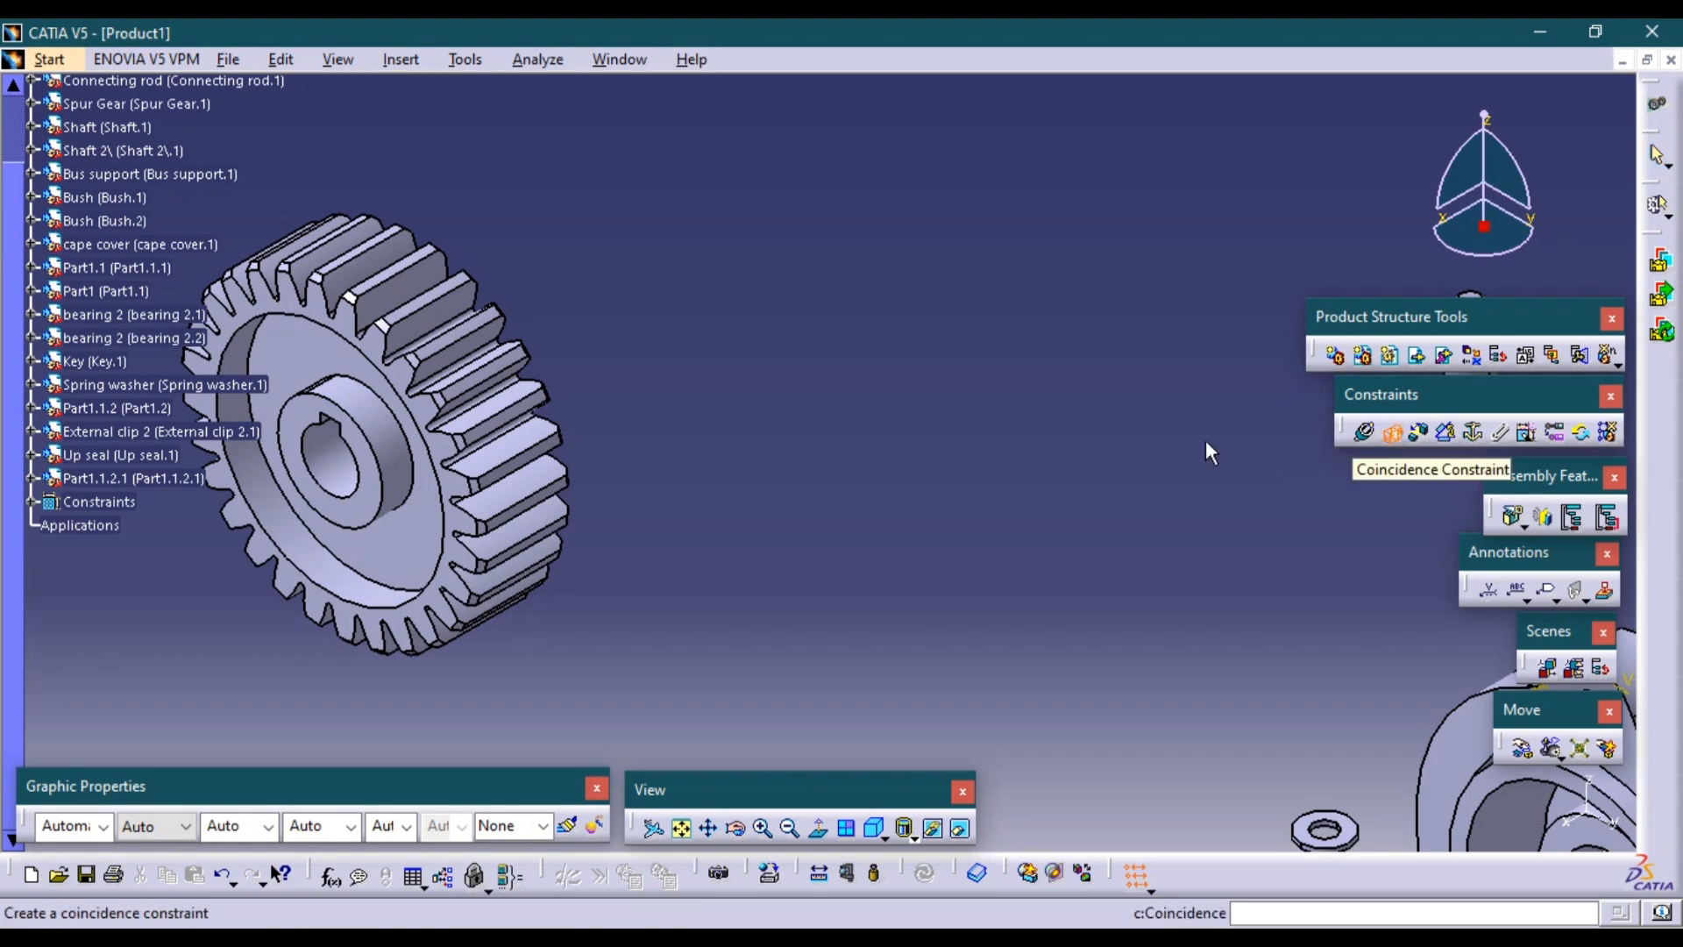
pyautogui.moveTo(678, 699); pyautogui.dragTo(563, 517, button='middle')
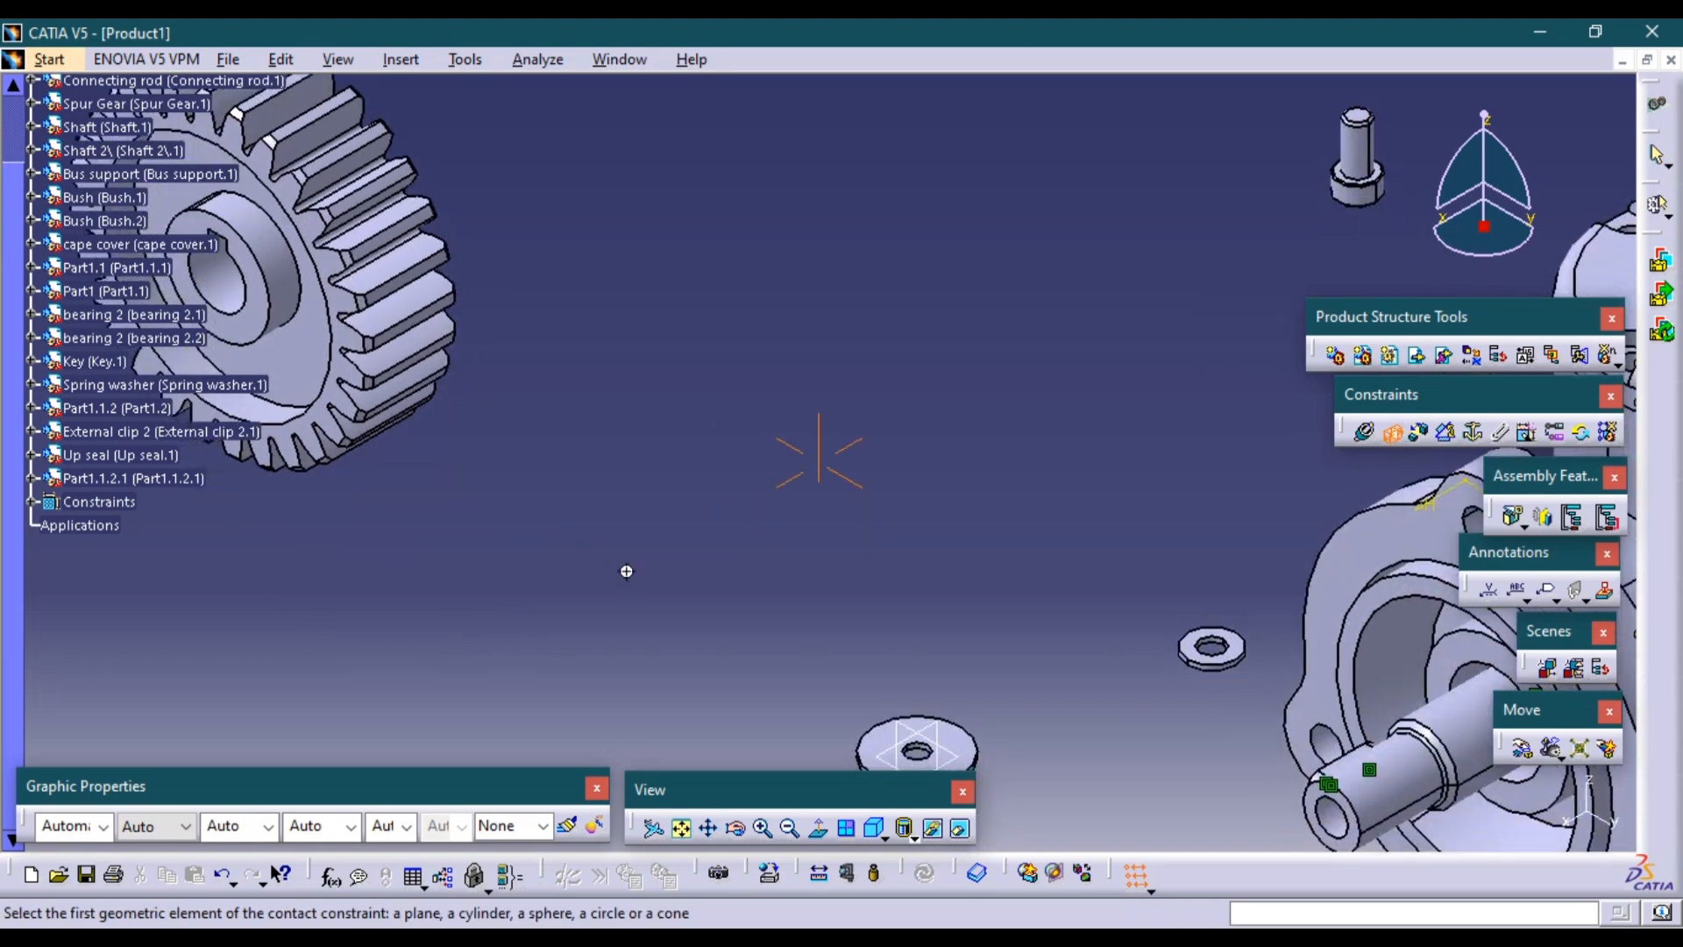
pyautogui.moveTo(627, 571); pyautogui.dragTo(1128, 496, button='middle')
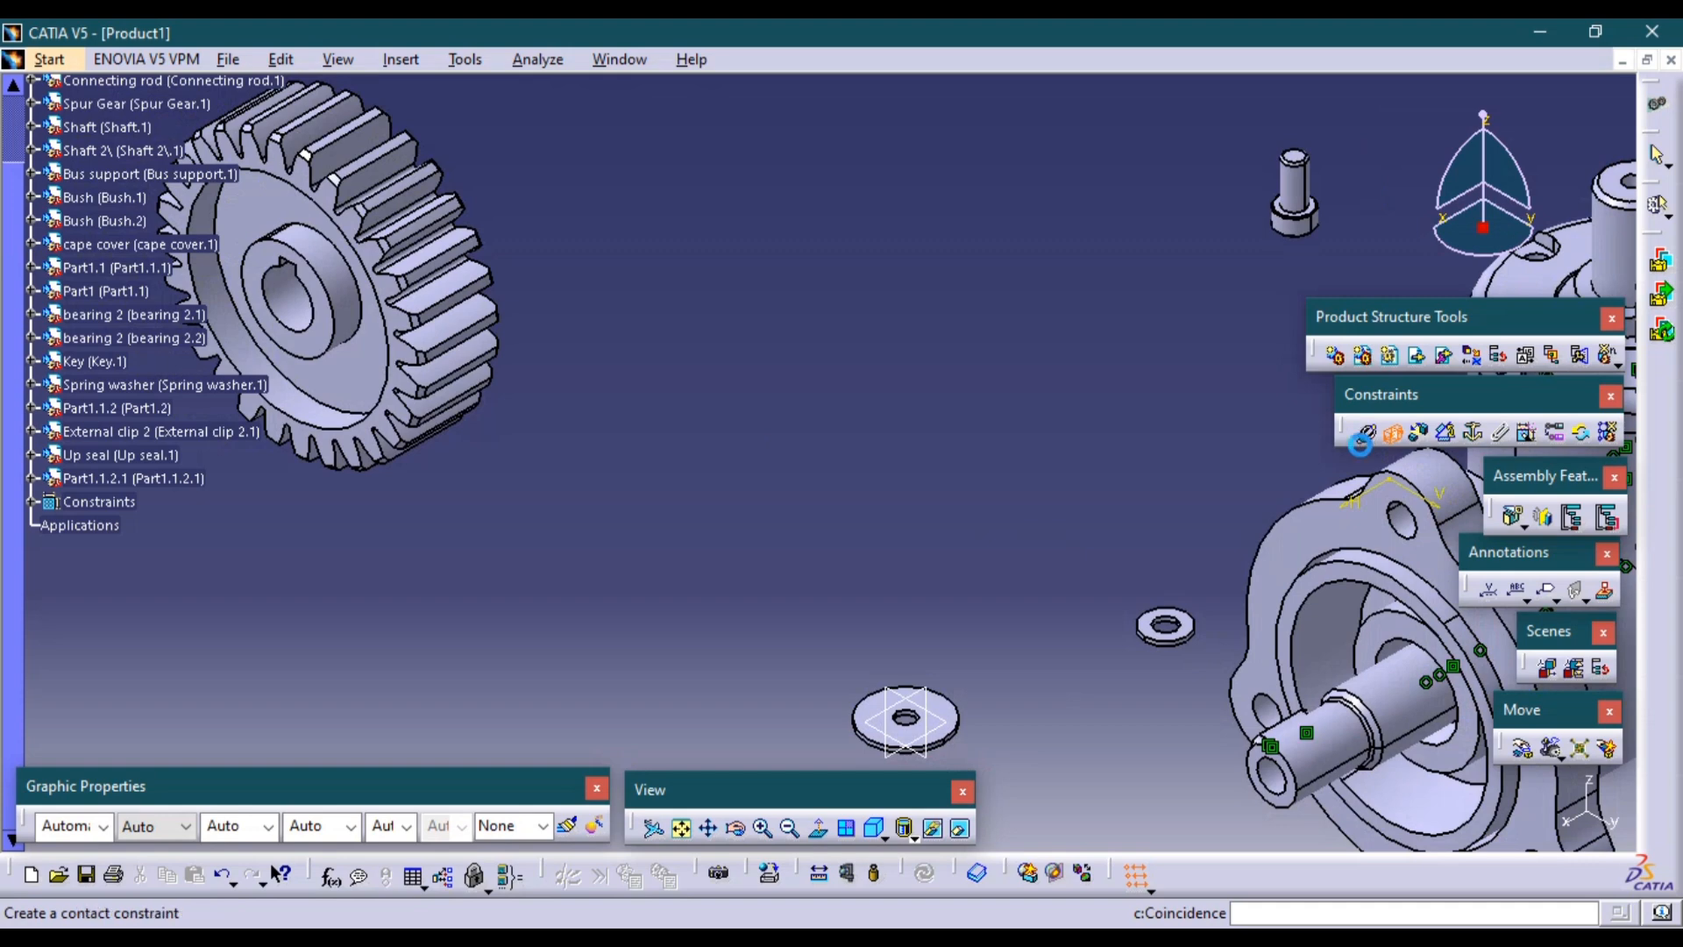
pyautogui.click(1407, 719)
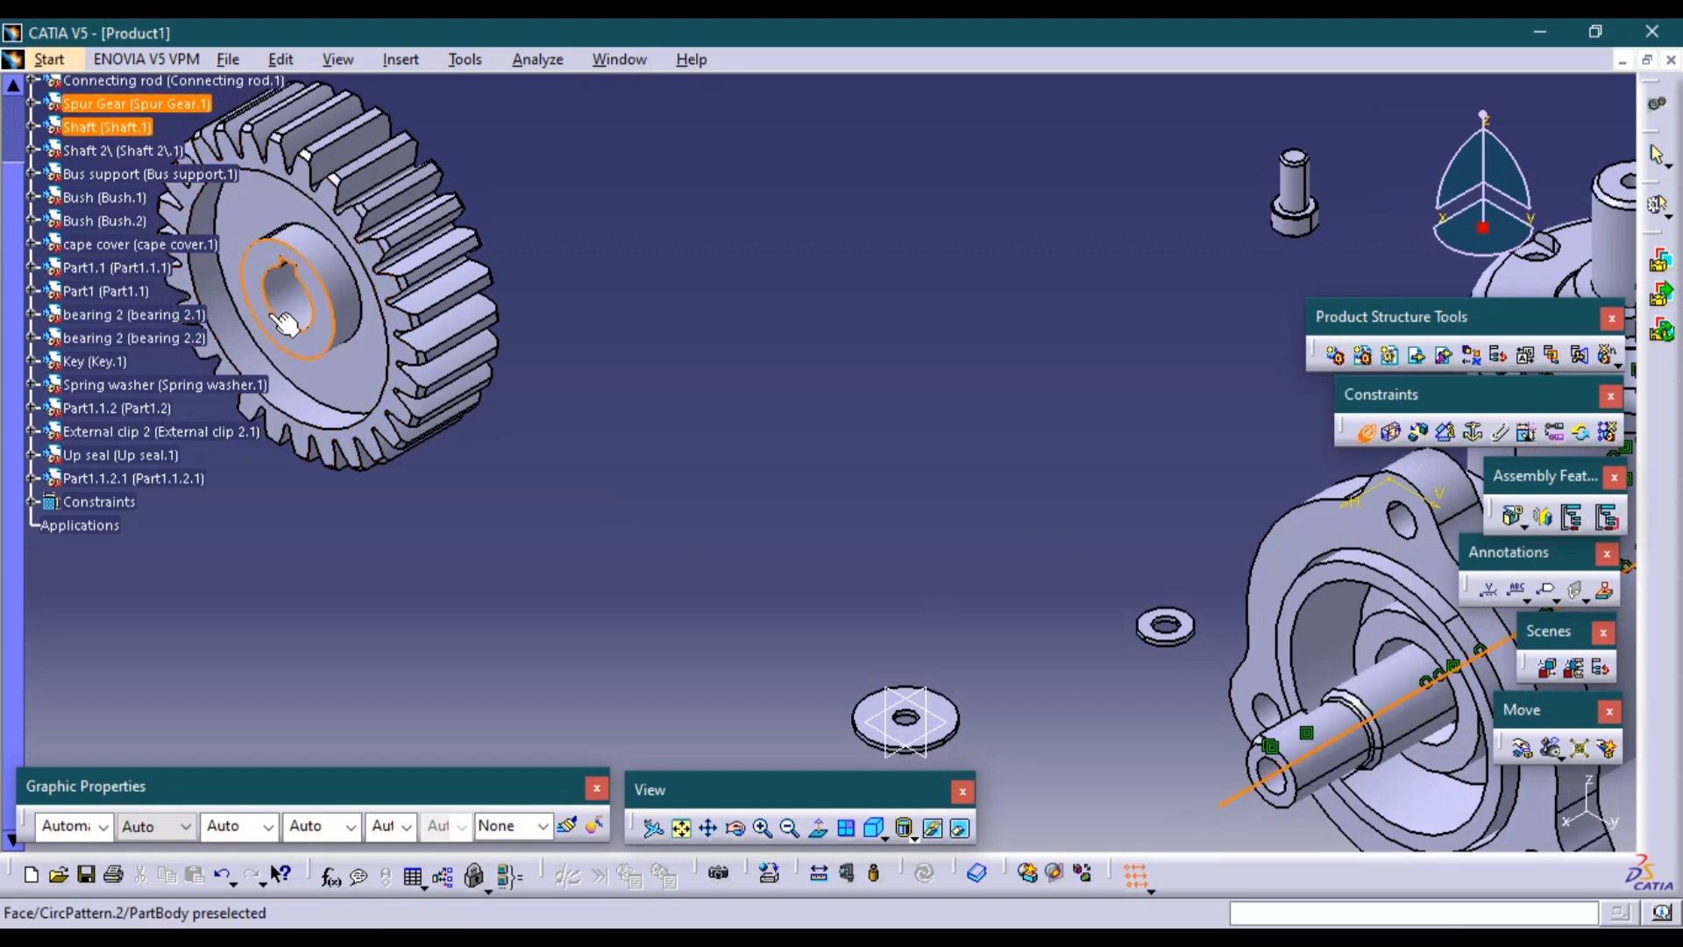
pyautogui.click(302, 314)
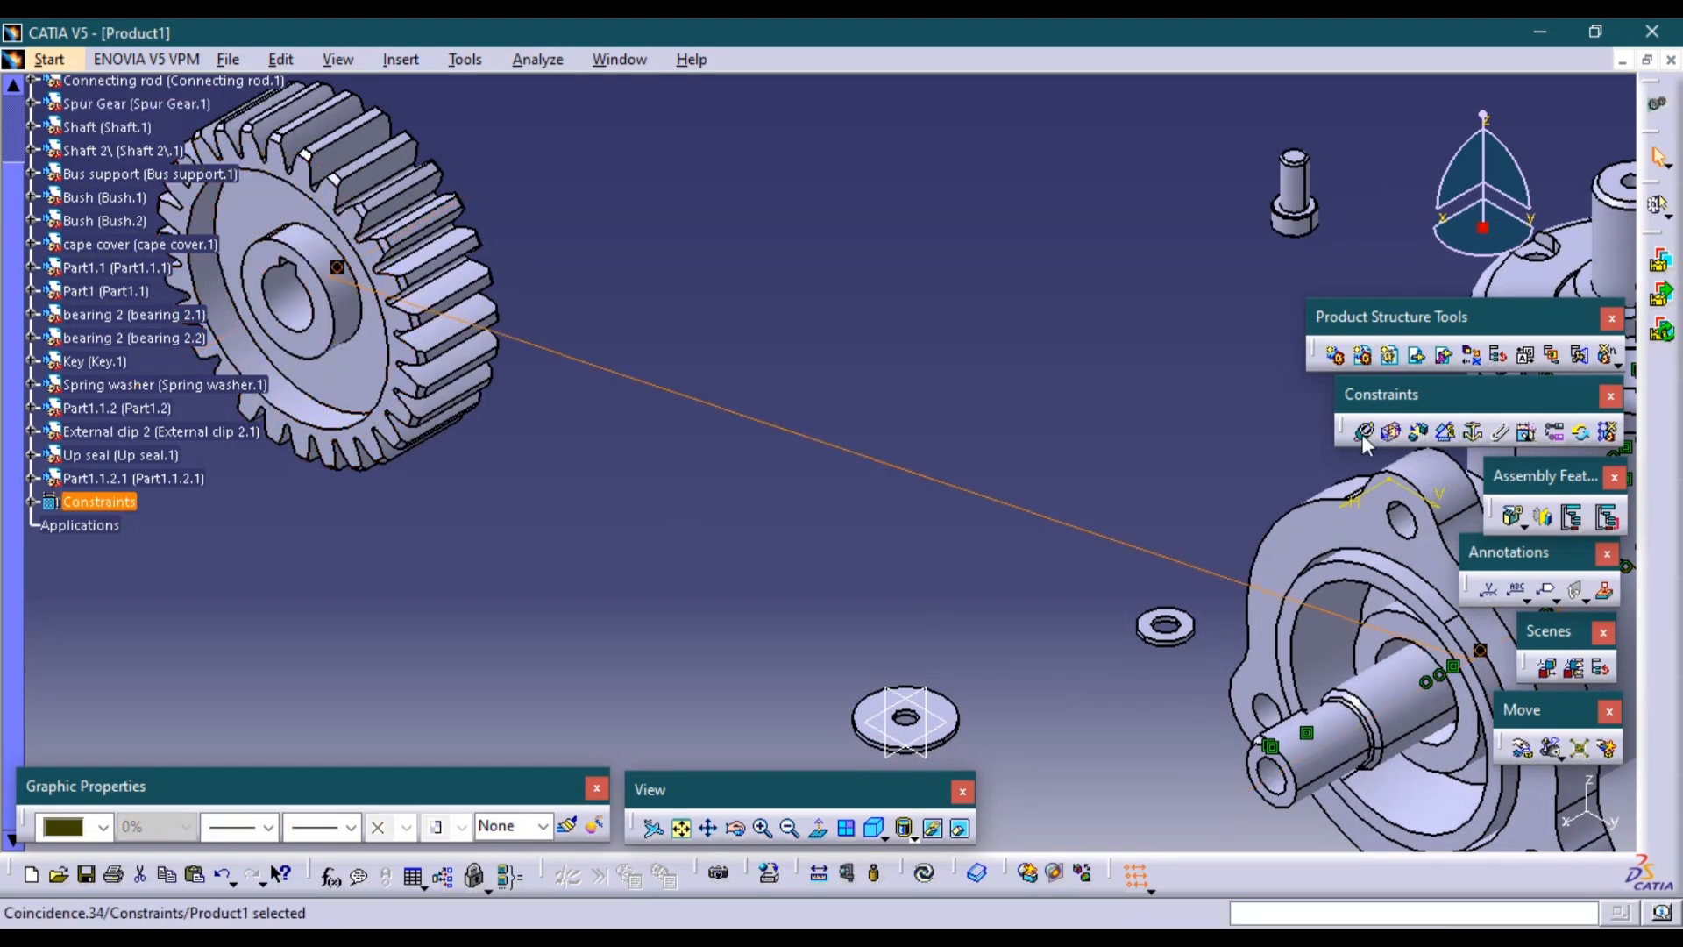
# Add a contact constraint between the Key on the shaft and the keyway in the Spur Gear's bore, and update the assembly.
pyautogui.click(1393, 430)
pyautogui.moveTo(1296, 717); pyautogui.dragTo(1161, 650, button='middle')
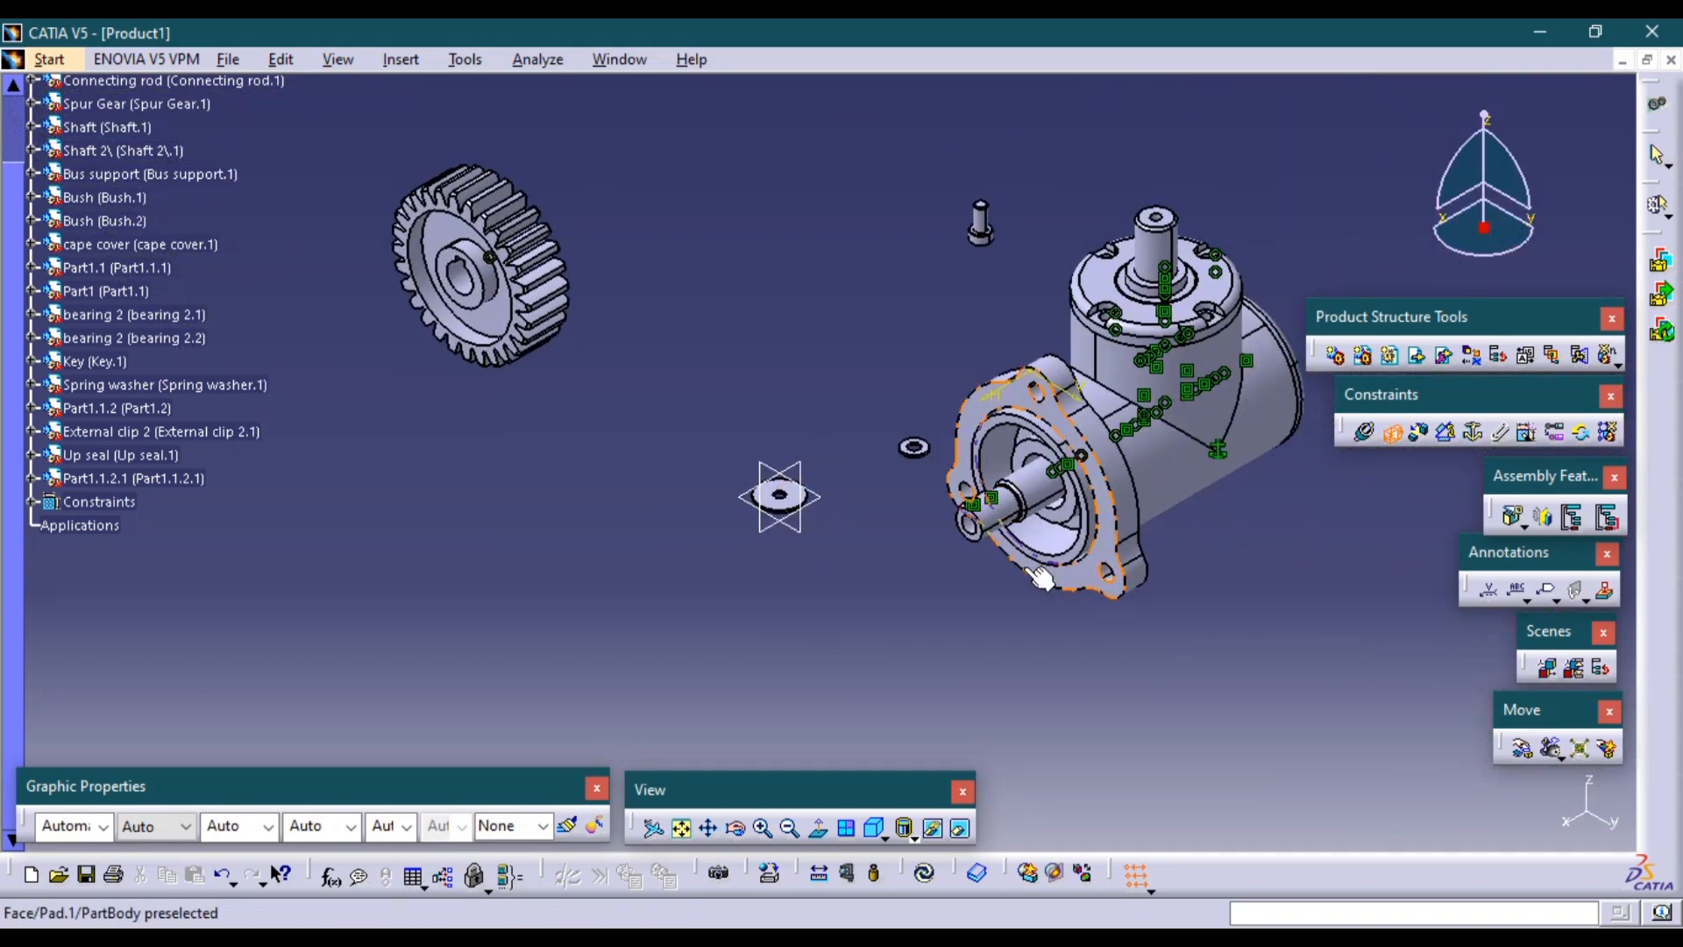
pyautogui.moveTo(1027, 569); pyautogui.dragTo(974, 299, button='middle')
pyautogui.moveTo(938, 405); pyautogui.dragTo(505, 316, button='middle')
pyautogui.moveTo(842, 453); pyautogui.dragTo(890, 601, button='middle')
pyautogui.moveTo(179, 253); pyautogui.dragTo(671, 377, button='middle')
pyautogui.moveTo(679, 279); pyautogui.dragTo(657, 631, button='middle')
pyautogui.moveTo(687, 459); pyautogui.dragTo(832, 439, button='middle')
pyautogui.moveTo(1048, 338); pyautogui.dragTo(859, 465, button='middle')
pyautogui.click(928, 405)
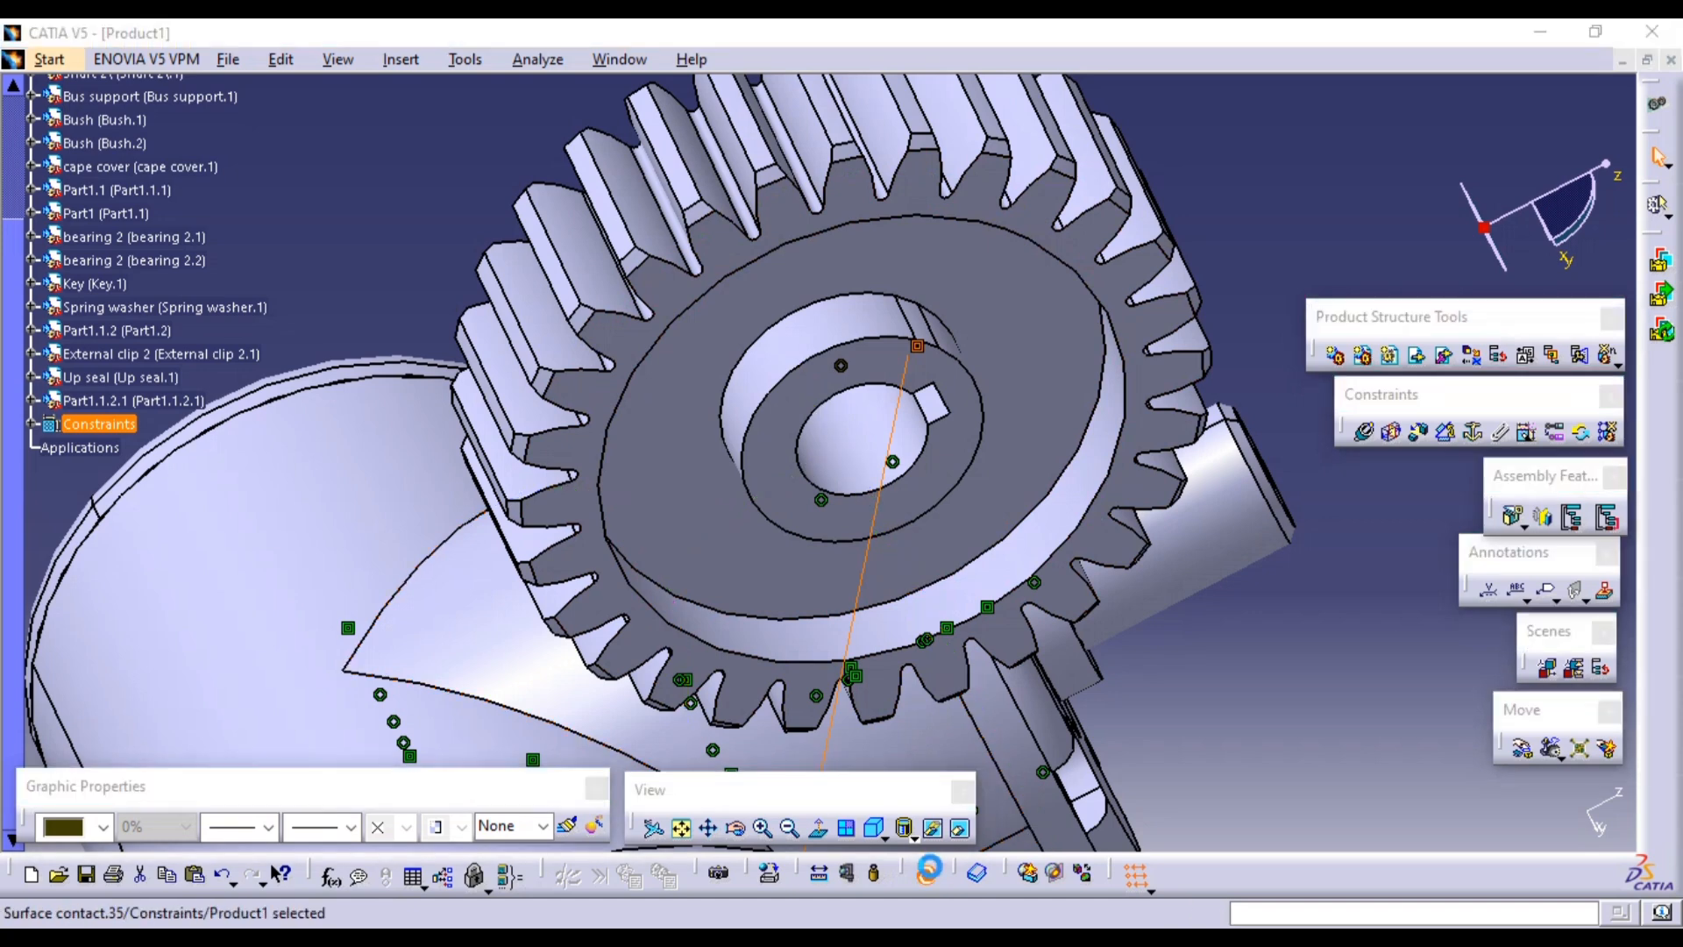
pyautogui.click(931, 875)
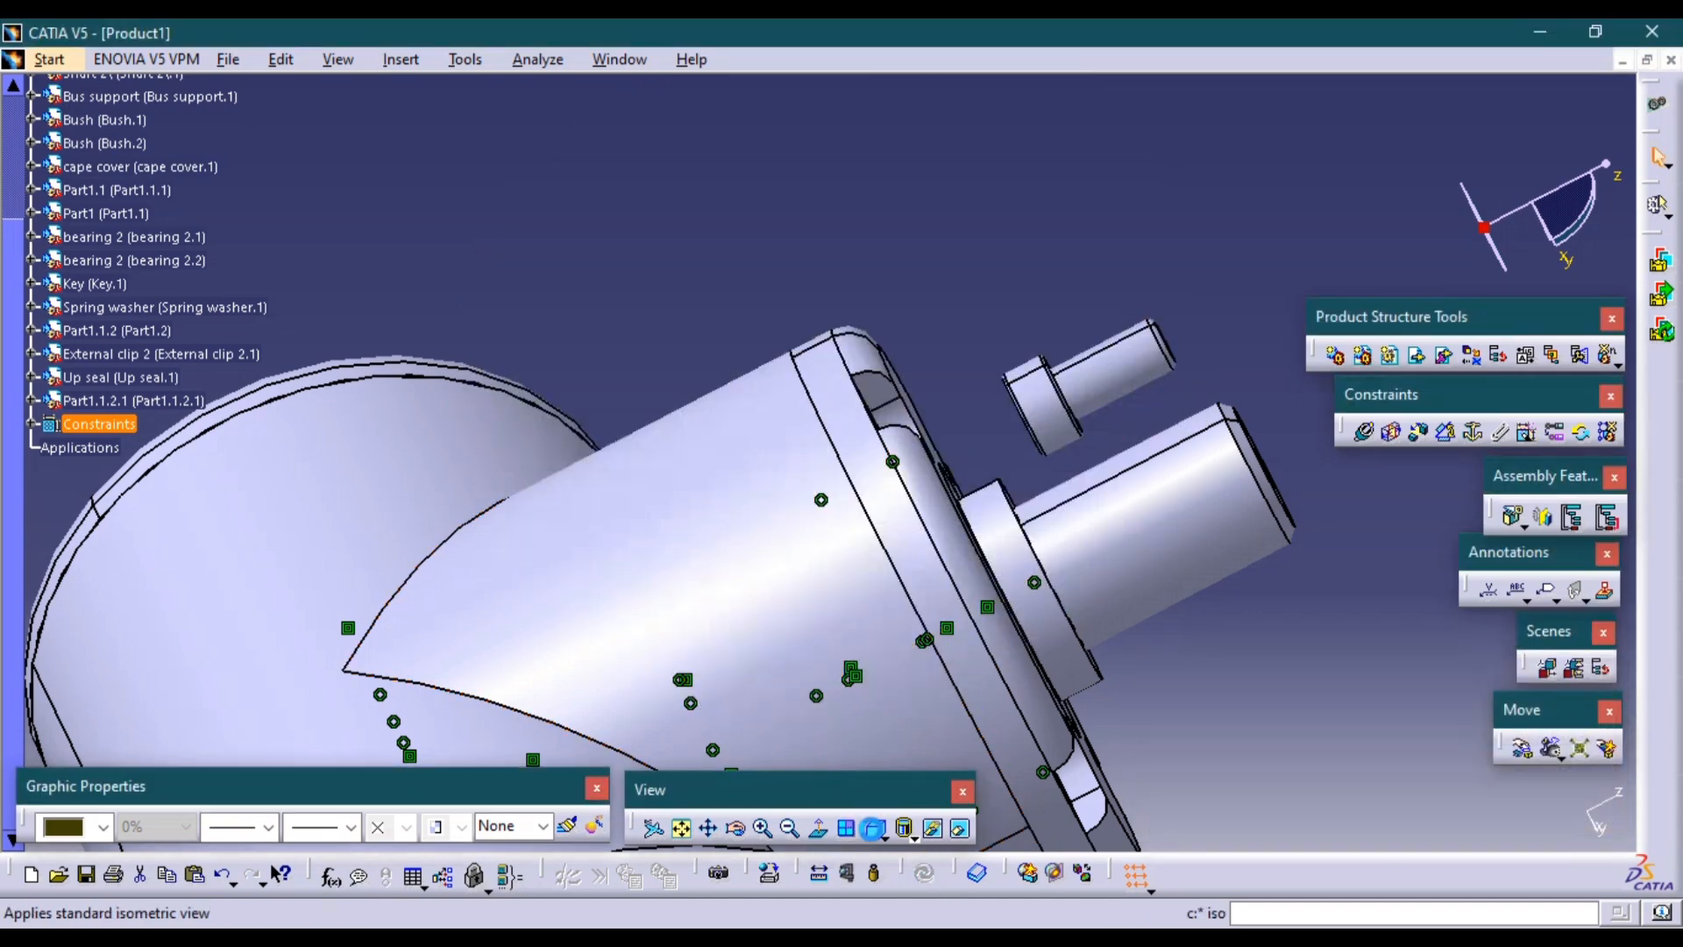
# Restore the isometric view, examine Detail B in the PDF drawing for the washer and screw arrangement, and return to CATIA.
pyautogui.click(874, 827)
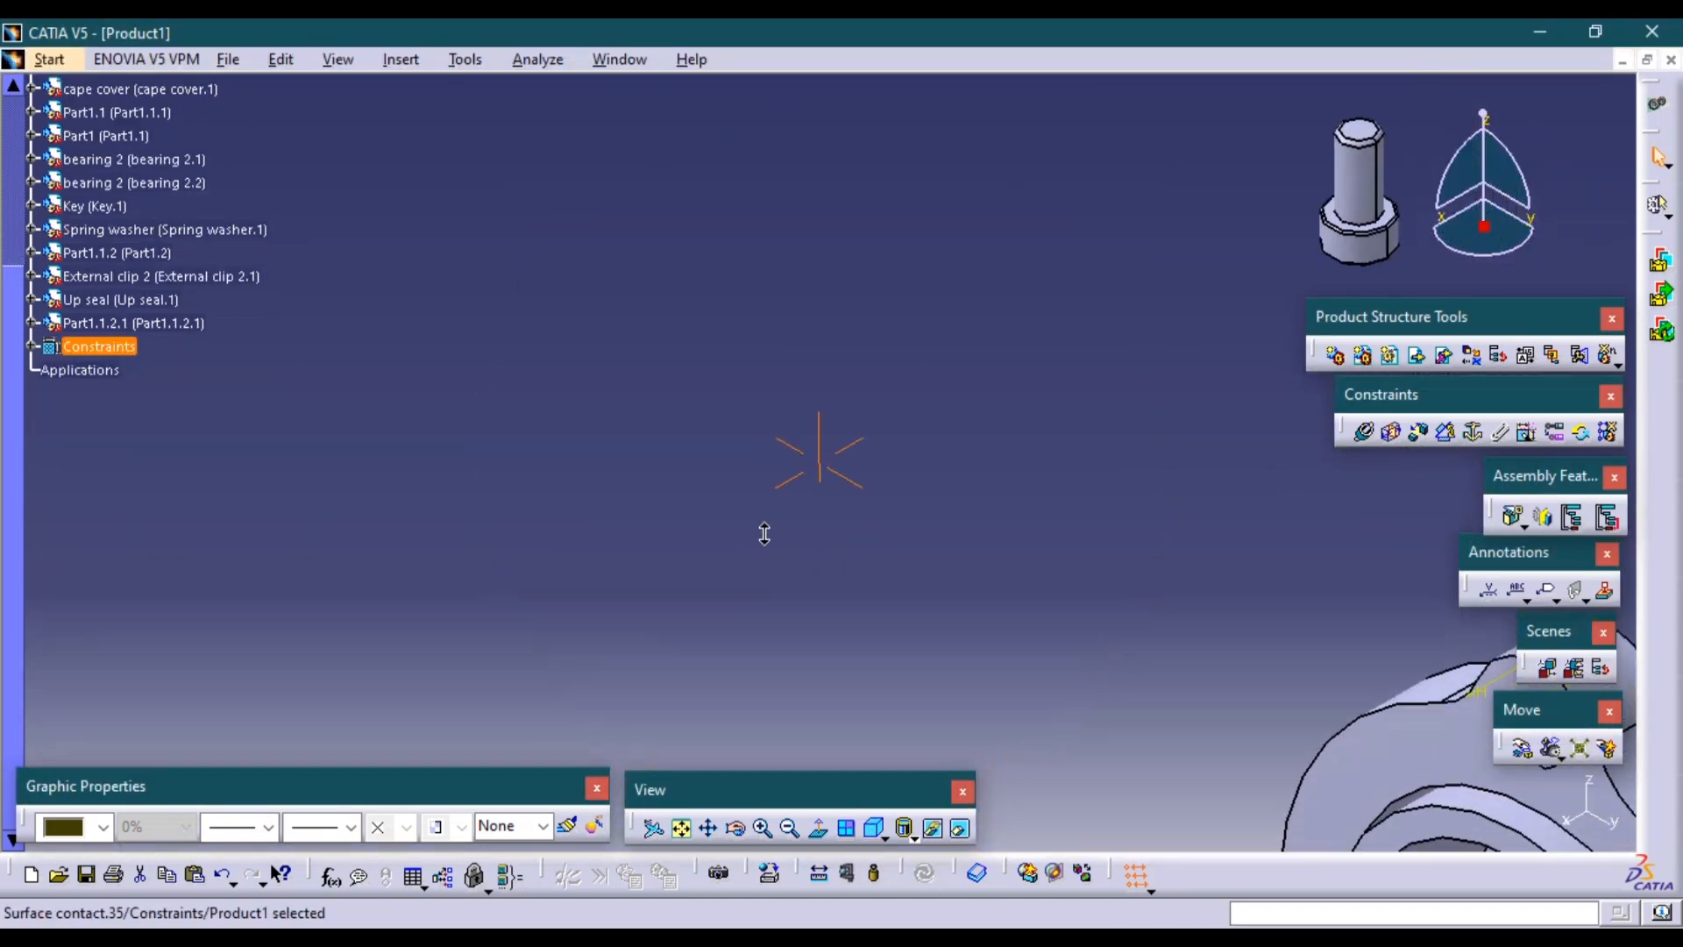
pyautogui.moveTo(765, 533); pyautogui.dragTo(812, 570, button='middle')
pyautogui.click(877, 604)
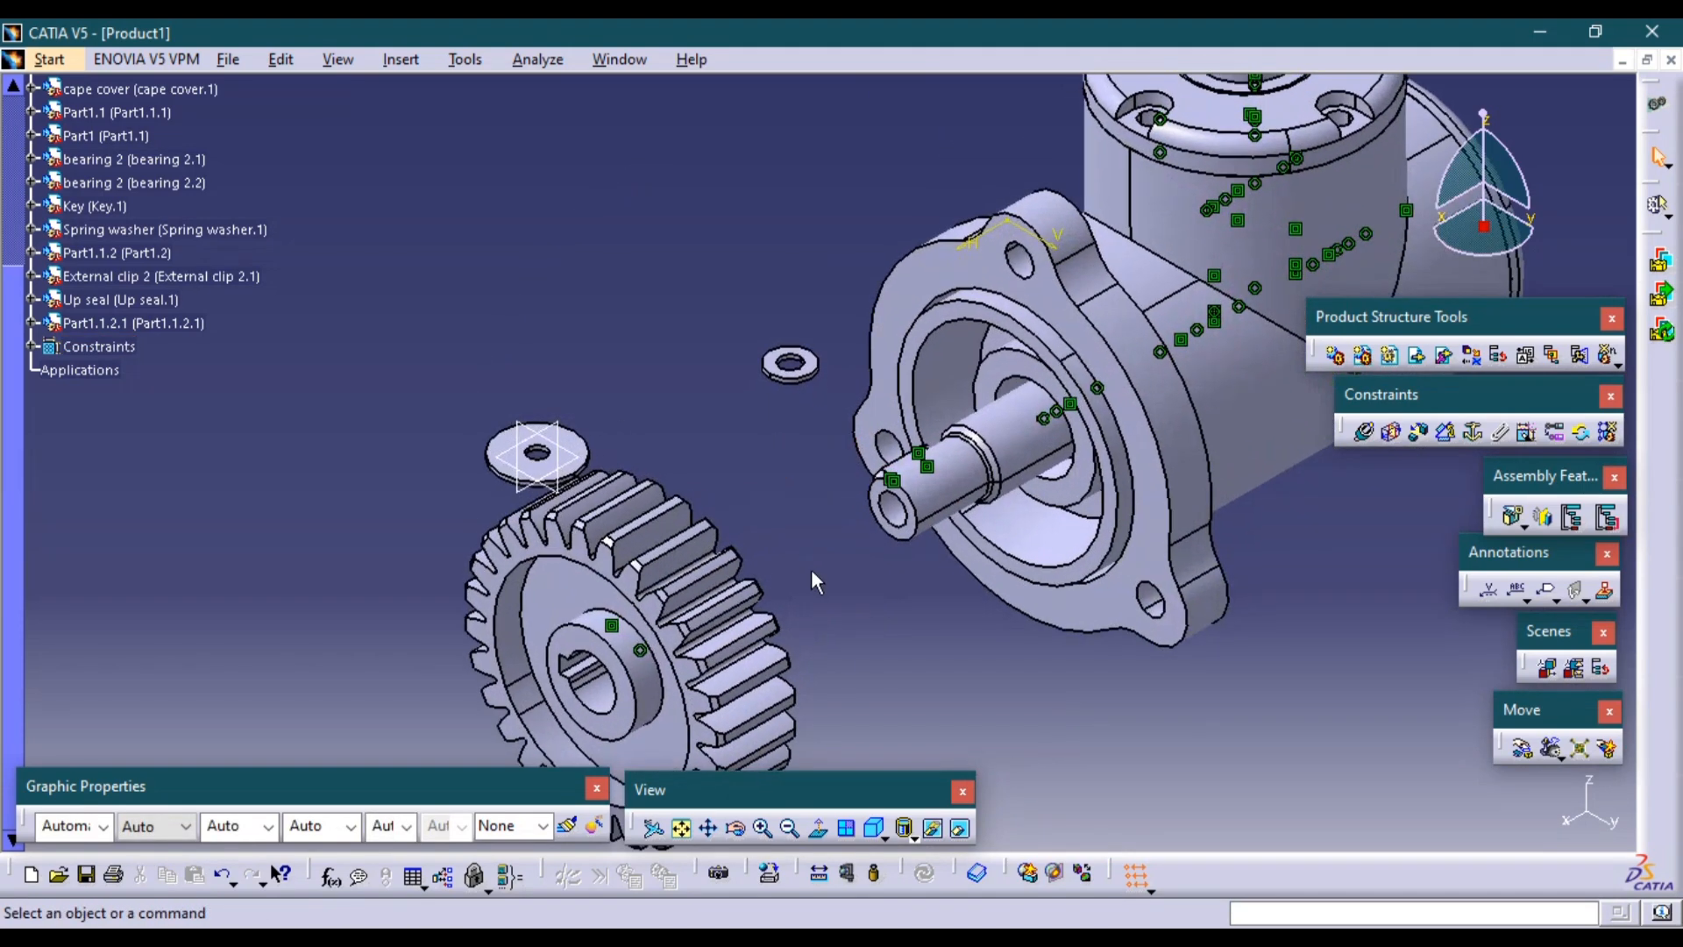
pyautogui.hotkey('alt', 'Tab')
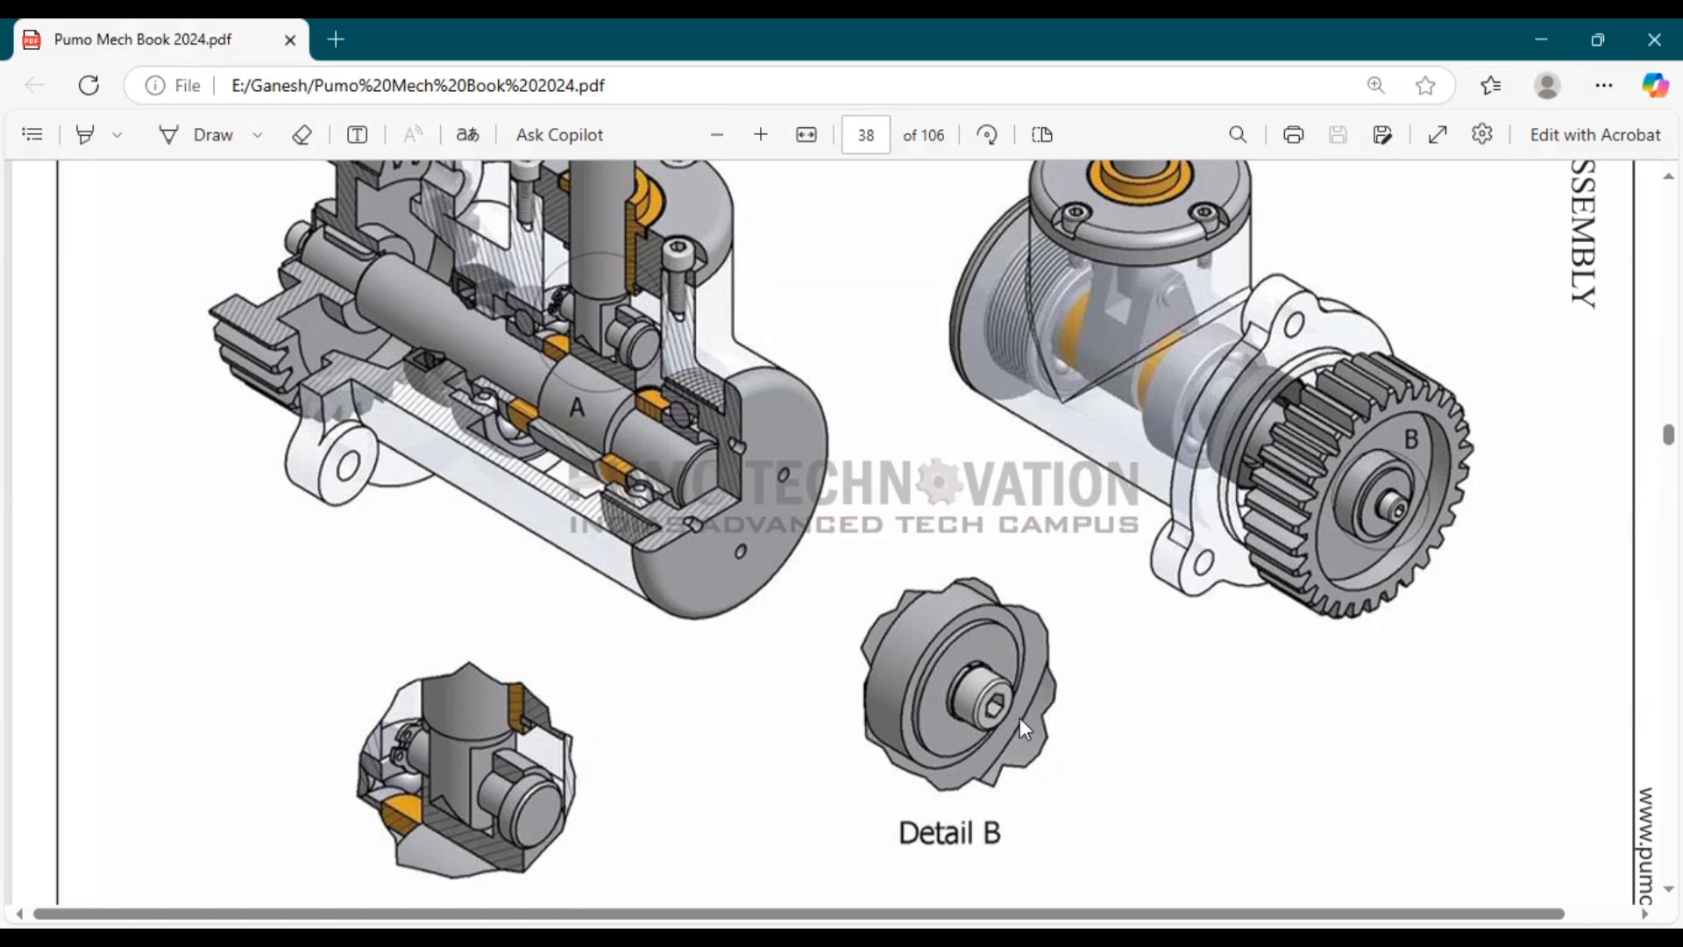
pyautogui.hotkey('alt', 'Tab')
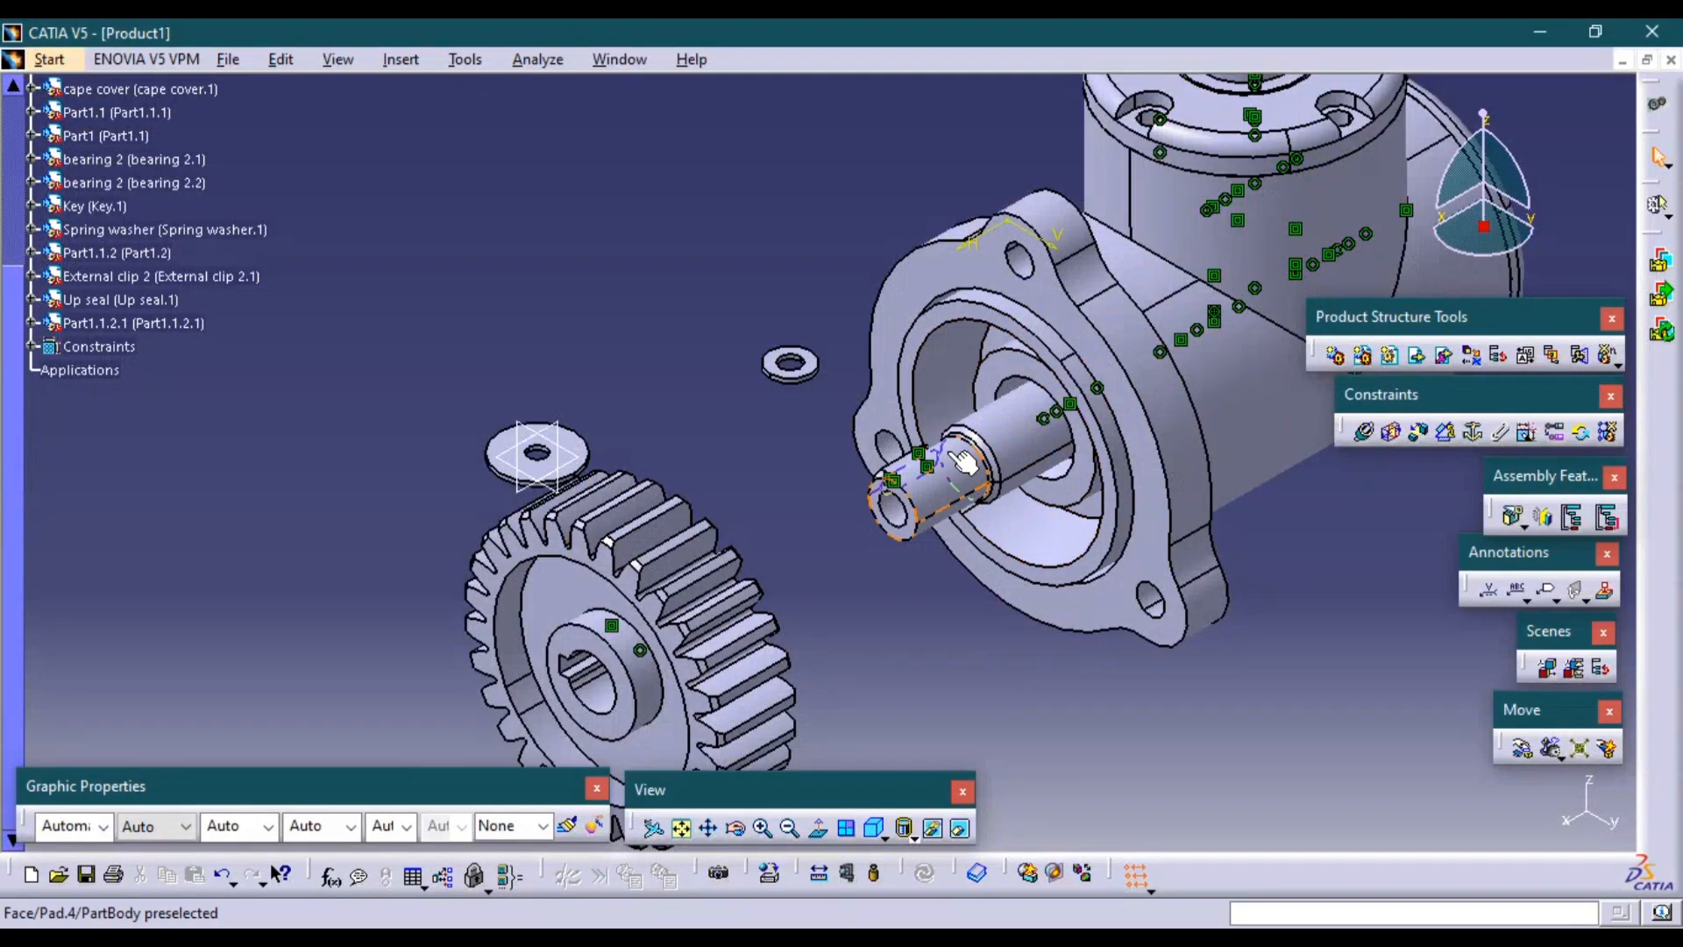
# Add a coincidence constraint between the Spur Gear's bore axis and the large flat washer's hole axis.
pyautogui.scroll(-1, 941, 454)
pyautogui.moveTo(941, 454); pyautogui.dragTo(870, 425, button='middle')
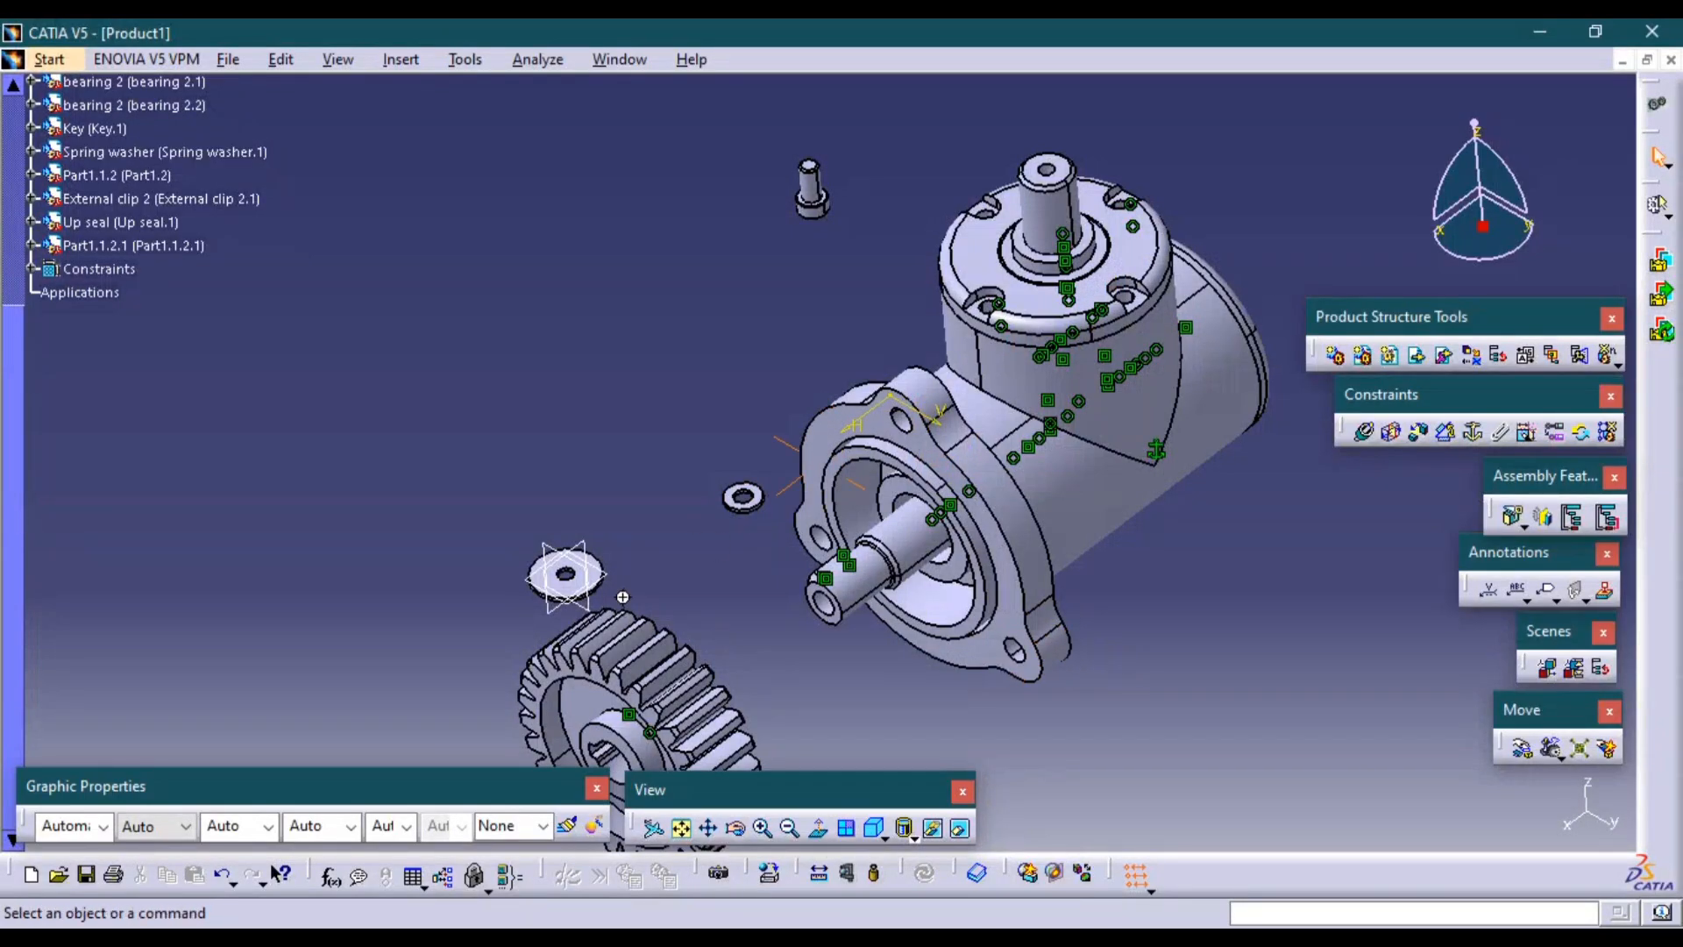
pyautogui.moveTo(584, 660); pyautogui.dragTo(628, 603, button='middle')
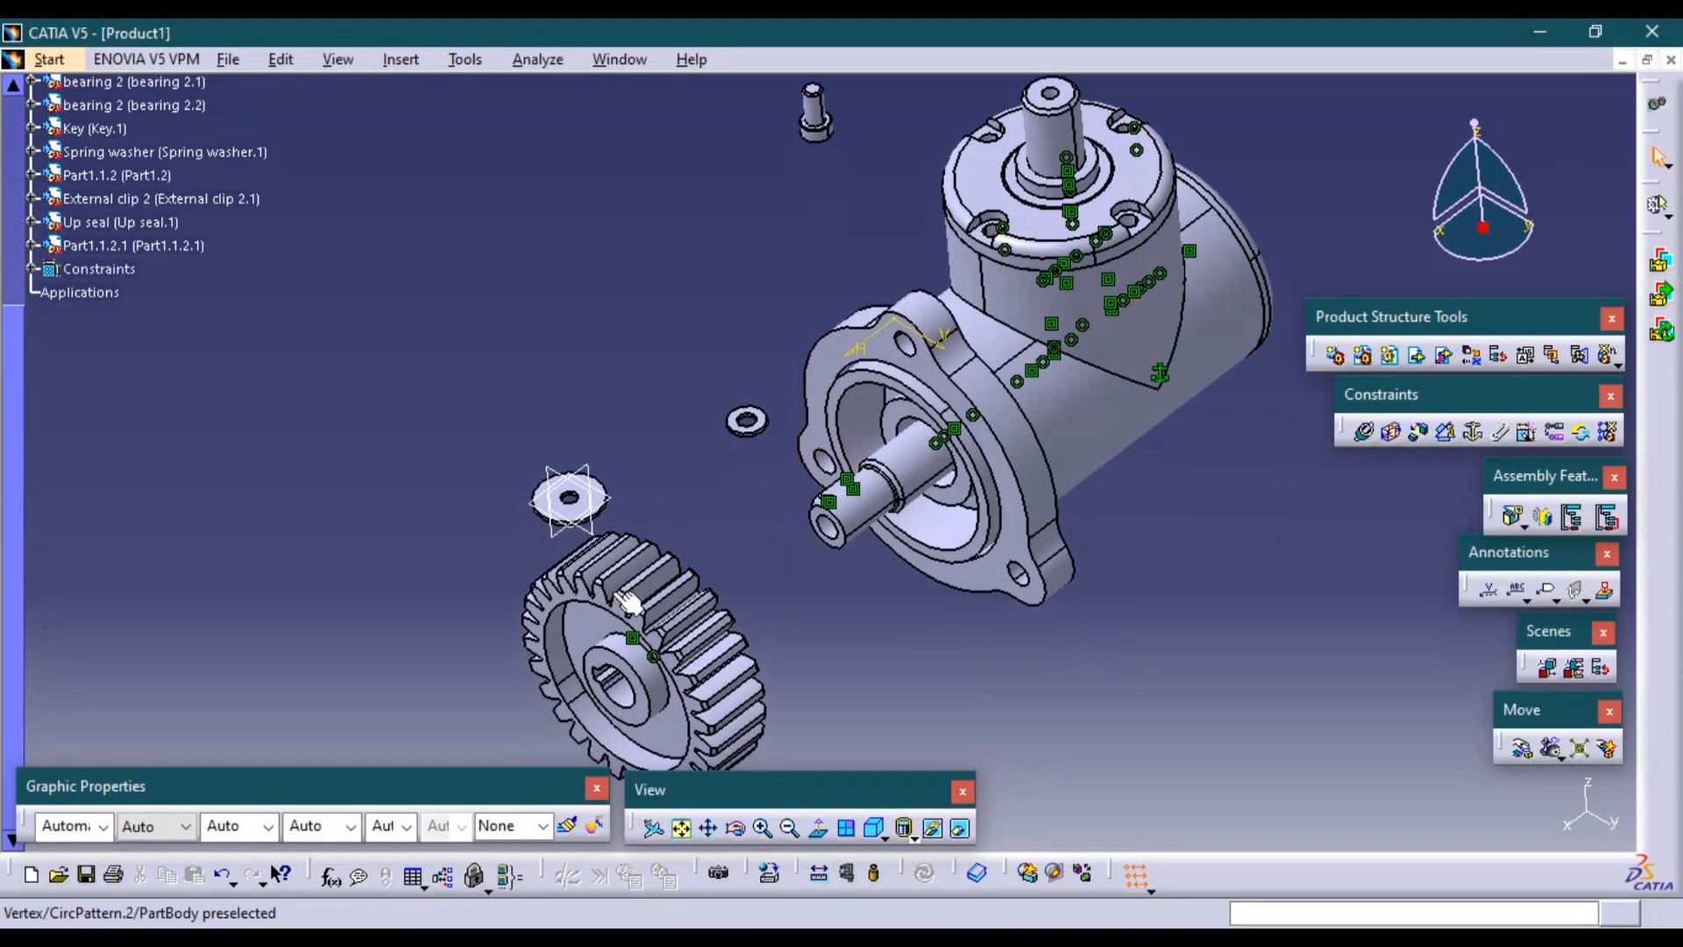
pyautogui.moveTo(718, 686); pyautogui.dragTo(707, 600, button='middle')
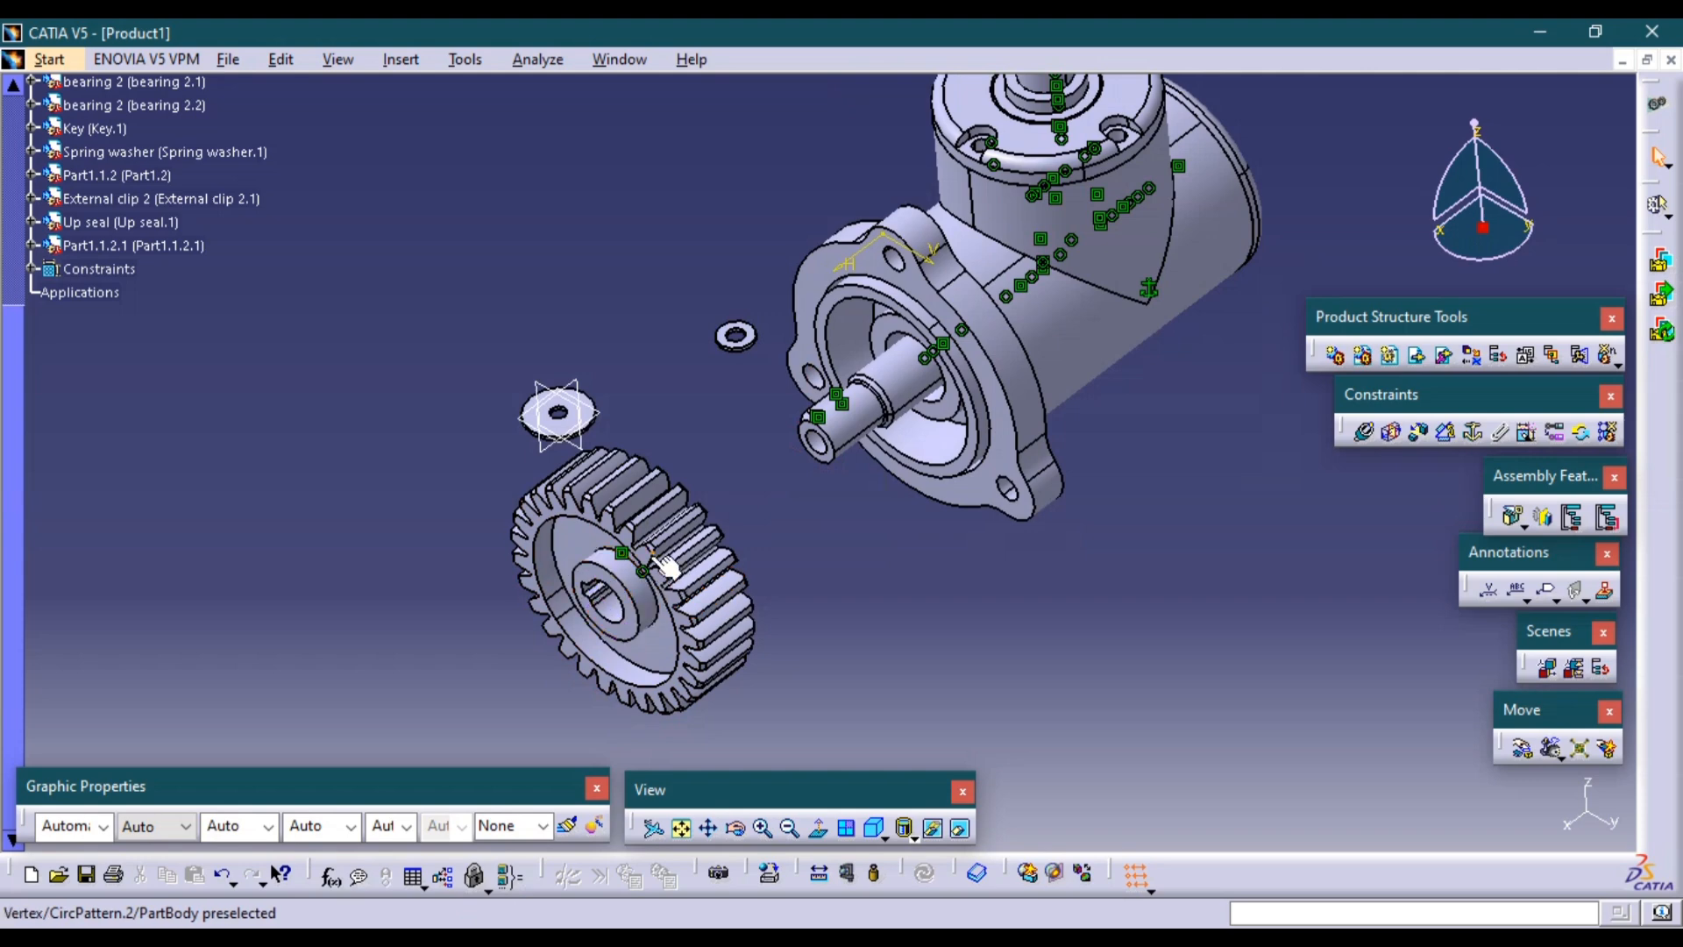
pyautogui.click(1369, 439)
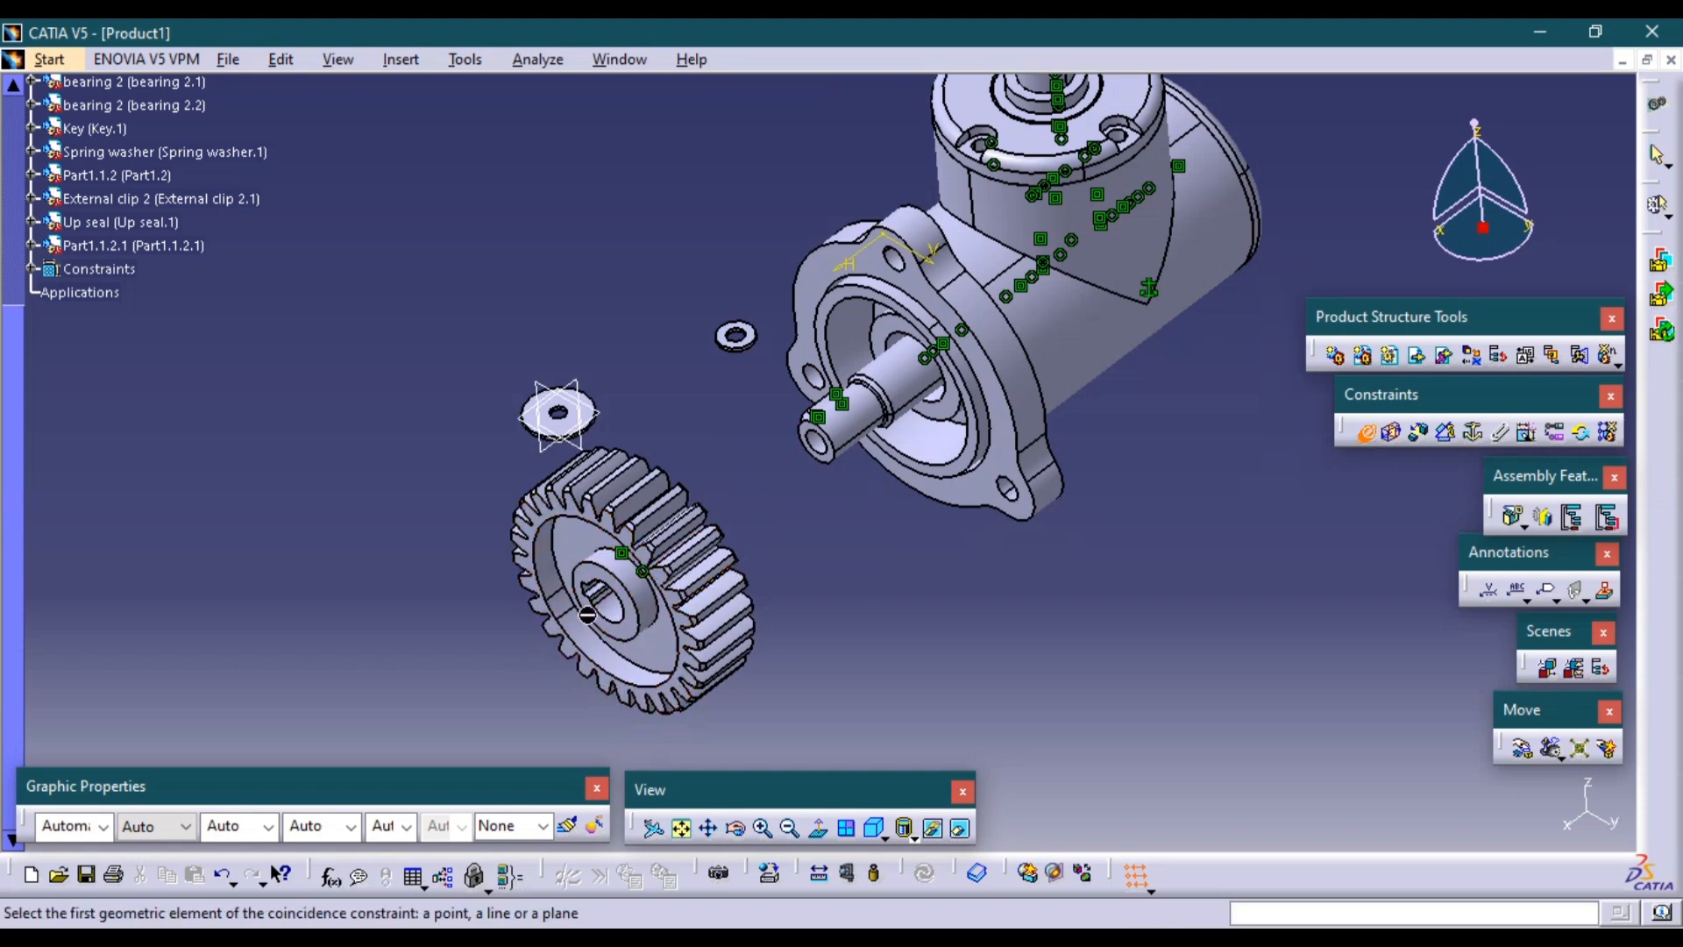
pyautogui.click(603, 606)
pyautogui.moveTo(624, 430); pyautogui.dragTo(721, 327, button='middle')
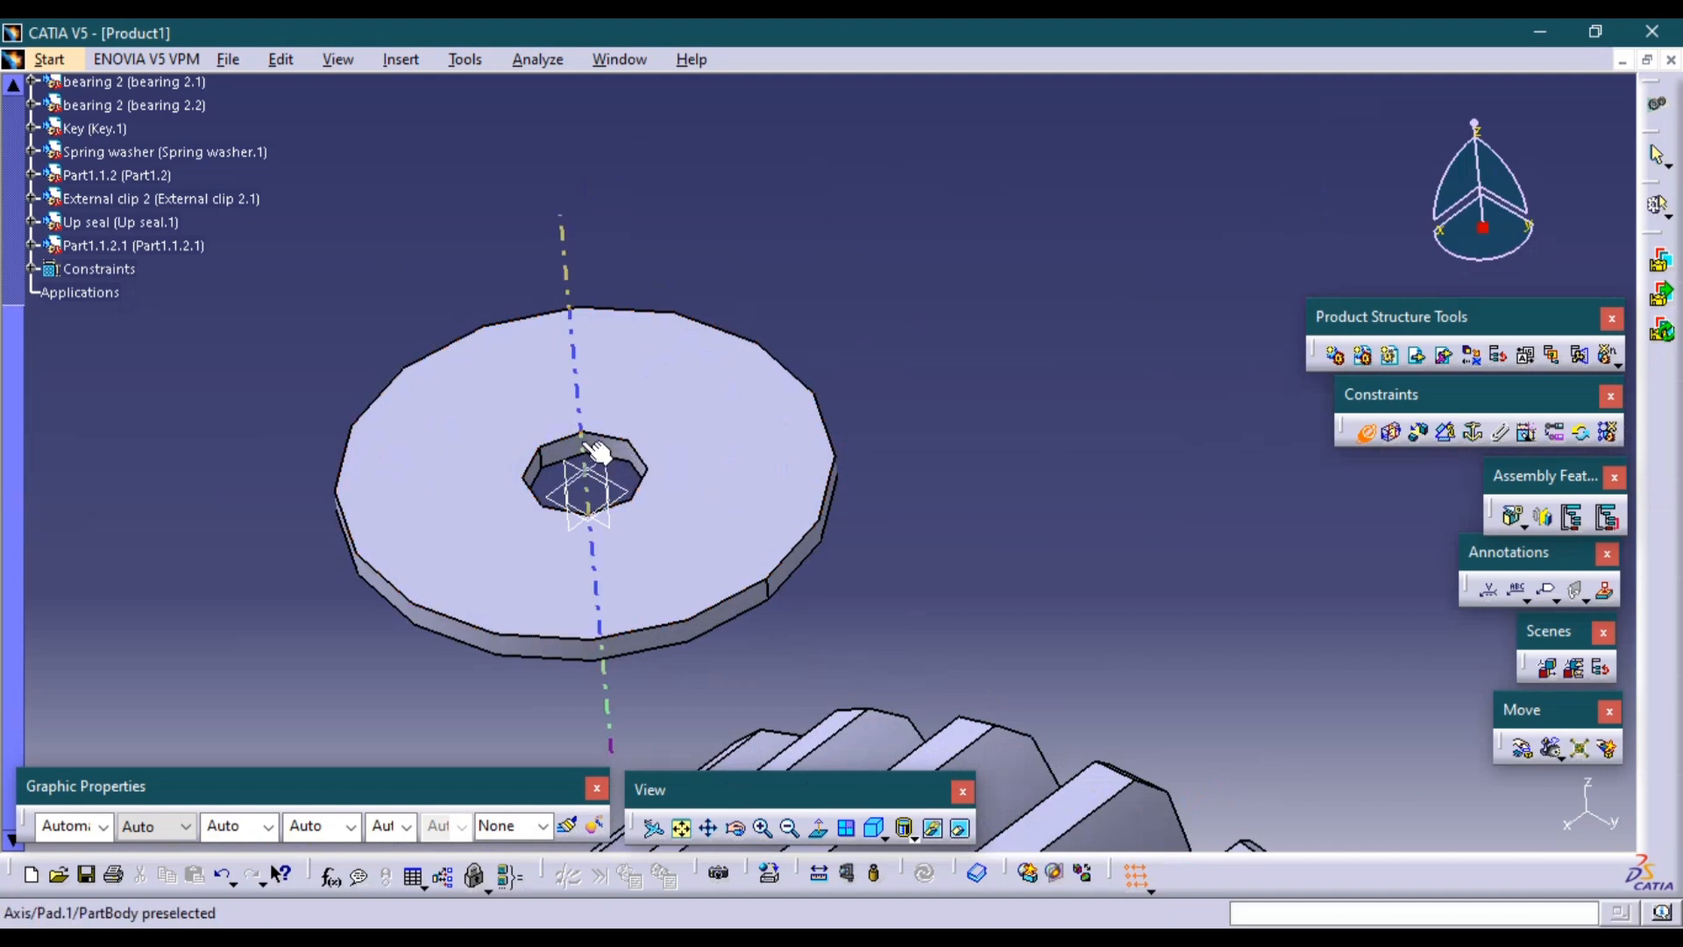
pyautogui.click(579, 439)
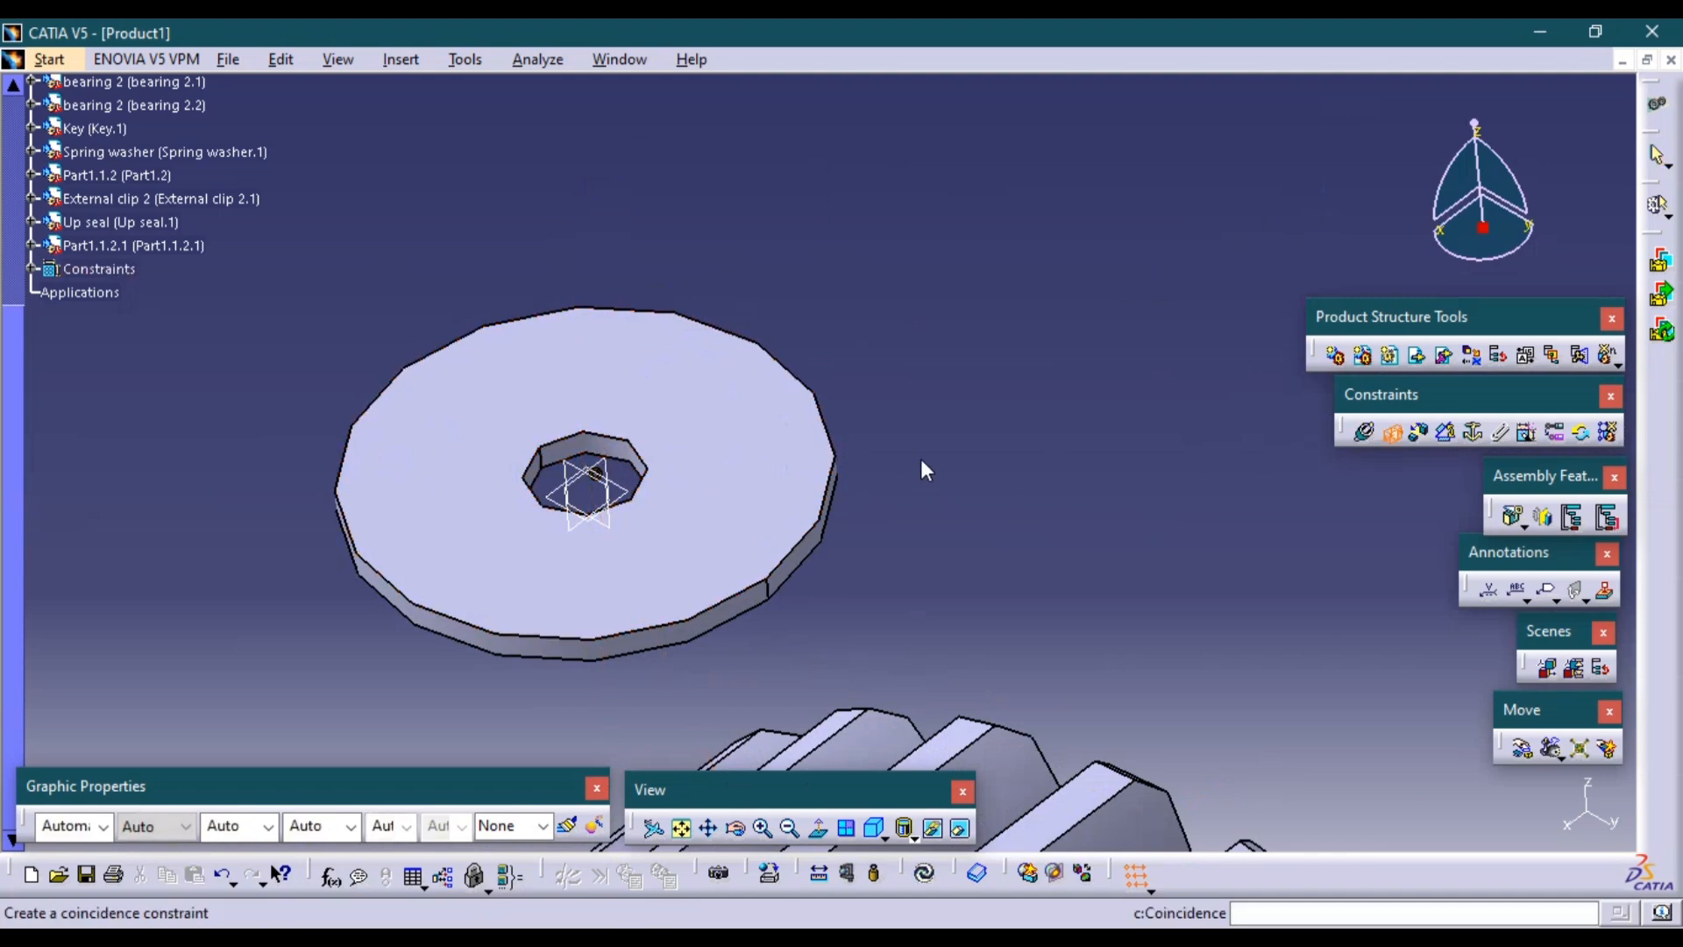
# Add a contact constraint between the large flat washer's face and the end face of the Spur Gear's hub, and update the assembly.
pyautogui.click(746, 464)
pyautogui.moveTo(774, 526); pyautogui.dragTo(835, 585, button='middle')
pyautogui.moveTo(835, 585); pyautogui.dragTo(820, 455, button='middle')
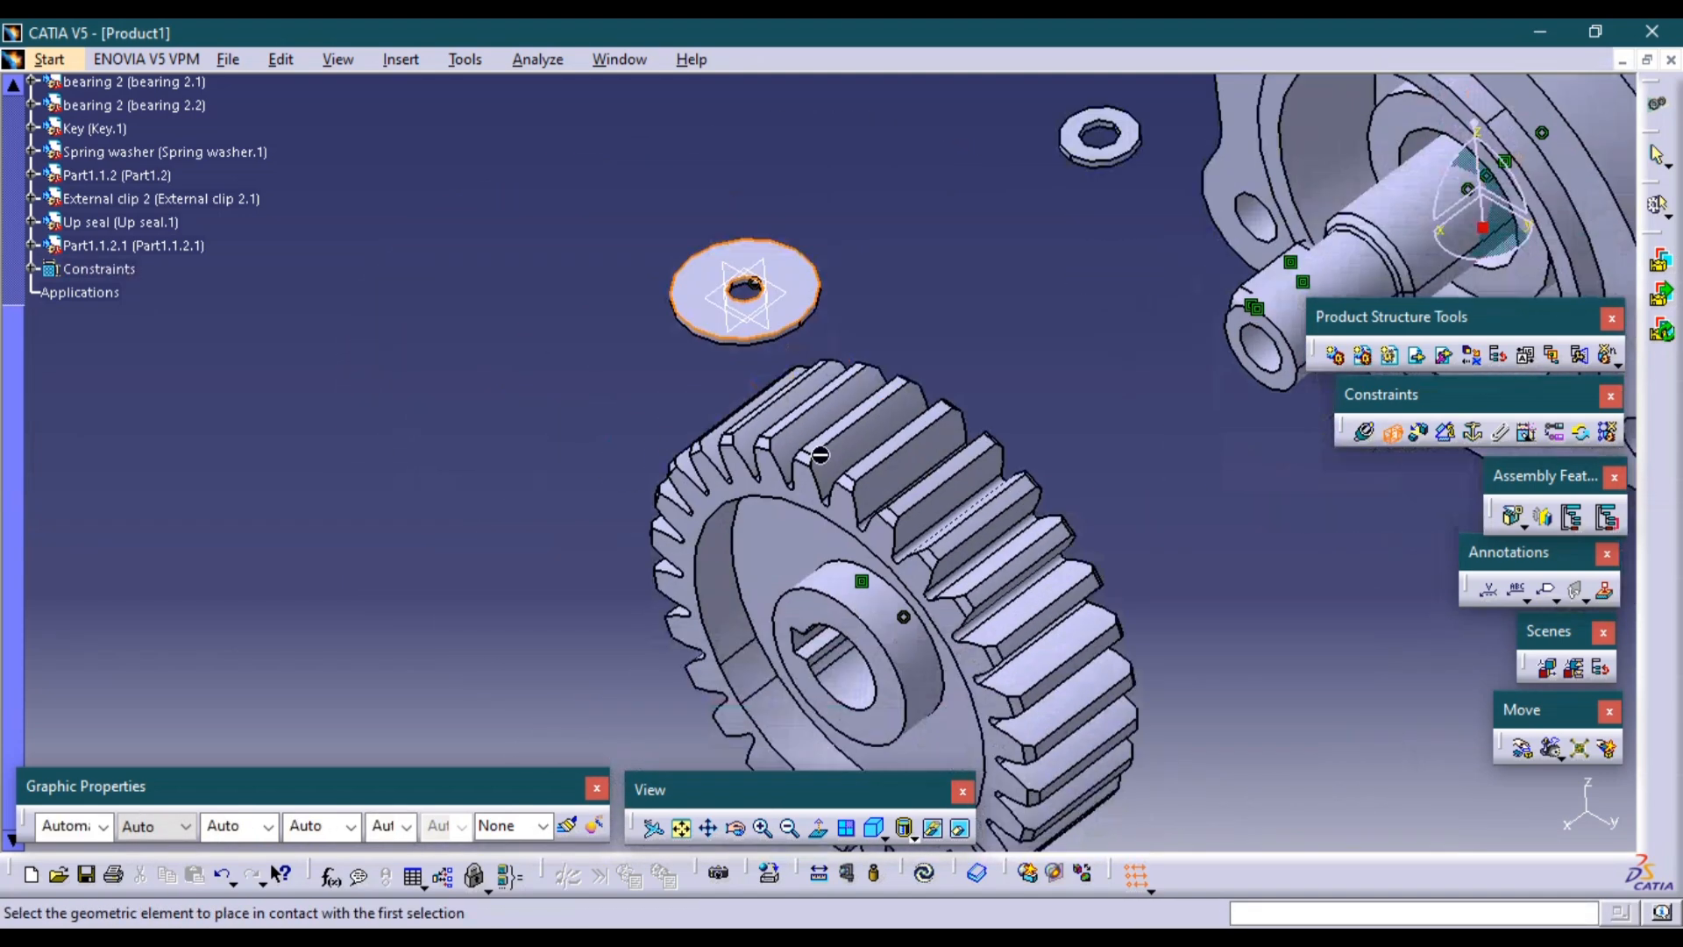
pyautogui.click(858, 628)
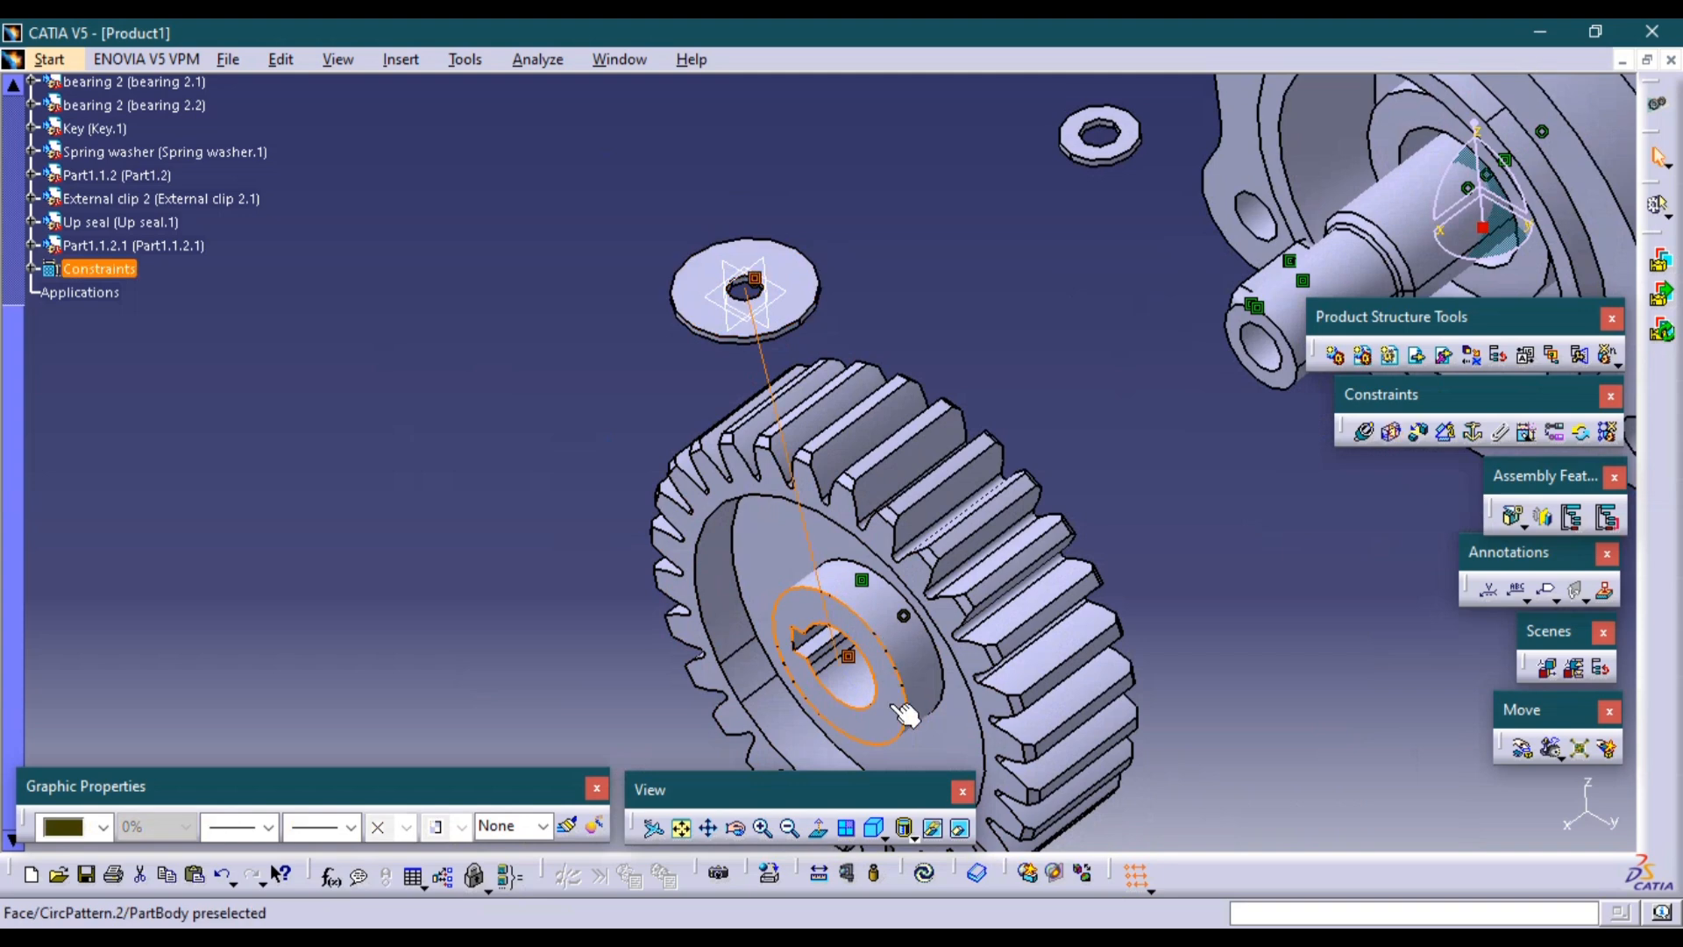
pyautogui.click(926, 871)
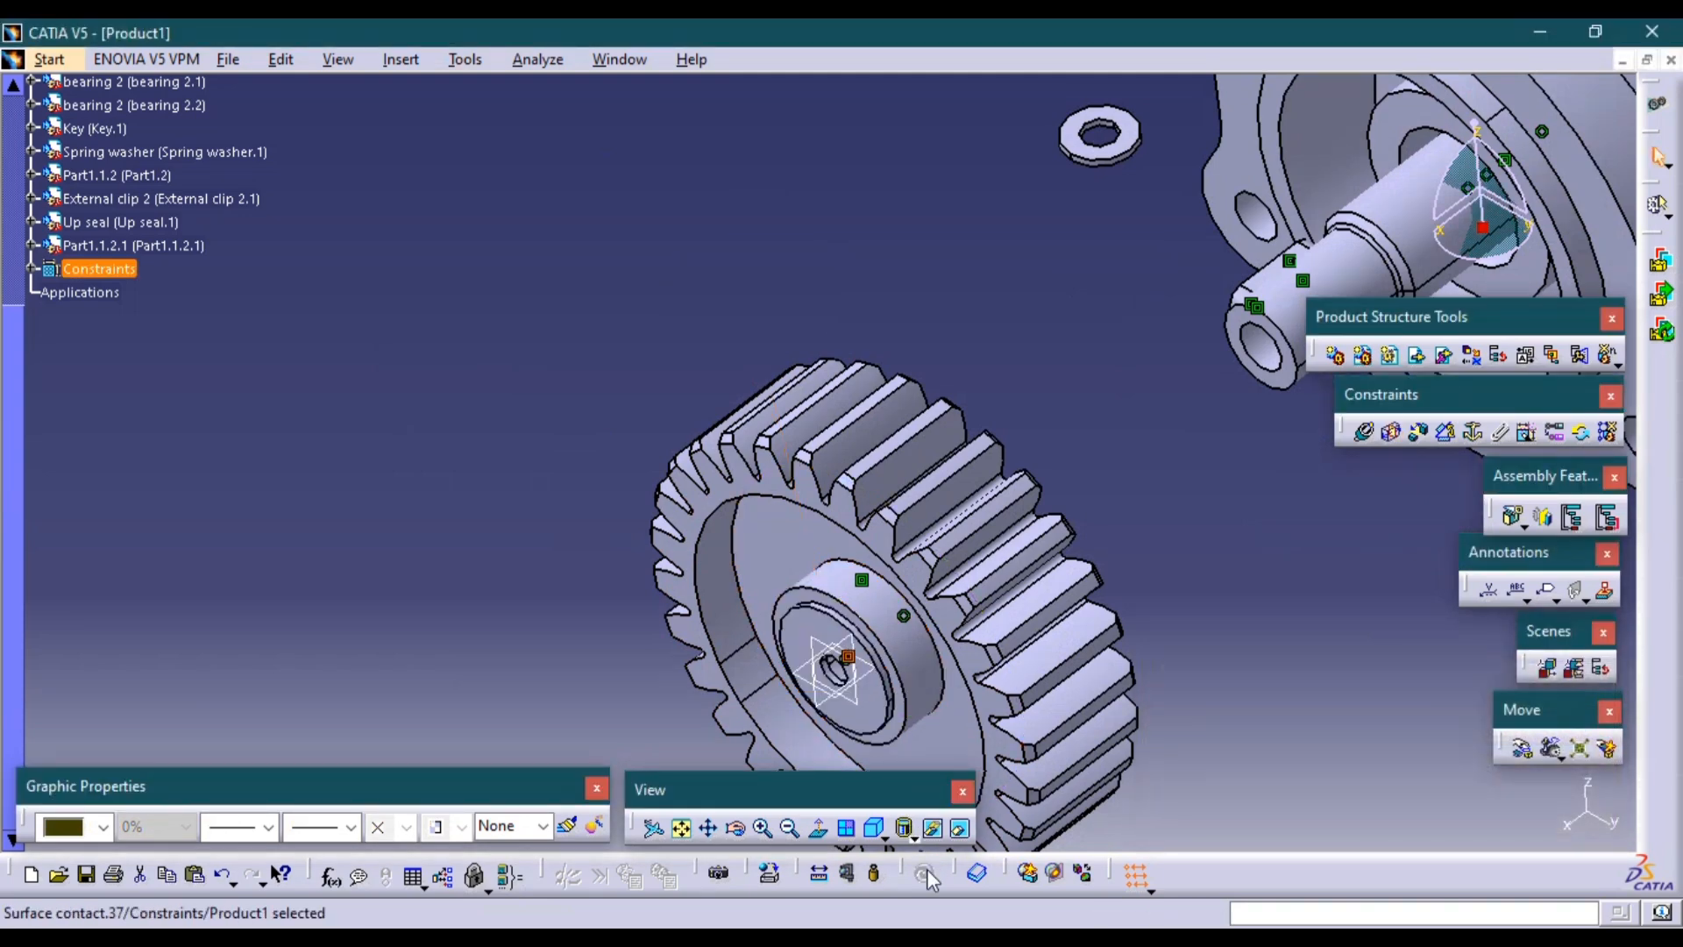
# Add a coincidence constraint between the central axis at the flat washer's hole and the Spring washer's axis.
pyautogui.click(1376, 430)
pyautogui.scroll(5, 789, 443)
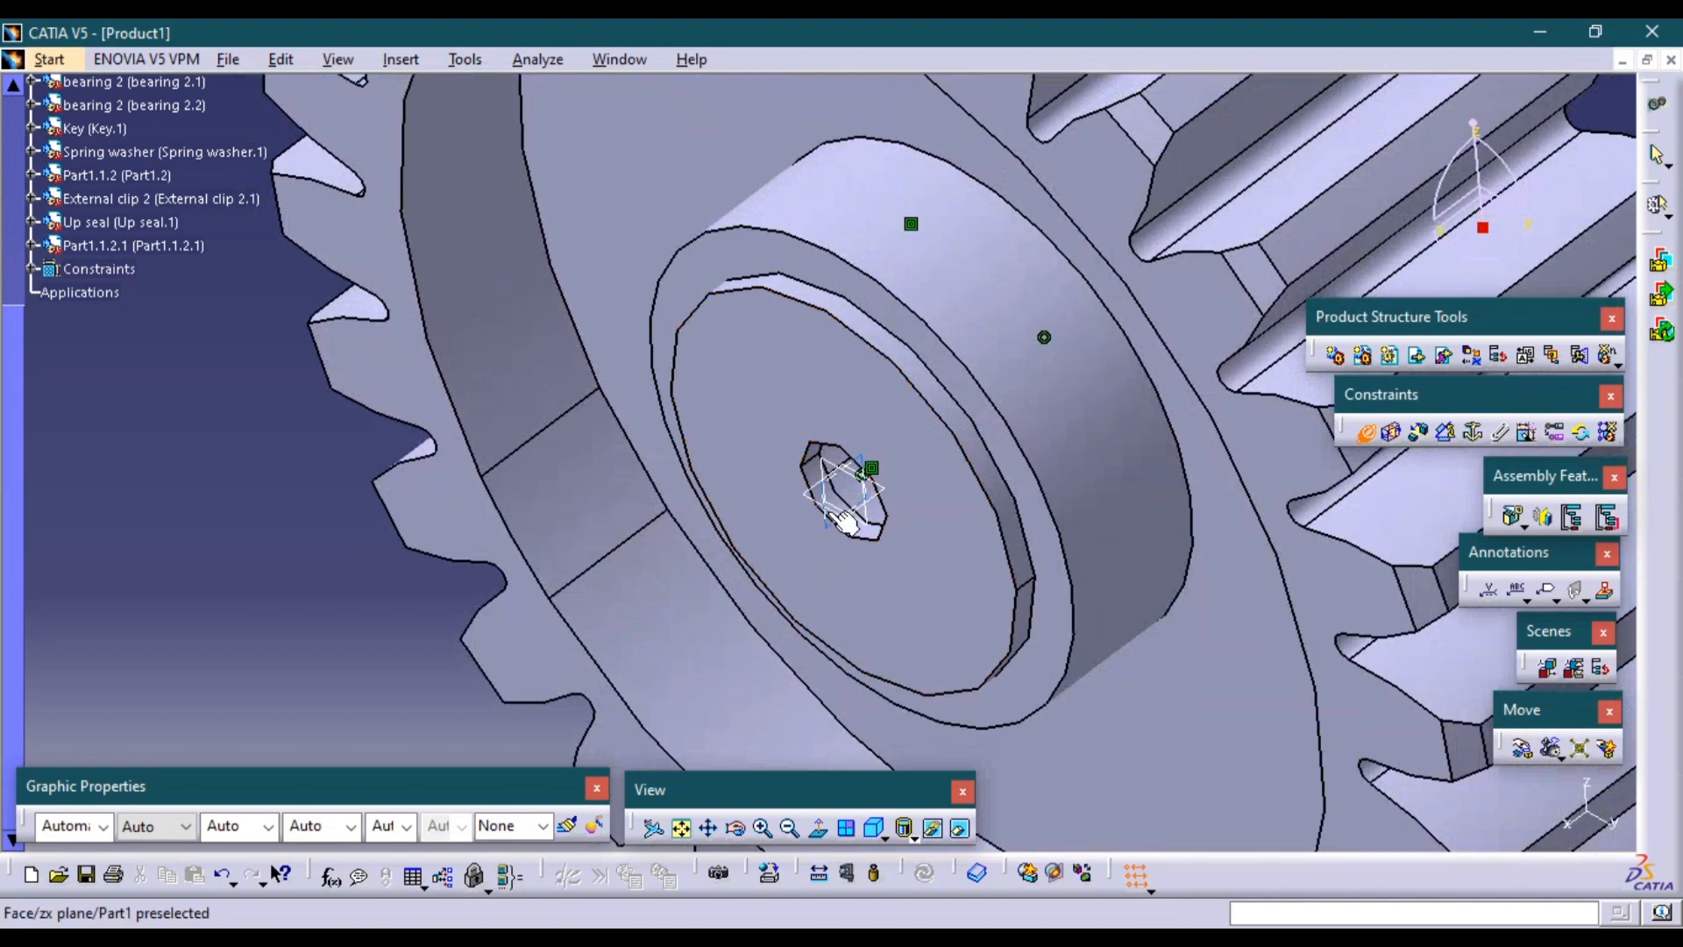
pyautogui.scroll(4, 837, 500)
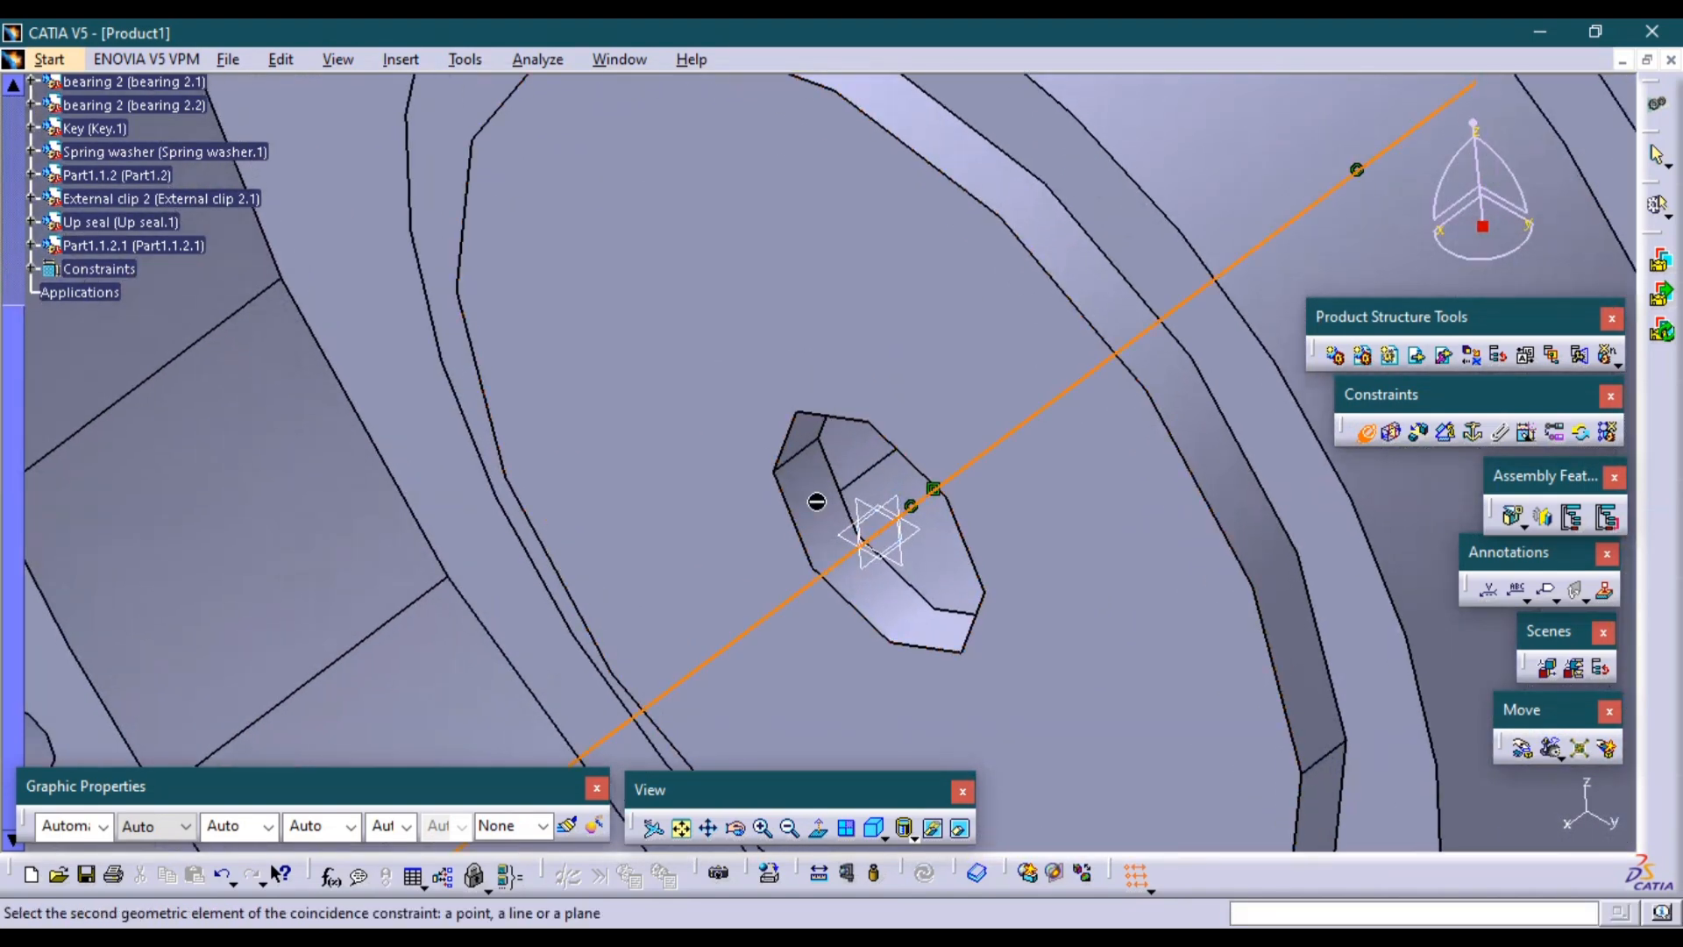
pyautogui.moveTo(817, 501); pyautogui.dragTo(815, 754, button='middle')
pyautogui.scroll(-1, 1043, 349)
pyautogui.moveTo(1044, 349); pyautogui.dragTo(1001, 728, button='middle')
pyautogui.moveTo(1065, 86); pyautogui.dragTo(1007, 561, button='middle')
pyautogui.moveTo(1097, 429); pyautogui.dragTo(697, 493, button='middle')
pyautogui.click(1191, 383)
pyautogui.moveTo(1176, 382); pyautogui.dragTo(1292, 461, button='middle')
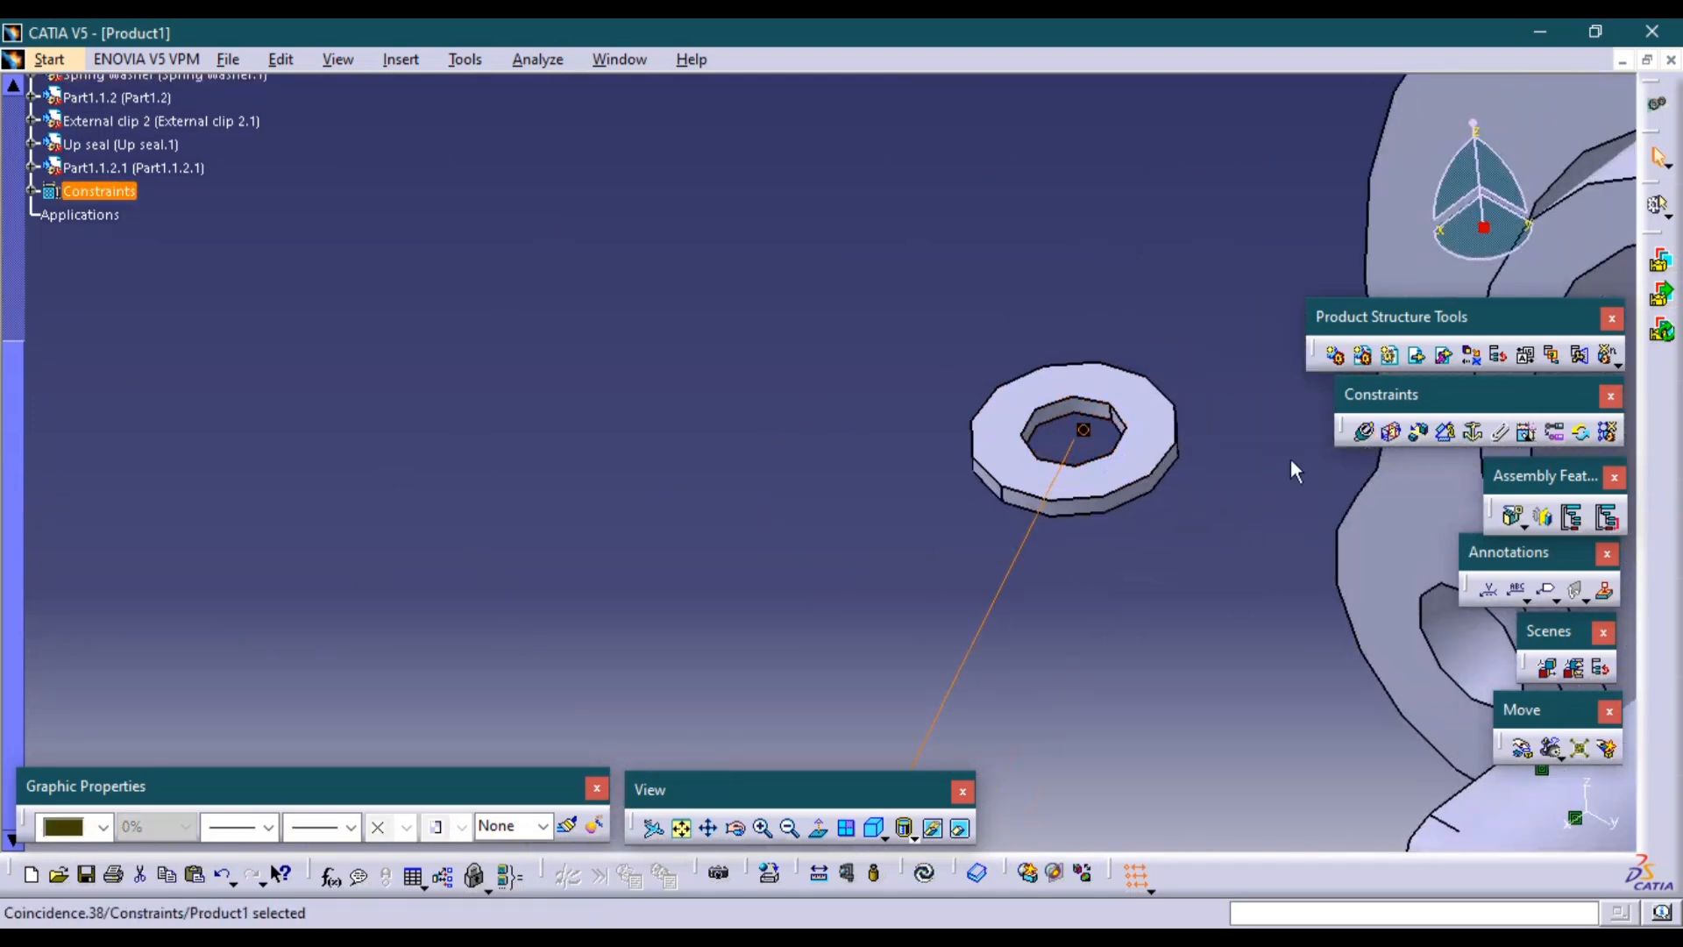
# Add a contact constraint between the Spring washer's face and the outer face of the large flat washer, and update the assembly.
pyautogui.click(1392, 436)
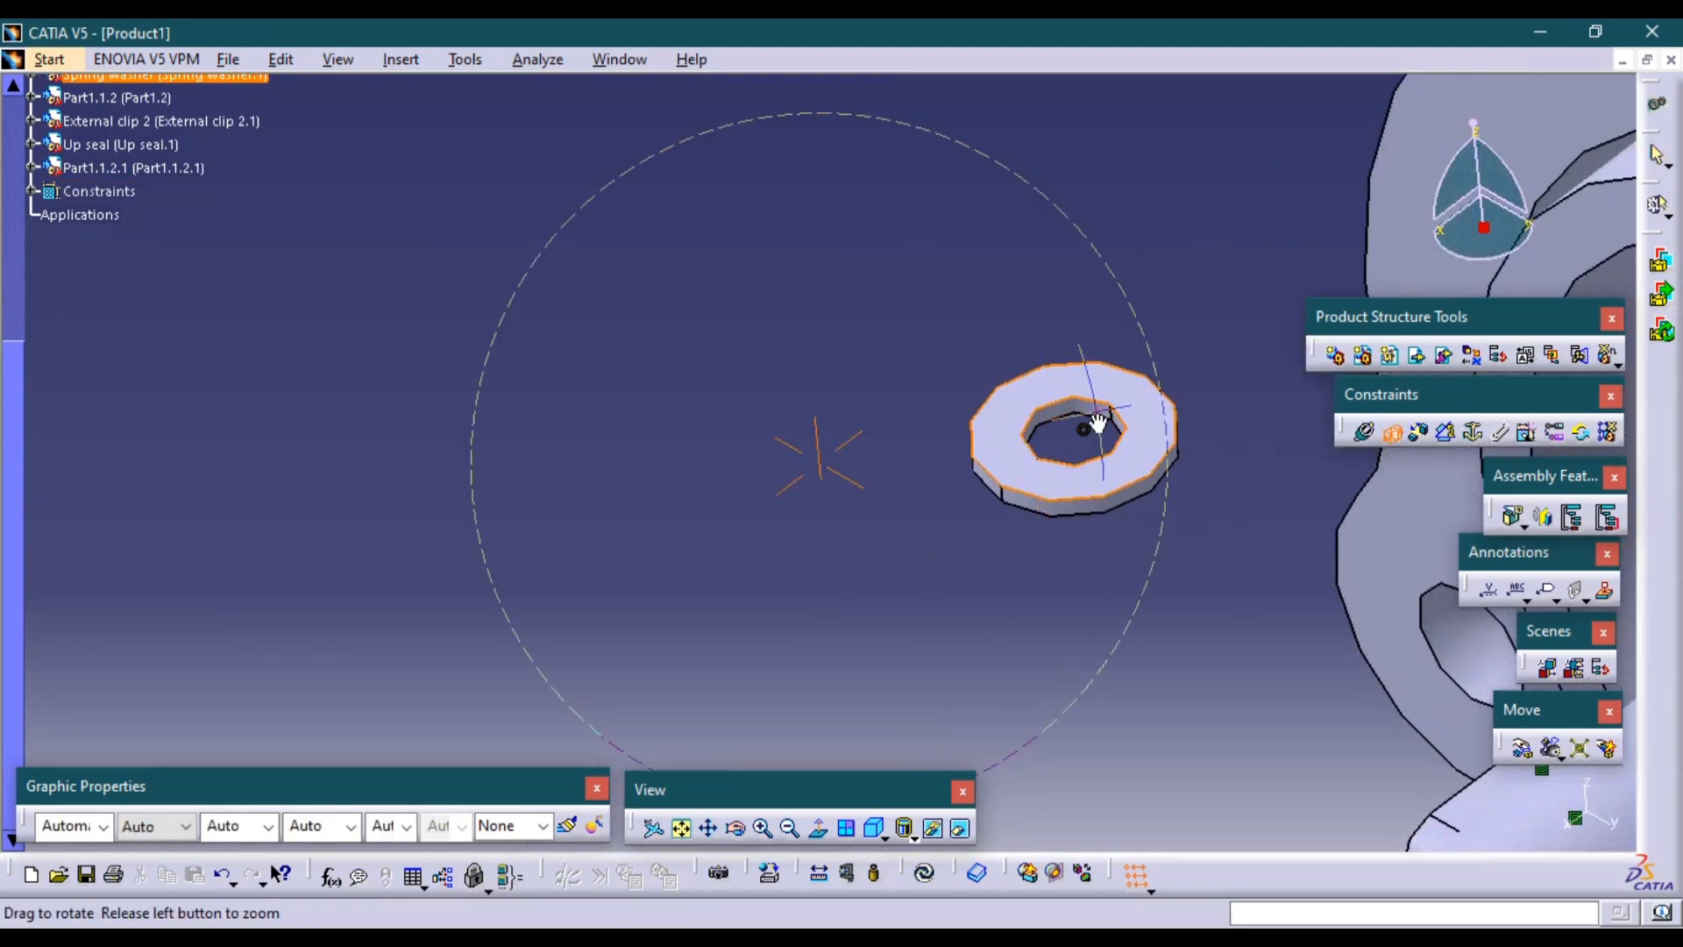
pyautogui.moveTo(1097, 422); pyautogui.dragTo(1087, 604, button='middle')
pyautogui.moveTo(867, 719); pyautogui.dragTo(969, 415, button='middle')
pyautogui.moveTo(858, 589); pyautogui.dragTo(886, 275, button='middle')
pyautogui.click(799, 390)
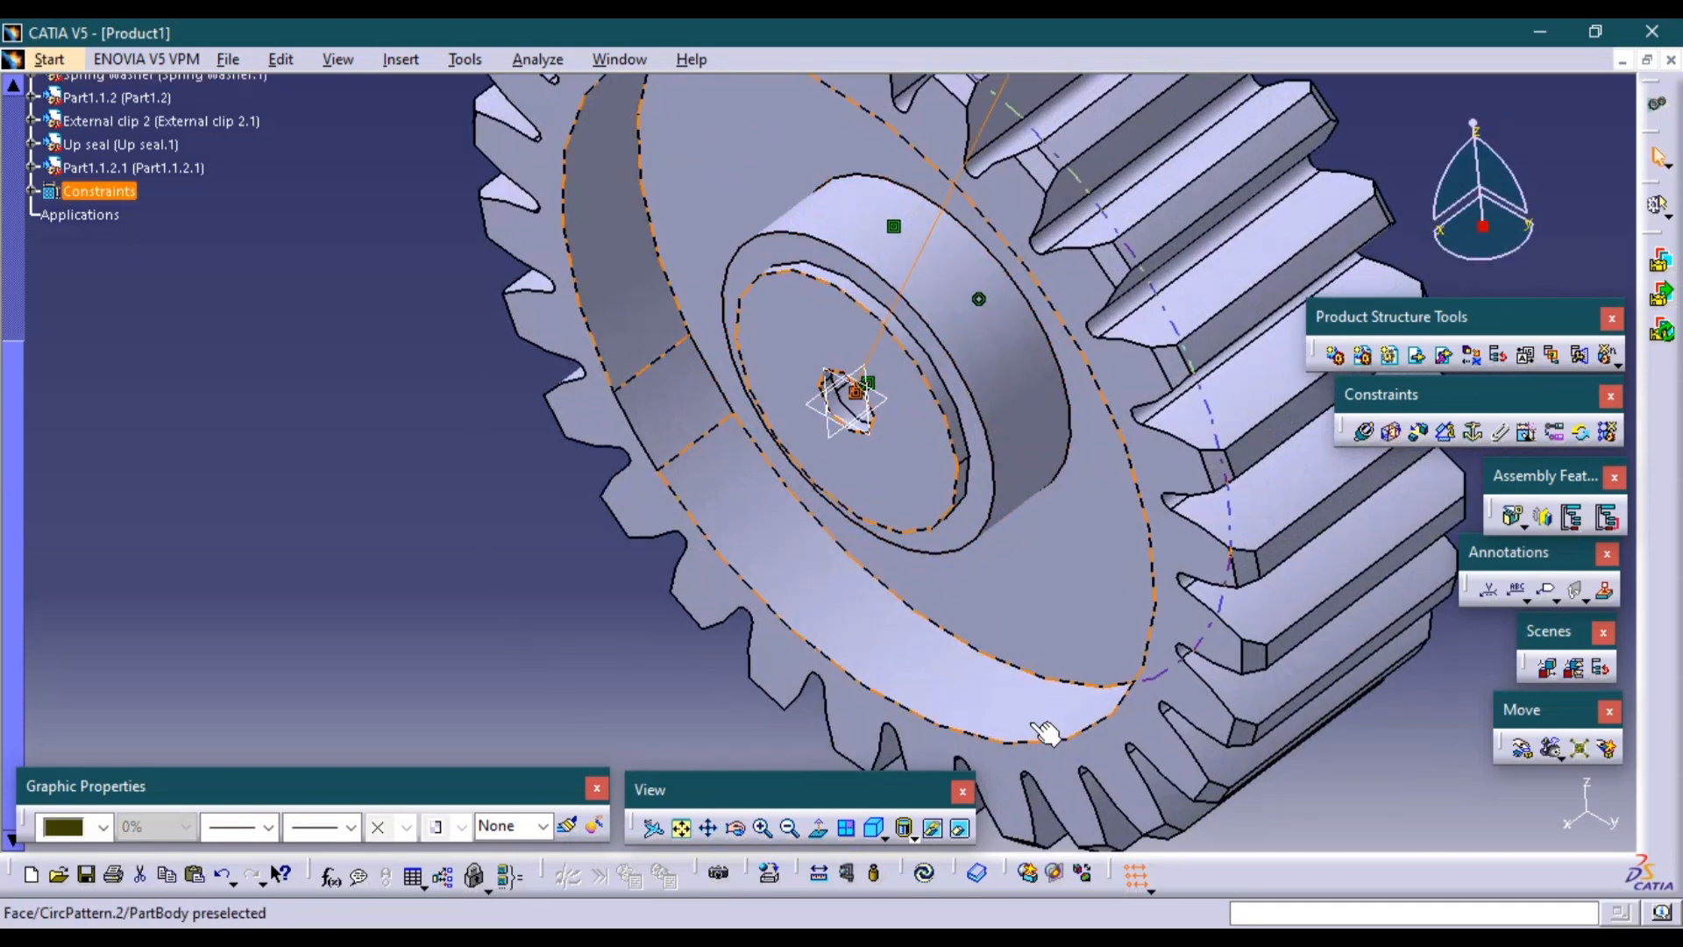
pyautogui.click(925, 872)
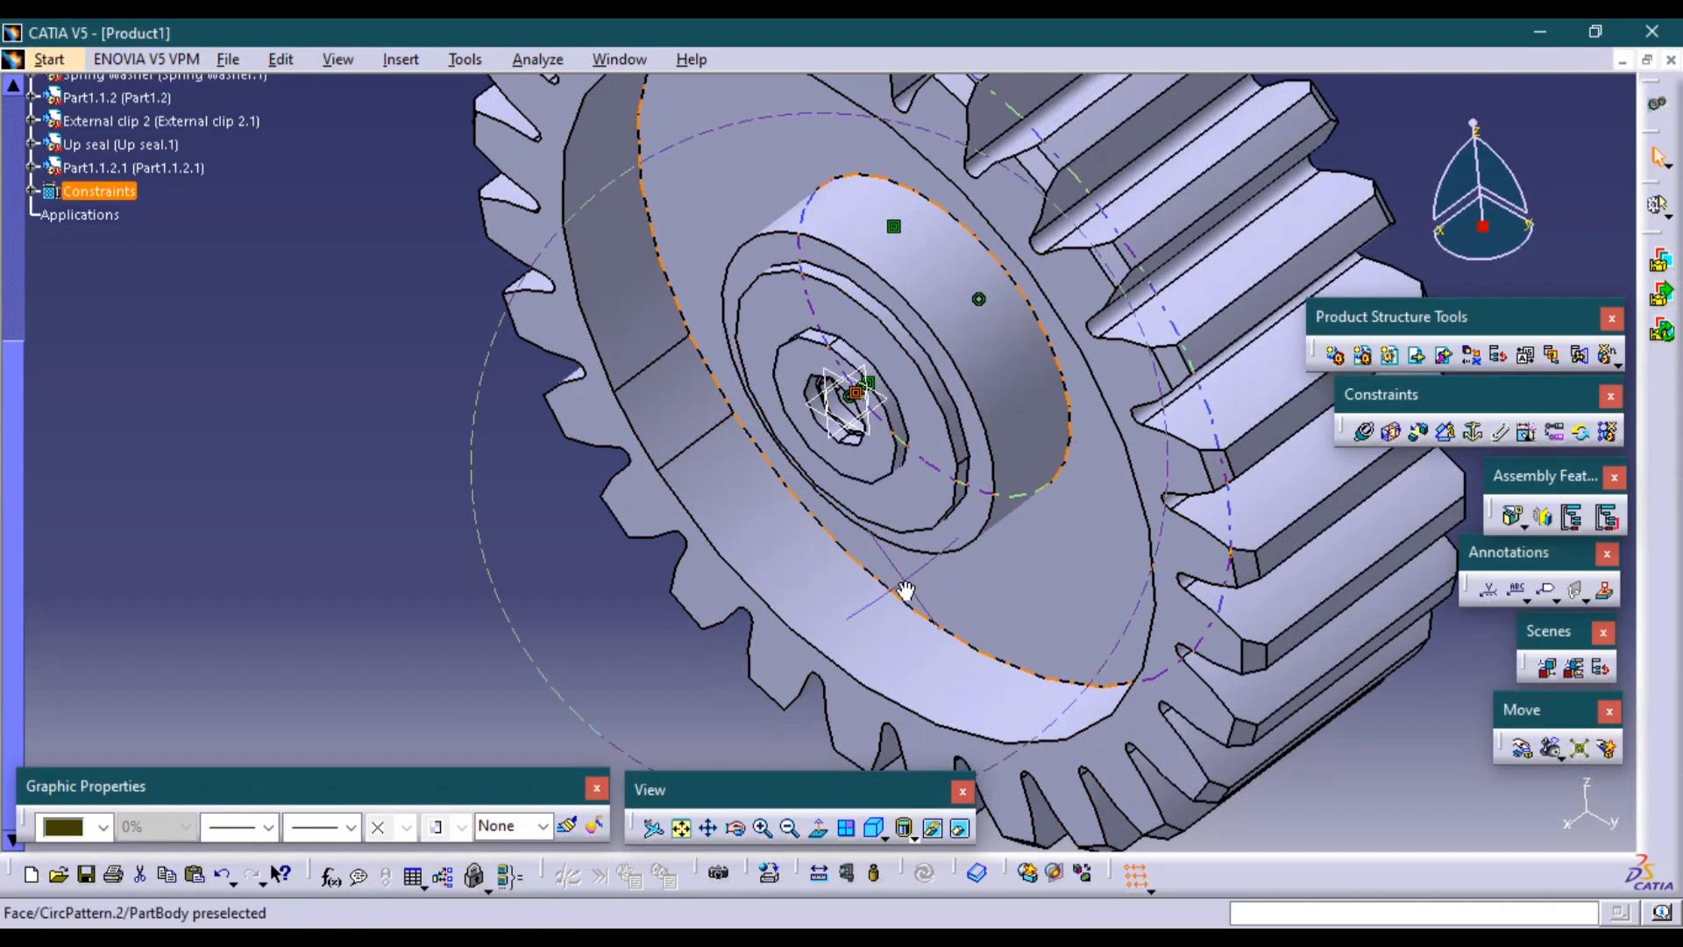
# Add a coincidence constraint between the axis of the loose socket-head screw and the washers' central axis.
pyautogui.moveTo(905, 590); pyautogui.dragTo(952, 561, button='middle')
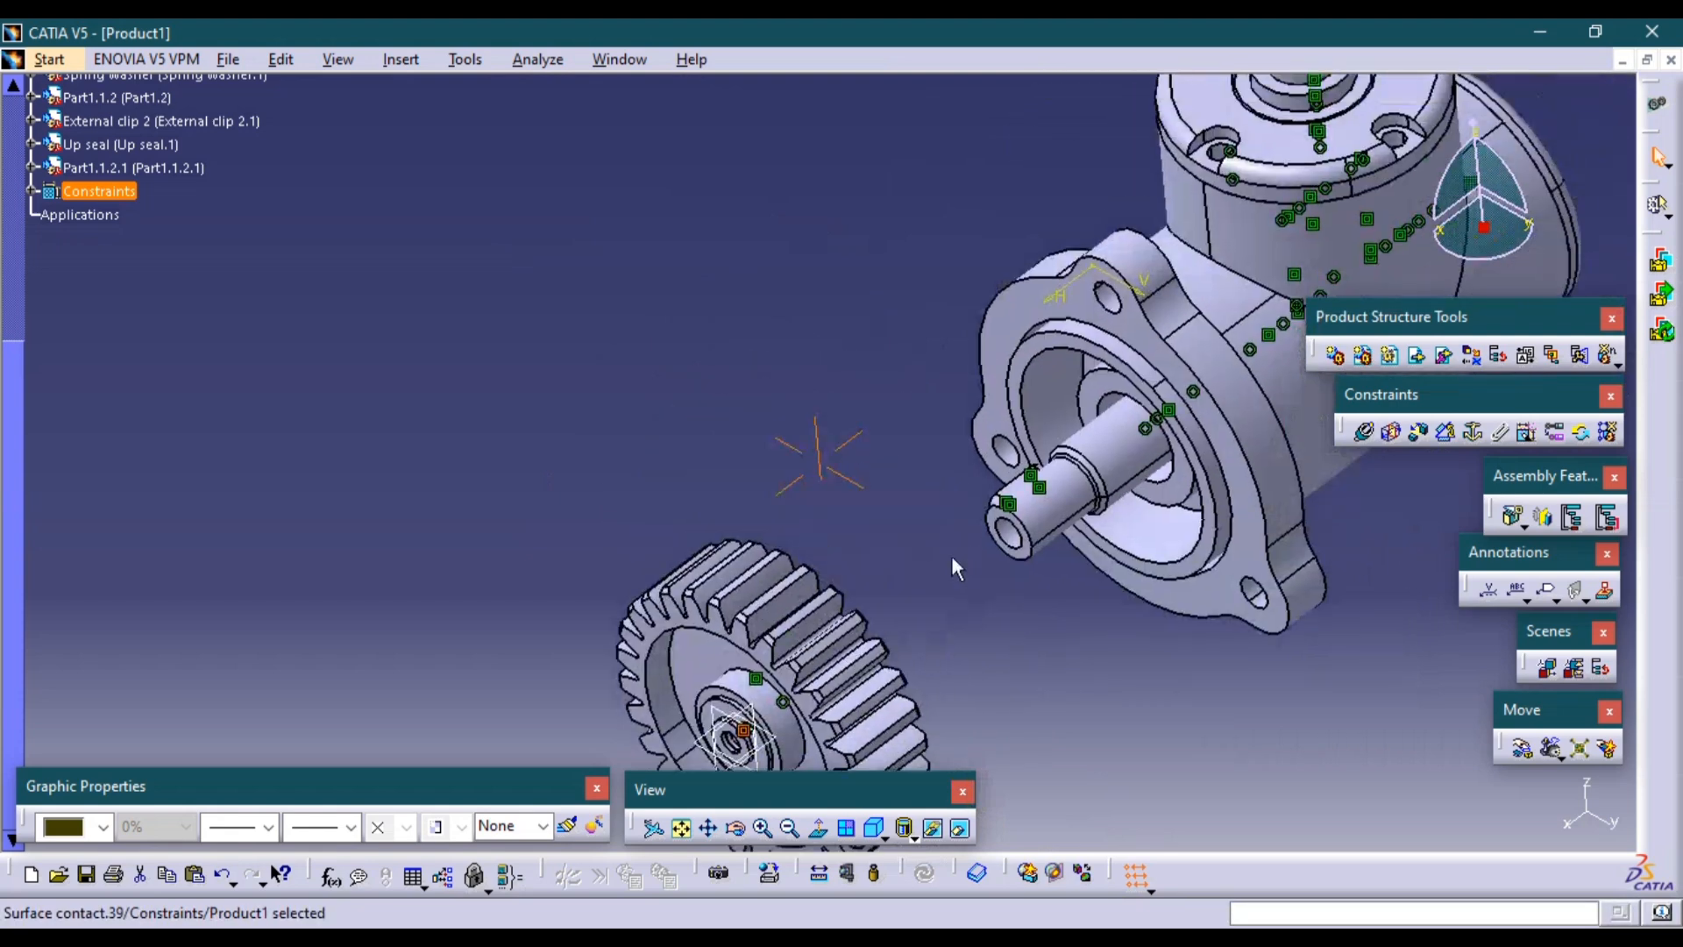
pyautogui.moveTo(927, 281); pyautogui.dragTo(922, 565, button='middle')
pyautogui.scroll(-1, 917, 539)
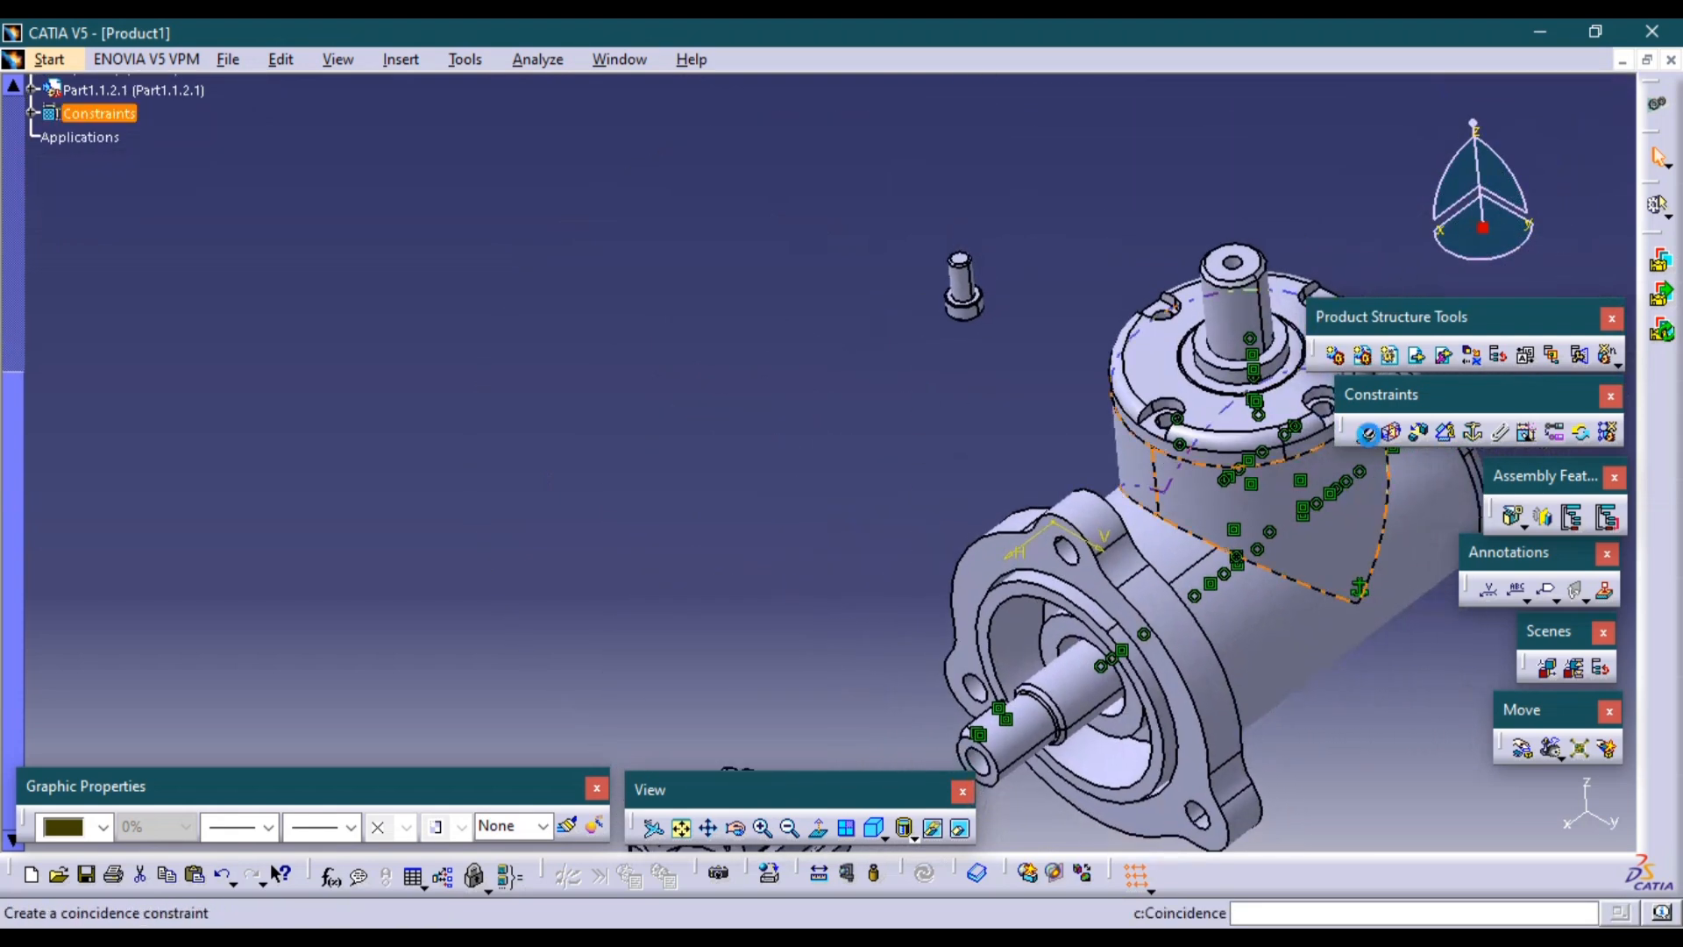
pyautogui.click(1367, 432)
pyautogui.moveTo(959, 396); pyautogui.dragTo(790, 374, button='middle')
pyautogui.moveTo(827, 524); pyautogui.dragTo(848, 380, button='middle')
pyautogui.moveTo(821, 474); pyautogui.dragTo(864, 537, button='middle')
pyautogui.moveTo(942, 236); pyautogui.dragTo(929, 488, button='middle')
pyautogui.moveTo(1030, 317); pyautogui.dragTo(1298, 453, button='middle')
# Add a contact constraint between the underside of the screw's head and the Spring washer's outer face, and update the assembly.
pyautogui.click(1387, 432)
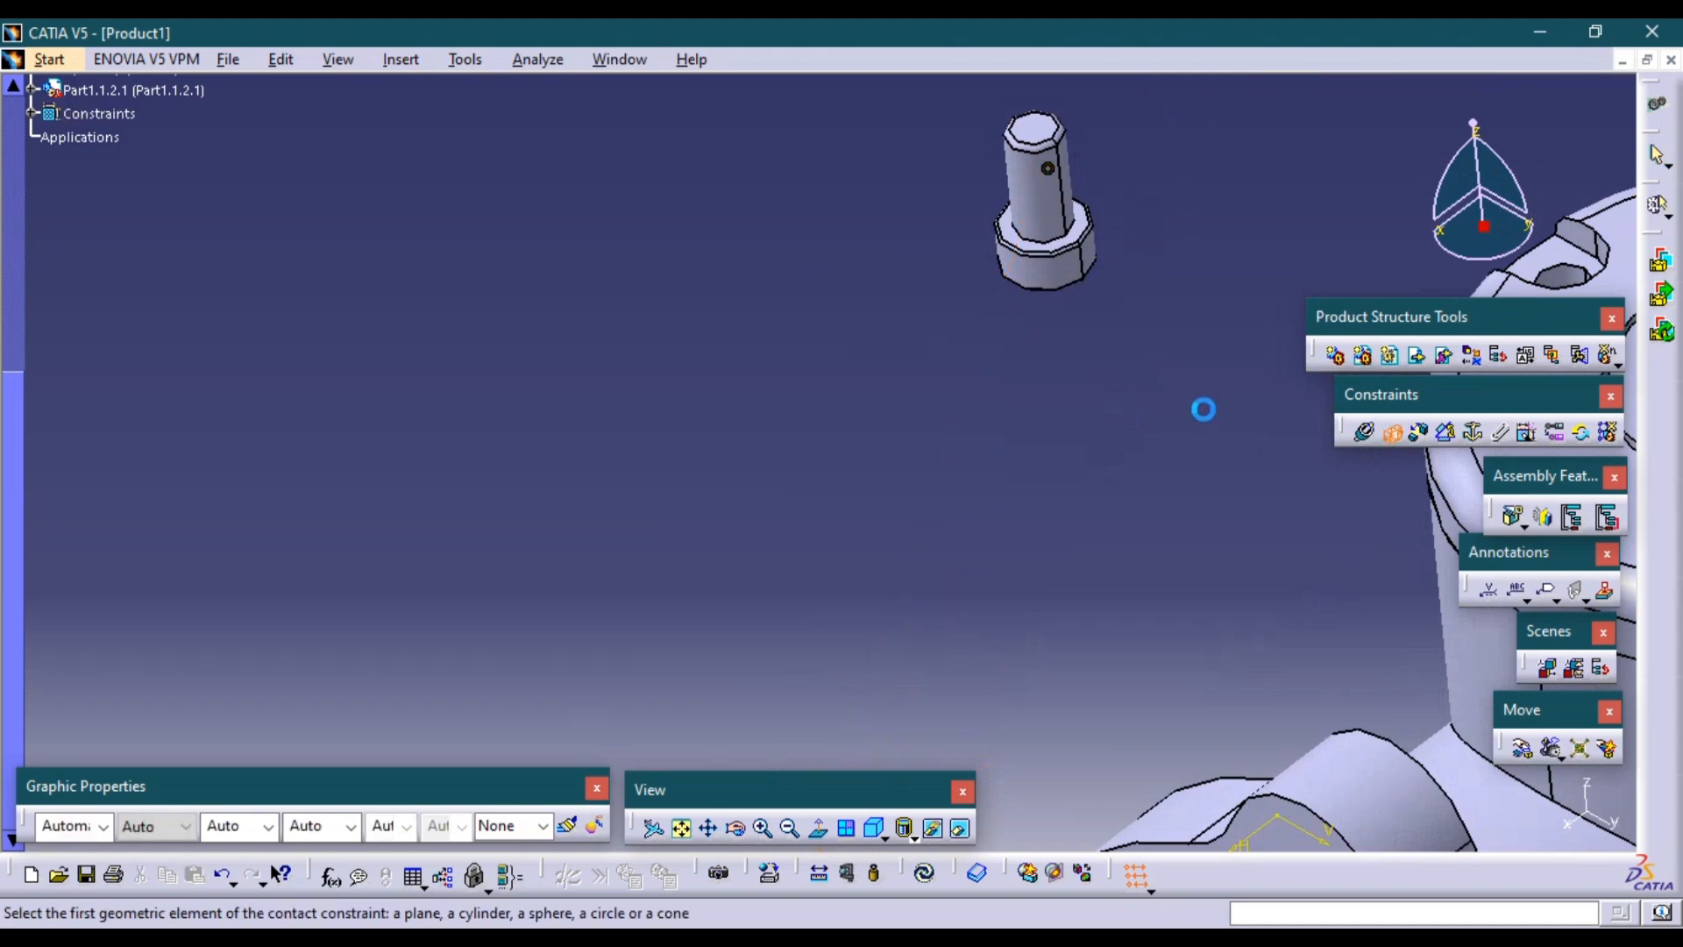
pyautogui.moveTo(1202, 406); pyautogui.dragTo(1063, 413, button='middle')
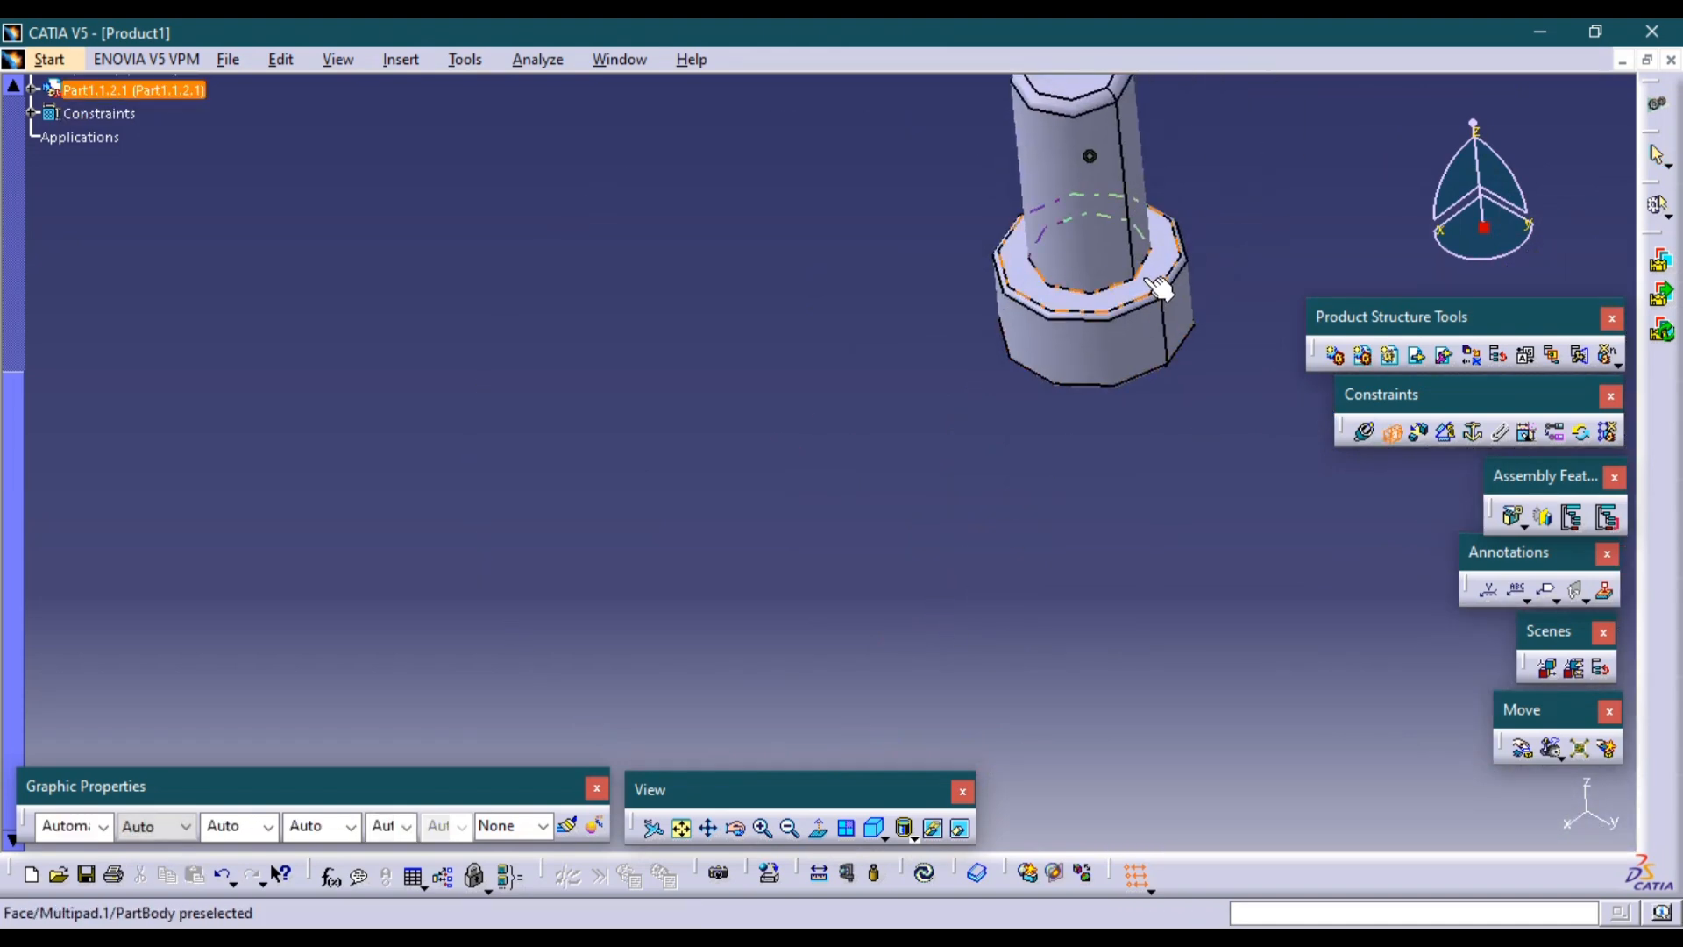
pyautogui.moveTo(1143, 279)
pyautogui.mouseDown(button='middle')
pyautogui.moveTo(1104, 575)
pyautogui.moveTo(1164, 271)
pyautogui.mouseUp(button='middle')
pyautogui.moveTo(863, 679); pyautogui.dragTo(939, 441, button='middle')
pyautogui.keyDown('ctrl'); pyautogui.moveTo(792, 593); pyautogui.dragTo(854, 388, button='middle'); pyautogui.keyUp('ctrl')
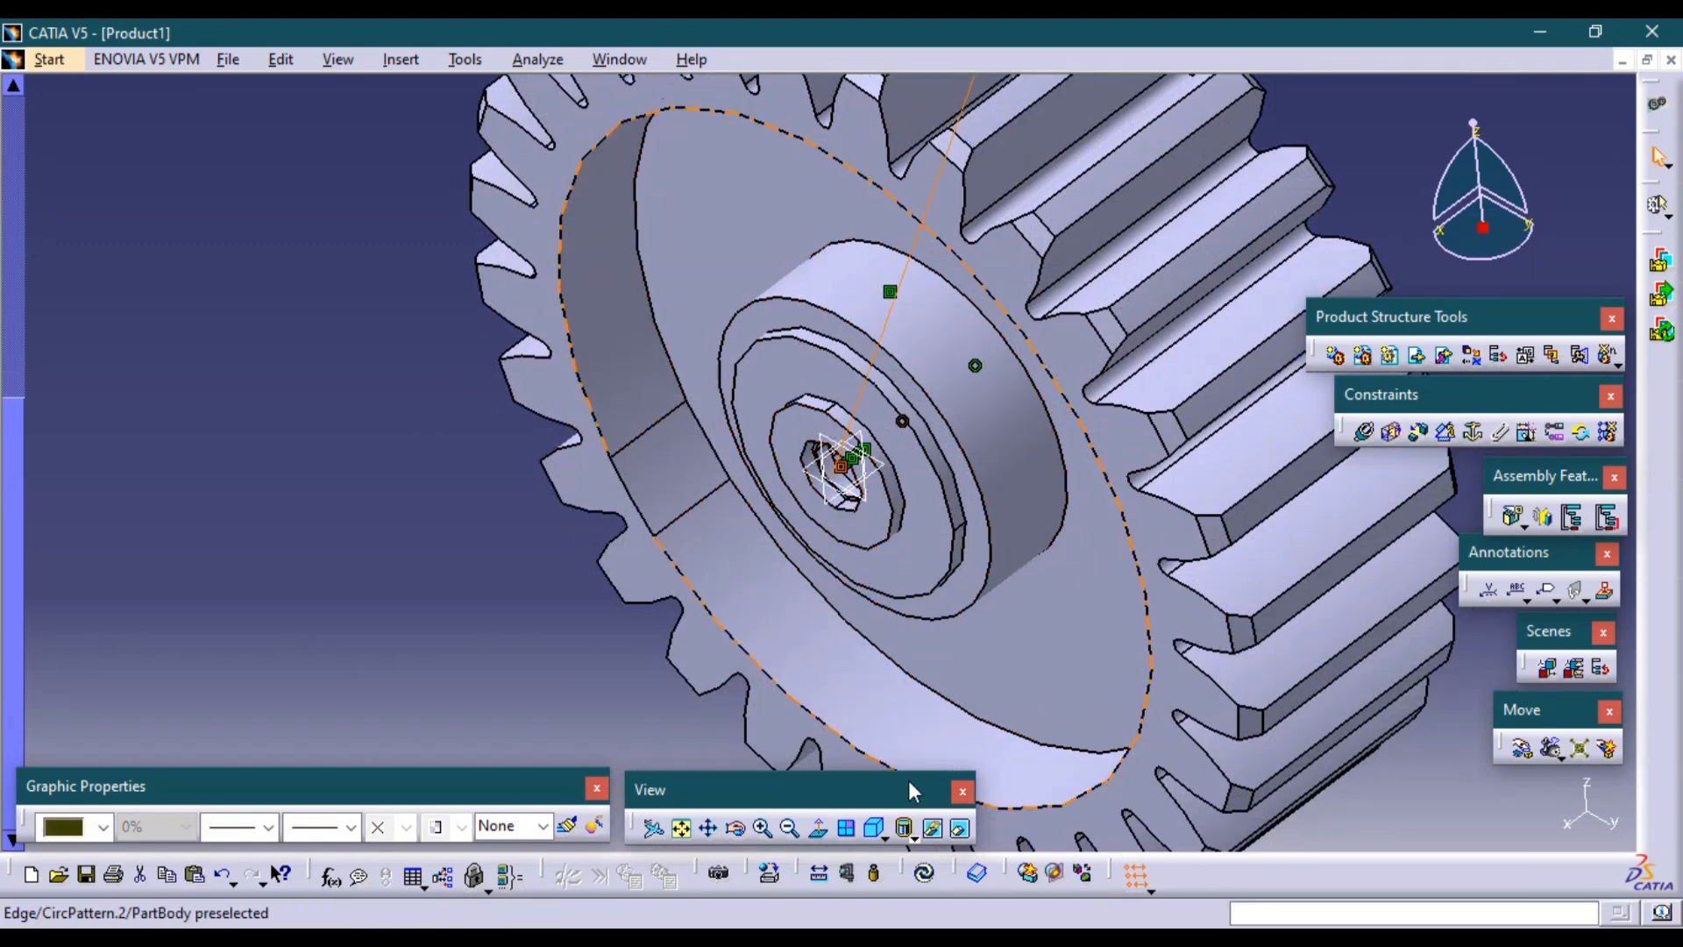
pyautogui.click(928, 876)
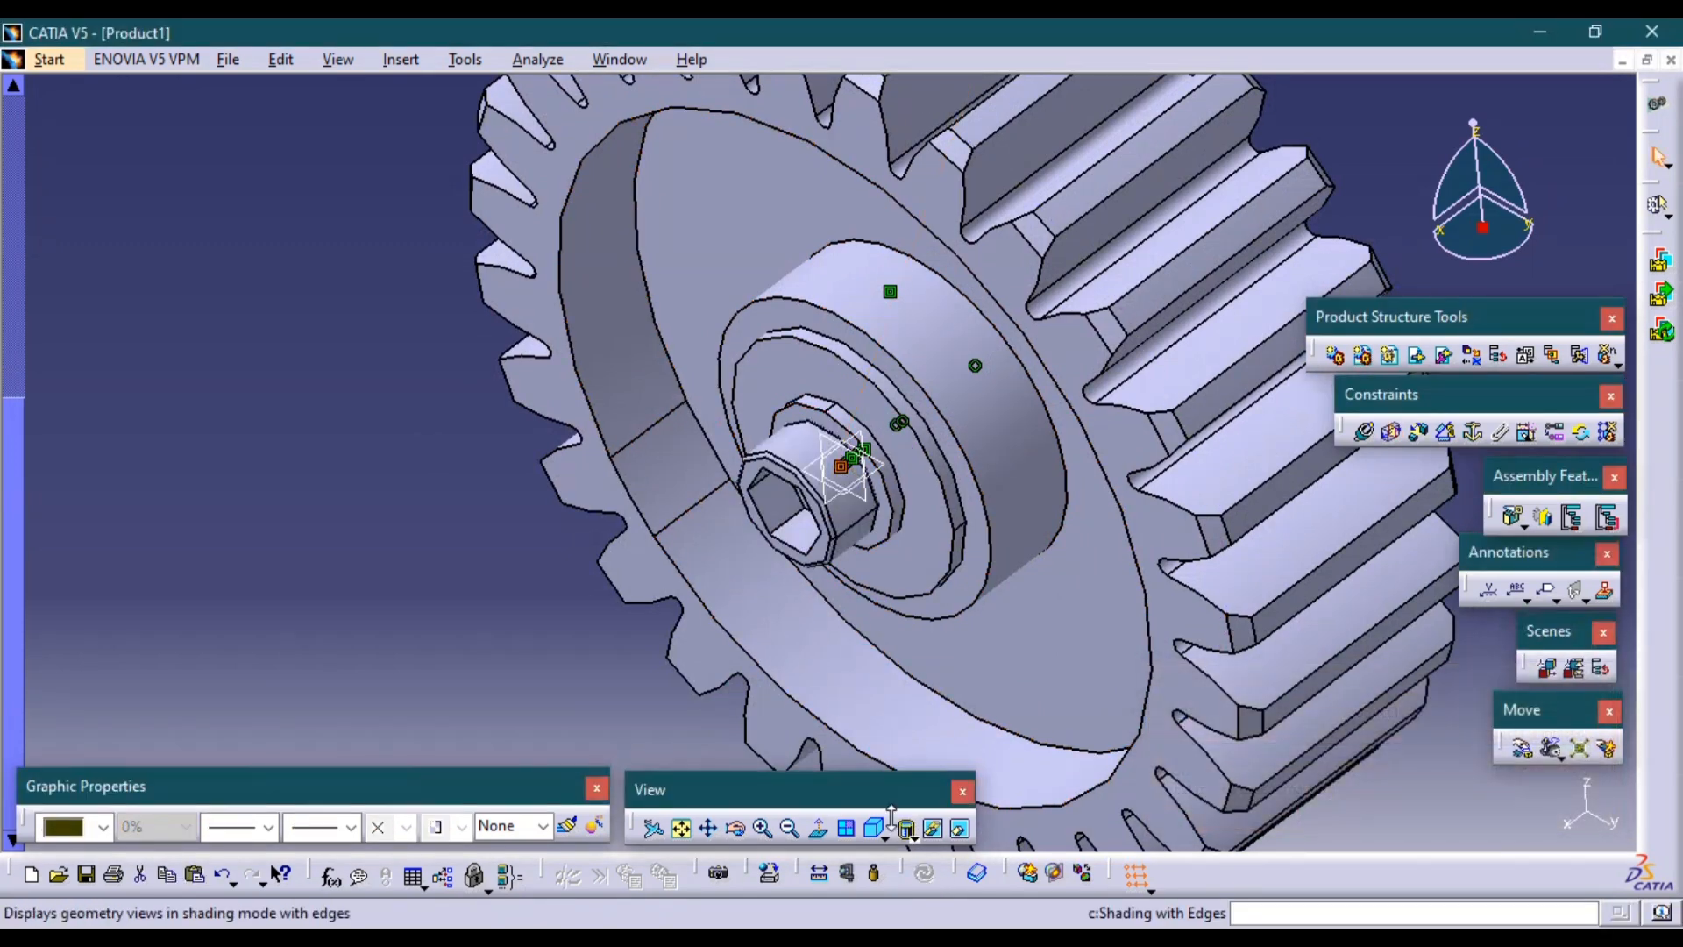
# Add a coincidence constraint with Same orientation between the Shaft's bored end face and the Spur Gear's outer hub face, and update the assembly.
pyautogui.keyDown('ctrl'); pyautogui.moveTo(655, 603); pyautogui.dragTo(565, 587, button='middle'); pyautogui.keyUp('ctrl')
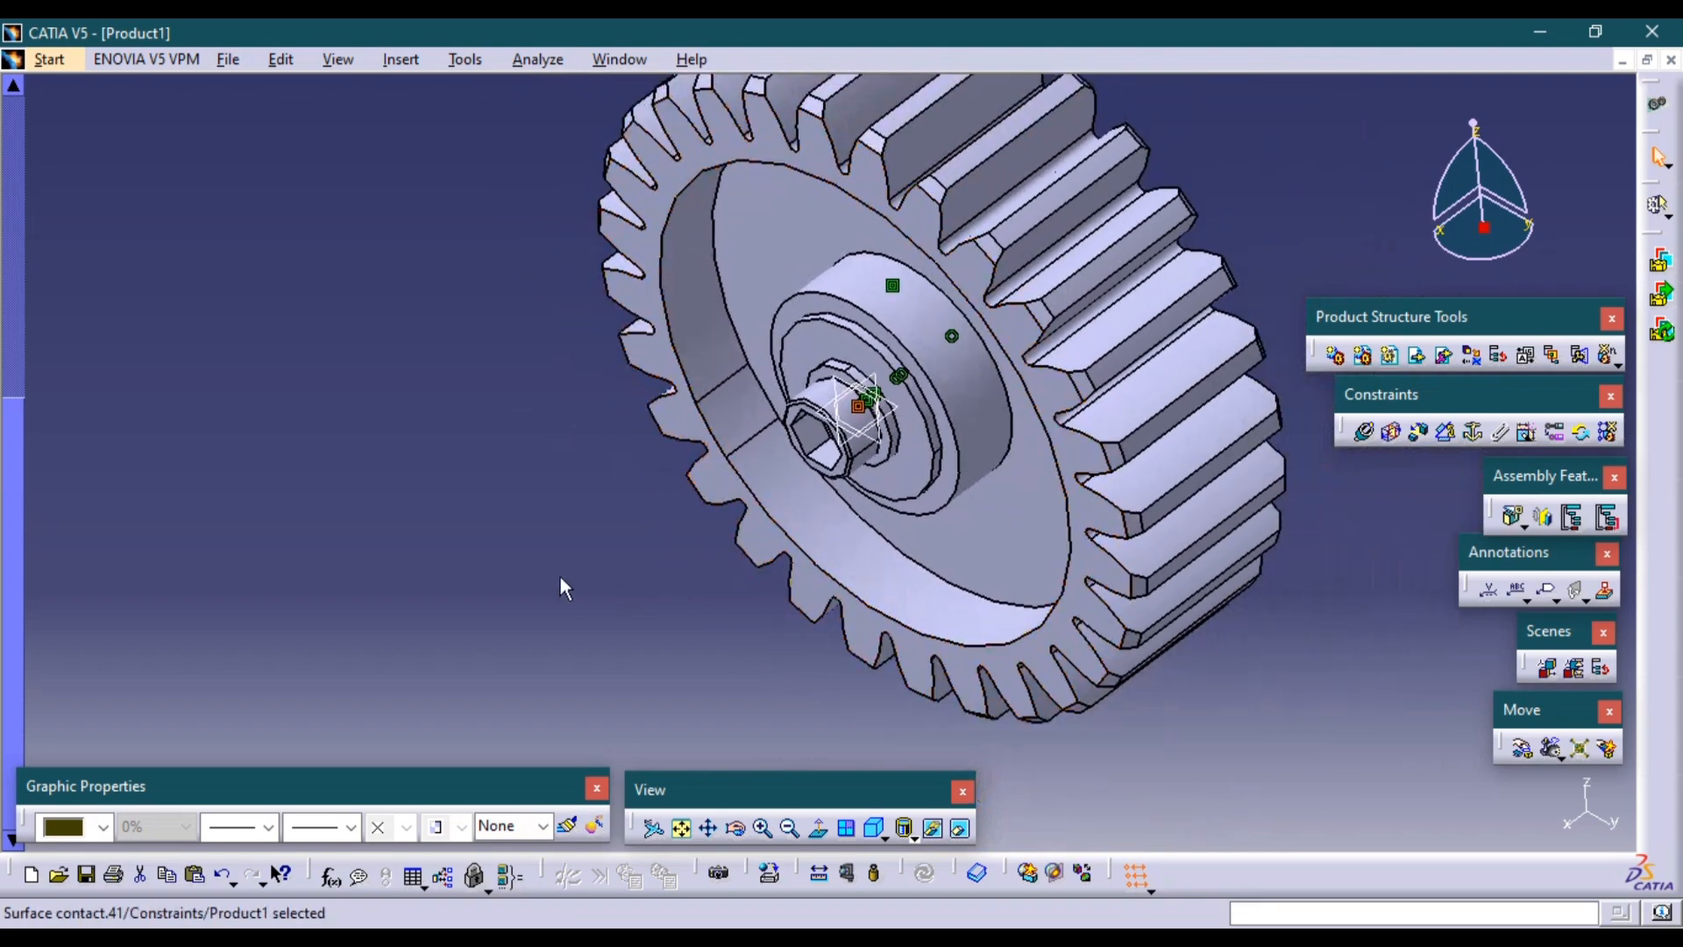
pyautogui.moveTo(724, 509); pyautogui.dragTo(718, 545, button='middle')
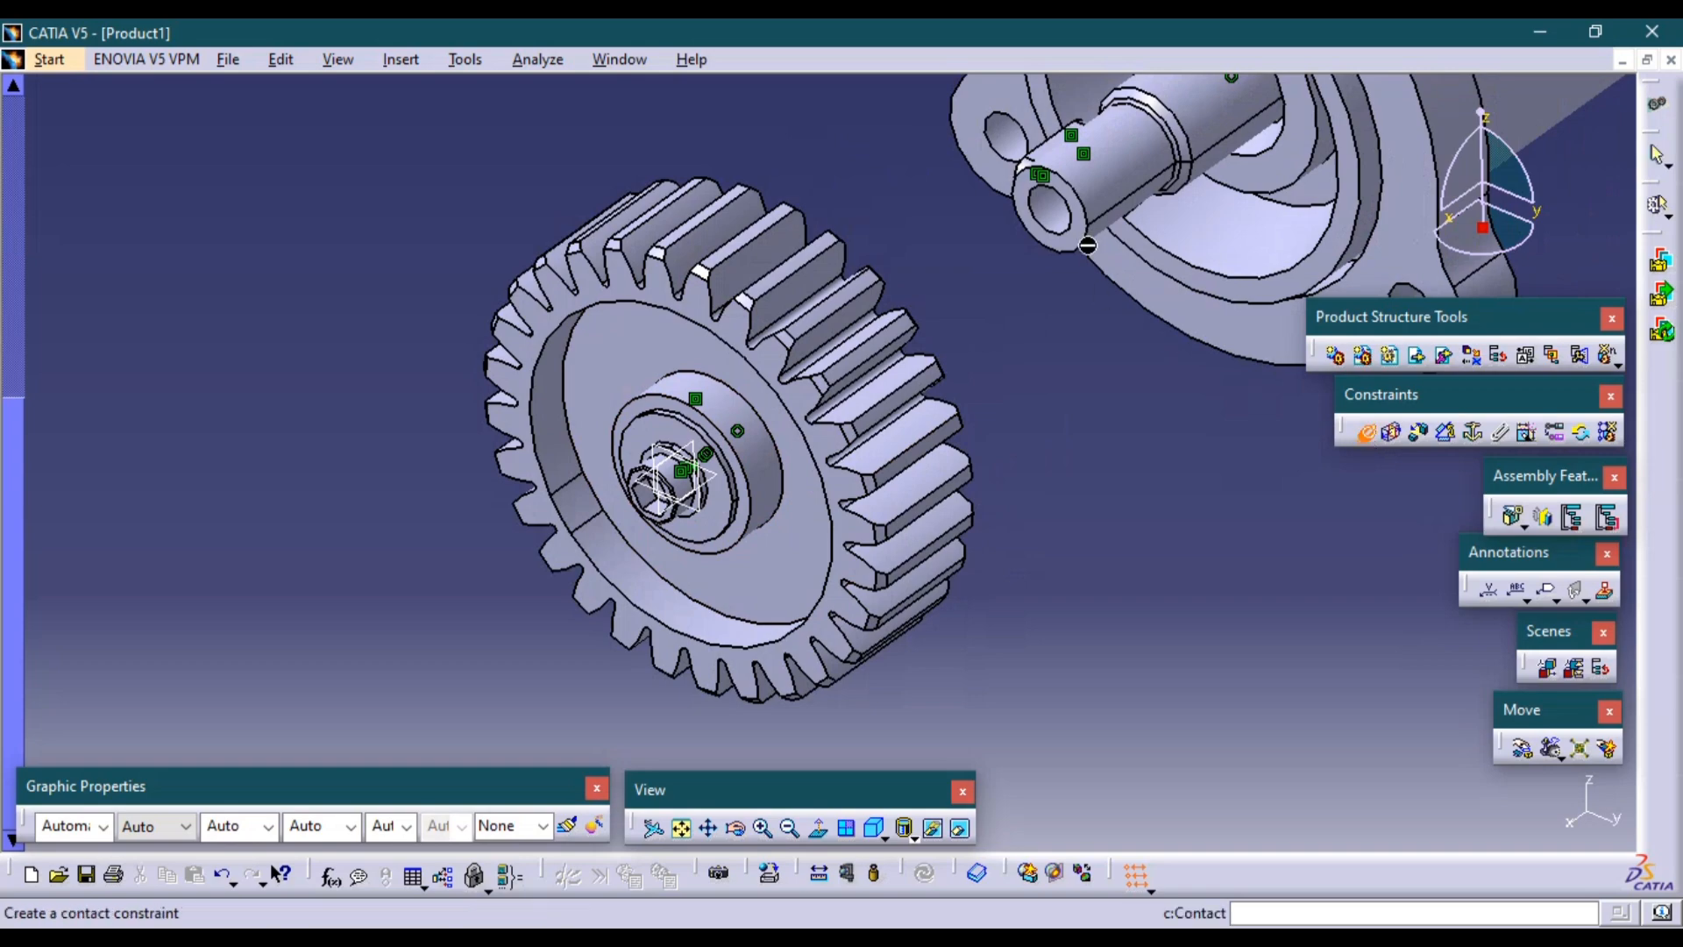
pyautogui.moveTo(1087, 245); pyautogui.dragTo(1078, 305, button='middle')
pyautogui.keyDown('ctrl'); pyautogui.moveTo(1078, 305); pyautogui.dragTo(1118, 256, button='middle'); pyautogui.keyUp('ctrl')
pyautogui.moveTo(1117, 256); pyautogui.dragTo(964, 424, button='middle')
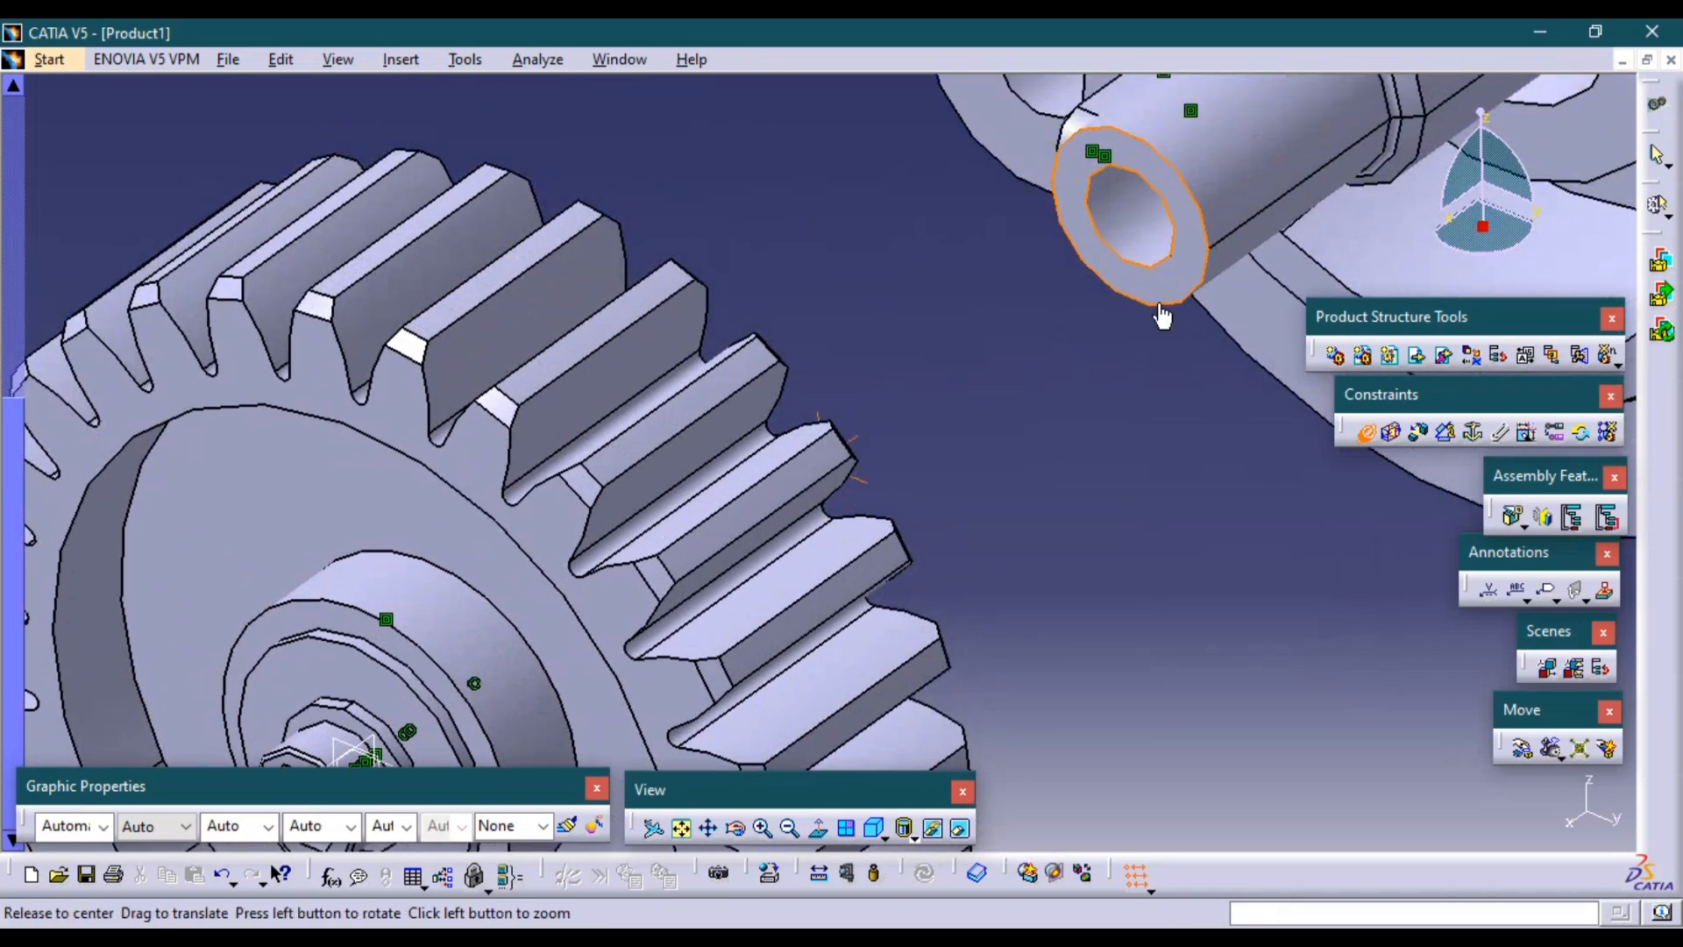
pyautogui.keyDown('ctrl'); pyautogui.moveTo(1159, 309); pyautogui.dragTo(1134, 468, button='middle'); pyautogui.keyUp('ctrl')
pyautogui.moveTo(820, 578); pyautogui.dragTo(824, 526, button='middle')
pyautogui.moveTo(683, 605); pyautogui.dragTo(834, 402, button='middle')
pyautogui.moveTo(804, 575); pyautogui.dragTo(853, 514, button='middle')
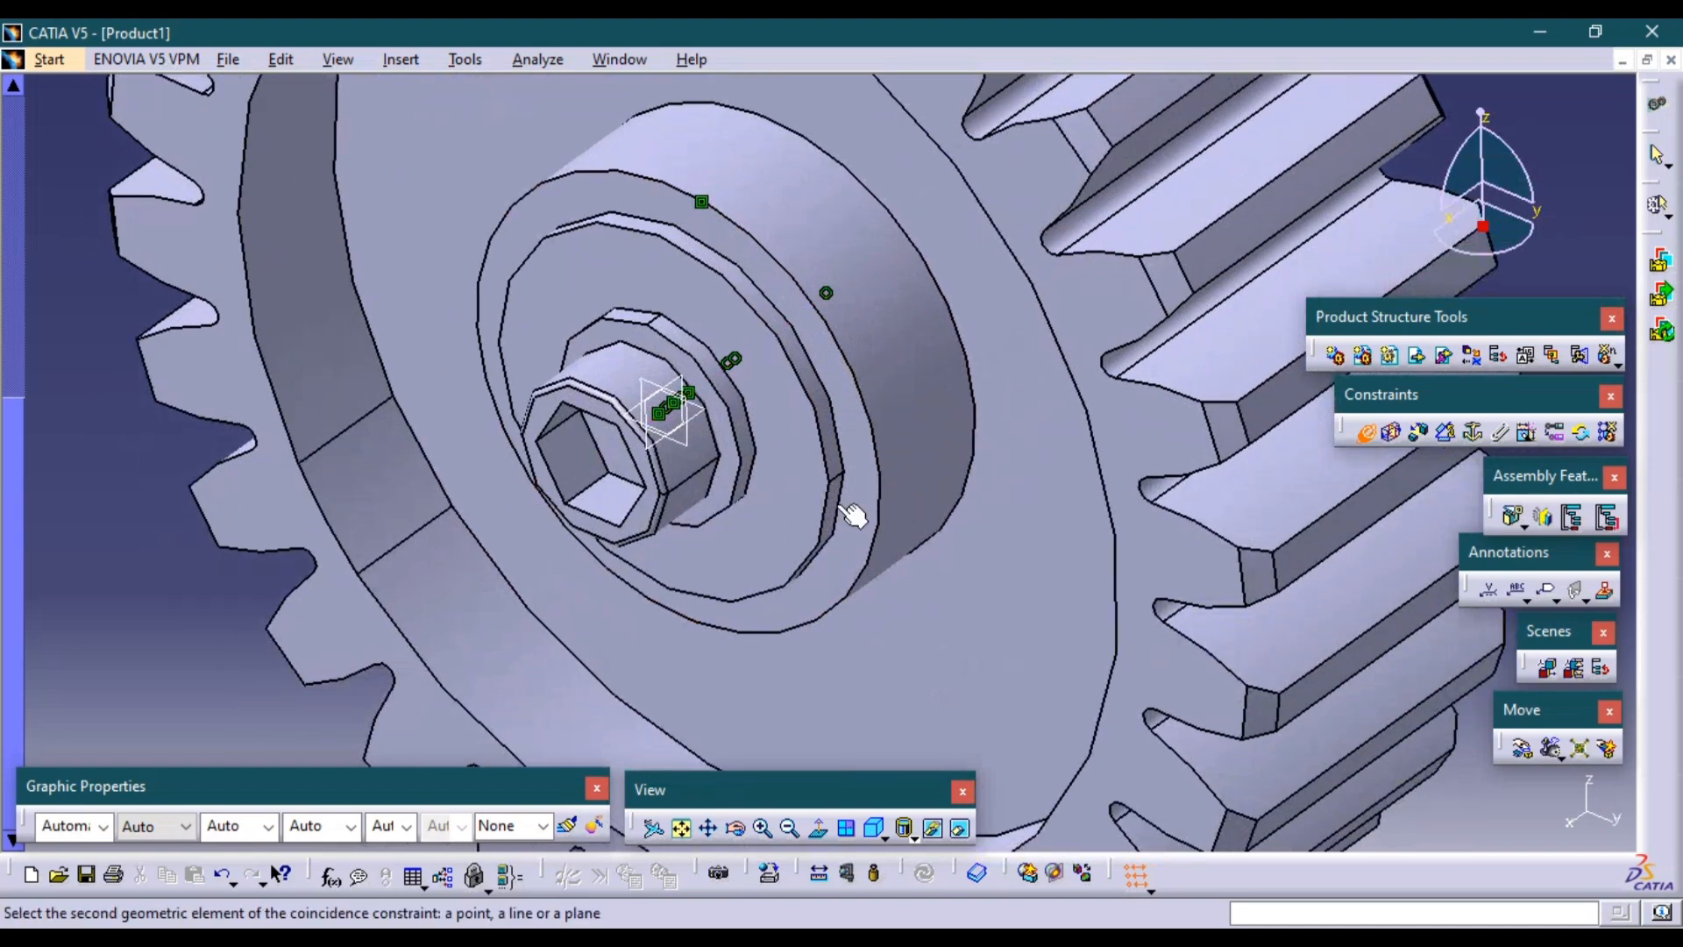
pyautogui.click(852, 532)
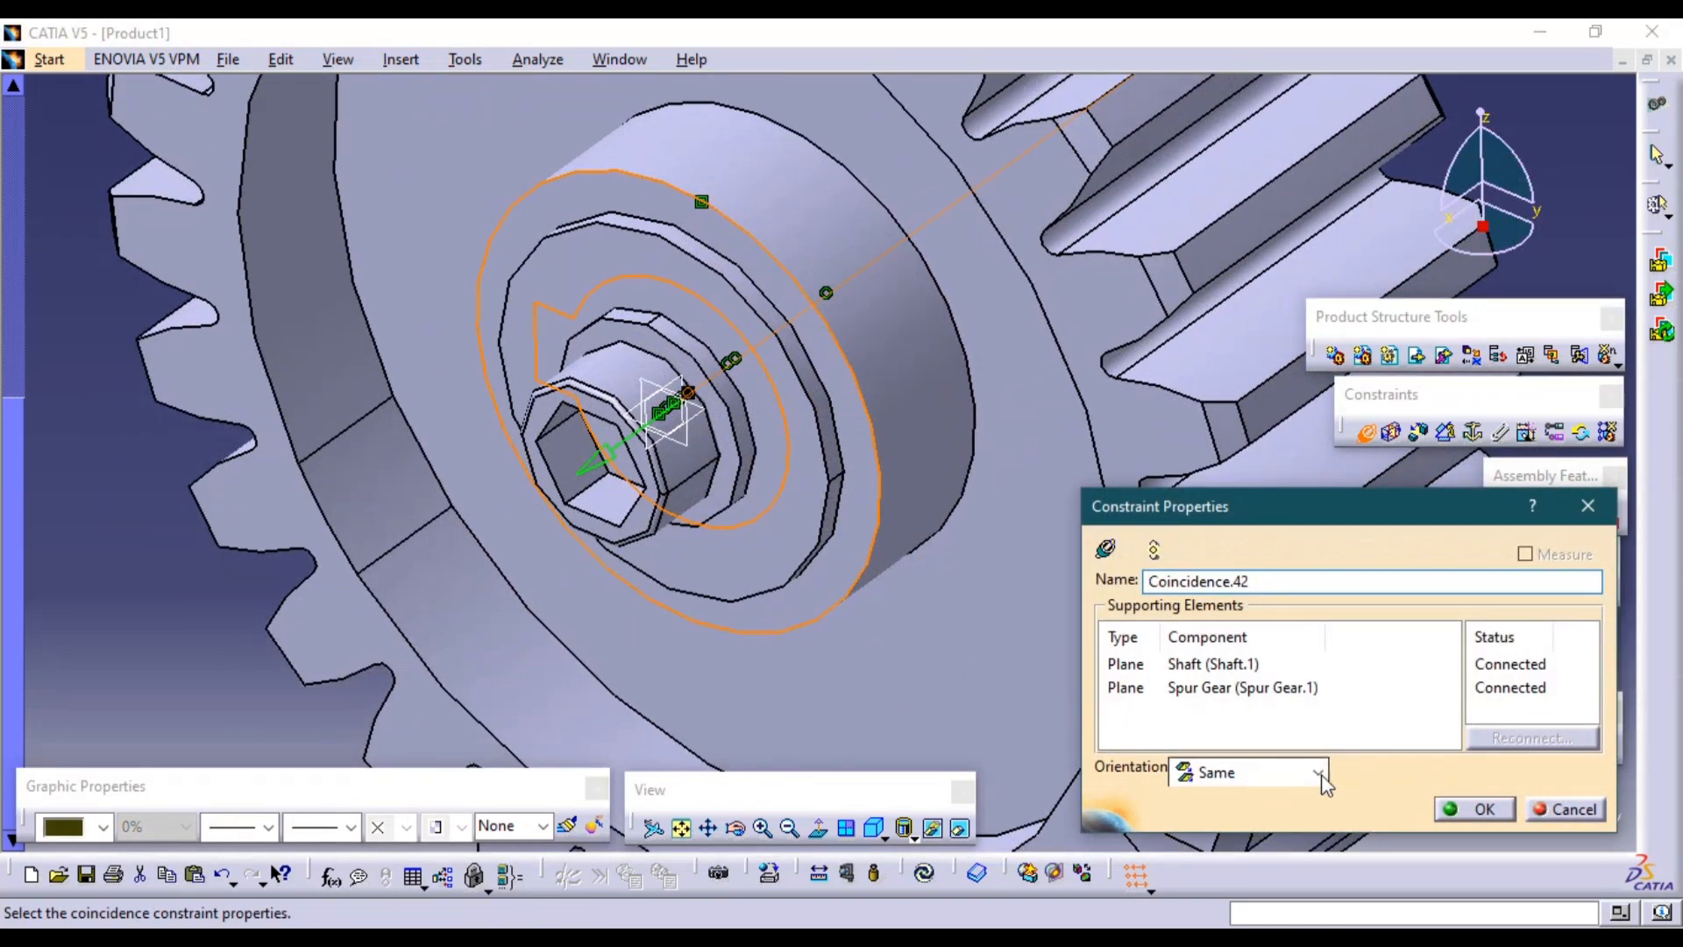
pyautogui.click(1476, 808)
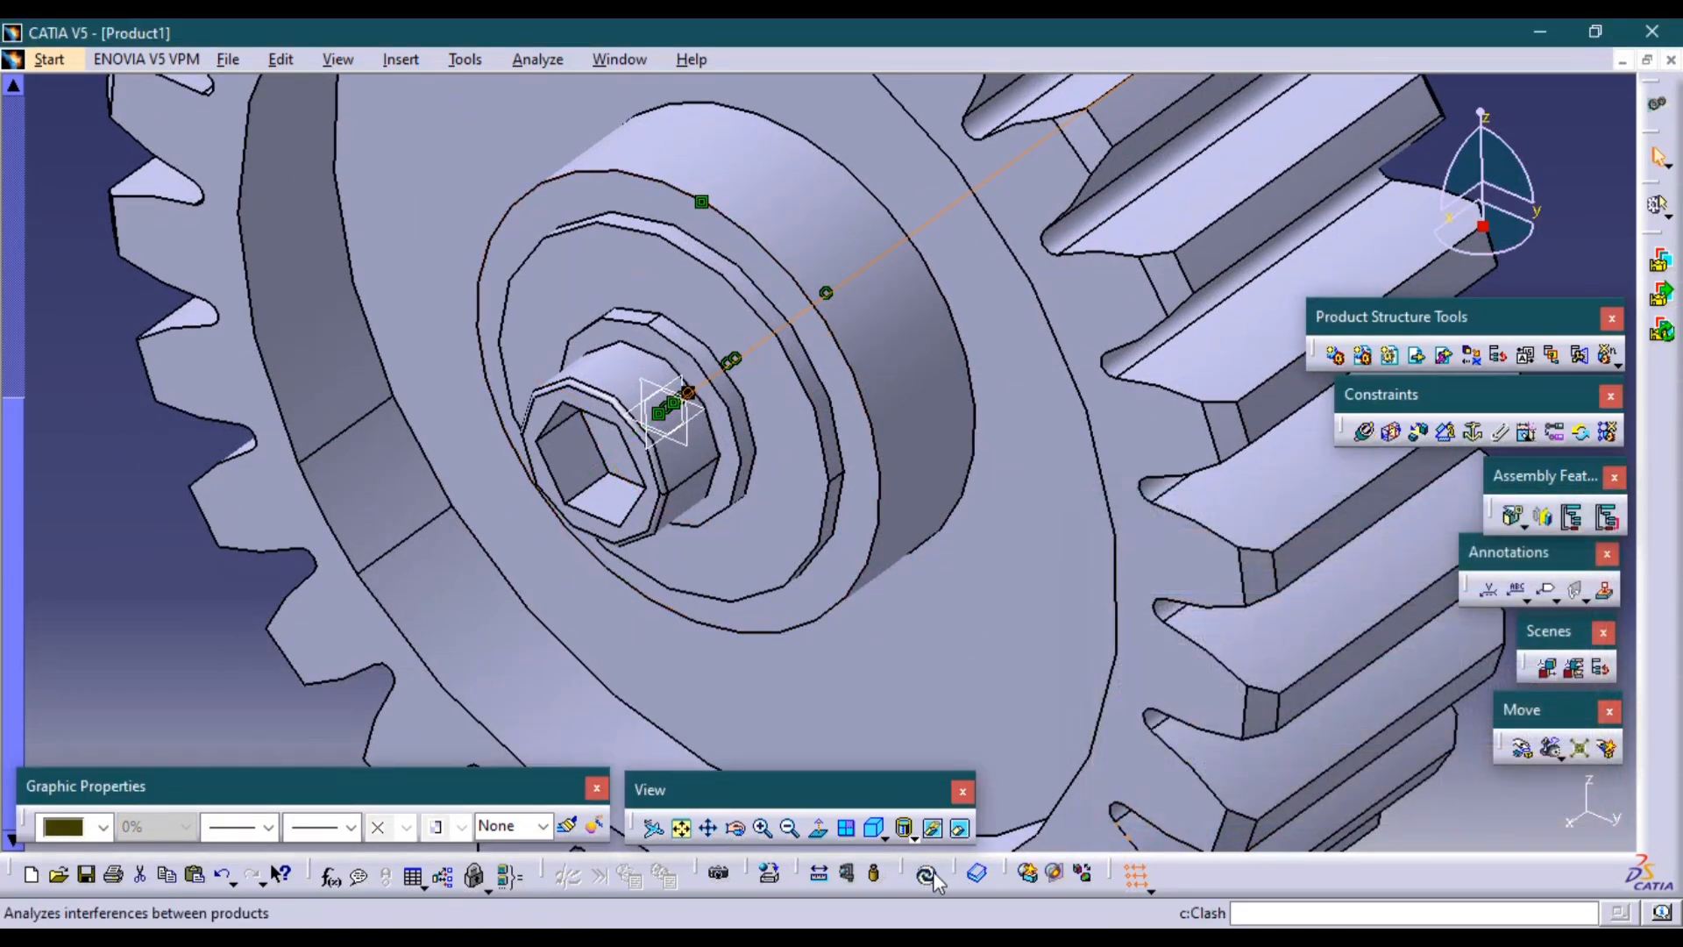
pyautogui.click(925, 874)
# Hide the whole Constraints group of the product so no constraint symbols are shown on the assembly.
pyautogui.keyDown('ctrl'); pyautogui.moveTo(1059, 552); pyautogui.dragTo(1074, 692, button='middle'); pyautogui.keyUp('ctrl')
pyautogui.keyDown('ctrl'); pyautogui.moveTo(1127, 443); pyautogui.dragTo(1096, 613, button='middle'); pyautogui.keyUp('ctrl')
pyautogui.moveTo(1092, 539); pyautogui.dragTo(945, 713, button='middle')
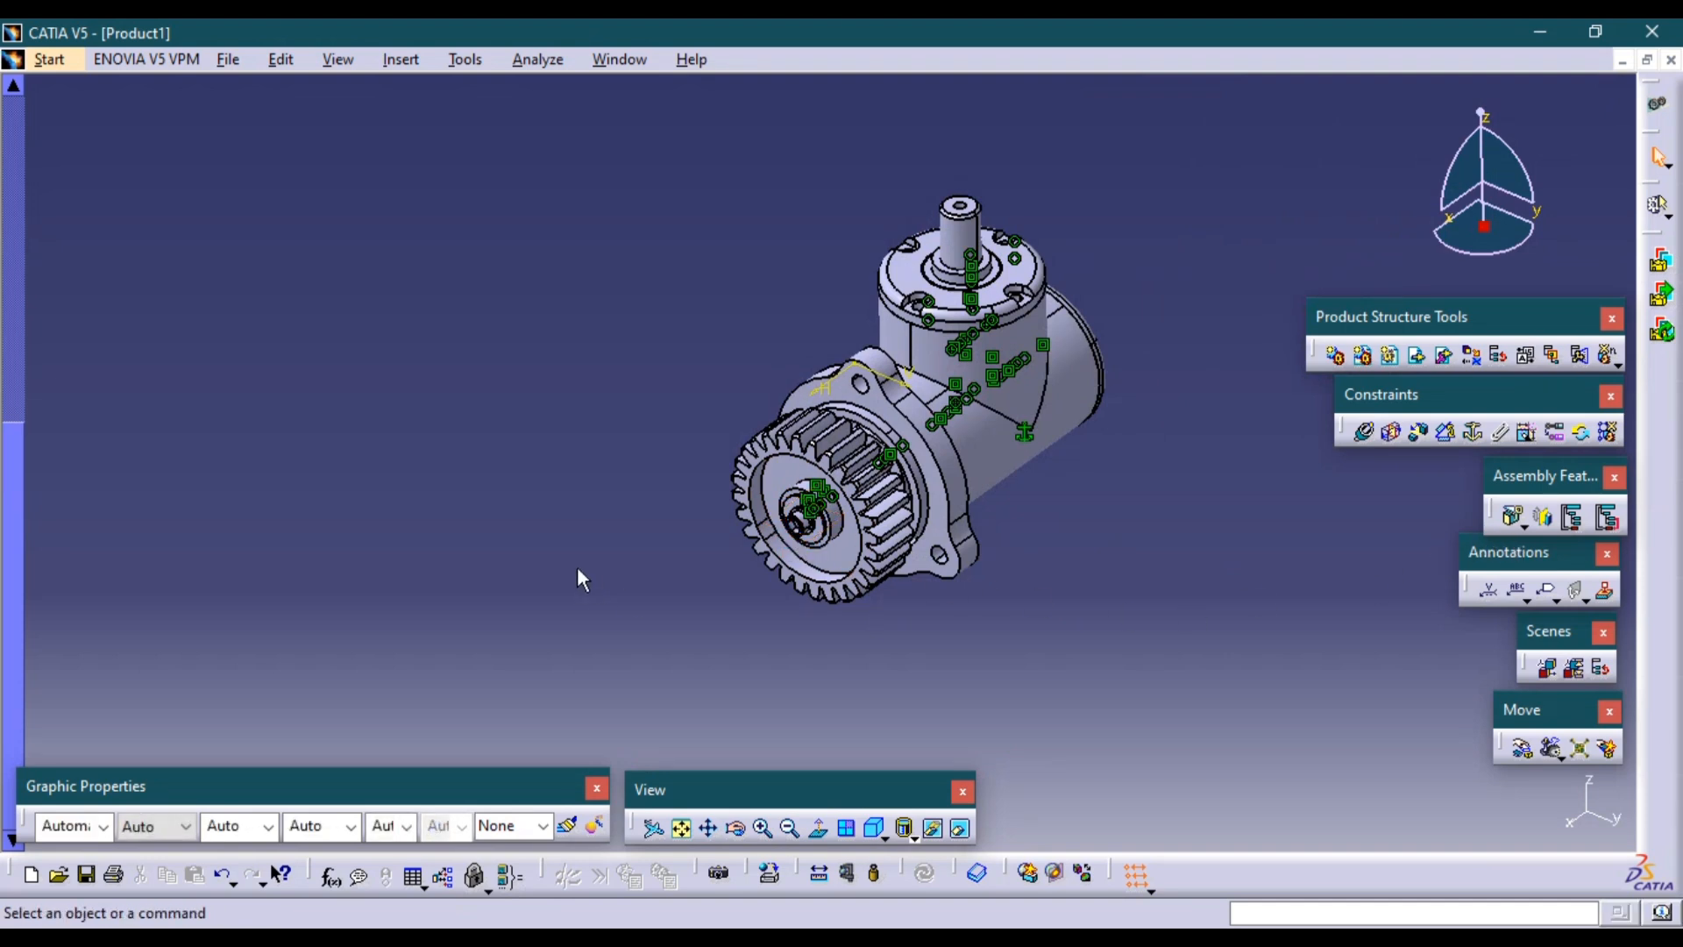
pyautogui.scroll(2, 194, 367)
pyautogui.rightClick(96, 275)
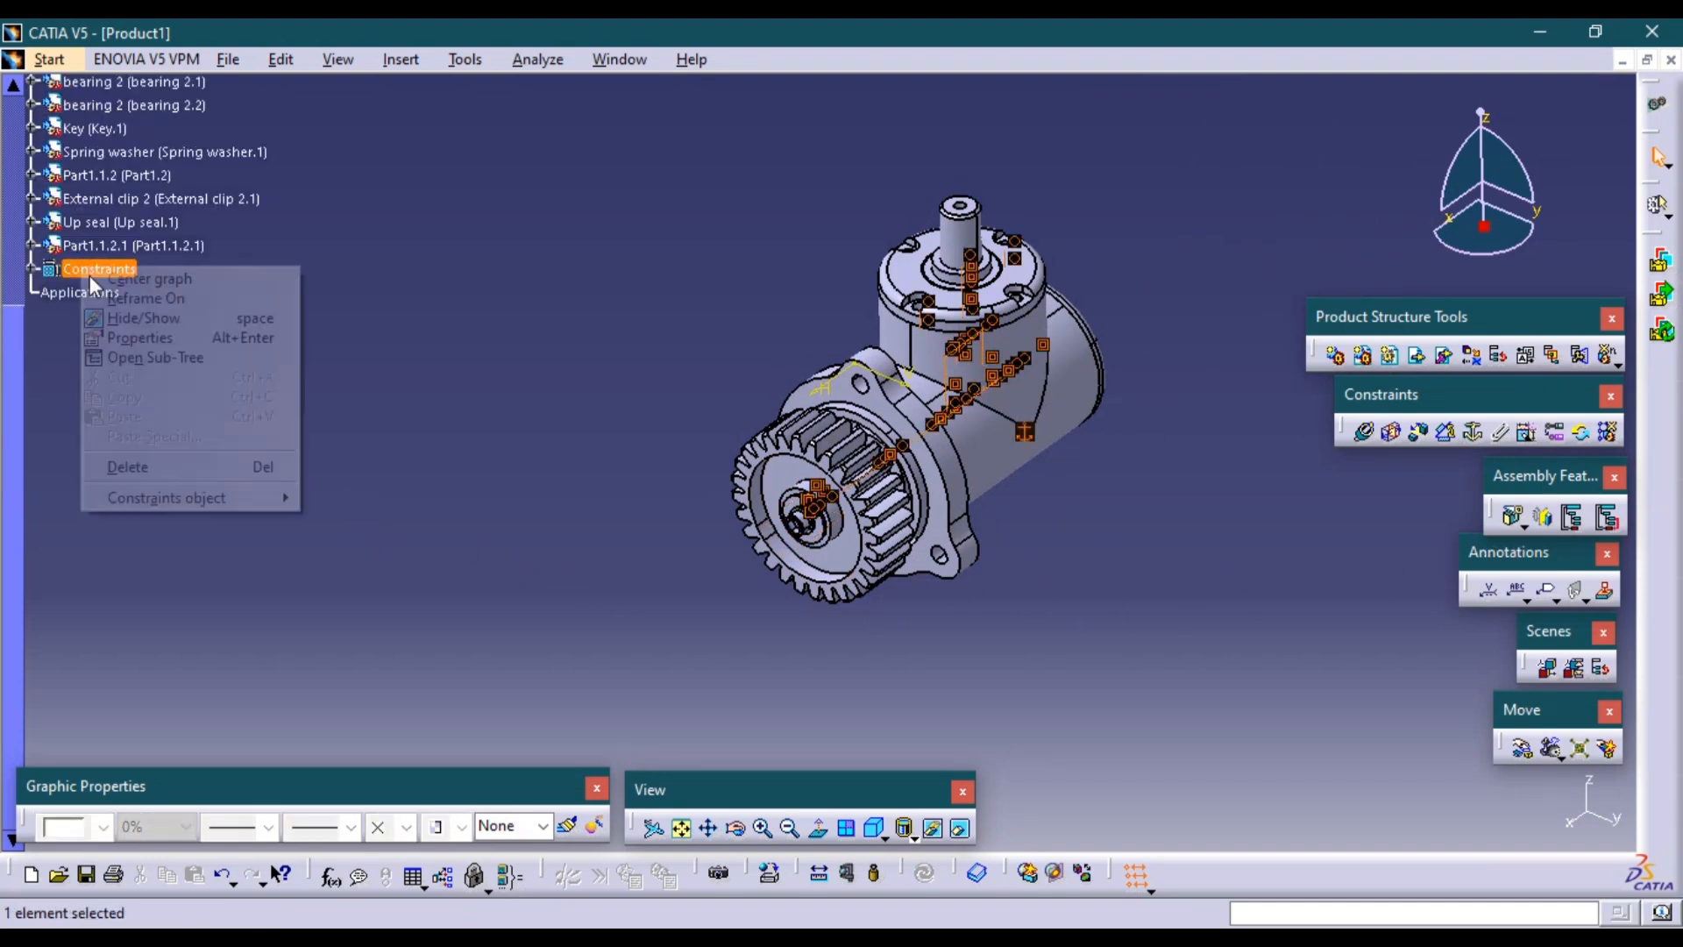
pyautogui.click(223, 319)
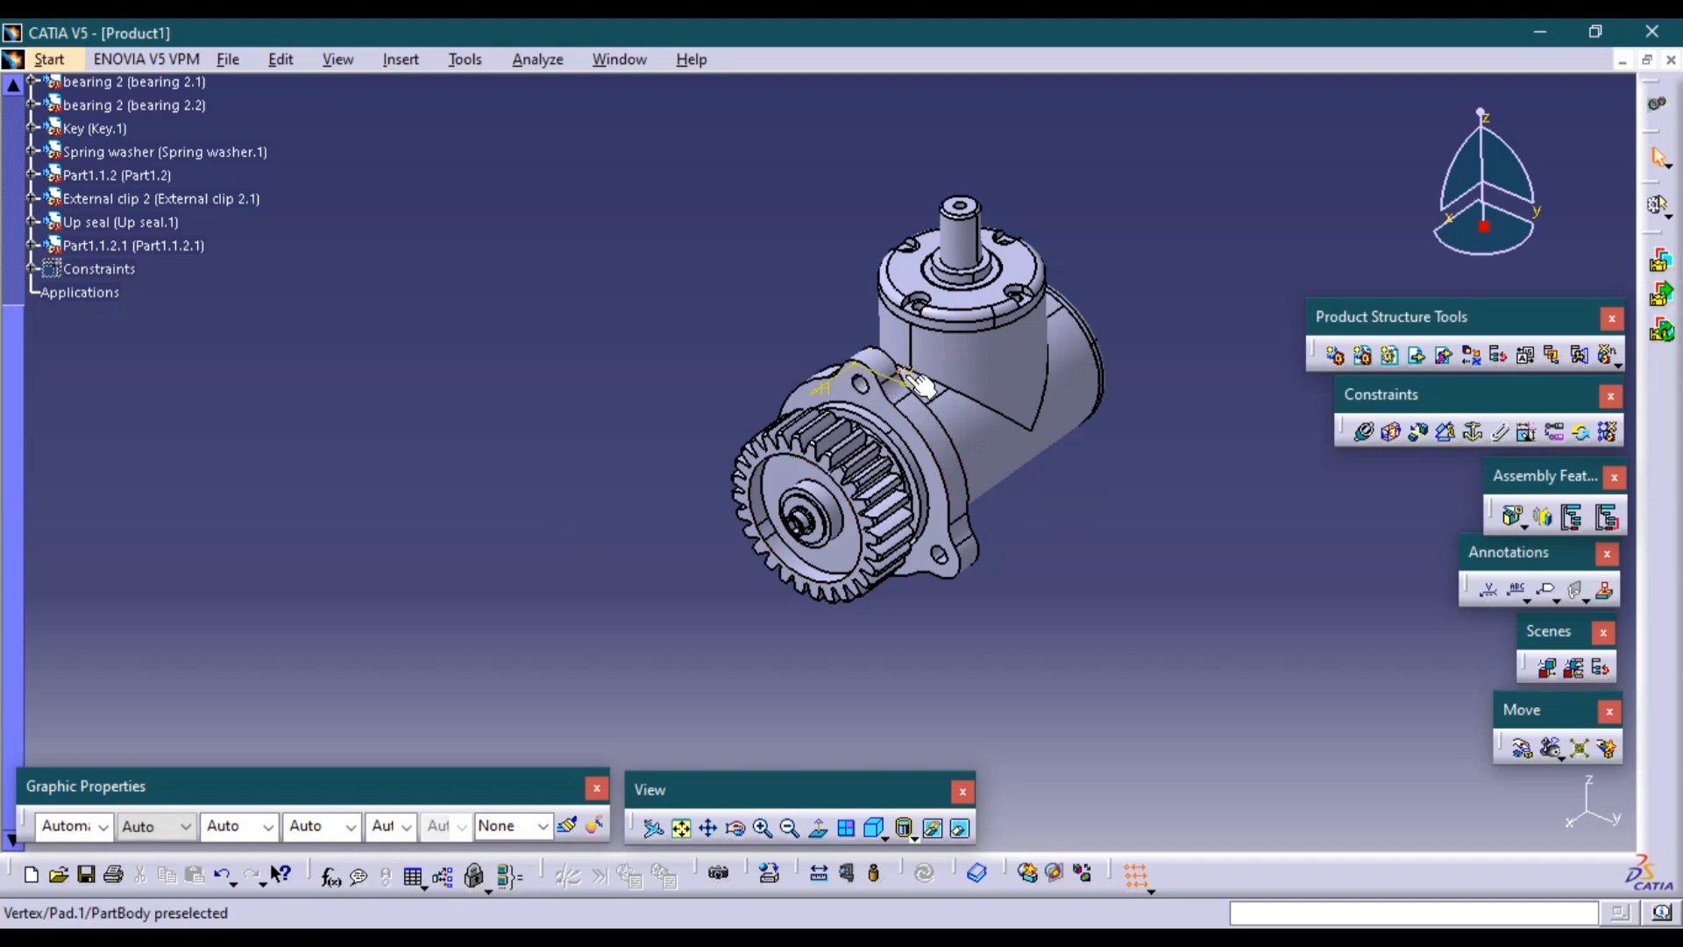
# Inspect the assembly from the flange and rear sides, and restore the isometric view.
pyautogui.keyDown('ctrl'); pyautogui.moveTo(915, 386); pyautogui.dragTo(1034, 253, button='middle'); pyautogui.keyUp('ctrl')
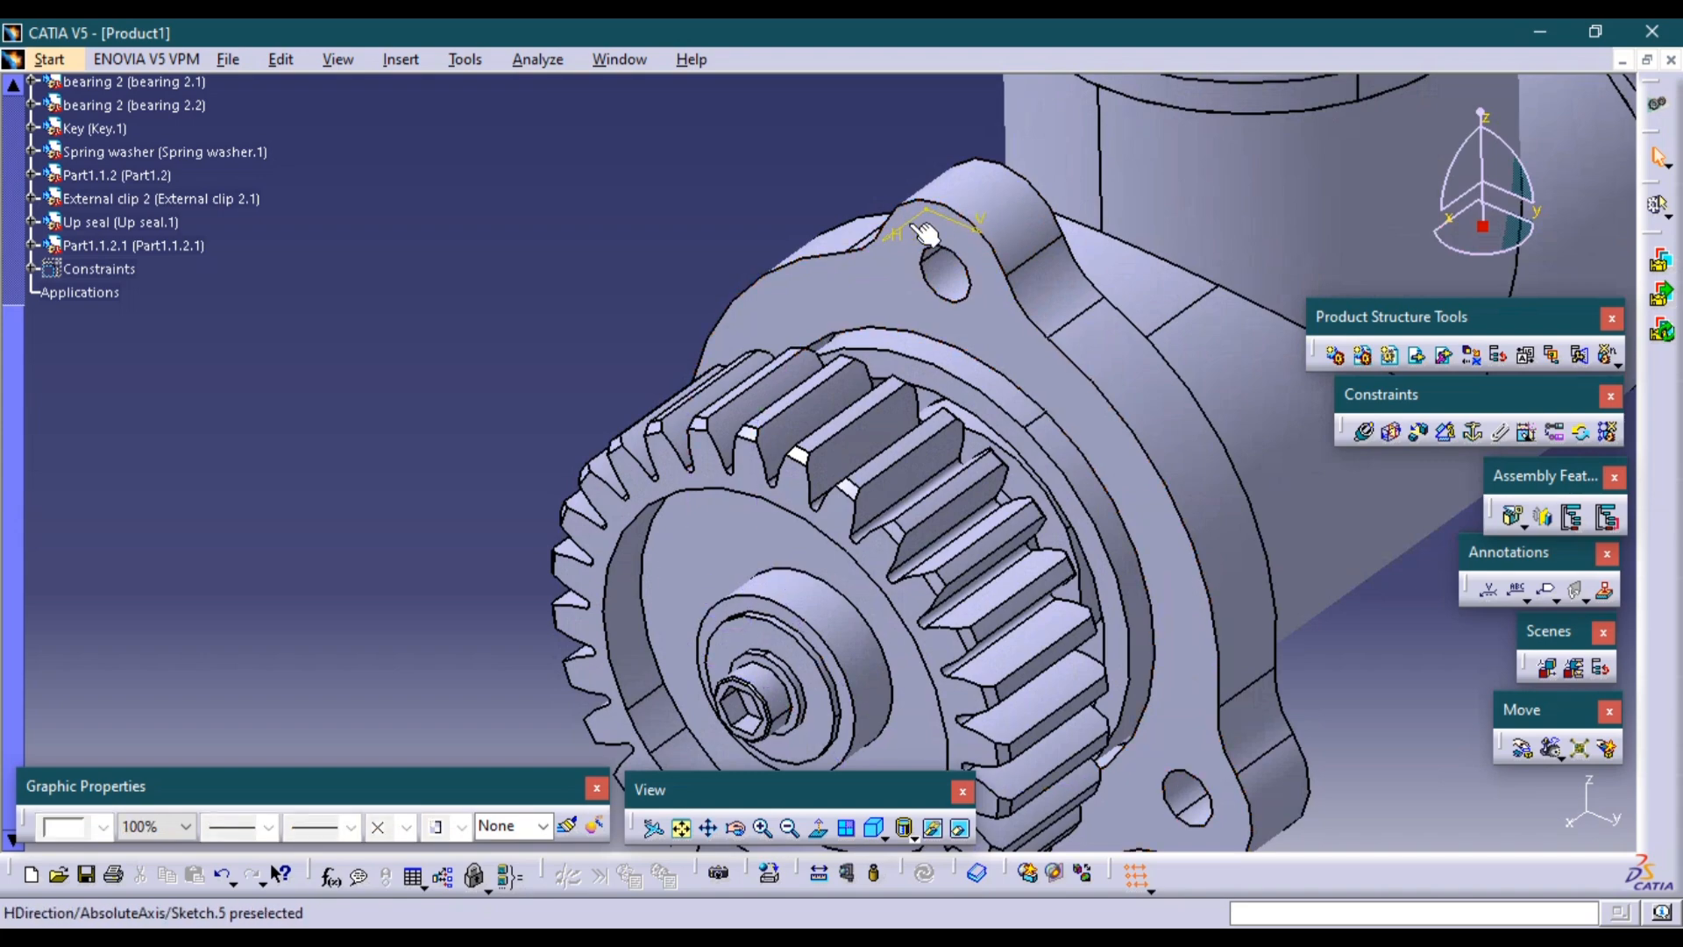
pyautogui.moveTo(922, 232); pyautogui.dragTo(881, 754, button='middle')
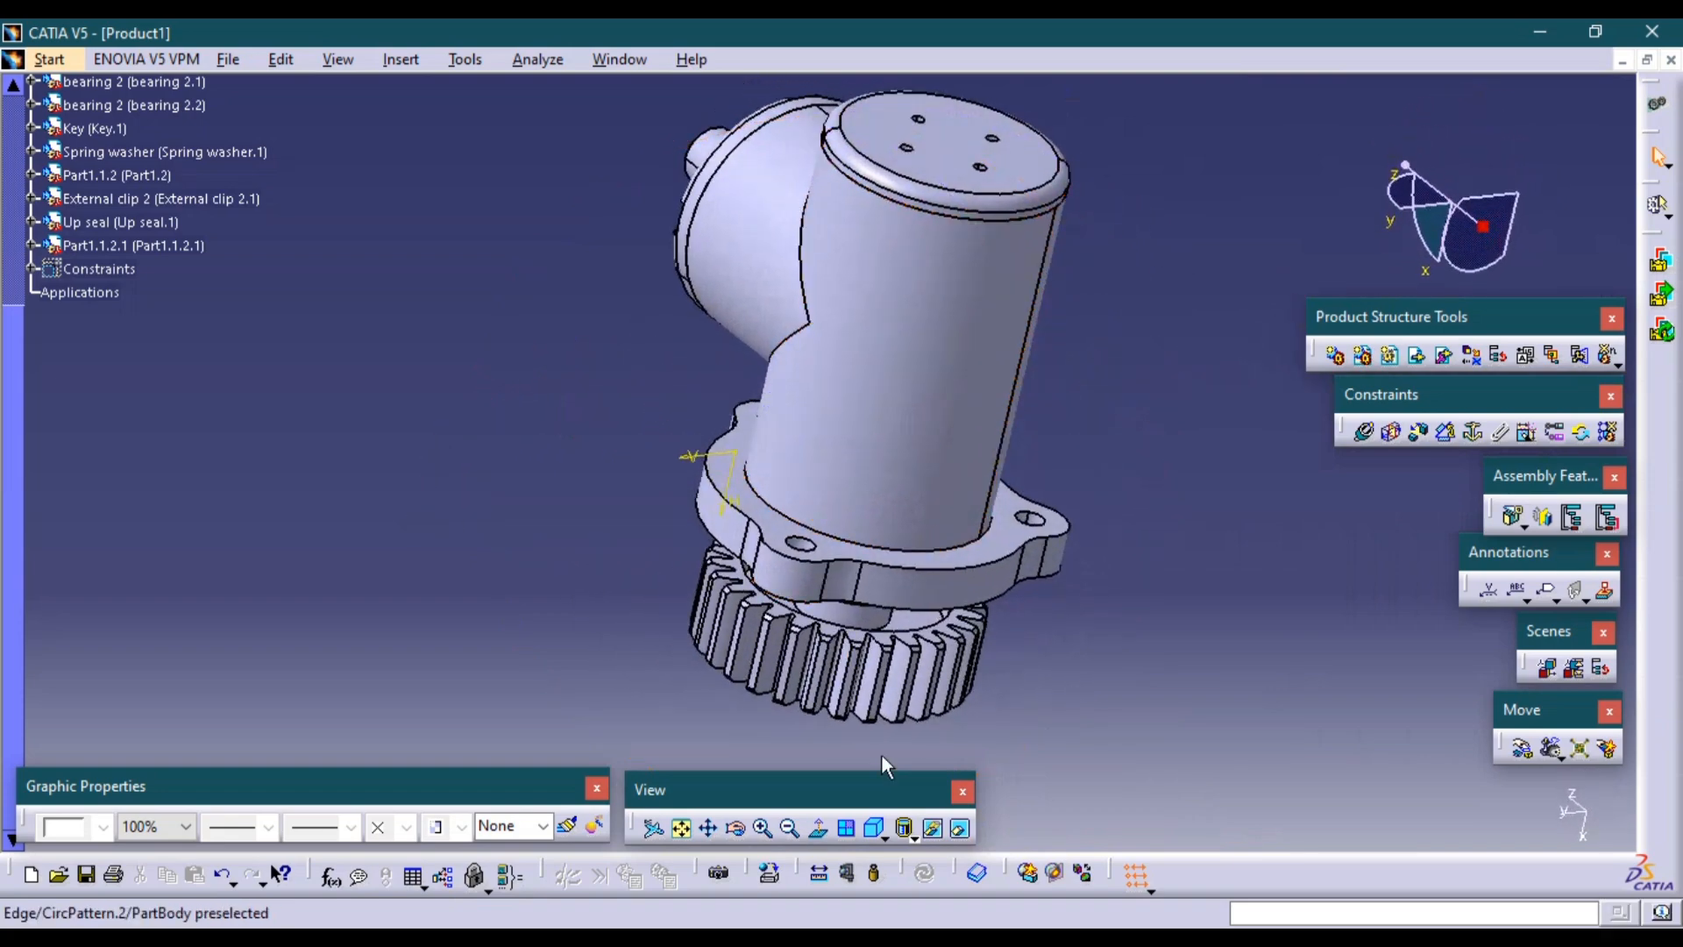
pyautogui.click(875, 828)
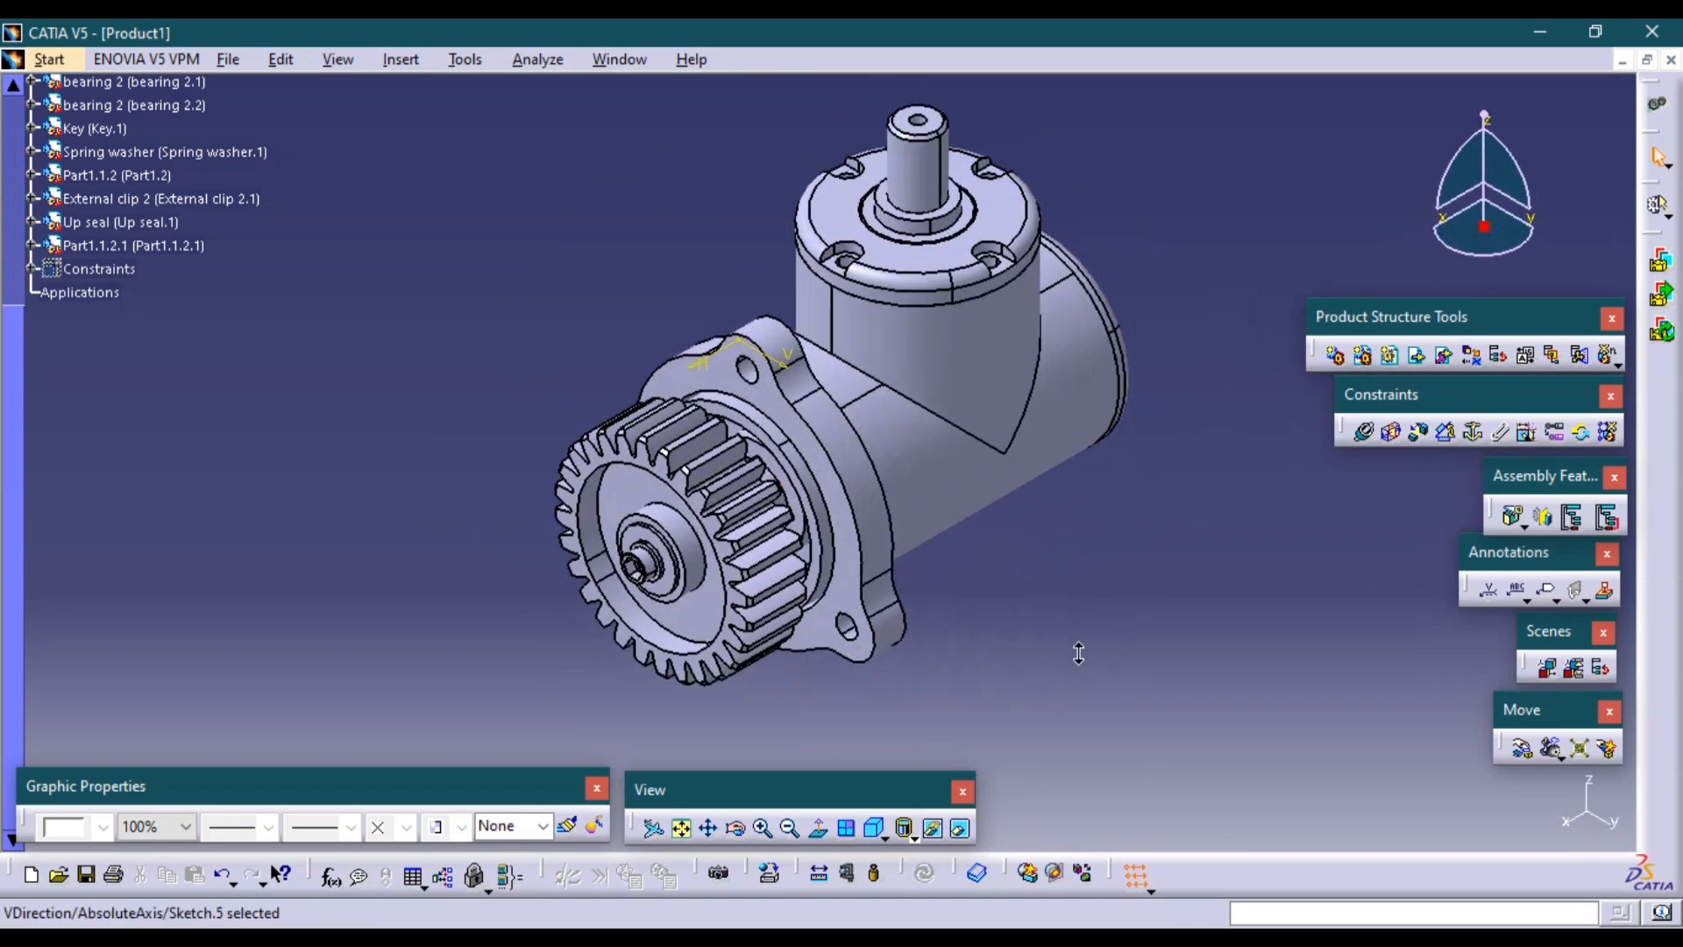
pyautogui.moveTo(1078, 653); pyautogui.dragTo(1009, 676, button='middle')
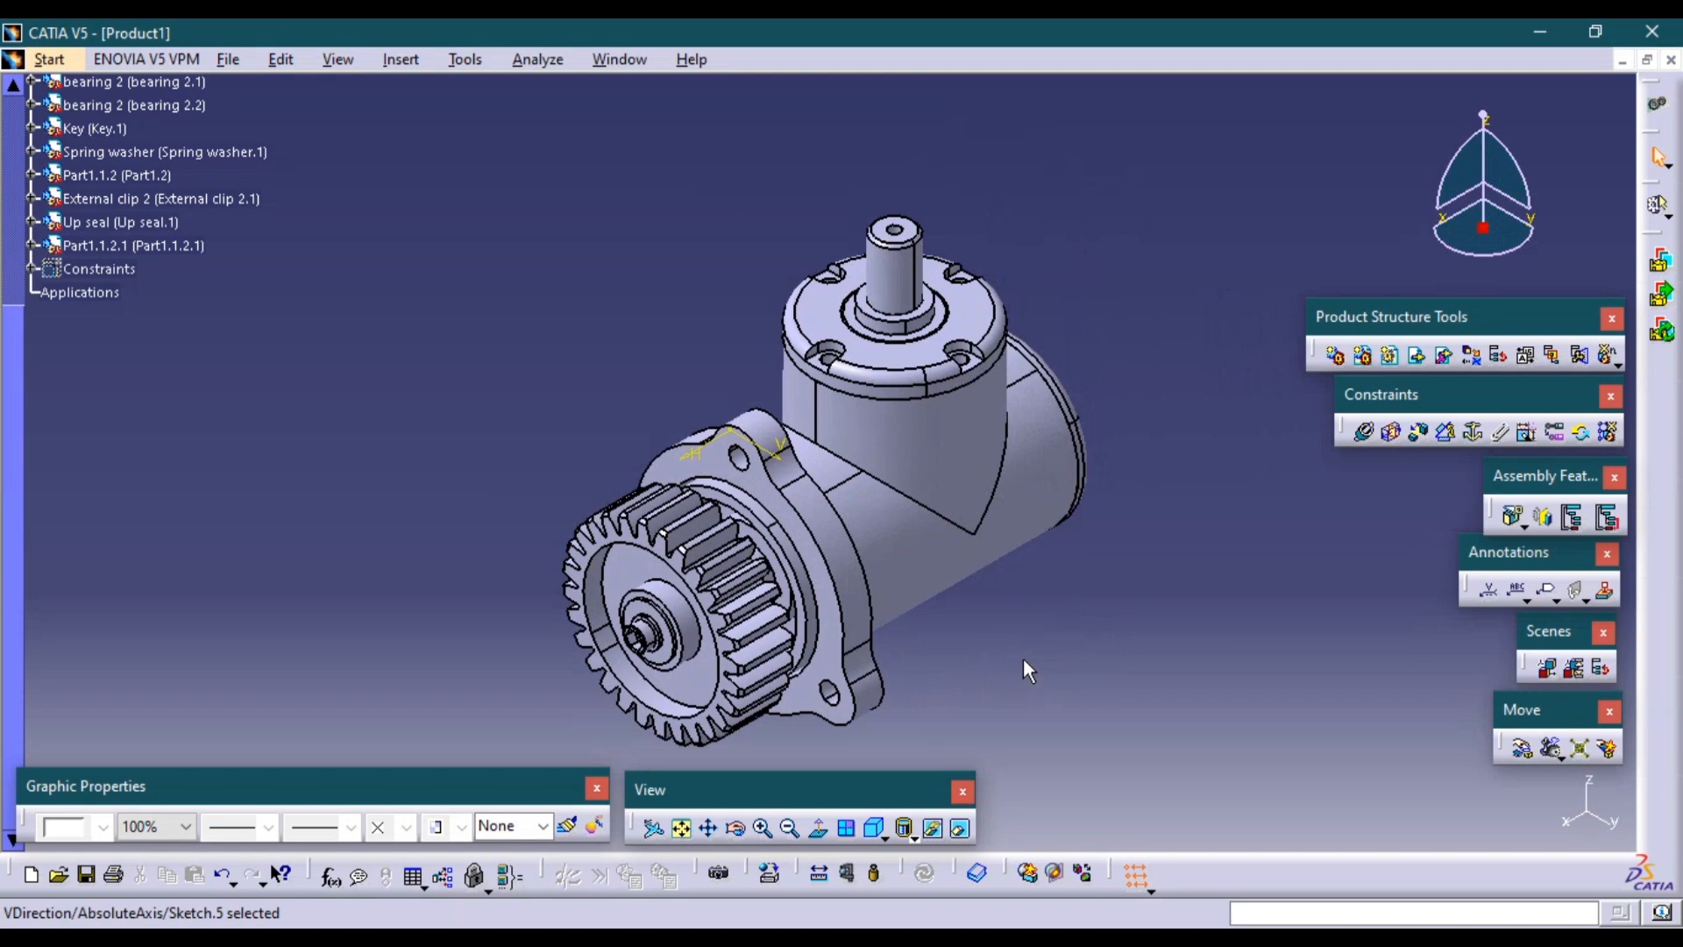